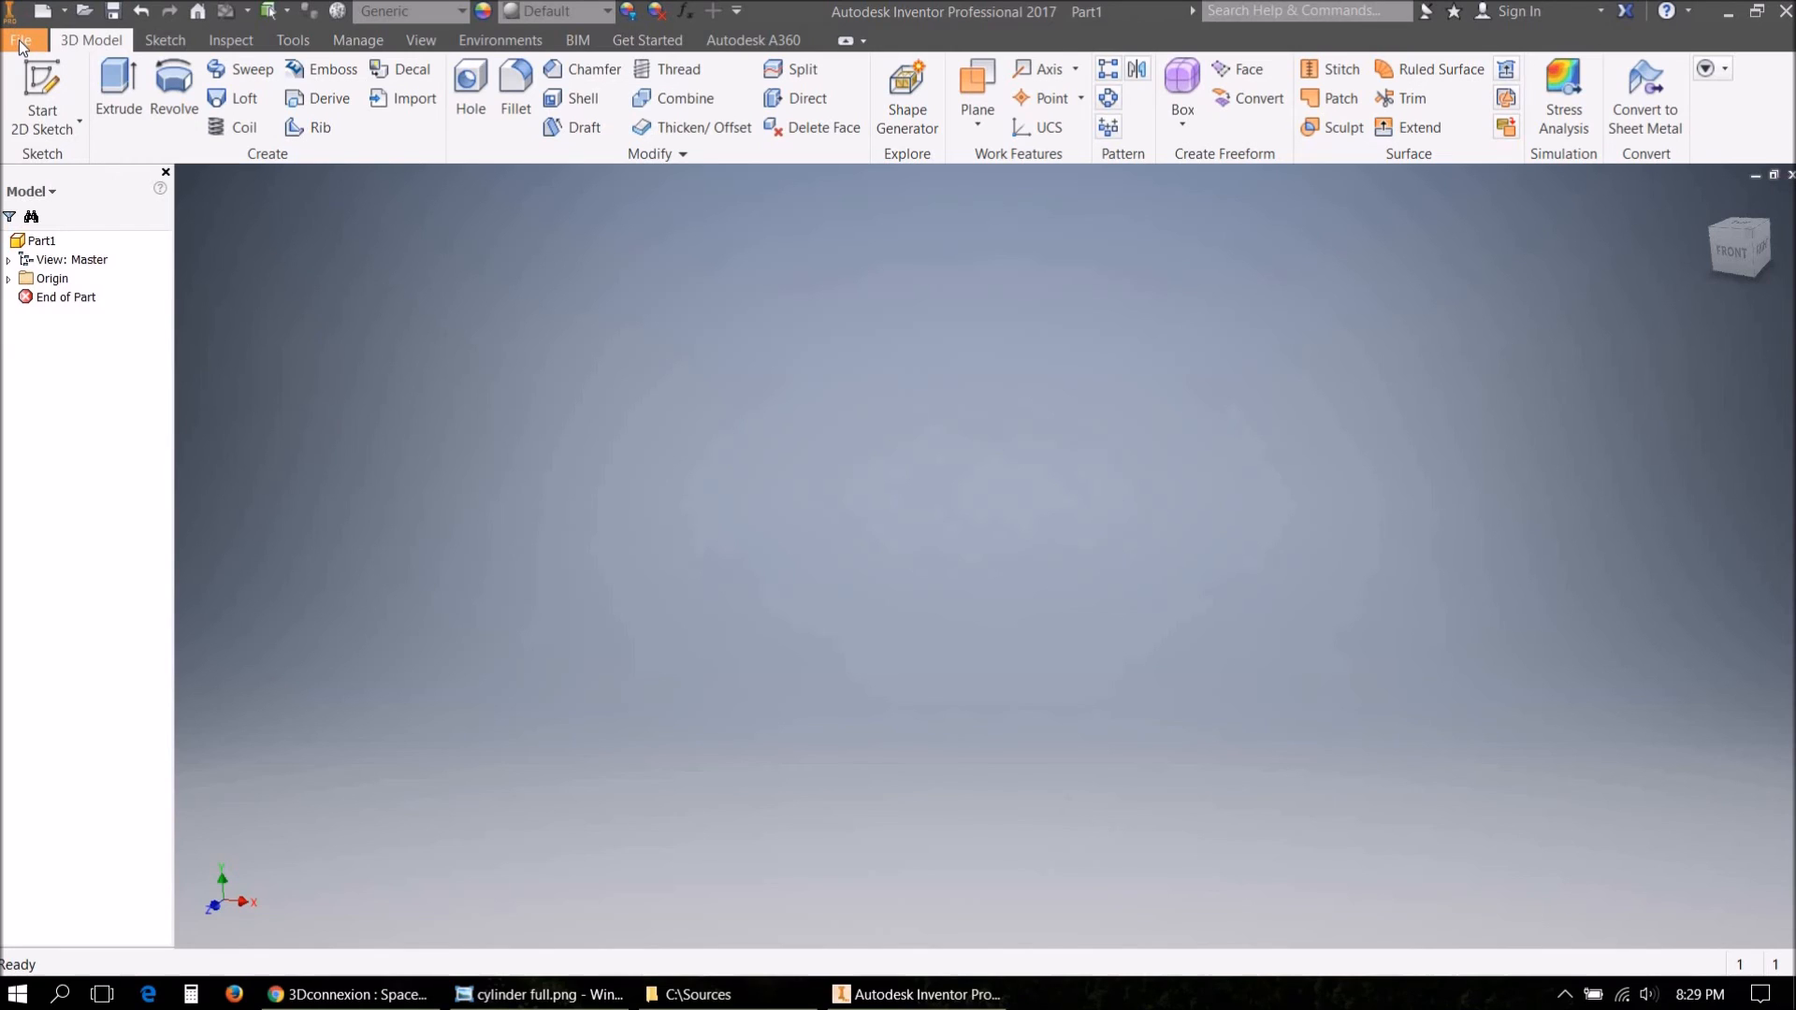
Begin a new single-user project and name it CADexample.
{"action": "left_click", "coordinate": [20, 42]}
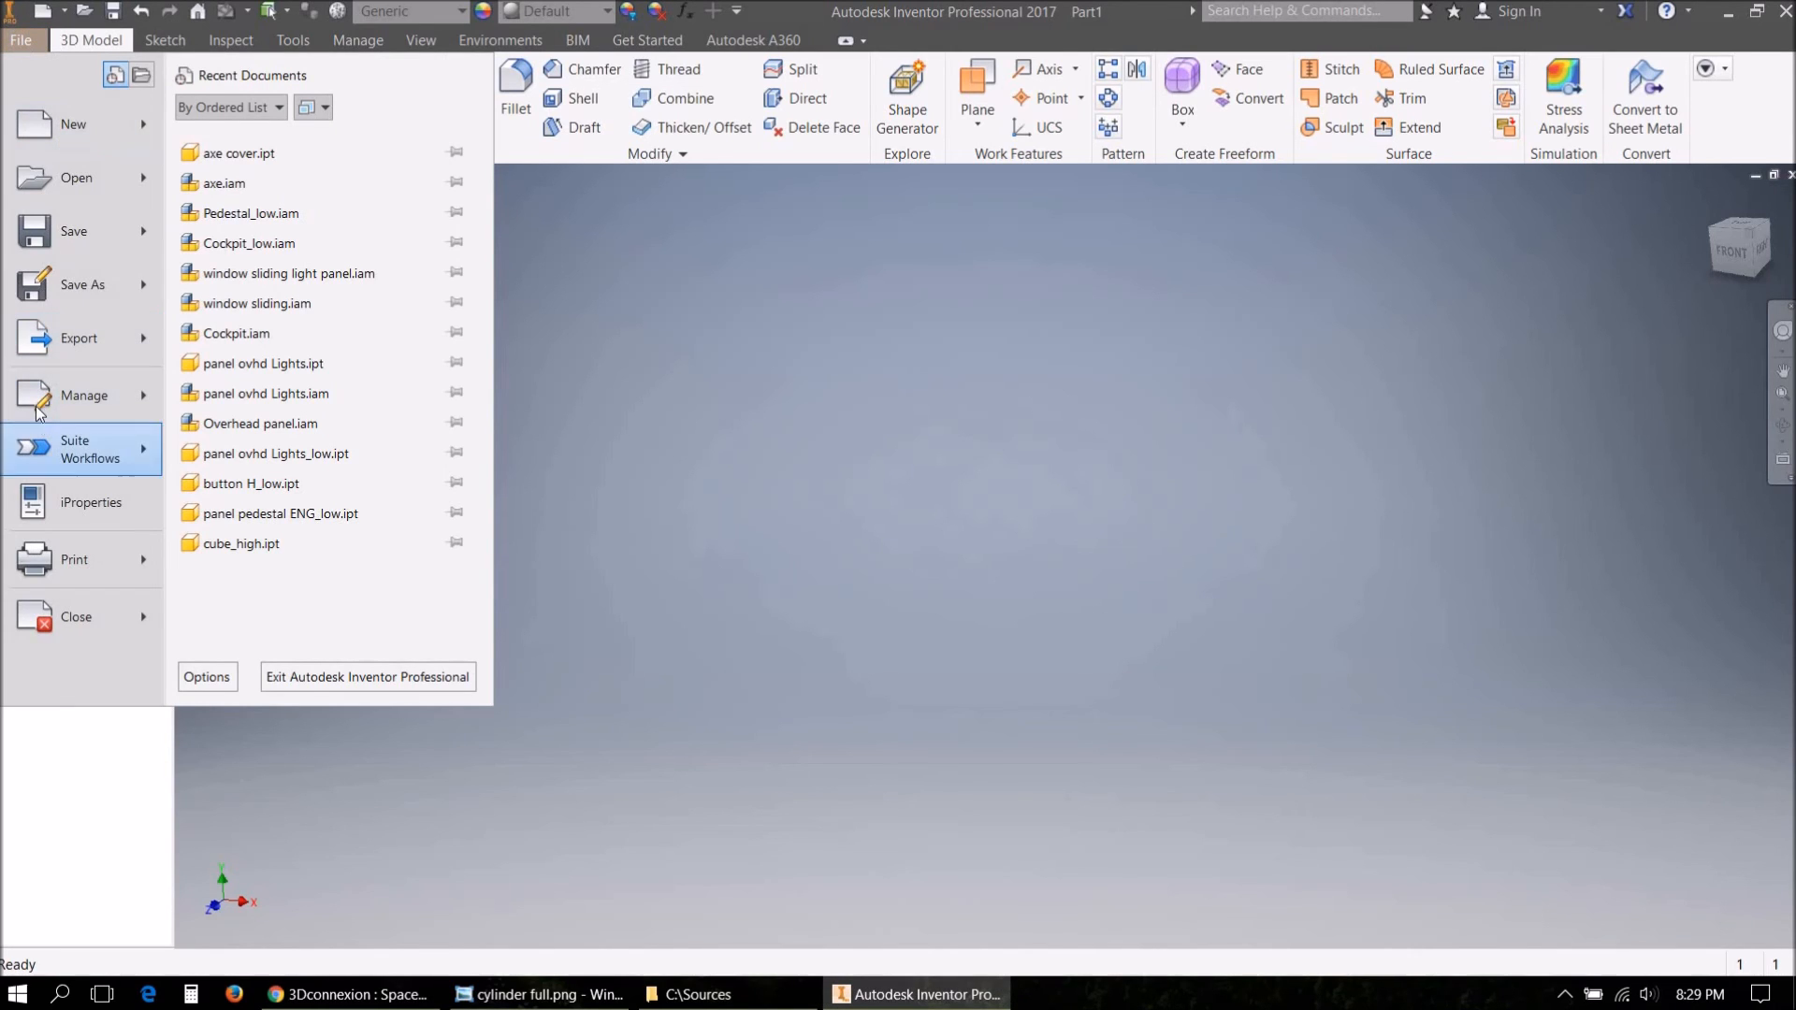
{"action": "mouse_move", "coordinate": [69, 402]}
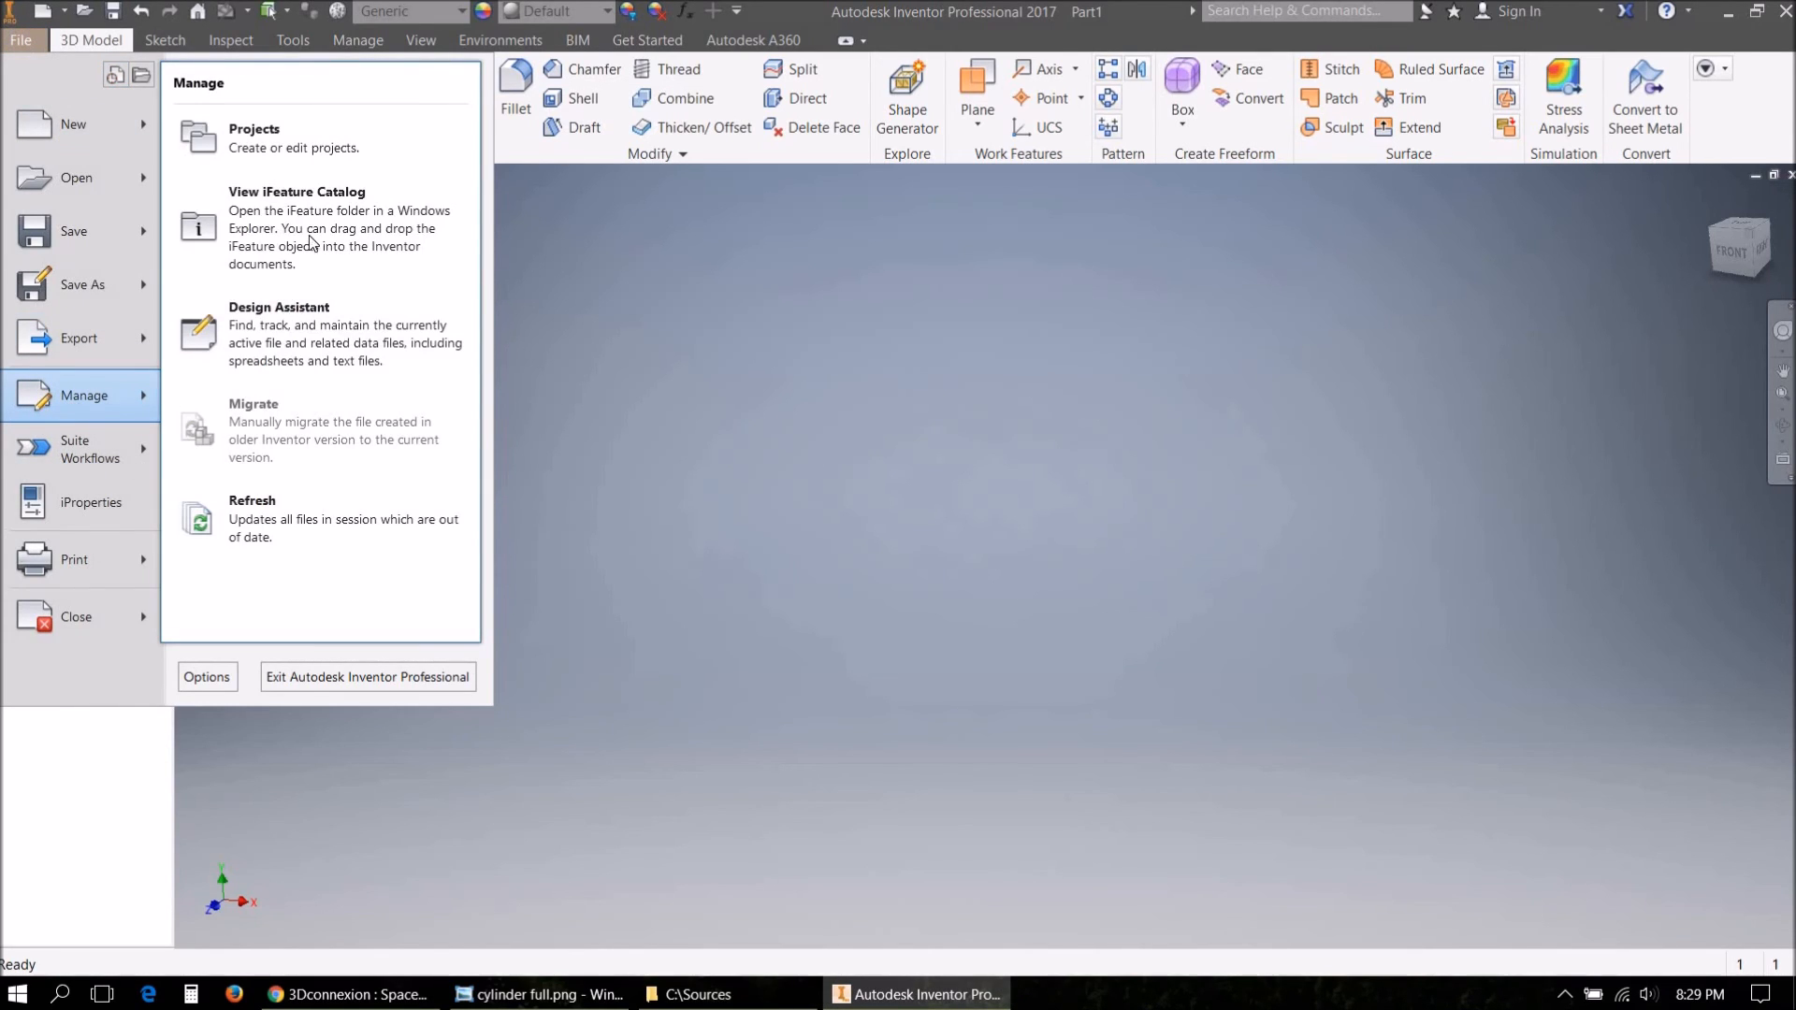
{"action": "left_click", "coordinate": [324, 145]}
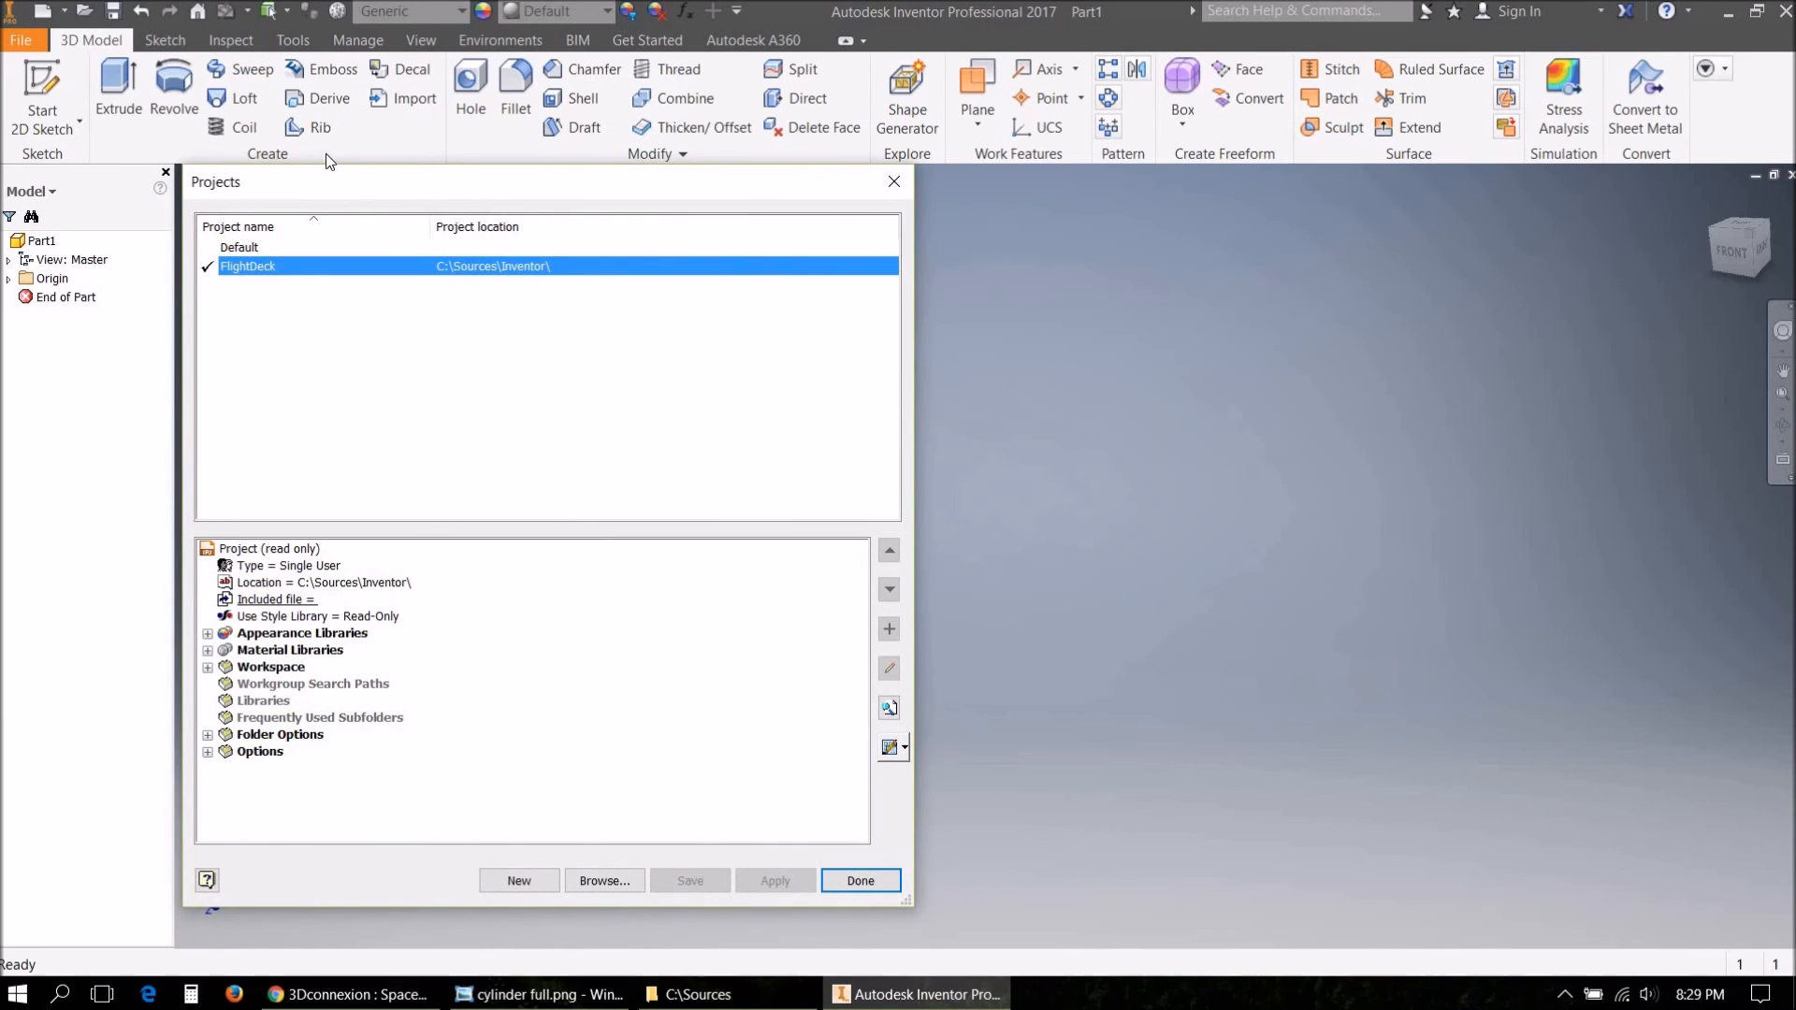
{"action": "left_click", "coordinate": [542, 886]}
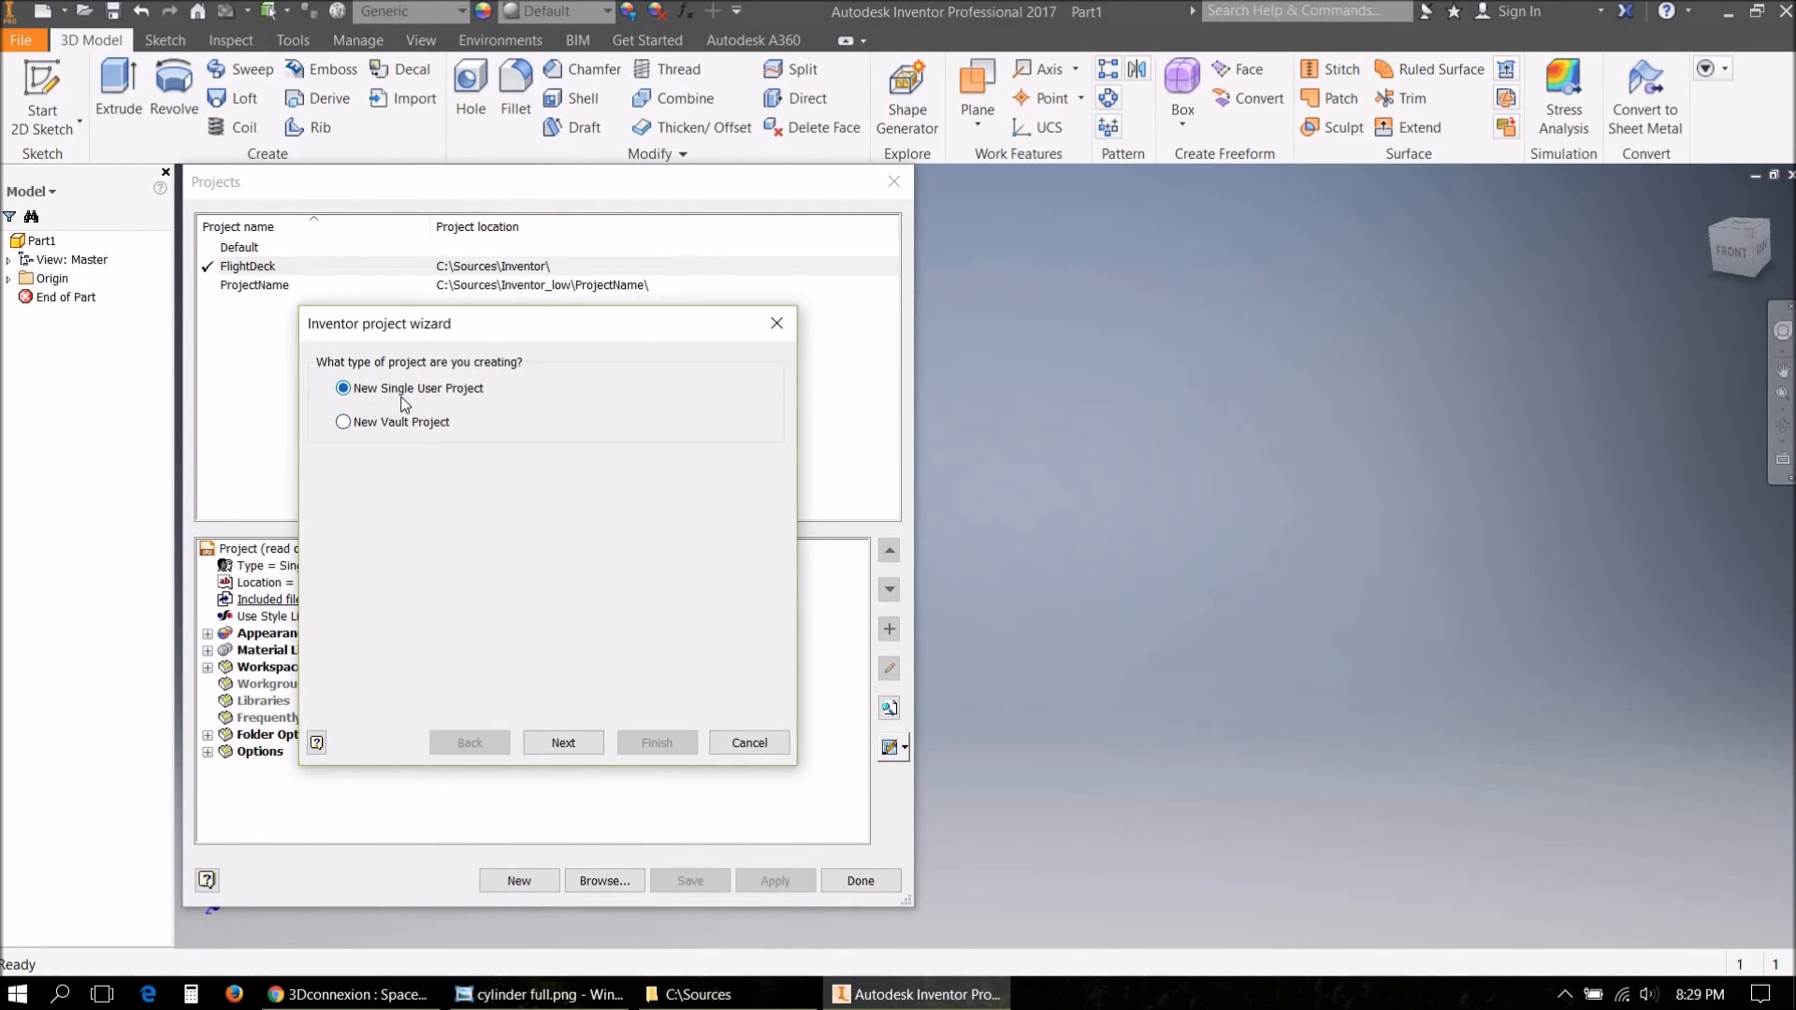
{"action": "left_click", "coordinate": [564, 743]}
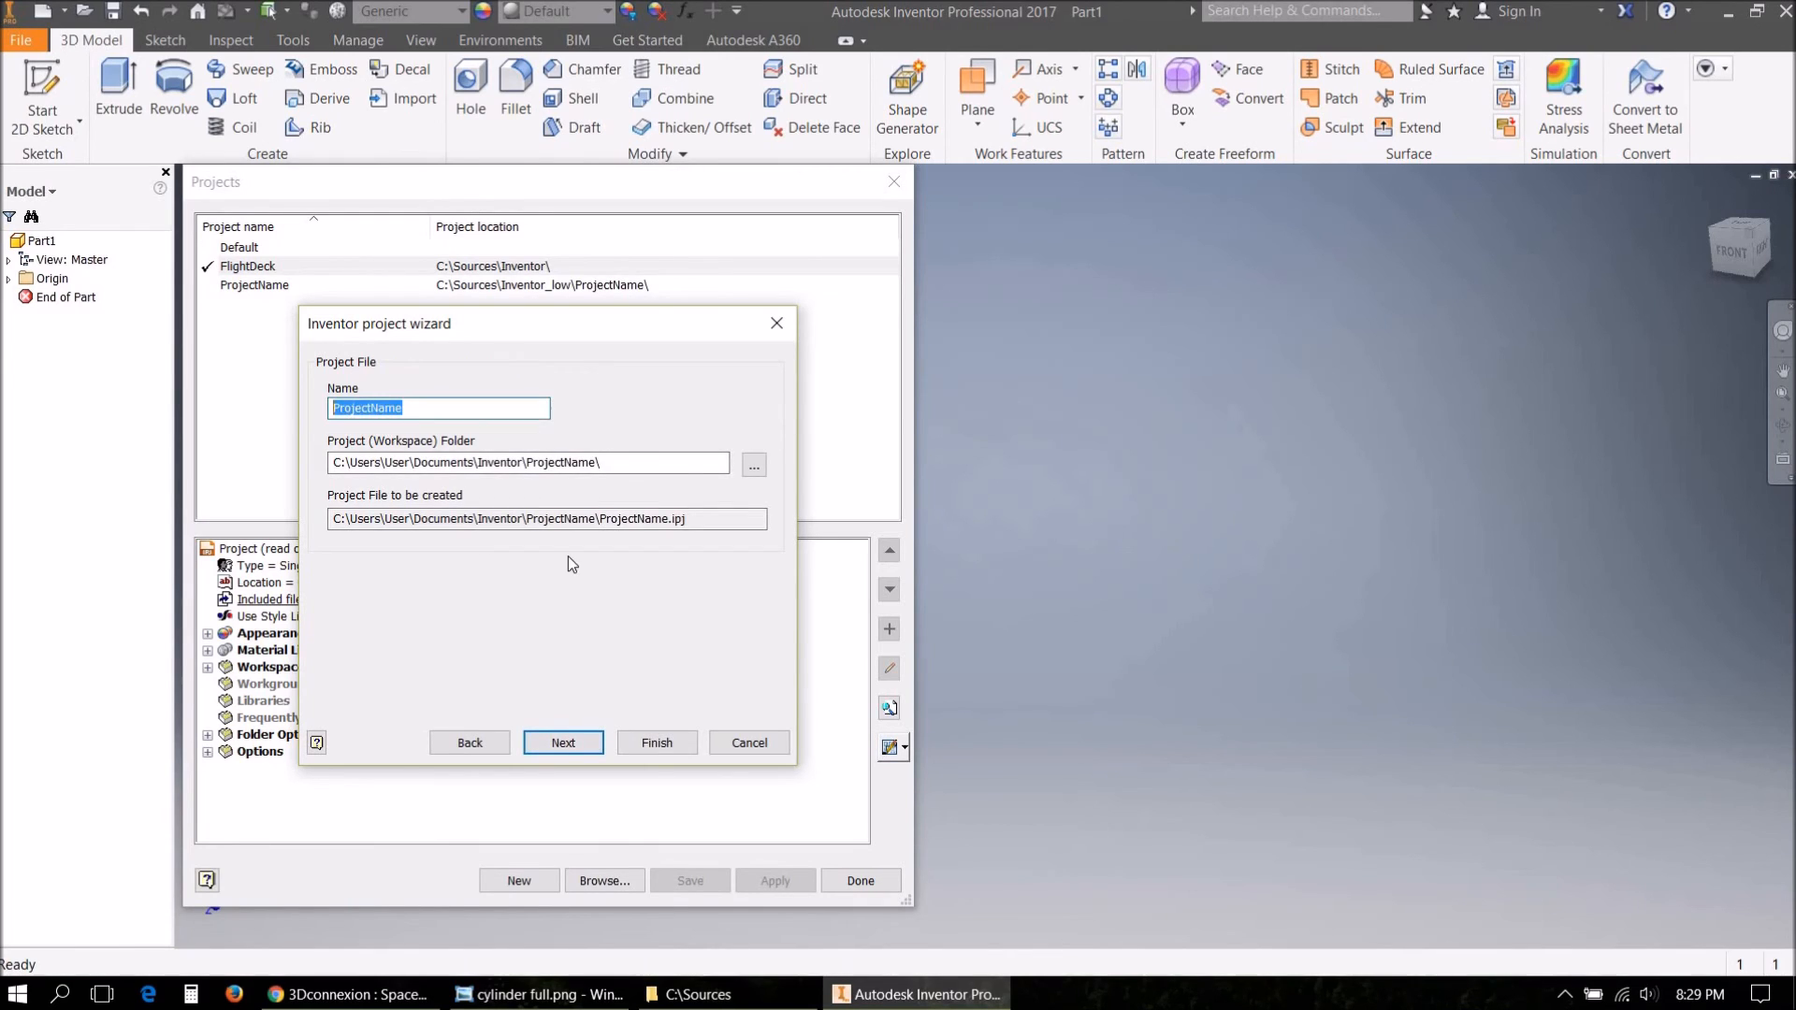
{"action": "type", "text": "CADexam"}
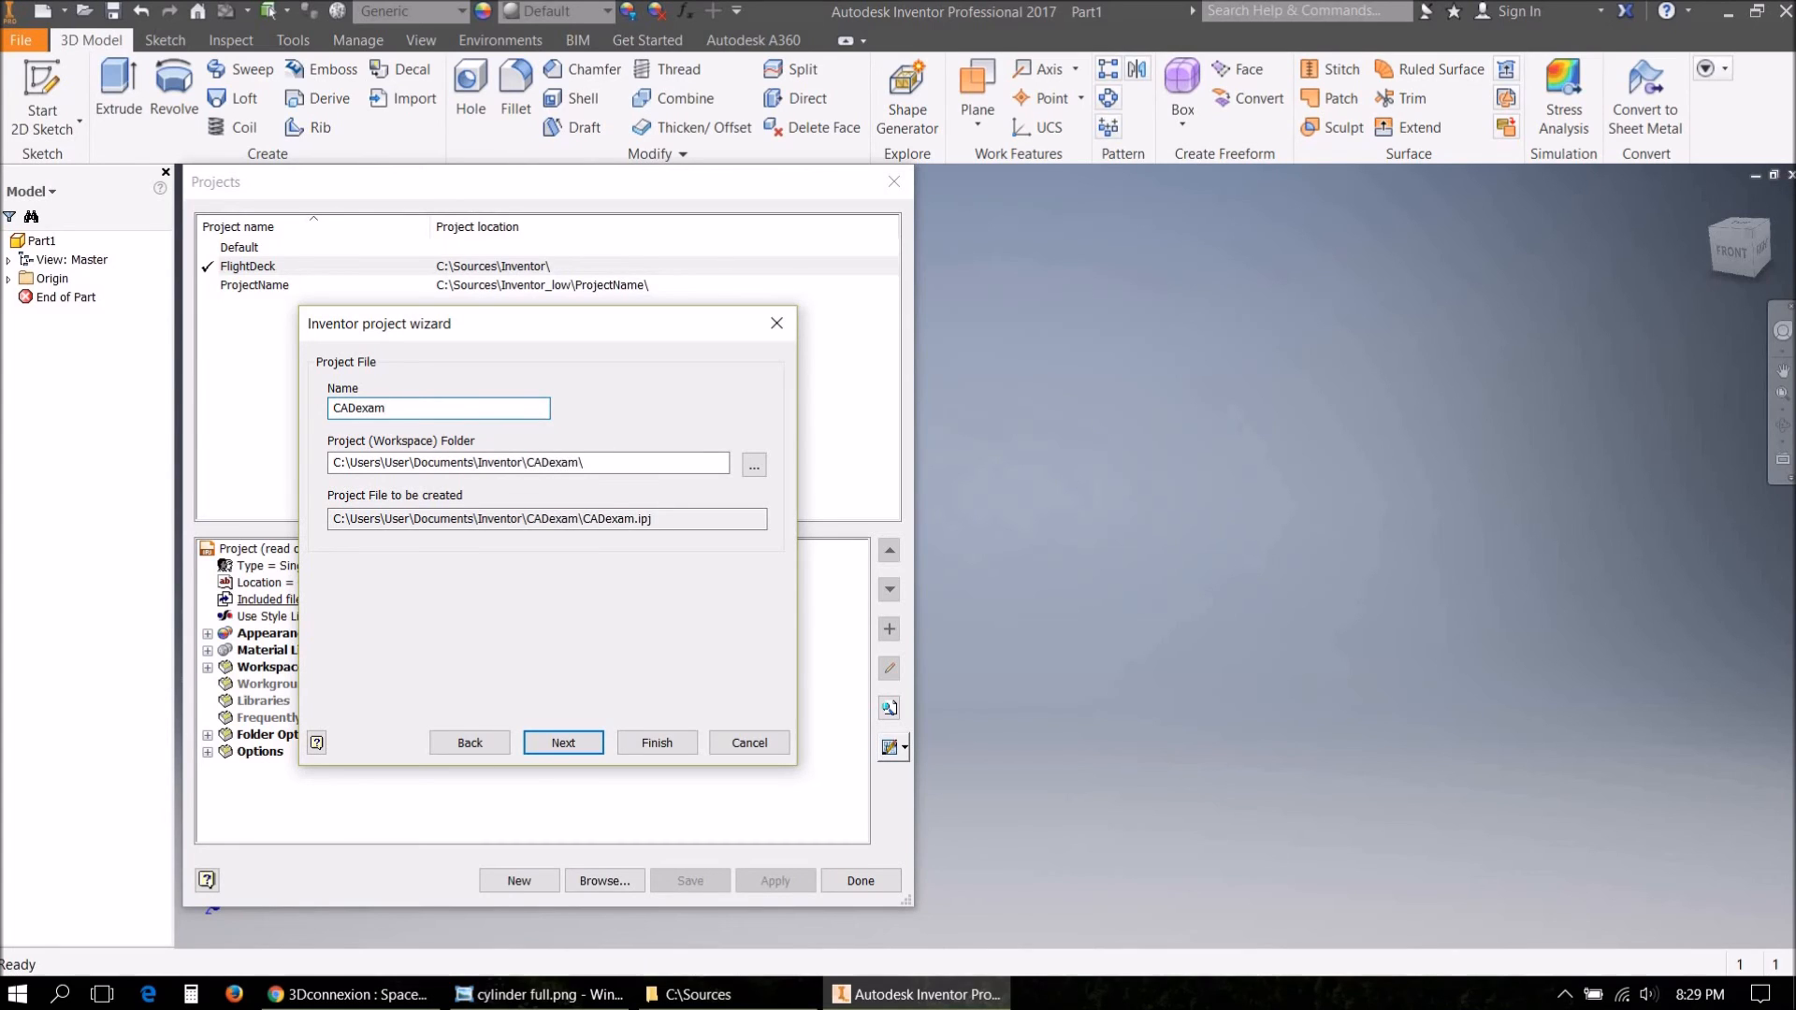
{"action": "type", "text": "ple"}
Set the project's workspace folder to C:\Sources\CAD.
{"action": "left_click", "coordinate": [754, 464]}
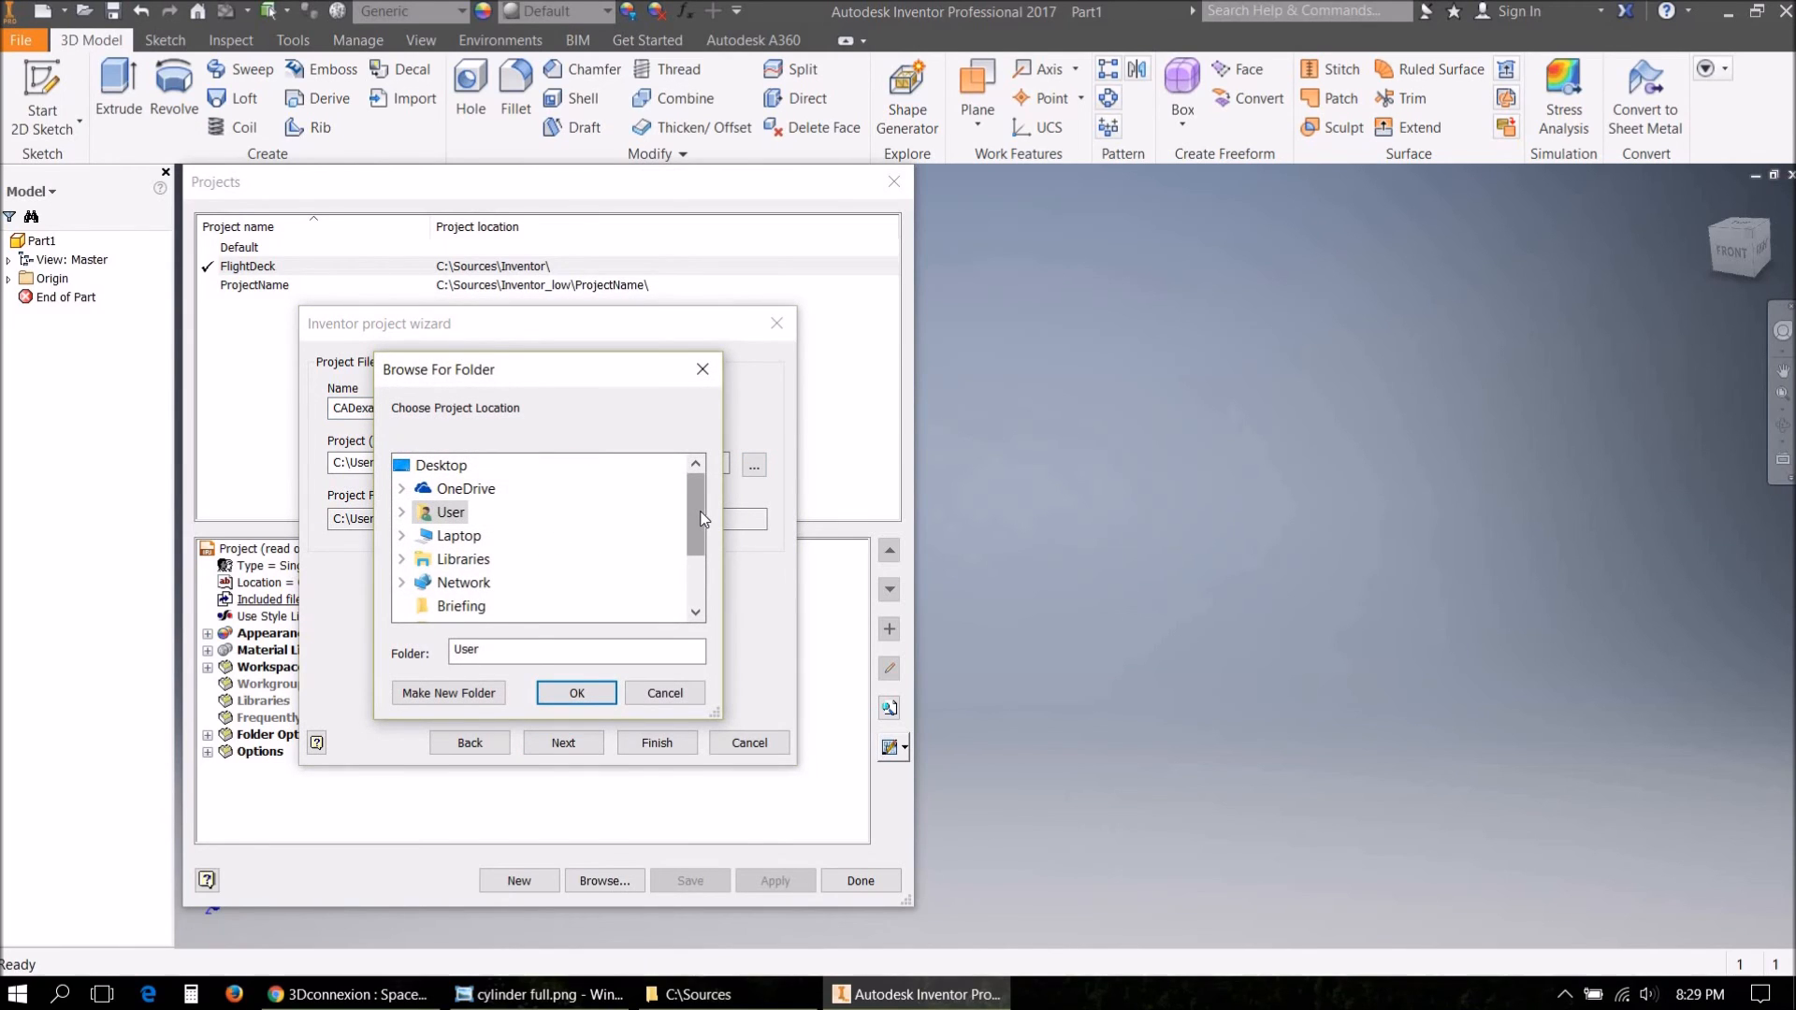
{"action": "left_click_drag", "start_coordinate": [703, 520], "coordinate": [703, 533]}
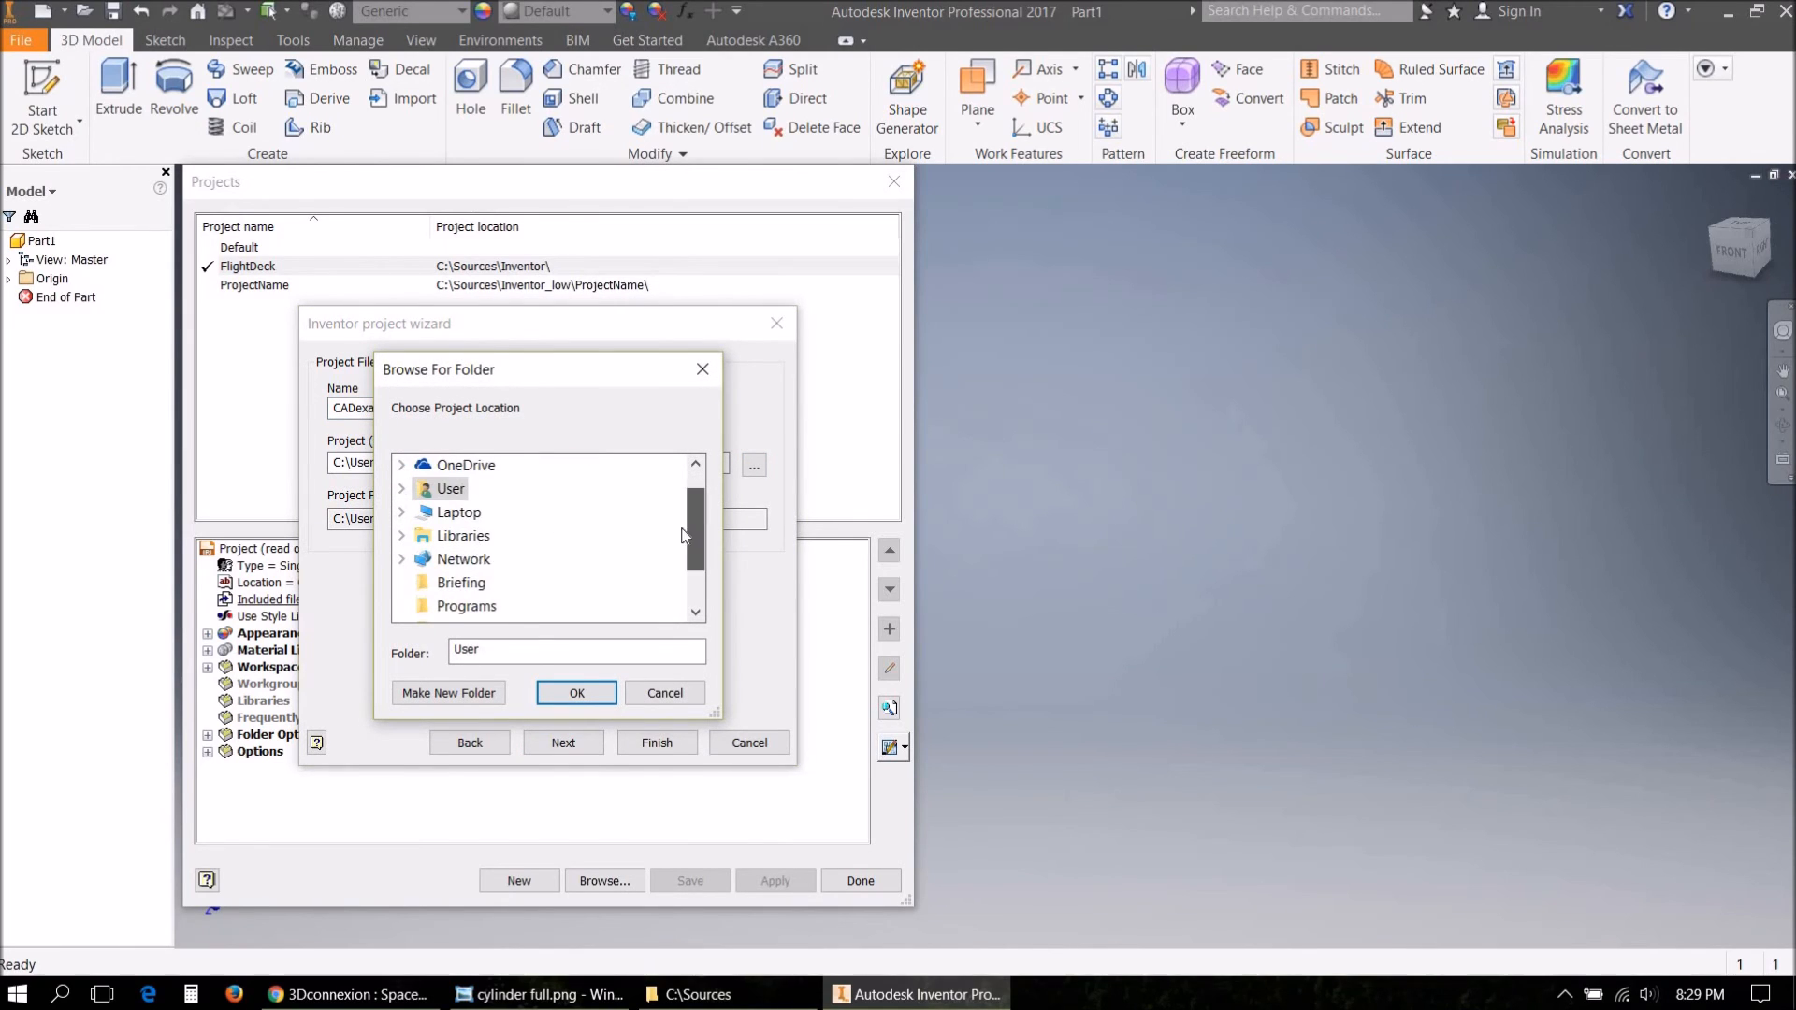
{"action": "left_click", "coordinate": [403, 513]}
{"action": "scroll", "coordinate": [542, 537], "scroll_direction": "down", "scroll_amount": 3}
{"action": "scroll", "coordinate": [428, 596], "scroll_direction": "up", "scroll_amount": 2}
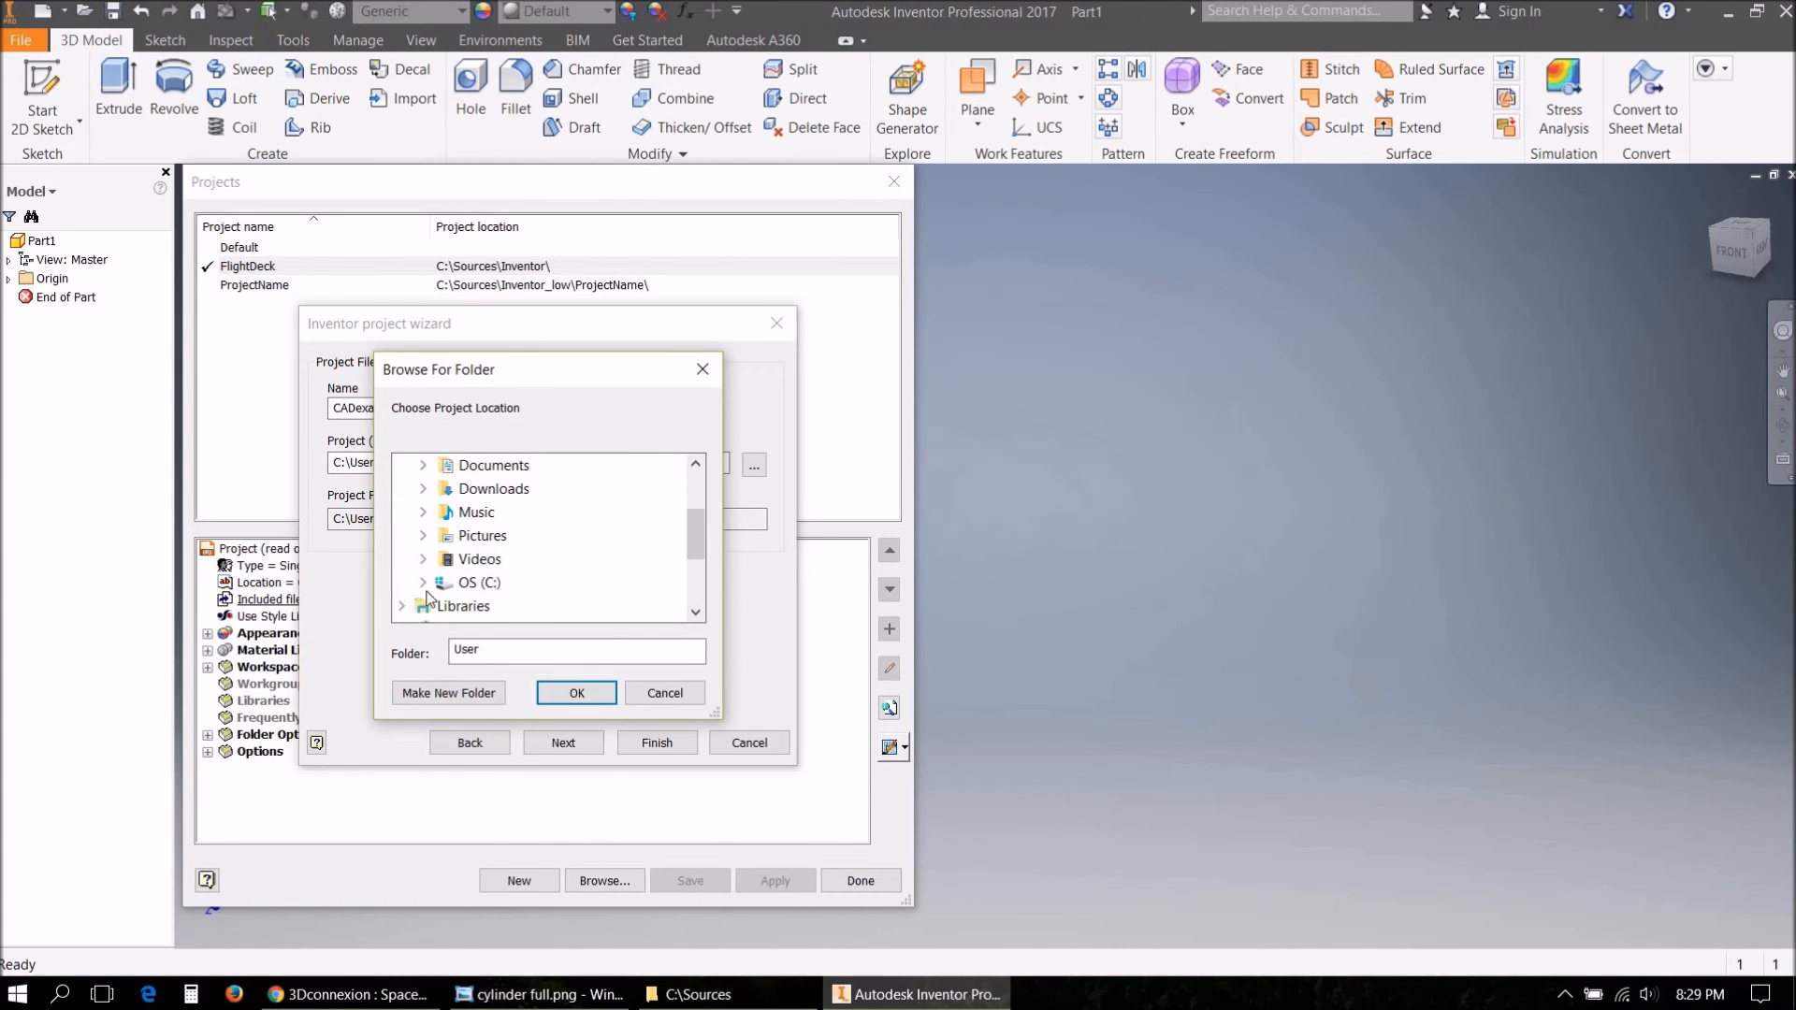
{"action": "left_click", "coordinate": [423, 582]}
{"action": "scroll", "coordinate": [545, 558], "scroll_direction": "down", "scroll_amount": 3}
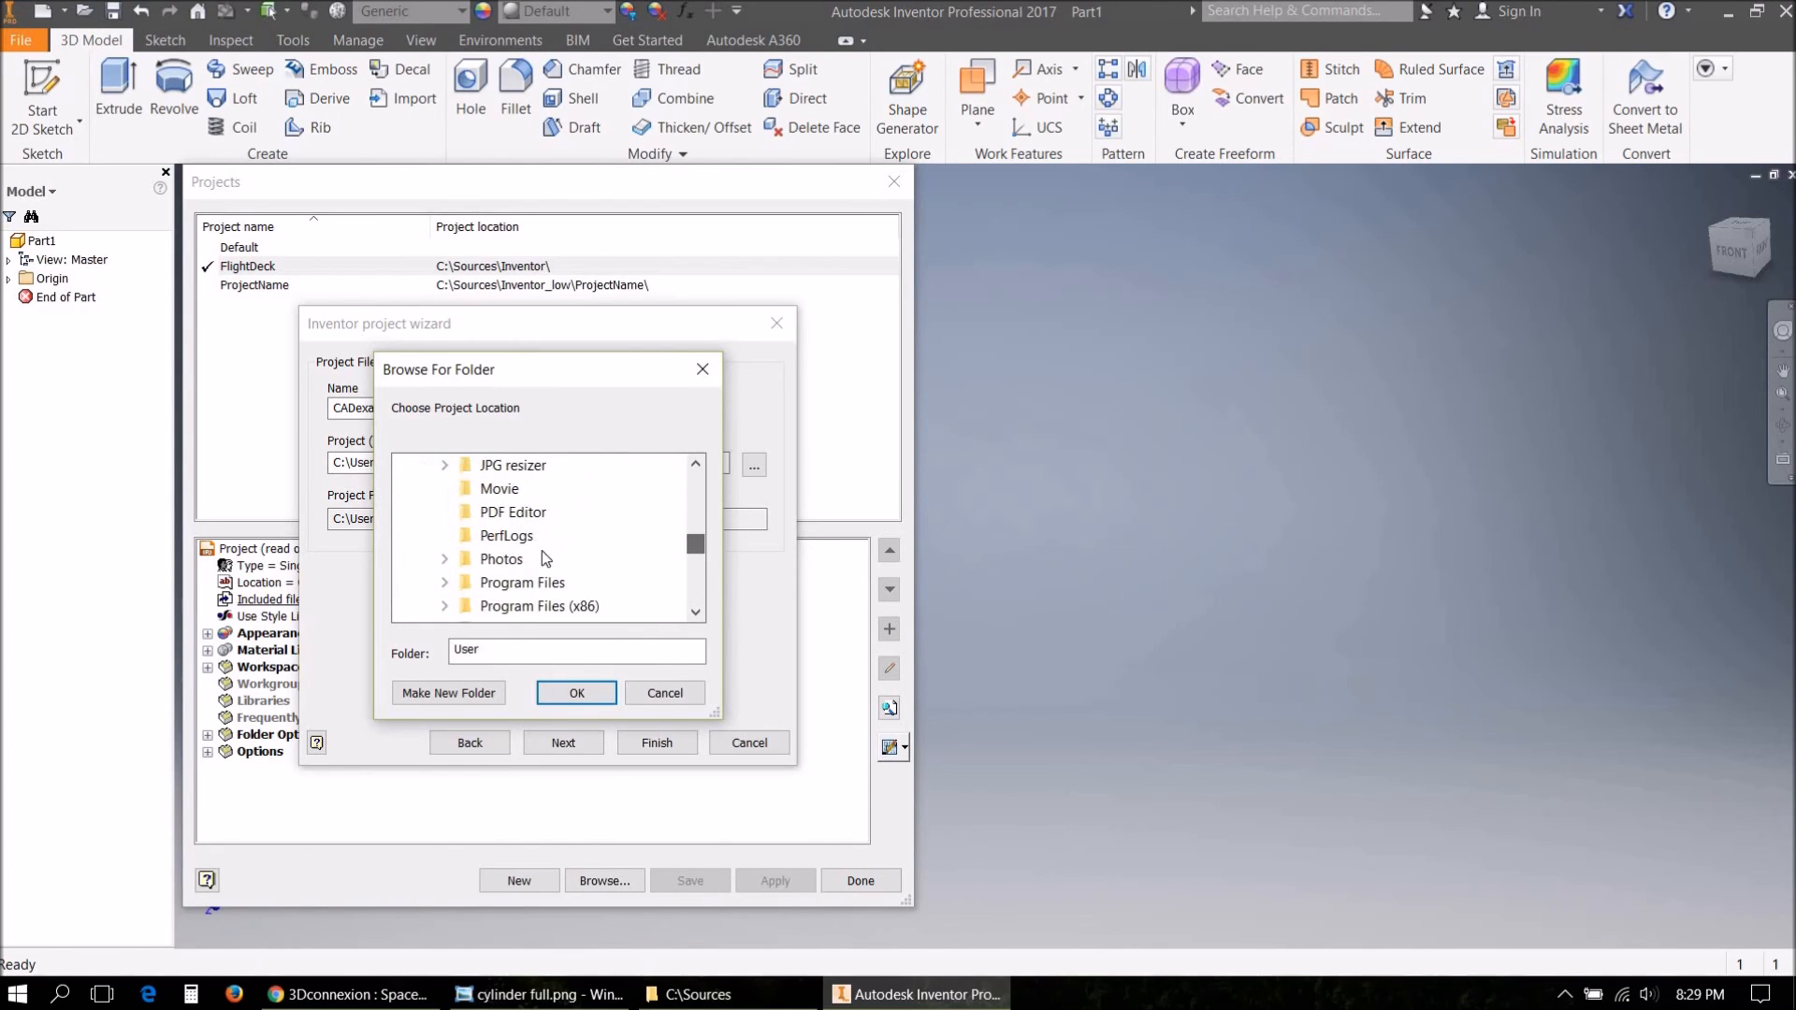
{"action": "double_click", "coordinate": [545, 559]}
{"action": "scroll", "coordinate": [576, 572], "scroll_direction": "down", "scroll_amount": 2}
{"action": "left_click", "coordinate": [511, 608]}
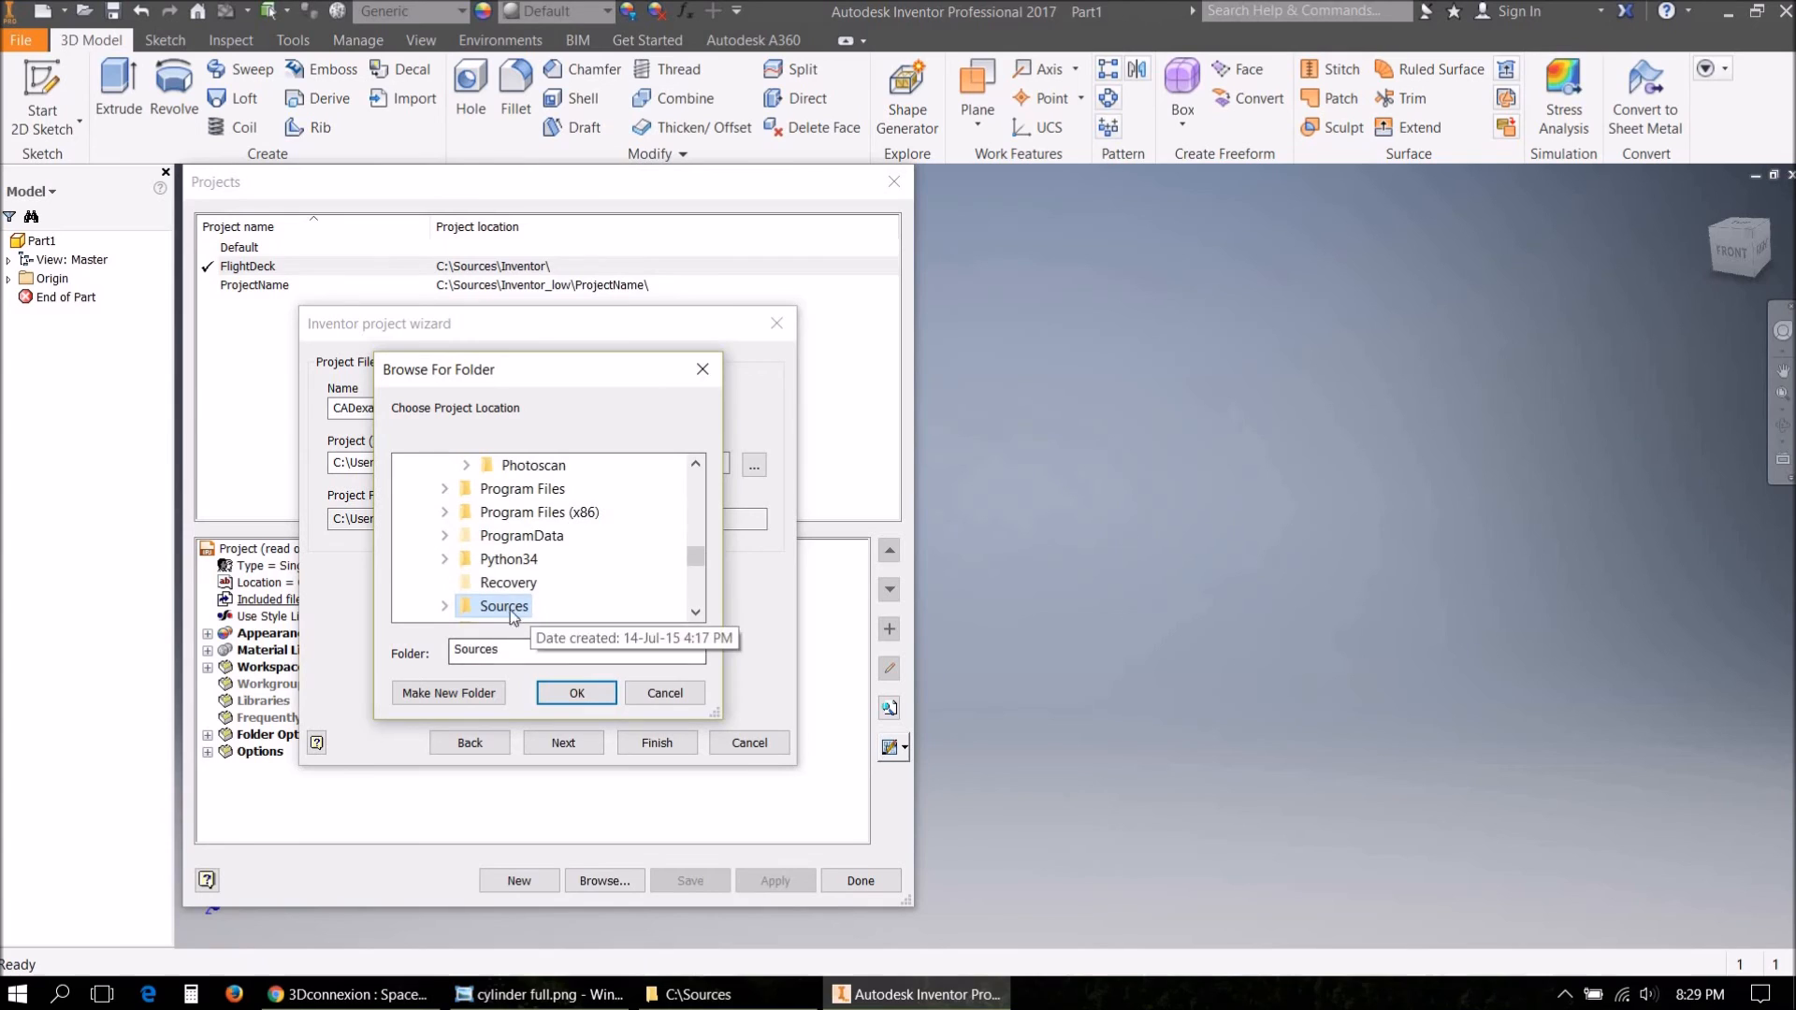
{"action": "double_click", "coordinate": [511, 610]}
{"action": "left_click", "coordinate": [516, 583]}
{"action": "left_click", "coordinate": [572, 691]}
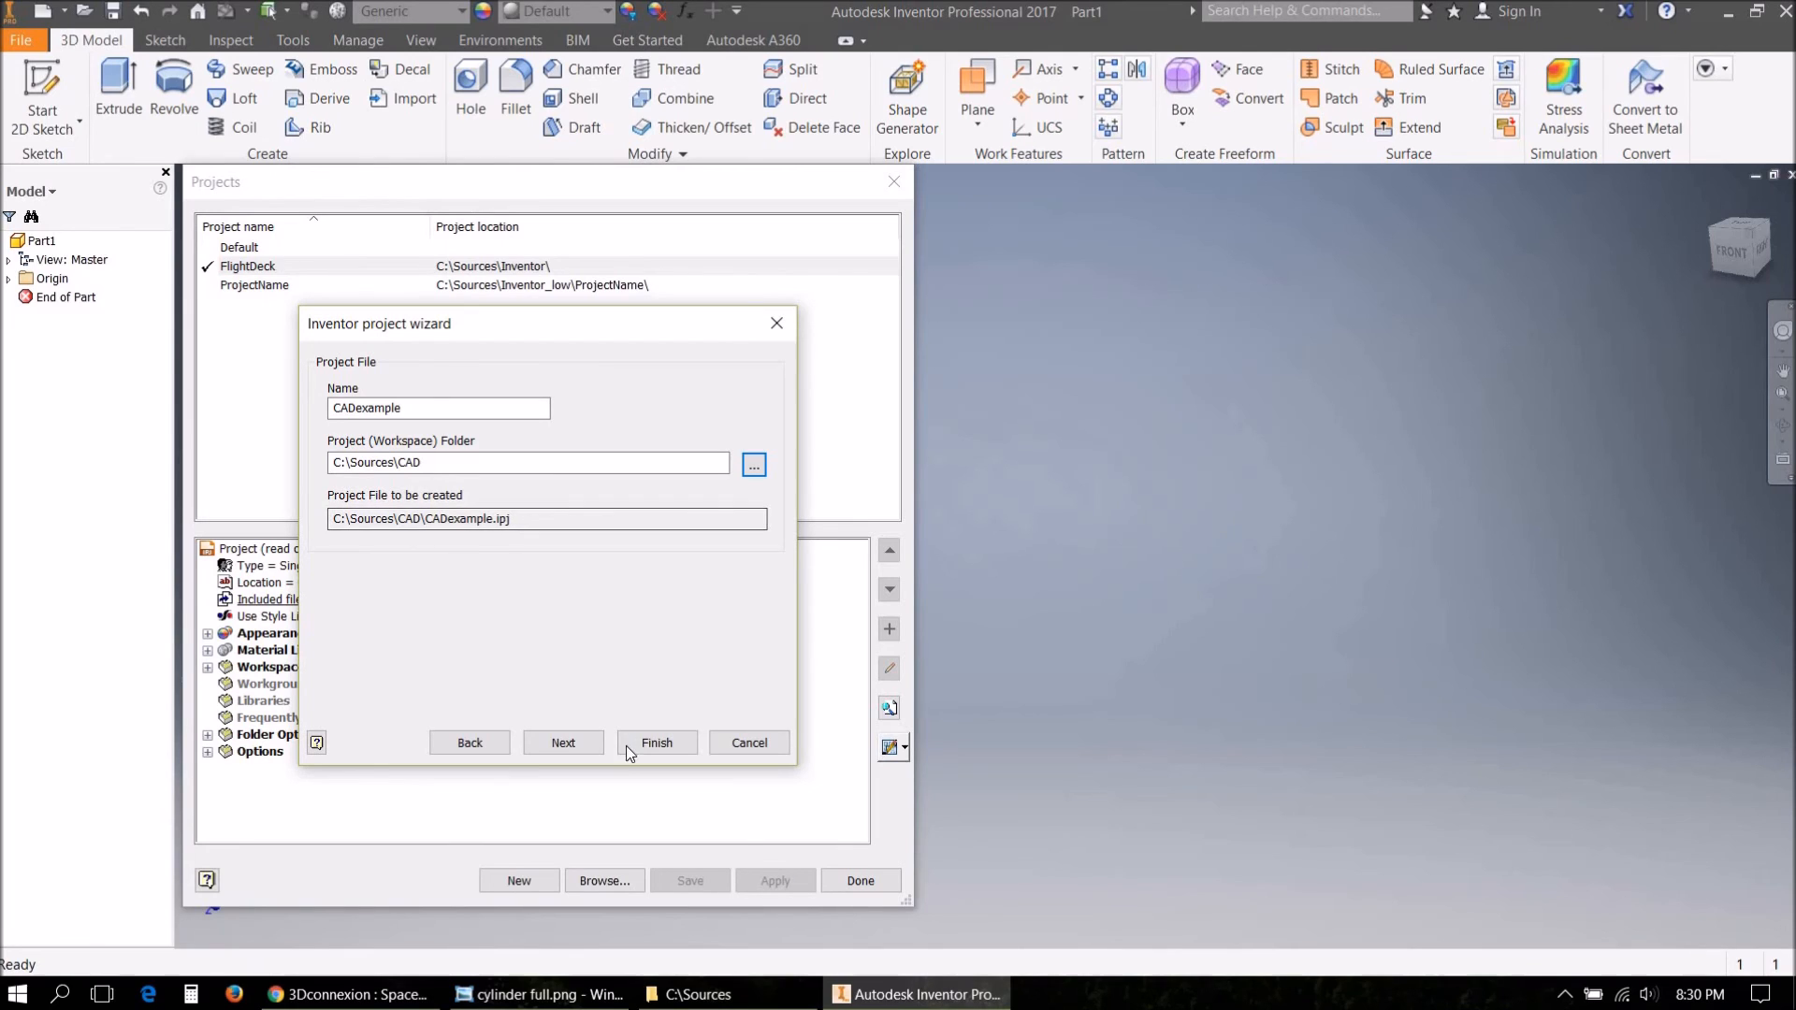
Finish creating the project without adding any libraries and close the project manager.
{"action": "left_click", "coordinate": [581, 744]}
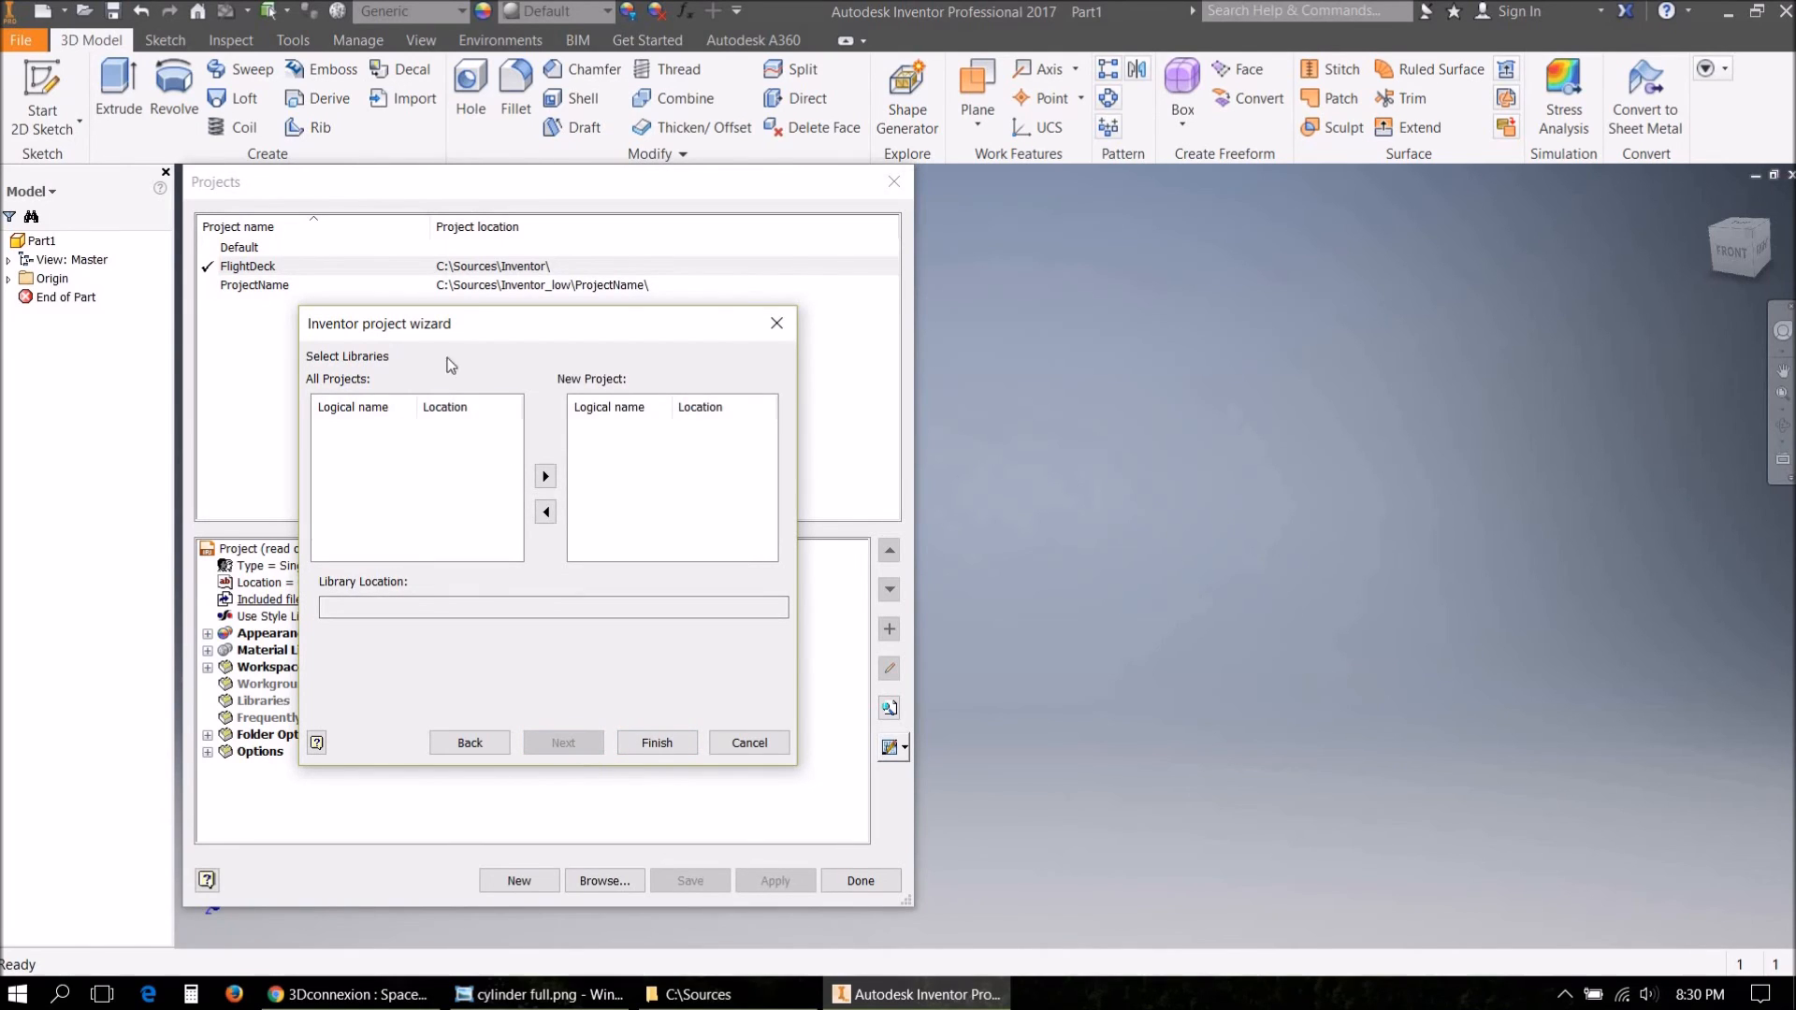
{"action": "left_click", "coordinate": [655, 743]}
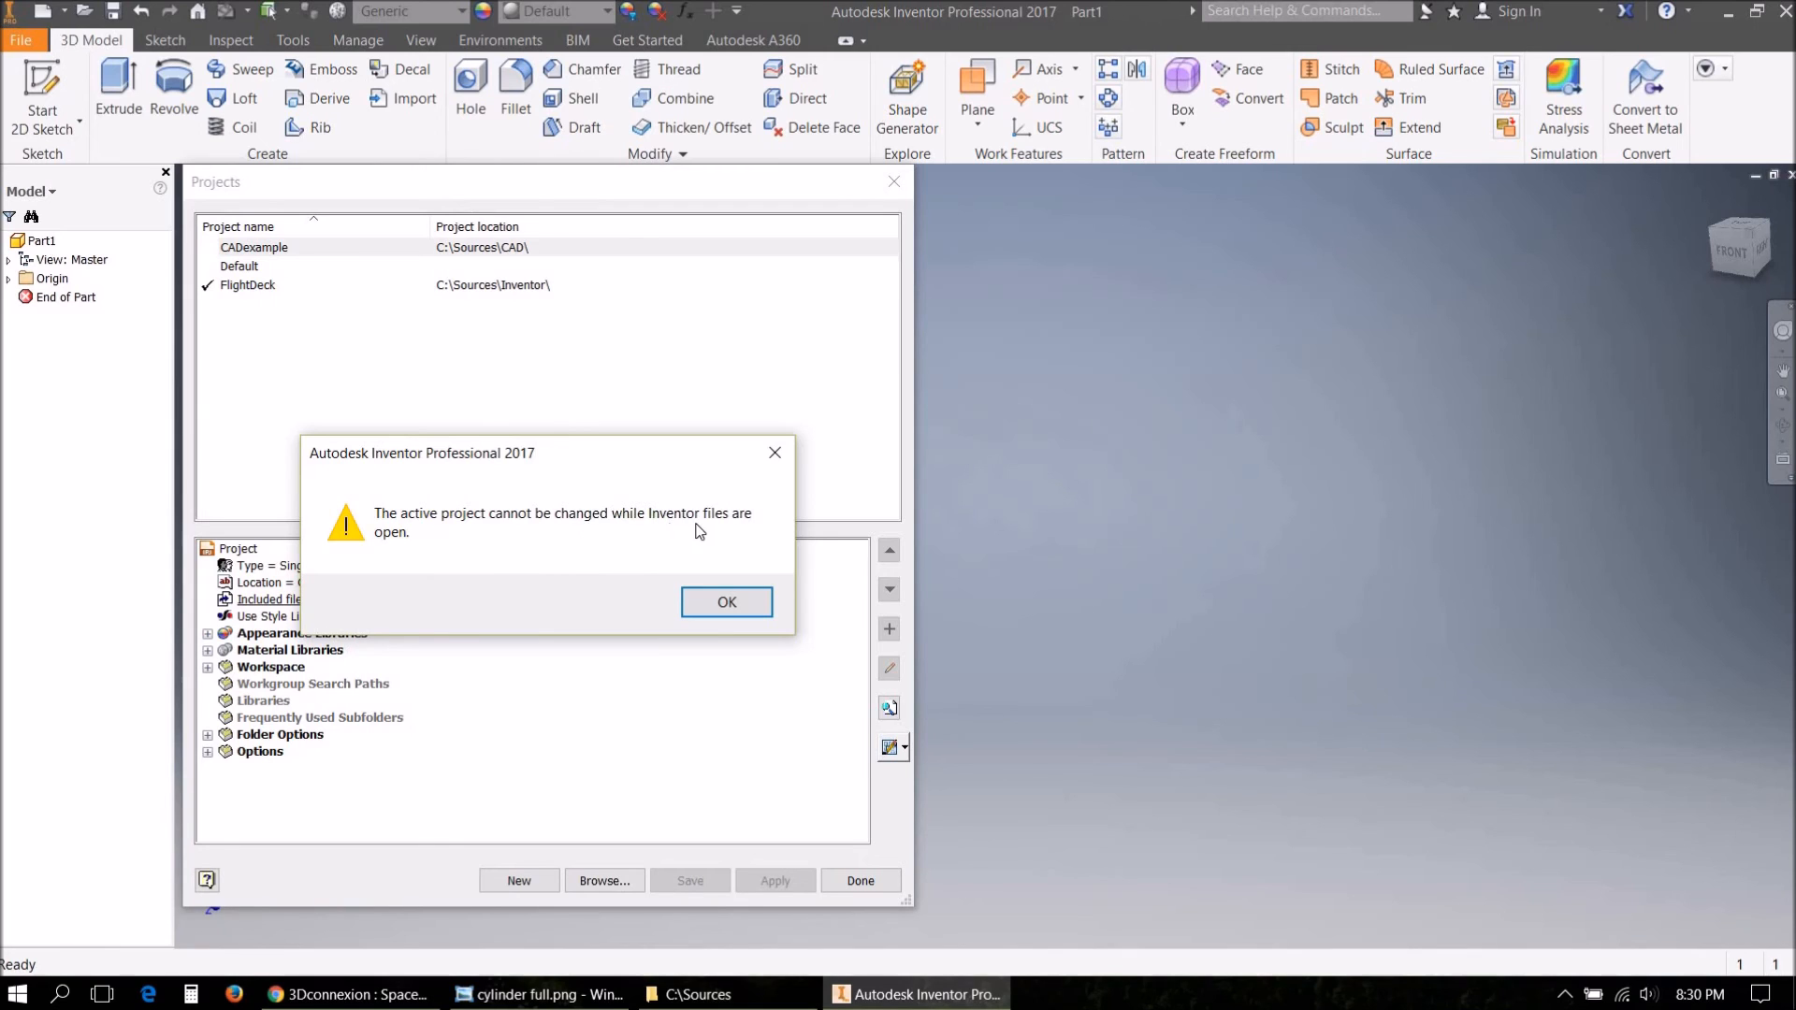
{"action": "left_click", "coordinate": [722, 606]}
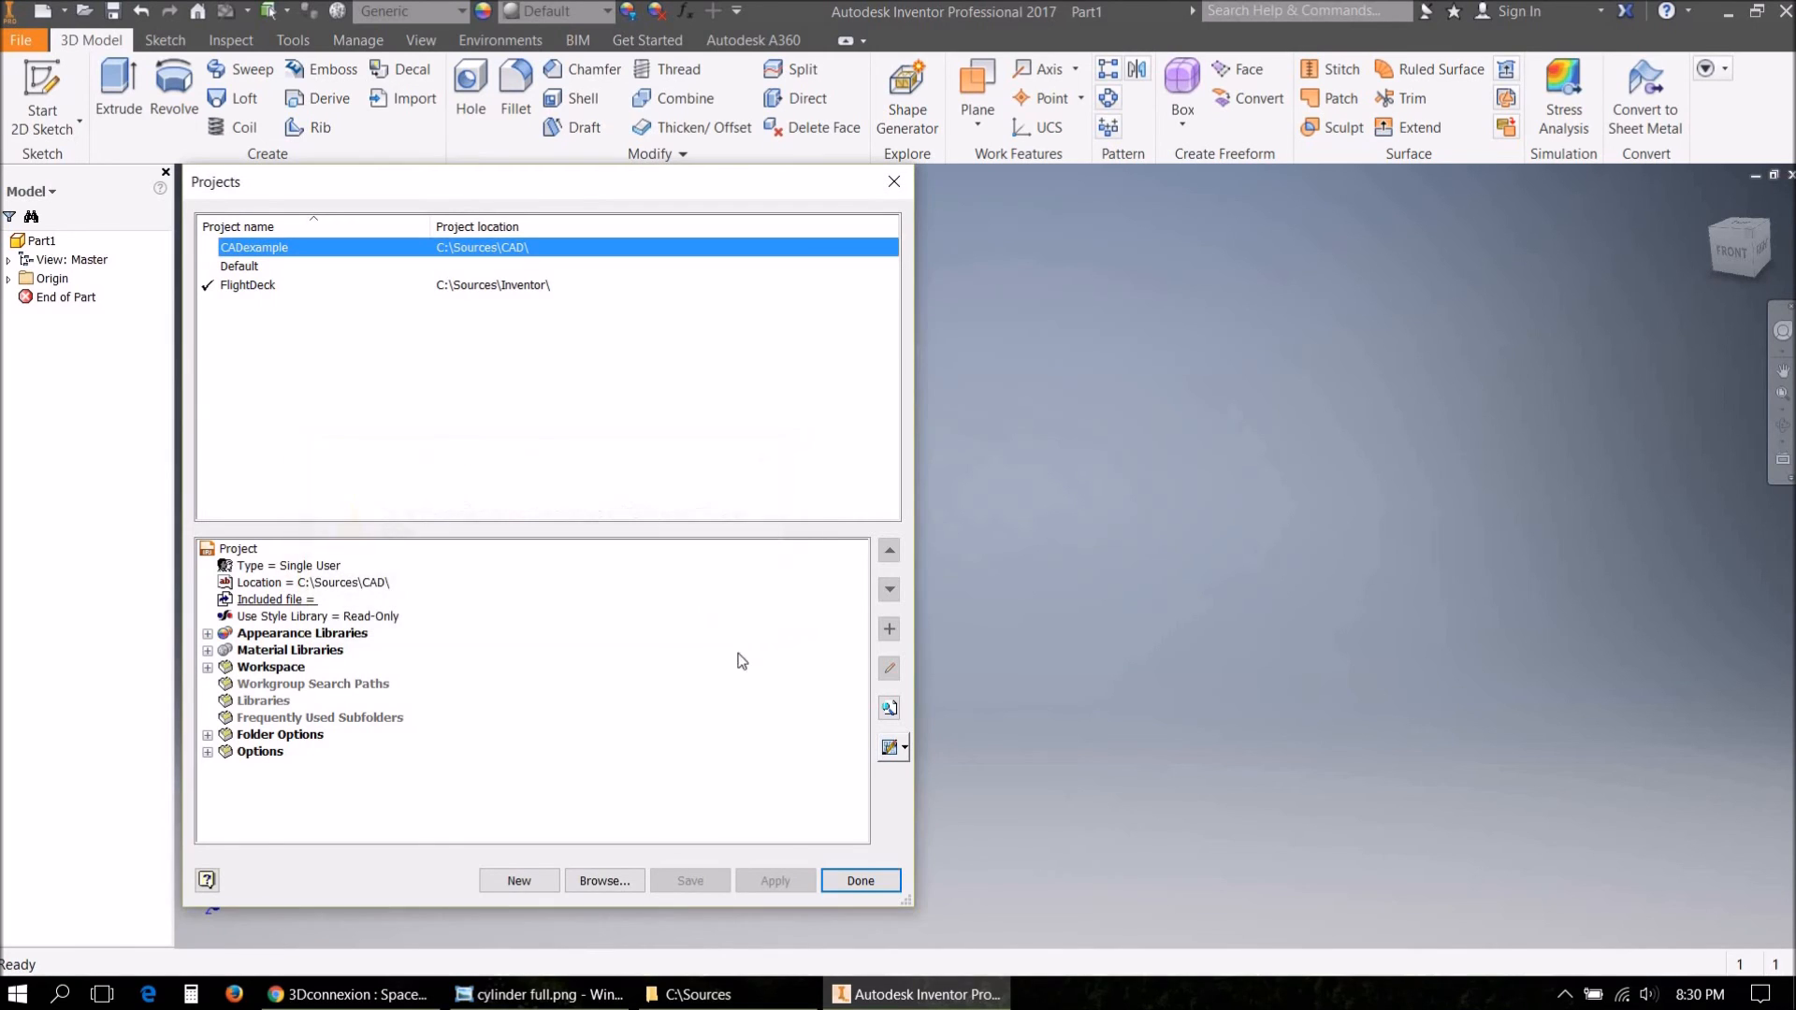
{"action": "left_click", "coordinate": [860, 881]}
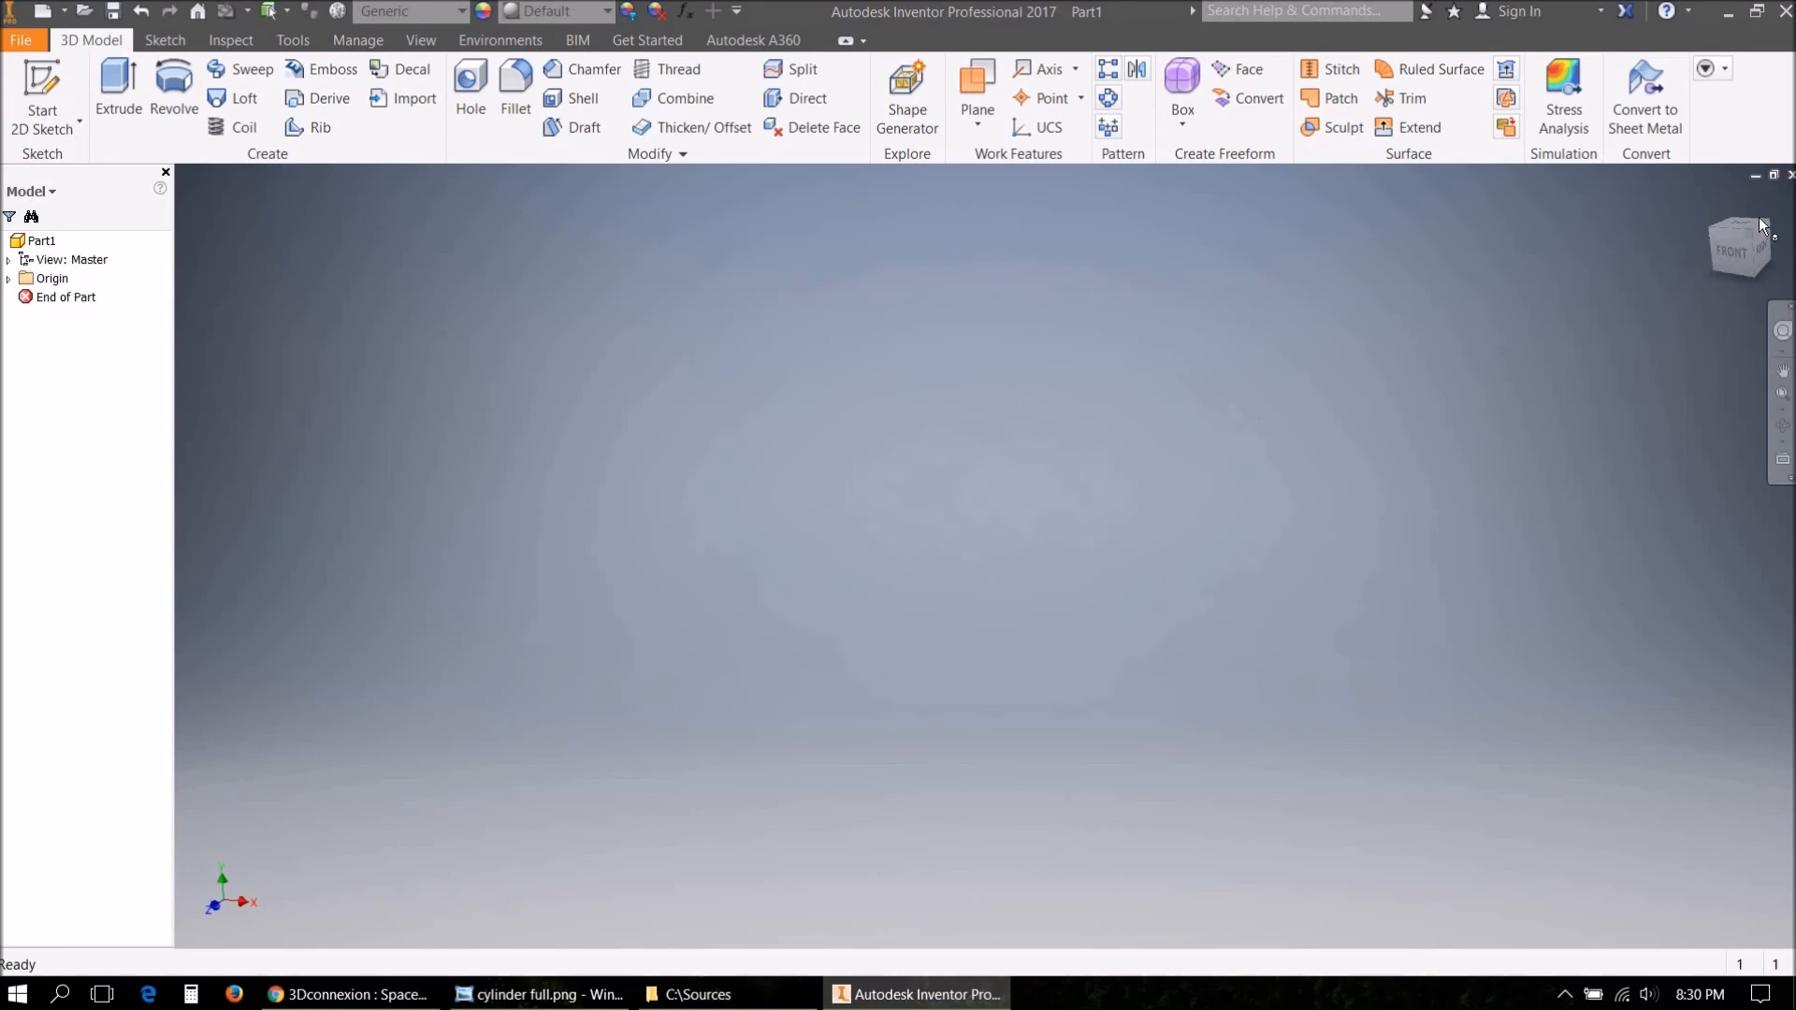
Close the open empty part and create a new part from the Standard.ipt template.
{"action": "left_click", "coordinate": [1789, 176]}
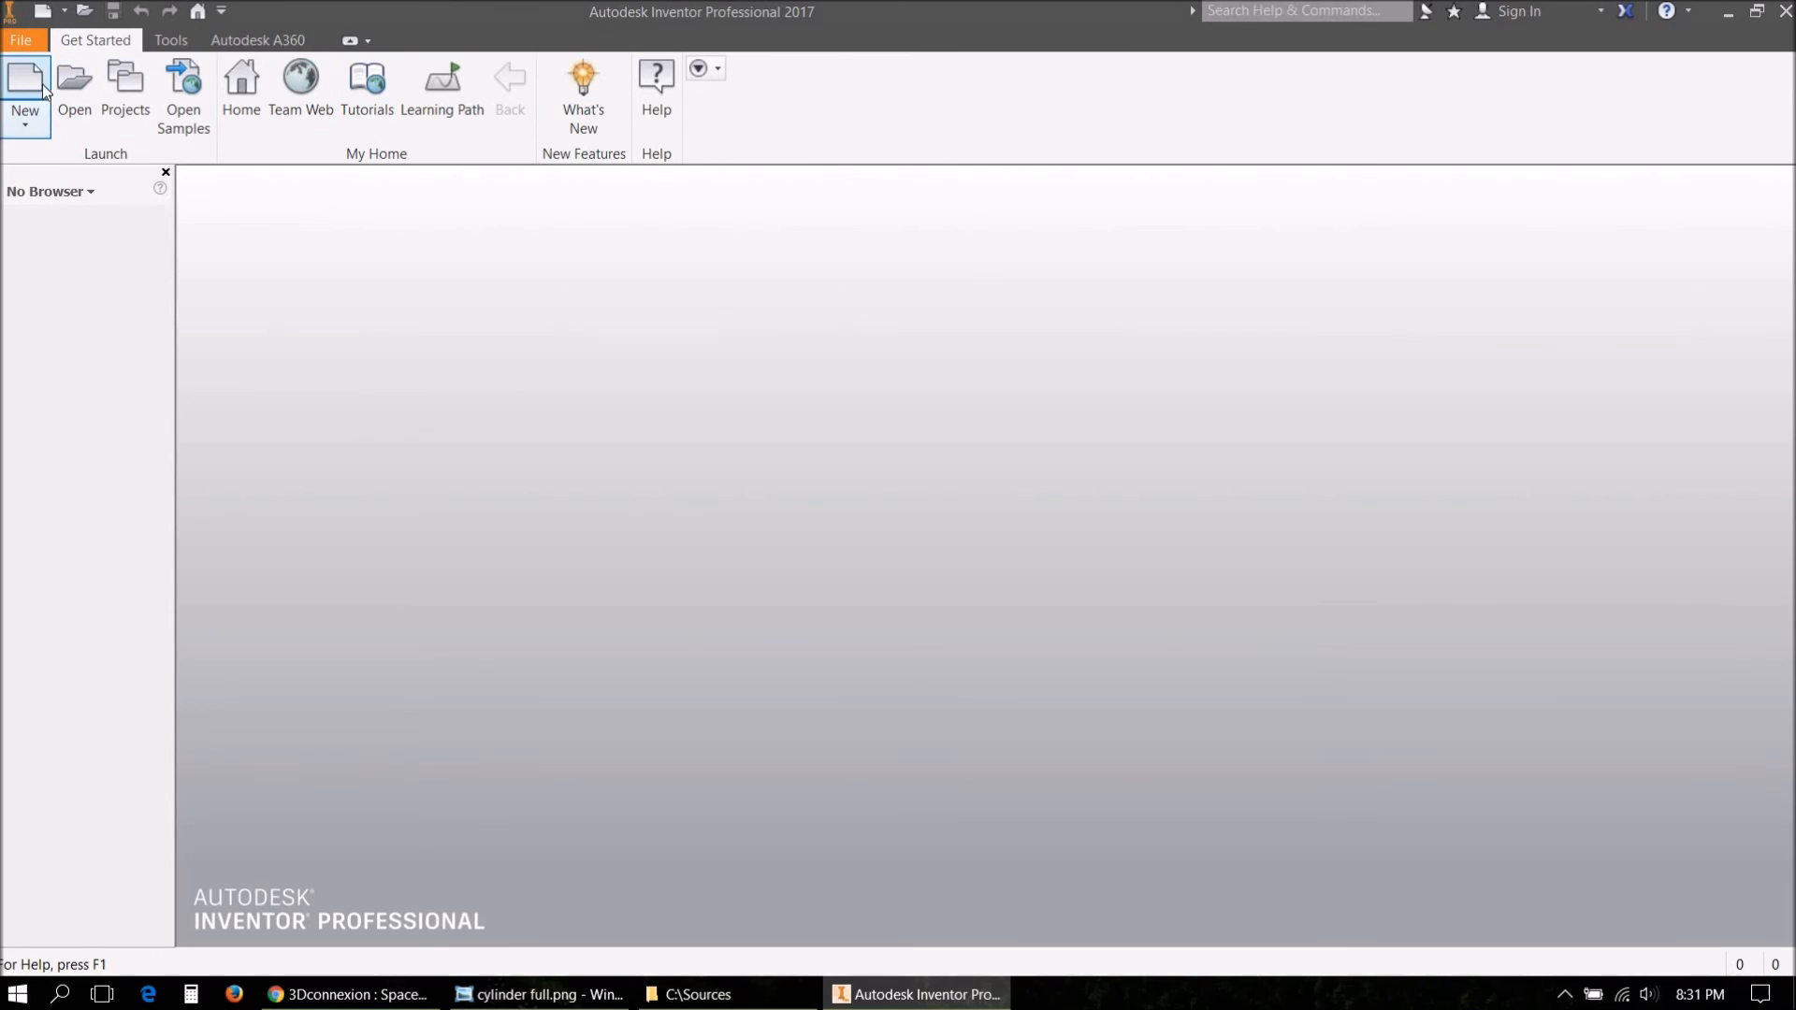
{"action": "left_click", "coordinate": [37, 110]}
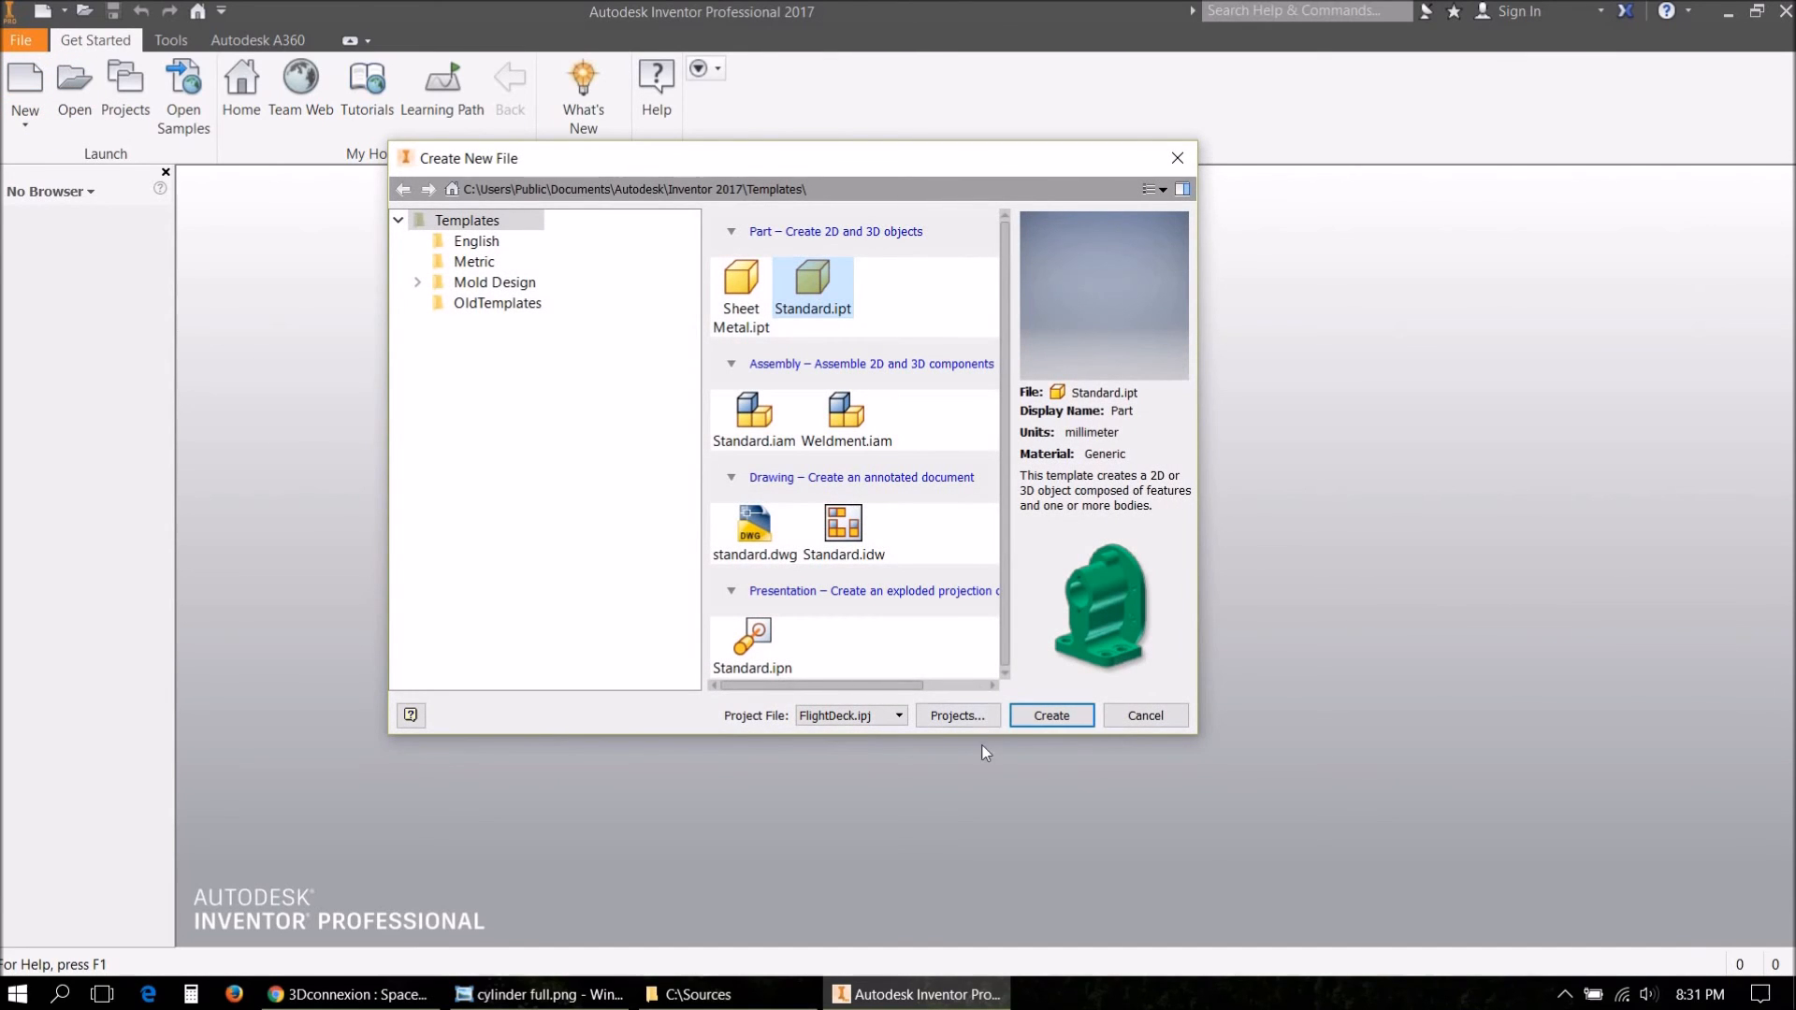
{"action": "left_click", "coordinate": [1054, 715]}
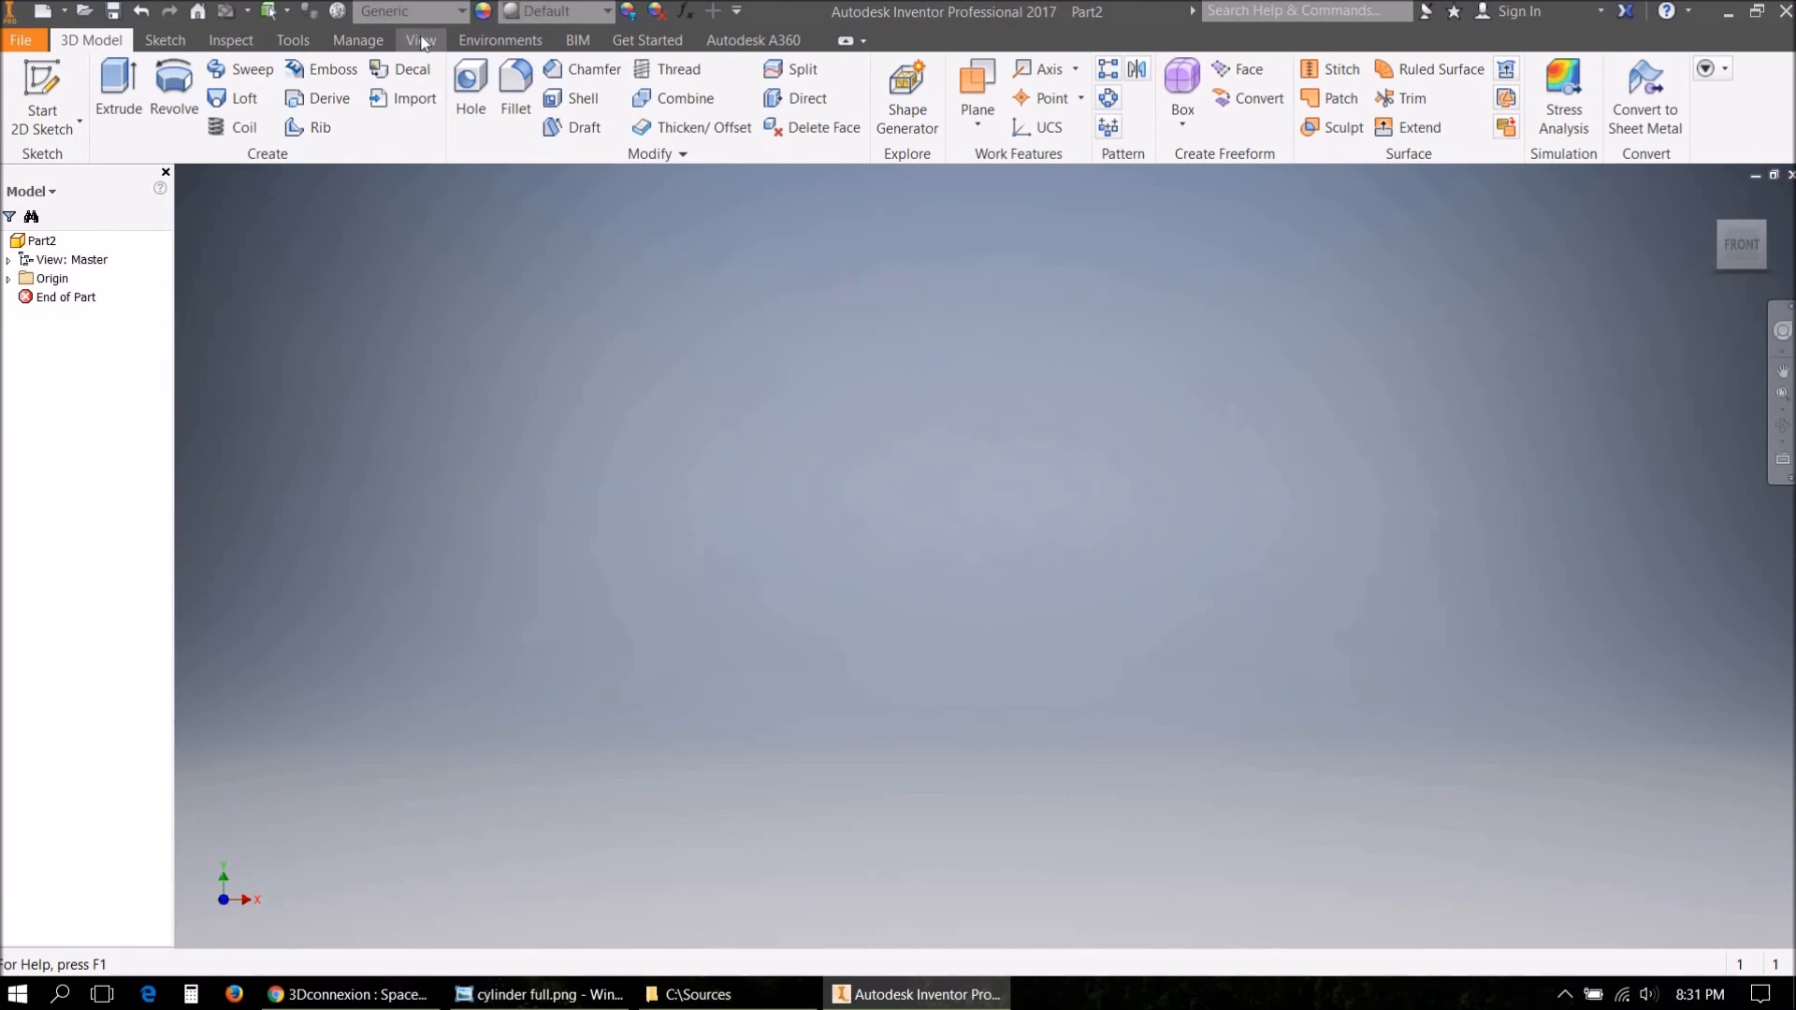
Turn on the ground plane display in the new part.
{"action": "left_click", "coordinate": [421, 41]}
{"action": "left_click", "coordinate": [520, 105]}
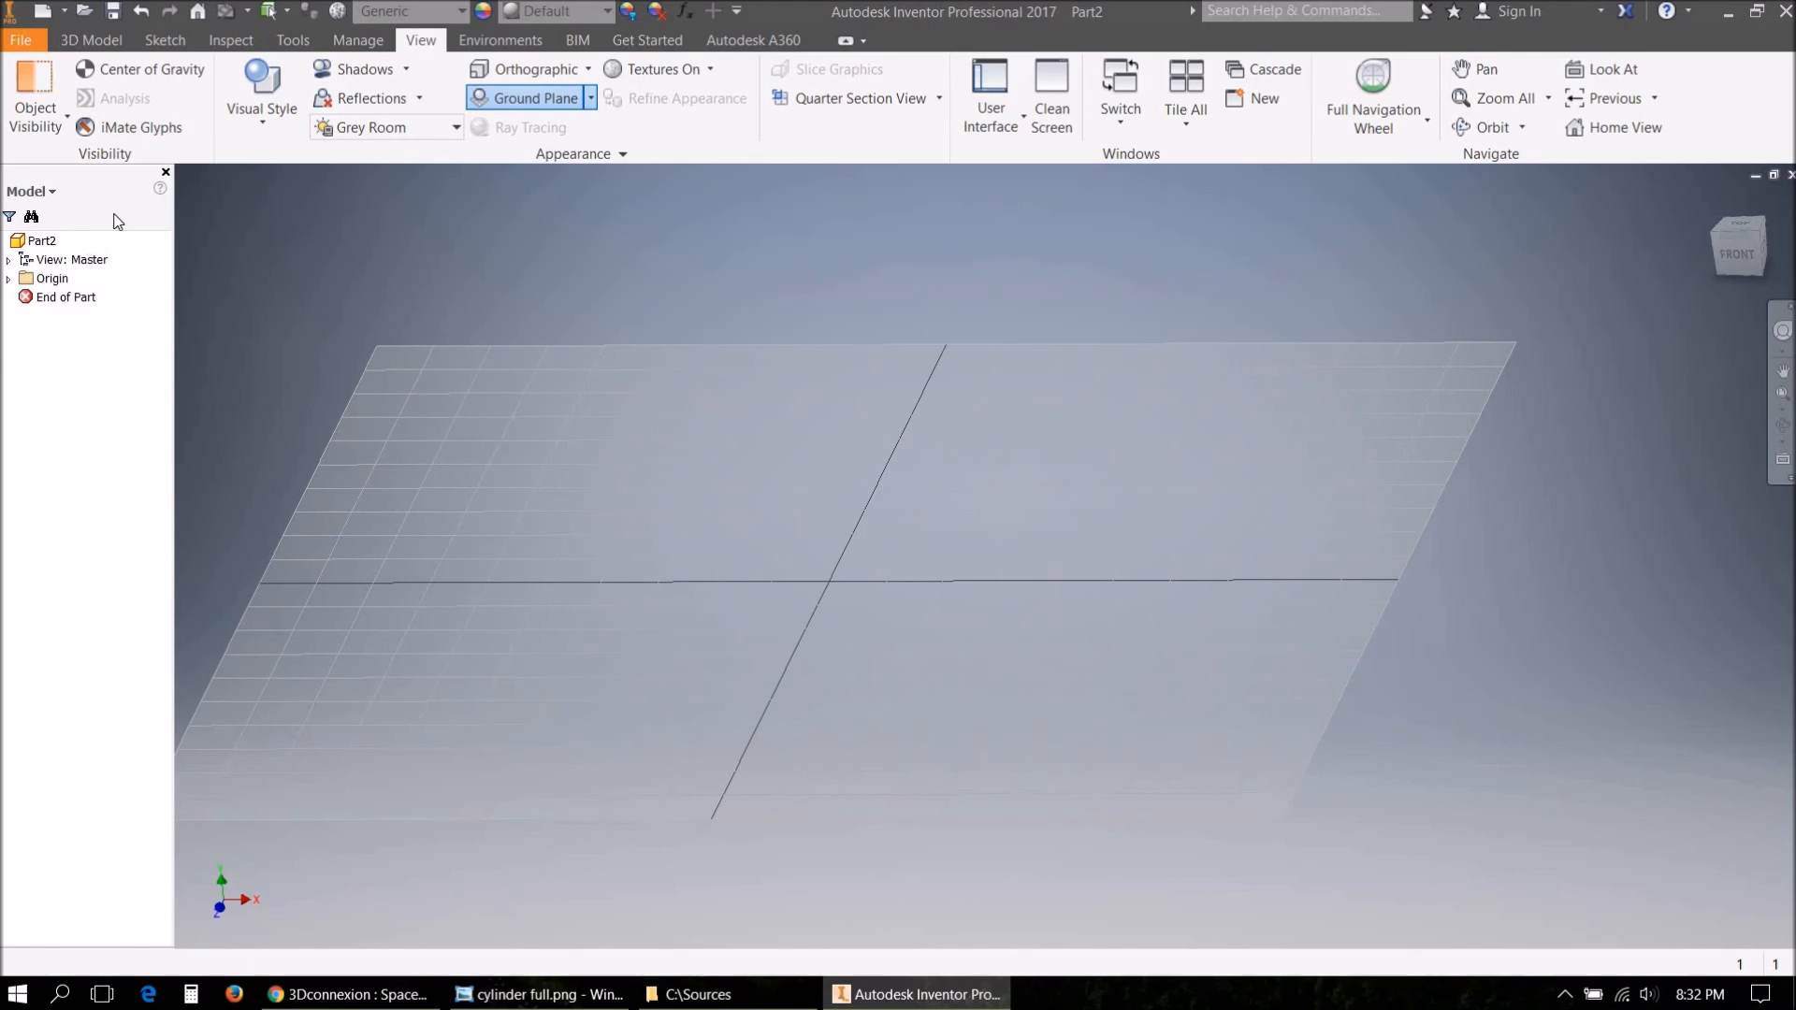
{"action": "left_click", "coordinate": [41, 242]}
Sketch a long, thin horizontal rectangle on the XY plane, starting at the origin, and finish the sketch.
{"action": "left_click", "coordinate": [99, 43]}
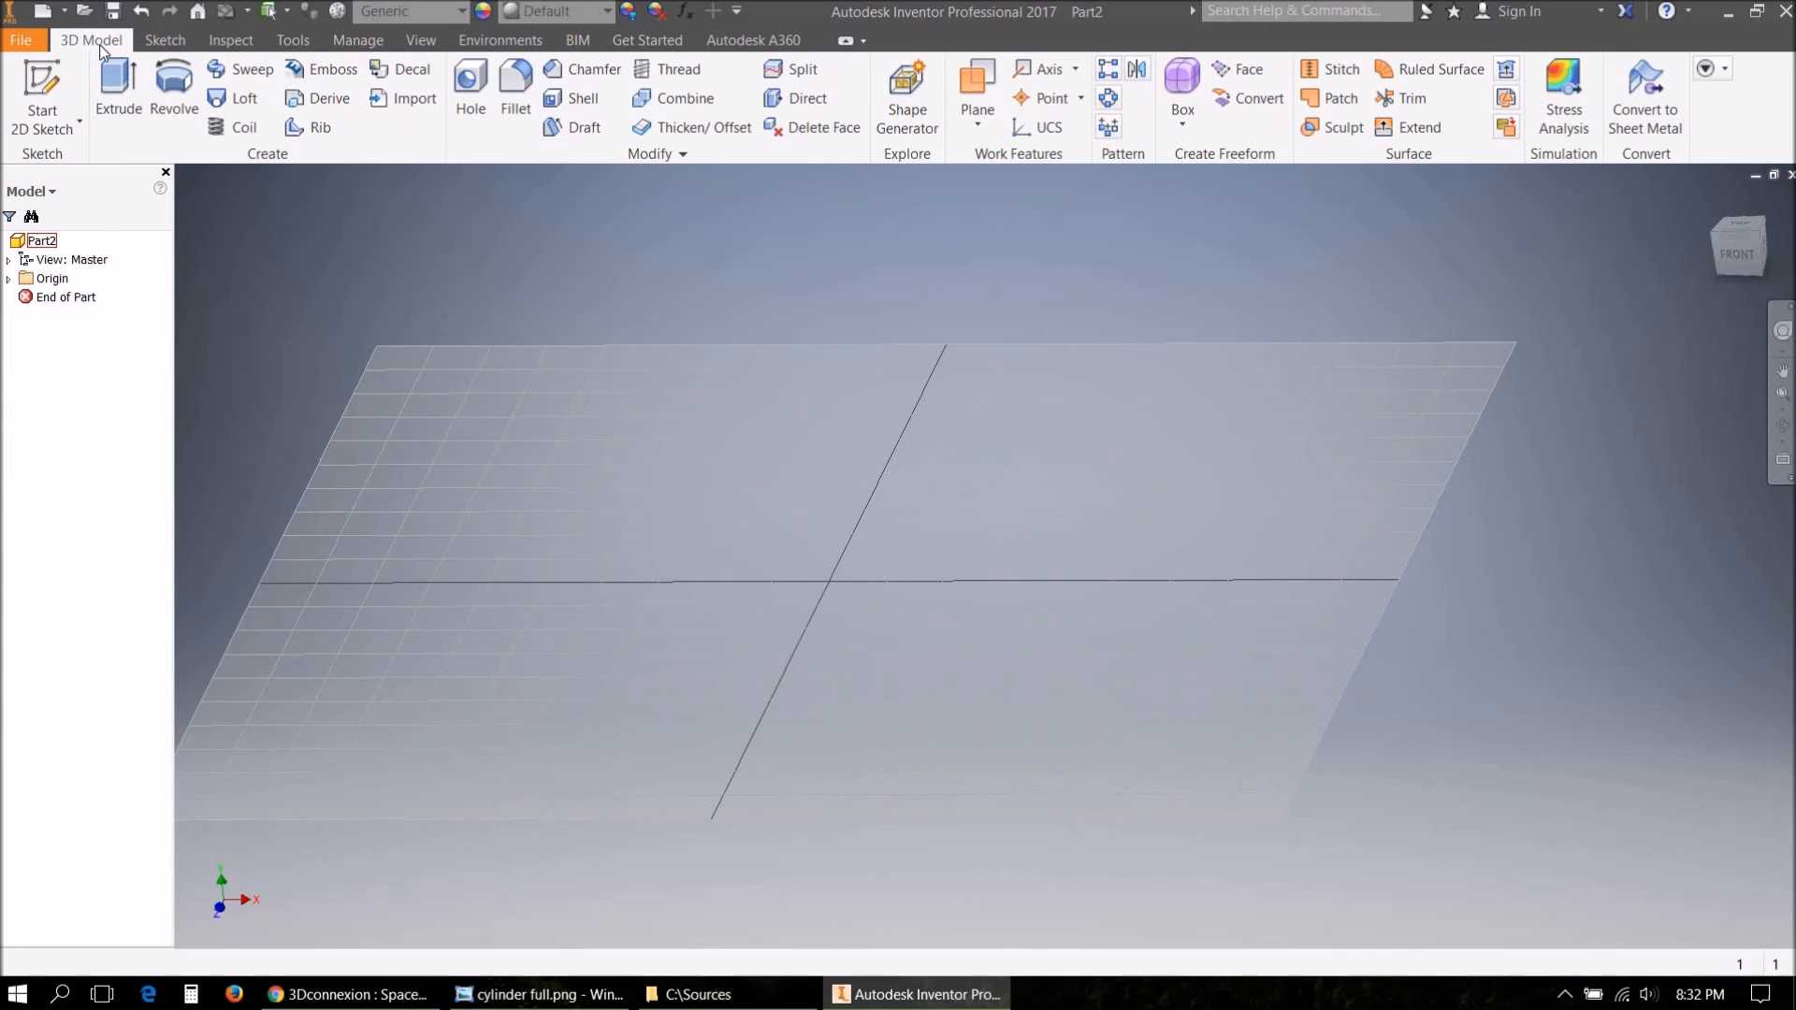
{"action": "left_click", "coordinate": [42, 98]}
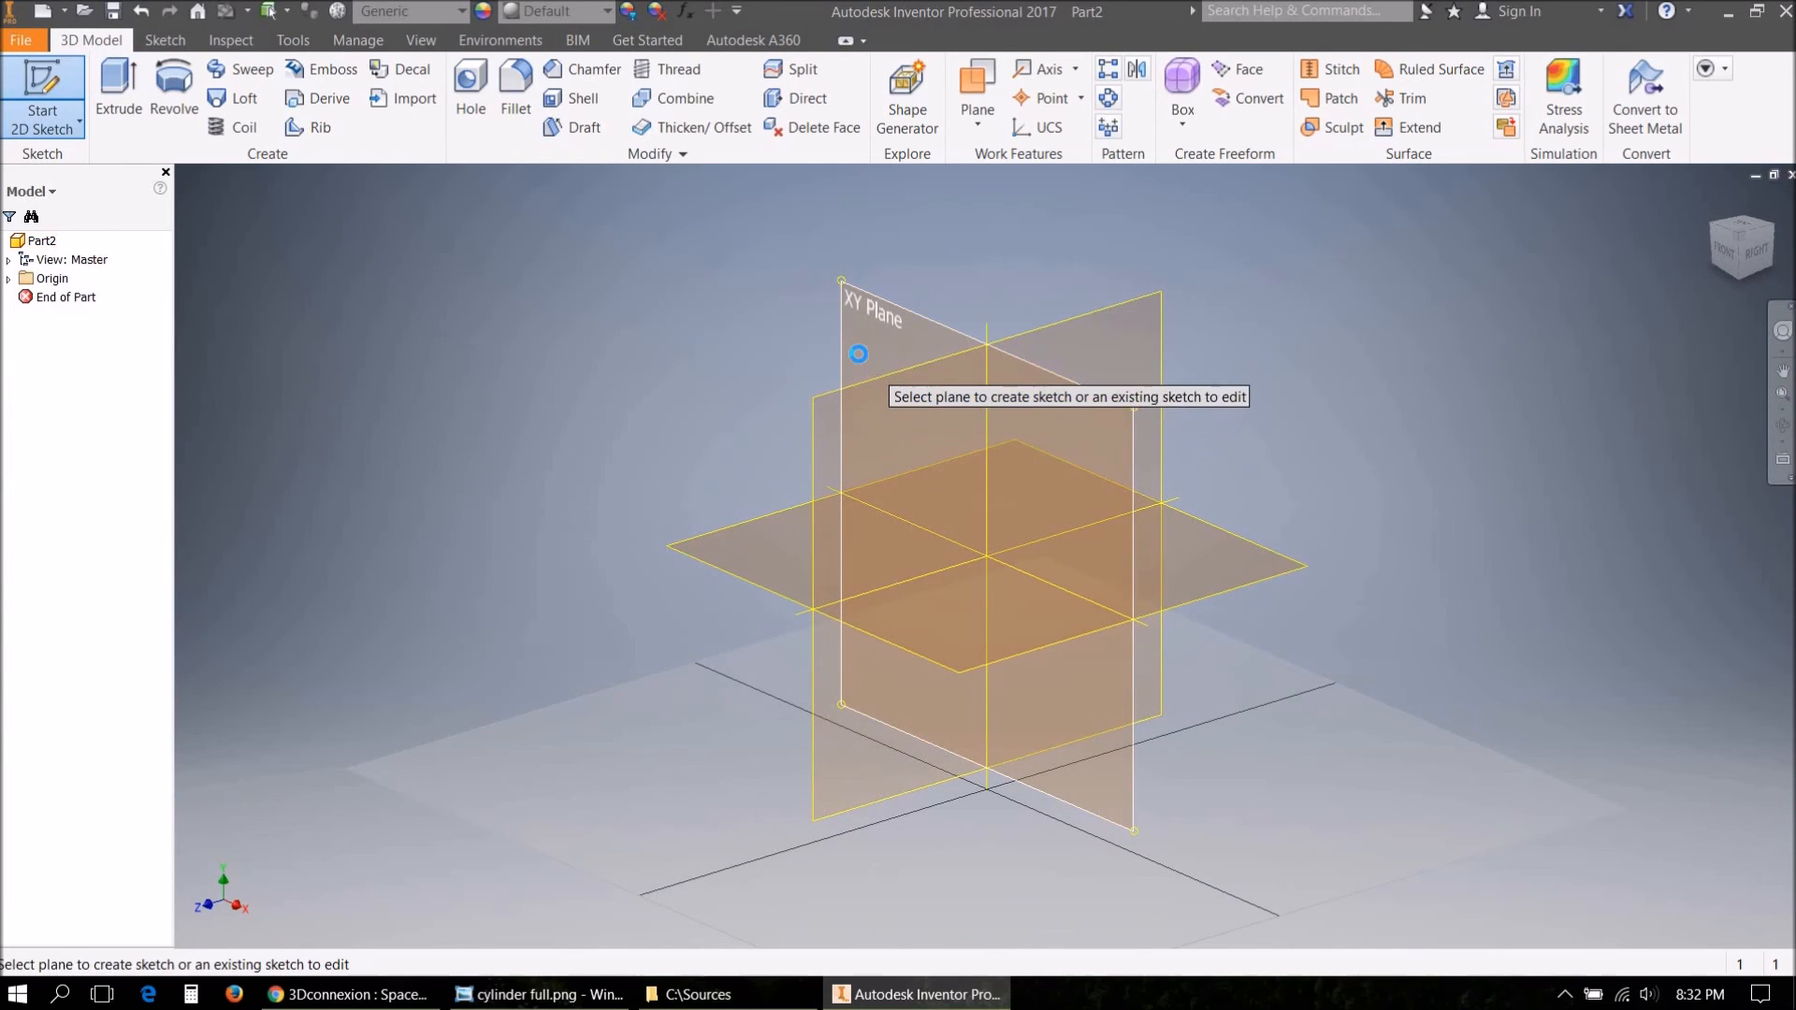
{"action": "left_click", "coordinate": [810, 361]}
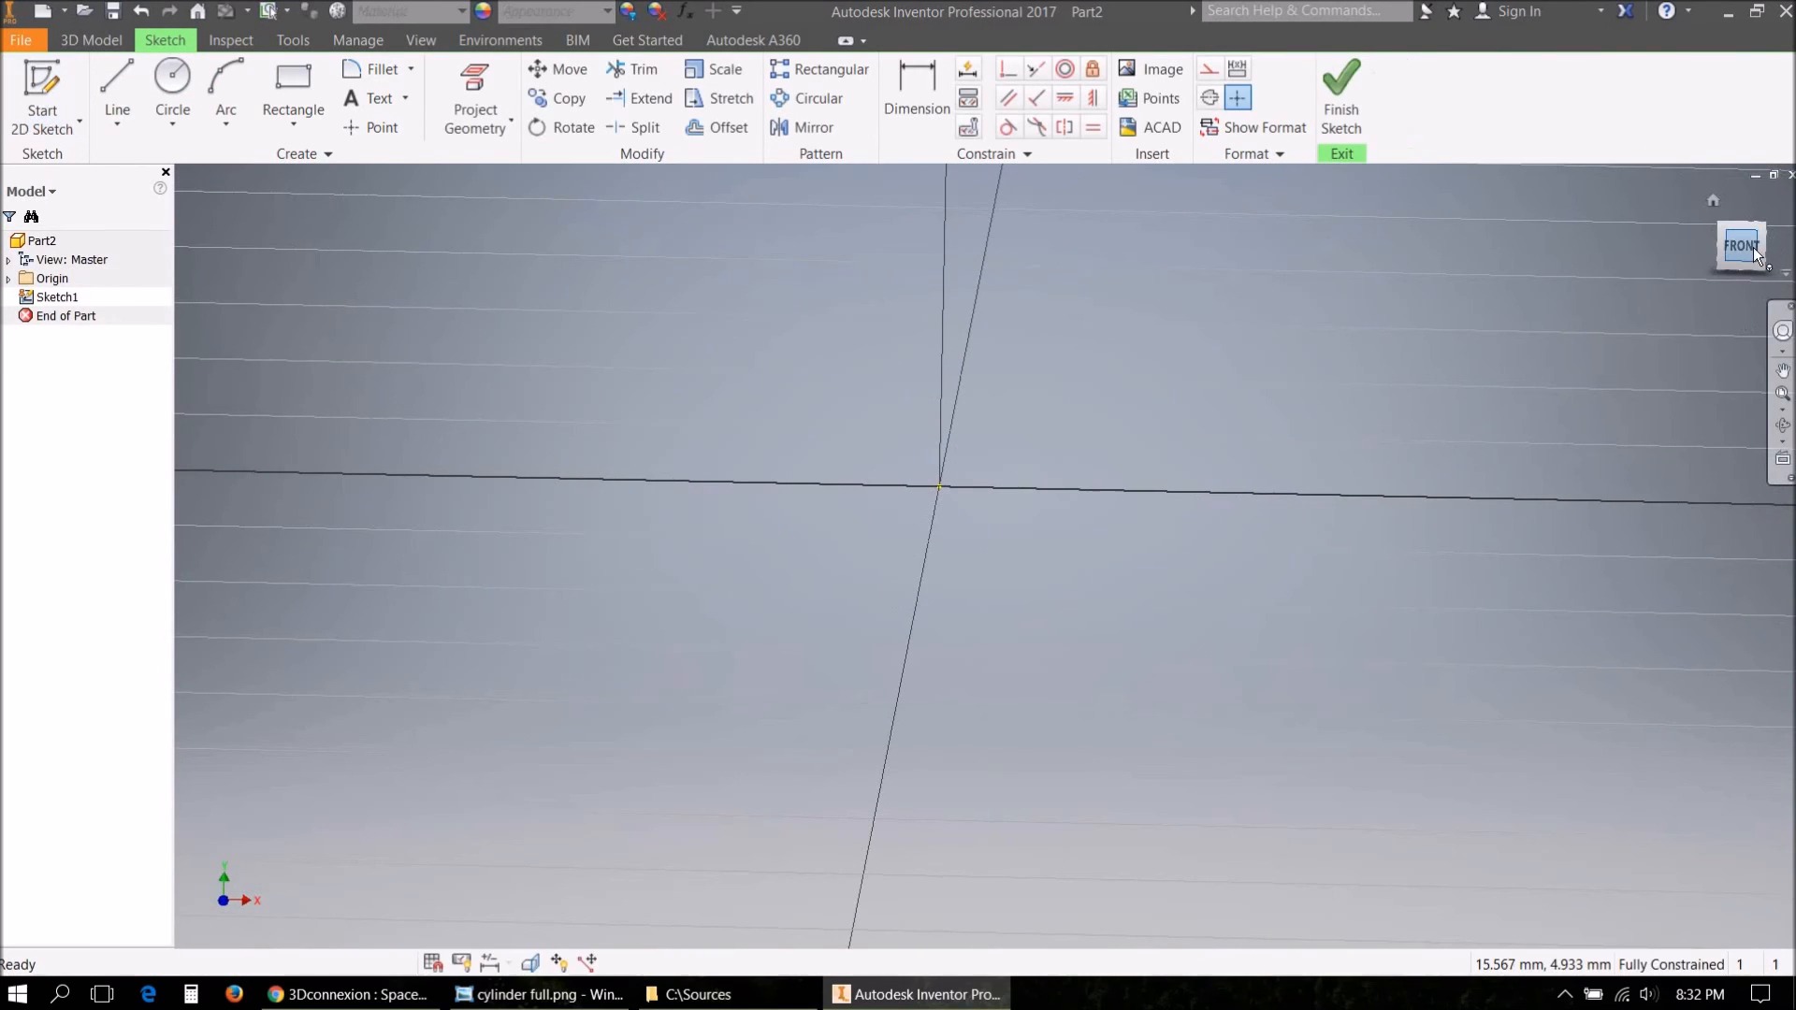
{"action": "left_click", "coordinate": [1743, 247]}
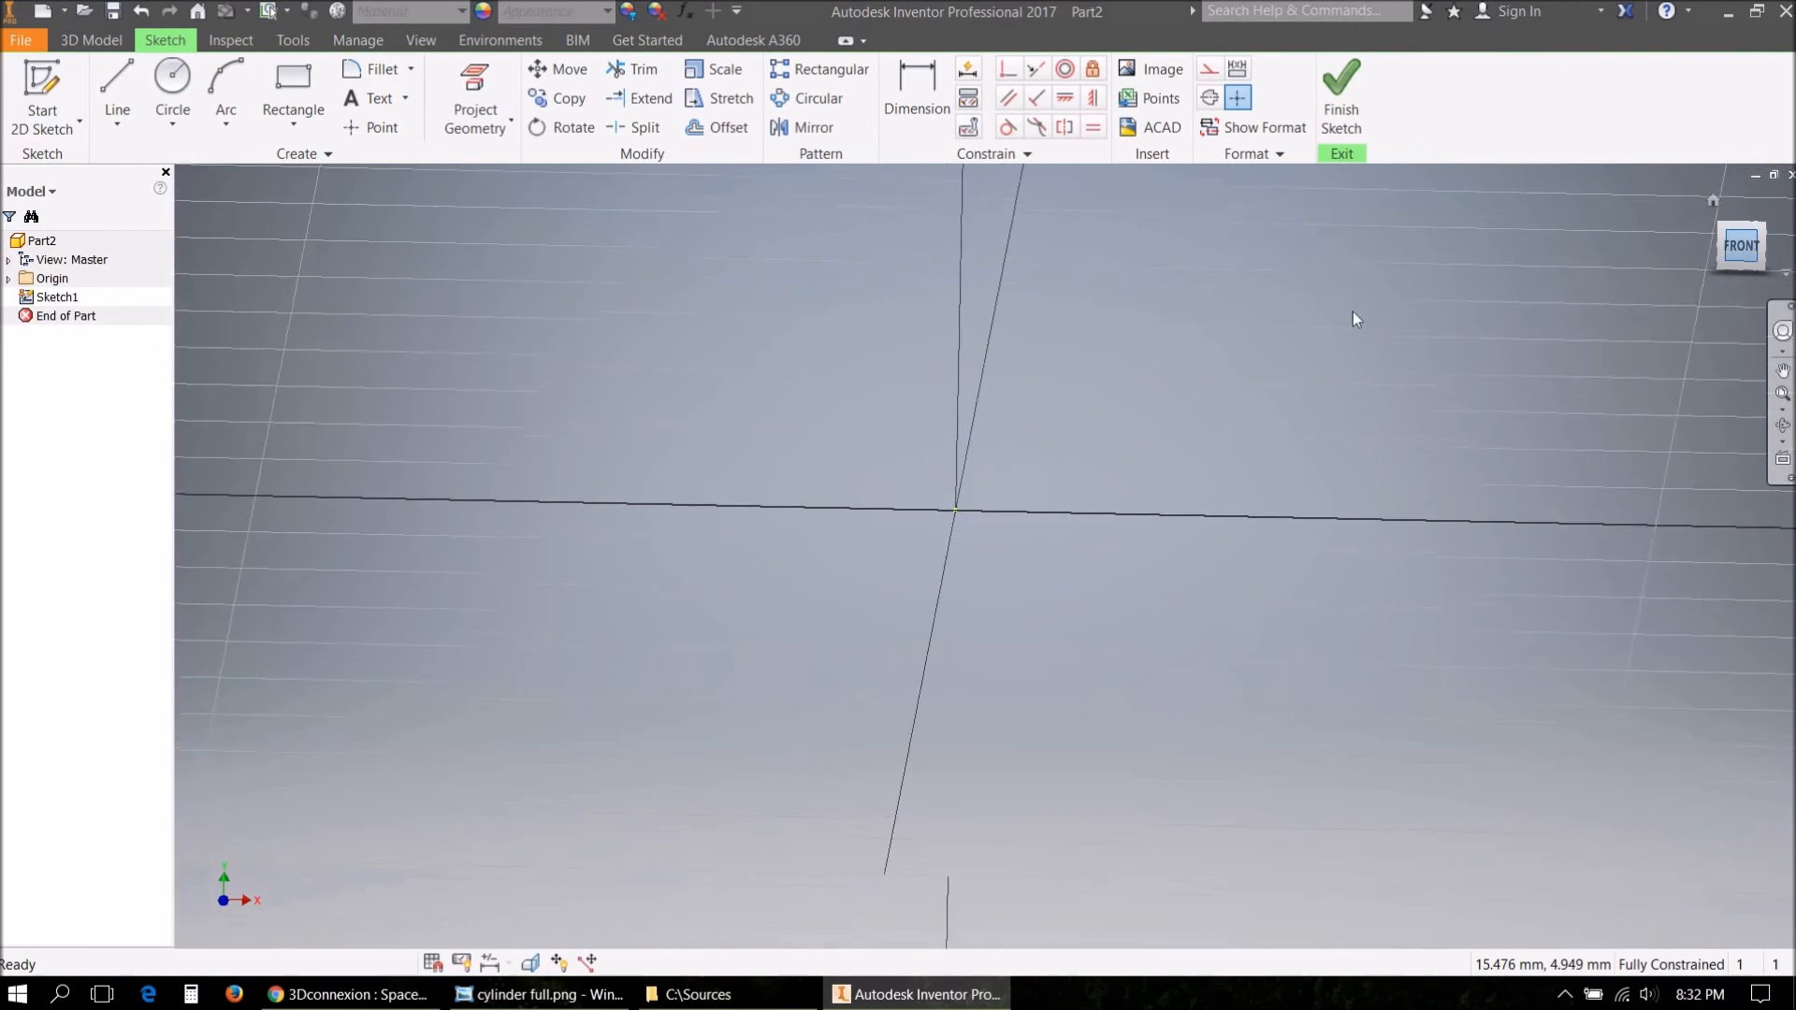
{"action": "scroll", "coordinate": [990, 539], "scroll_direction": "down", "scroll_amount": 5}
{"action": "middle_click_drag", "start_coordinate": [990, 539], "coordinate": [860, 437]}
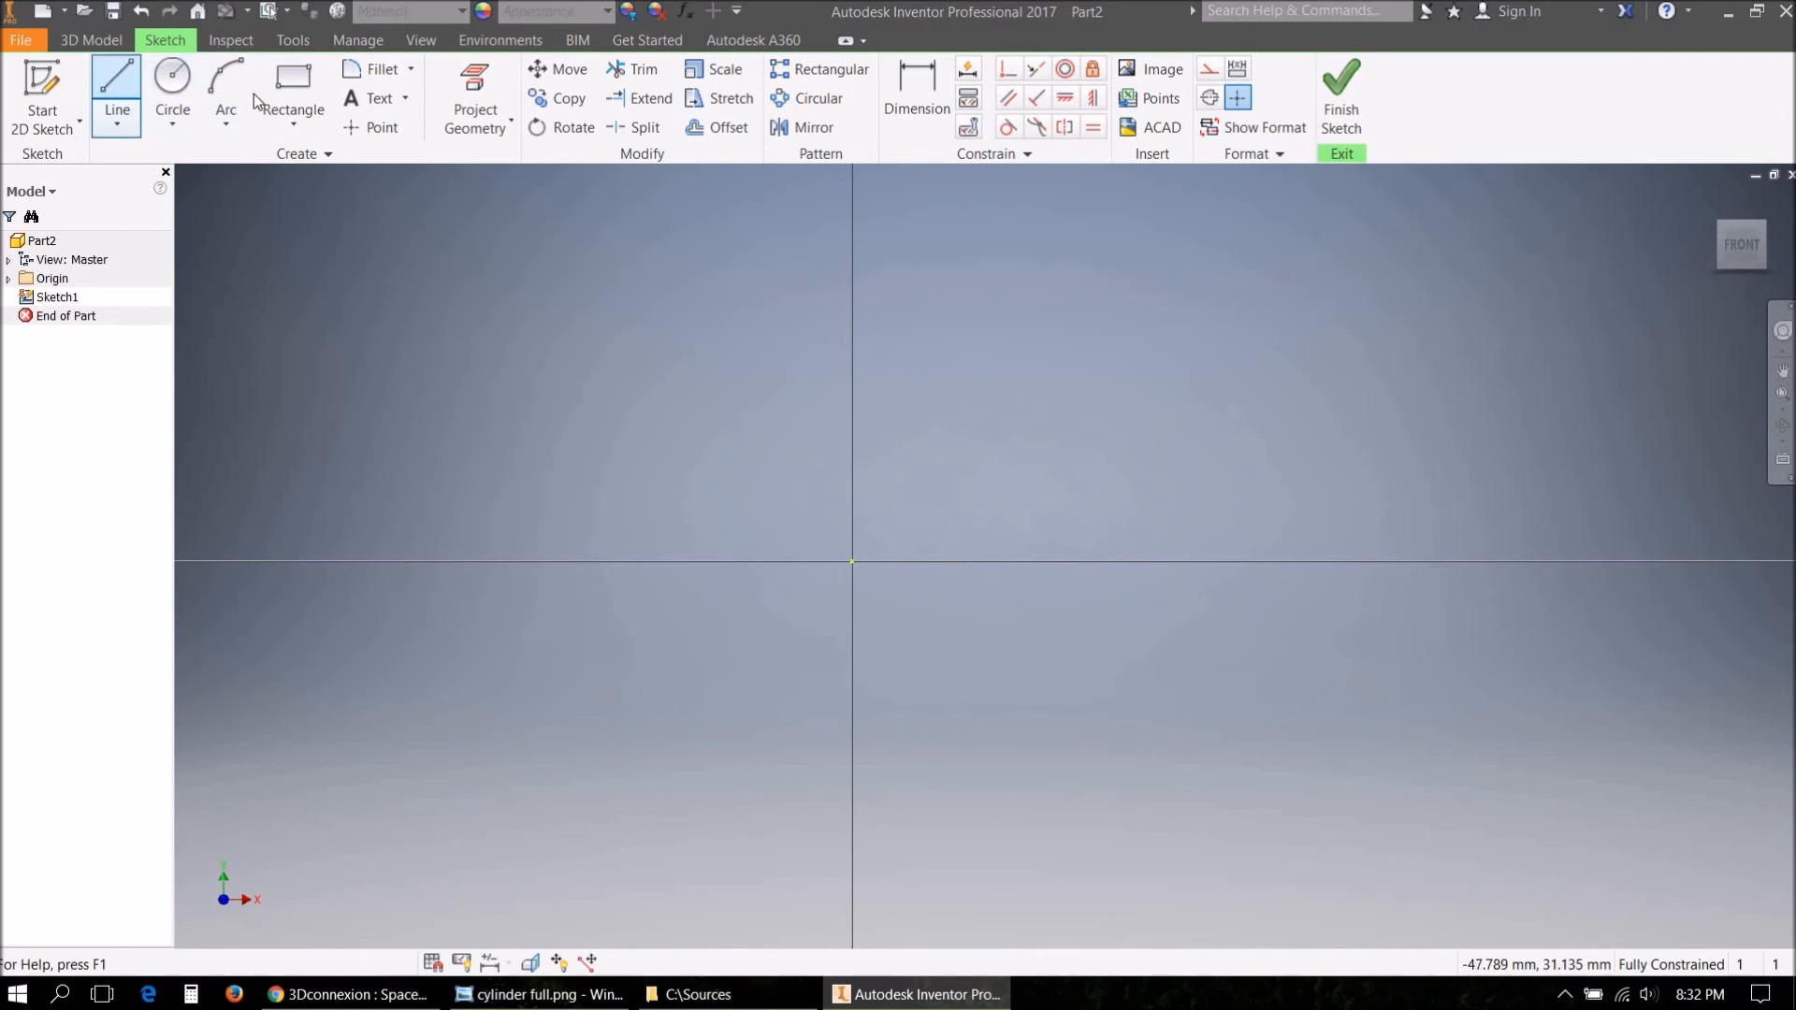
{"action": "left_click", "coordinate": [308, 98]}
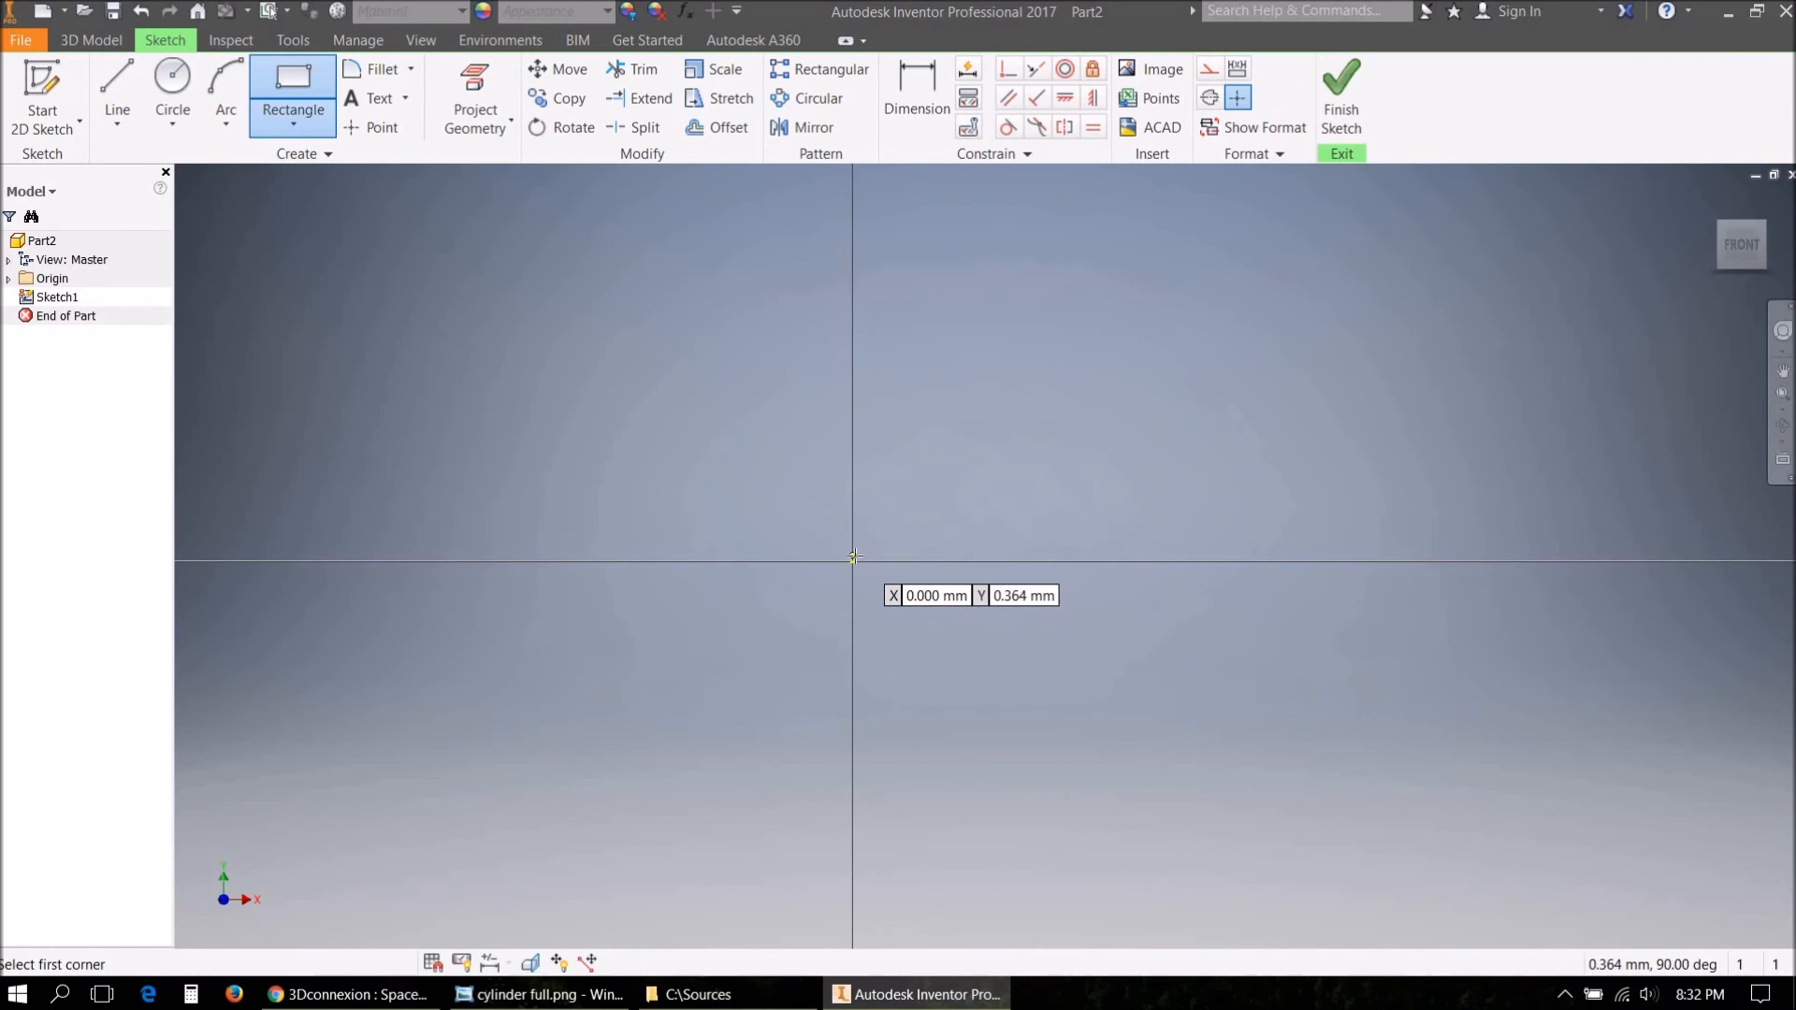
{"action": "left_click", "coordinate": [852, 562]}
{"action": "left_click", "coordinate": [1362, 533]}
{"action": "left_click", "coordinate": [1341, 93]}
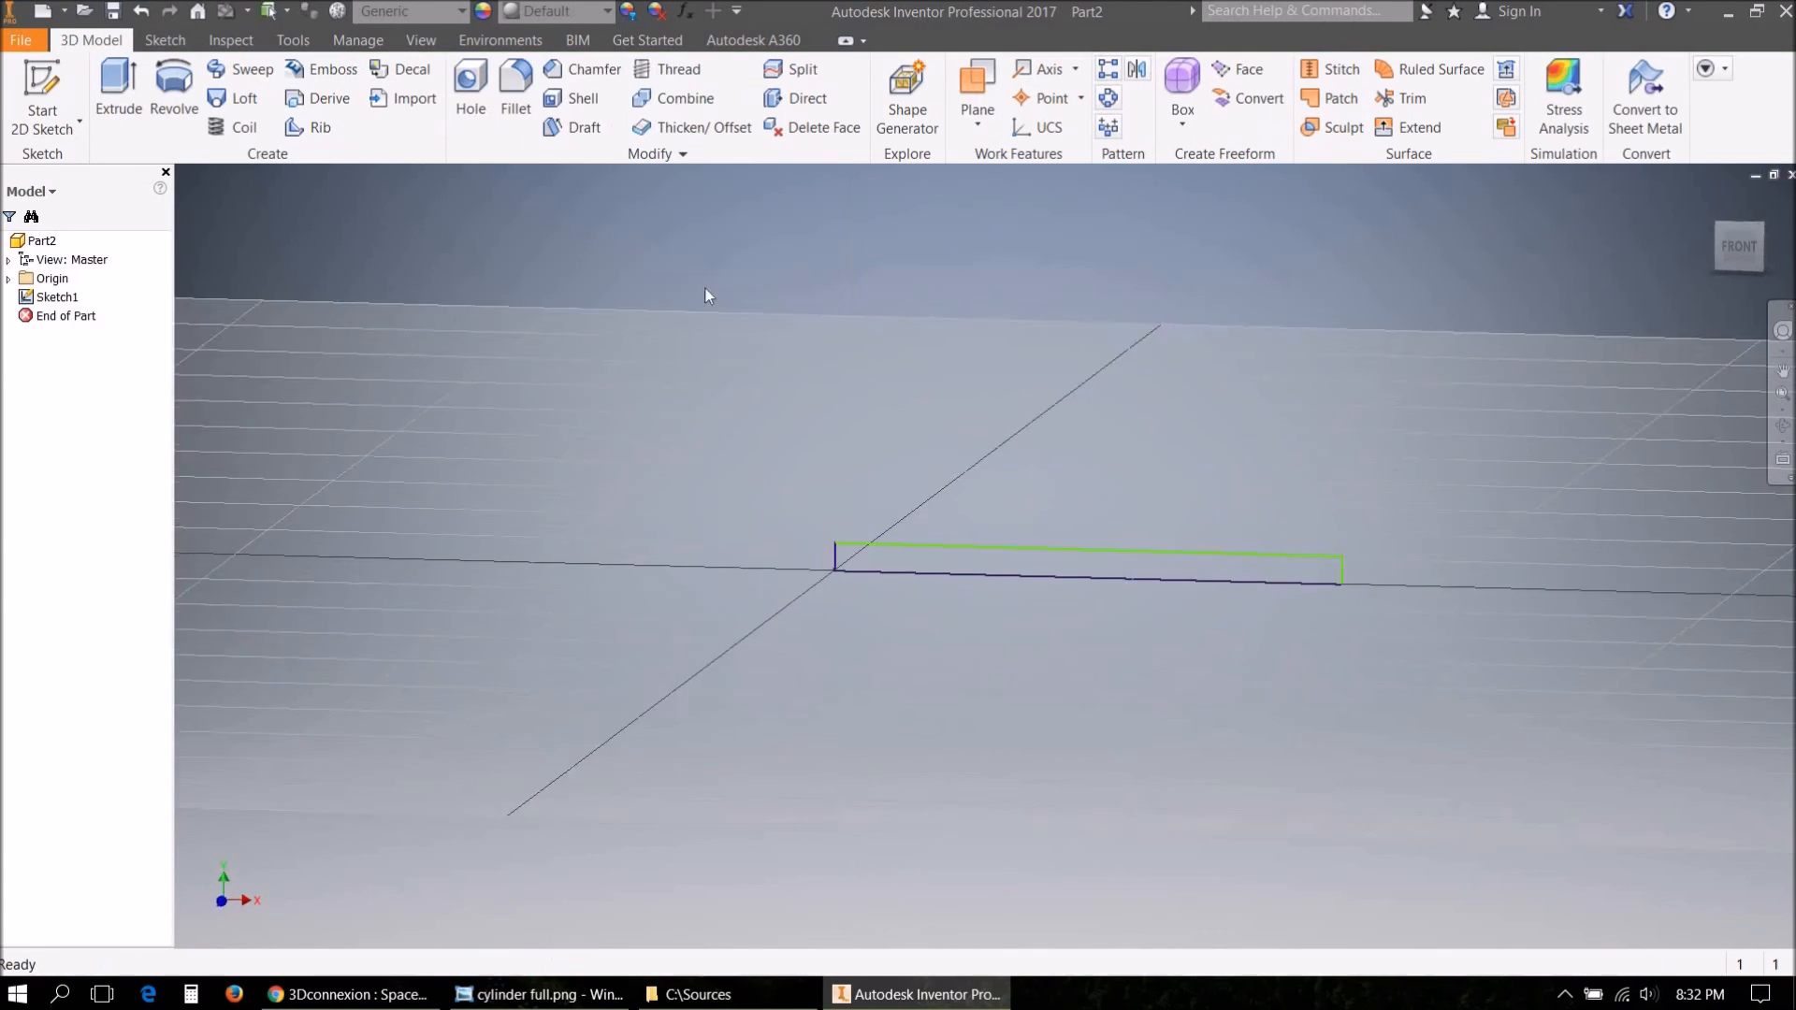
Extrude the rectangle 45.5 mm towards the front into a flat plate.
{"action": "left_click", "coordinate": [118, 94]}
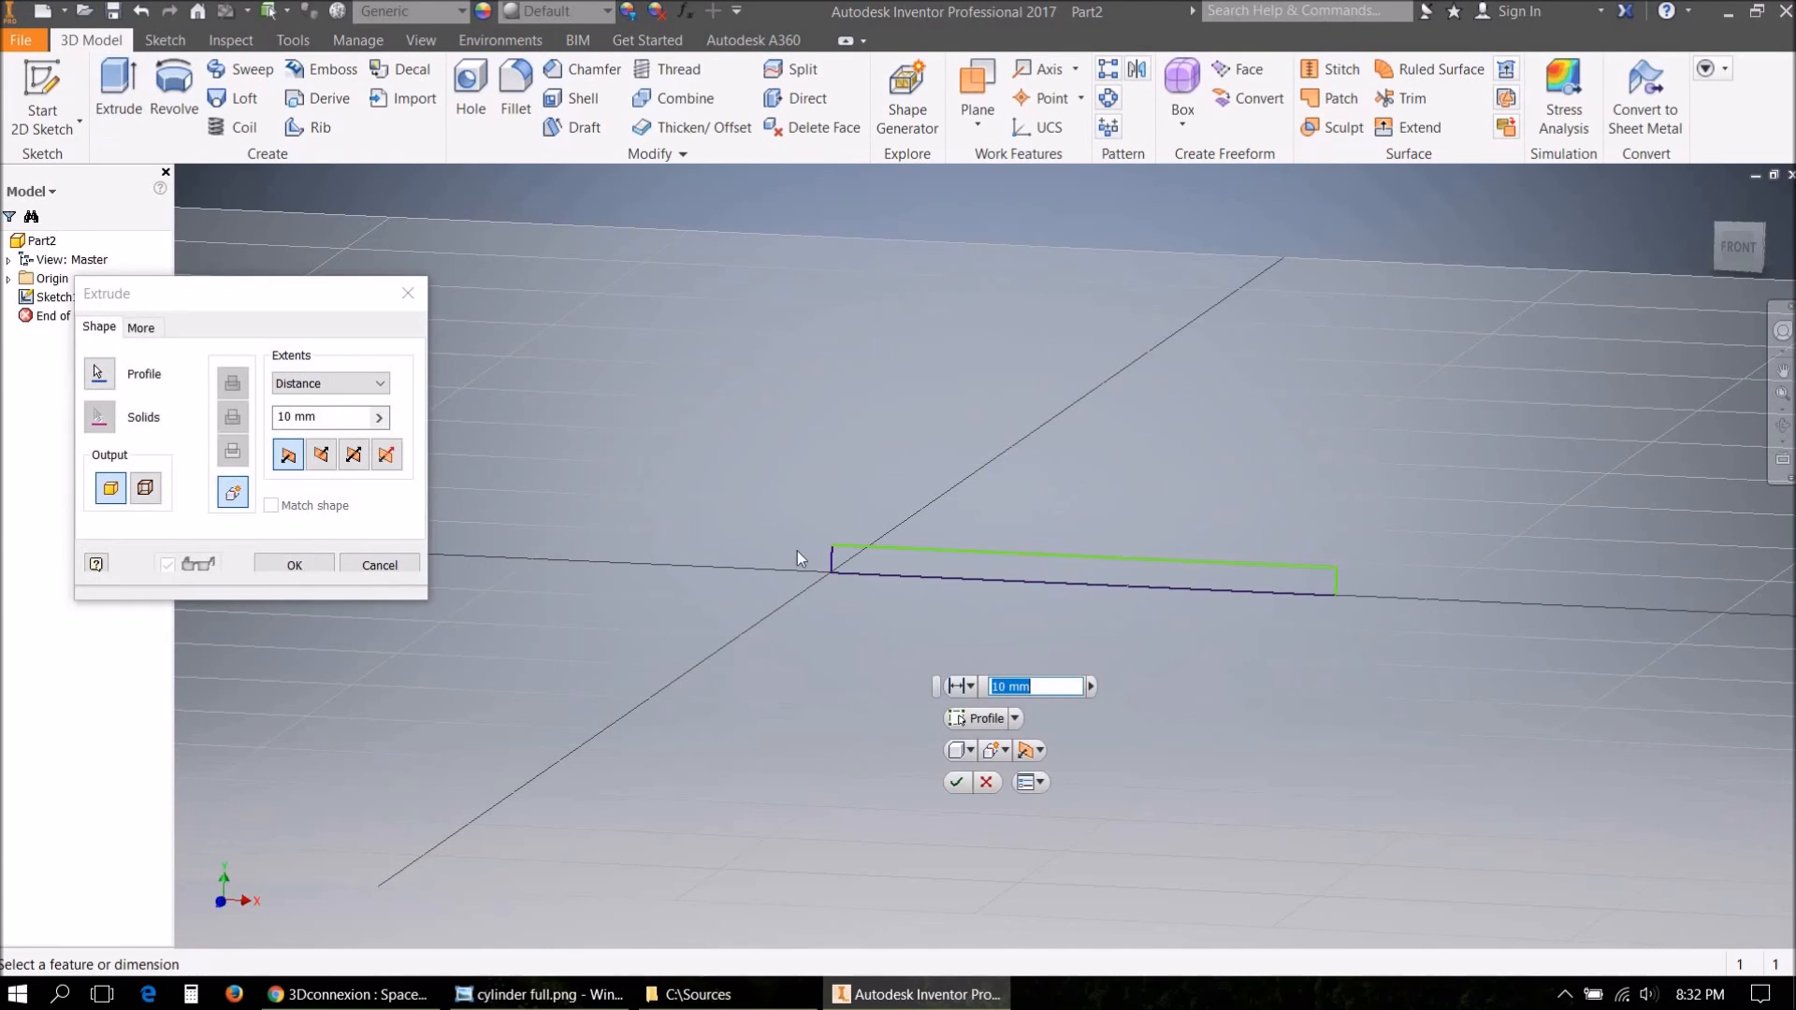
{"action": "left_click", "coordinate": [1029, 570]}
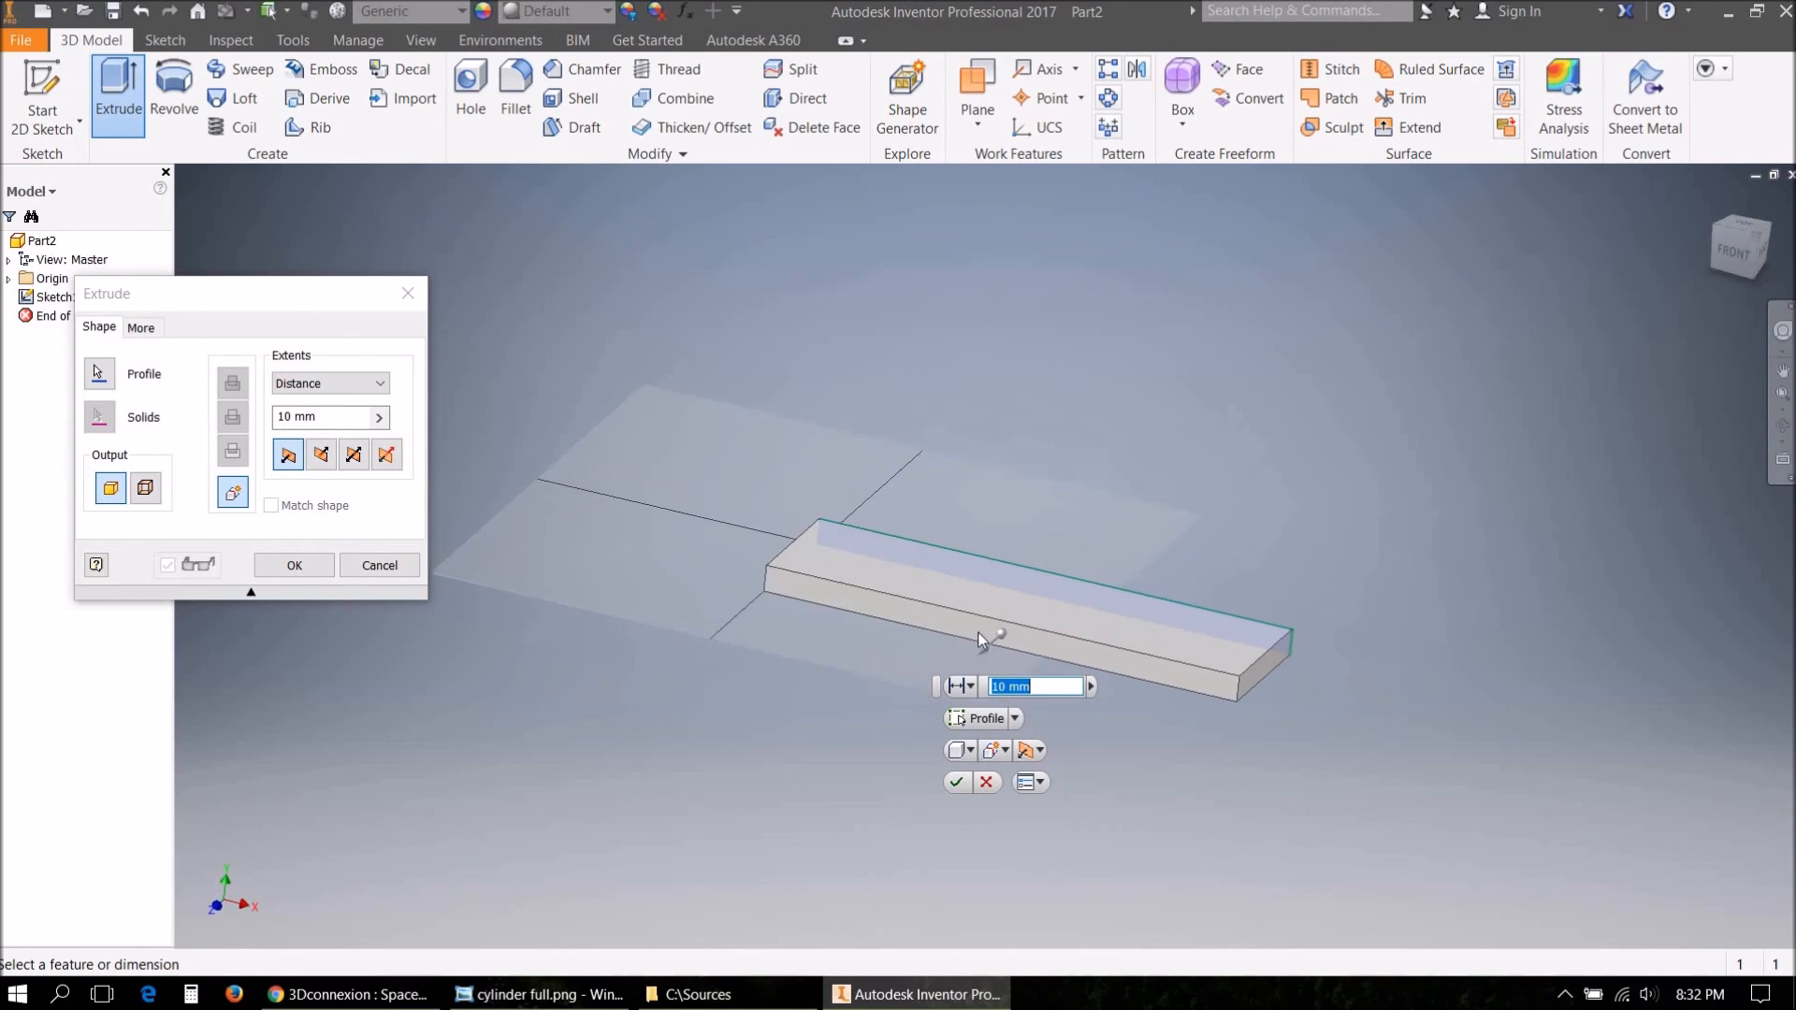
{"action": "left_click_drag", "start_coordinate": [858, 697], "coordinate": [741, 786]}
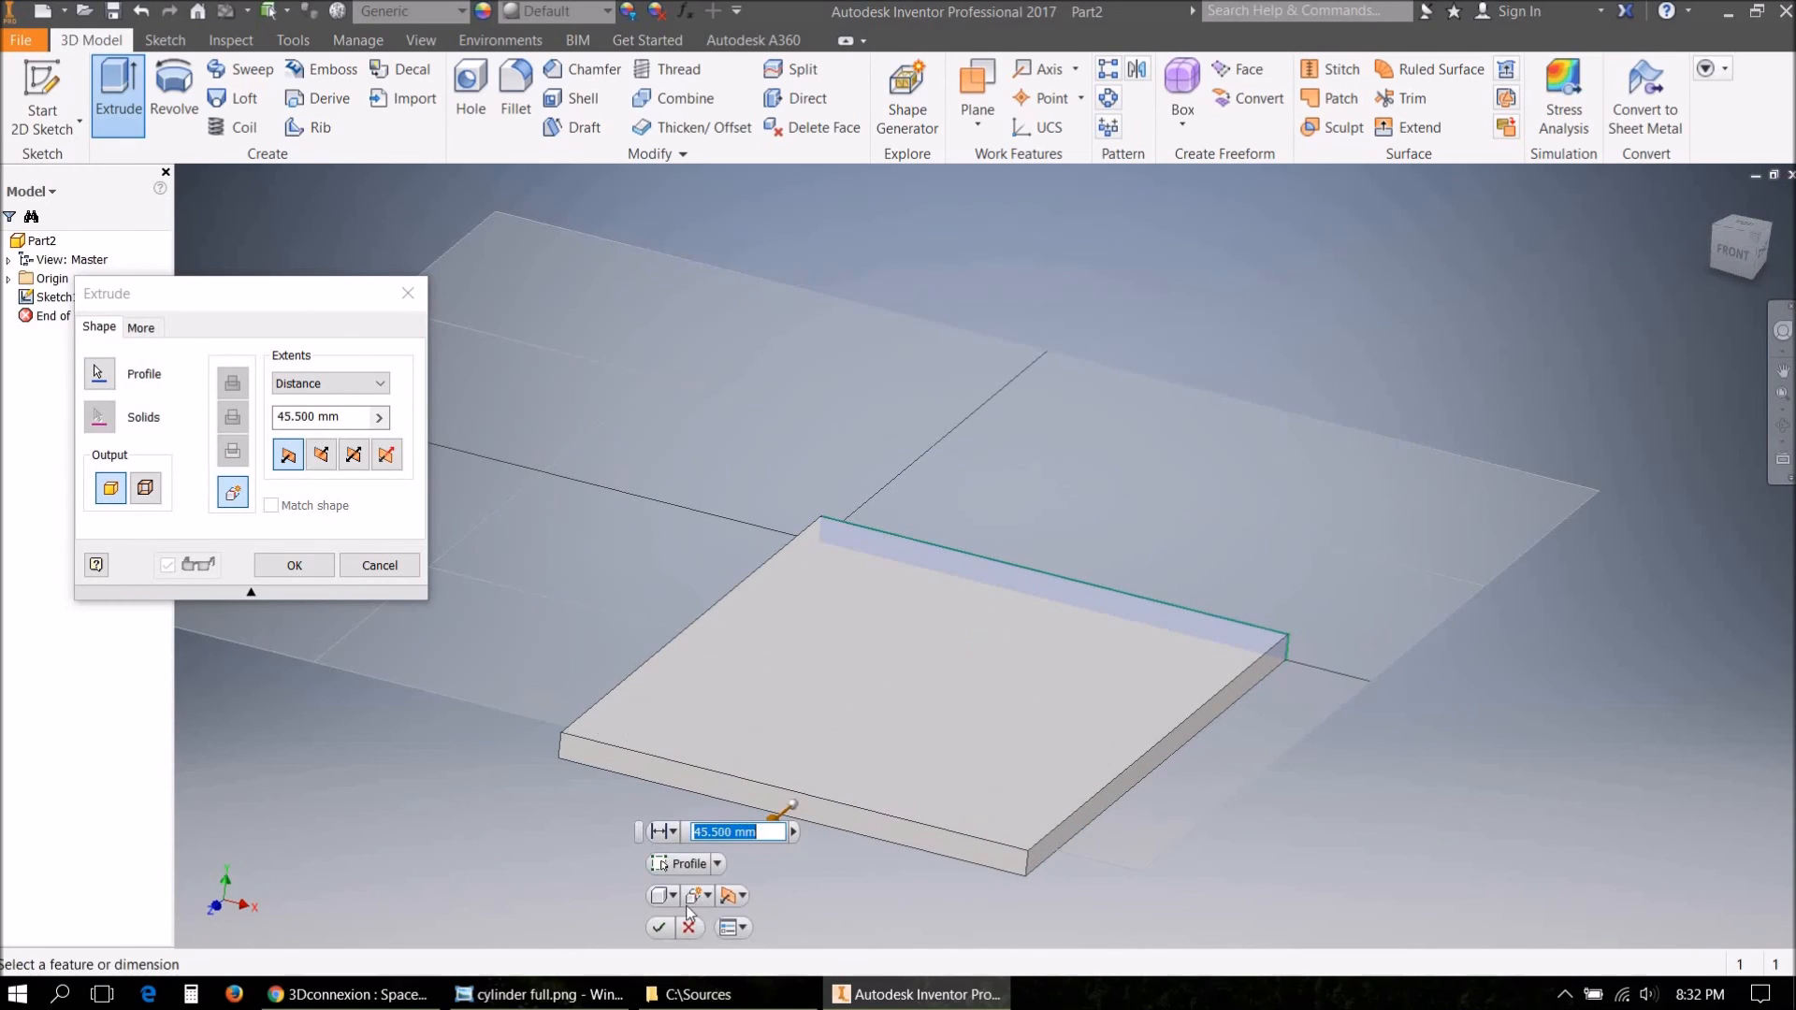
{"action": "left_click", "coordinate": [660, 928]}
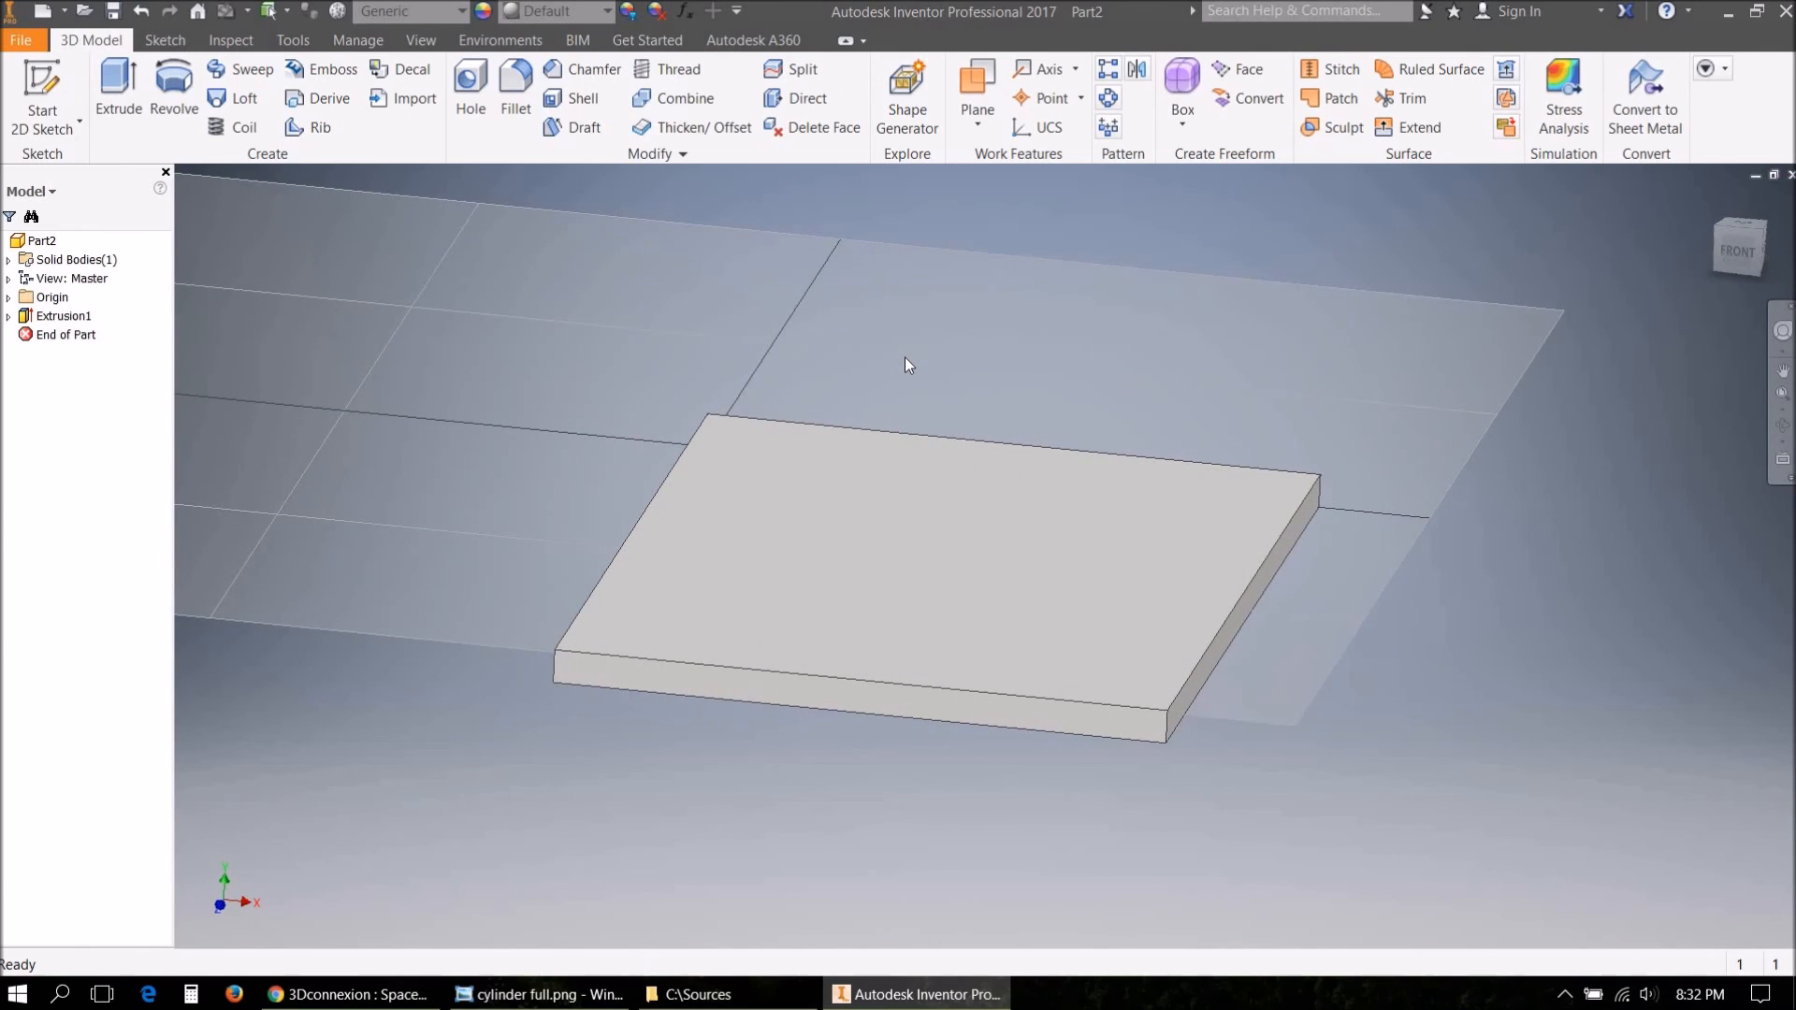
Sketch a straight line across the plate's top face from front to back, running past both edges, and finish the sketch.
{"action": "left_click", "coordinate": [939, 546]}
{"action": "right_click", "coordinate": [939, 546]}
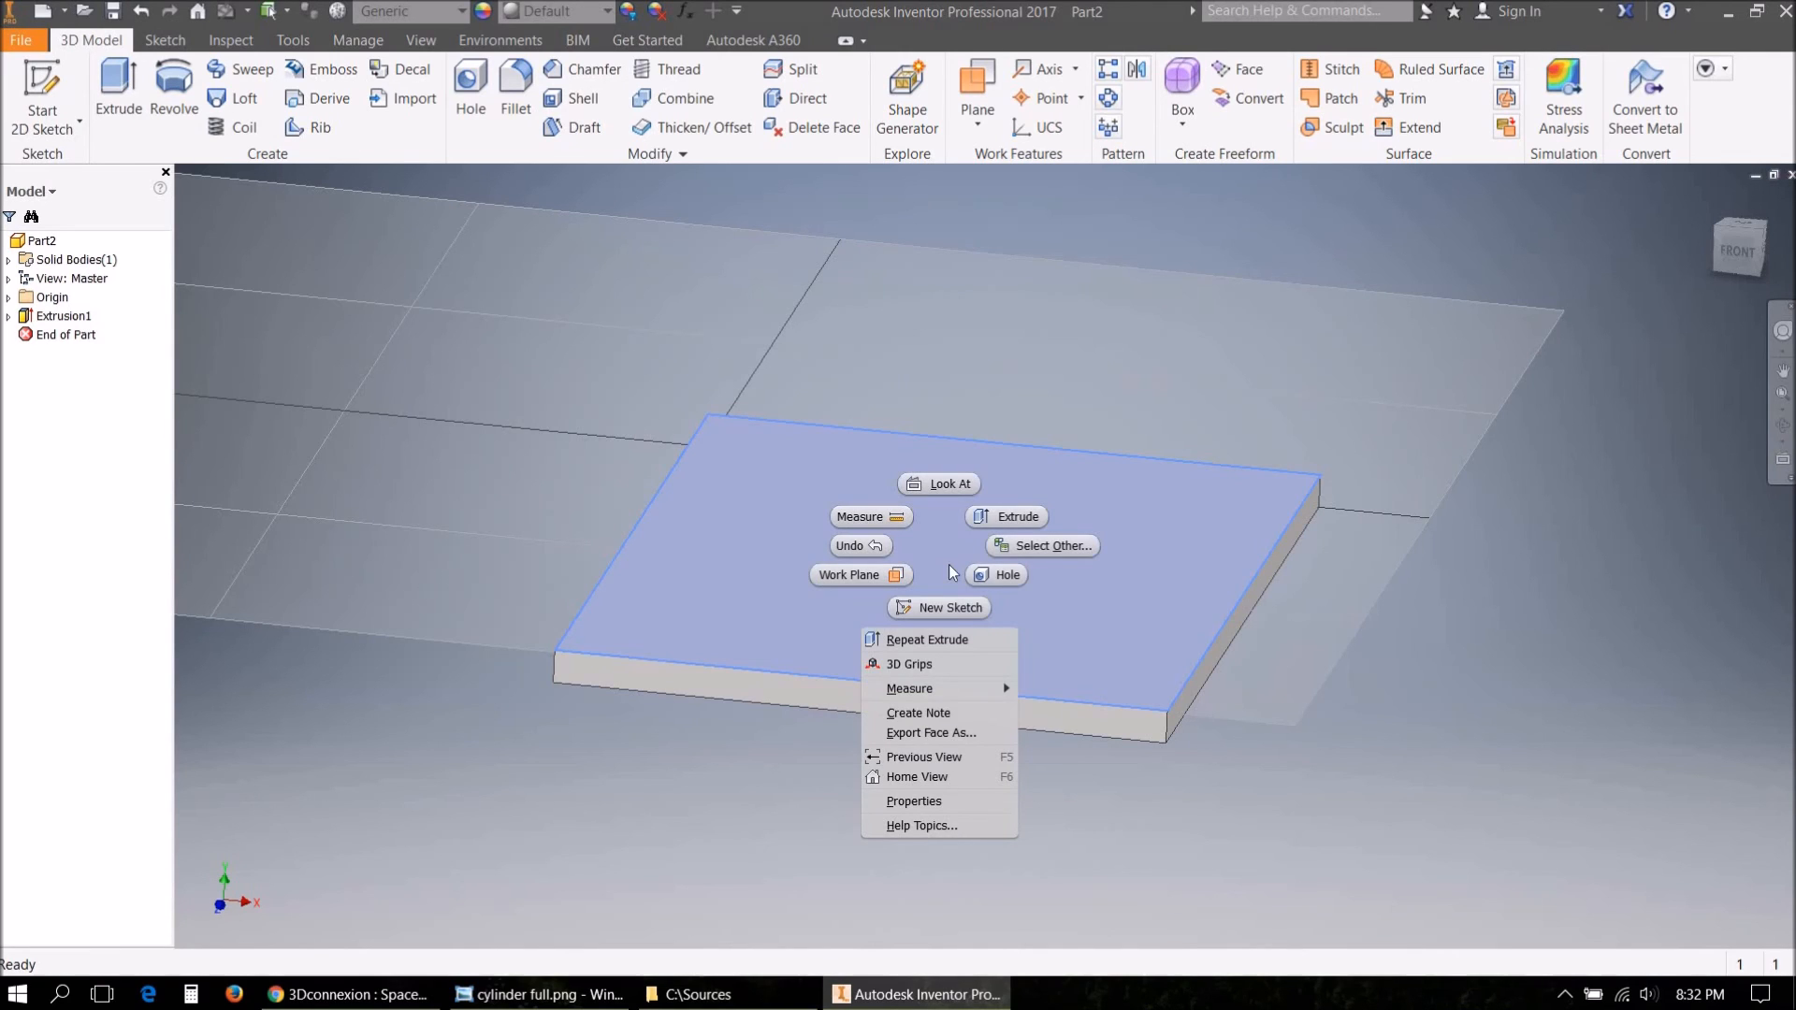
{"action": "left_click", "coordinate": [939, 607]}
{"action": "left_click", "coordinate": [117, 84]}
{"action": "left_click", "coordinate": [891, 758]}
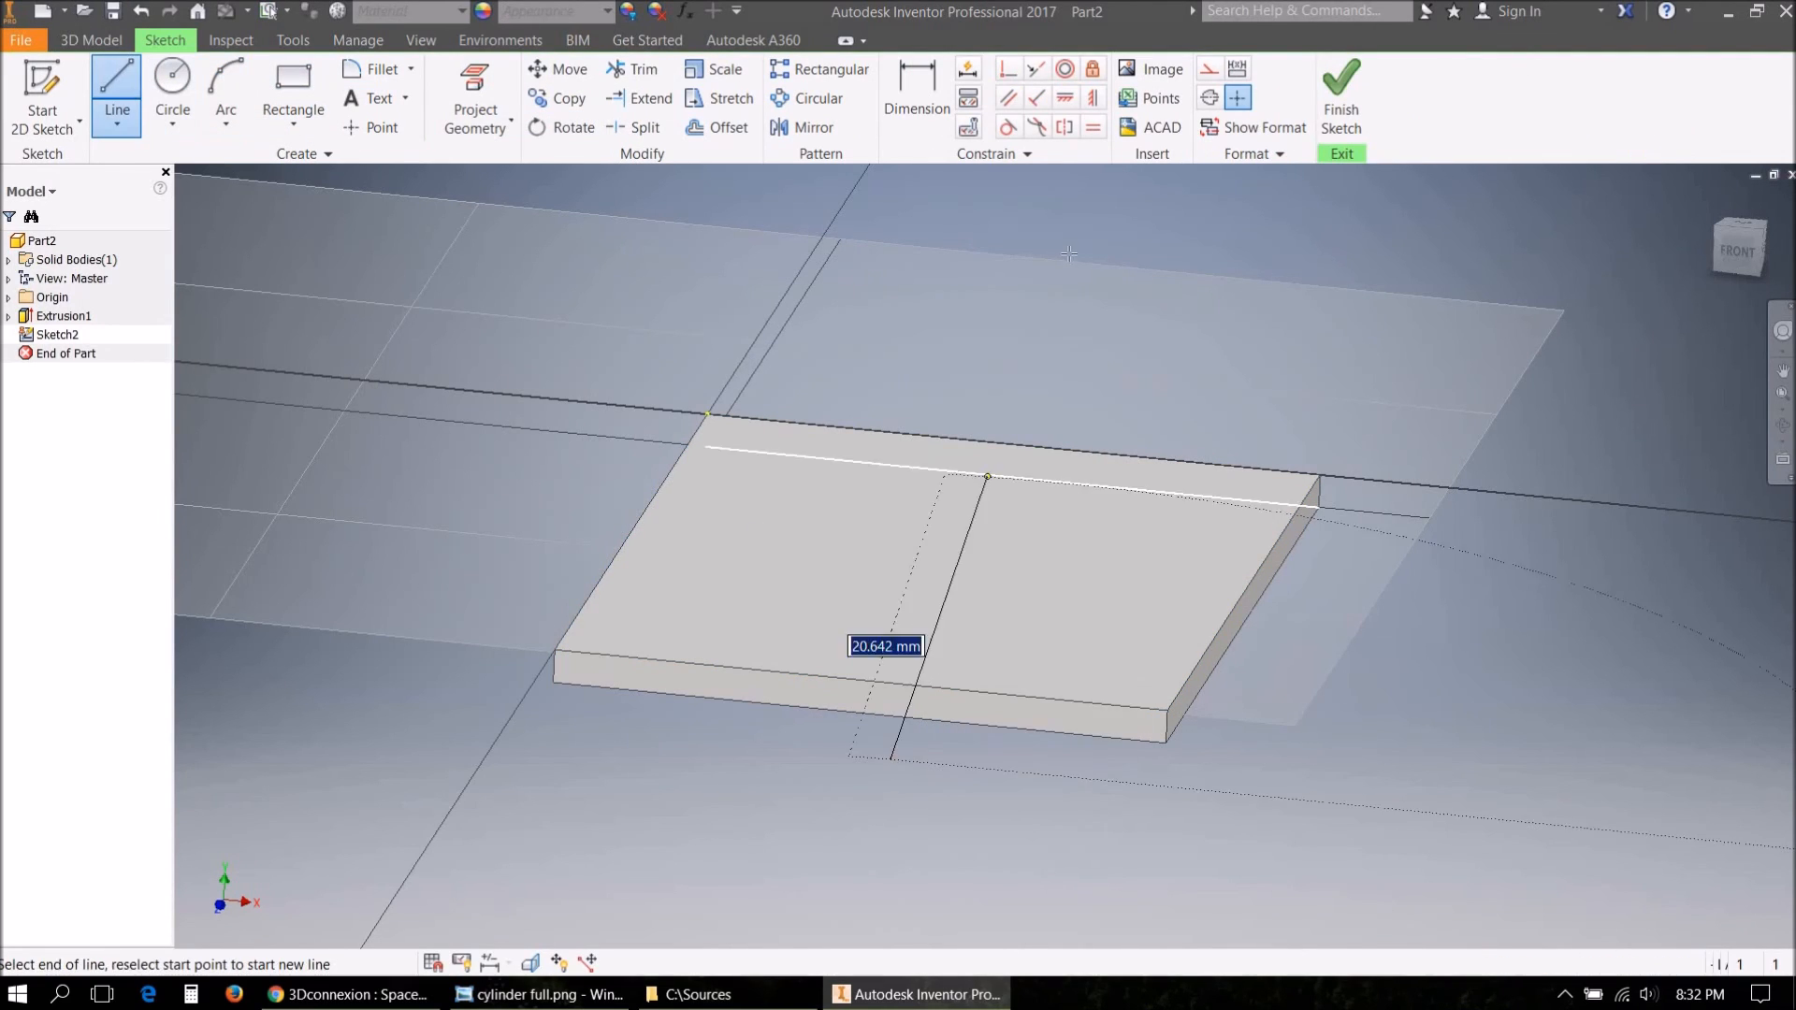
{"action": "left_click", "coordinate": [1085, 400]}
{"action": "left_click", "coordinate": [1342, 98]}
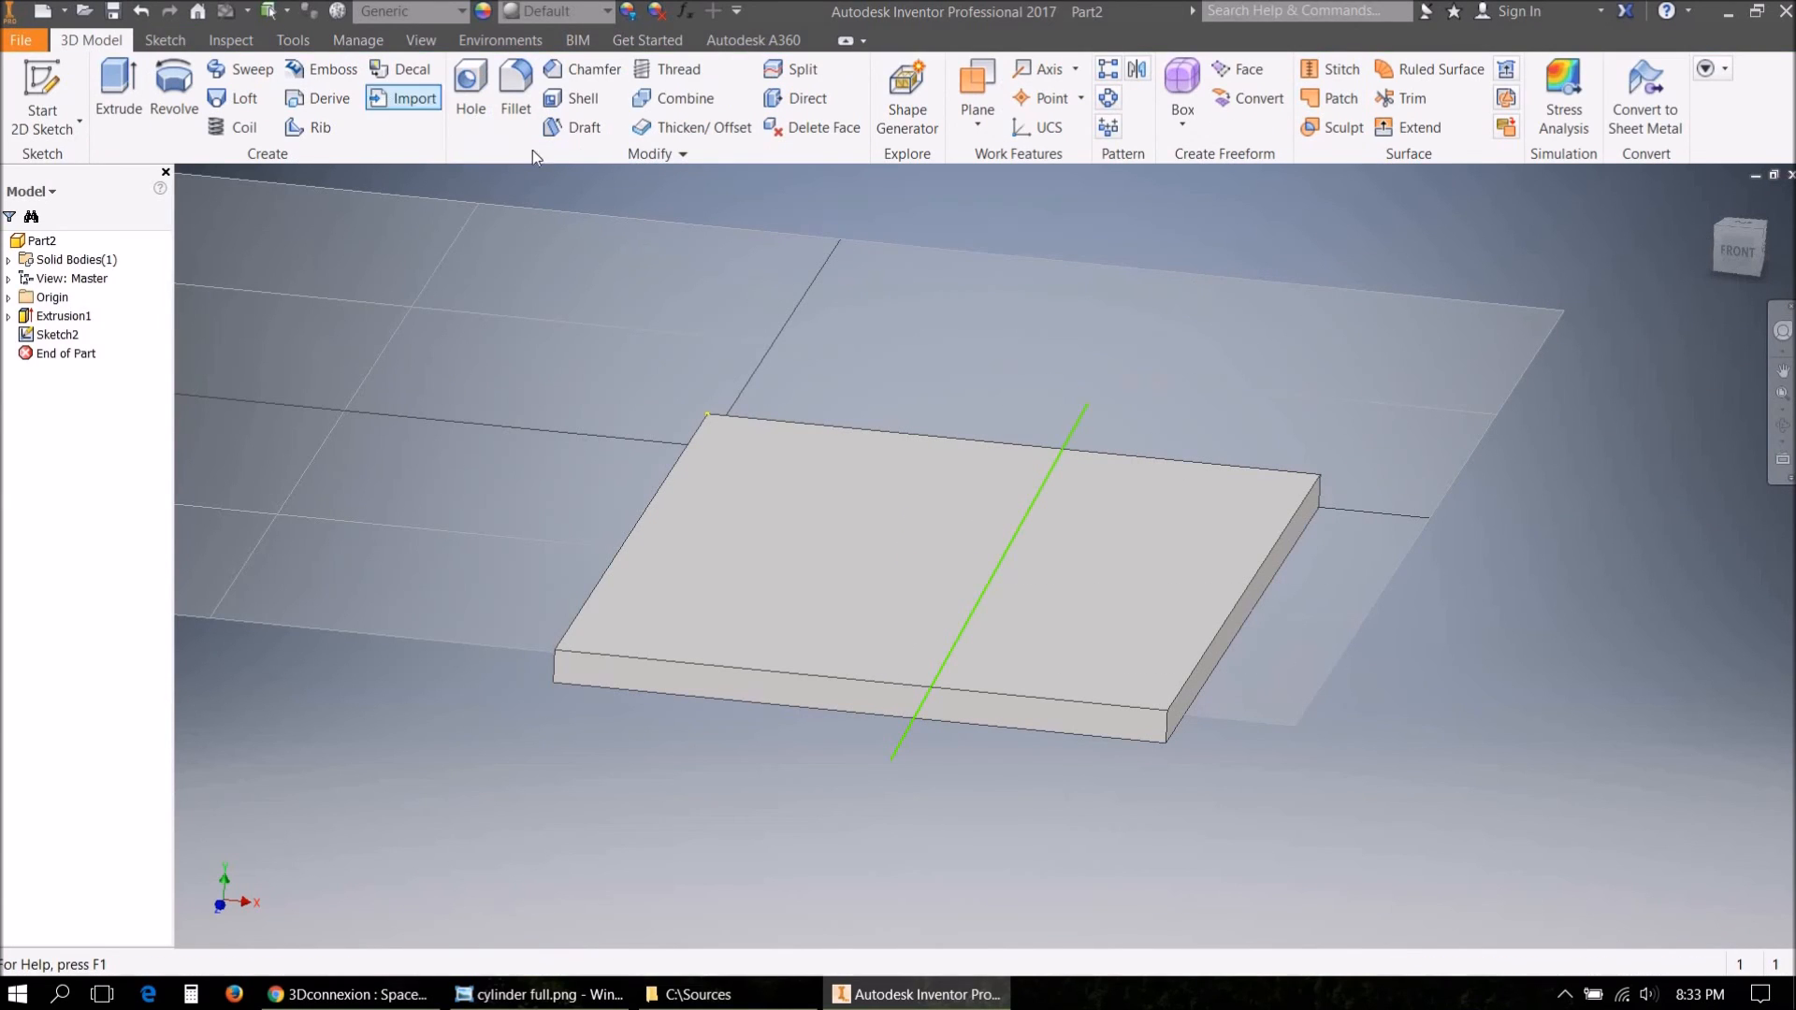
Bend the plate upward by 90 degrees along the sketched line, trying bend radii of 3 mm and 1 mm, and apply the bend.
{"action": "left_click", "coordinate": [587, 150]}
{"action": "left_click", "coordinate": [524, 207]}
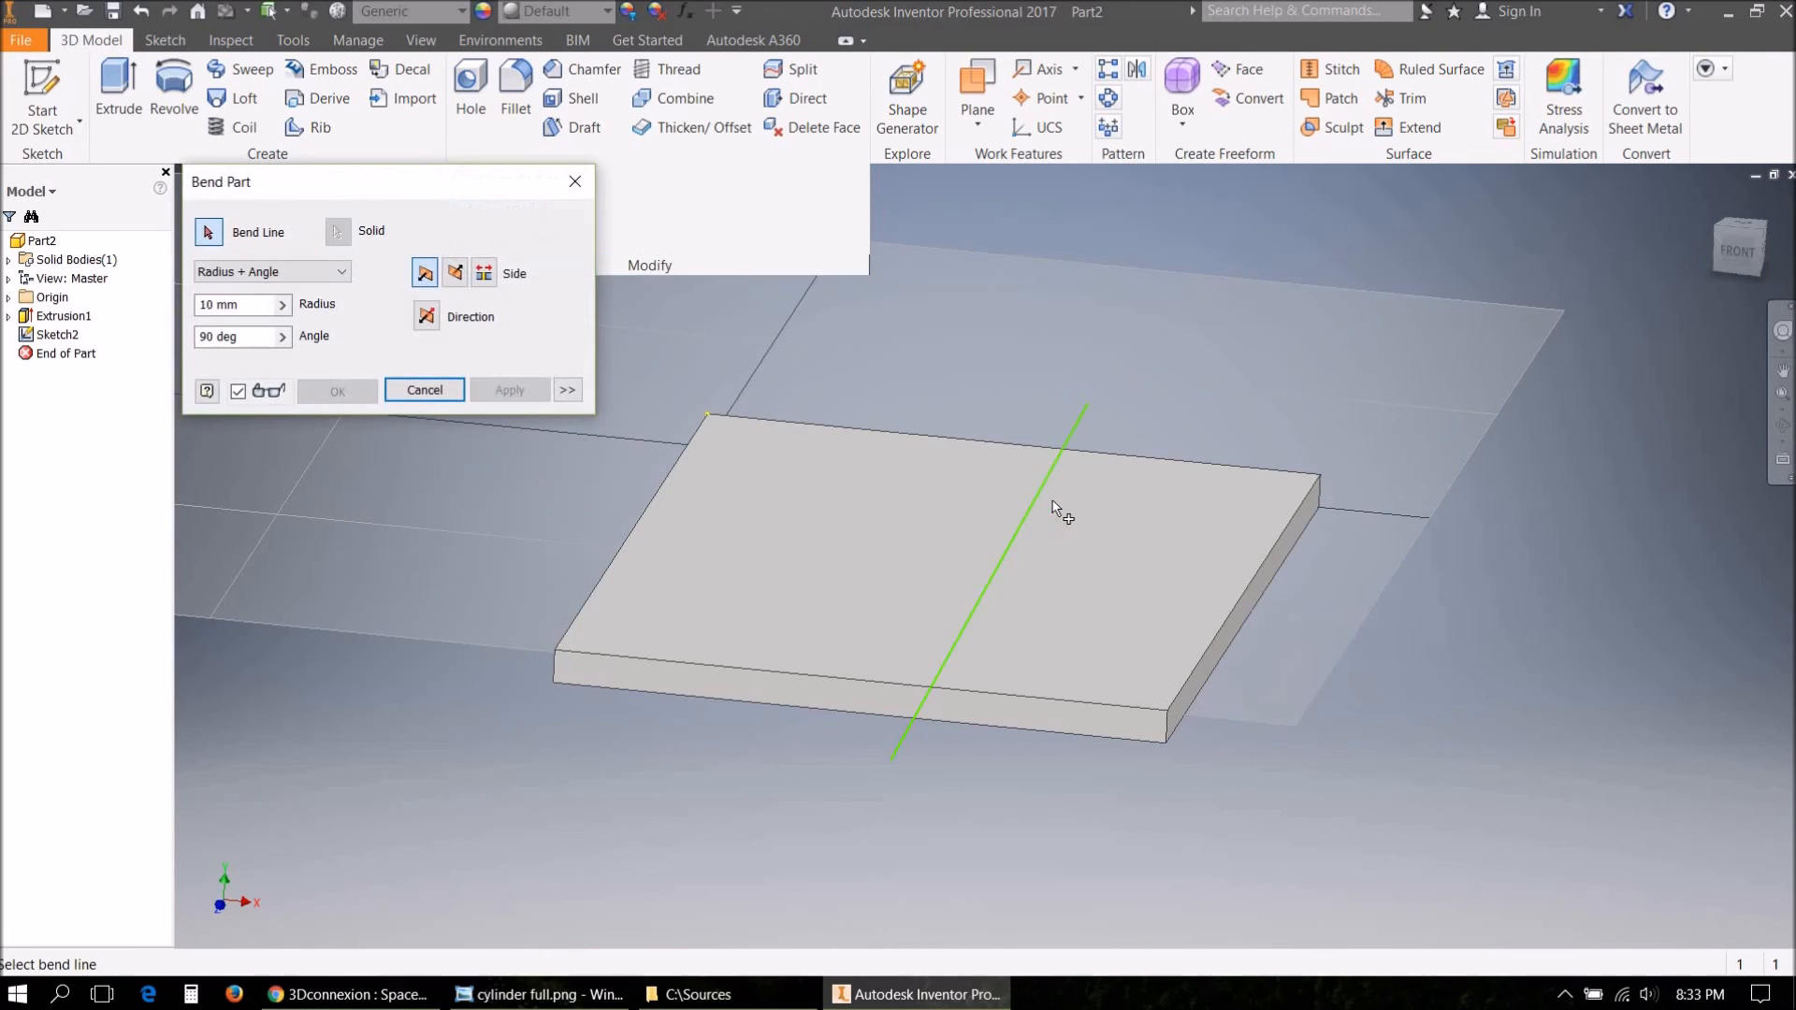
{"action": "left_click", "coordinate": [1037, 449]}
{"action": "middle_click_drag", "start_coordinate": [1016, 419], "coordinate": [1010, 346], "text": "shift"}
{"action": "left_click", "coordinate": [212, 307]}
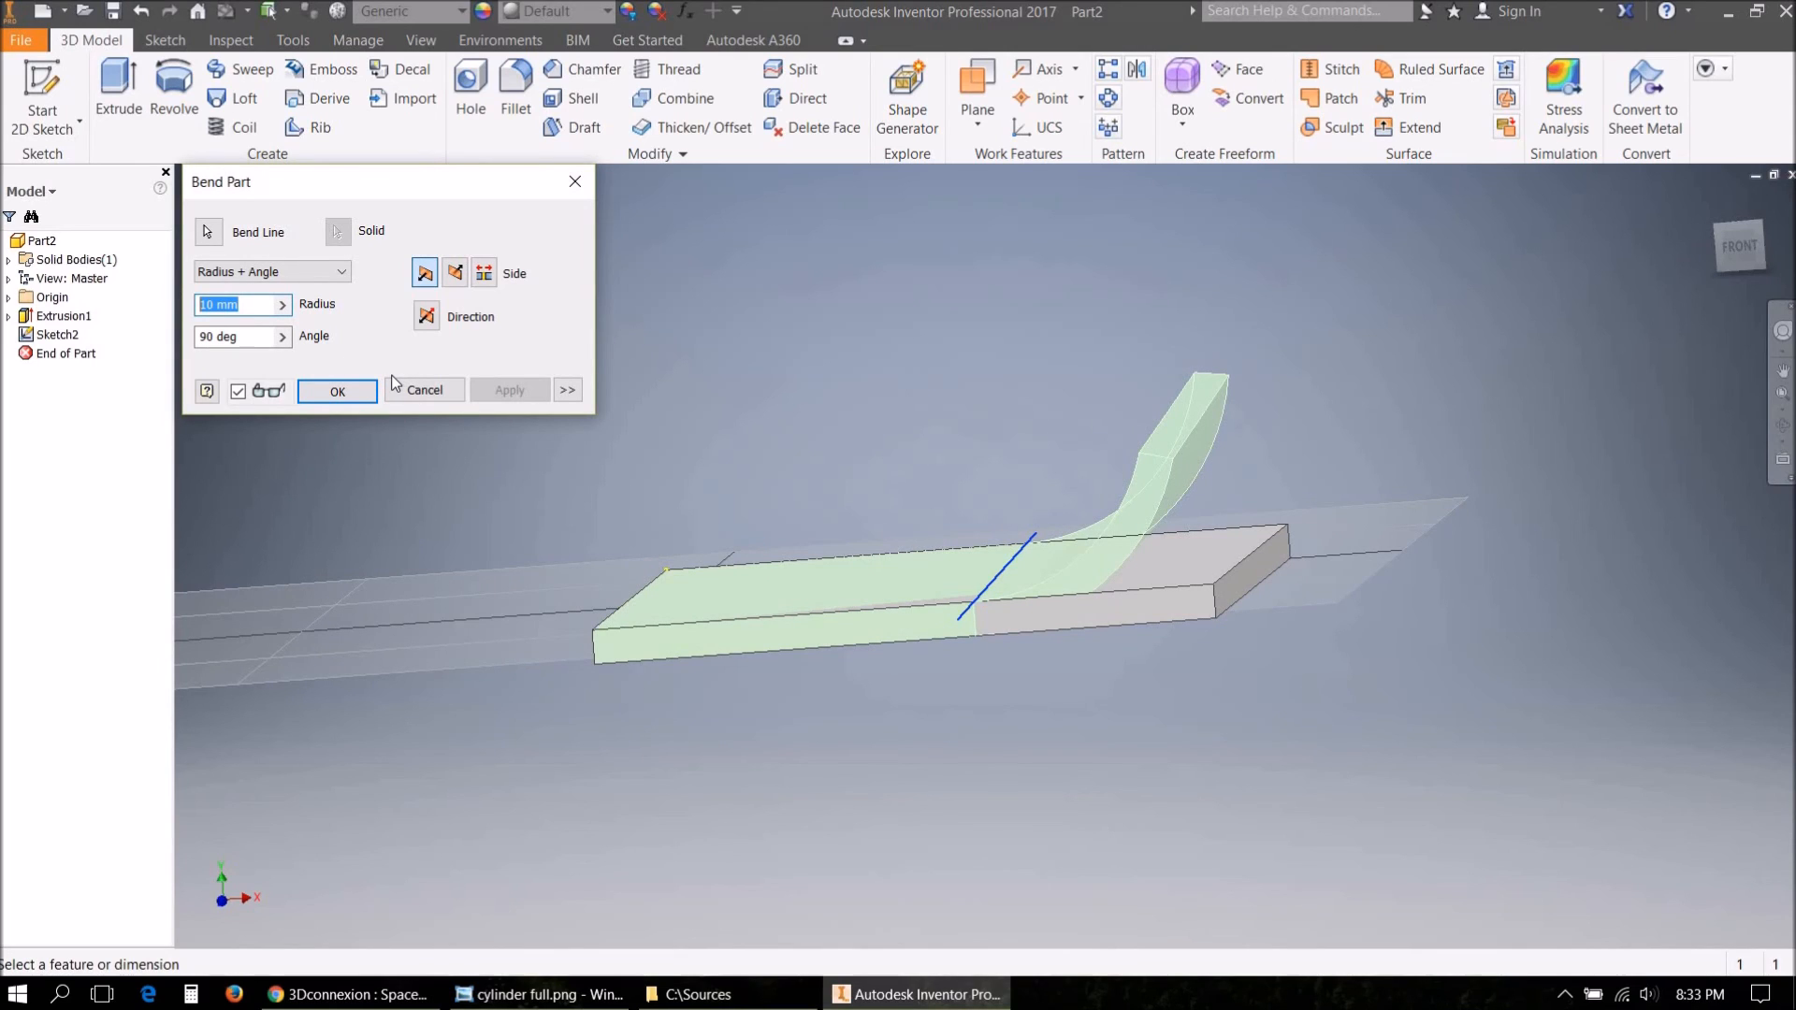
{"action": "type", "text": "3"}
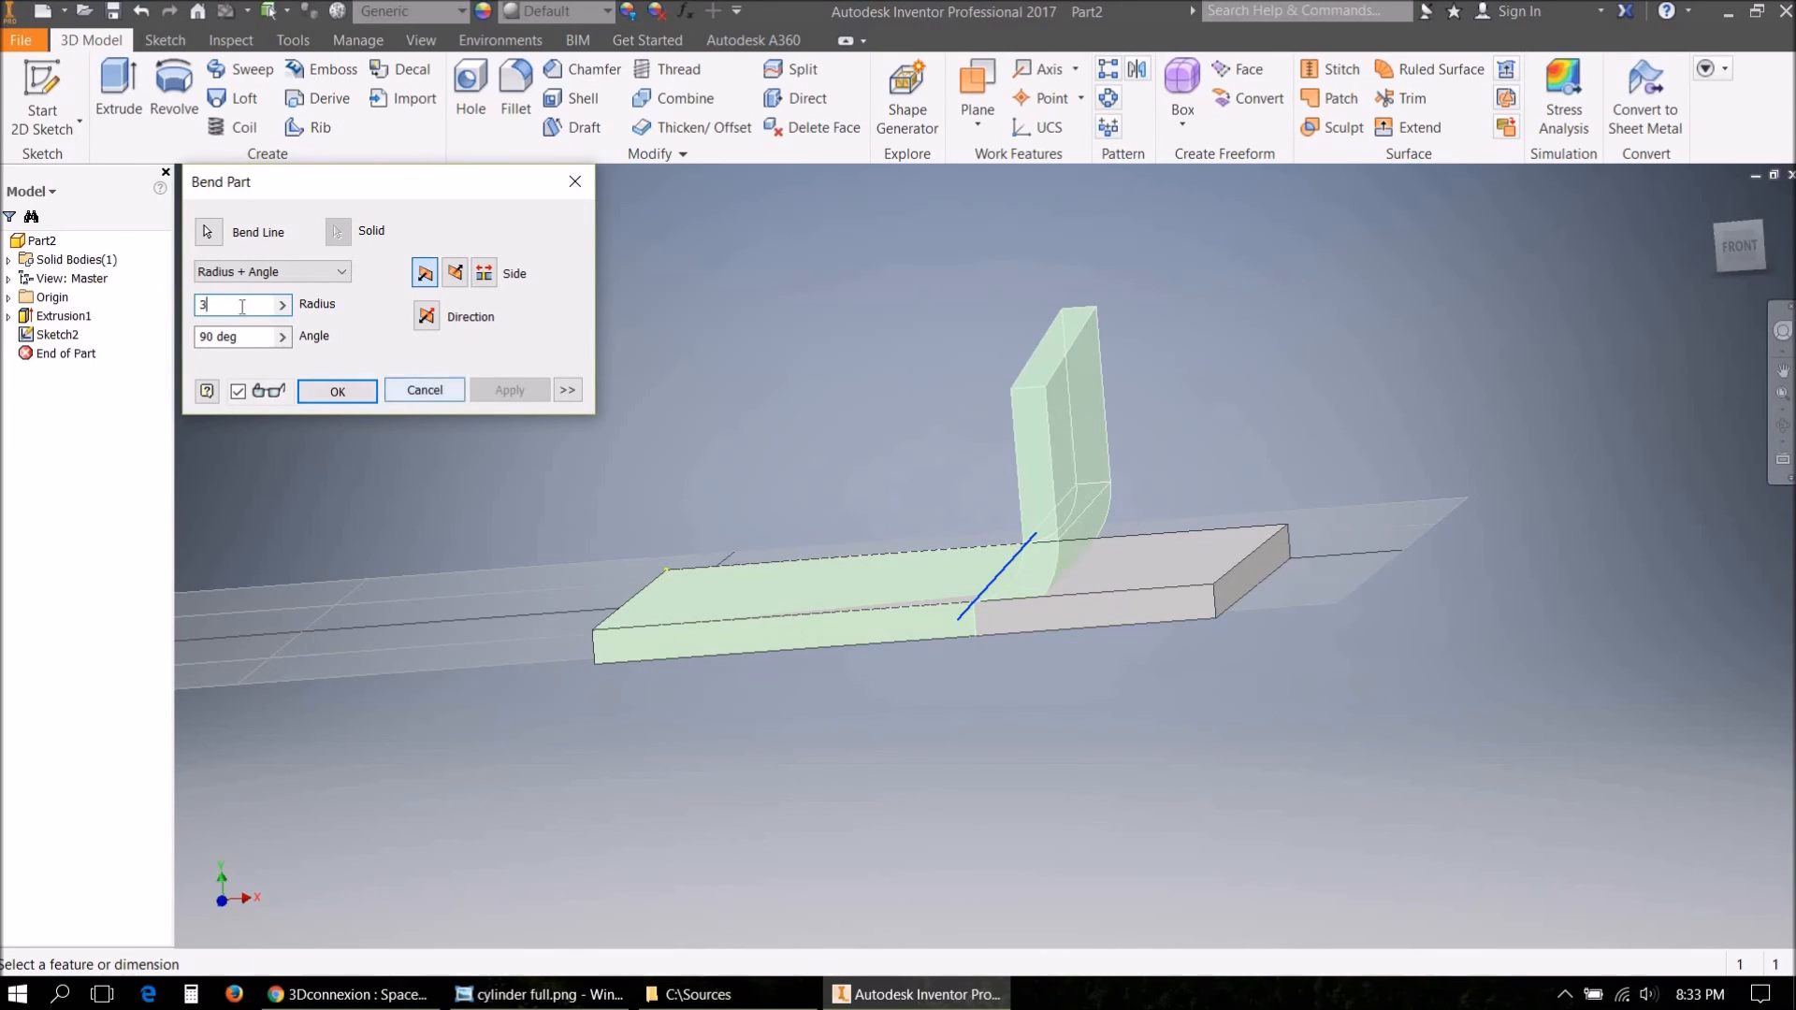
{"action": "key", "text": "BackSpace"}
{"action": "type", "text": "1"}
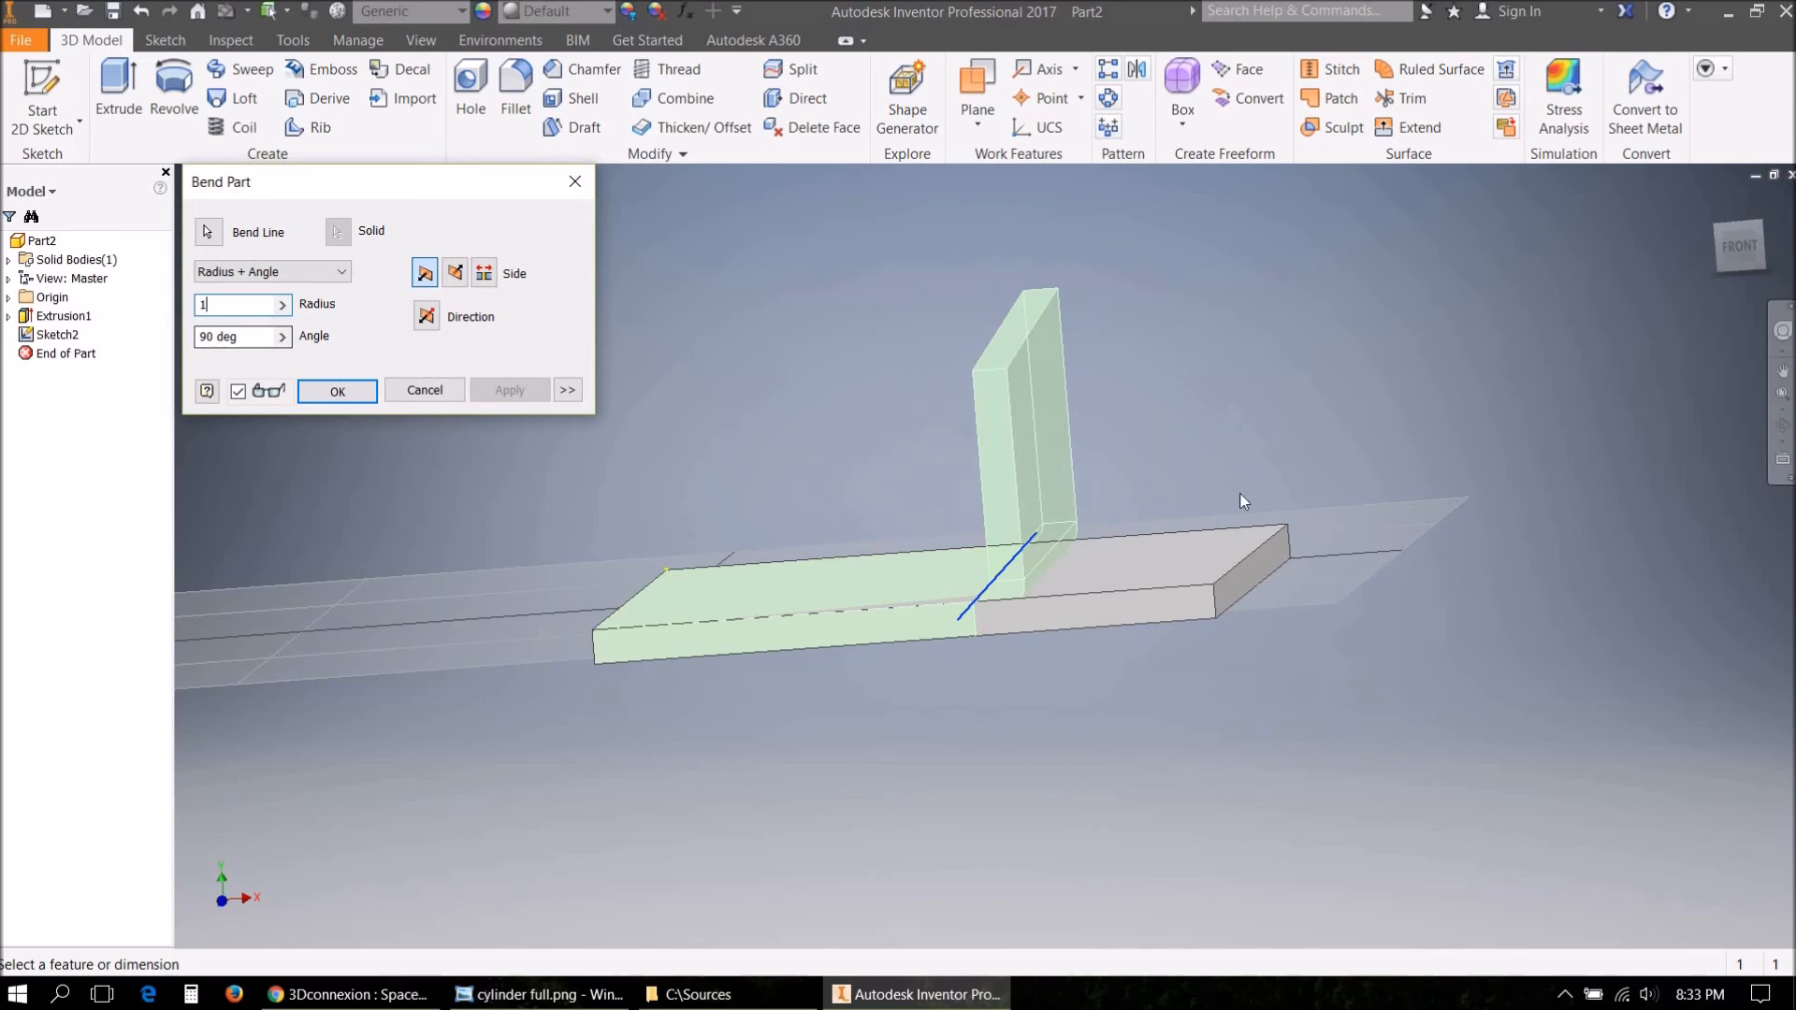
{"action": "left_click", "coordinate": [333, 391]}
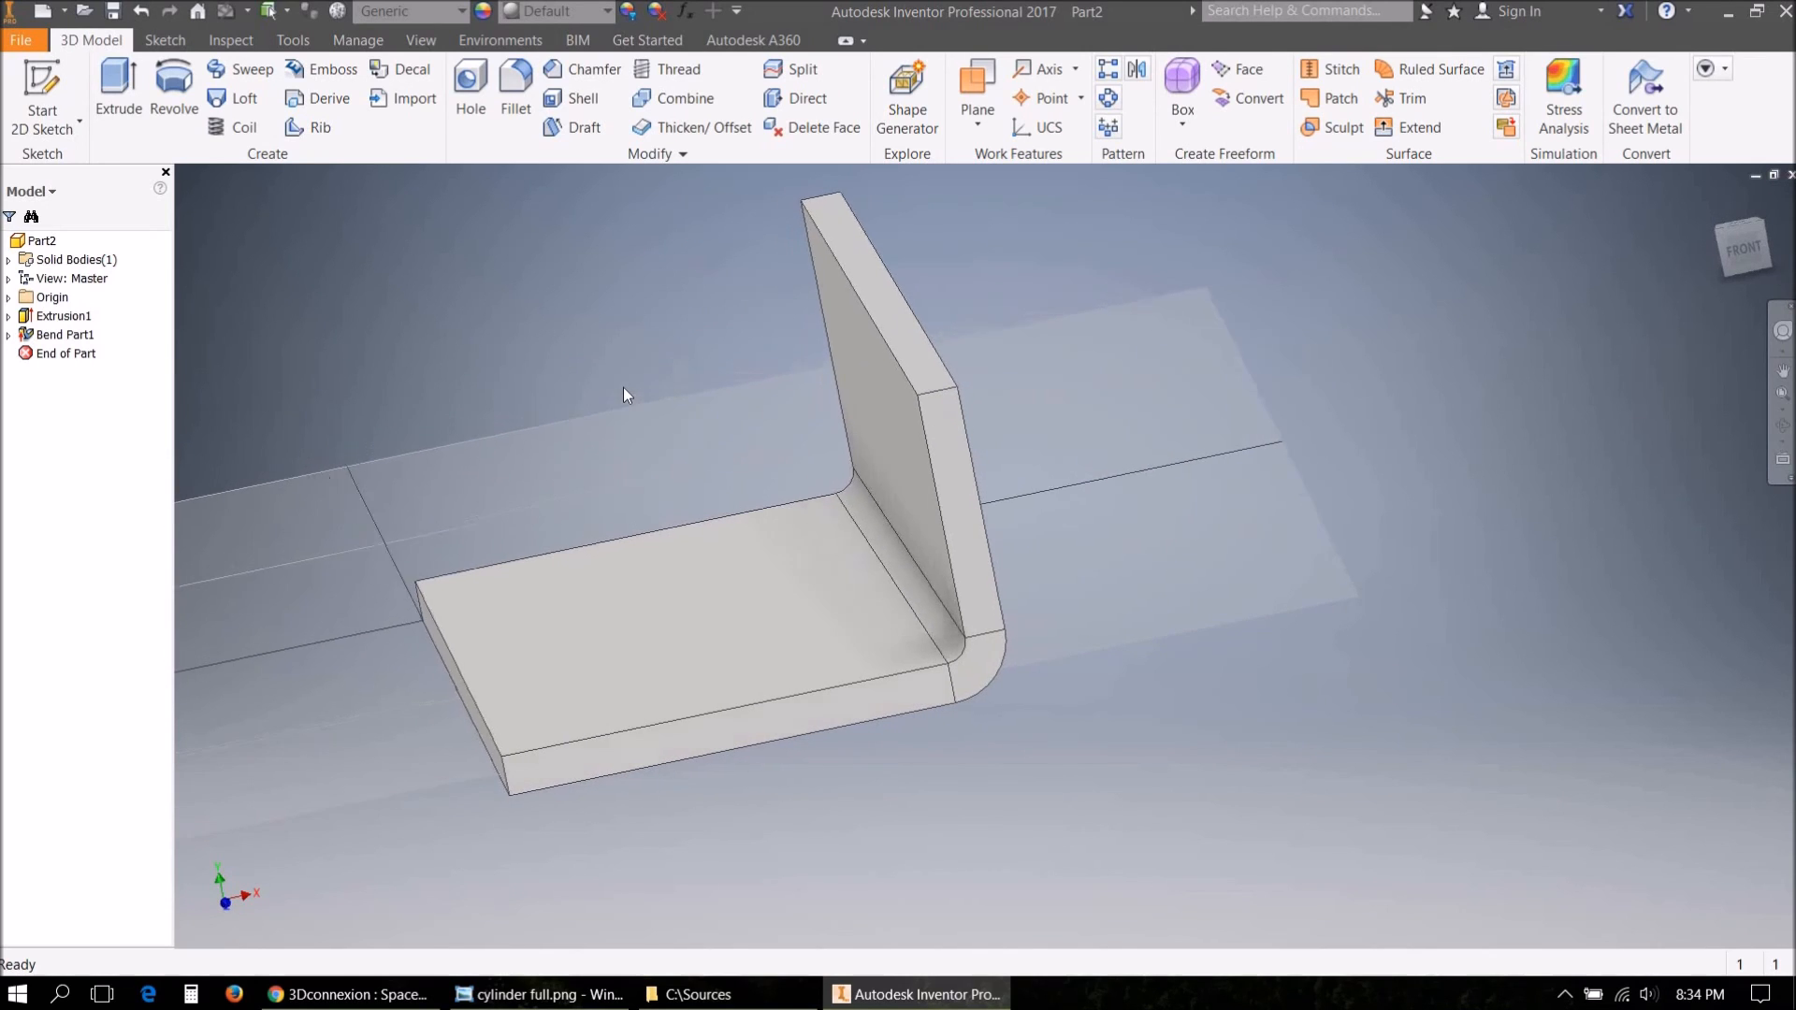
Roll the part history back above the bend to view the flat plate, and restore it to include the bend.
{"action": "left_click", "coordinate": [76, 343]}
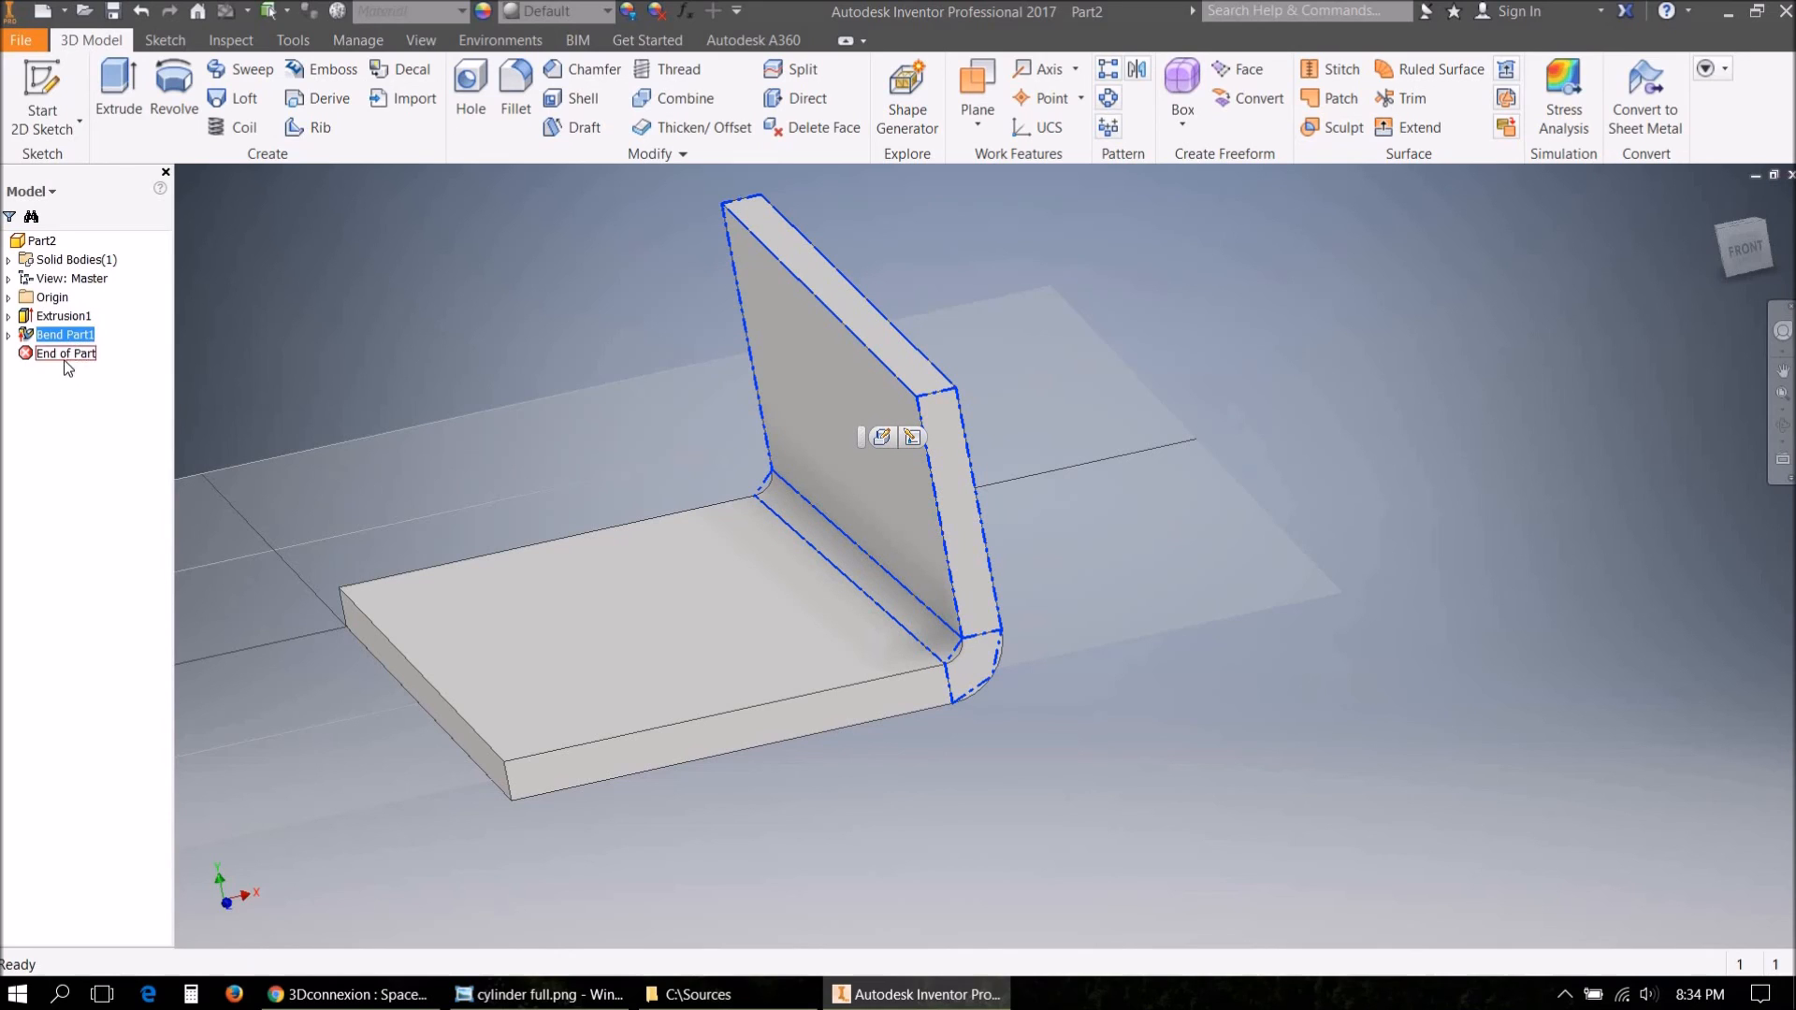
{"action": "left_click_drag", "start_coordinate": [73, 360], "coordinate": [76, 330]}
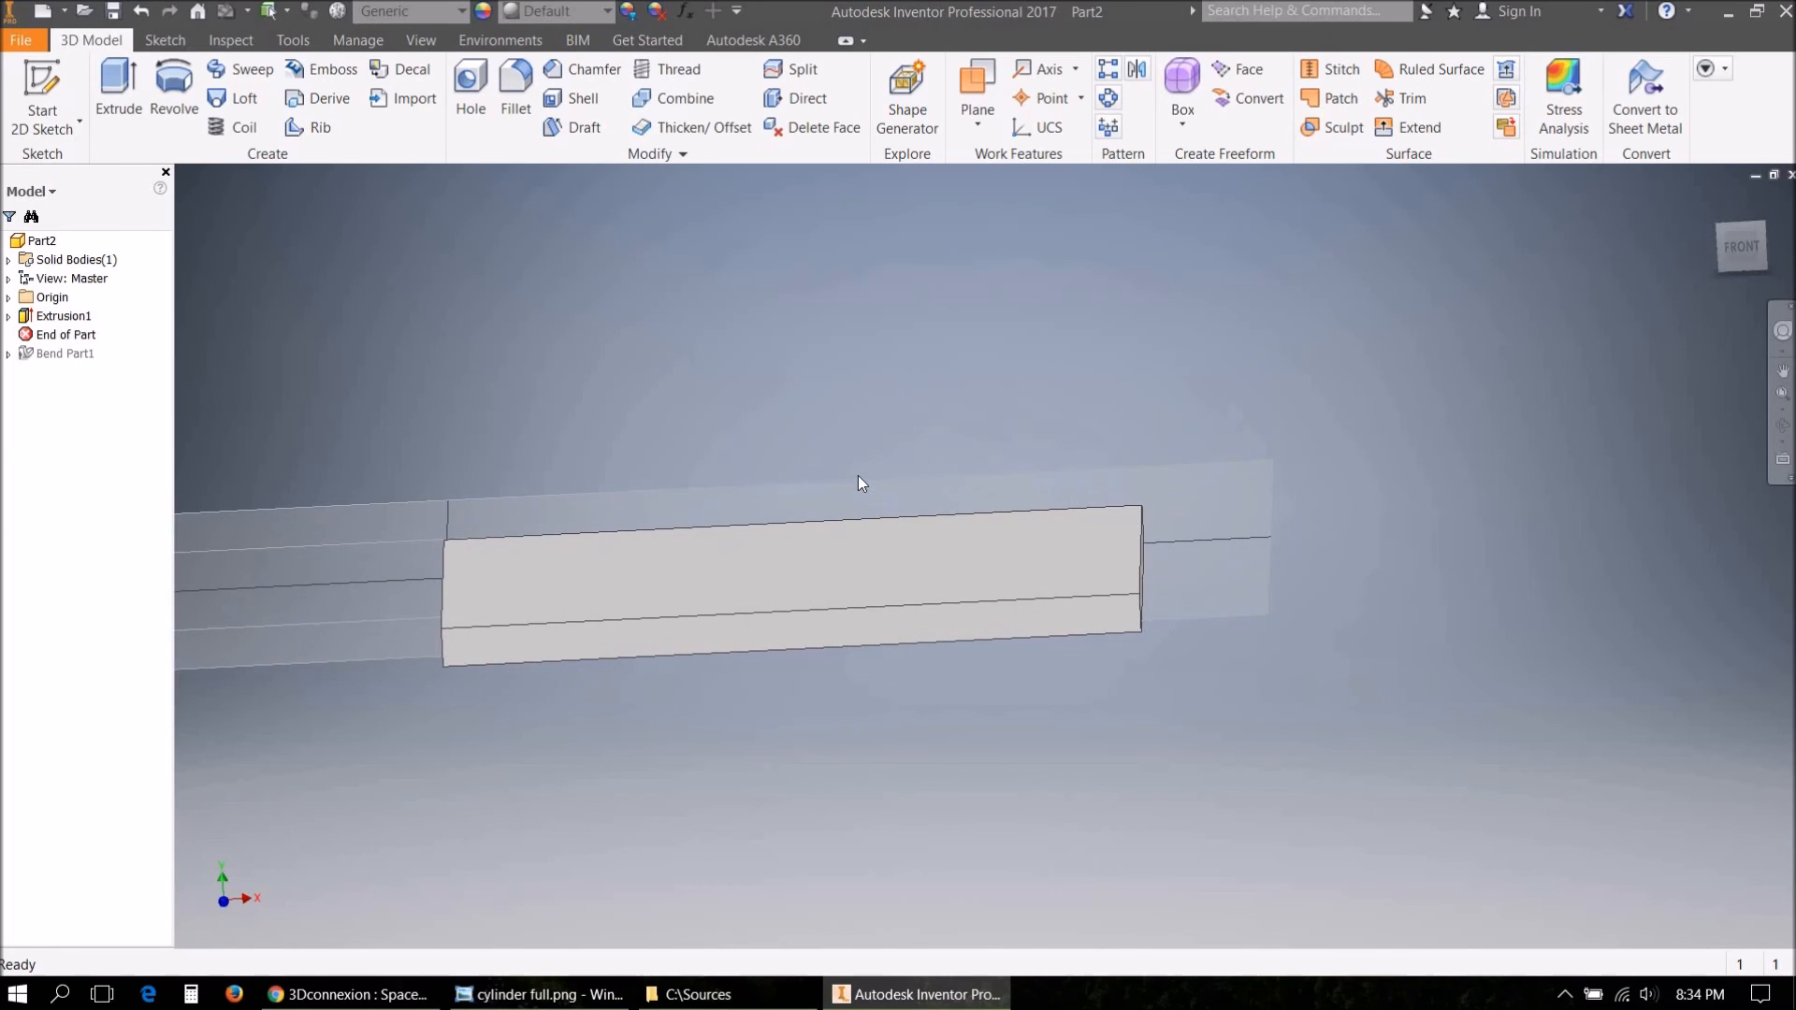
{"action": "left_click_drag", "start_coordinate": [80, 336], "coordinate": [83, 360]}
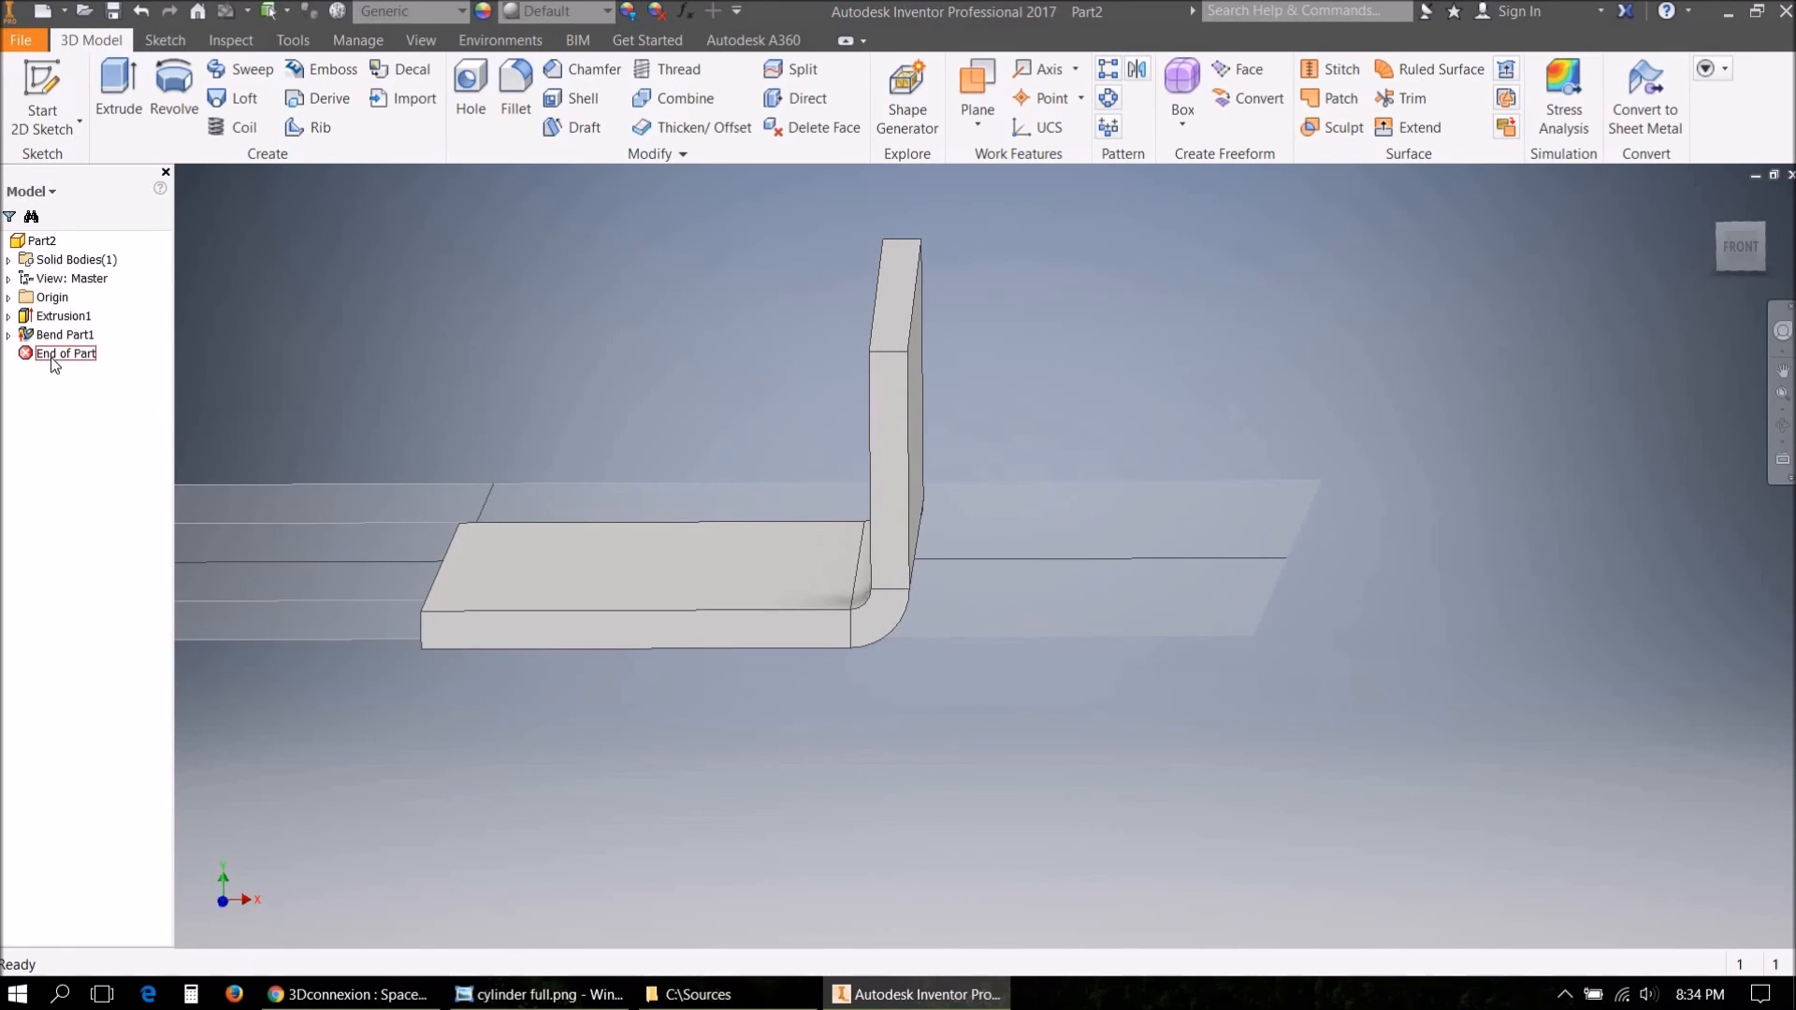
Create a new part file from the Standard.ipt template.
{"action": "left_click", "coordinate": [20, 39]}
{"action": "left_click", "coordinate": [63, 122]}
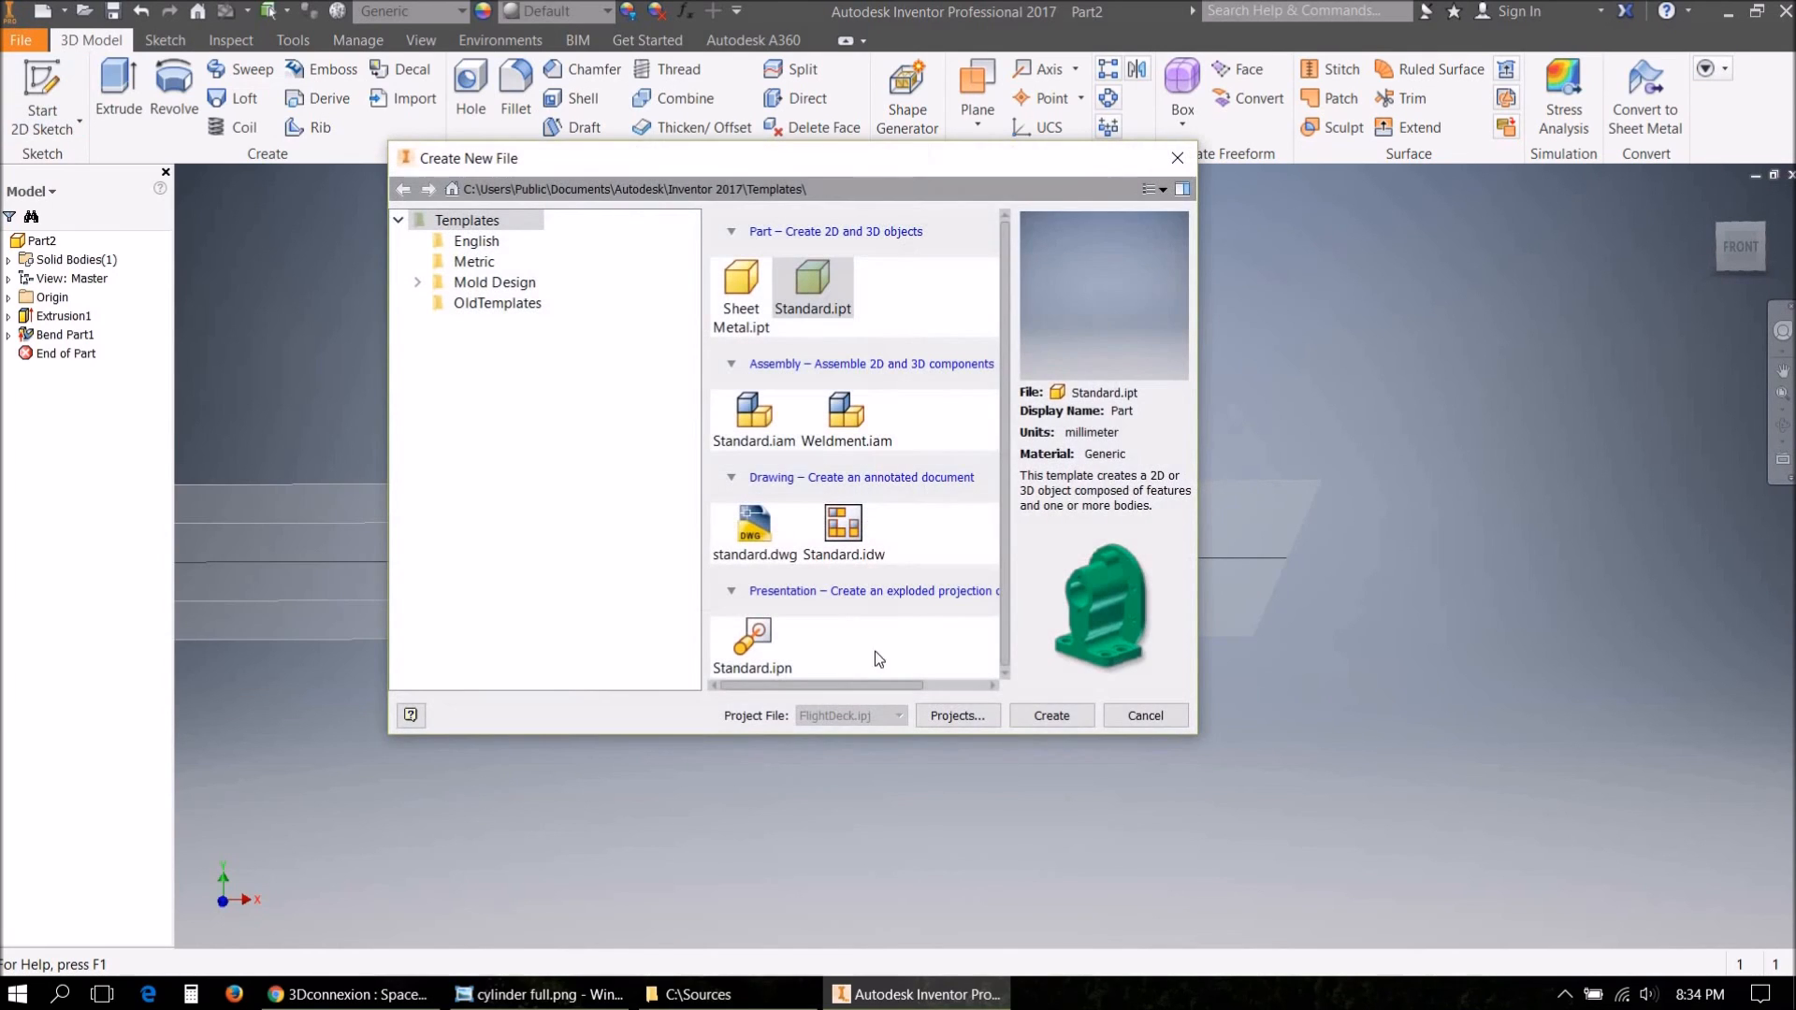
{"action": "left_click", "coordinate": [1048, 715]}
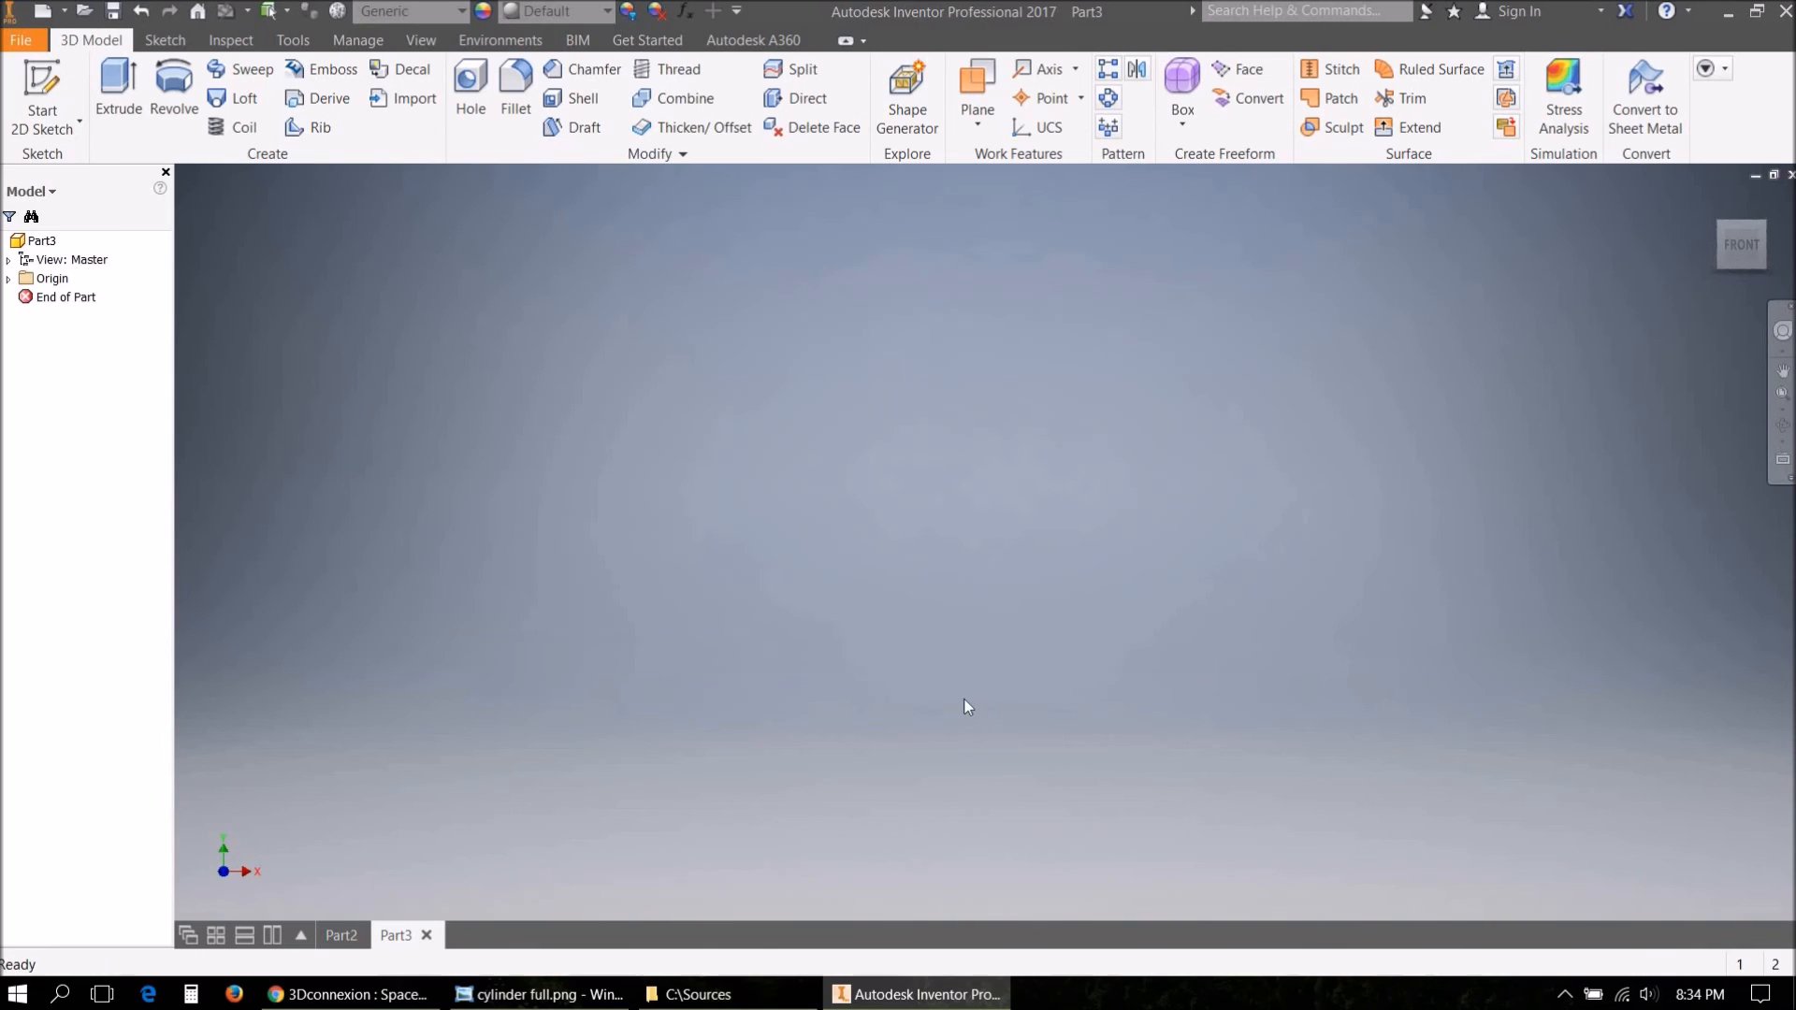
Sketch a closed L-shaped profile on the XY plane from the origin, about 107 mm wide and 113 mm tall, and finish the sketch.
{"action": "left_click", "coordinate": [42, 94]}
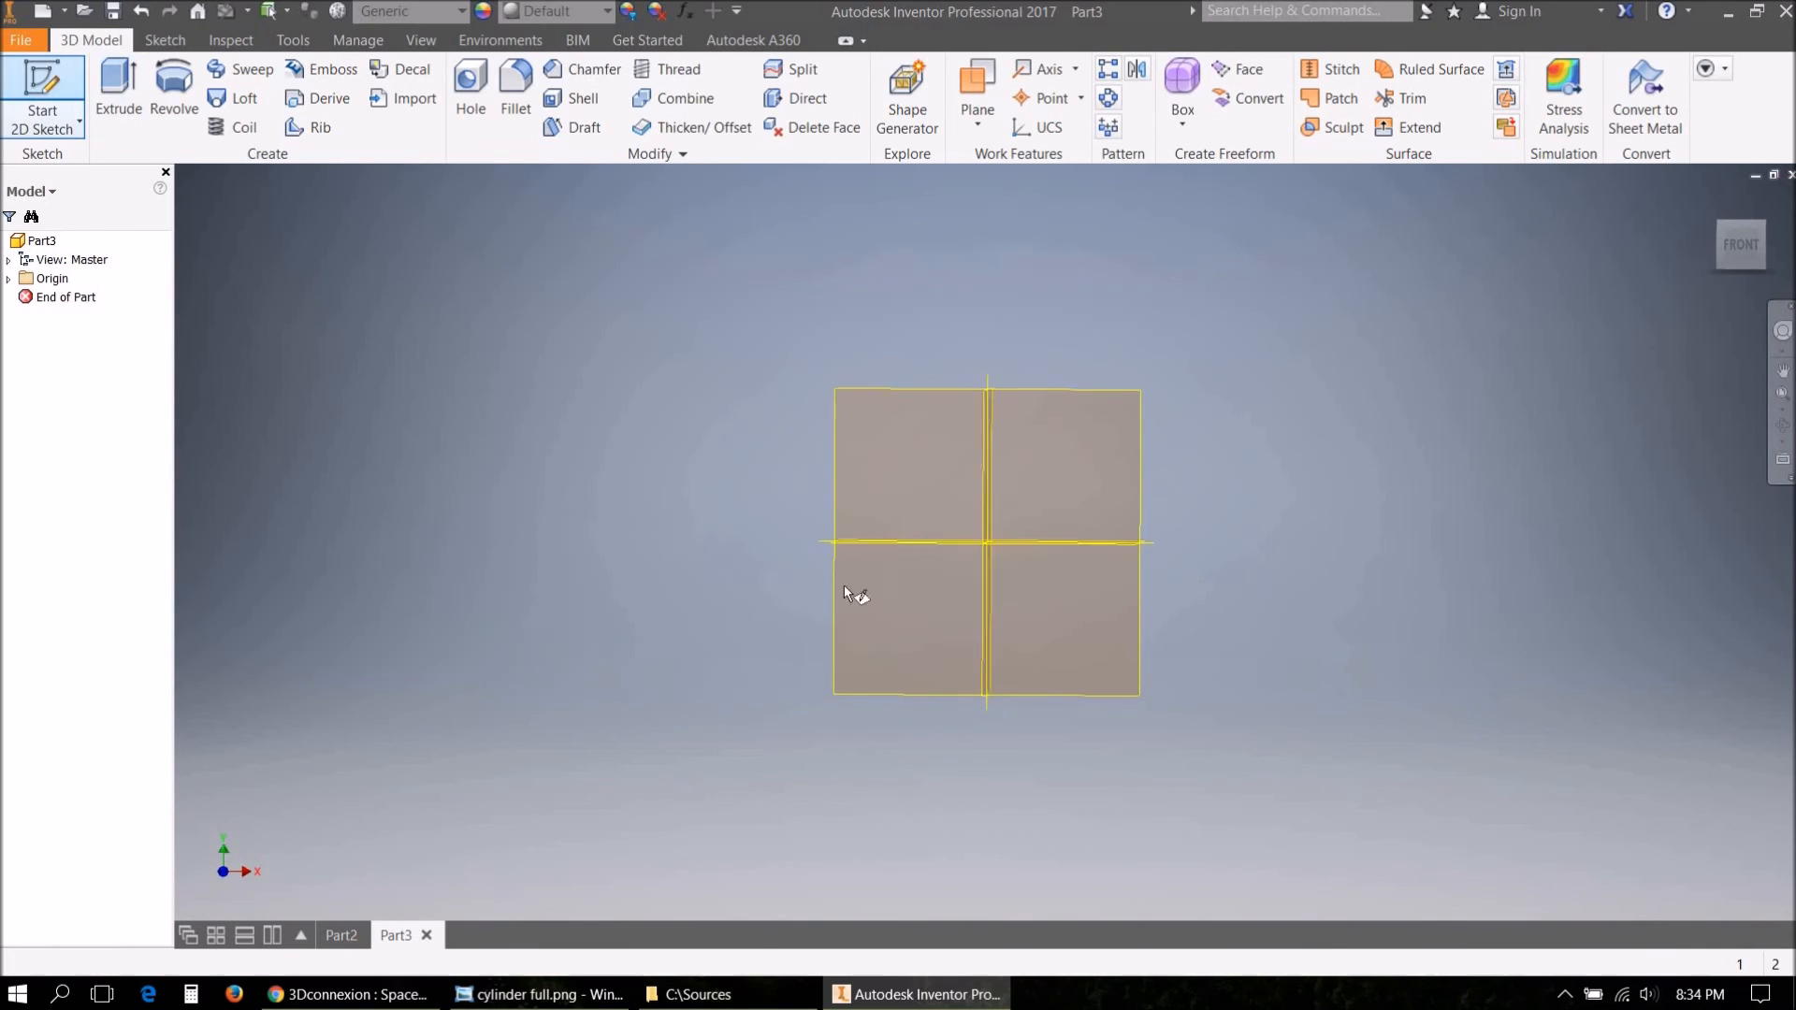
{"action": "left_click", "coordinate": [885, 339]}
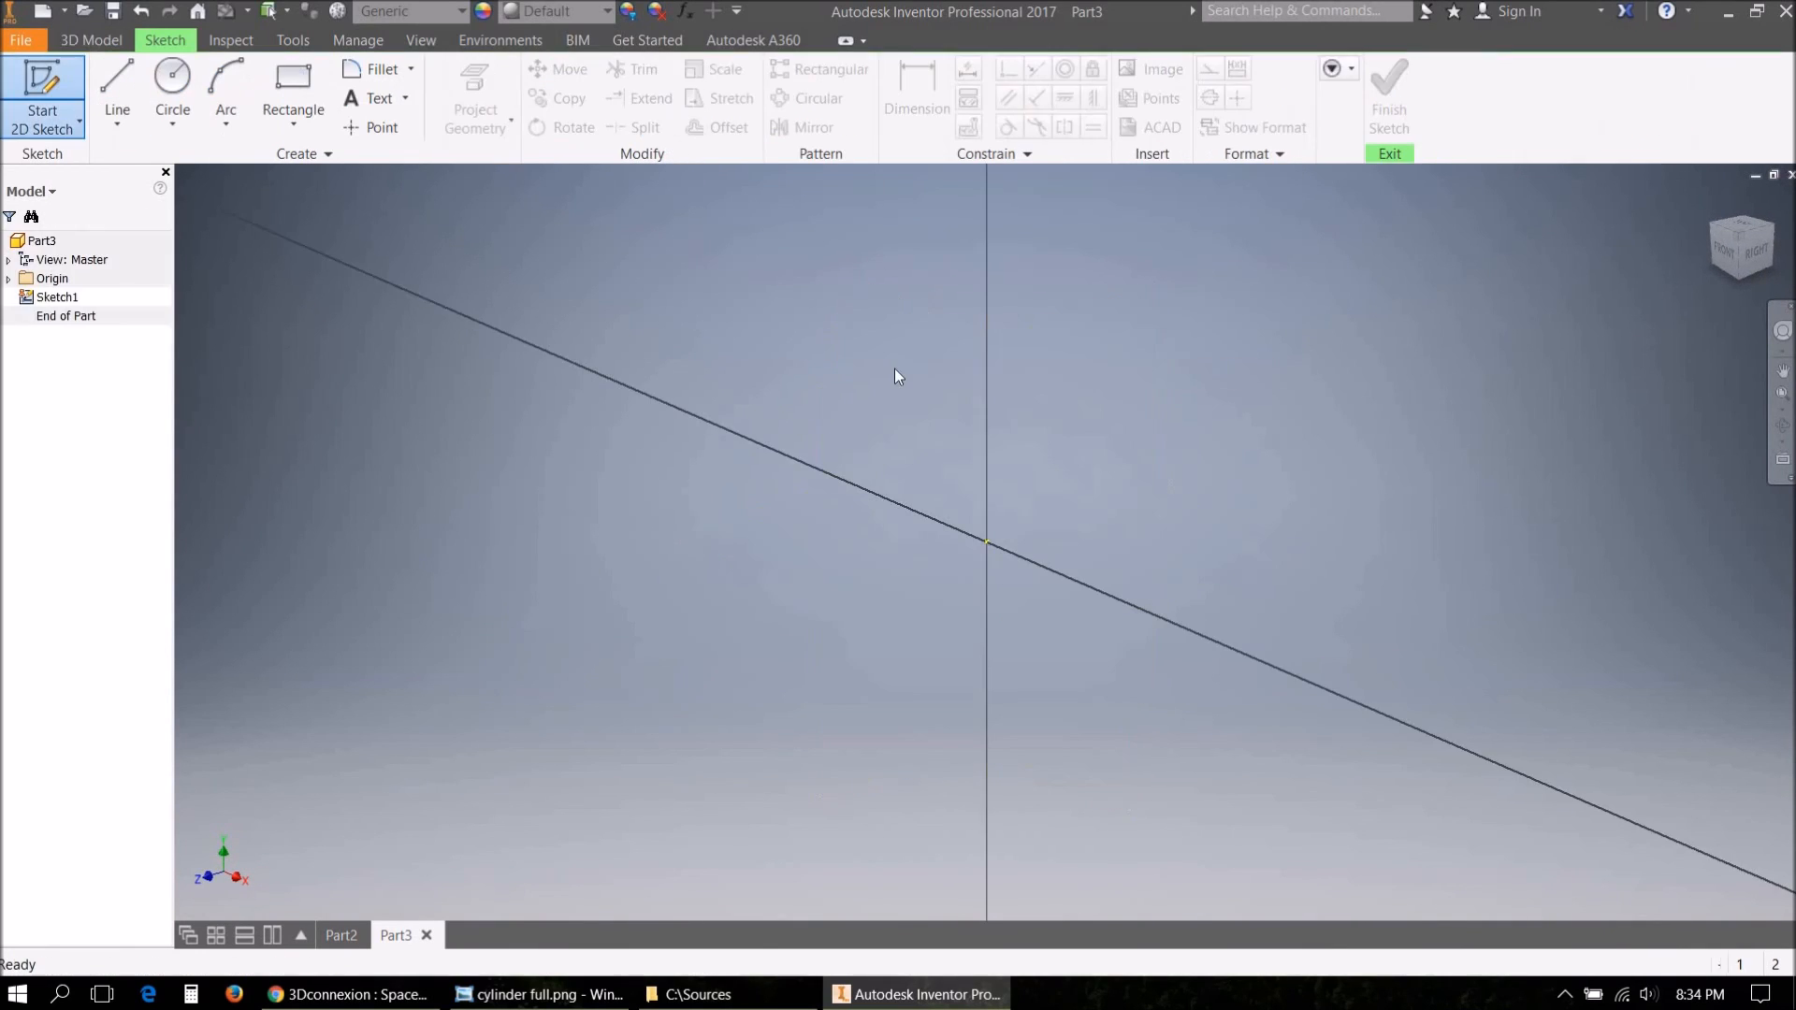
{"action": "left_click", "coordinate": [1725, 252]}
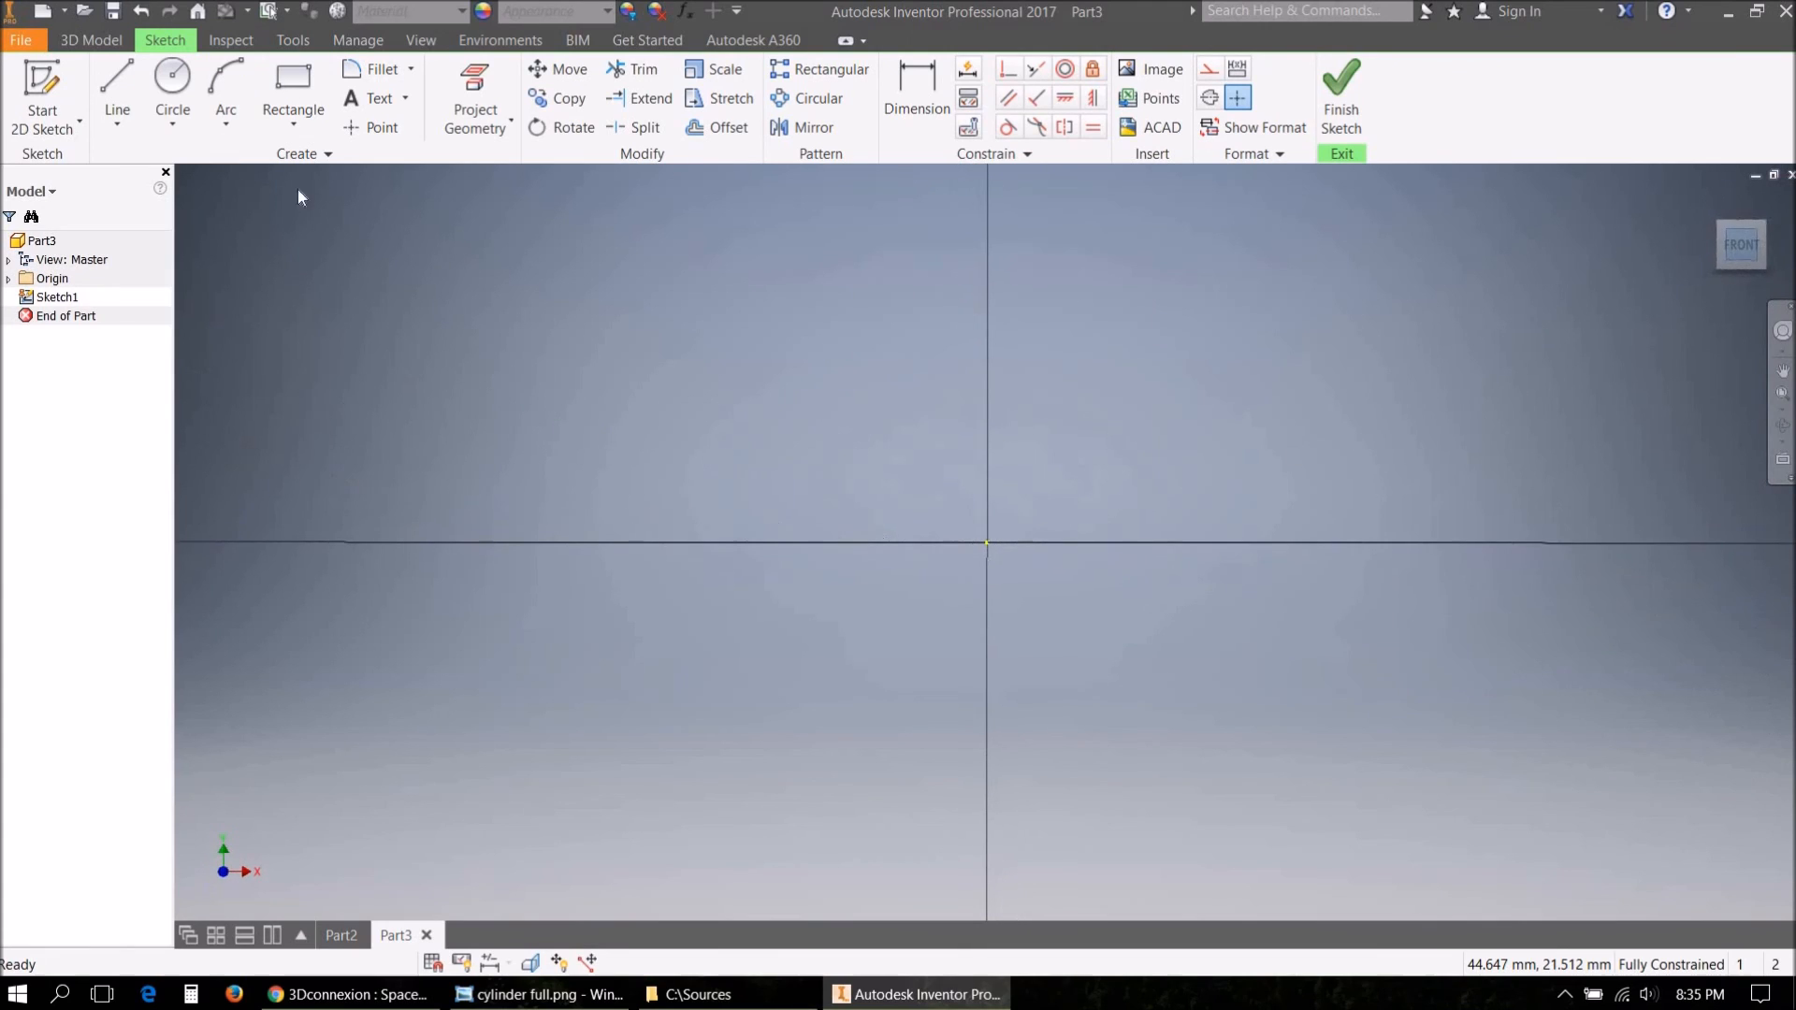
{"action": "left_click", "coordinate": [117, 93]}
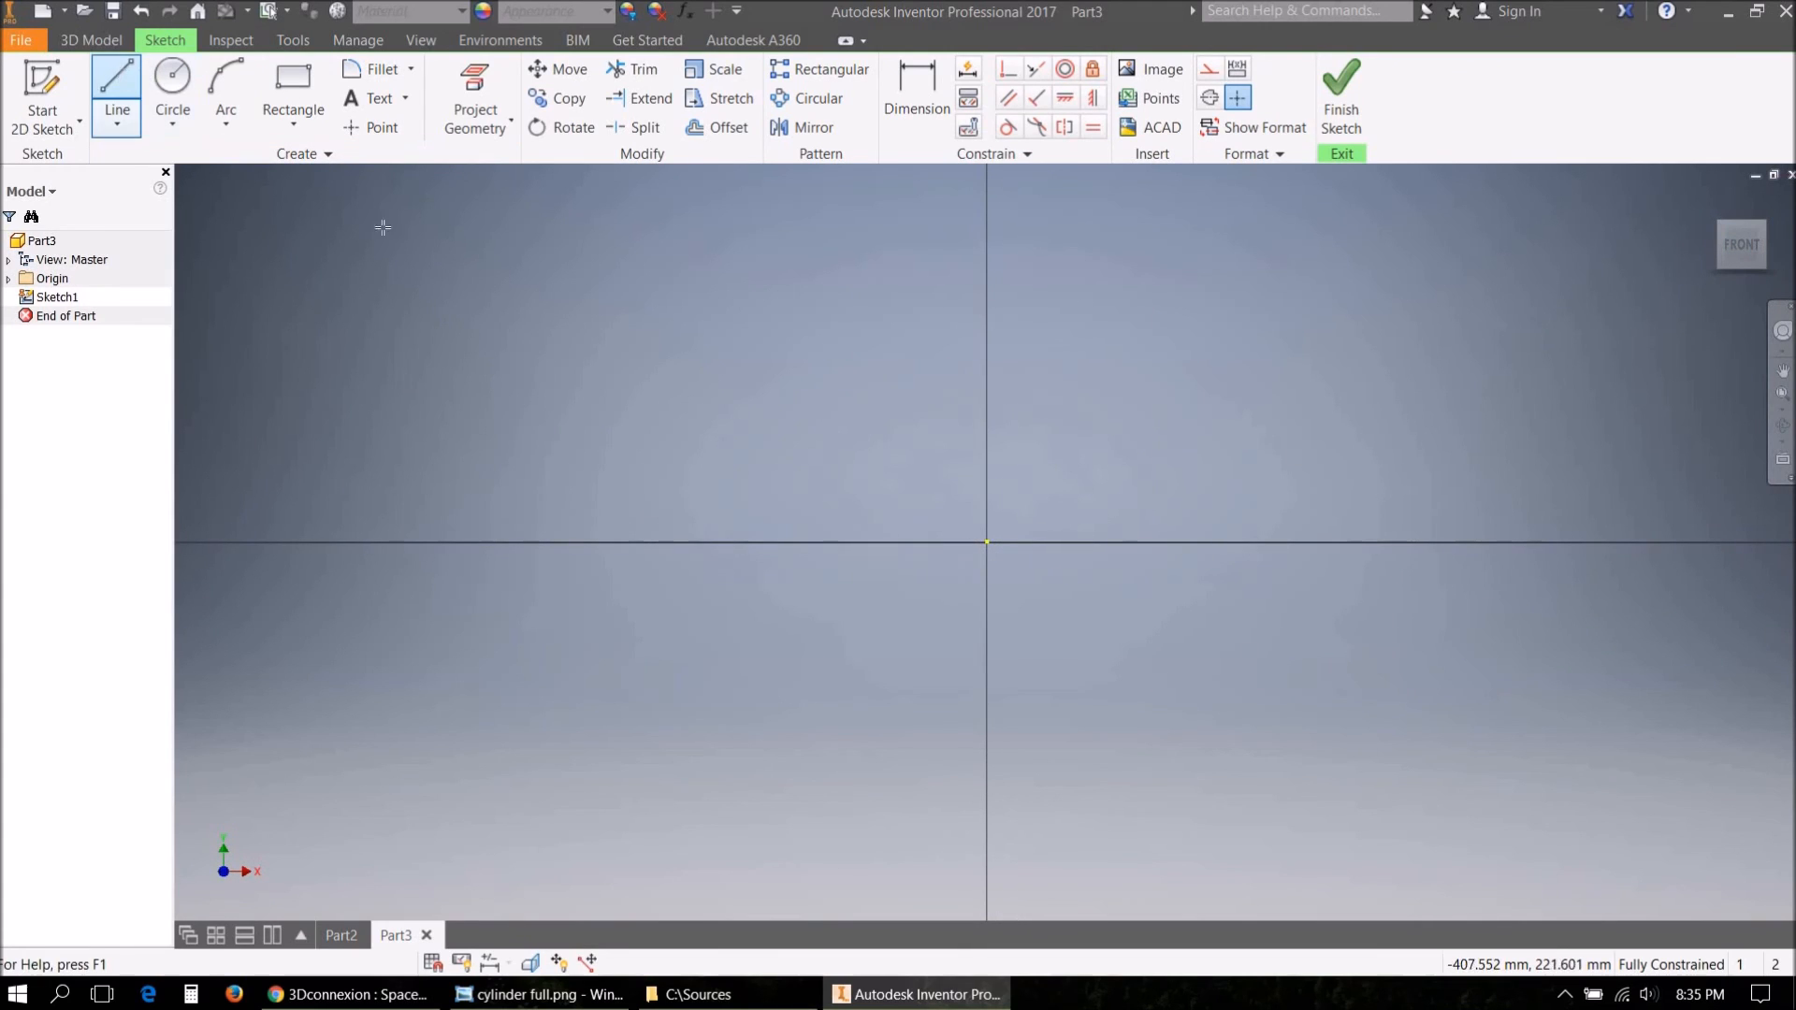
{"action": "left_click", "coordinate": [988, 541]}
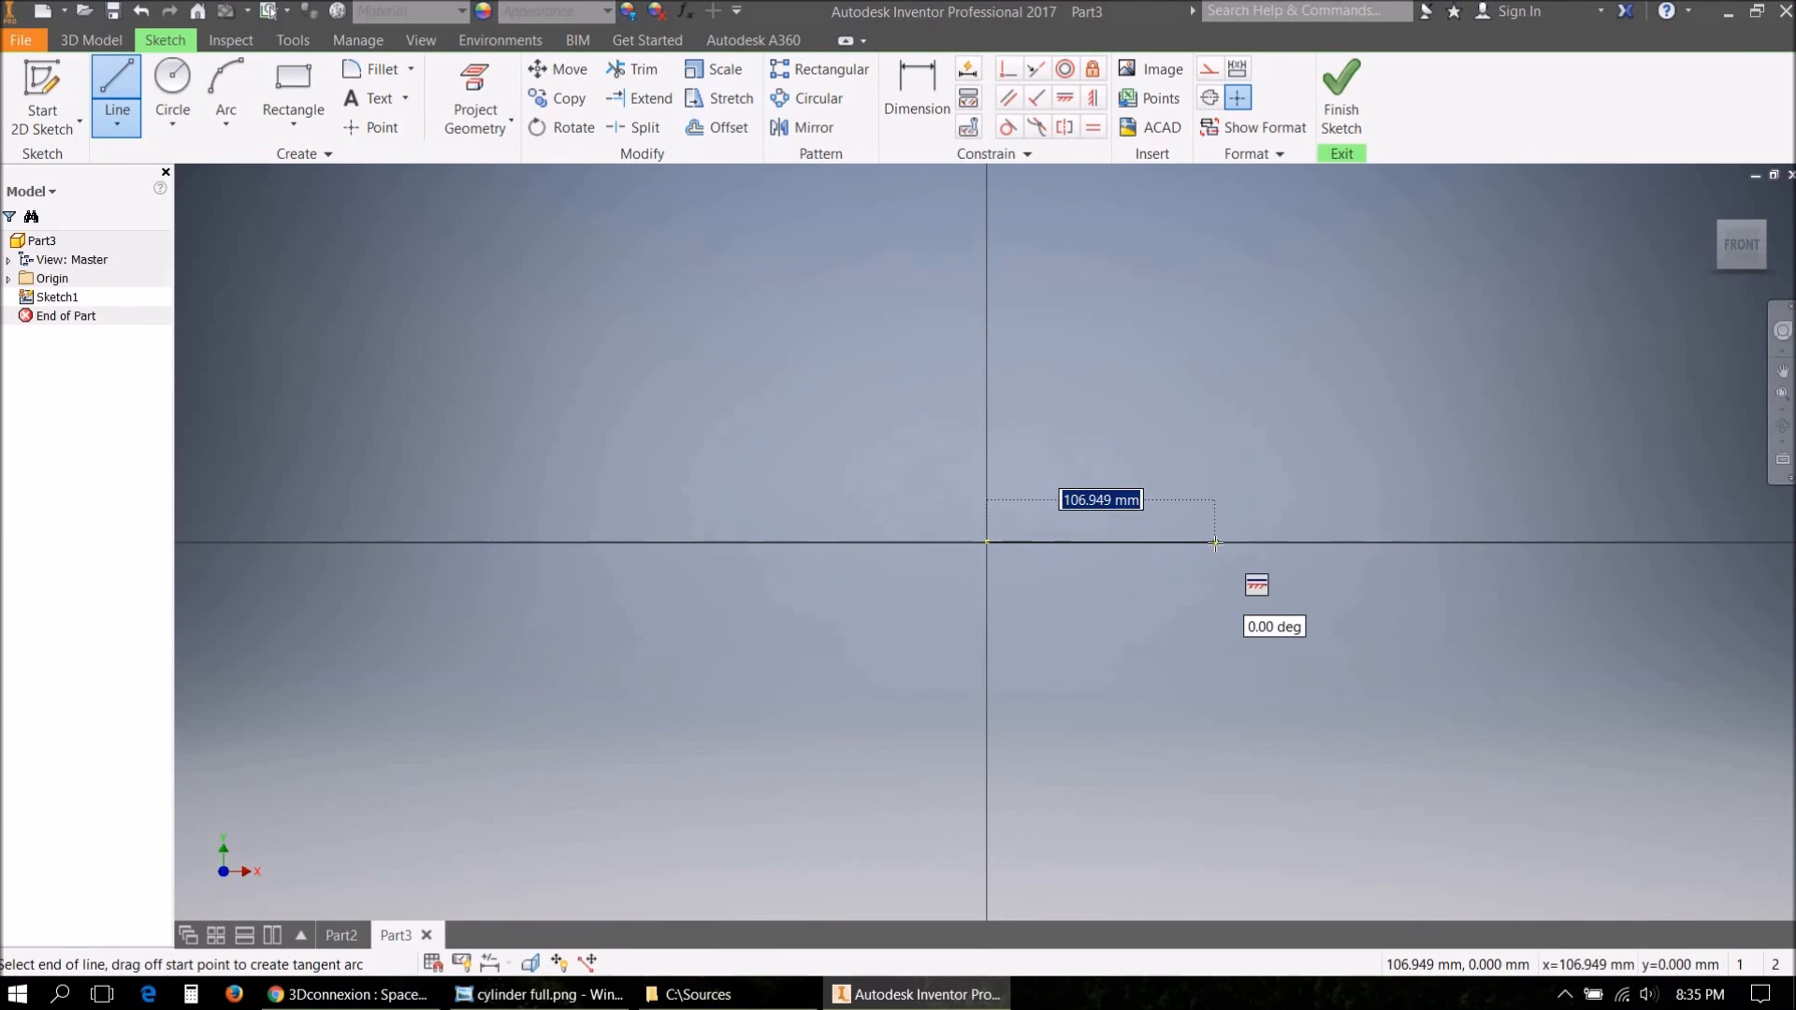
{"action": "left_click", "coordinate": [1216, 541]}
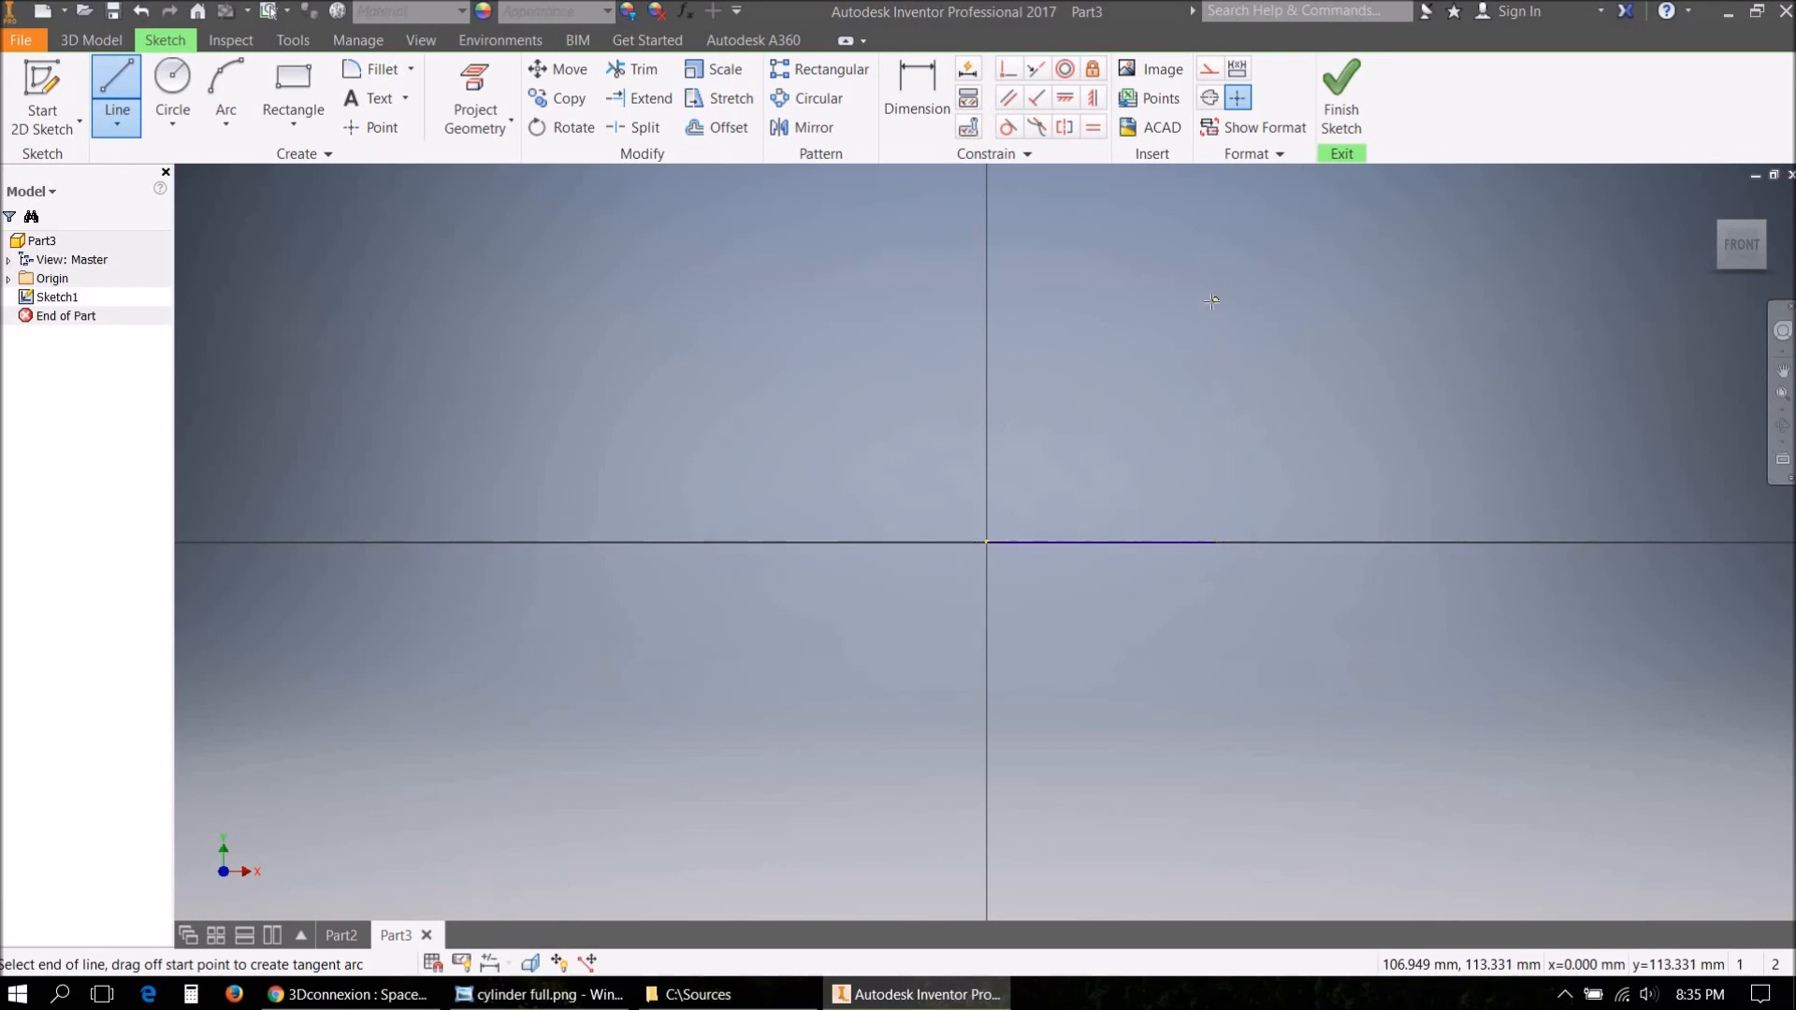
{"action": "left_click", "coordinate": [1198, 301]}
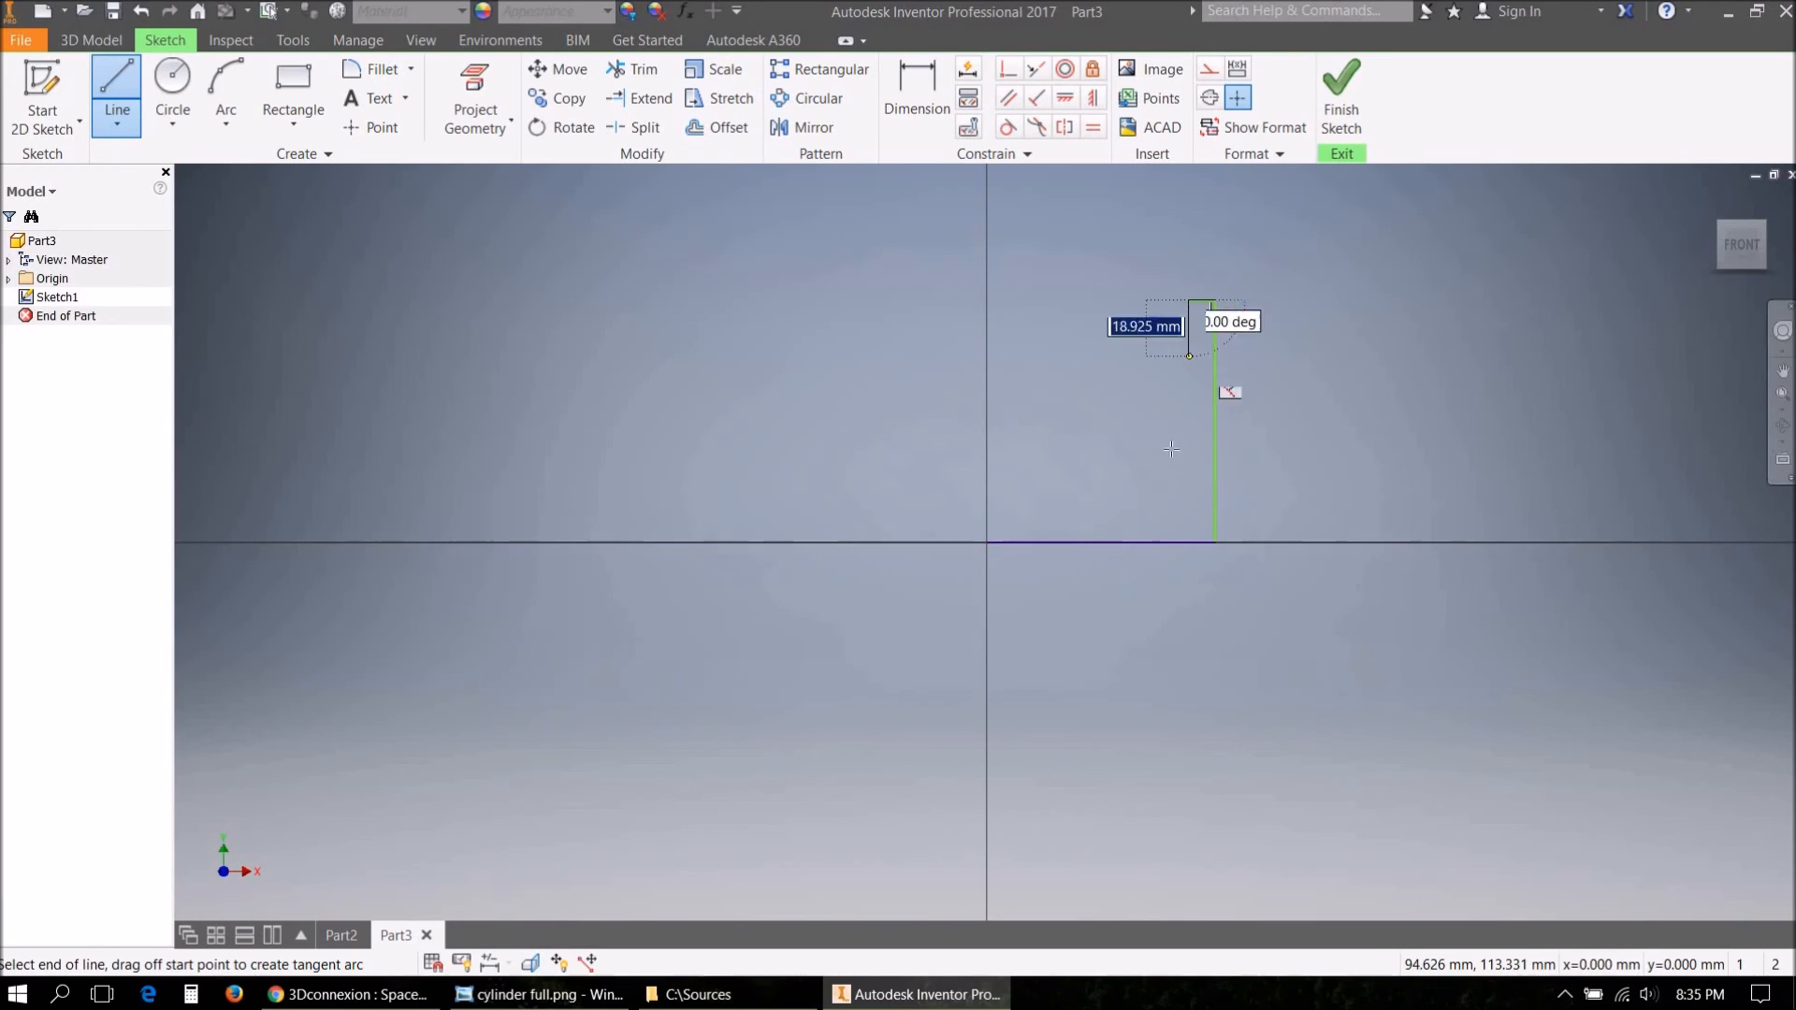
{"action": "left_click", "coordinate": [1189, 510]}
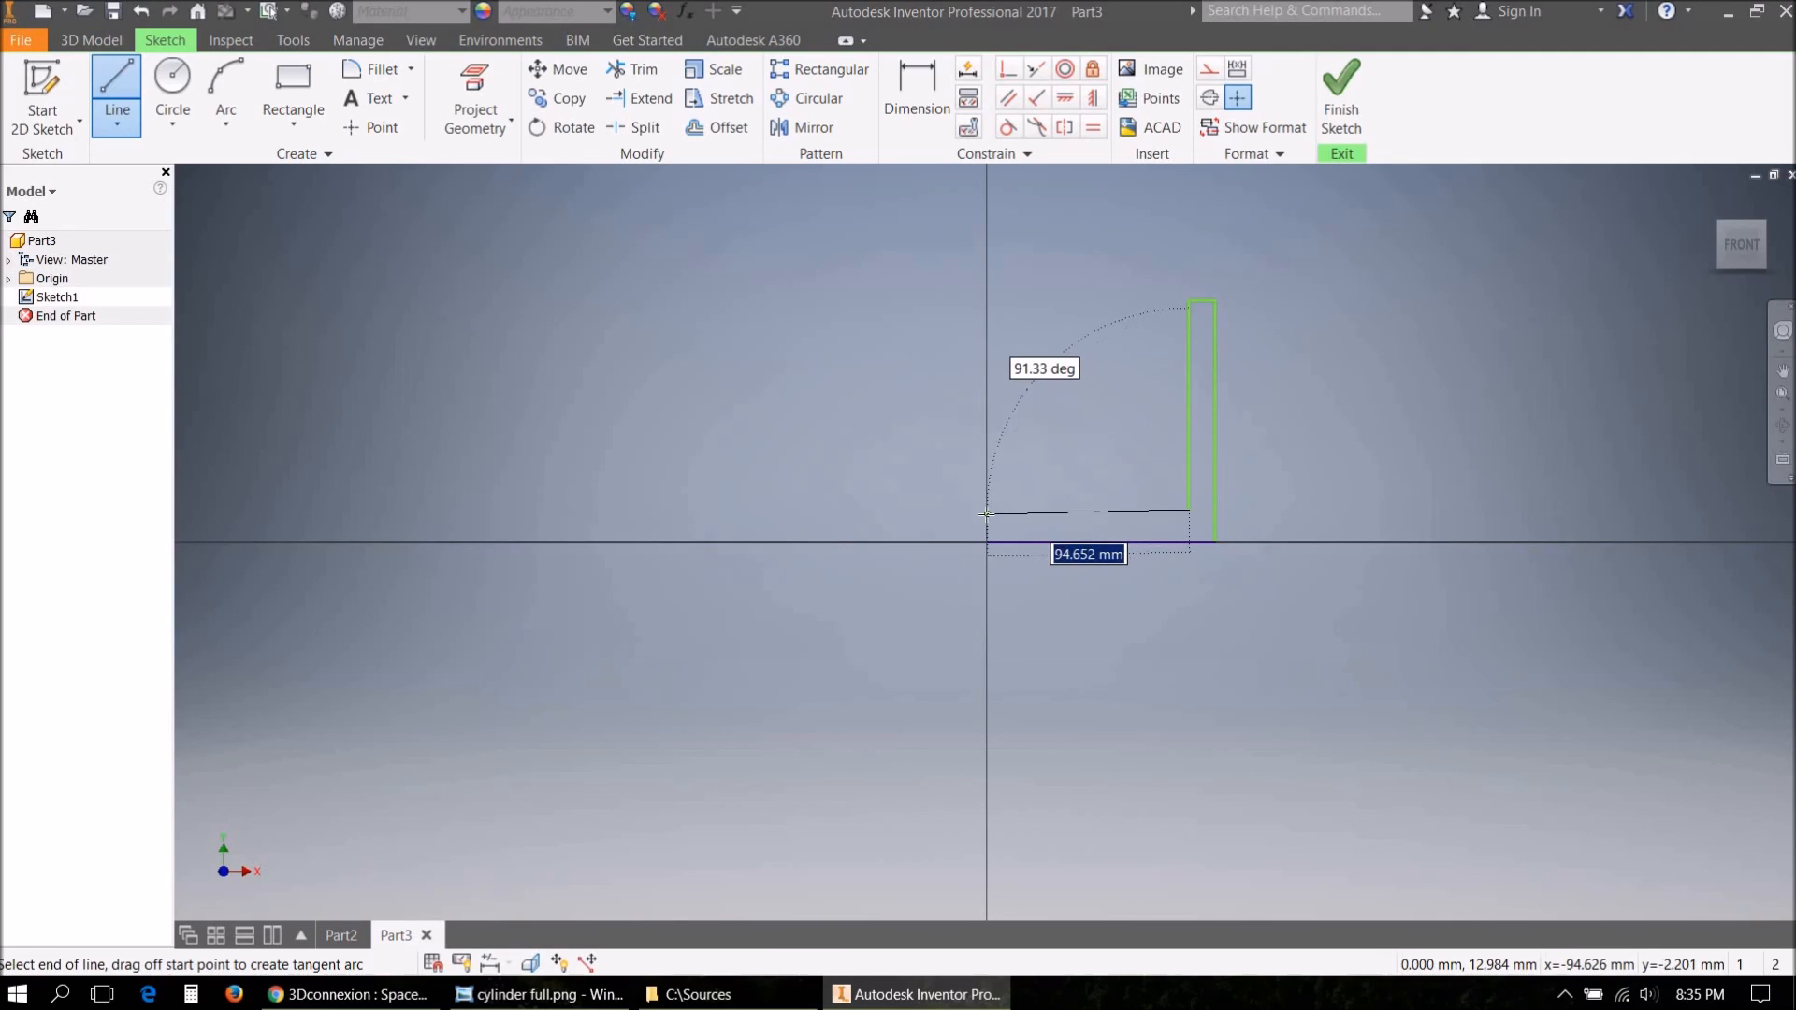
{"action": "left_click", "coordinate": [987, 509]}
{"action": "left_click", "coordinate": [987, 542]}
{"action": "left_click", "coordinate": [1340, 117]}
Extrude the L-shaped profile towards the front into a wide solid bracket.
{"action": "left_click", "coordinate": [120, 103]}
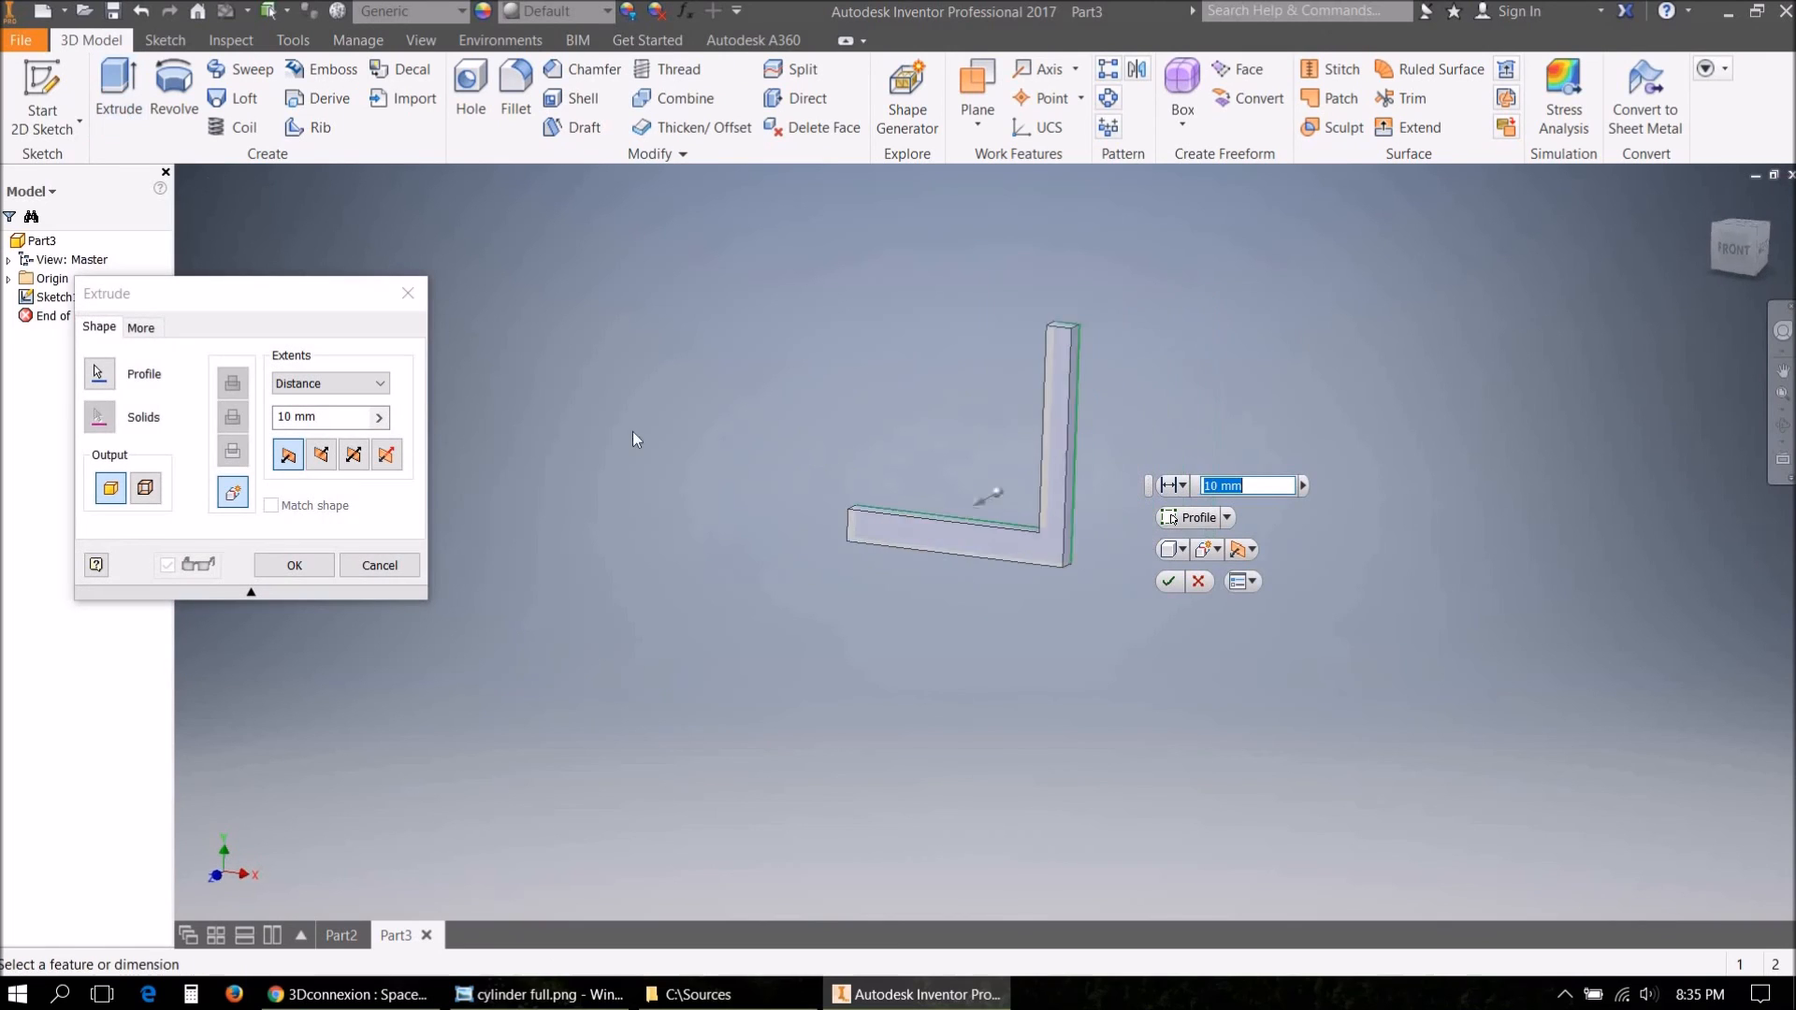
{"action": "left_click_drag", "start_coordinate": [933, 529], "coordinate": [675, 747]}
{"action": "left_click", "coordinate": [613, 902]}
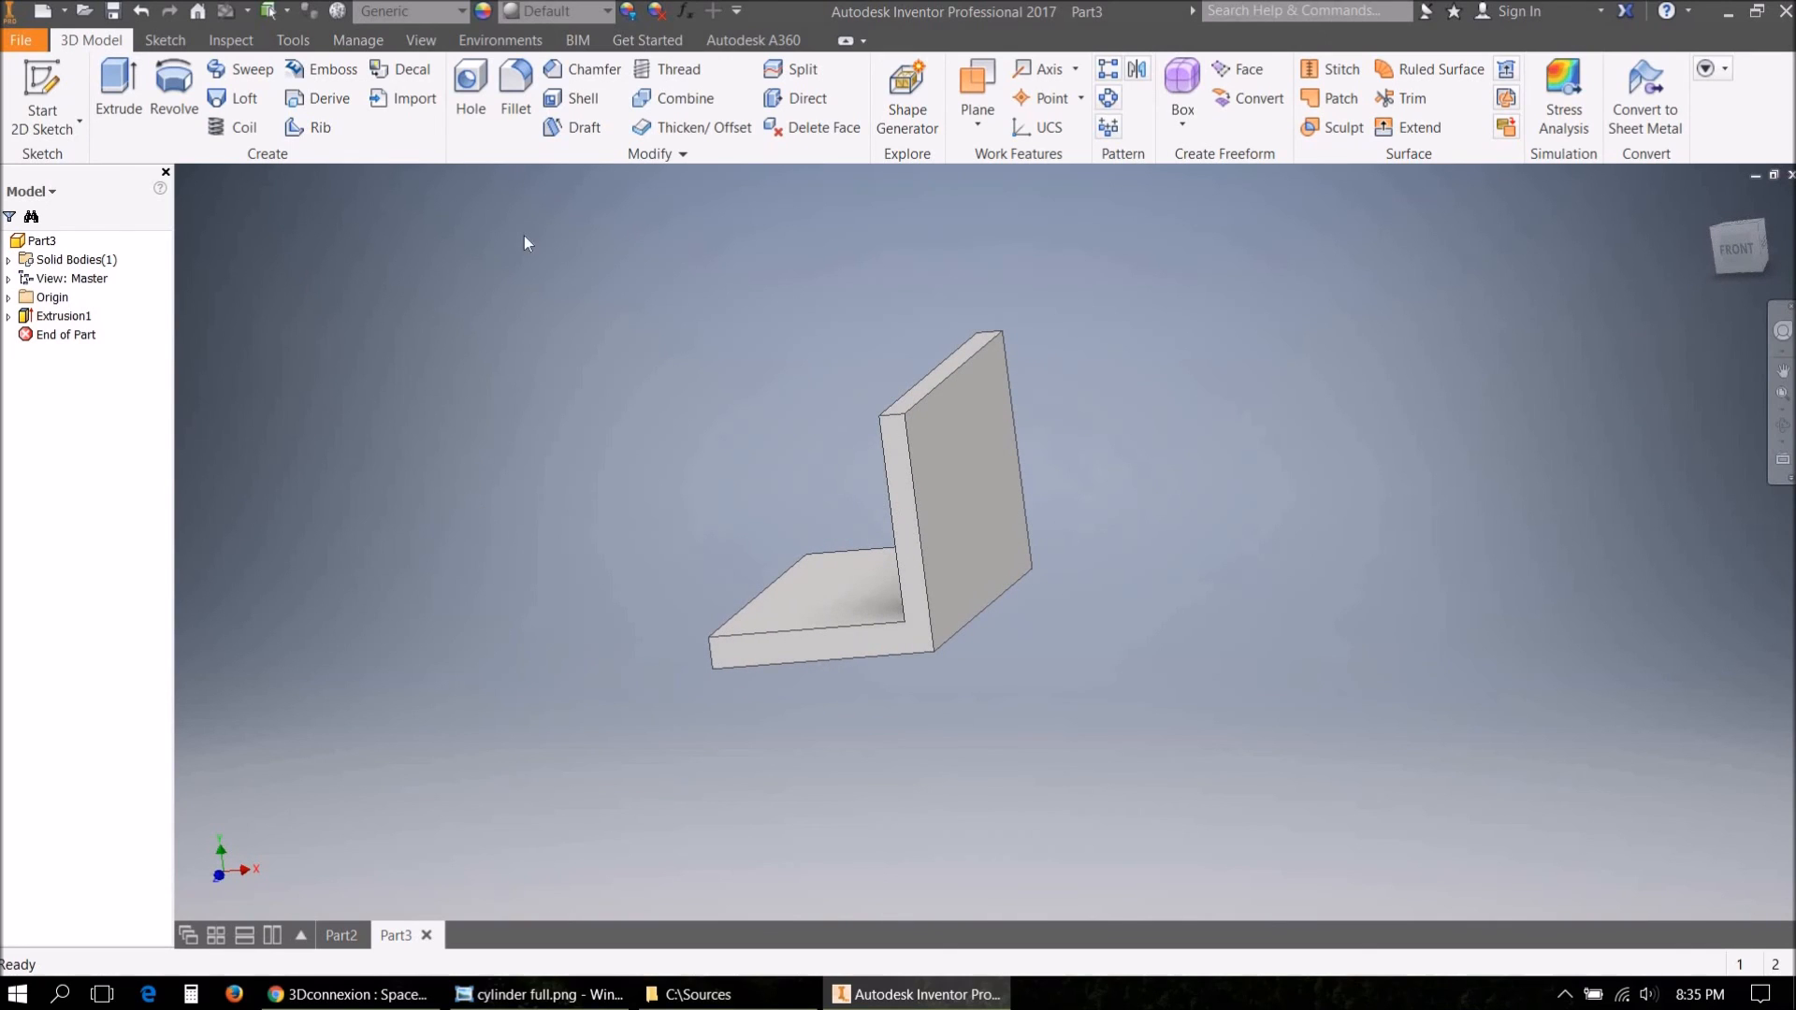
Fillet the outer corner edge of the bracket with a radius of 18.25 mm.
{"action": "left_click", "coordinate": [516, 93]}
{"action": "left_click", "coordinate": [985, 608]}
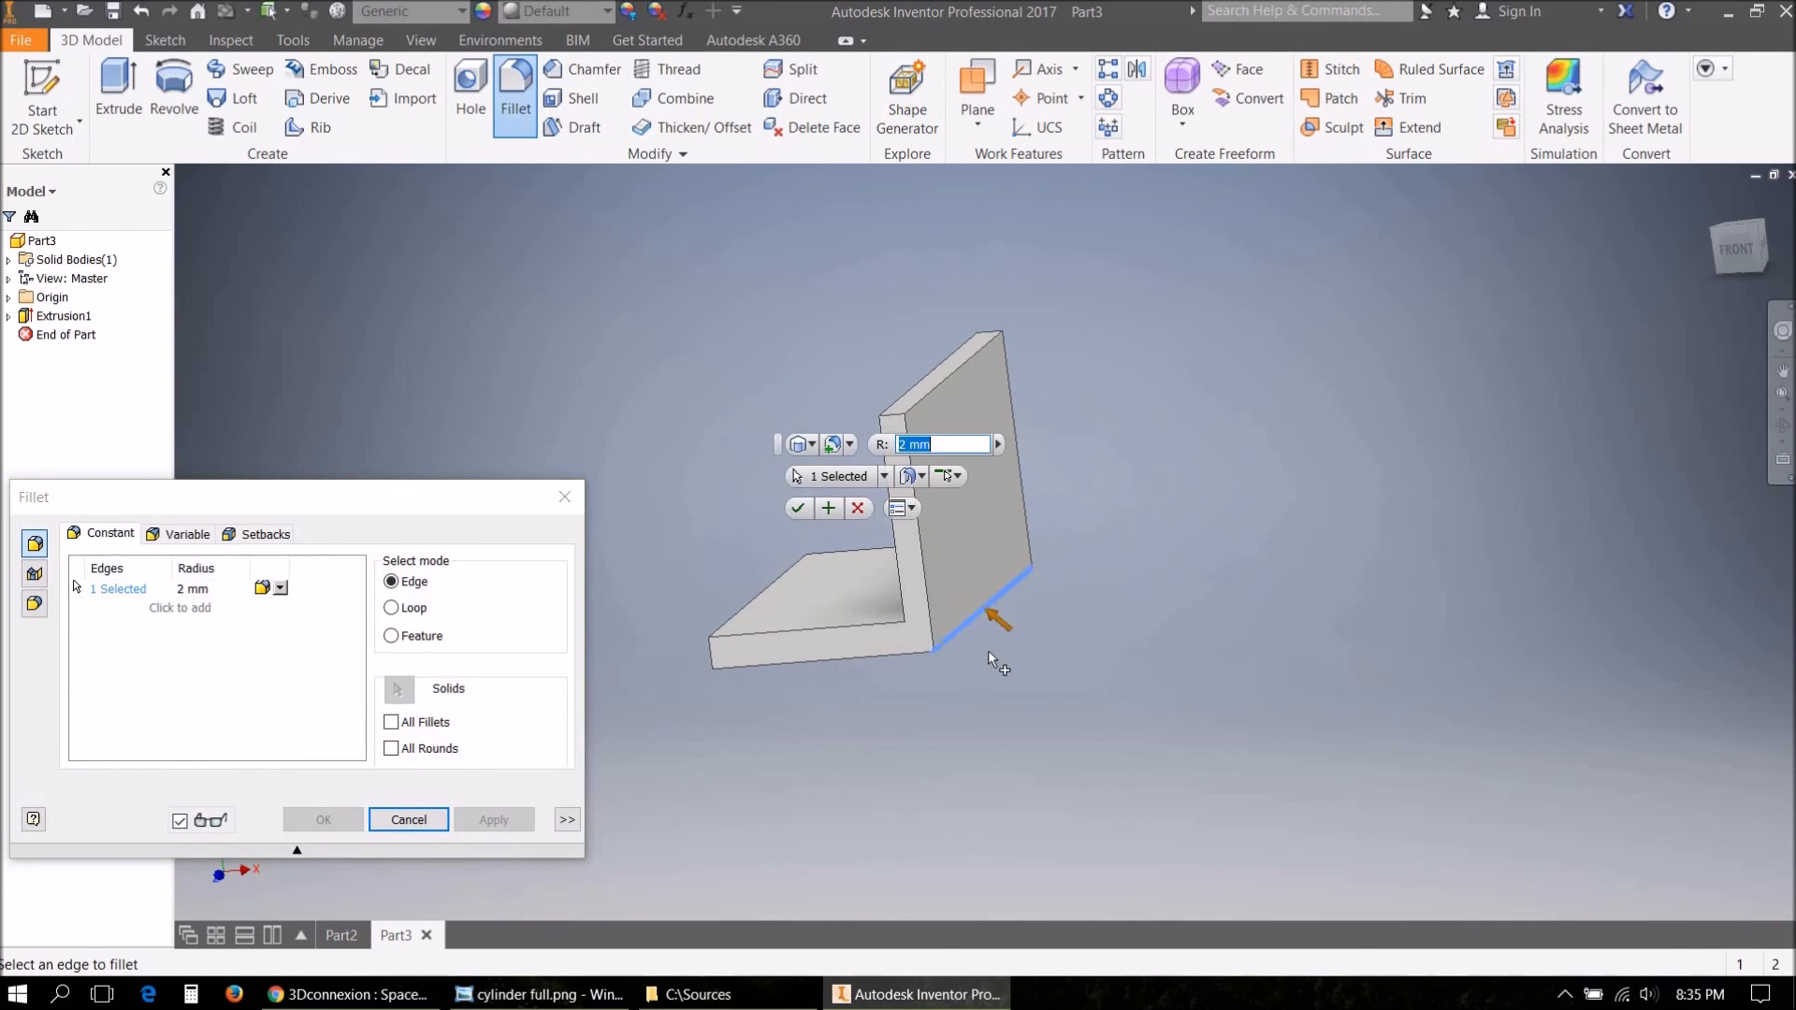
{"action": "left_click_drag", "start_coordinate": [1088, 619], "coordinate": [1070, 610]}
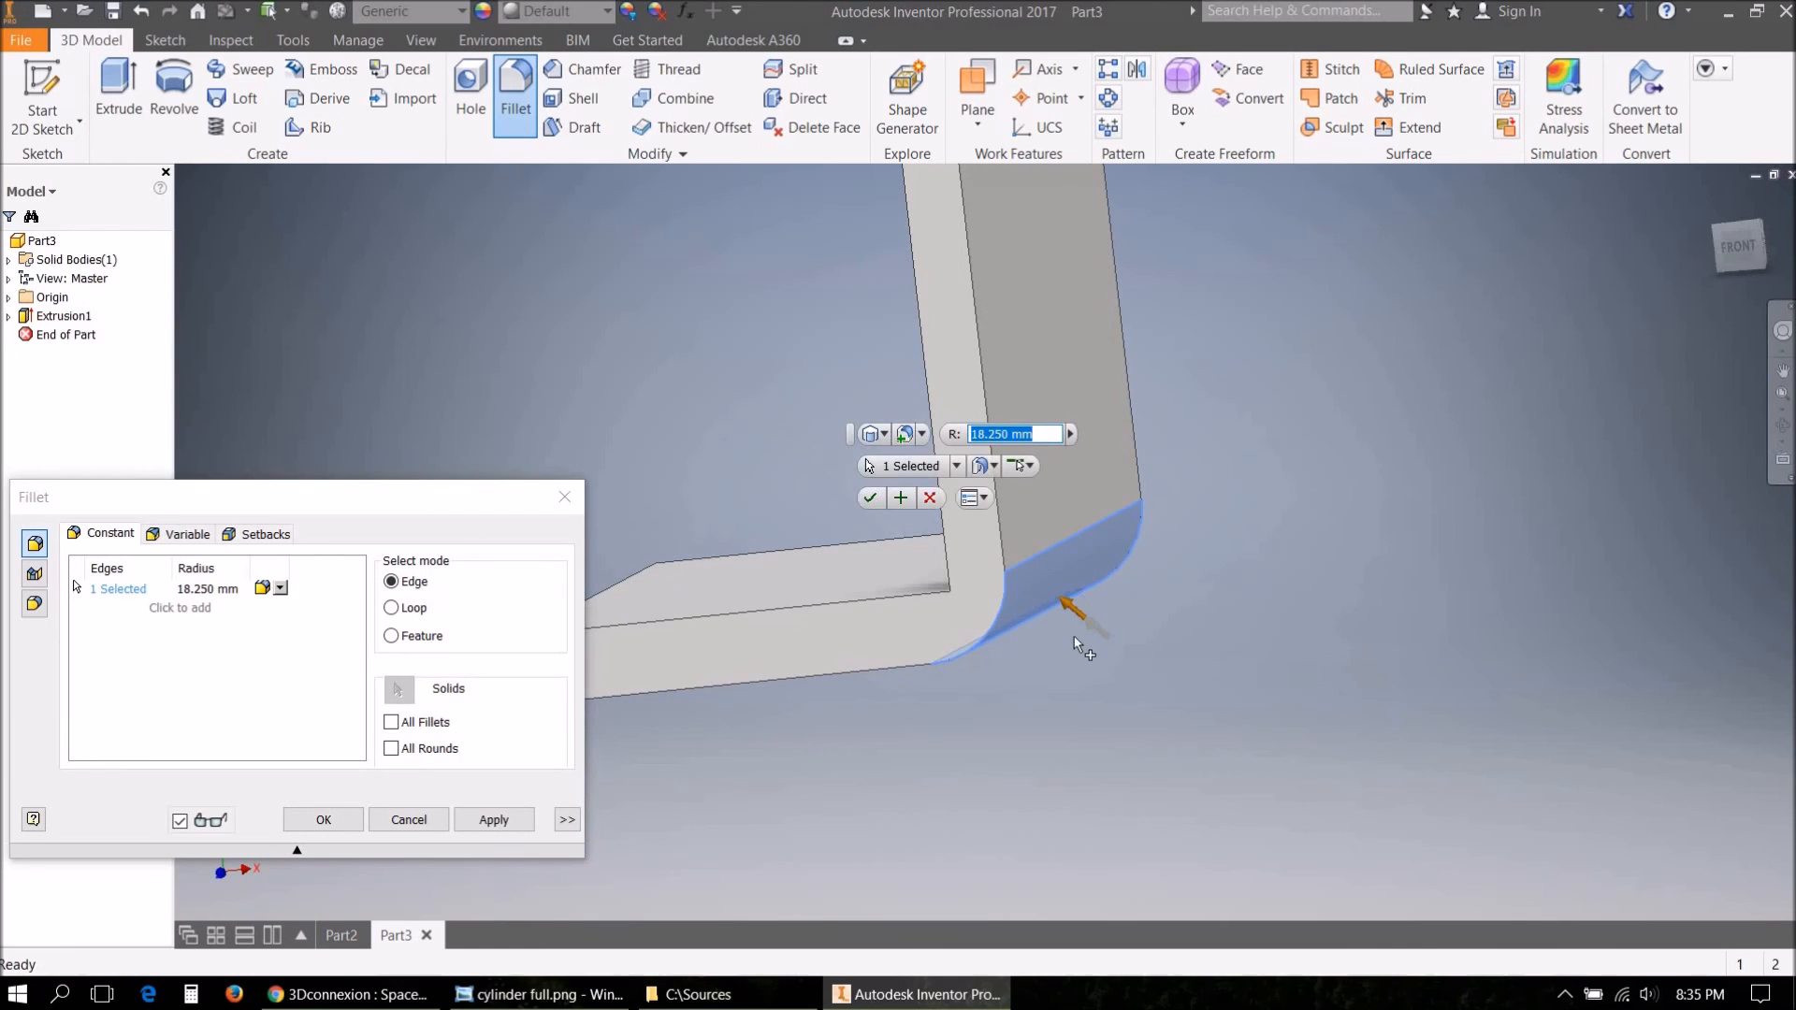
{"action": "left_click", "coordinate": [870, 498]}
Fillet the inner corner edge of the bracket with a radius of 6.5 mm.
{"action": "left_click", "coordinate": [513, 112]}
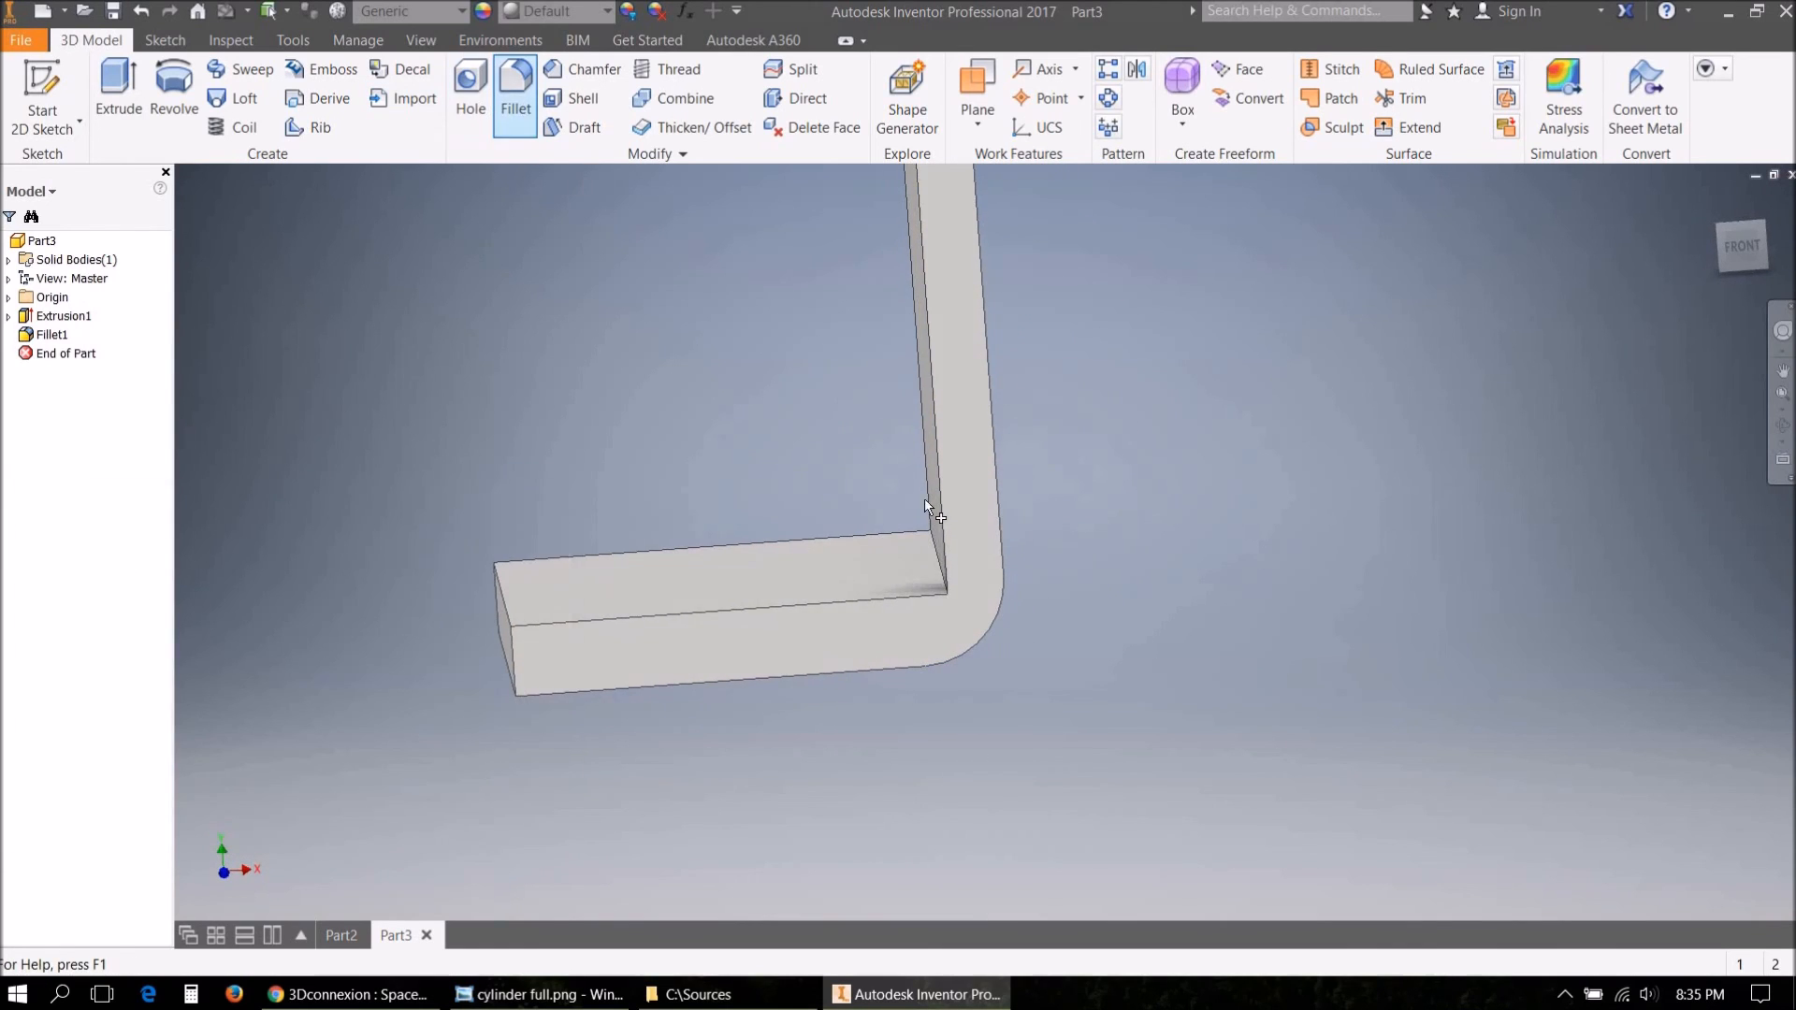
{"action": "left_click", "coordinate": [927, 574]}
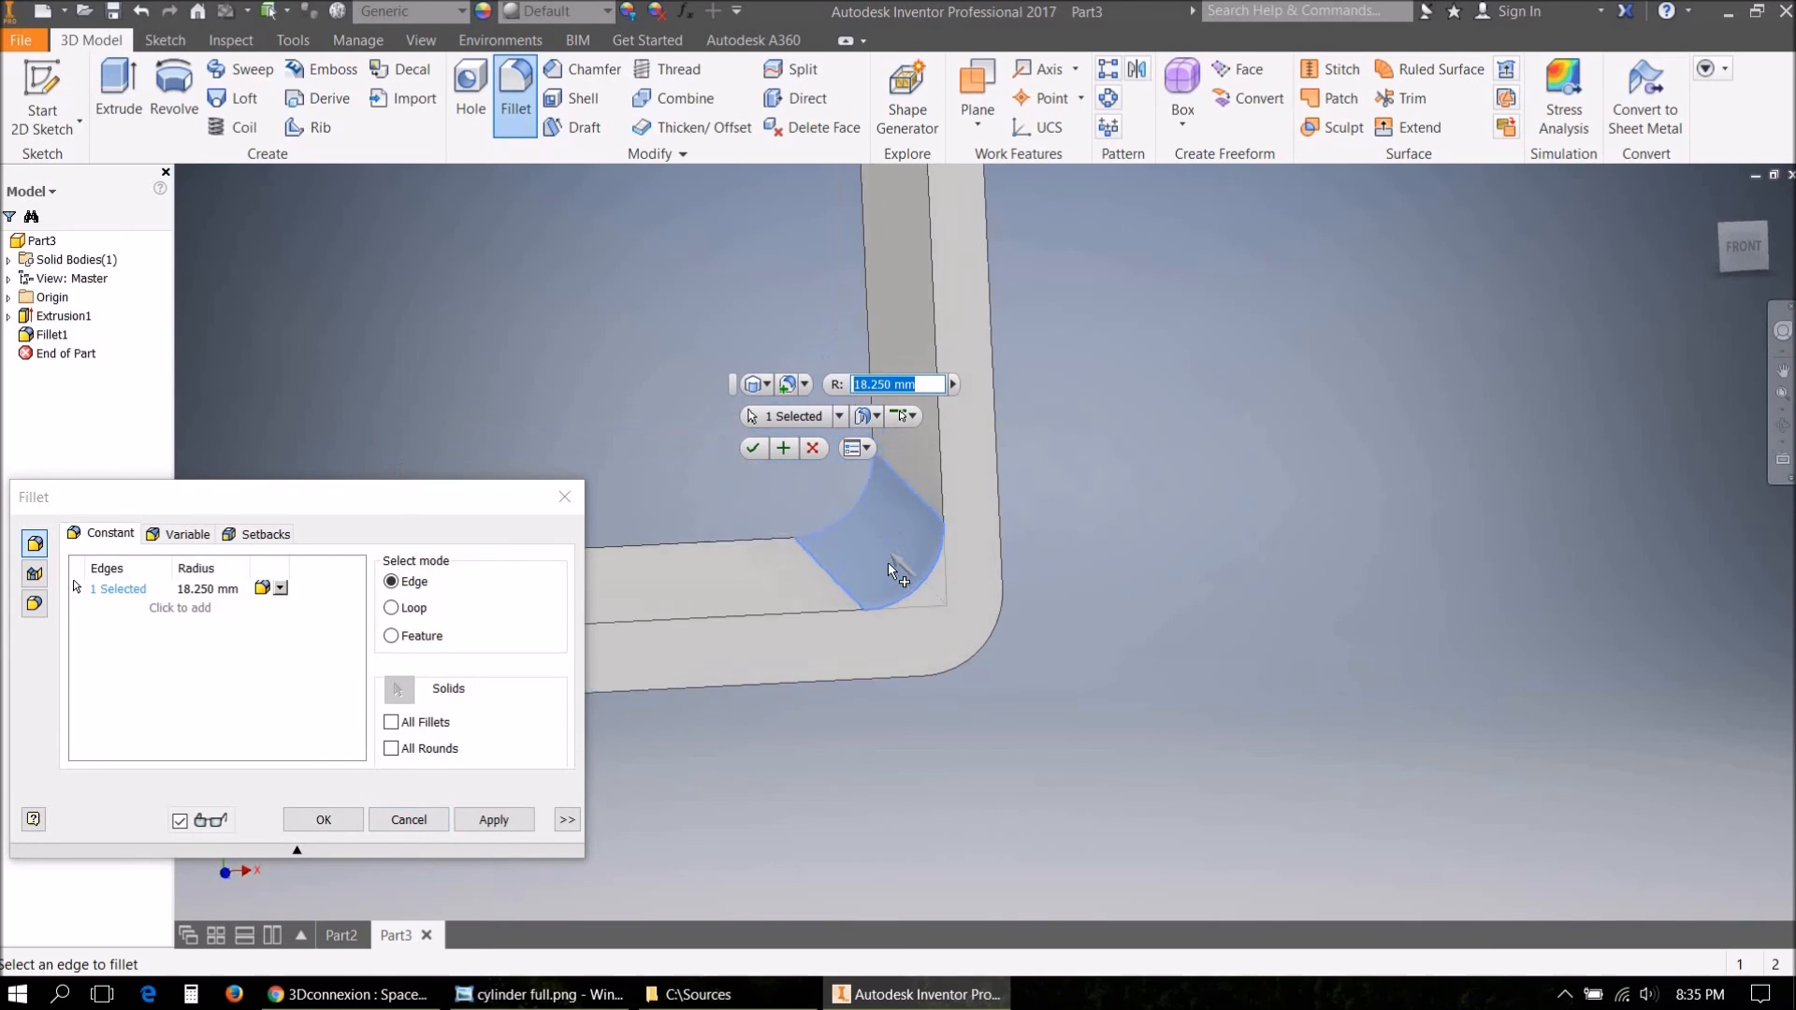
{"action": "left_click_drag", "start_coordinate": [919, 593], "coordinate": [931, 604]}
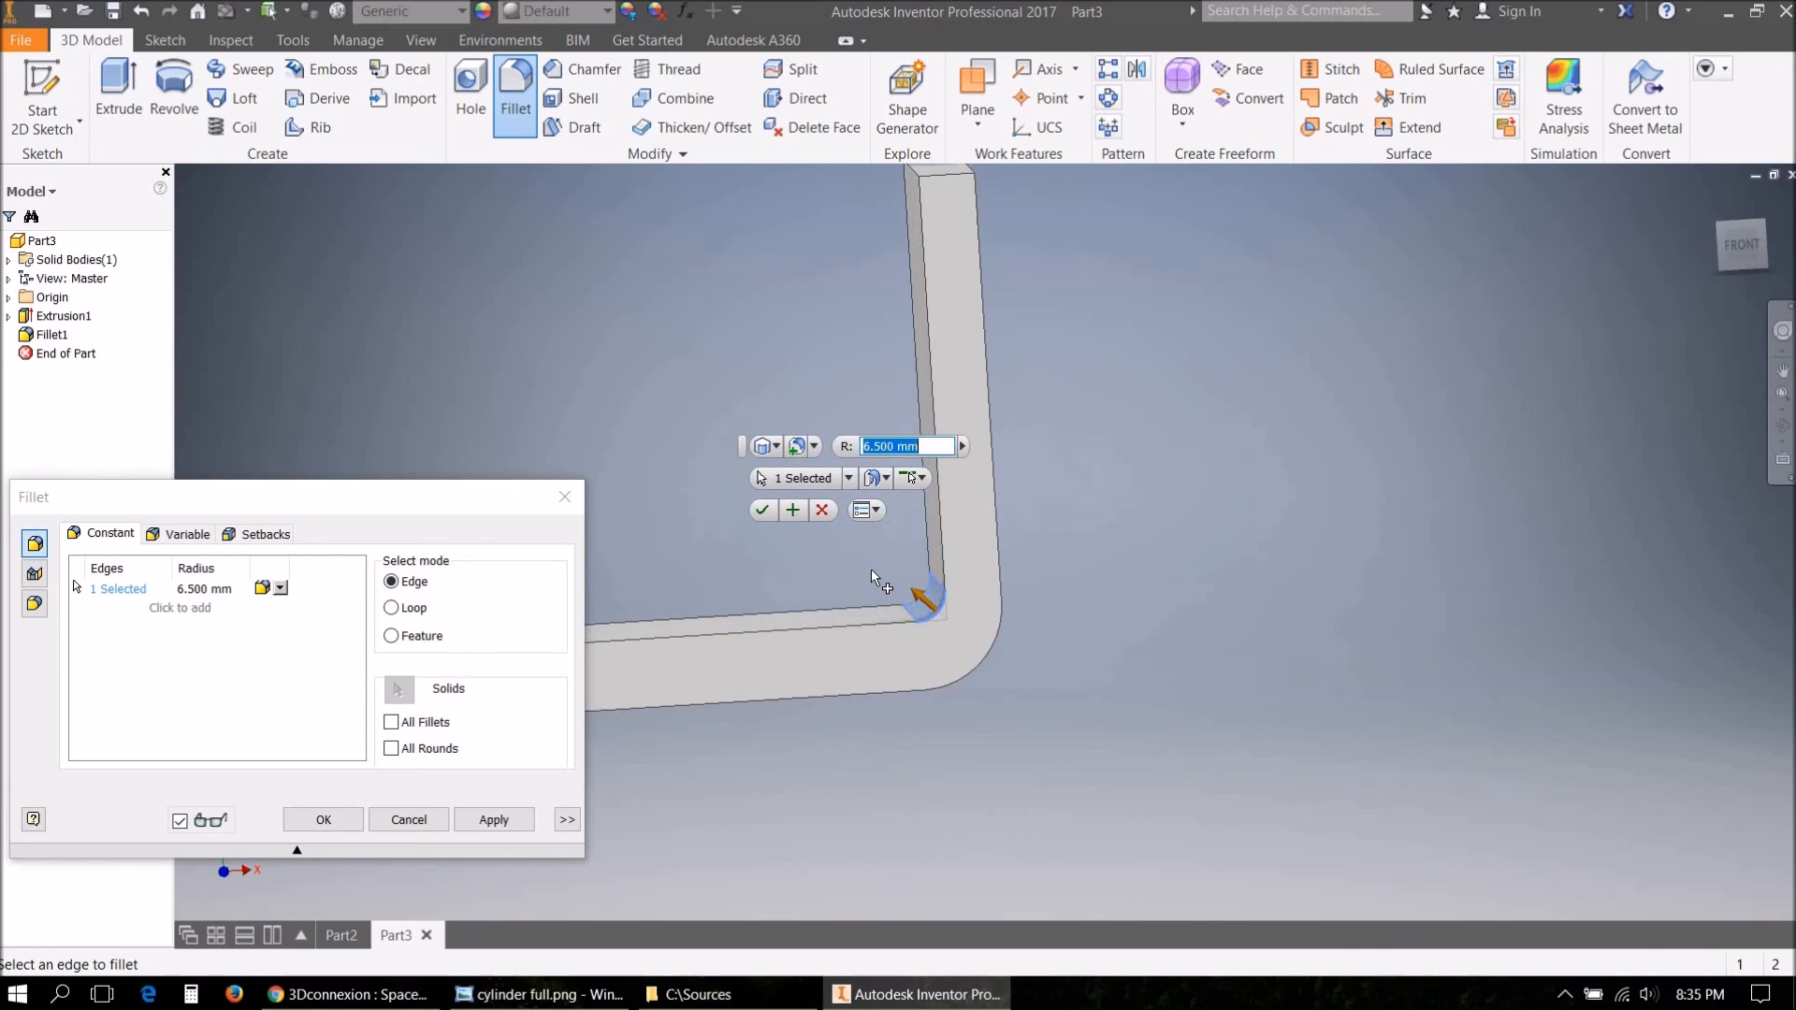
{"action": "left_click", "coordinate": [765, 510]}
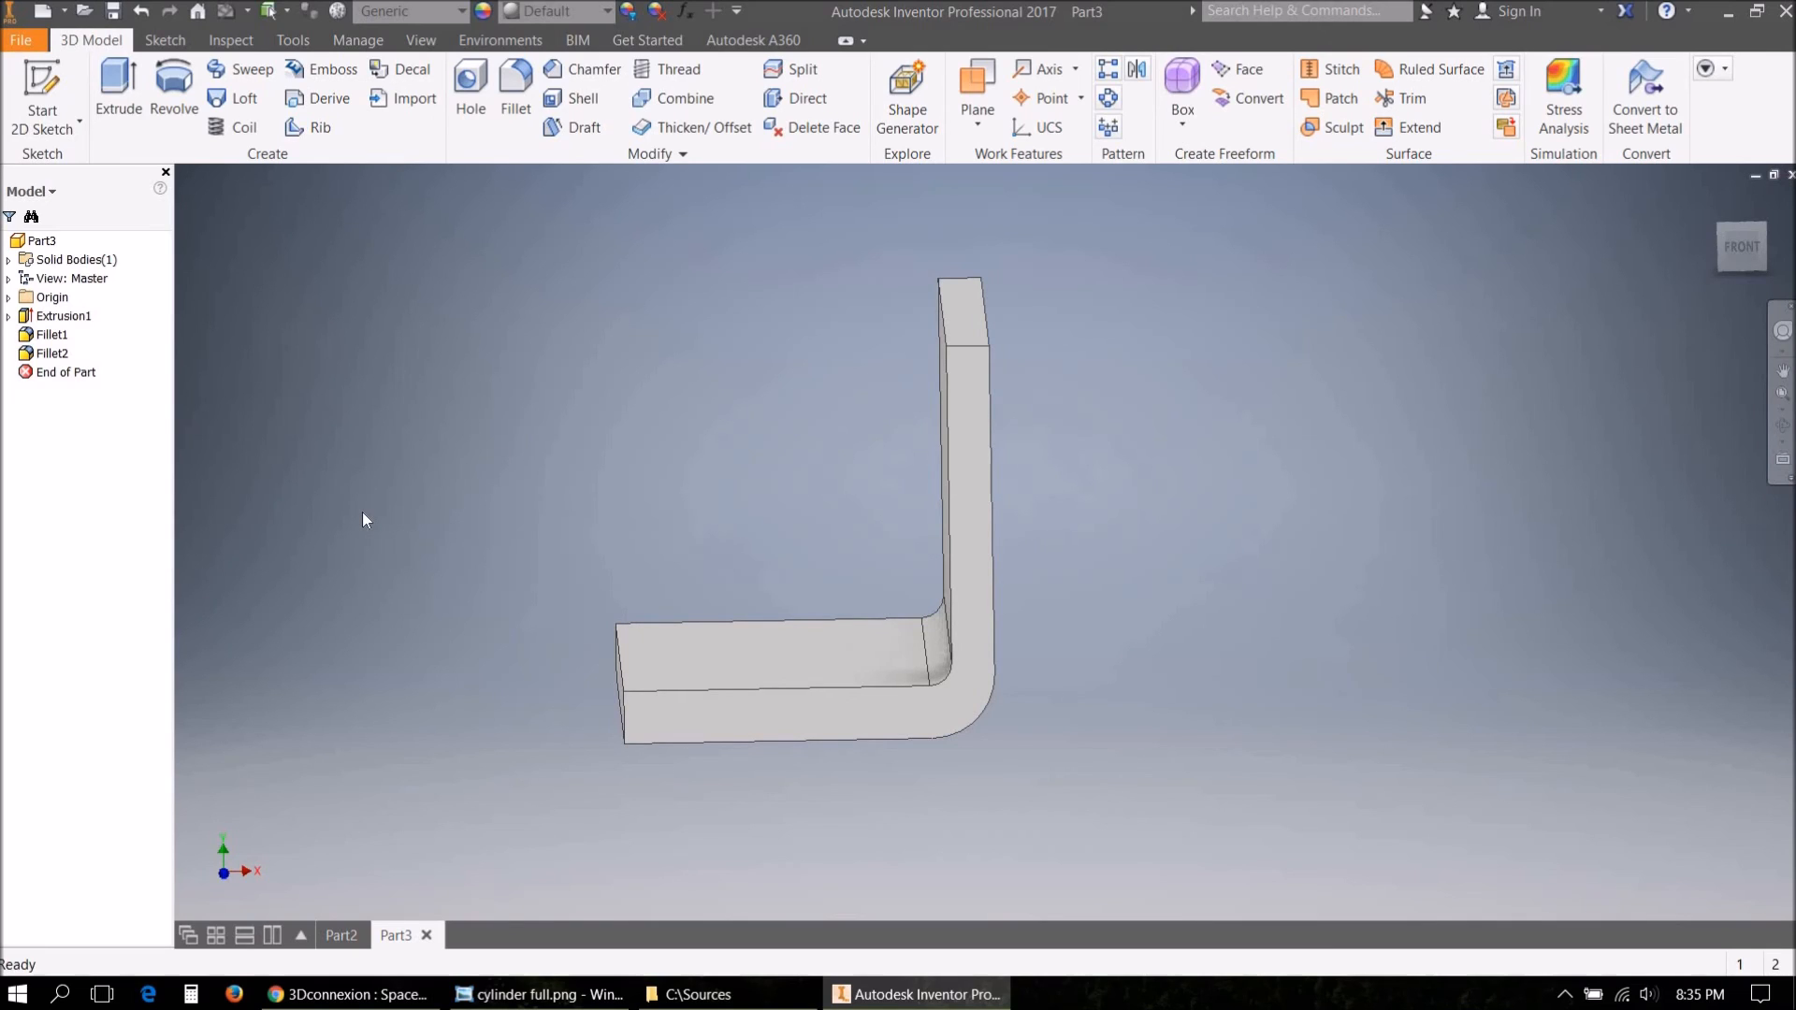
Delete both corner fillets from the bracket so that only the extrusion is left.
{"action": "left_click", "coordinate": [49, 335]}
{"action": "left_click", "coordinate": [62, 359], "text": "ctrl"}
{"action": "right_click", "coordinate": [58, 359]}
{"action": "left_click", "coordinate": [90, 379]}
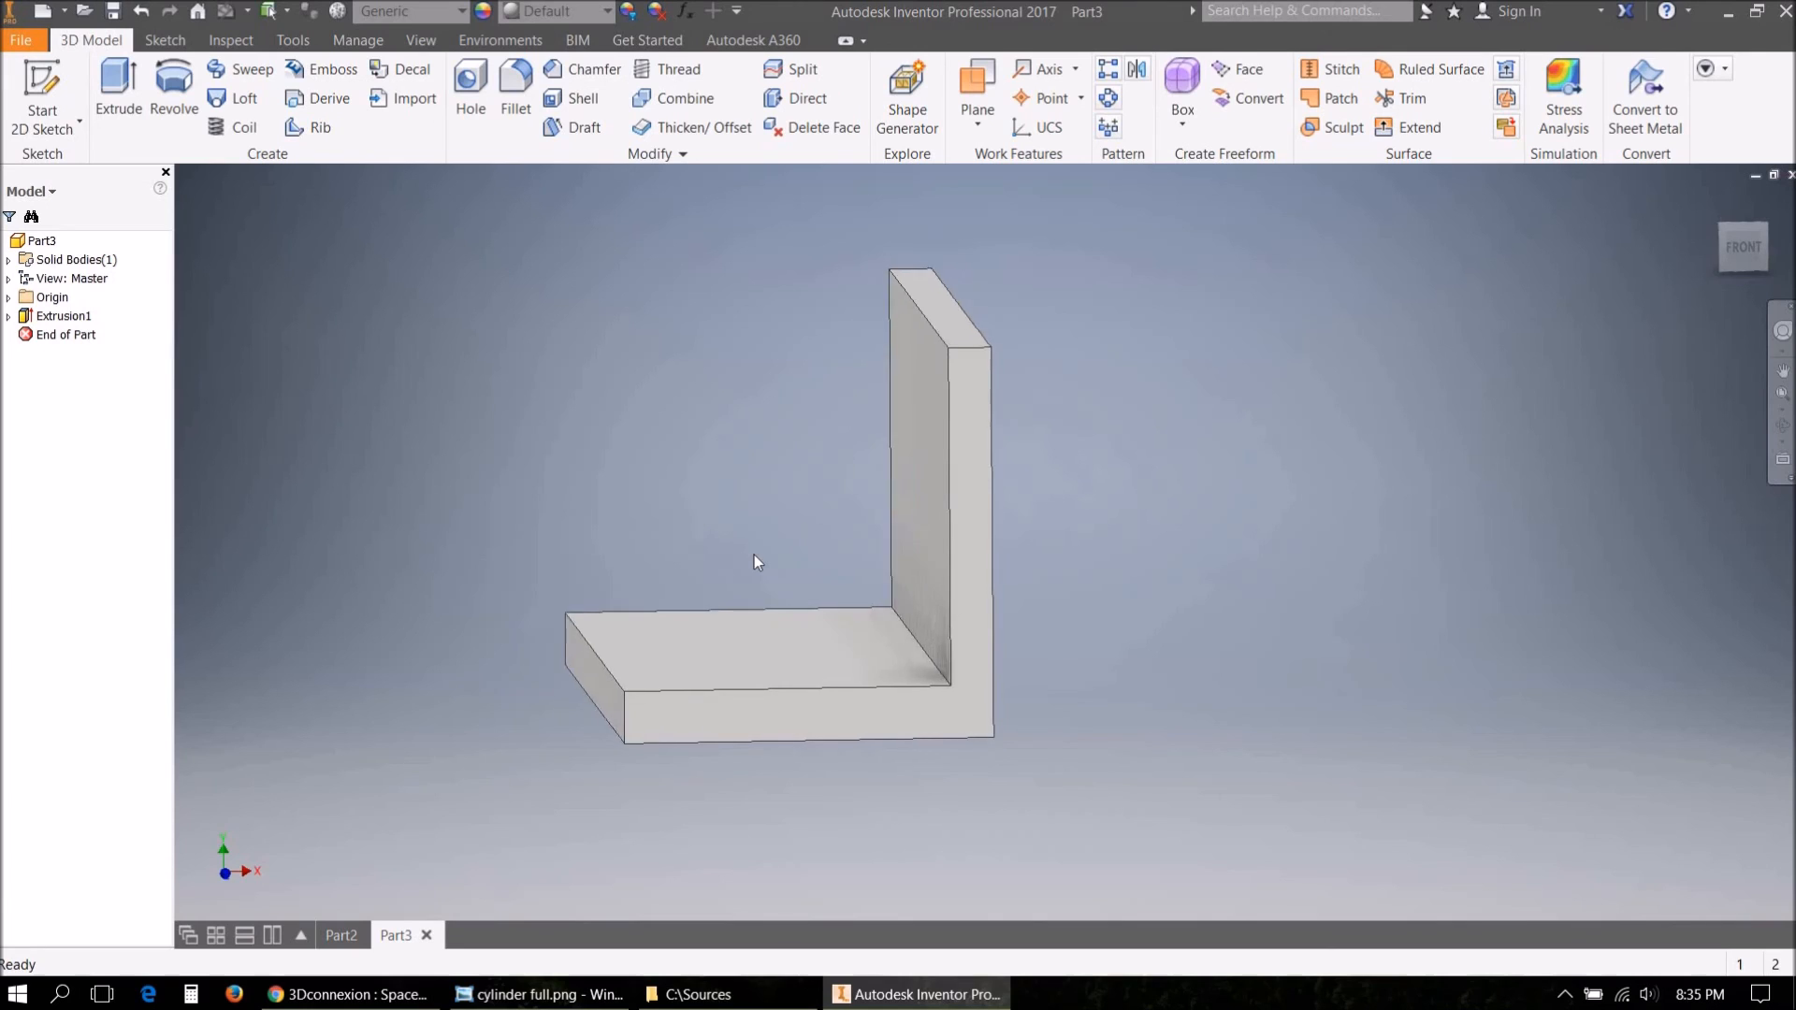
Fillet the bracket's inner corner edge with a 6.5 mm radius, using the smooth (G2) fillet type instead of tangent.
{"action": "left_click", "coordinate": [507, 88]}
{"action": "left_click", "coordinate": [930, 663]}
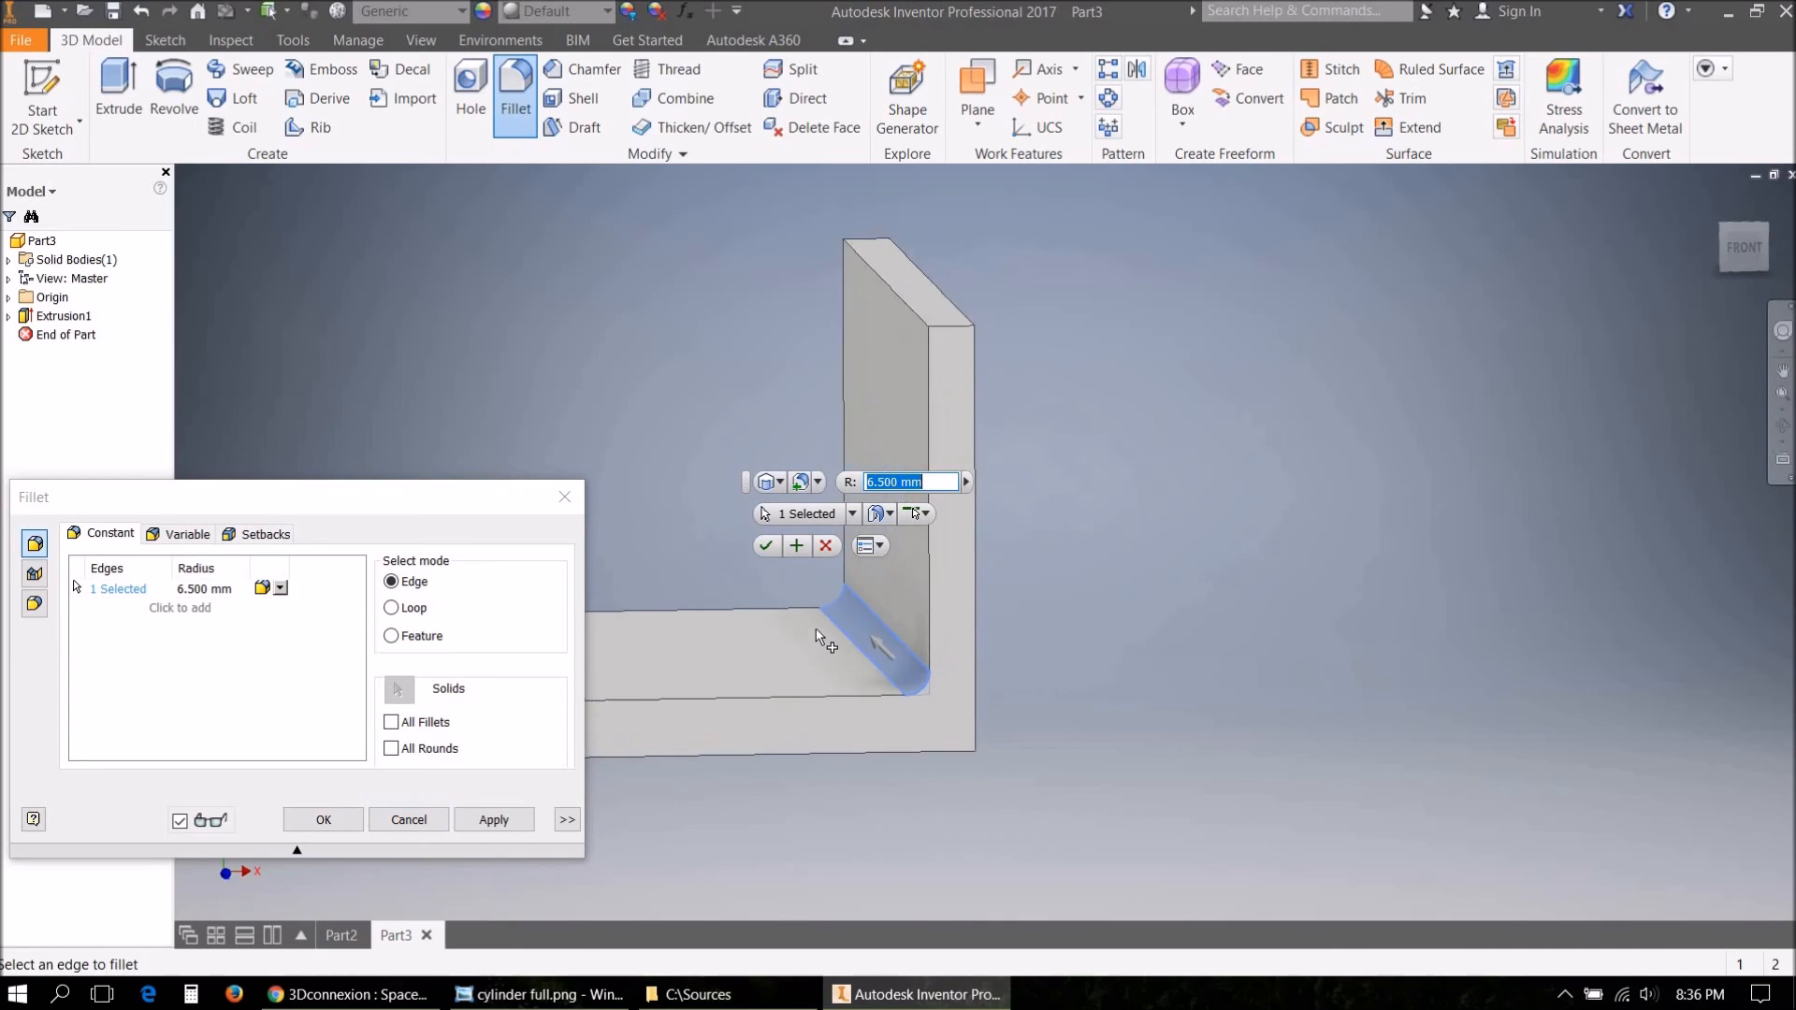
{"action": "left_click", "coordinate": [280, 589]}
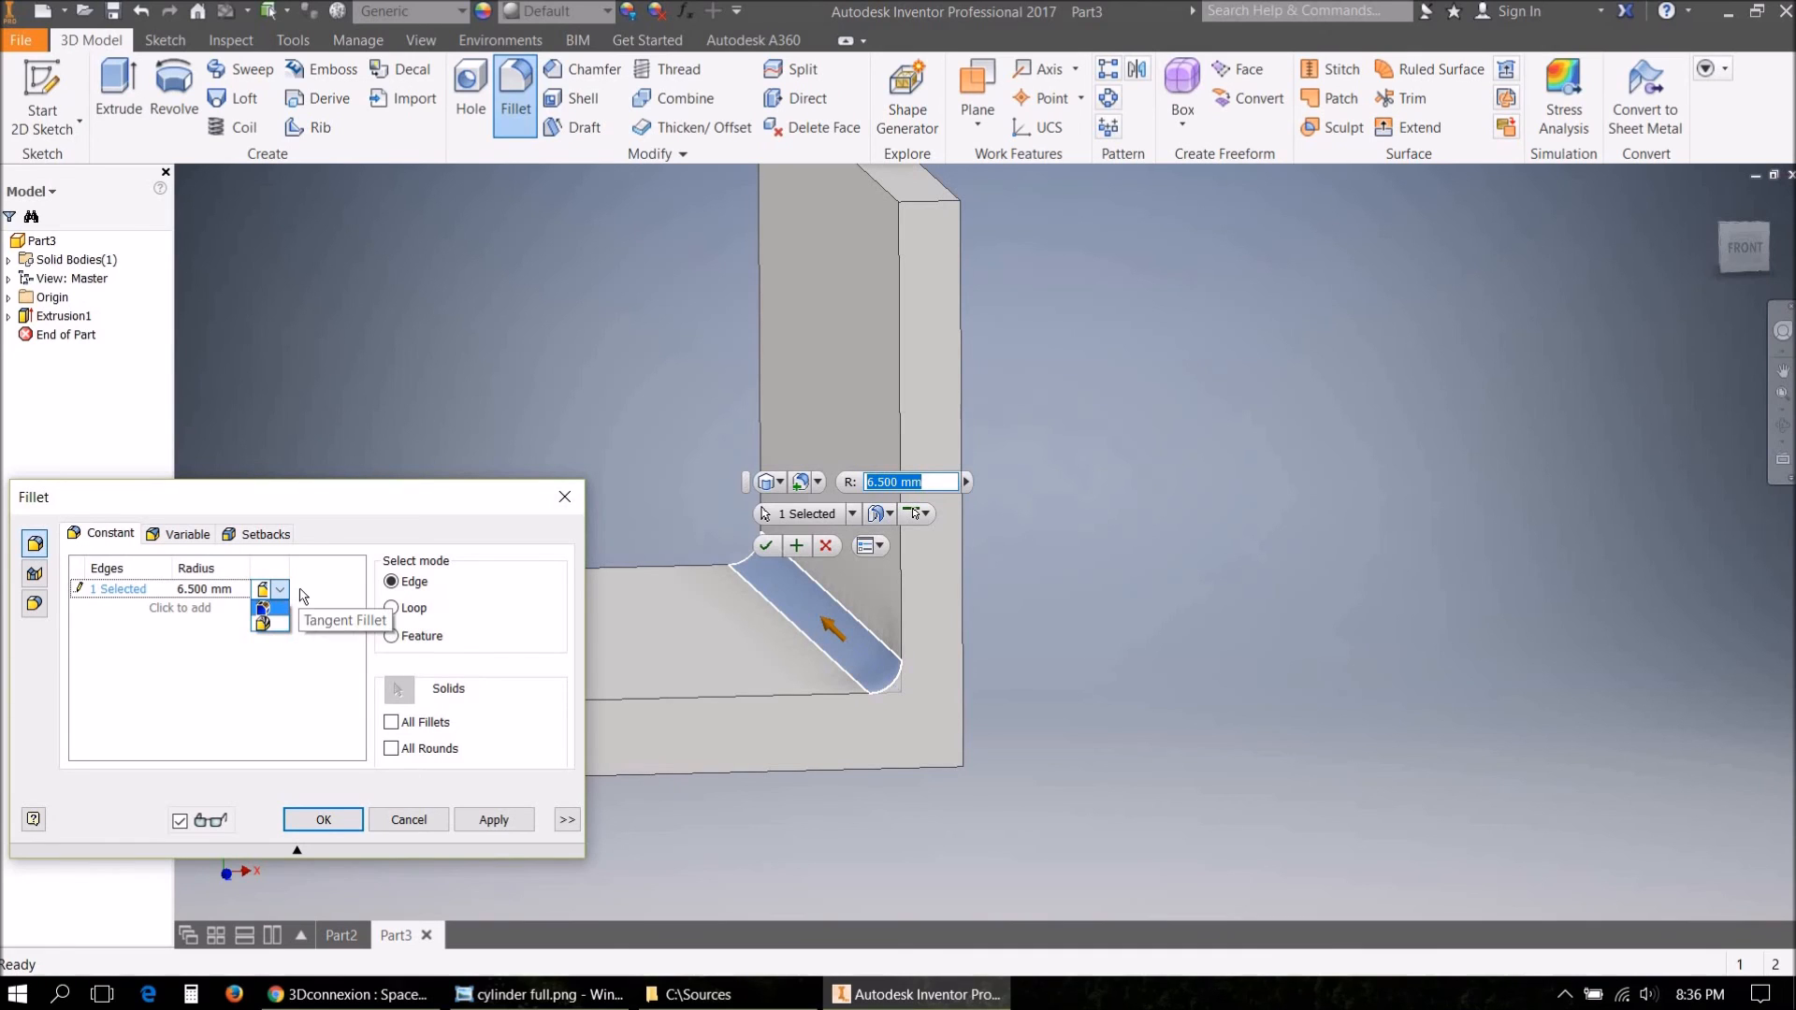
{"action": "left_click", "coordinate": [277, 625]}
{"action": "left_click", "coordinate": [322, 821]}
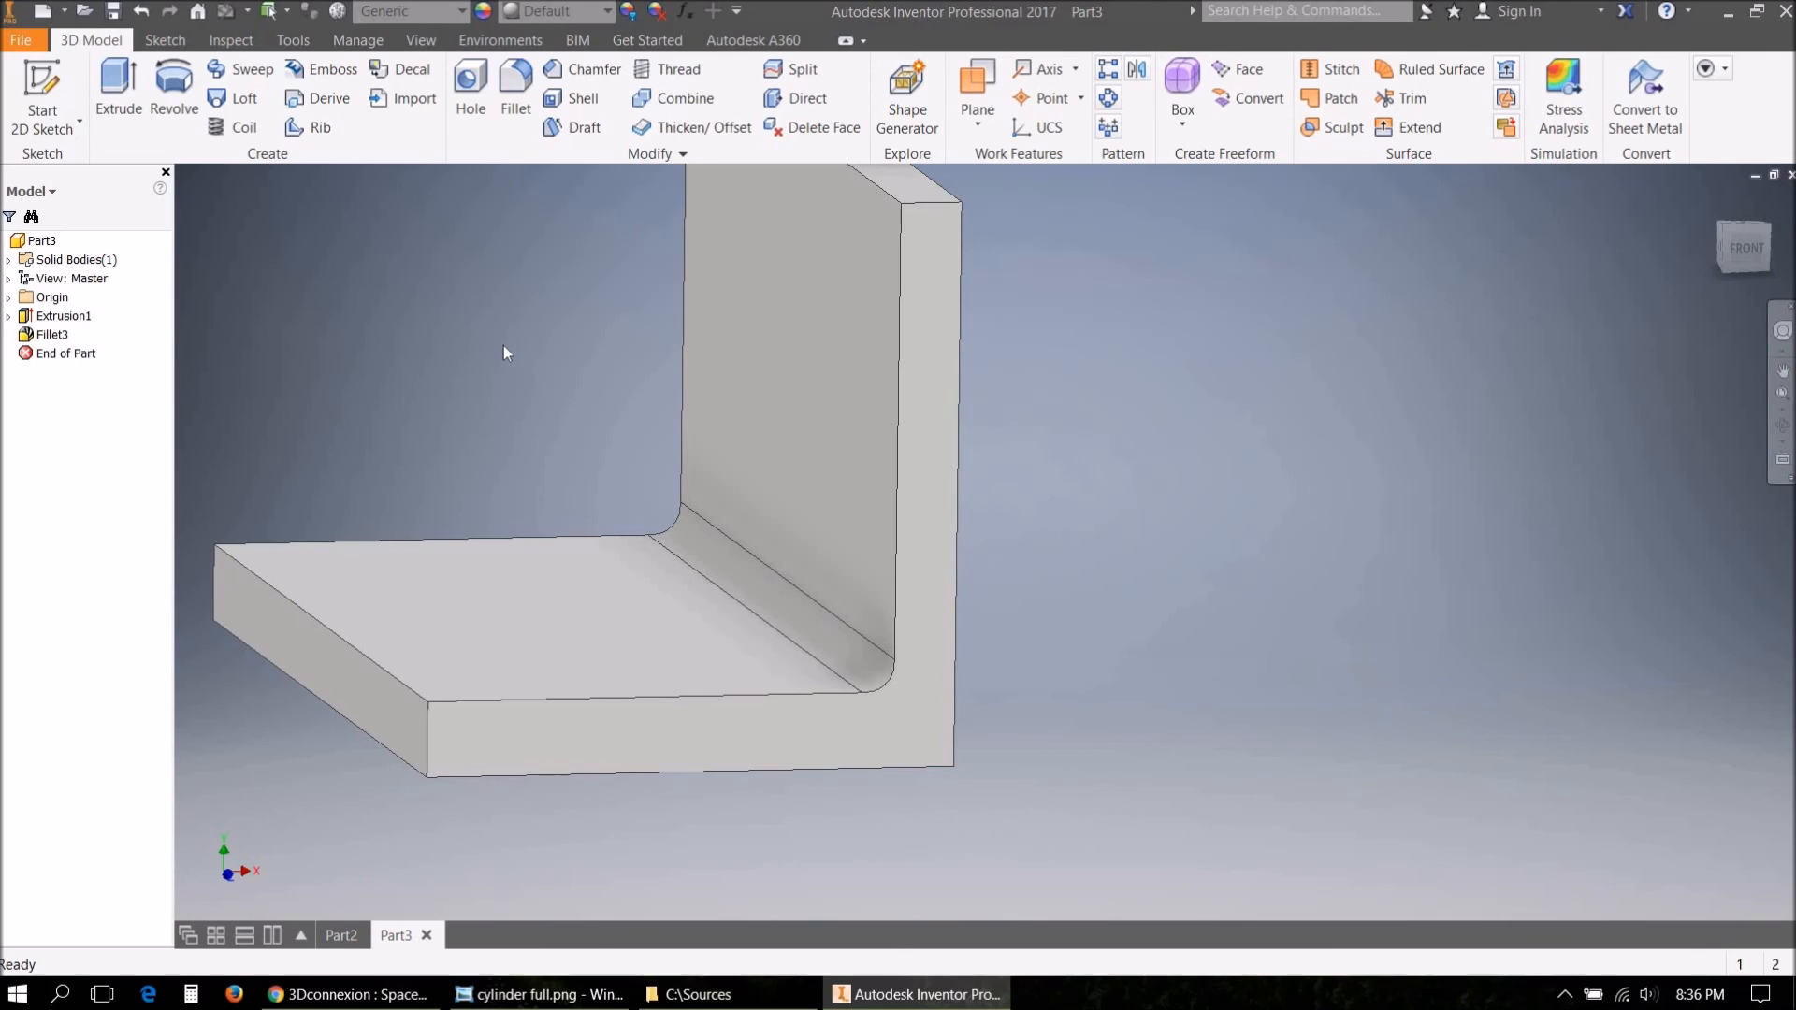
Fillet the bracket's outer corner edge with a radius somewhat larger than 6.5 mm.
{"action": "left_click", "coordinate": [516, 111]}
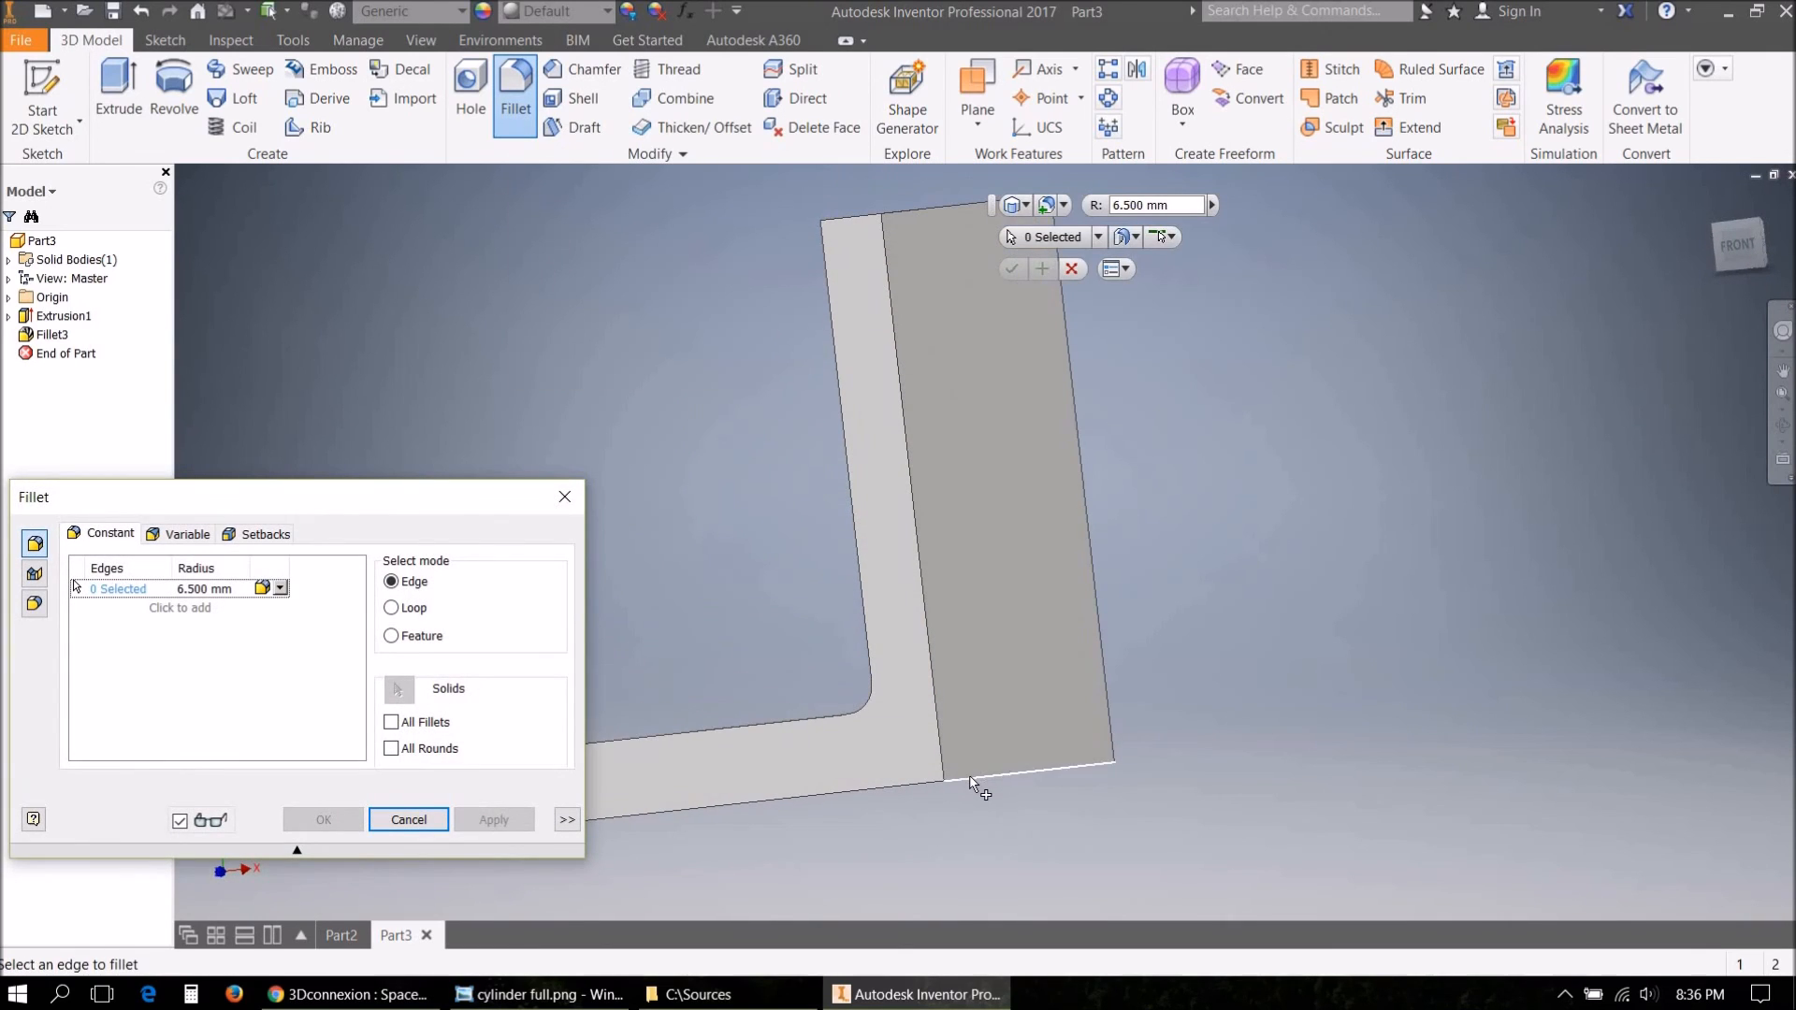
{"action": "left_click", "coordinate": [969, 773]}
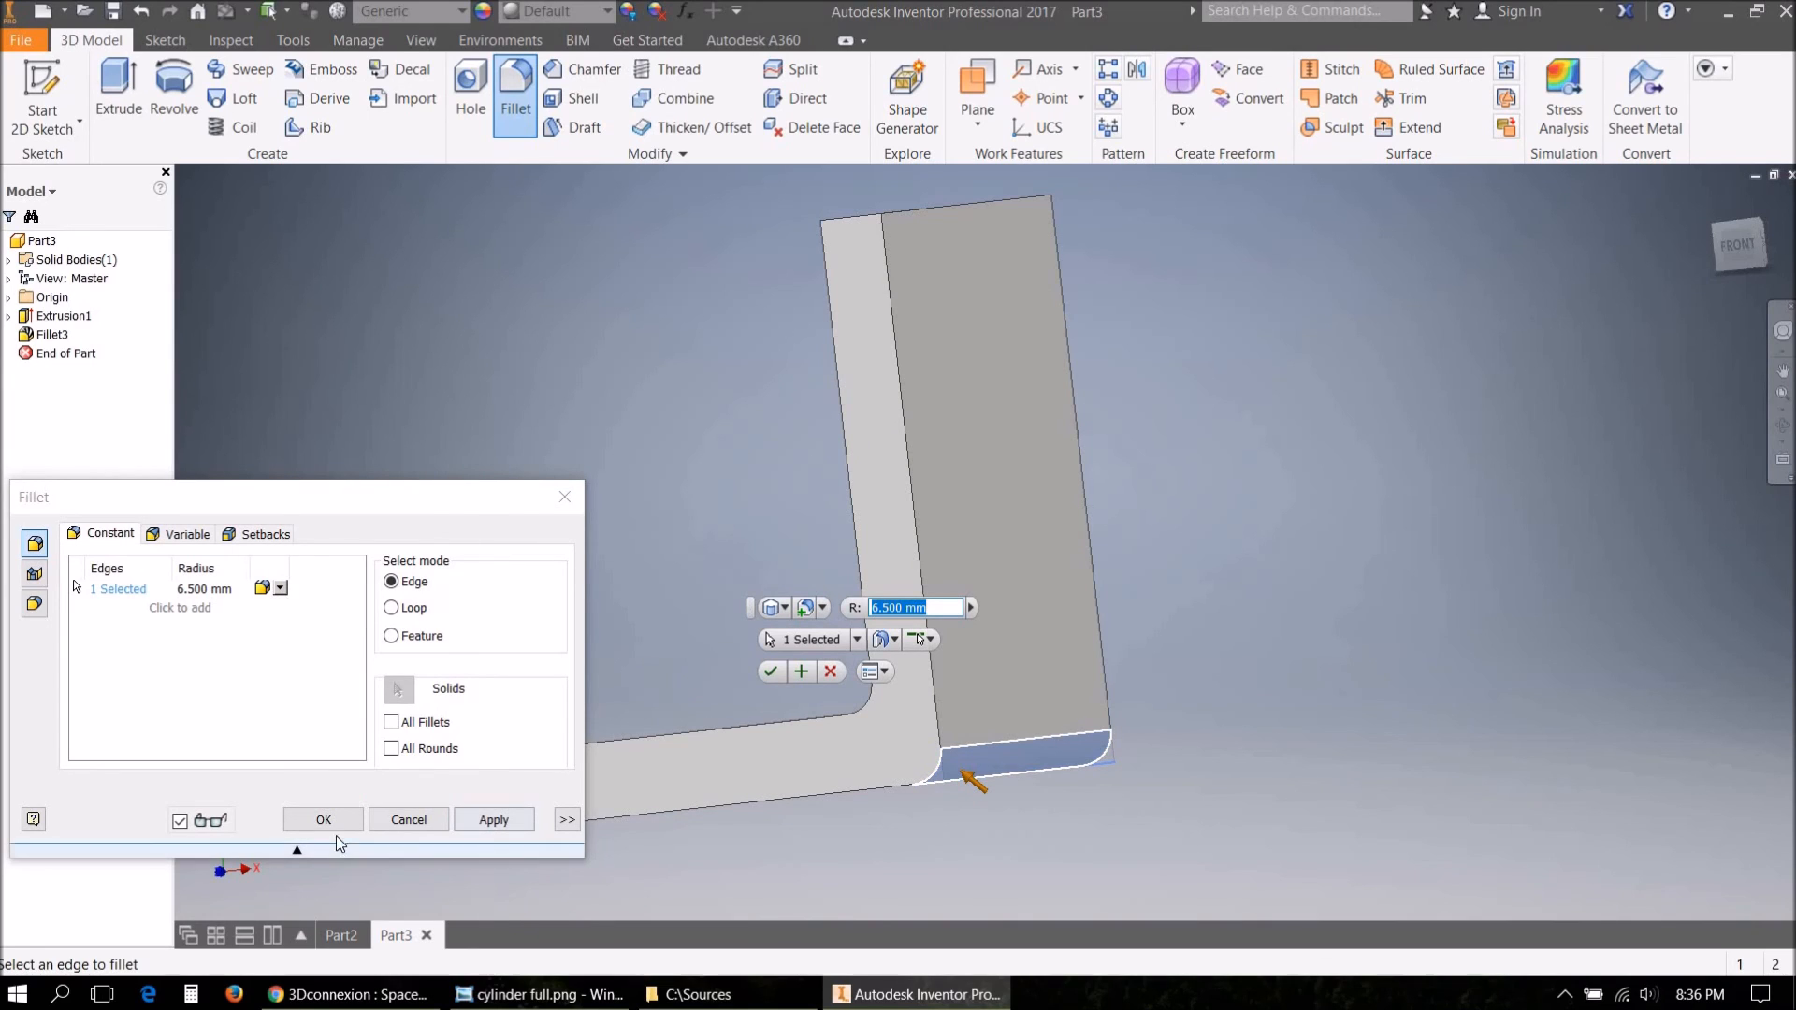
{"action": "left_click_drag", "start_coordinate": [968, 776], "coordinate": [954, 771]}
{"action": "left_click", "coordinate": [327, 819]}
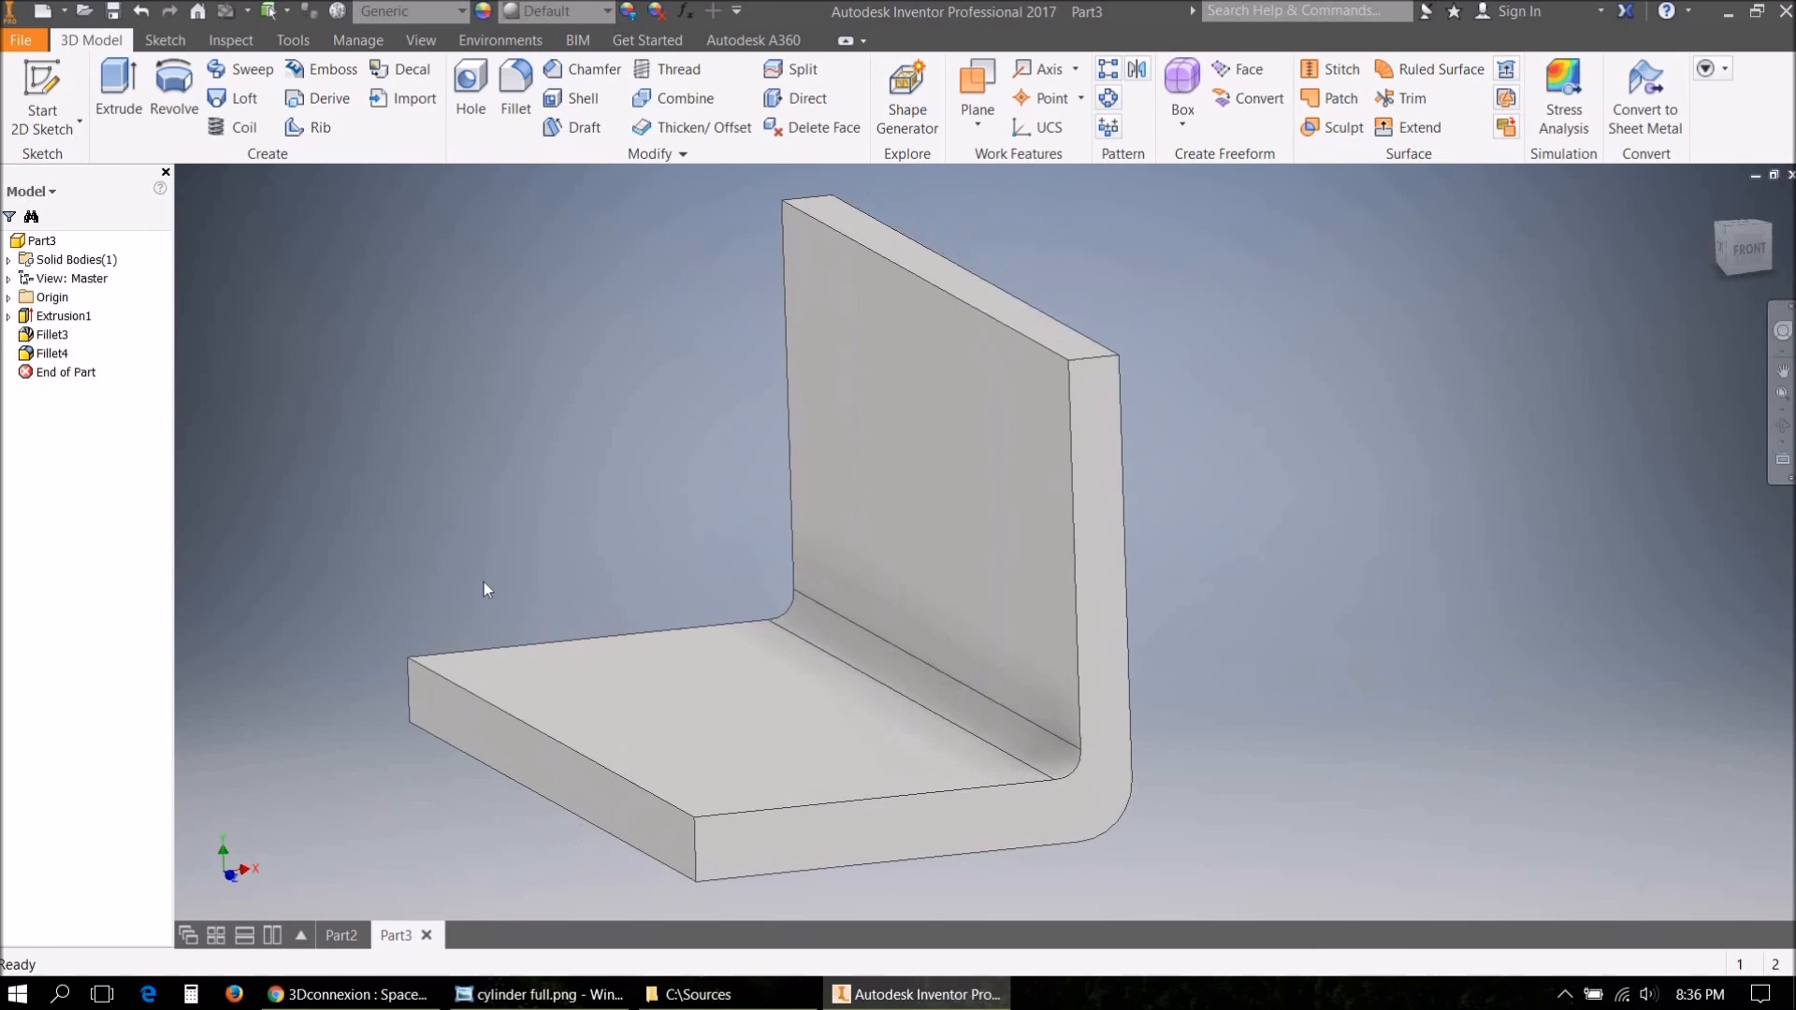
Display the bracket in the Realistic visual style.
{"action": "left_click", "coordinate": [421, 41]}
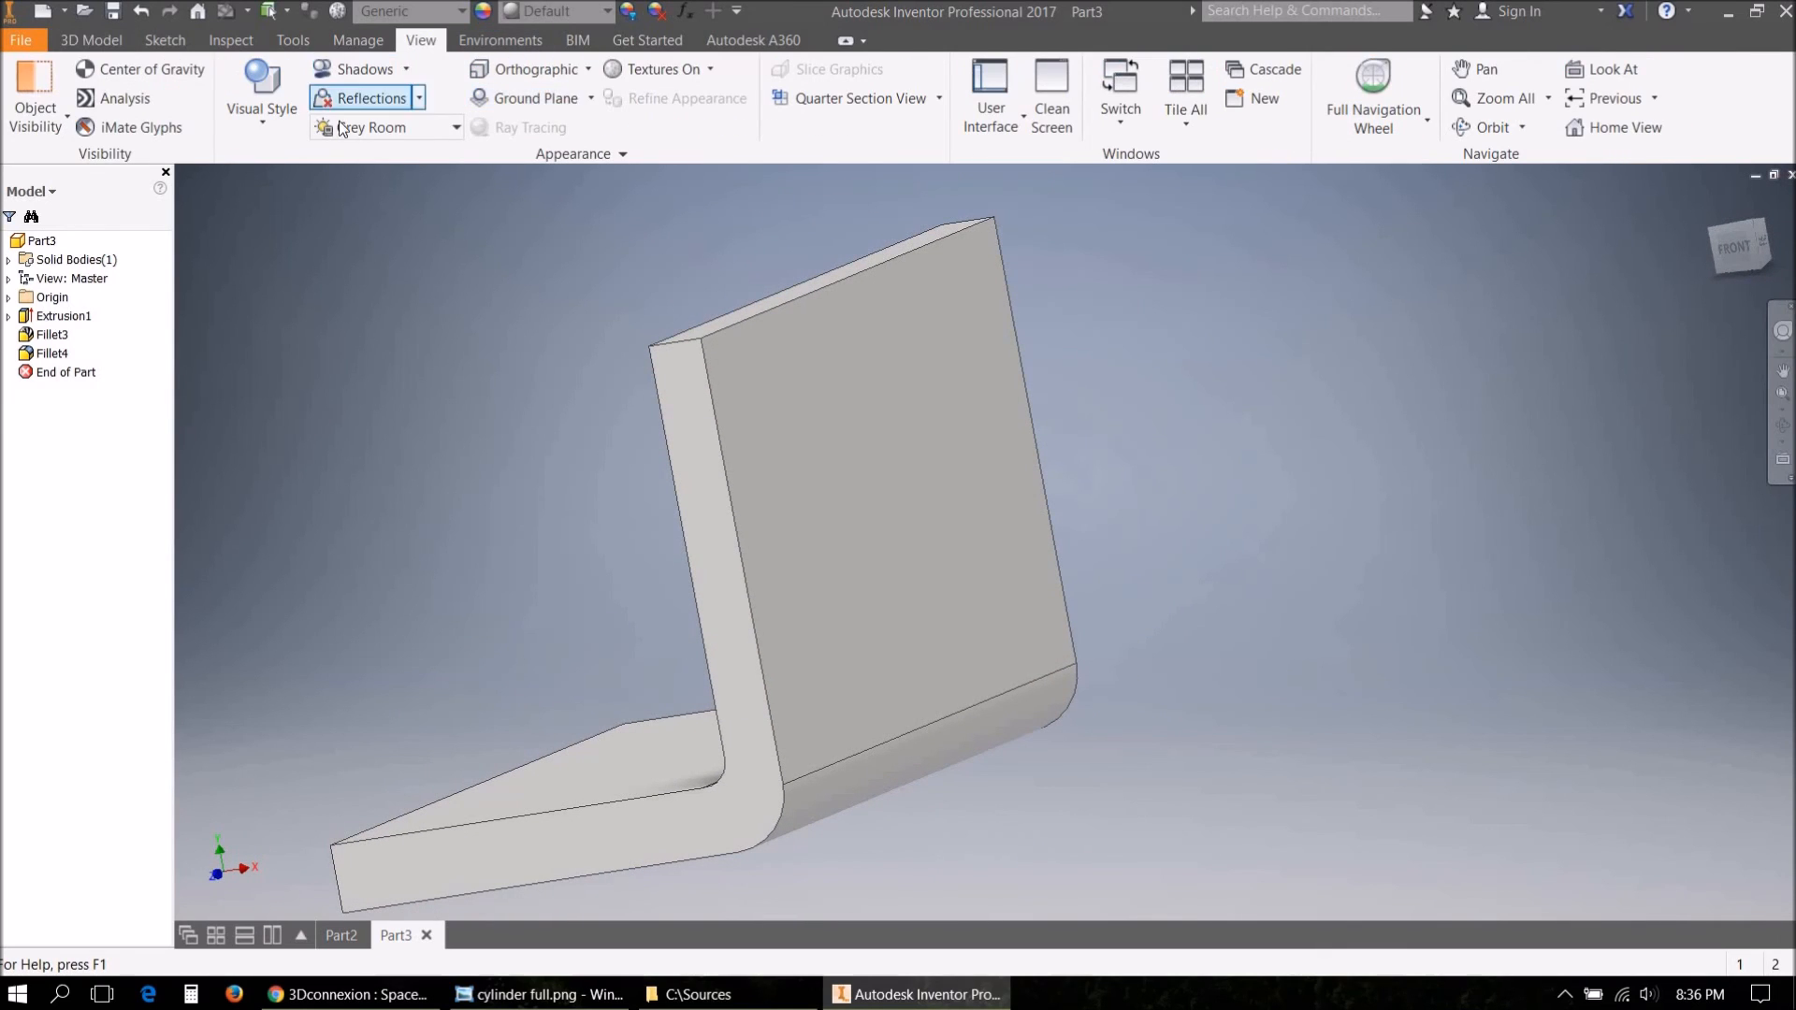
{"action": "left_click", "coordinate": [283, 134]}
{"action": "left_click", "coordinate": [301, 161]}
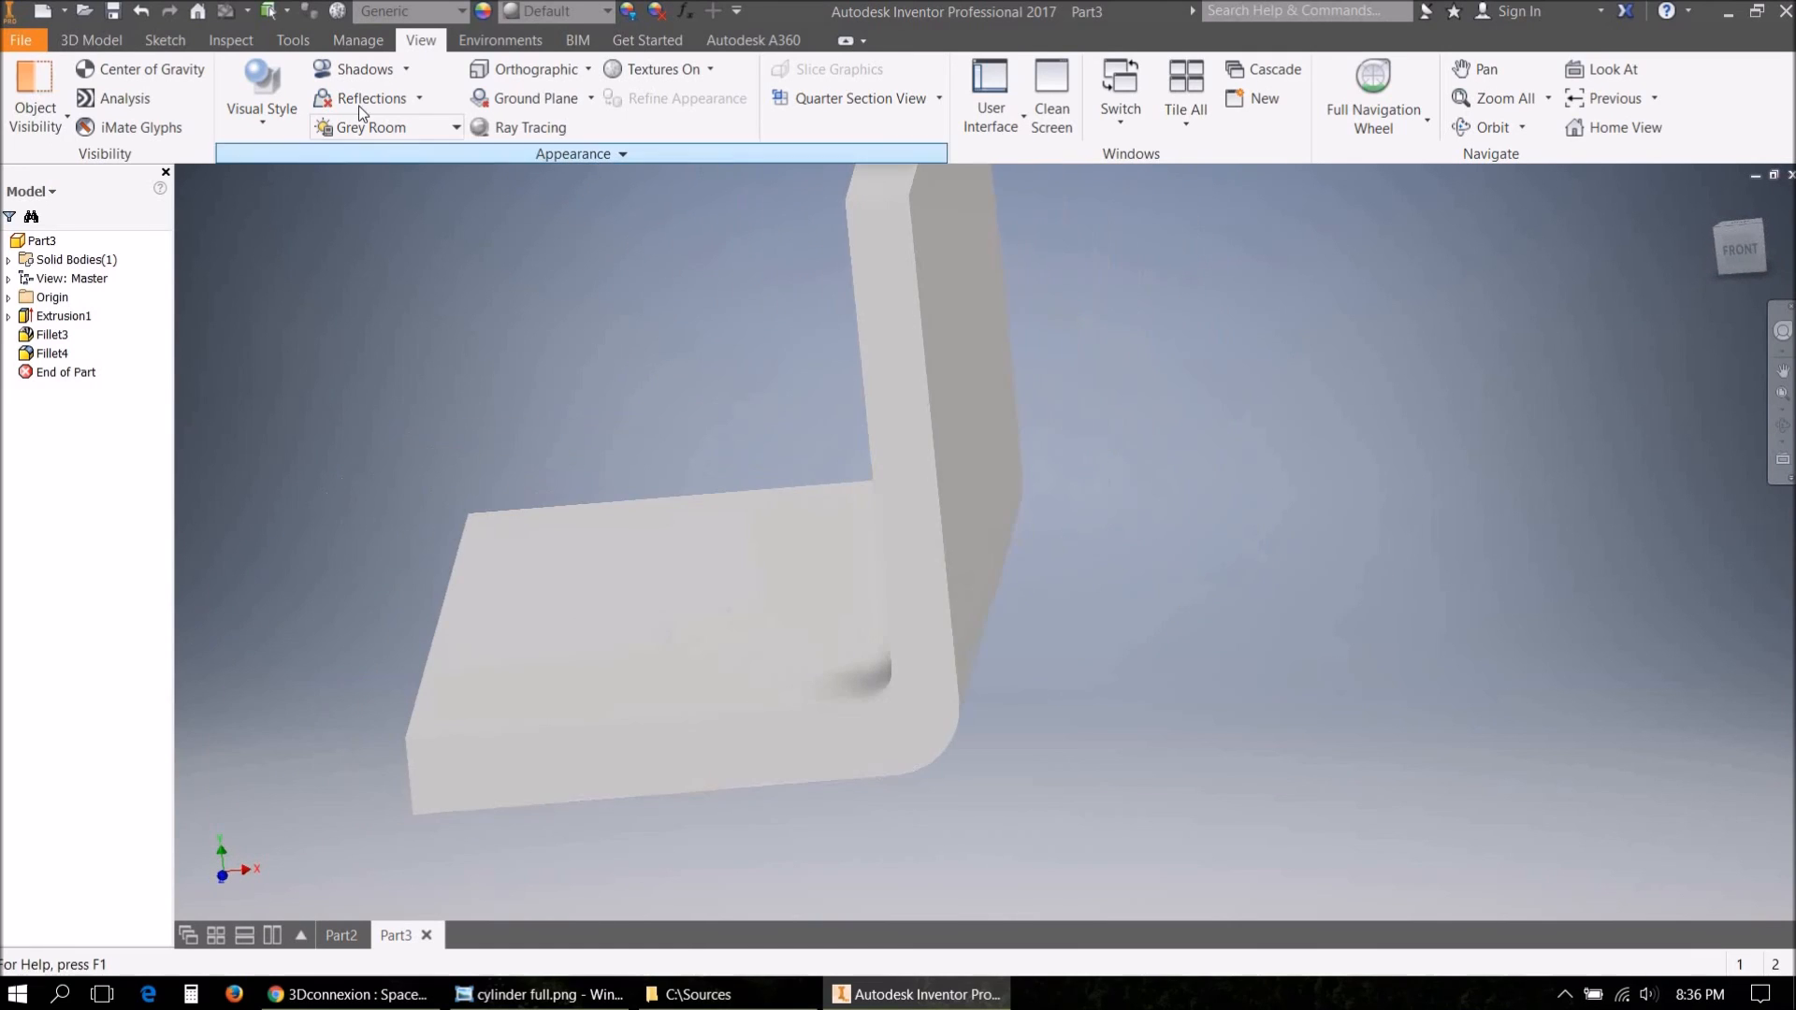
Display the bracket in the Shaded with Edges visual style and delete both corner fillets.
{"action": "left_click", "coordinate": [279, 135]}
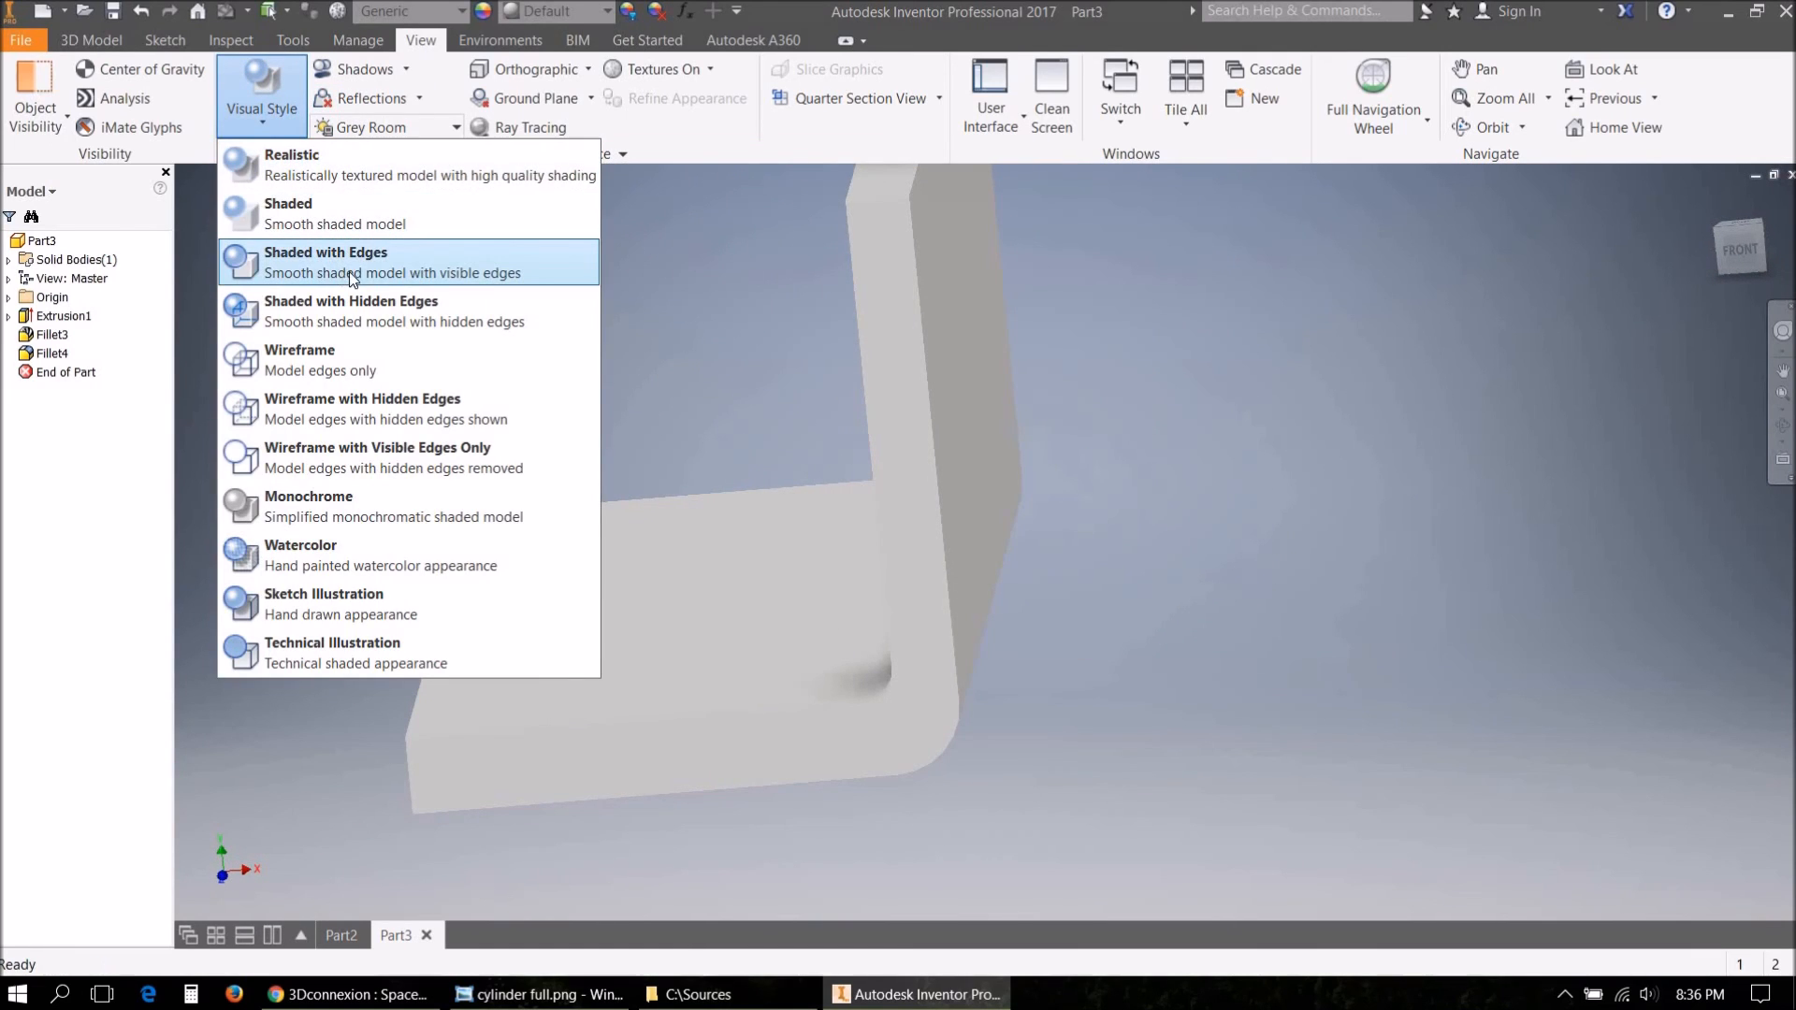
{"action": "left_click", "coordinate": [381, 273]}
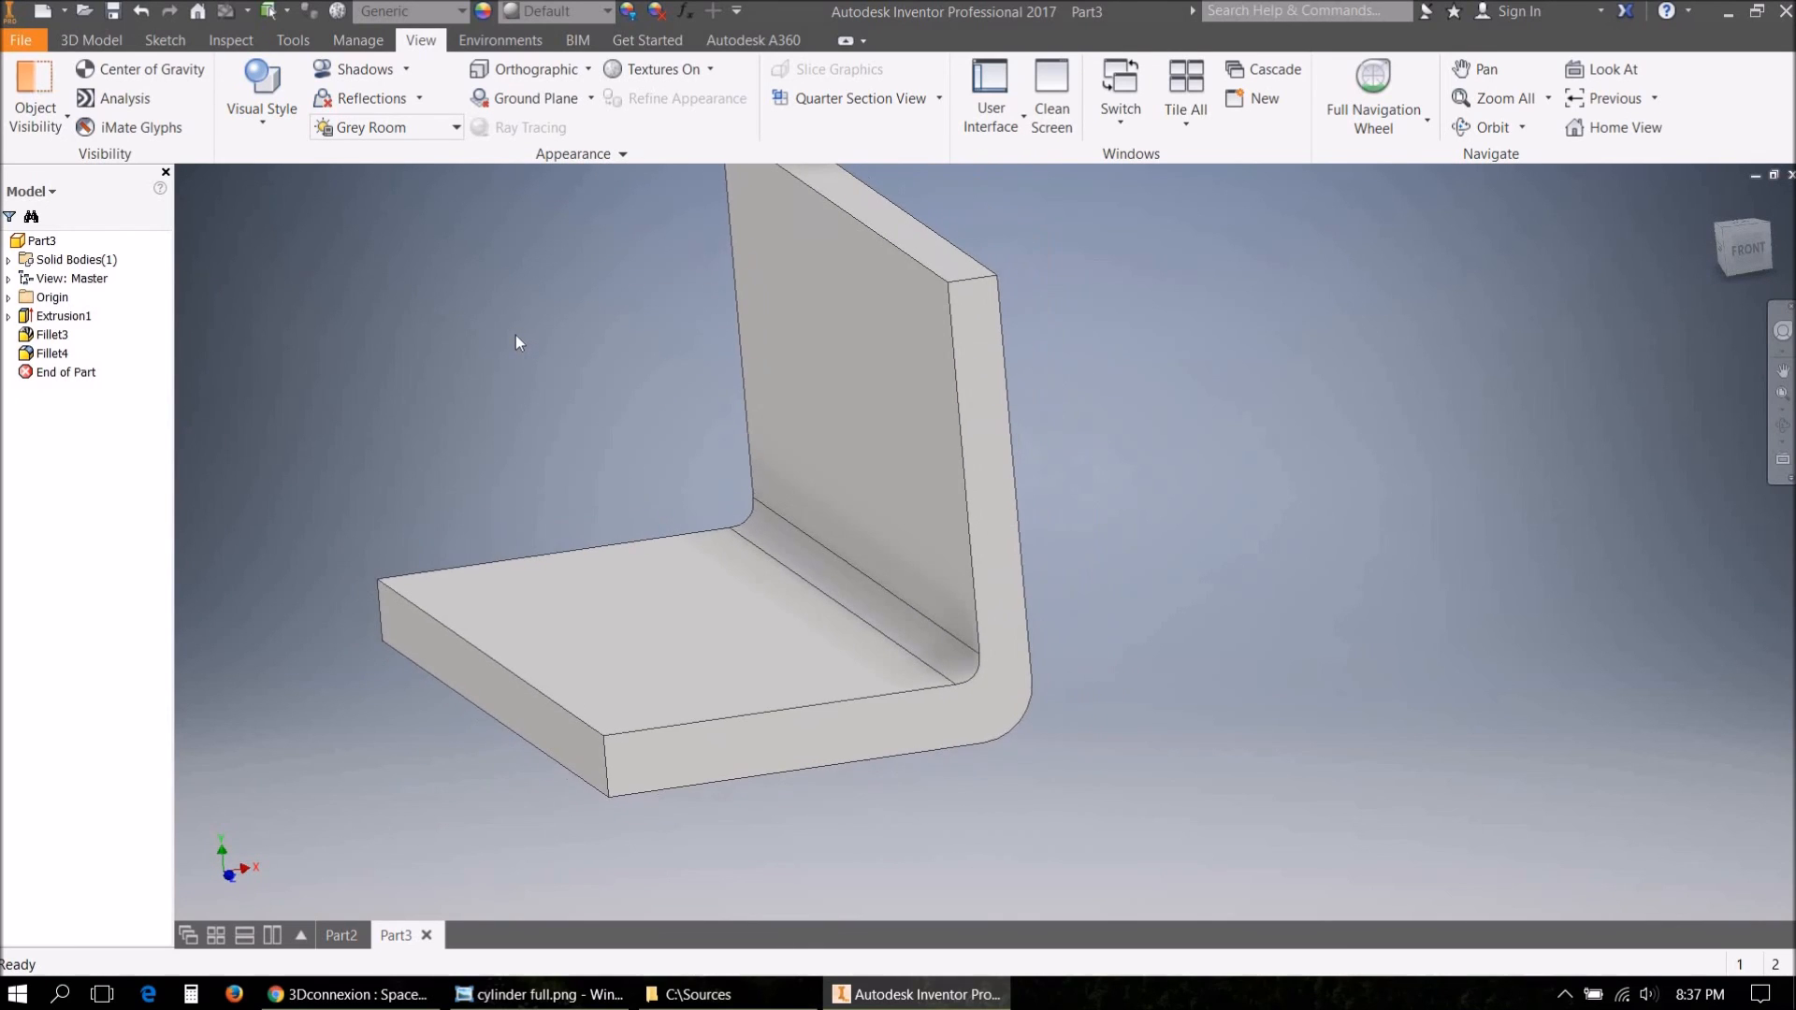
{"action": "left_click", "coordinate": [51, 334]}
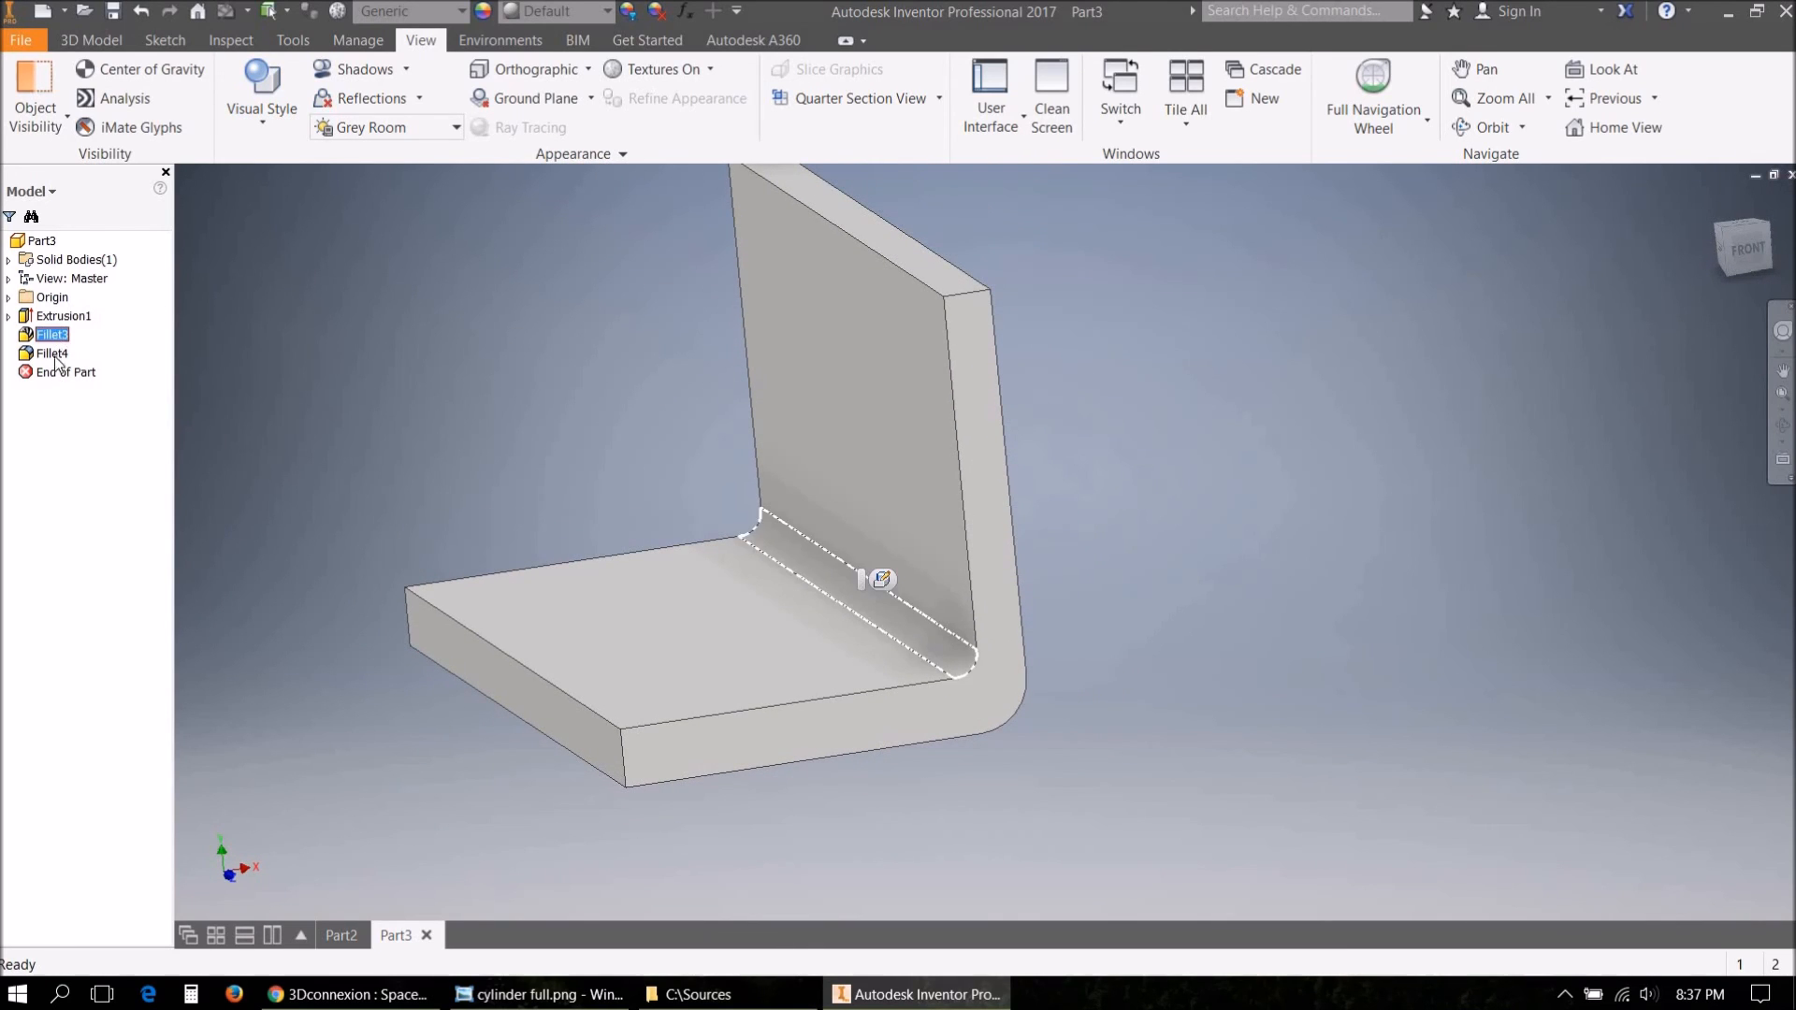
{"action": "right_click", "coordinate": [63, 354]}
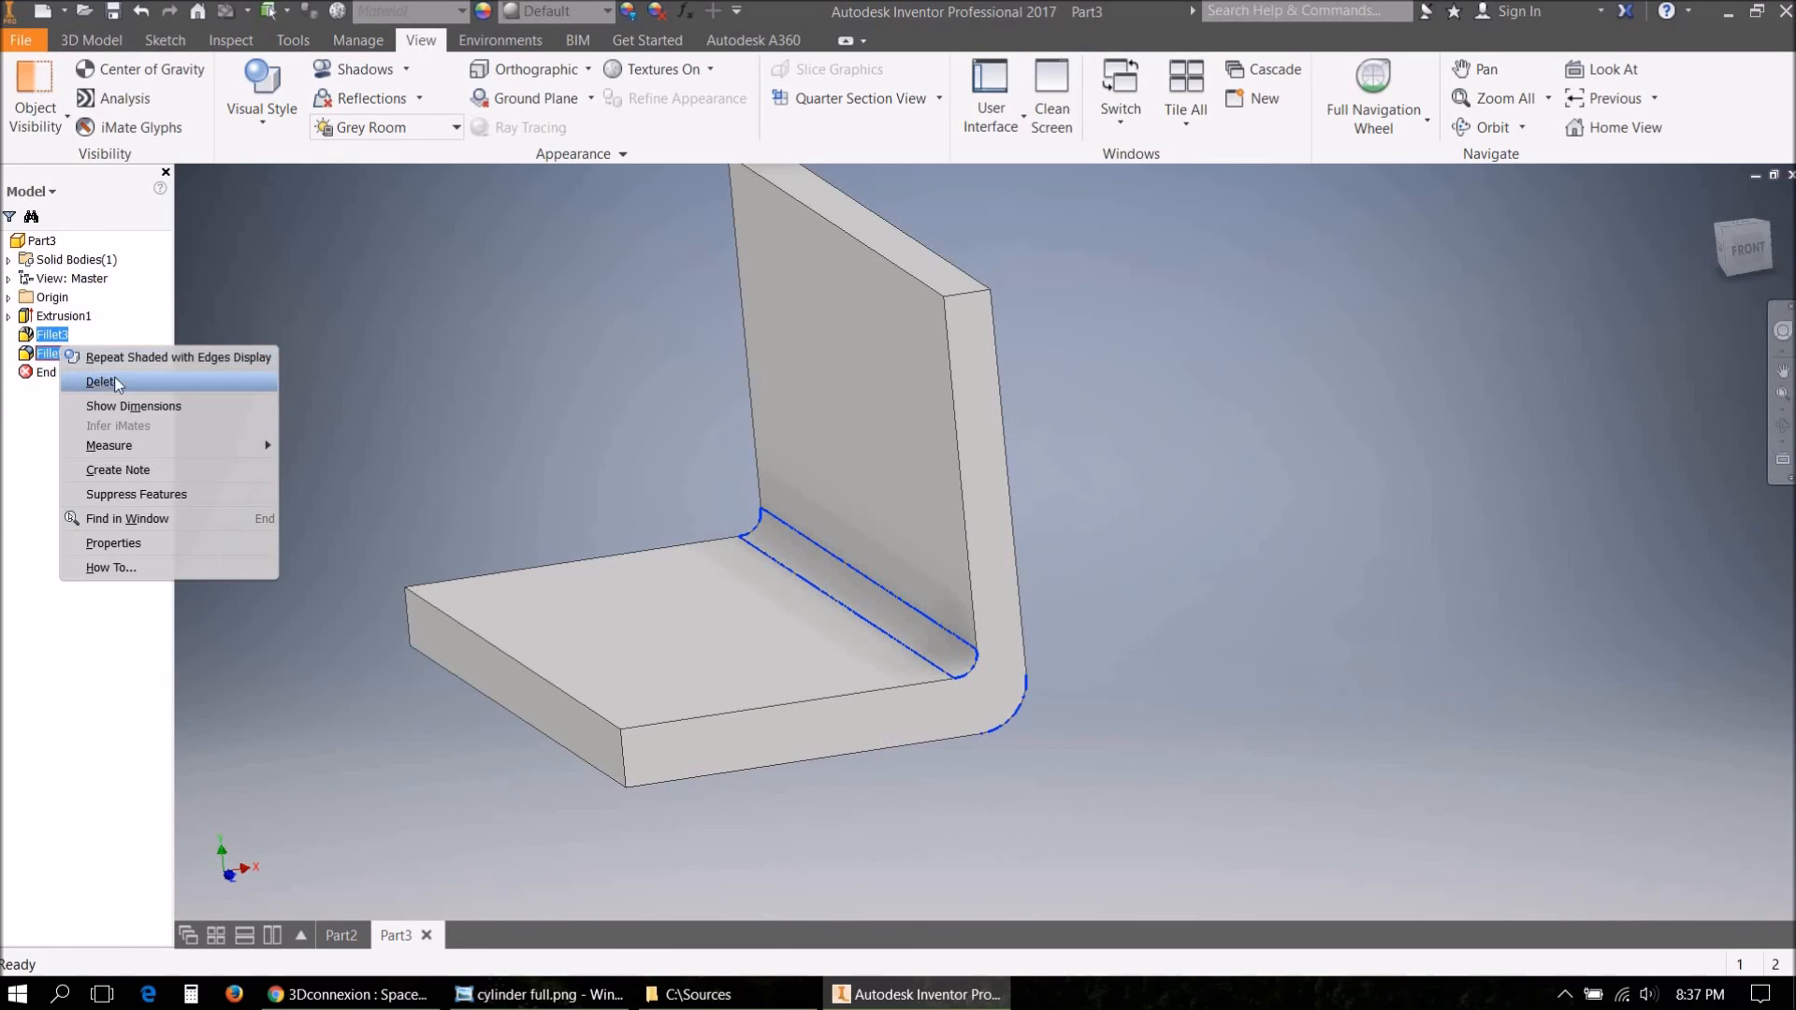
{"action": "left_click", "coordinate": [94, 384]}
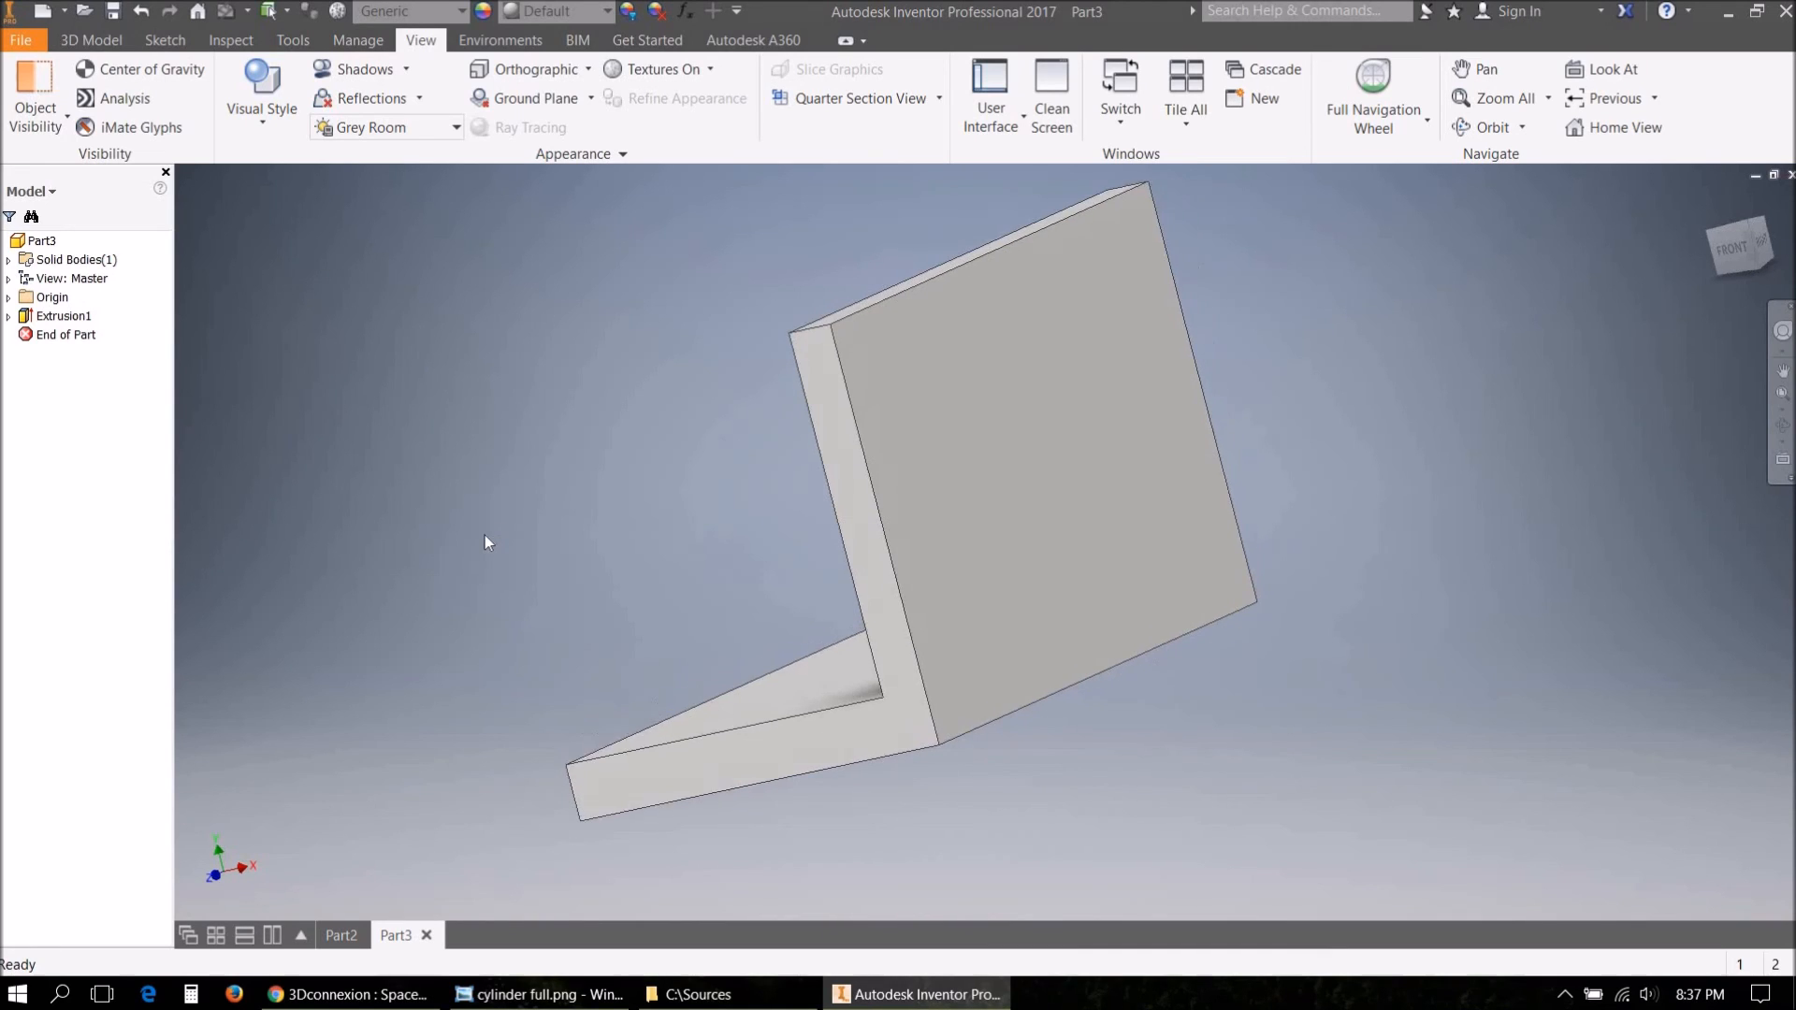
Sketch a circle near the middle of the vertical leg's outer face and finish the sketch.
{"action": "left_click", "coordinate": [1055, 486]}
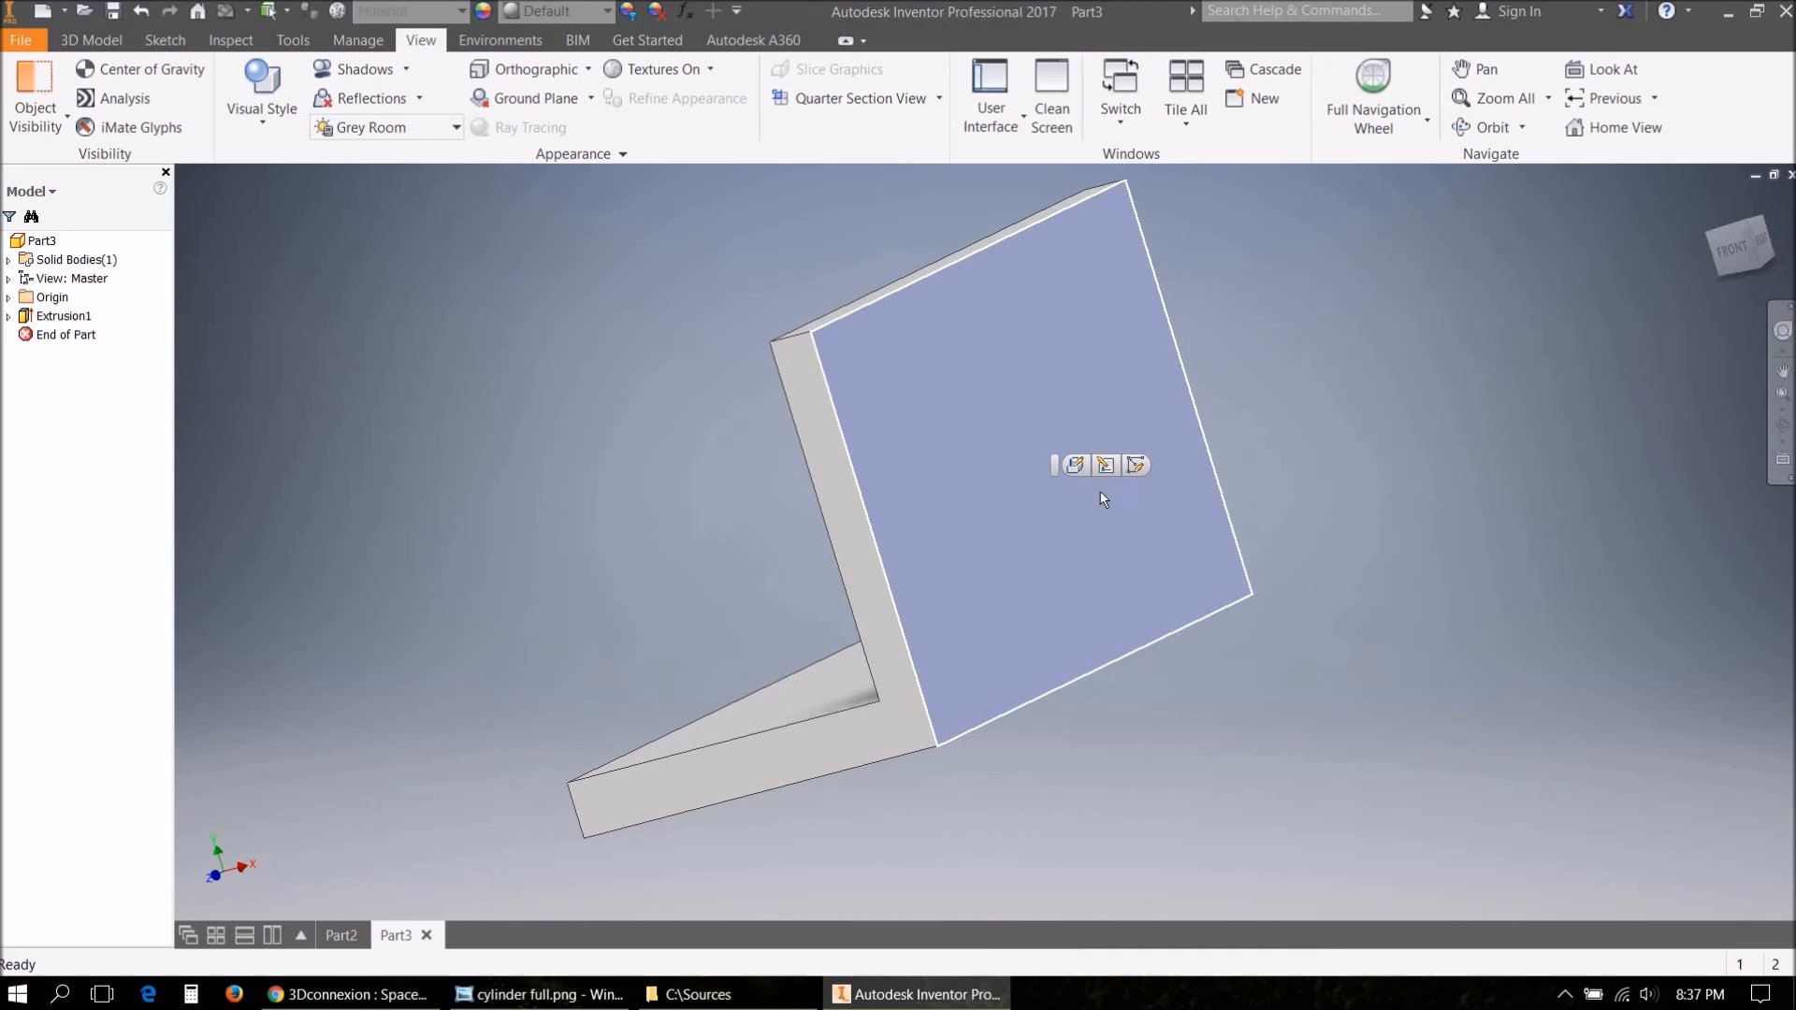
{"action": "left_click", "coordinate": [1136, 467]}
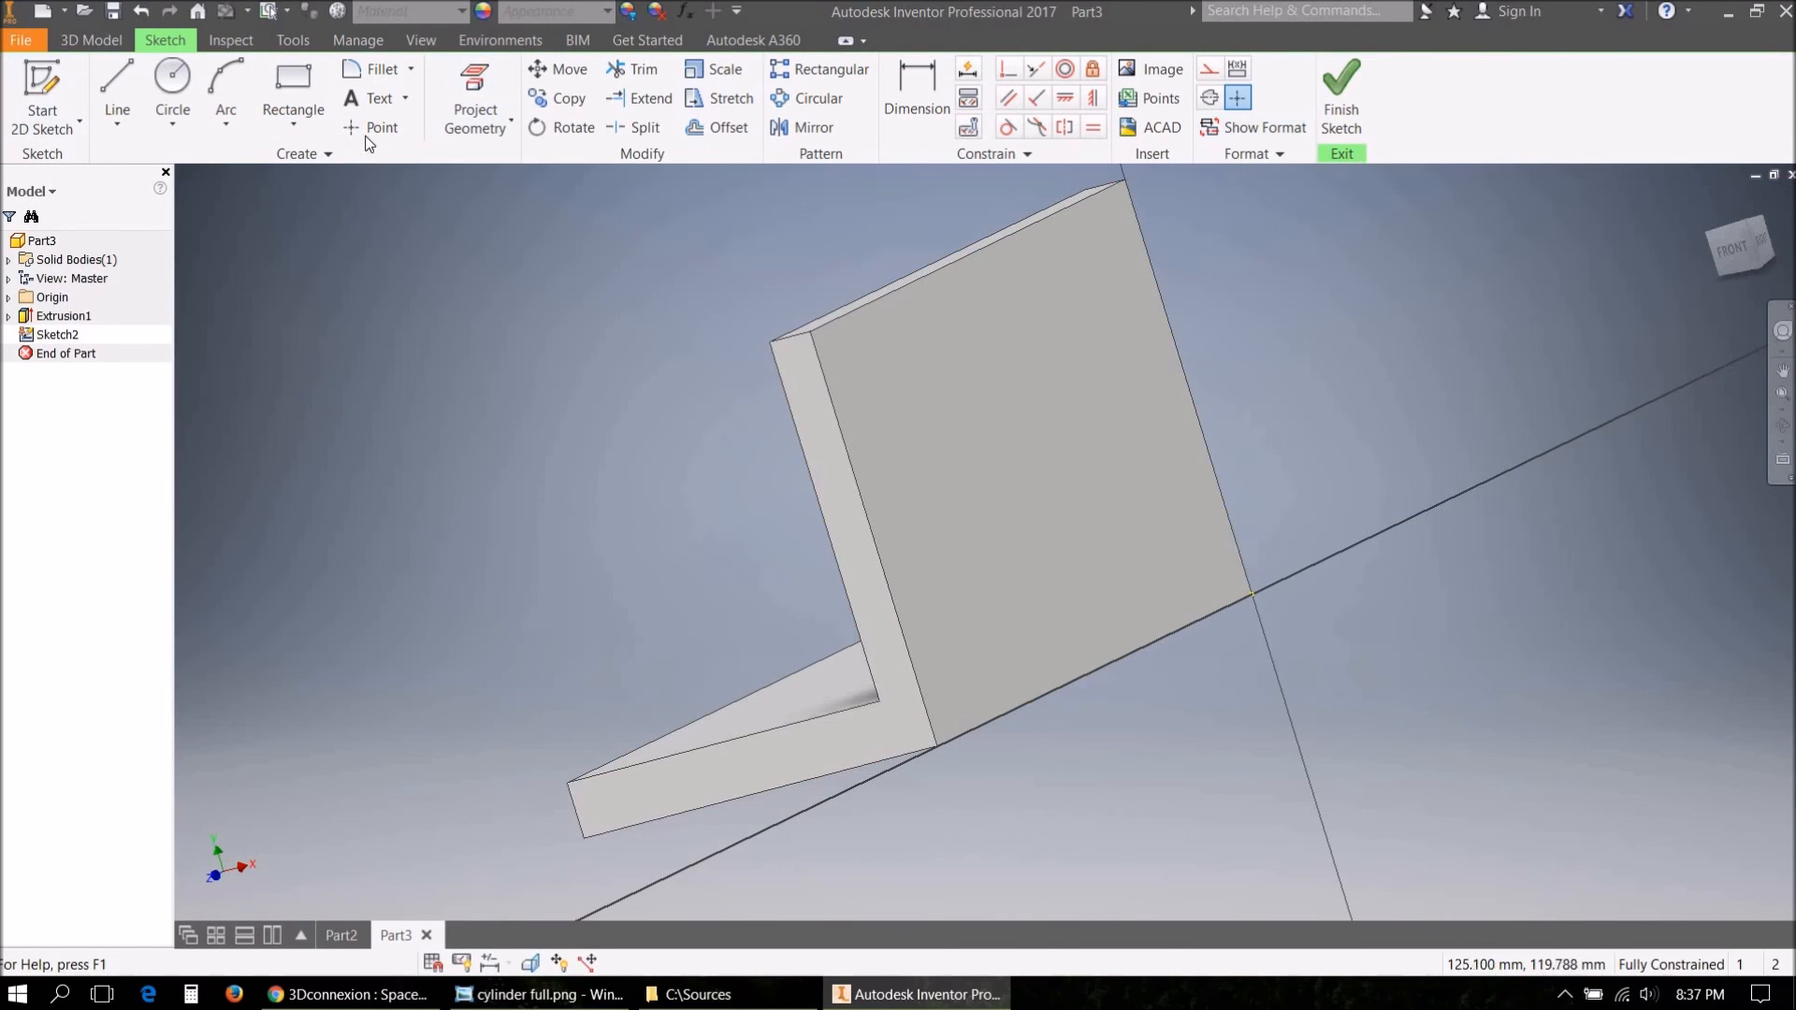
{"action": "left_click", "coordinate": [172, 84]}
{"action": "left_click", "coordinate": [1015, 447]}
{"action": "left_click", "coordinate": [1060, 486]}
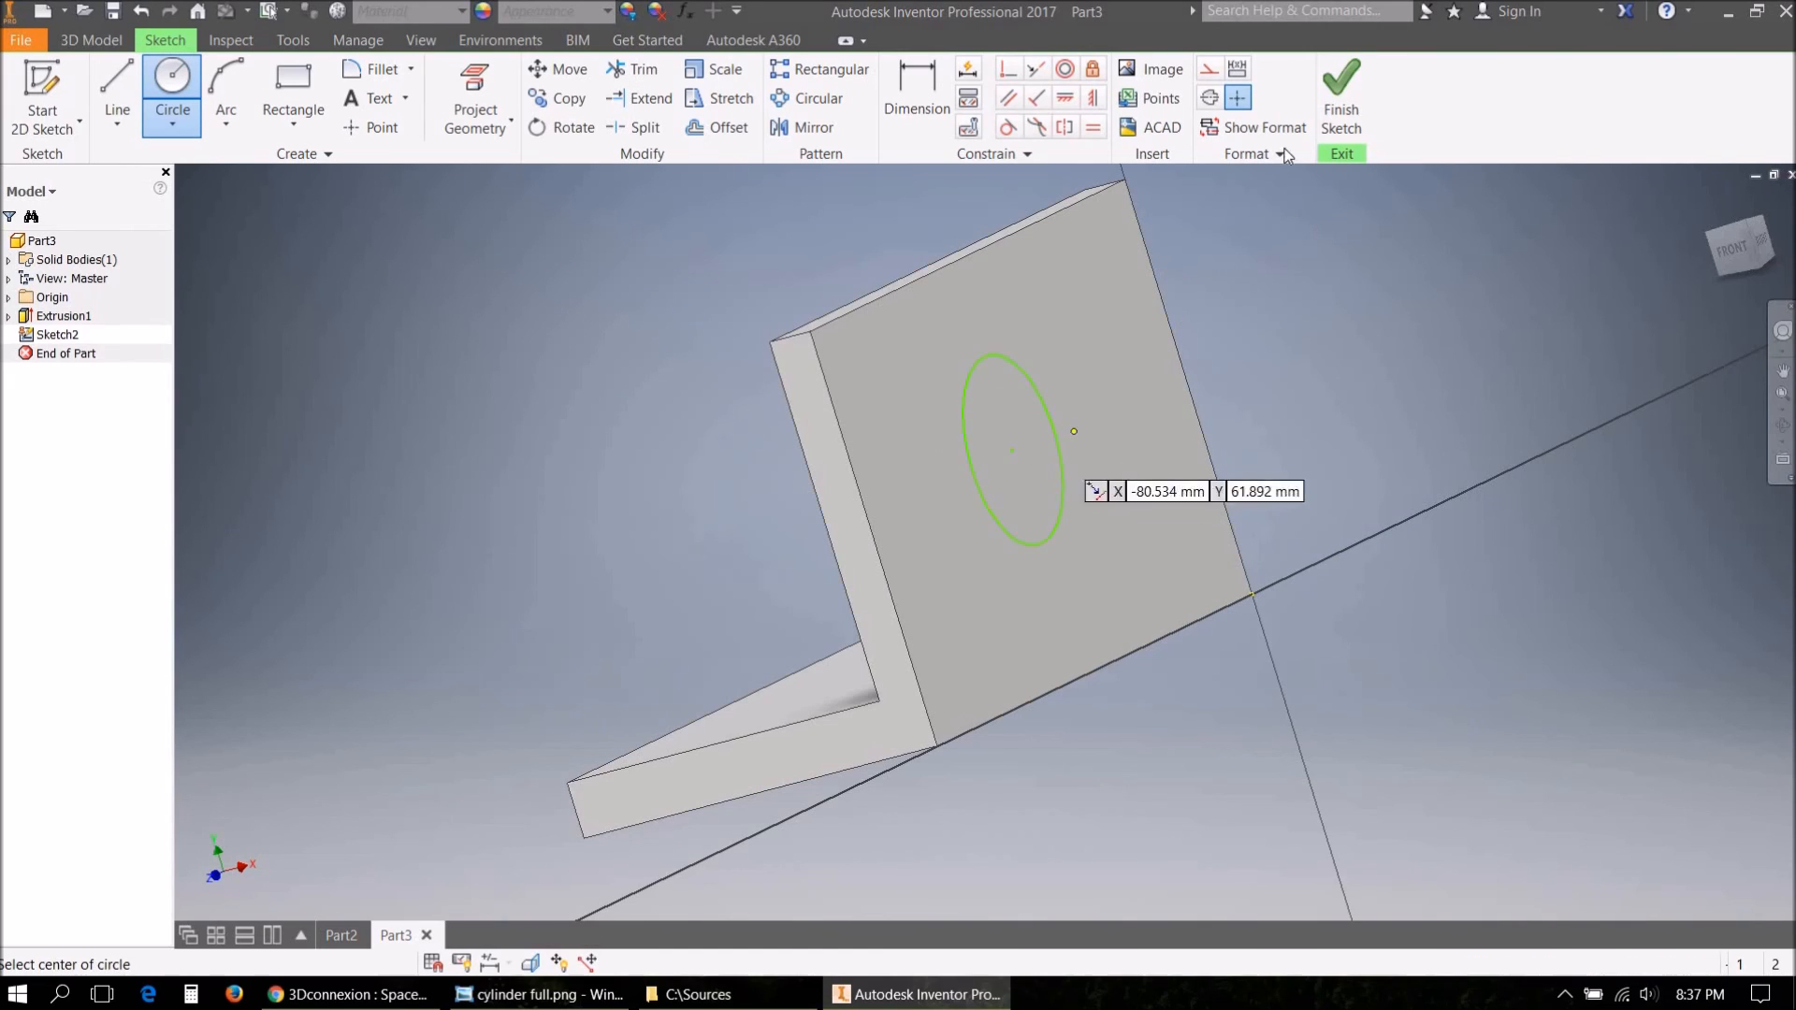
{"action": "left_click", "coordinate": [1336, 113]}
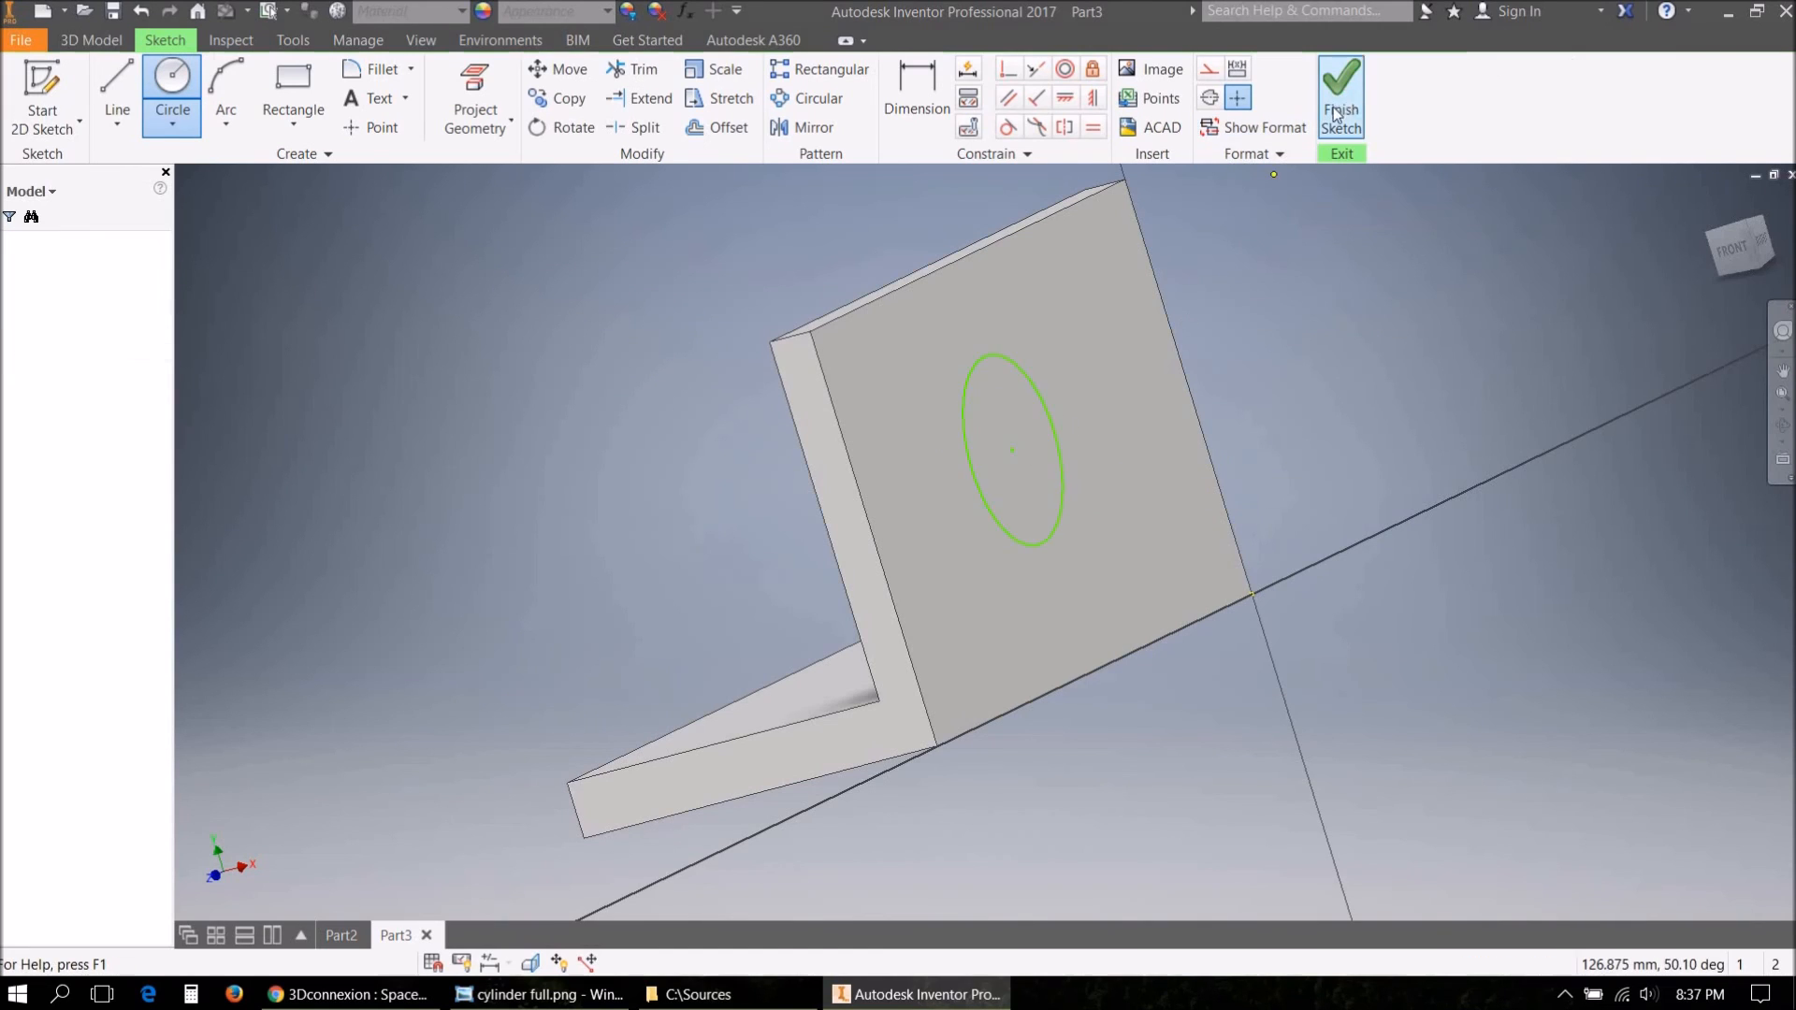
Extrude the circle 196.25 mm outward from the vertical leg as a joined solid cylinder.
{"action": "left_click", "coordinate": [96, 43]}
{"action": "left_click", "coordinate": [118, 93]}
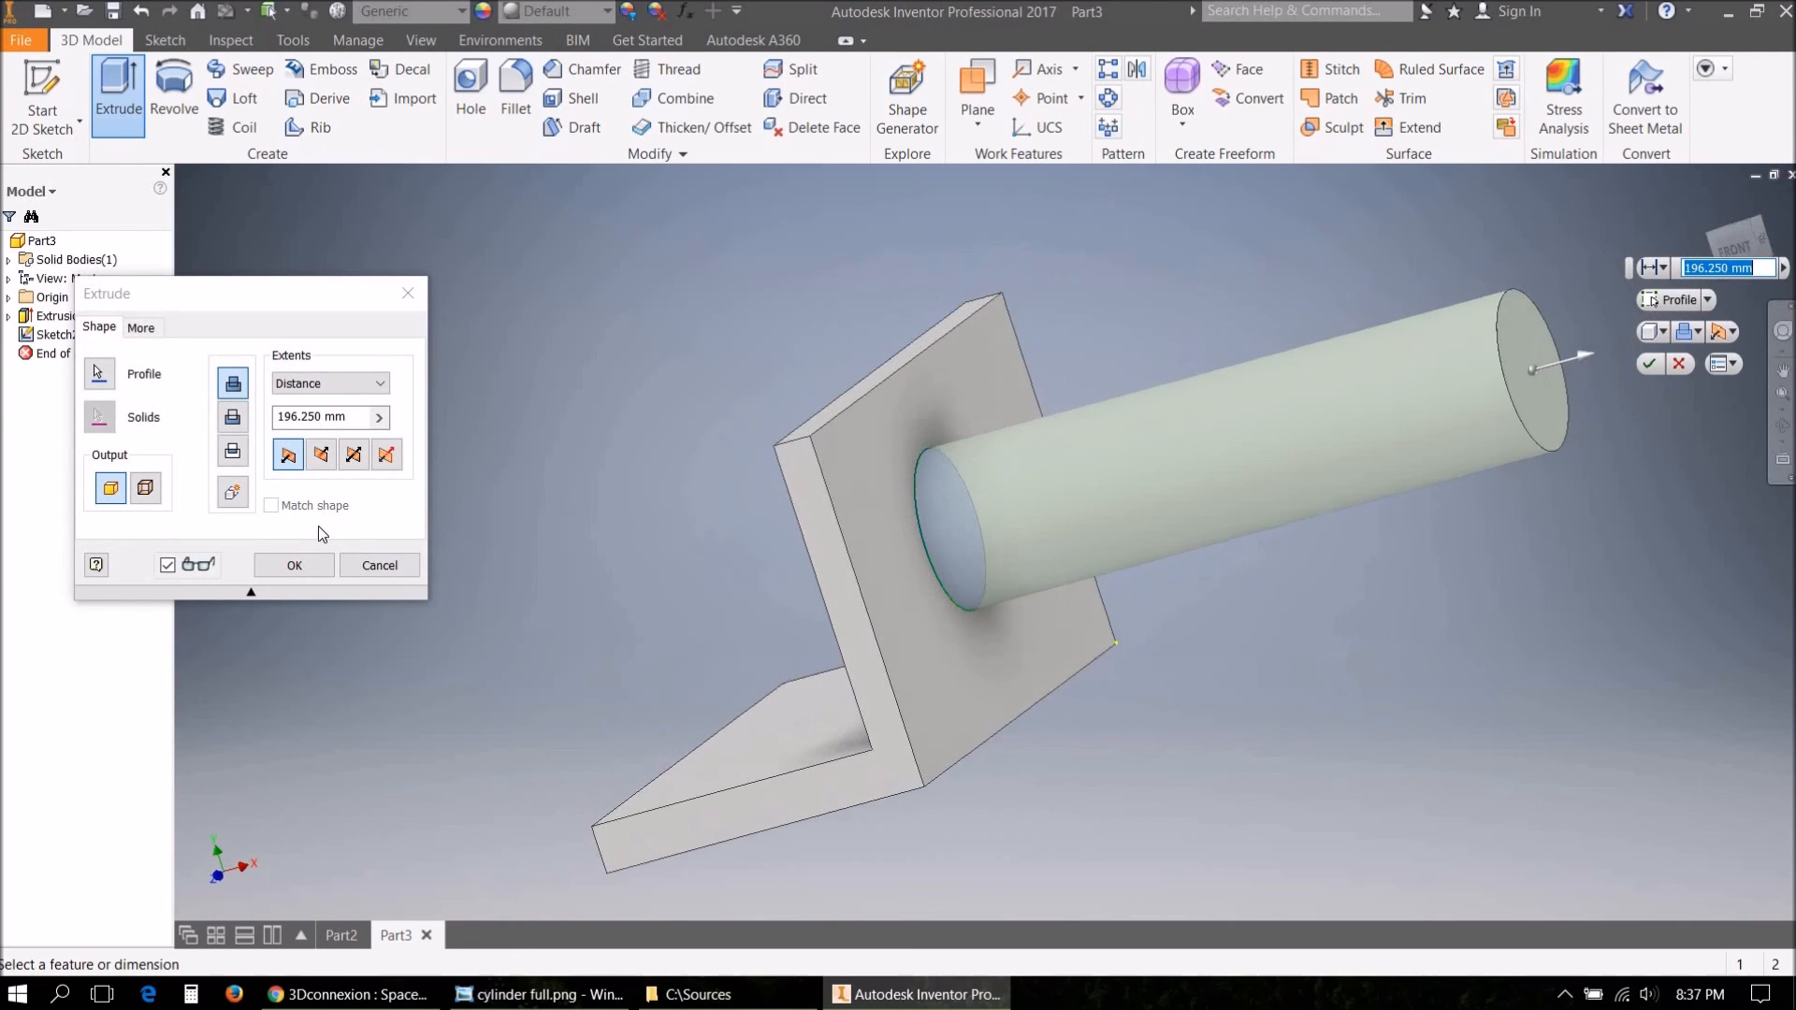
{"action": "left_click", "coordinate": [296, 563]}
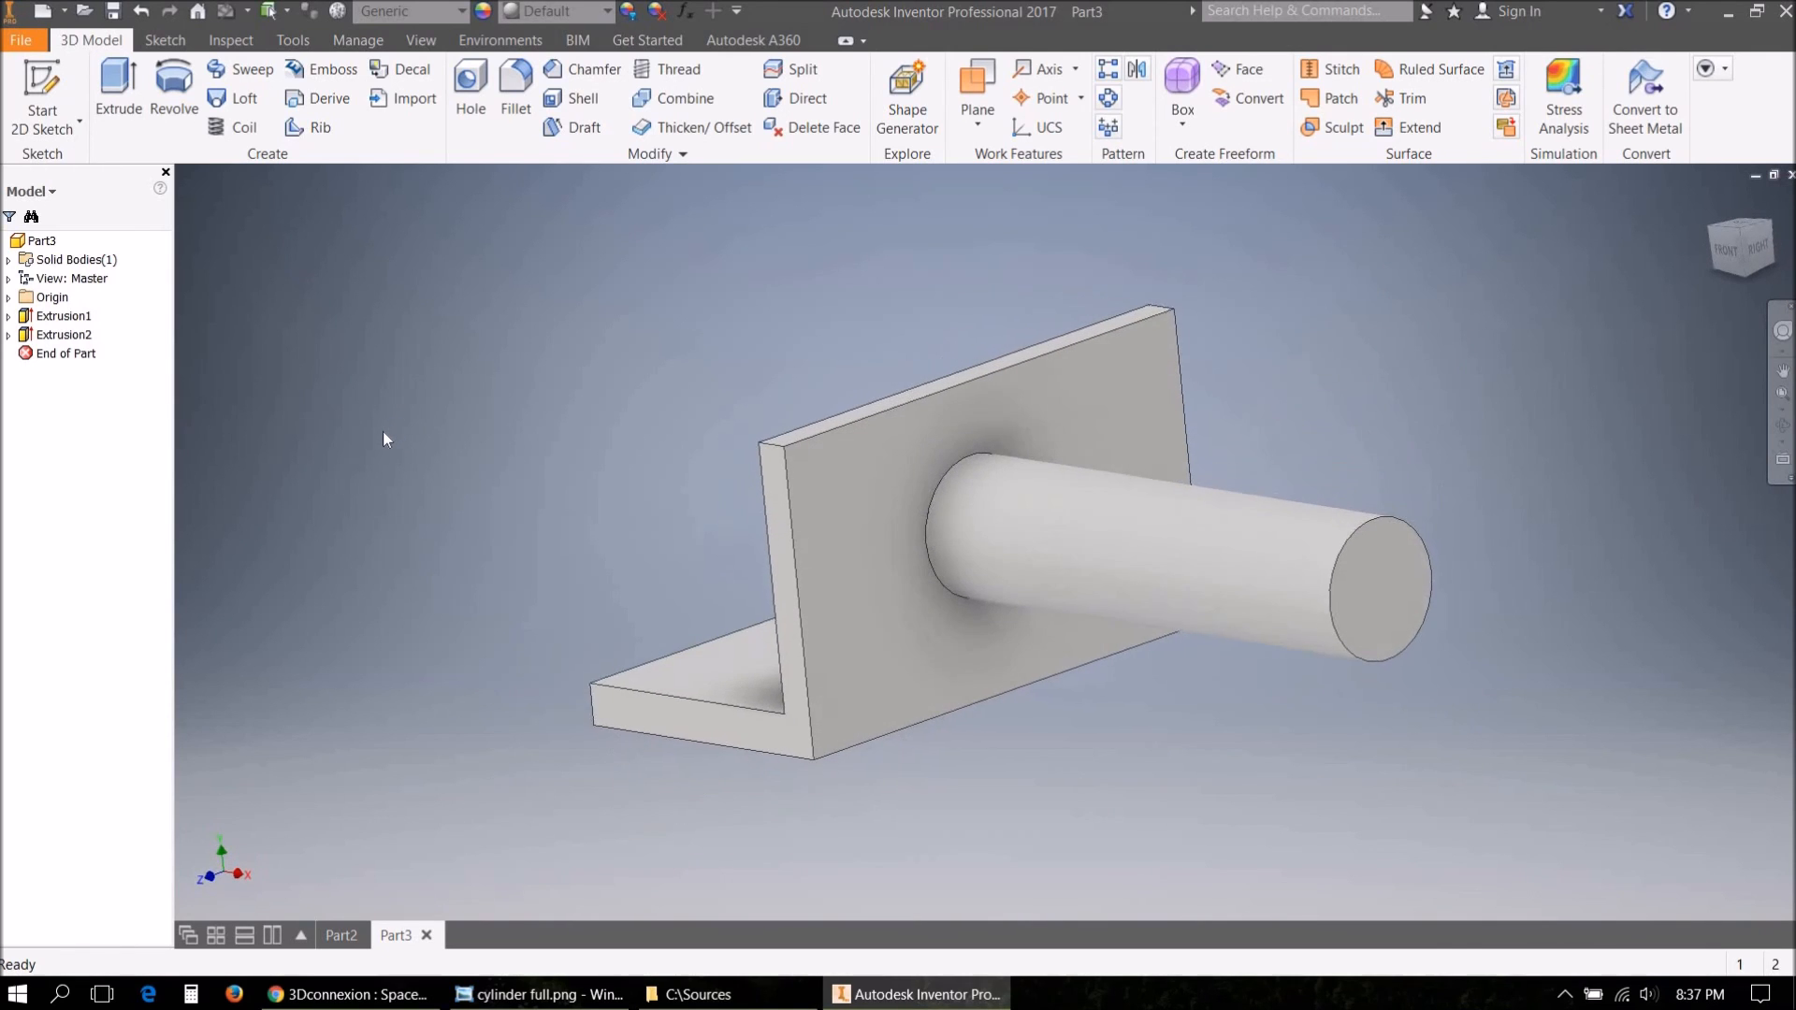
Switch to Windows Photo Viewer to examine the wireframe mesh in cylinder full.png, and return to Inventor.
{"action": "left_click", "coordinate": [538, 993]}
{"action": "scroll", "coordinate": [931, 592], "scroll_direction": "up", "scroll_amount": 2}
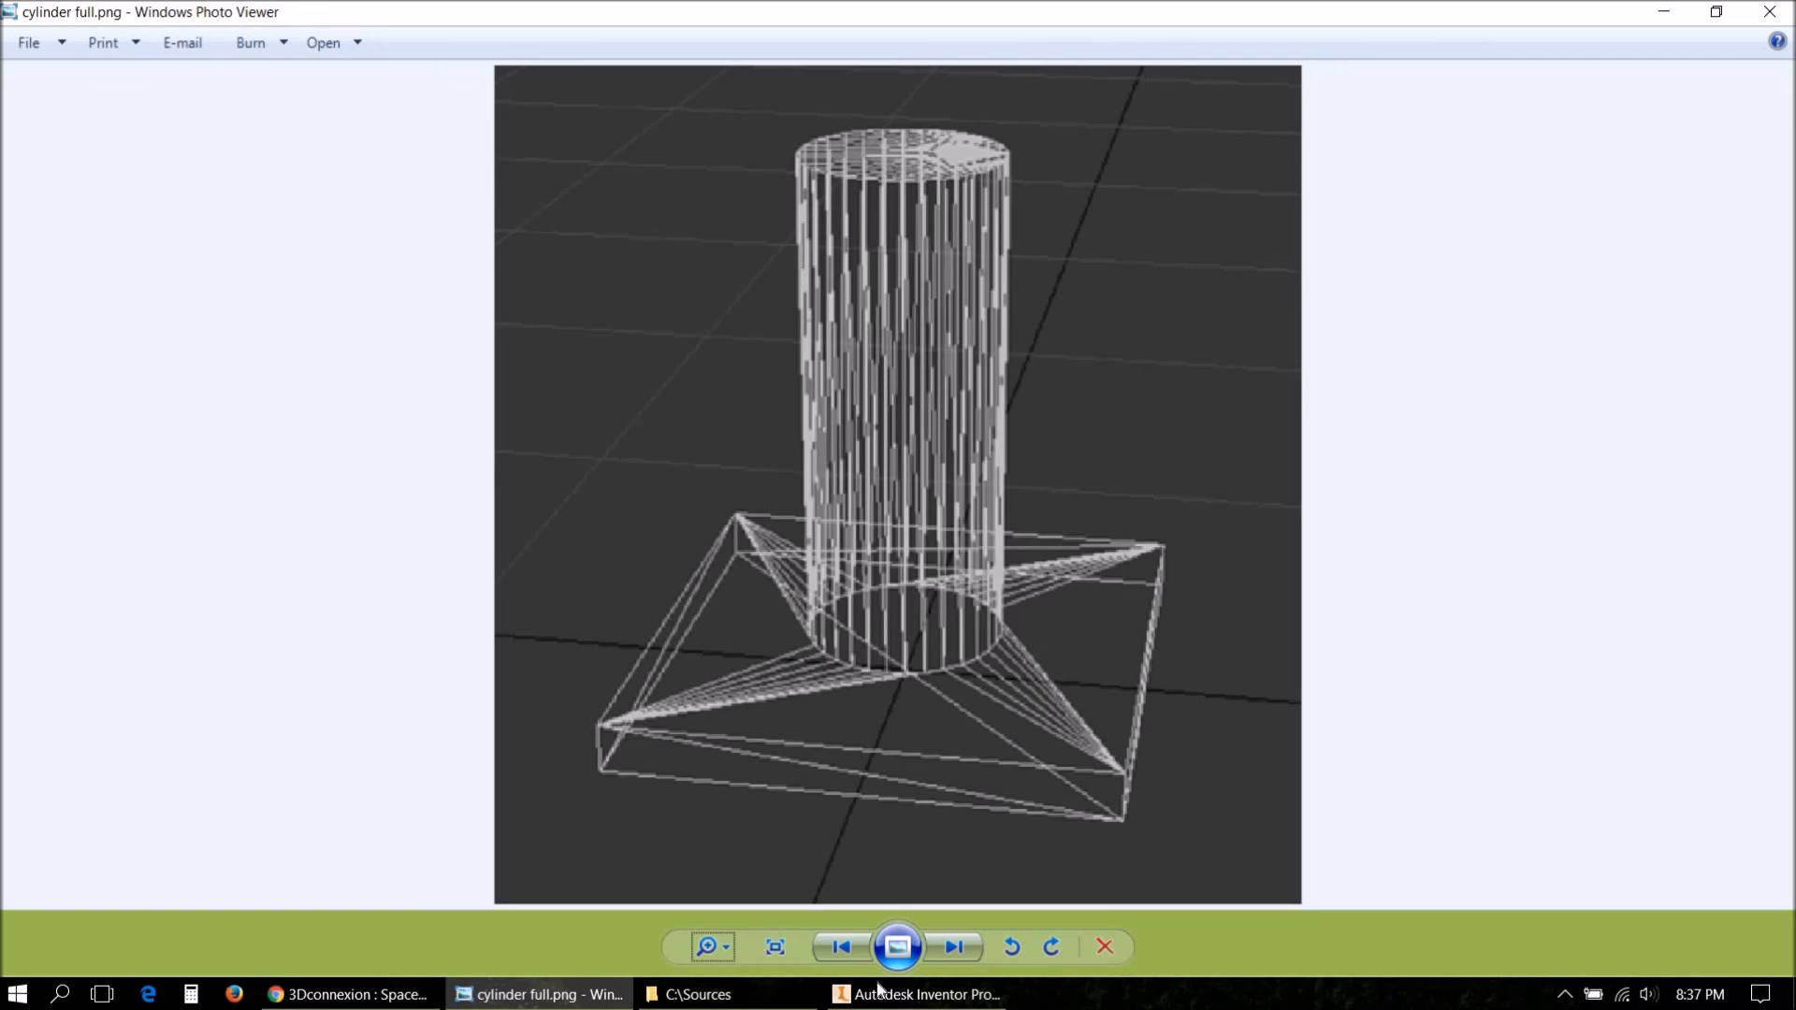
{"action": "left_click", "coordinate": [921, 993]}
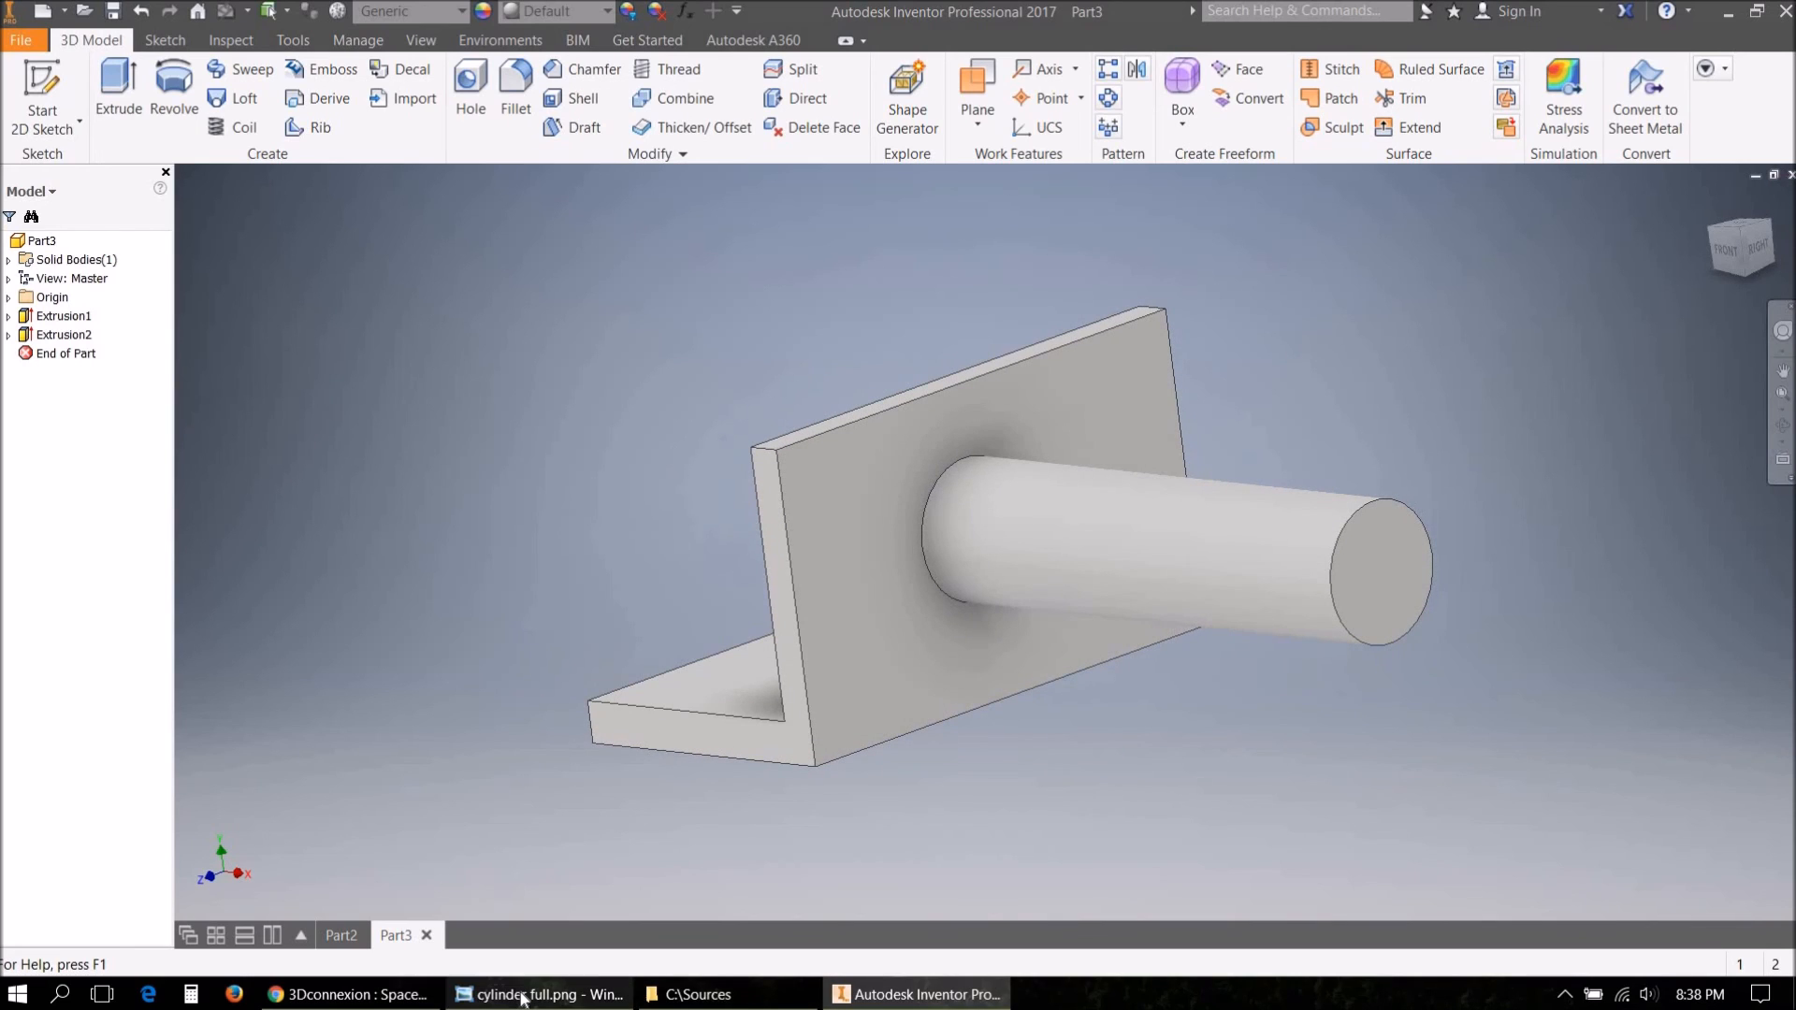
{"action": "mouse_move", "coordinate": [523, 1001]}
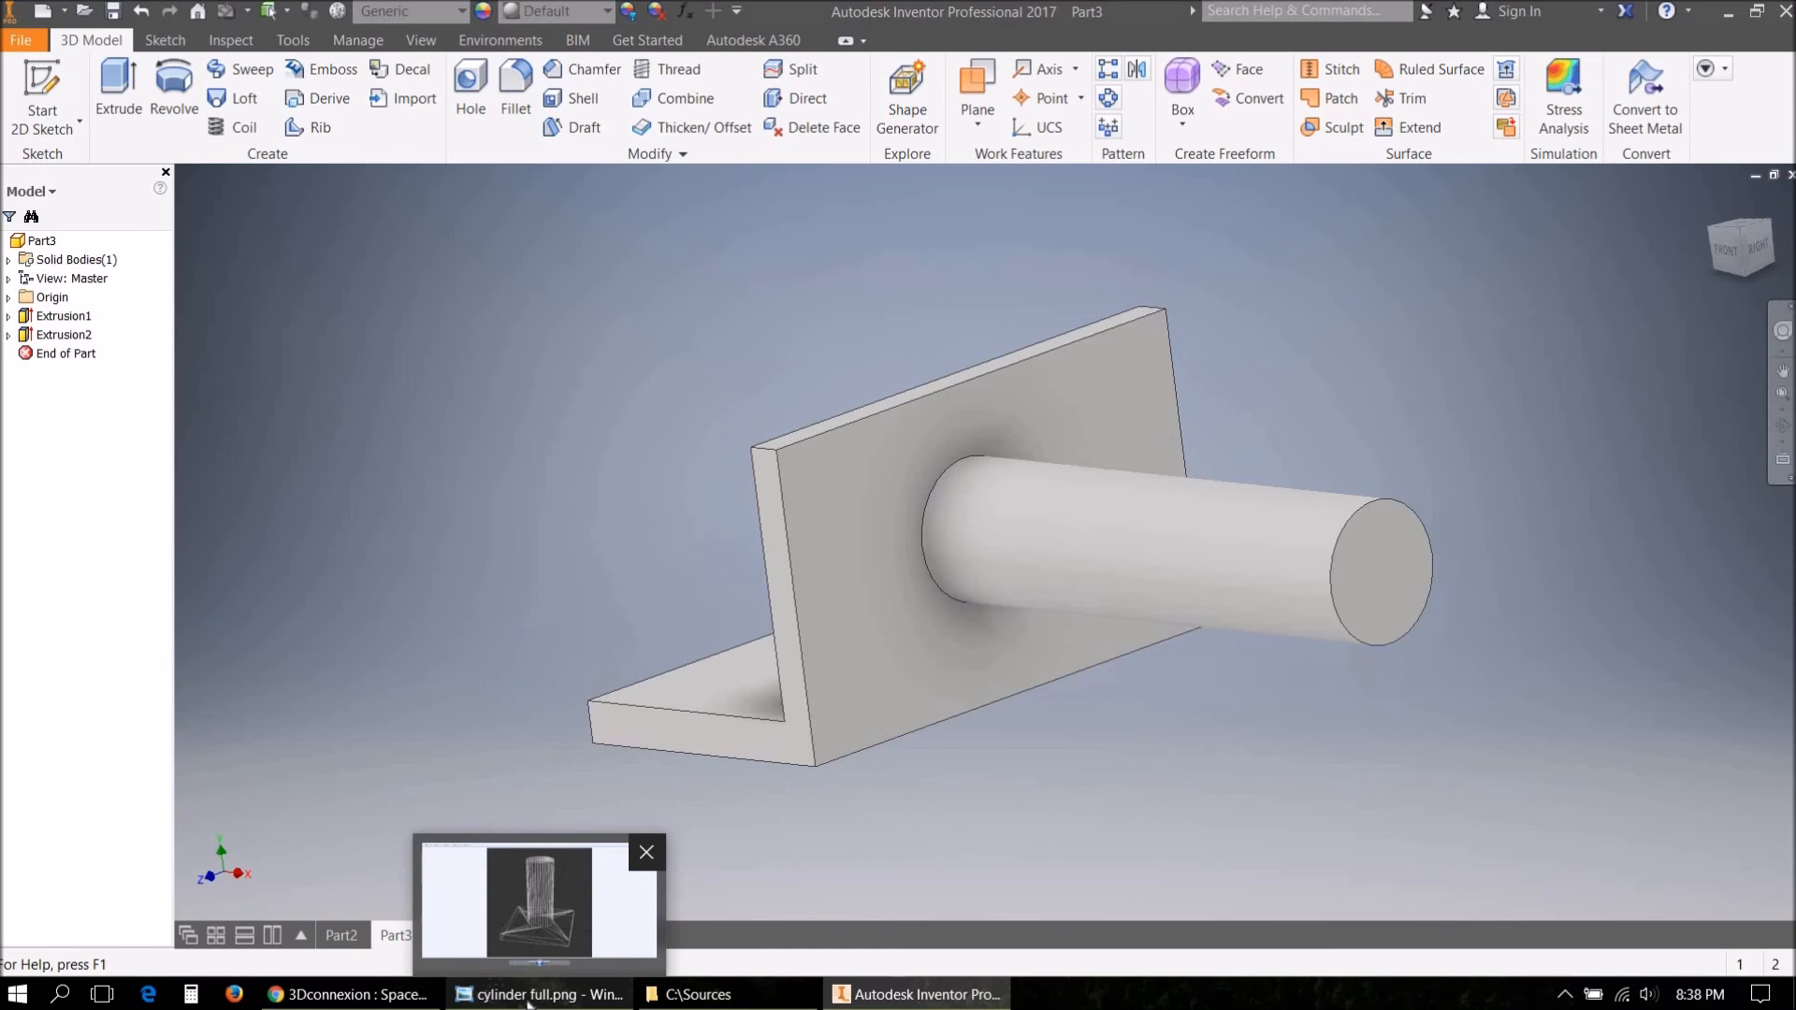
{"action": "left_click", "coordinate": [532, 996]}
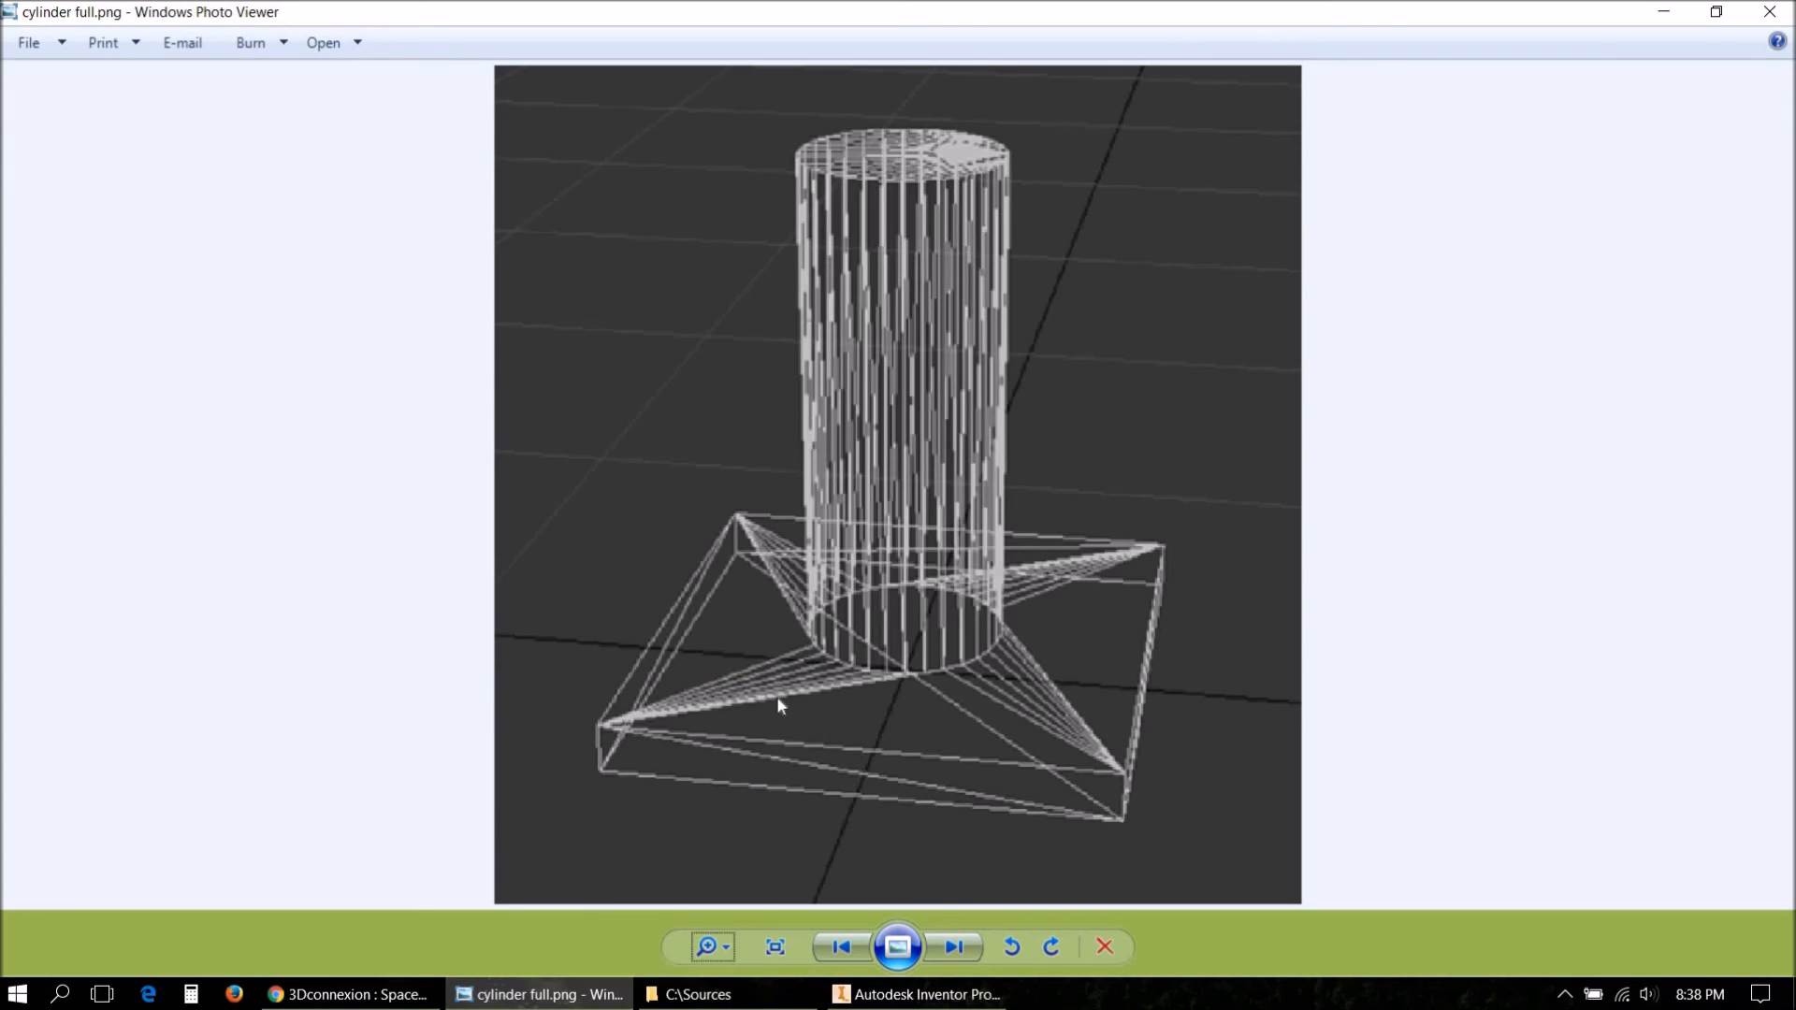
{"action": "left_click", "coordinate": [912, 994]}
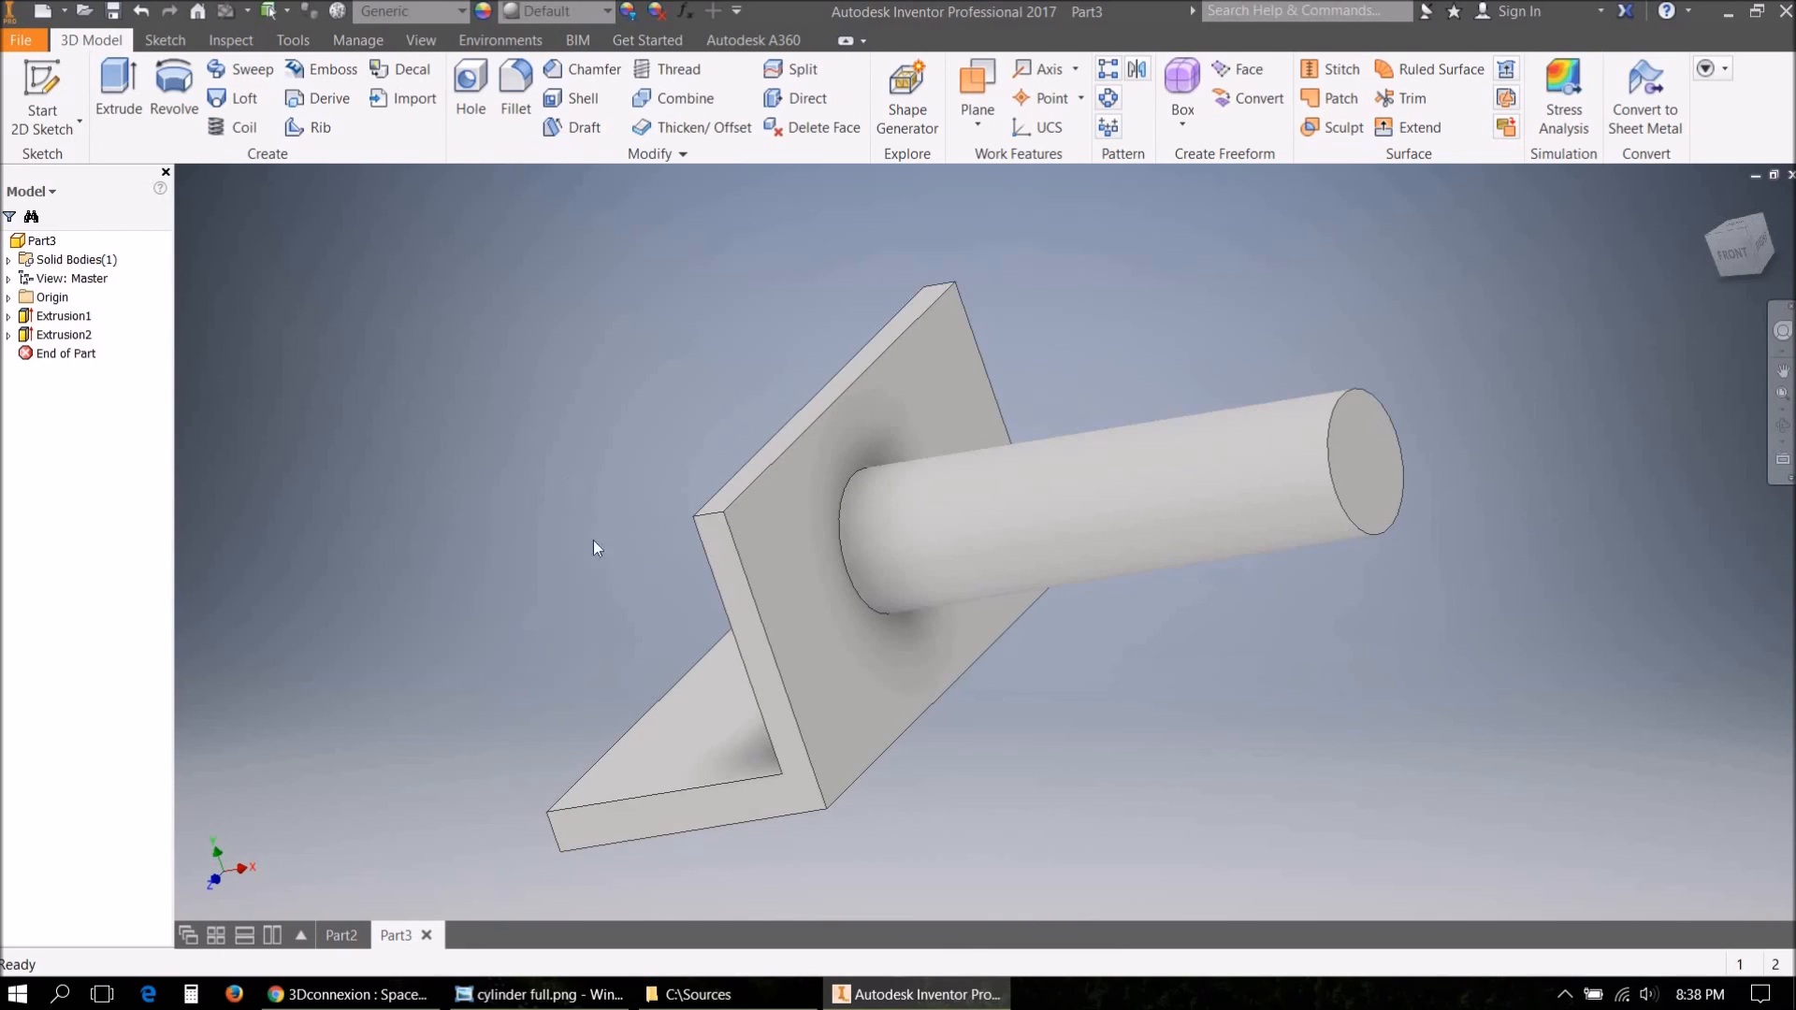
Create a work plane at 0 mm offset on the vertical leg's outer face, where the cylinder starts.
{"action": "left_click", "coordinate": [977, 116]}
{"action": "left_click", "coordinate": [1010, 216]}
{"action": "left_click", "coordinate": [924, 425]}
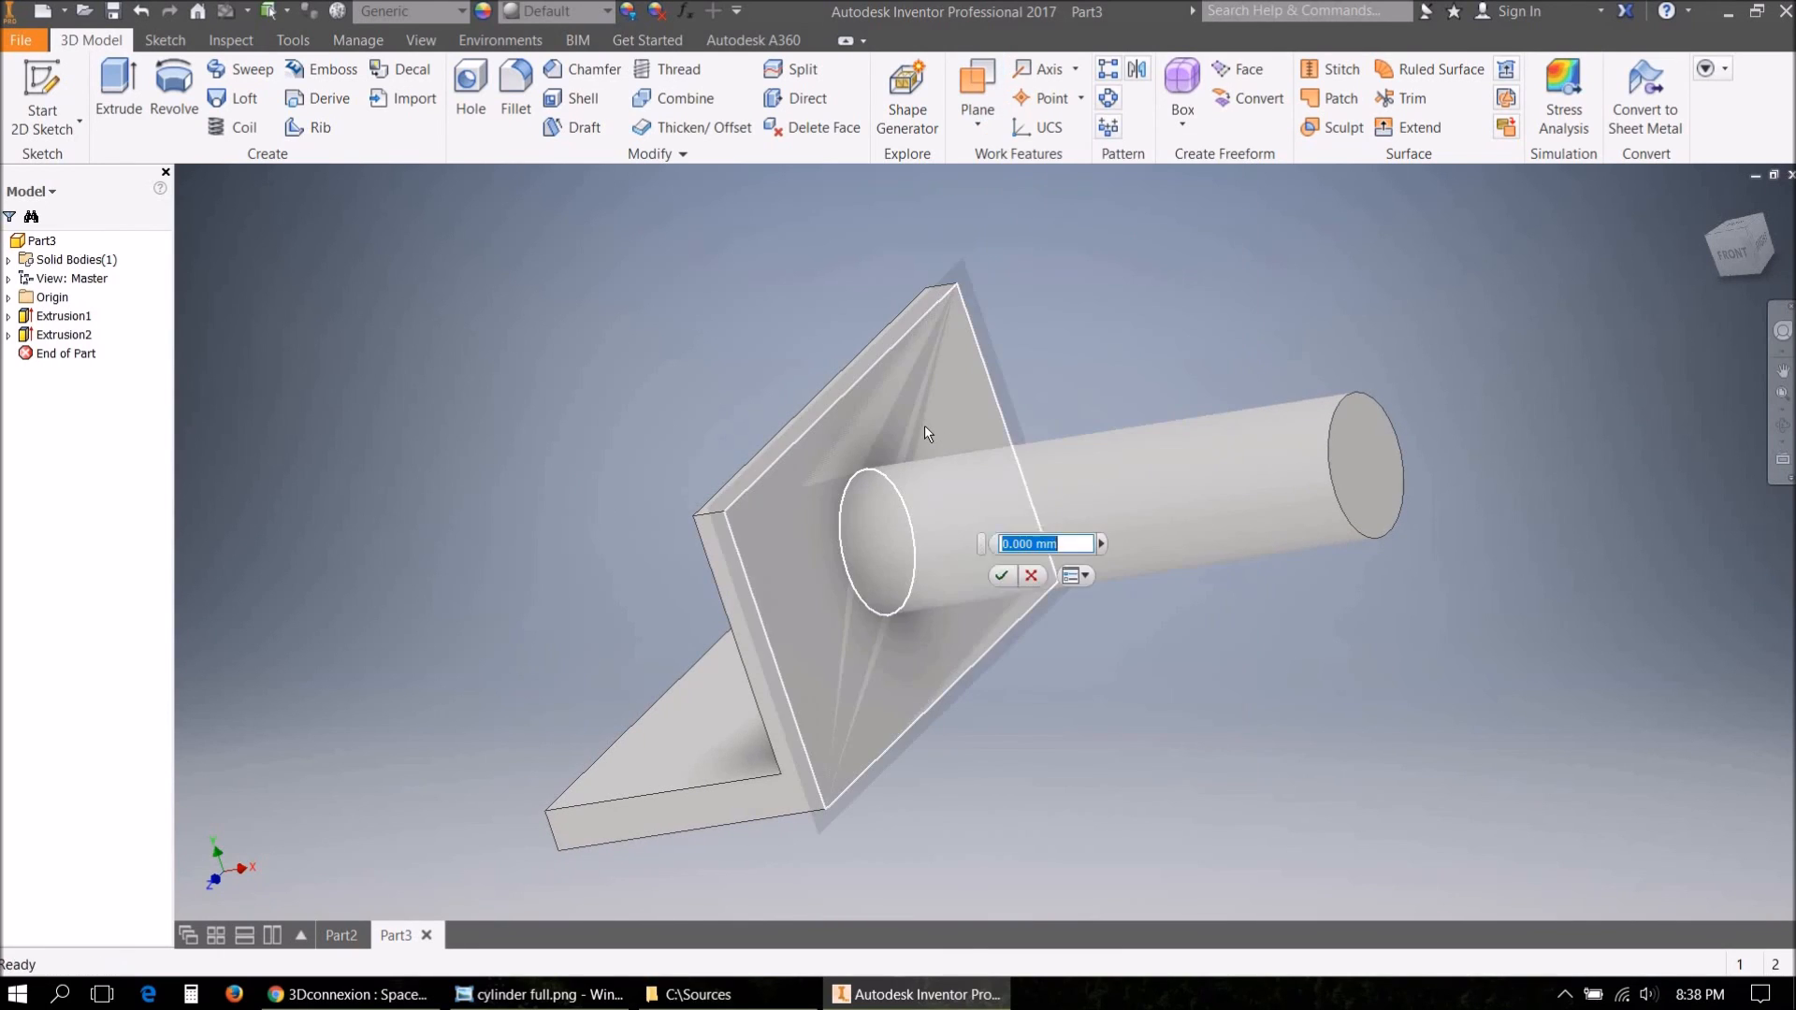
{"action": "left_click", "coordinate": [1002, 576]}
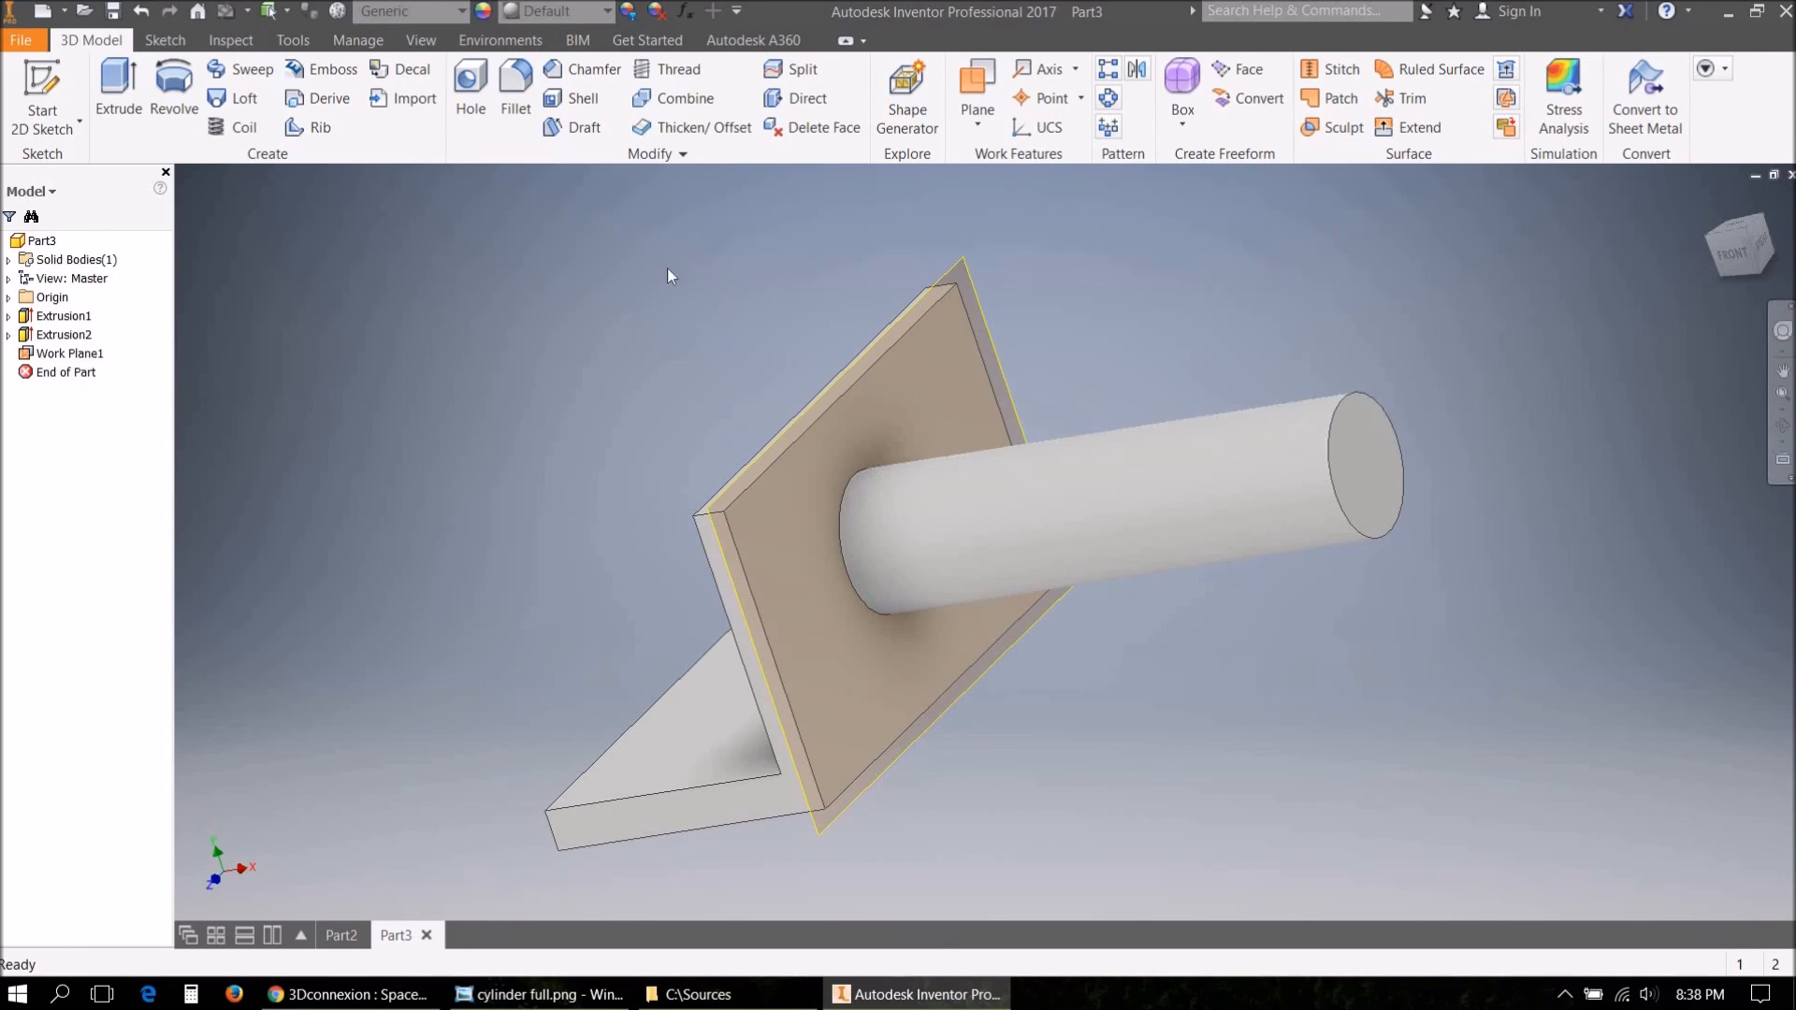
Split the solid into separate plate and cylinder bodies along the work plane, and hide the work plane.
{"action": "left_click", "coordinate": [795, 69]}
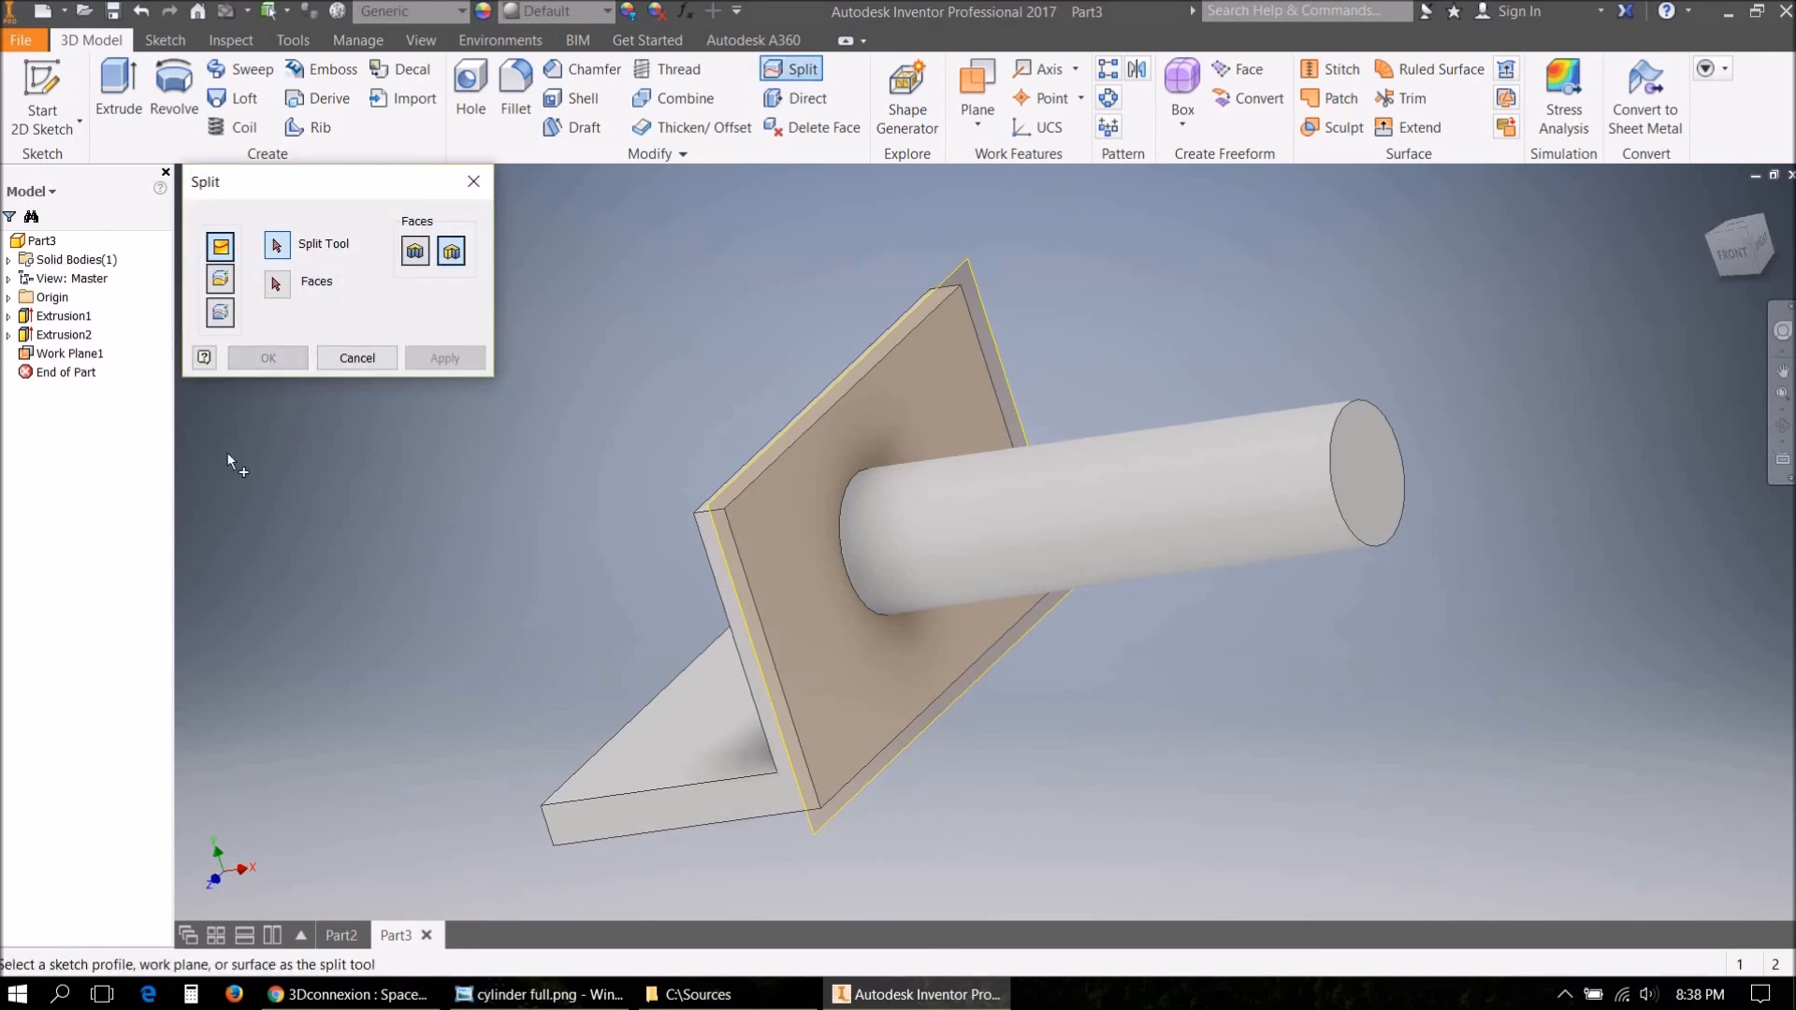
{"action": "left_click", "coordinate": [222, 315]}
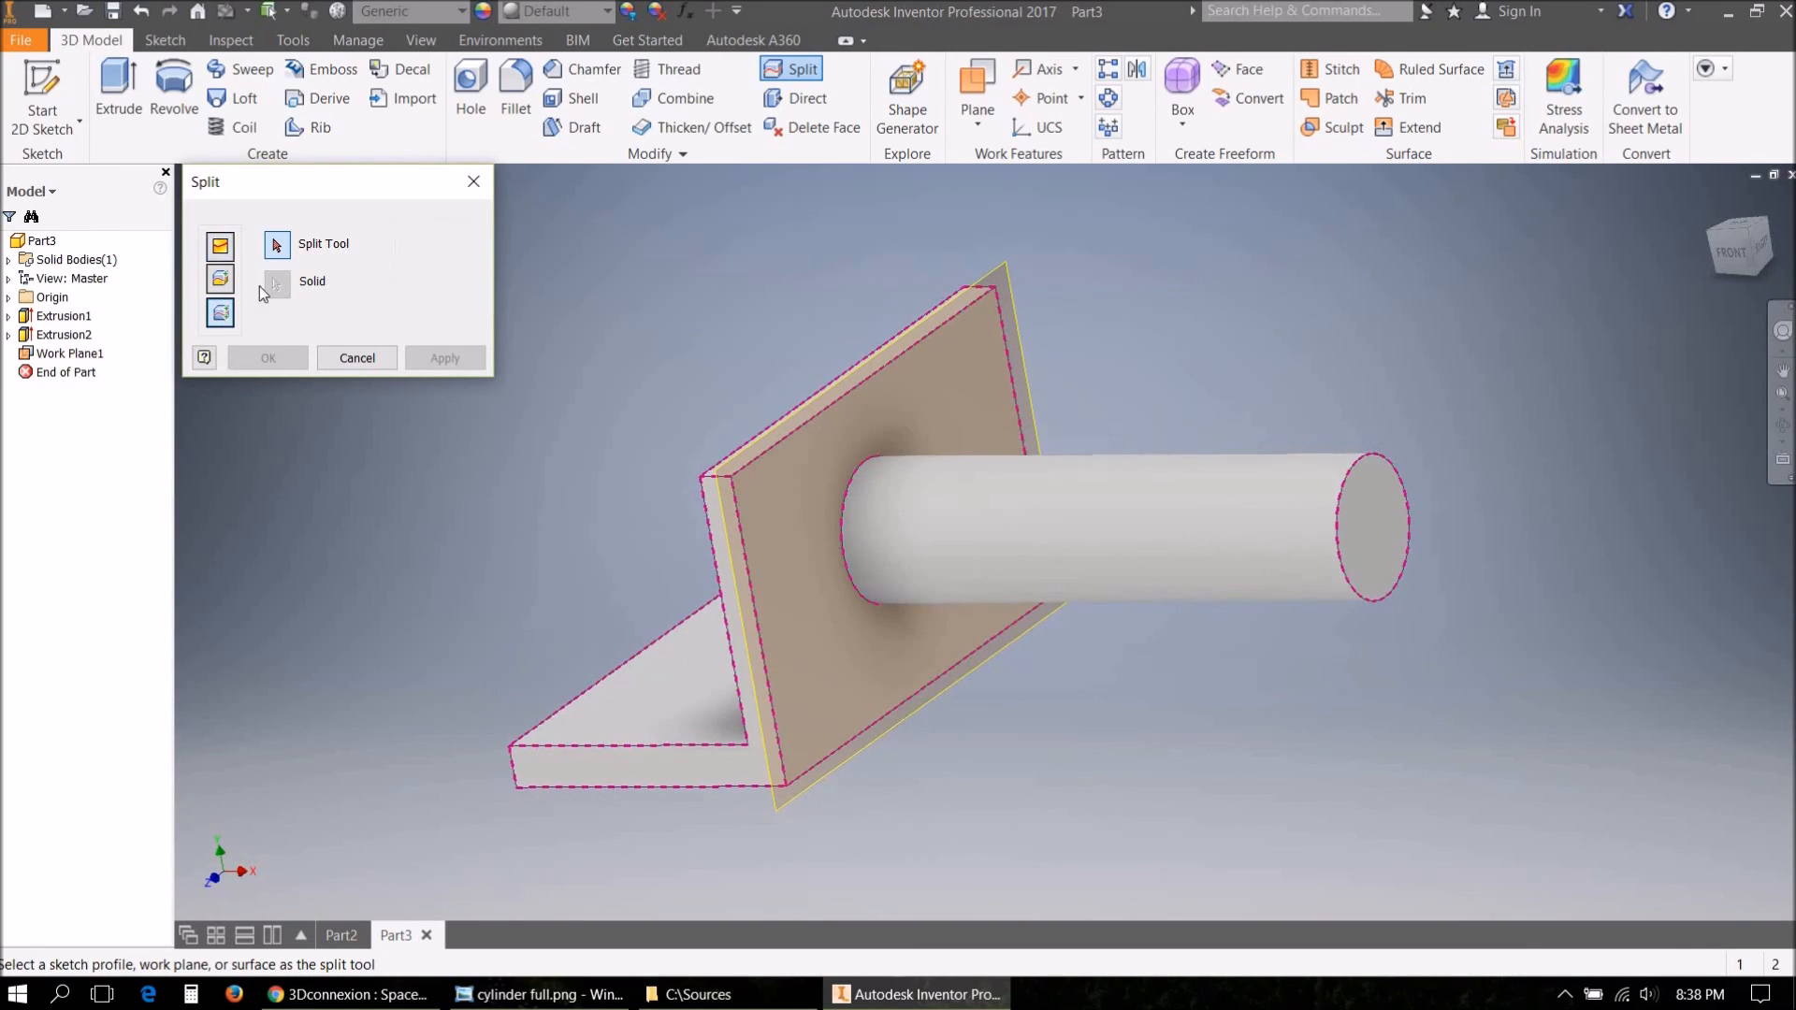
{"action": "left_click", "coordinate": [1012, 270]}
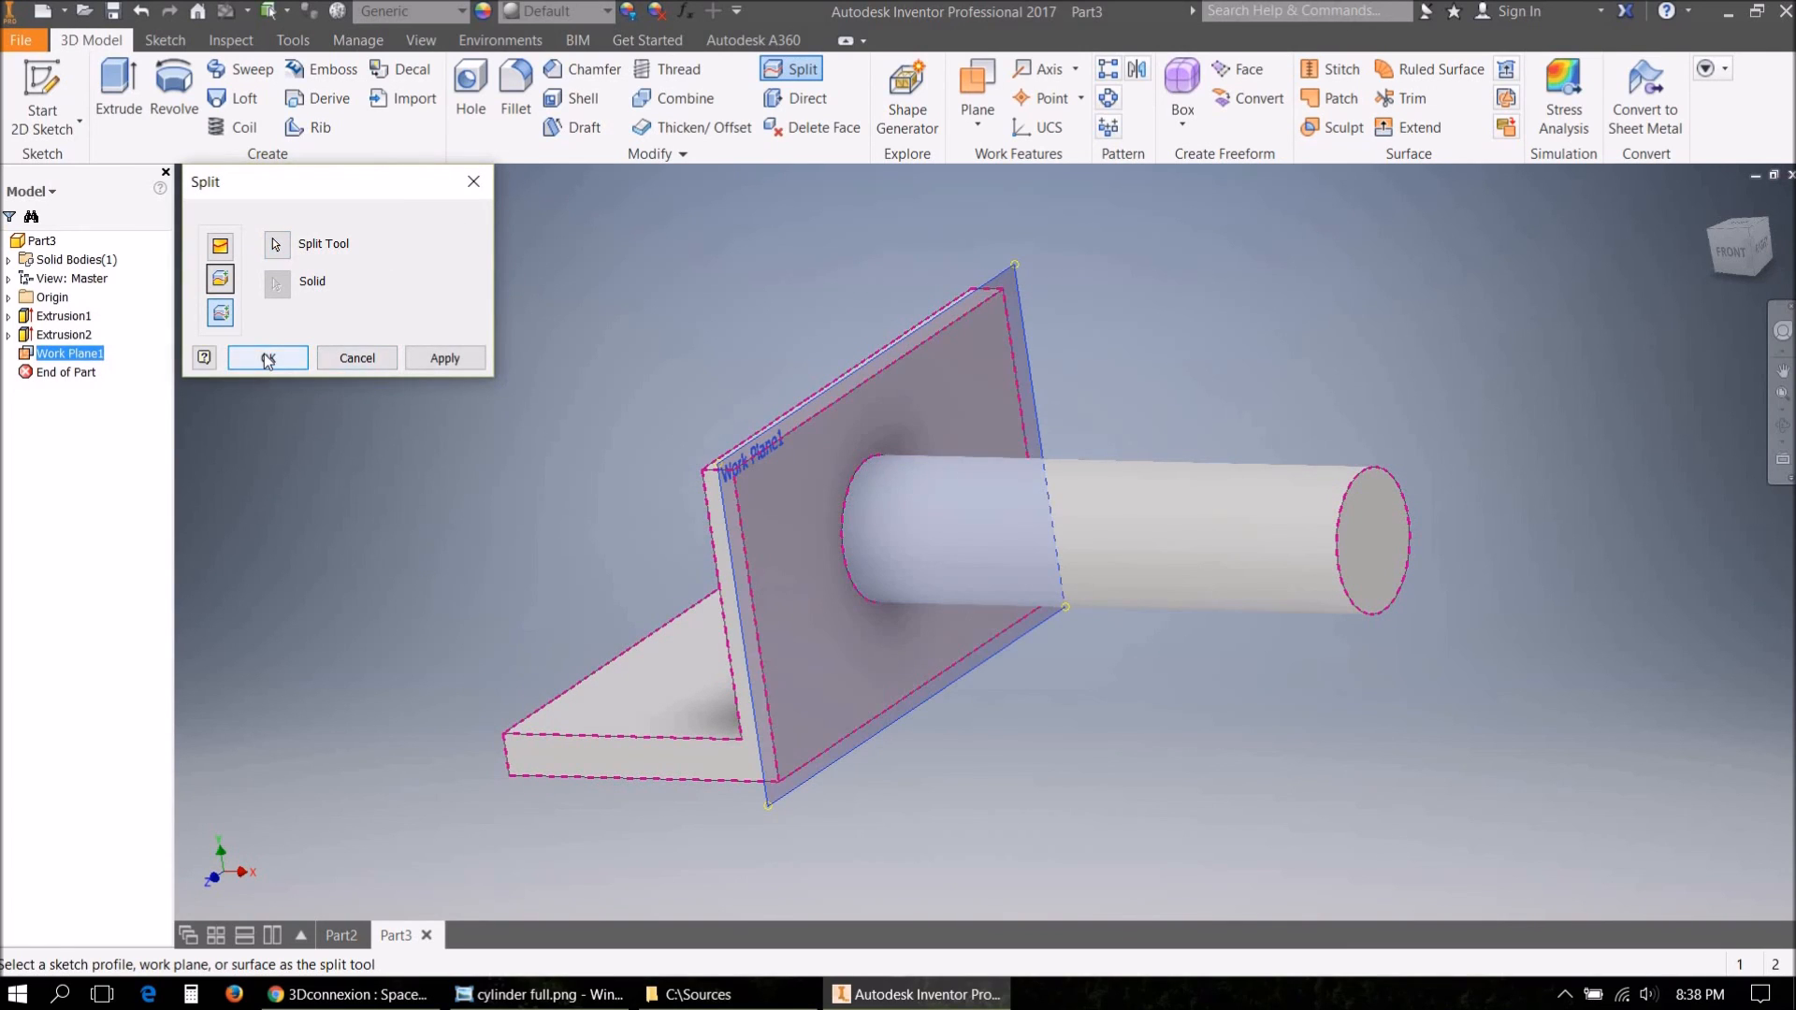
{"action": "left_click", "coordinate": [265, 357]}
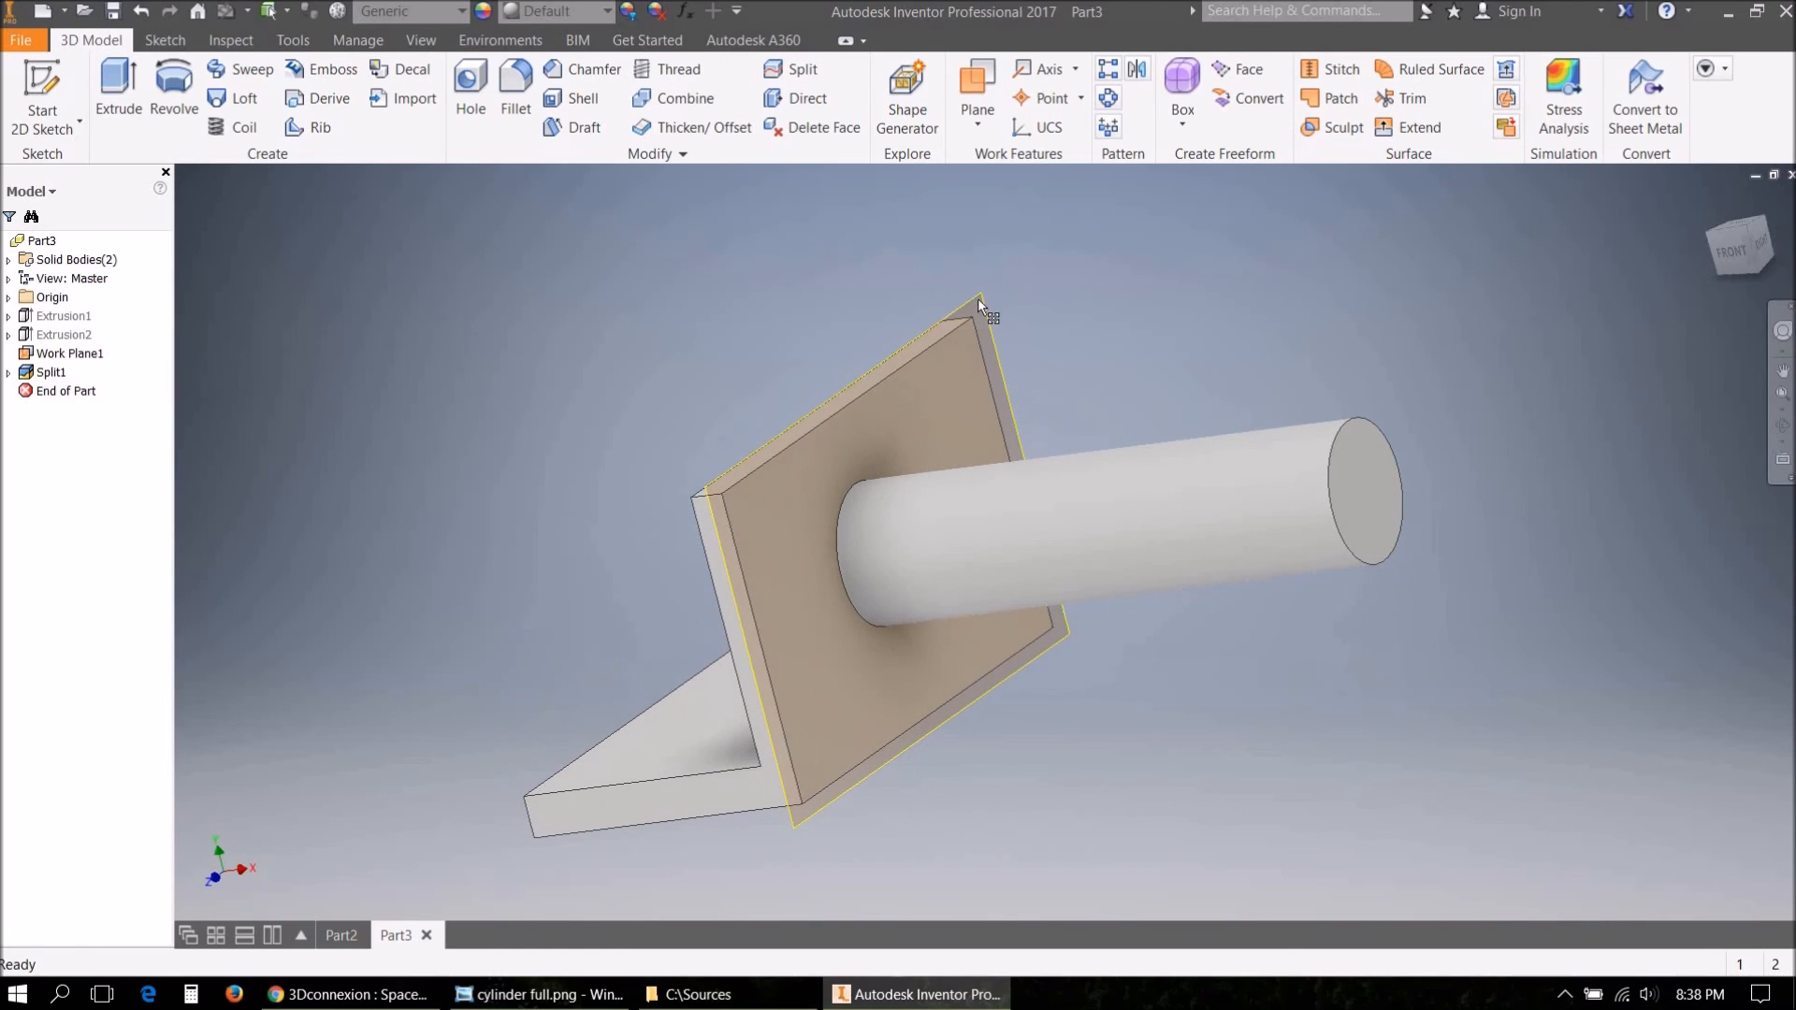
{"action": "right_click", "coordinate": [976, 299]}
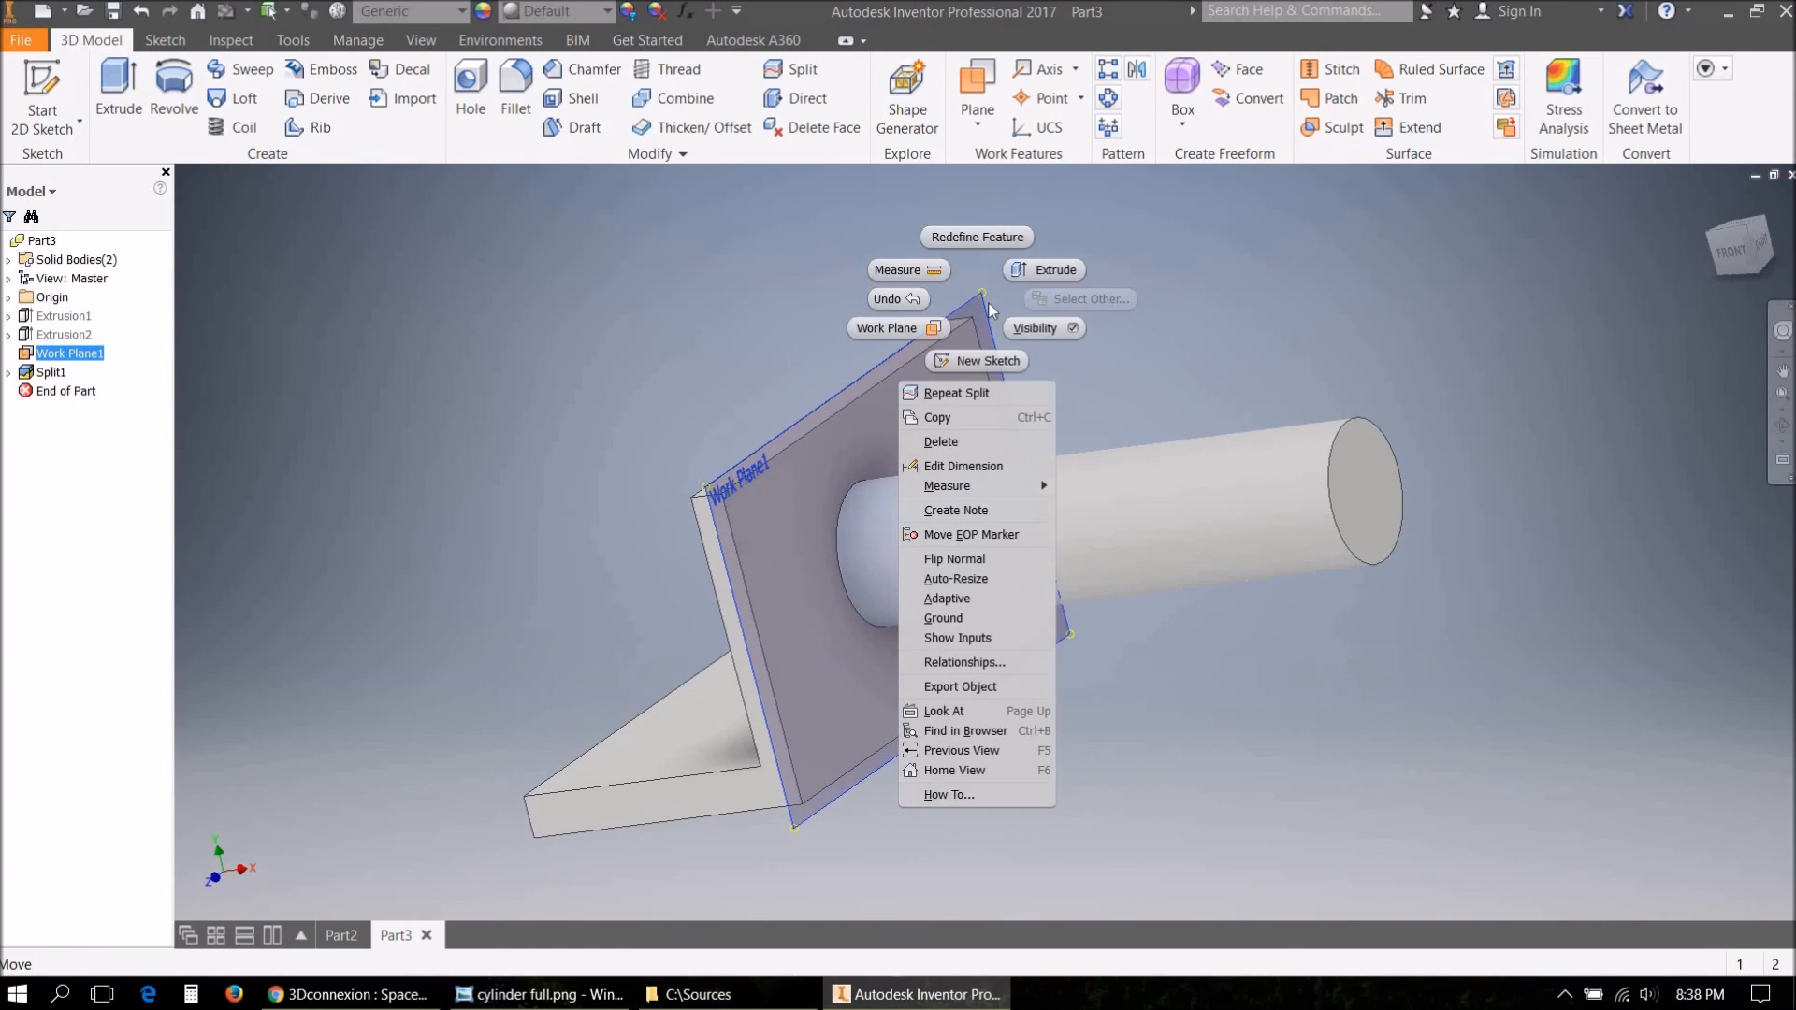
{"action": "left_click", "coordinate": [923, 281]}
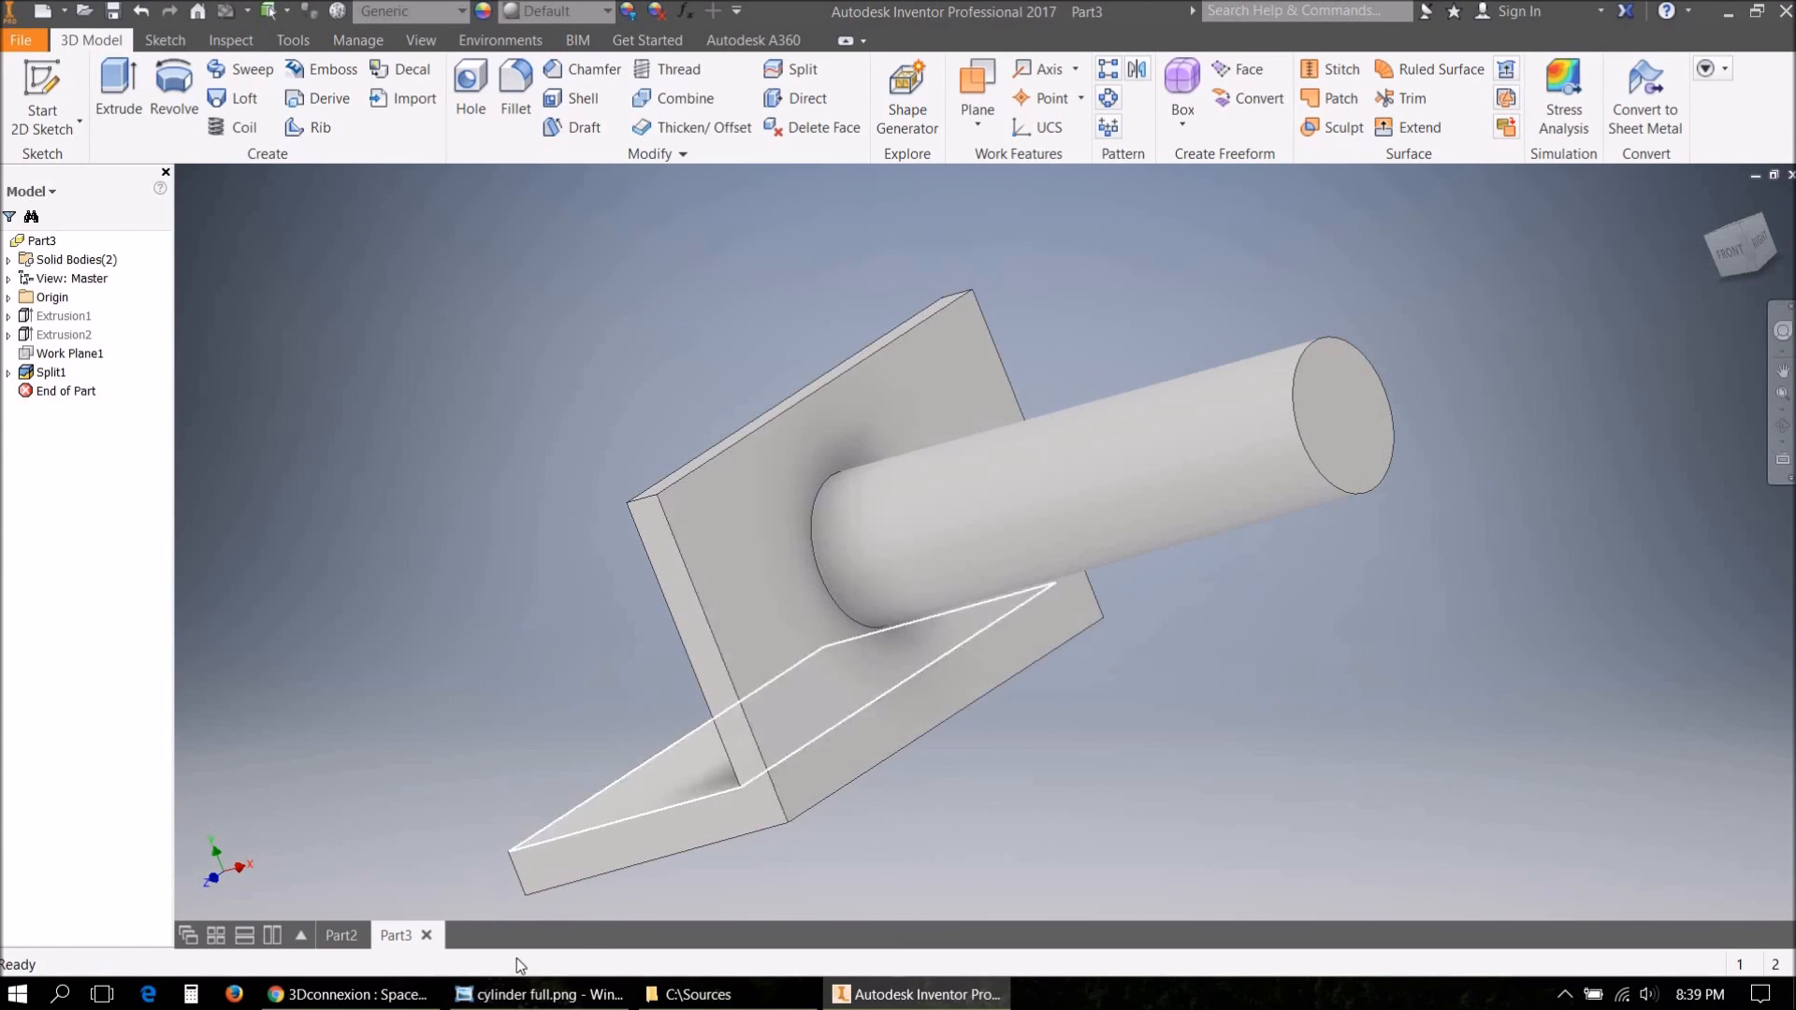
Switch to Windows Photo Viewer to examine the wireframe mesh in cylinder half.png, and return to Inventor.
{"action": "left_click", "coordinate": [562, 997]}
{"action": "key", "text": "Right"}
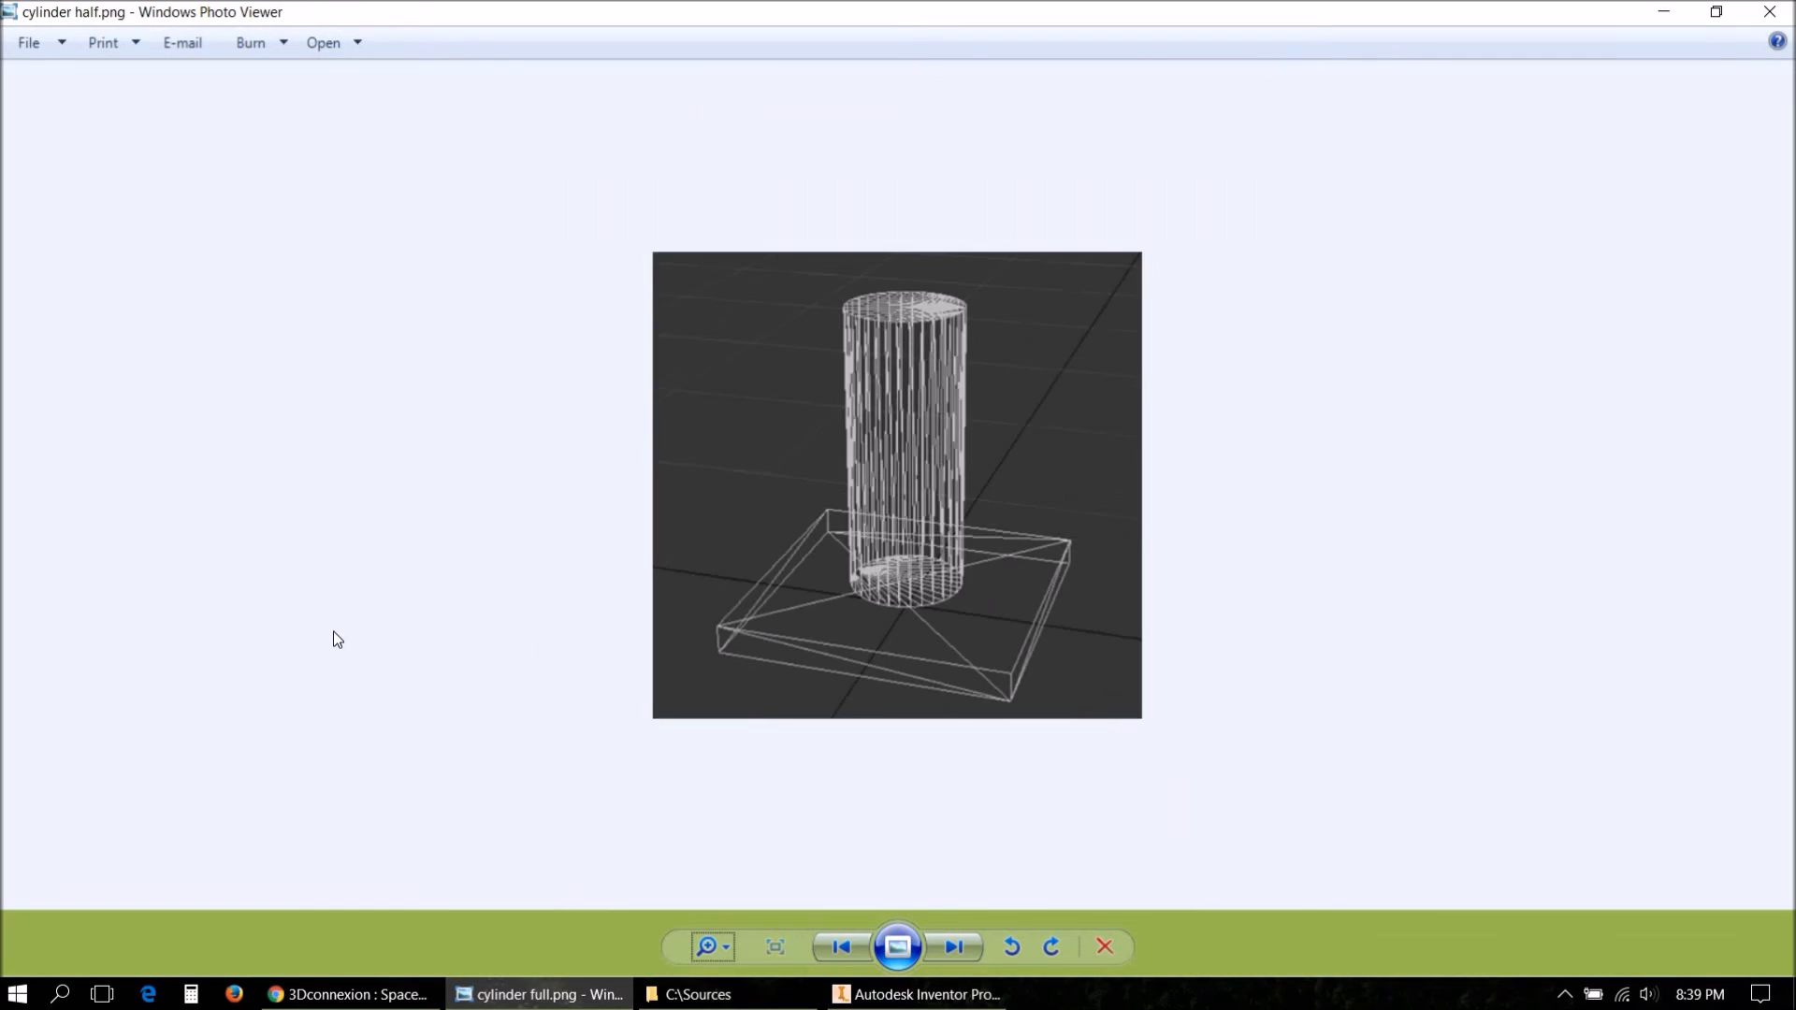
{"action": "scroll", "coordinate": [905, 726], "scroll_direction": "up", "scroll_amount": 3}
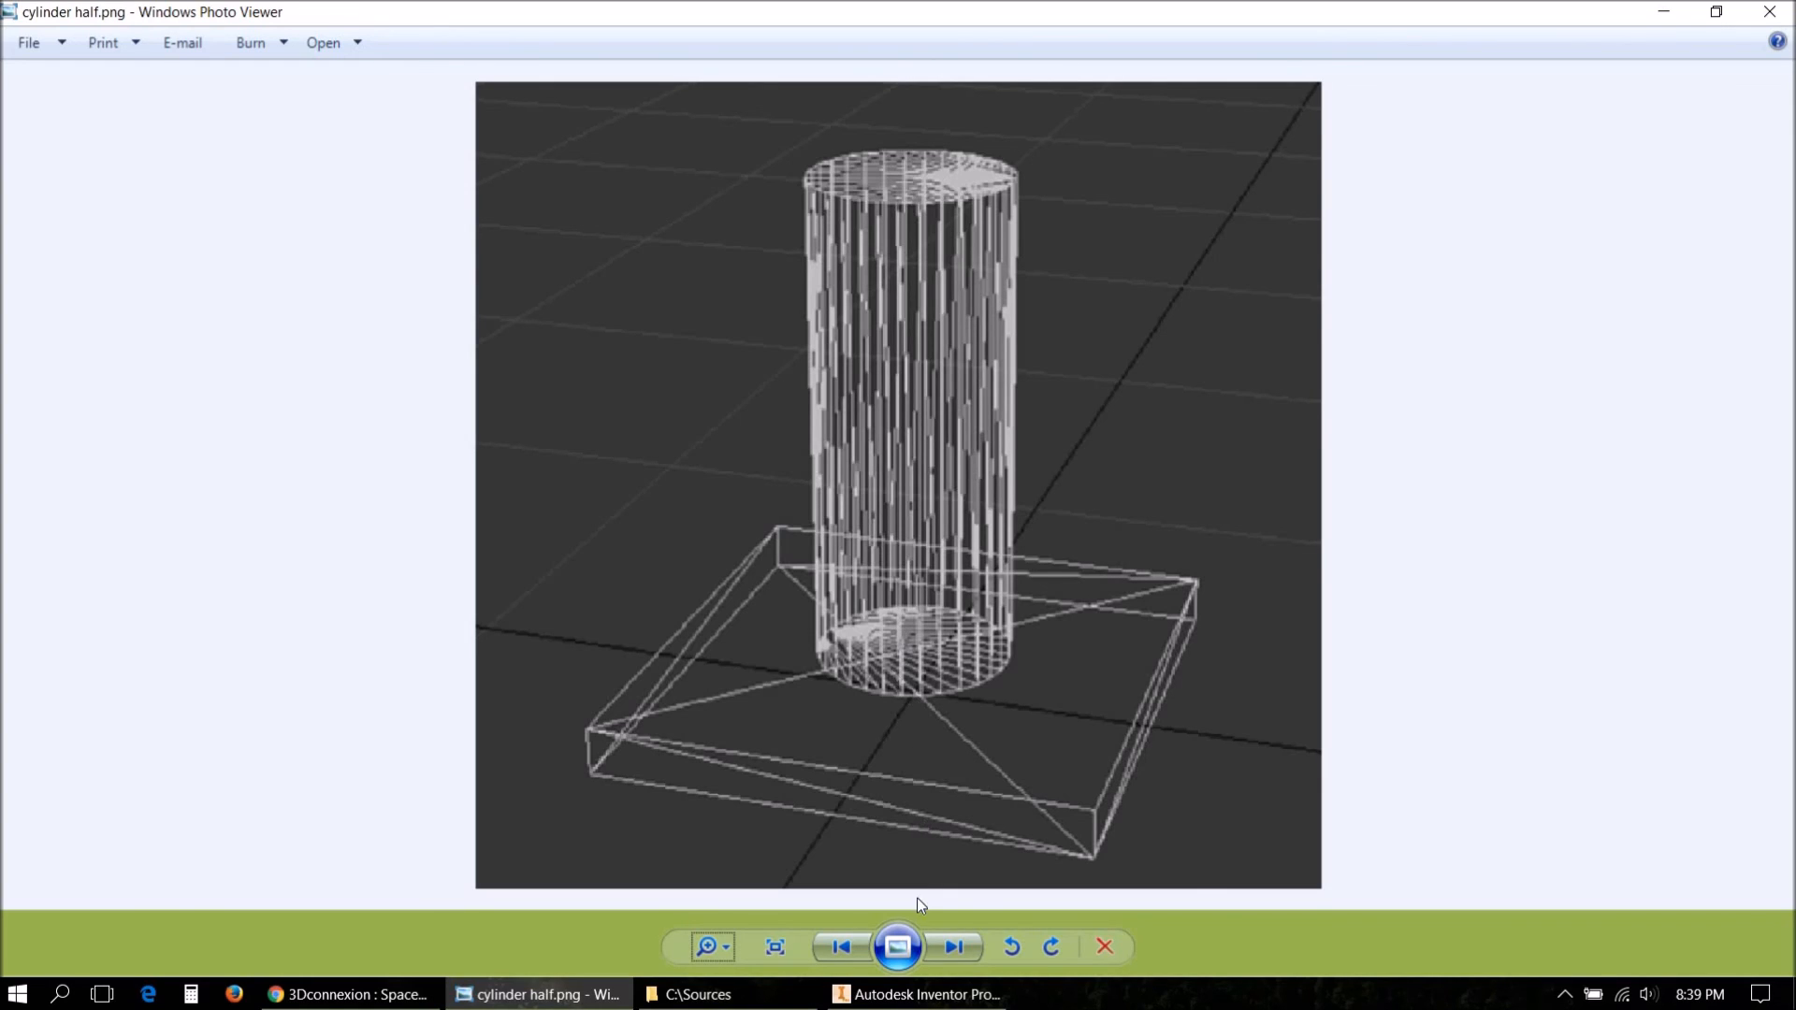
{"action": "mouse_move", "coordinate": [918, 1004]}
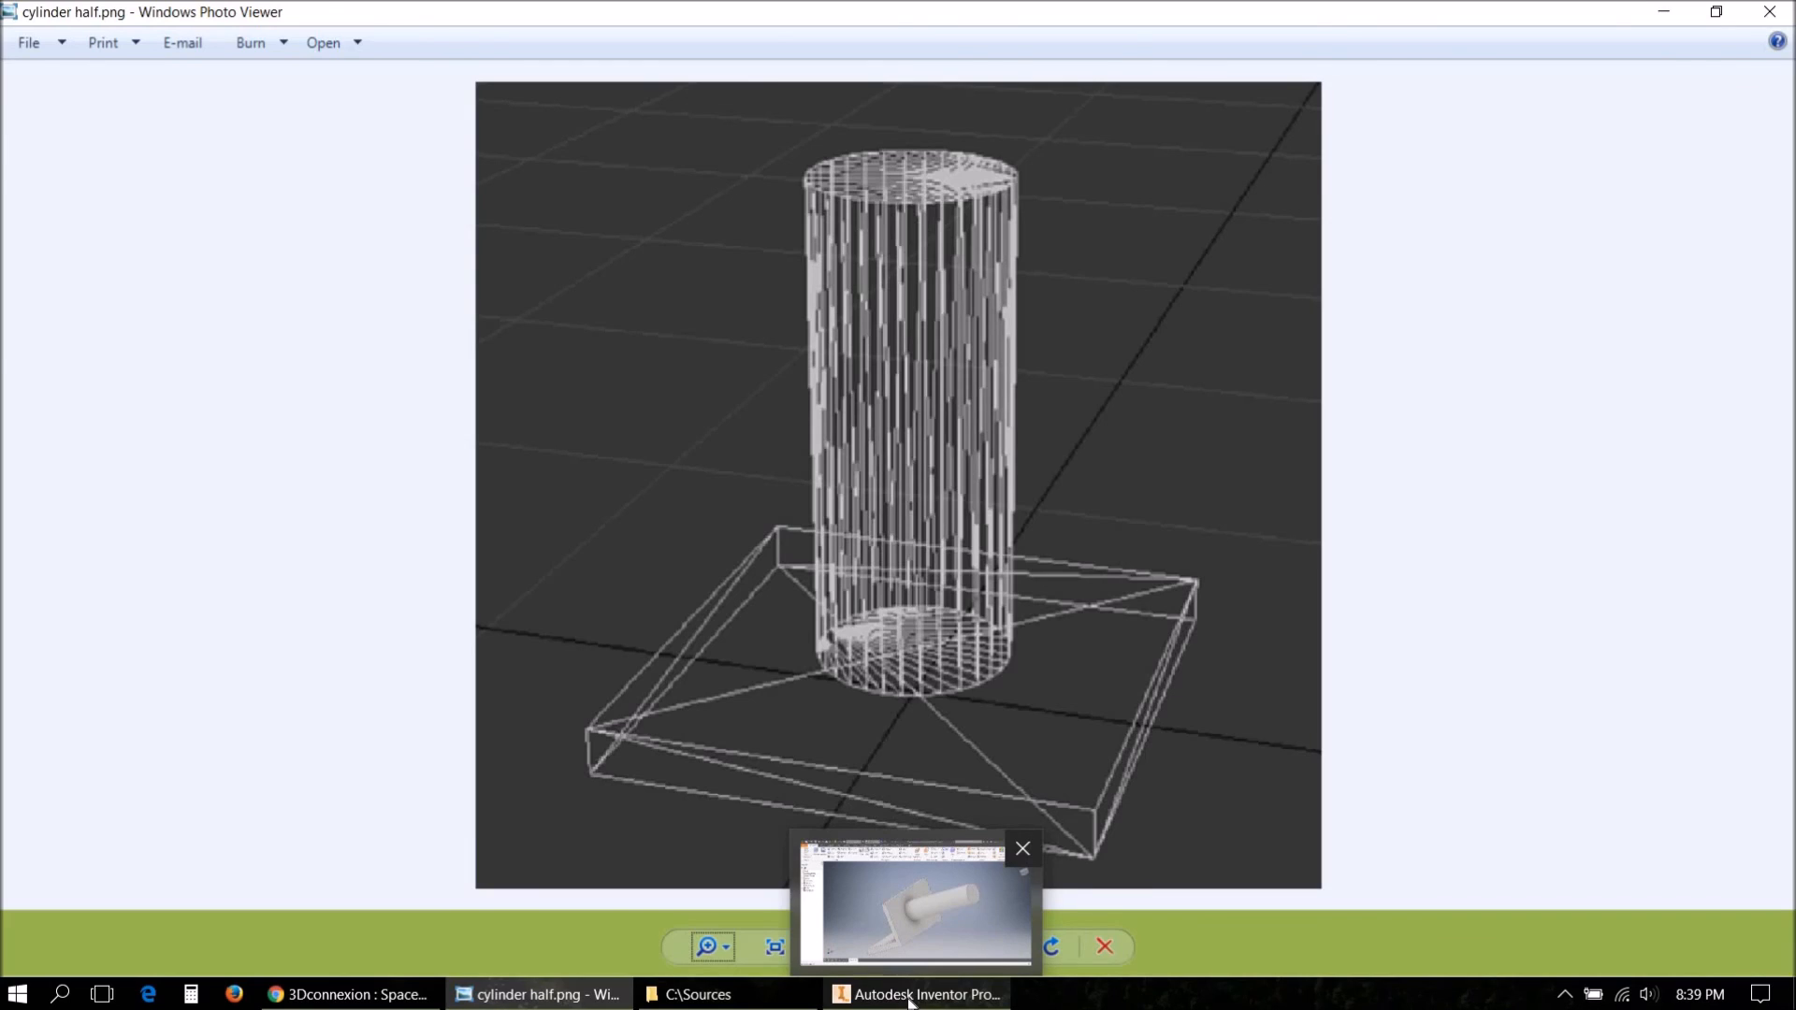
{"action": "left_click", "coordinate": [910, 999]}
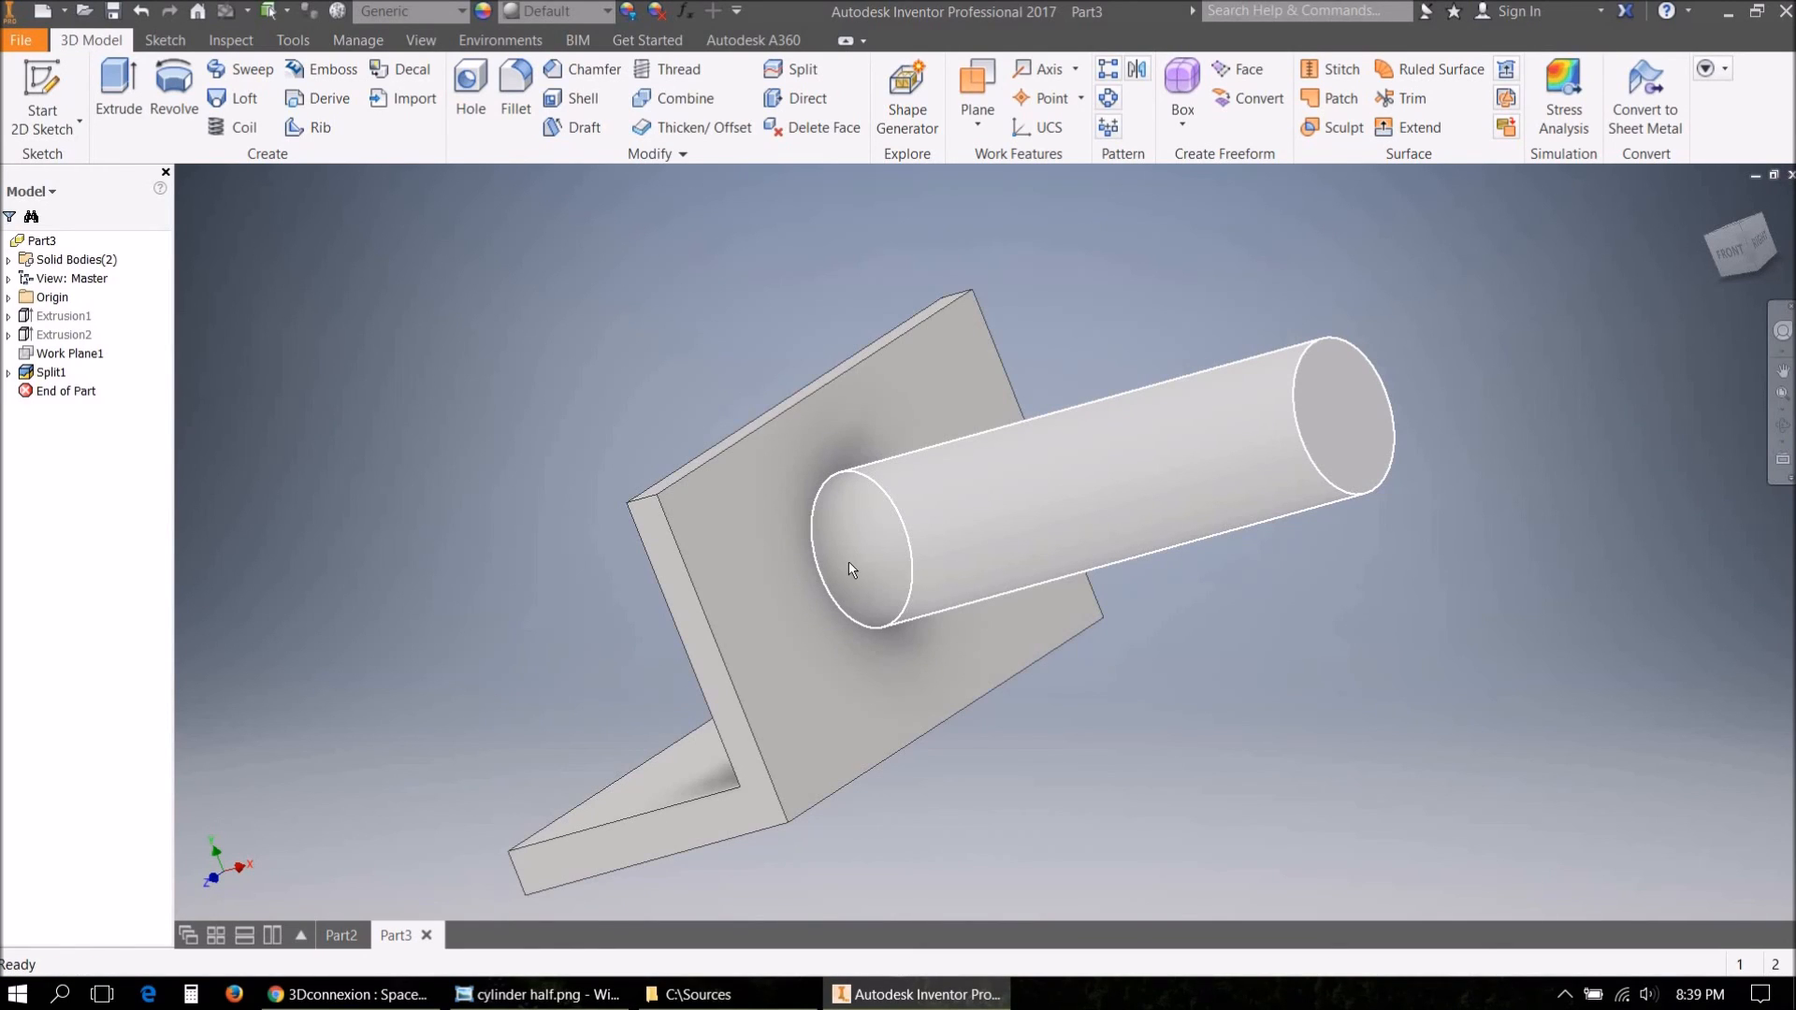
Delete the cylinder's hidden end face where it meets the plate, with healing left off.
{"action": "mouse_move", "coordinate": [877, 591]}
{"action": "left_click", "coordinate": [940, 595]}
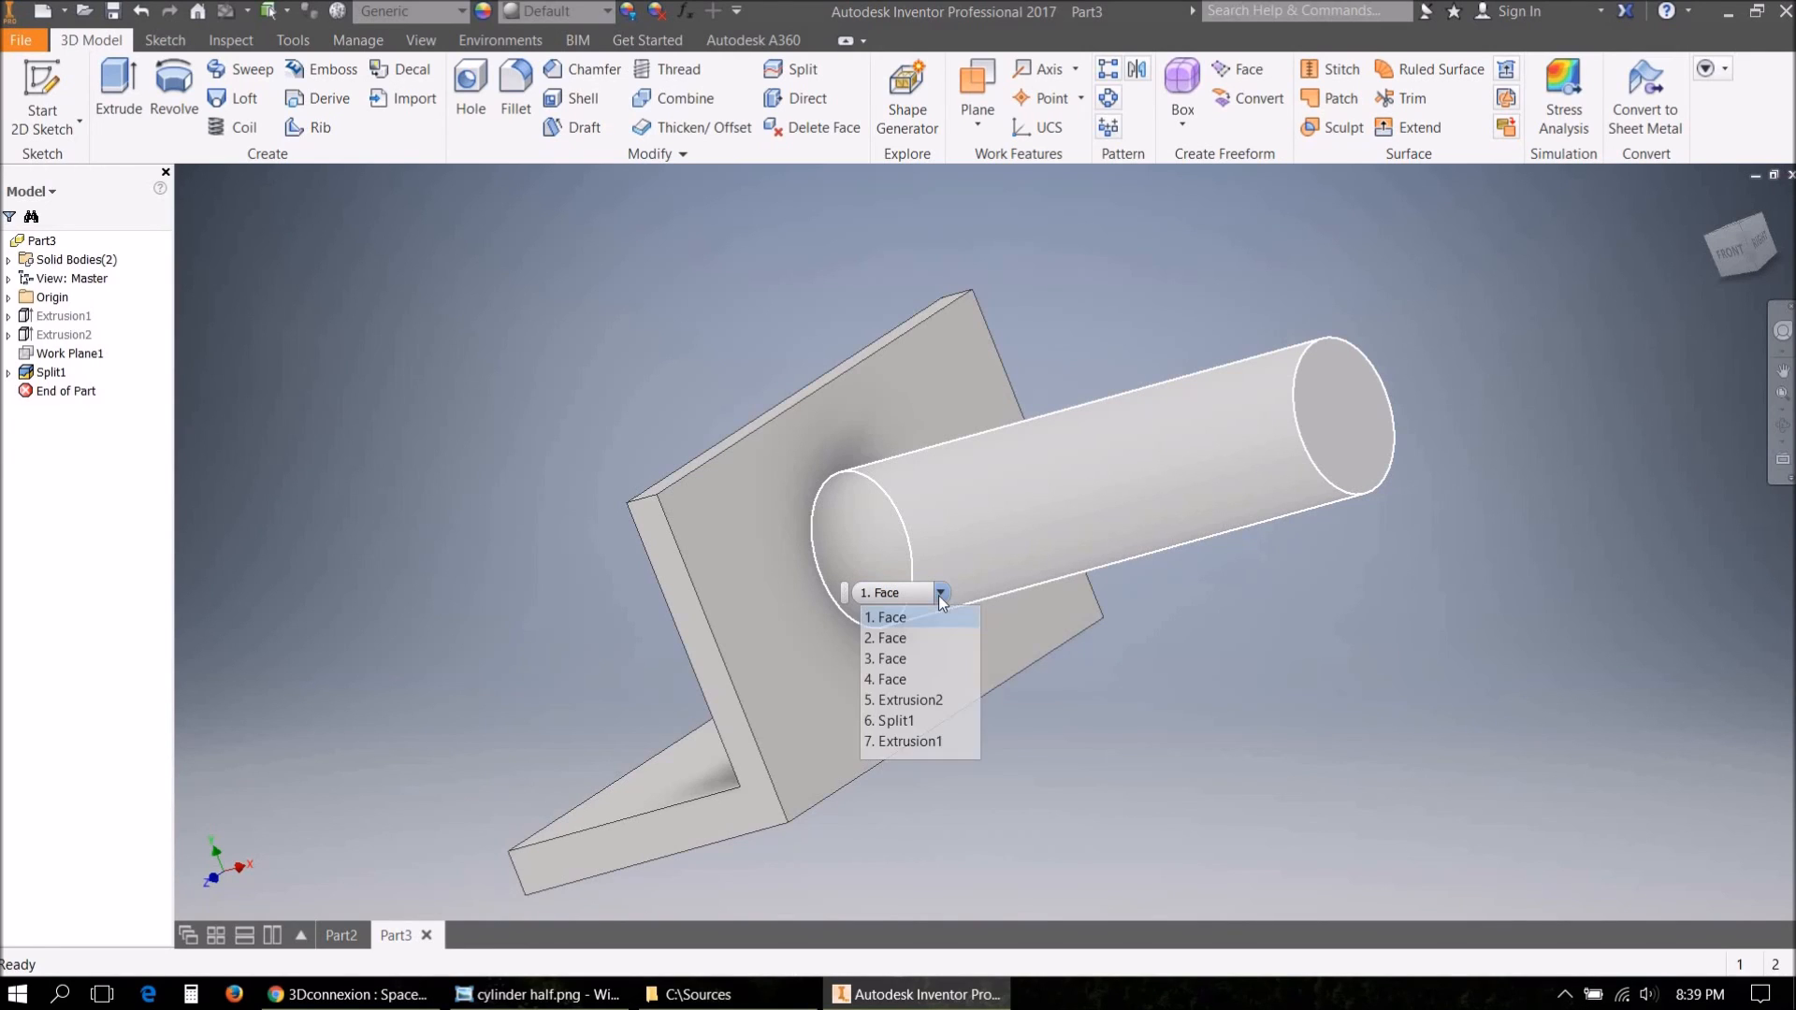
{"action": "left_click", "coordinate": [904, 658]}
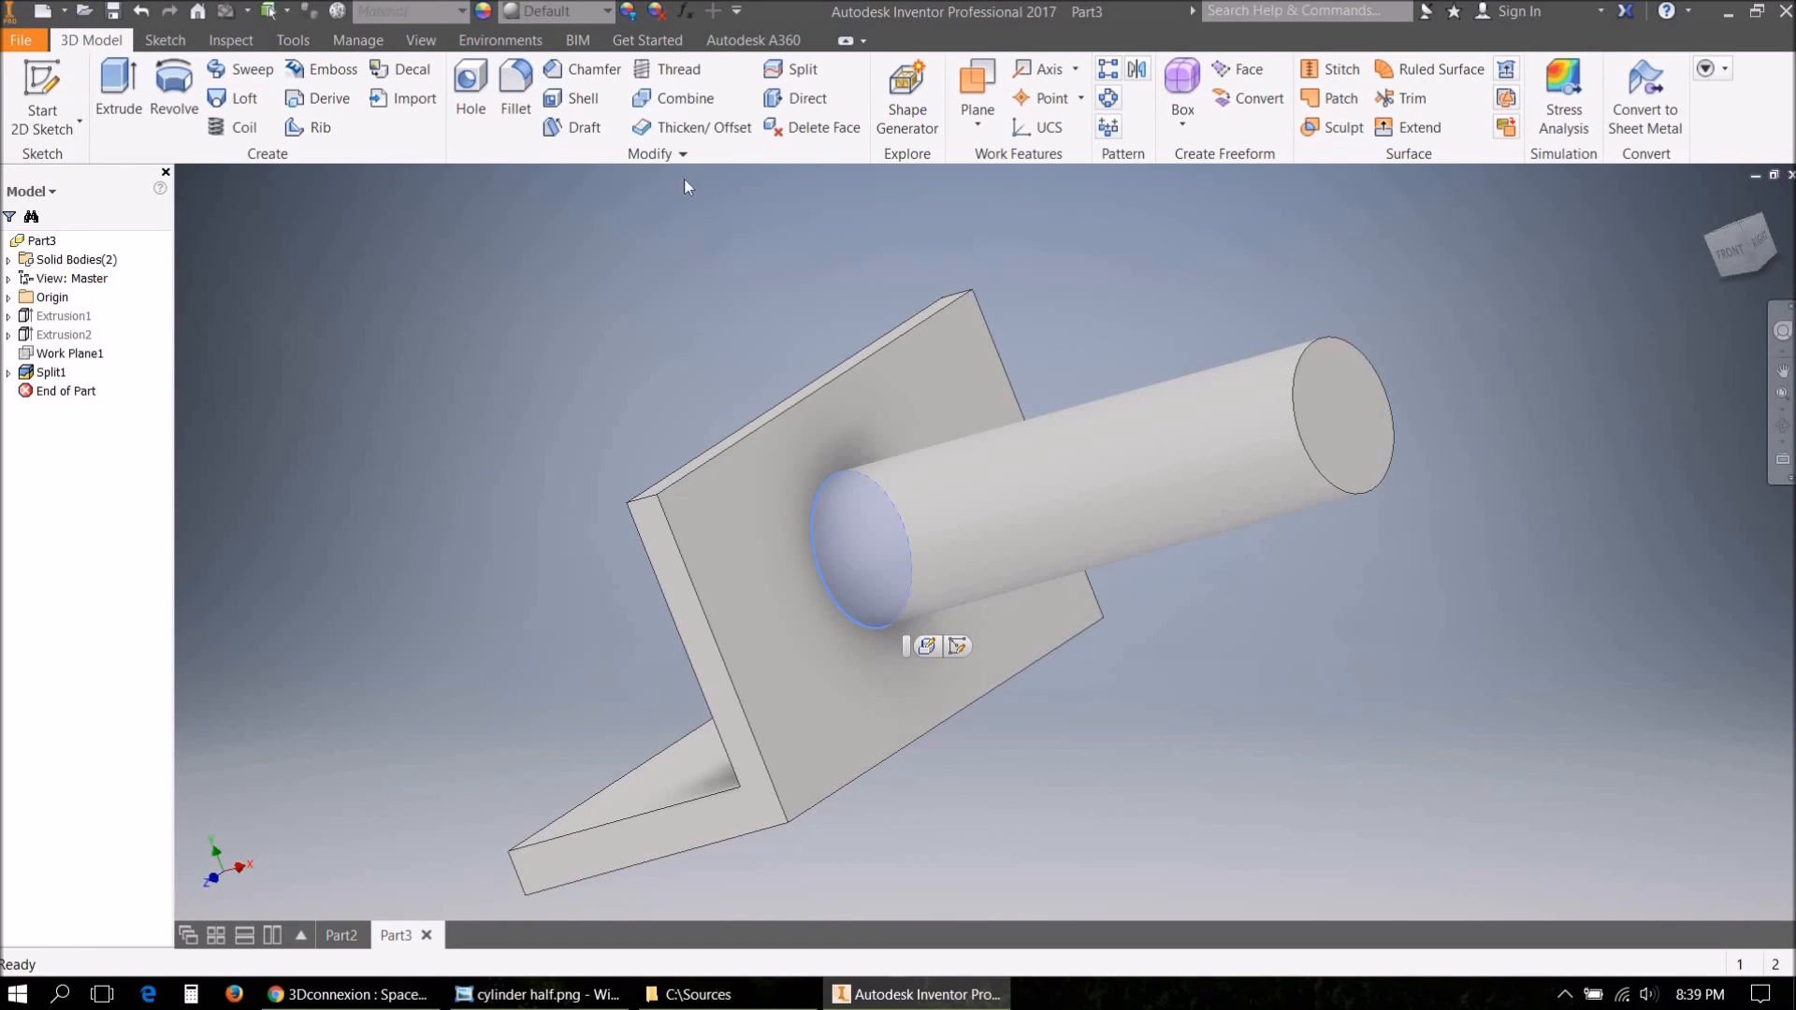
{"action": "left_click", "coordinate": [810, 127]}
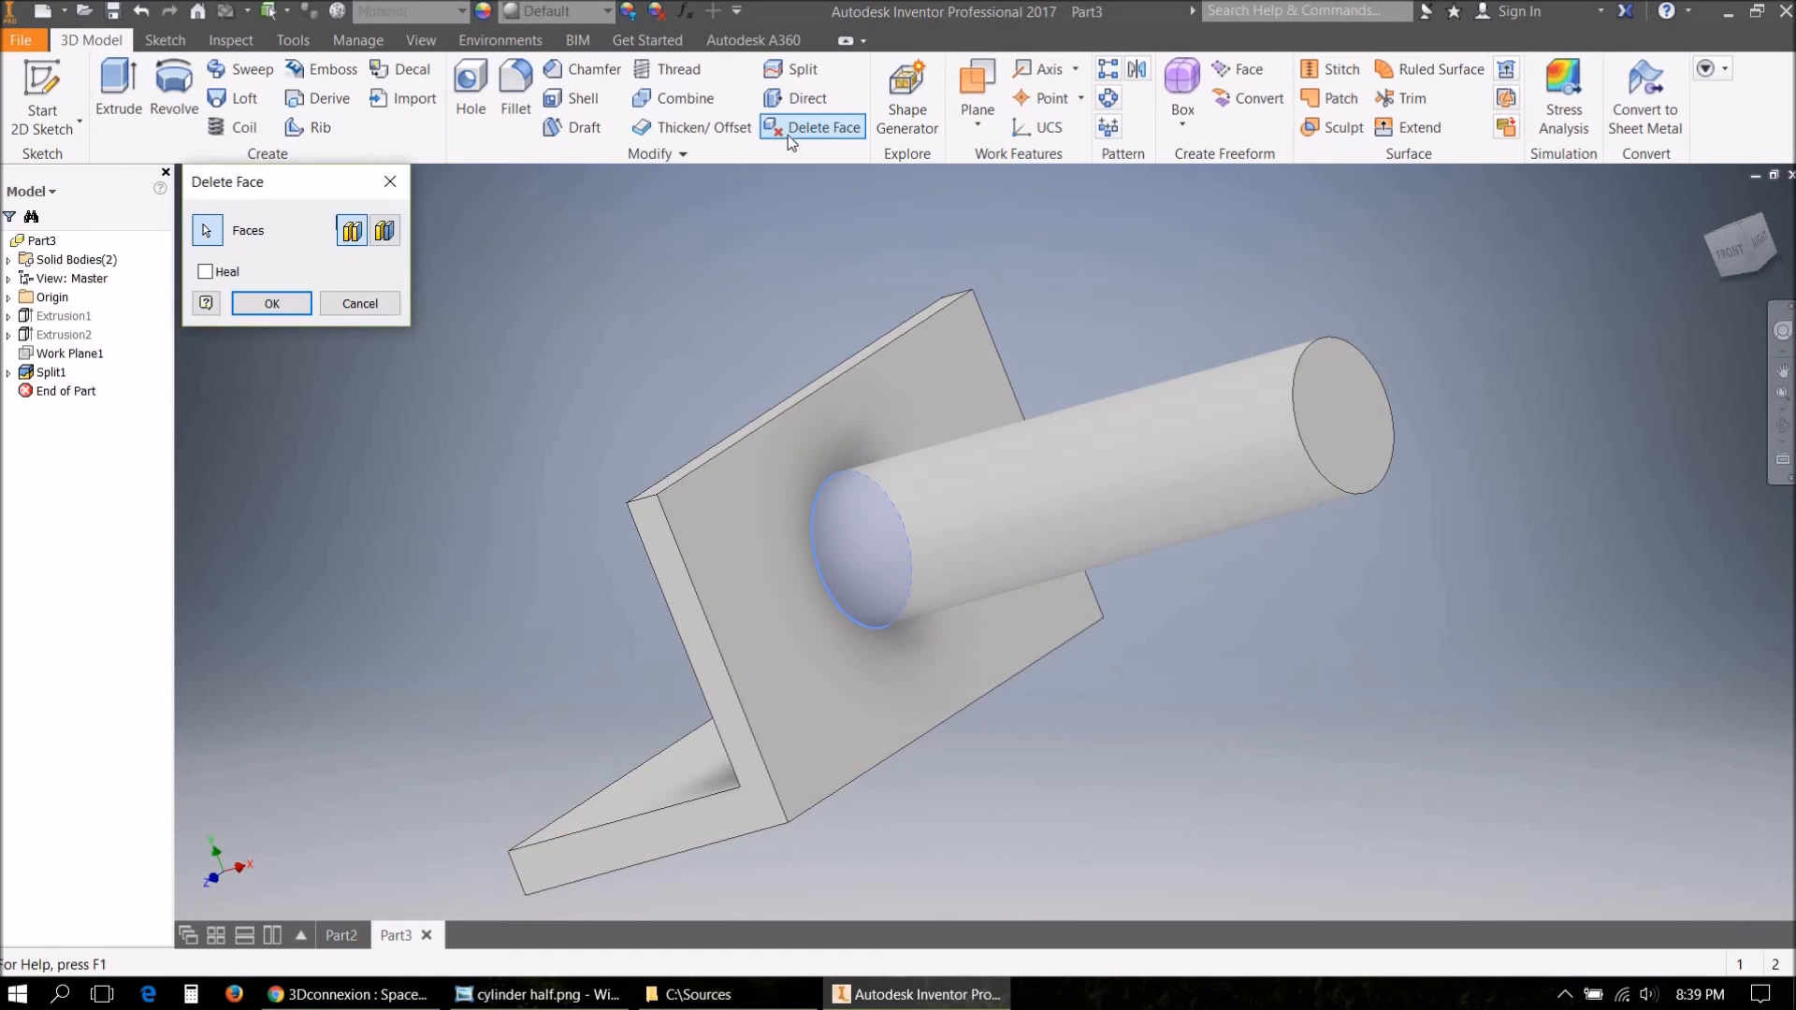
{"action": "left_click", "coordinate": [301, 300]}
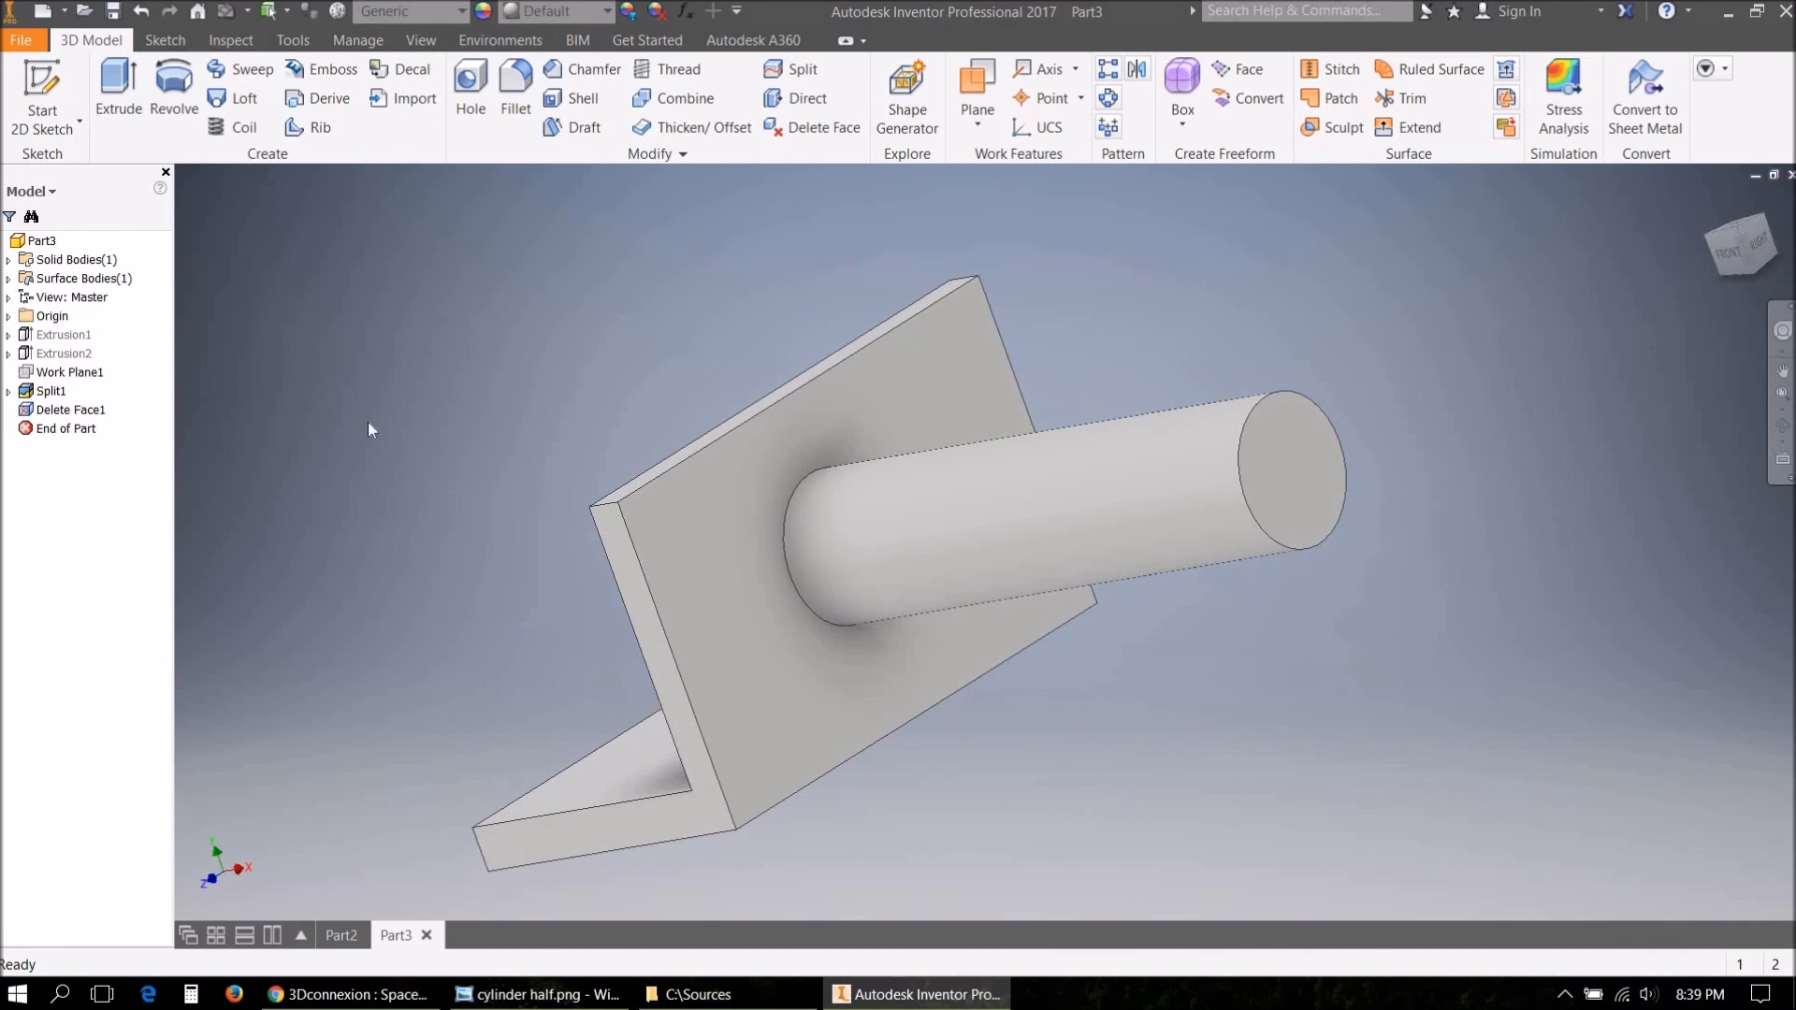
Switch to Windows Photo Viewer to examine the wireframe mesh in cylinder correct.png, and return to Inventor.
{"action": "left_click", "coordinate": [533, 993]}
{"action": "key", "text": "Right"}
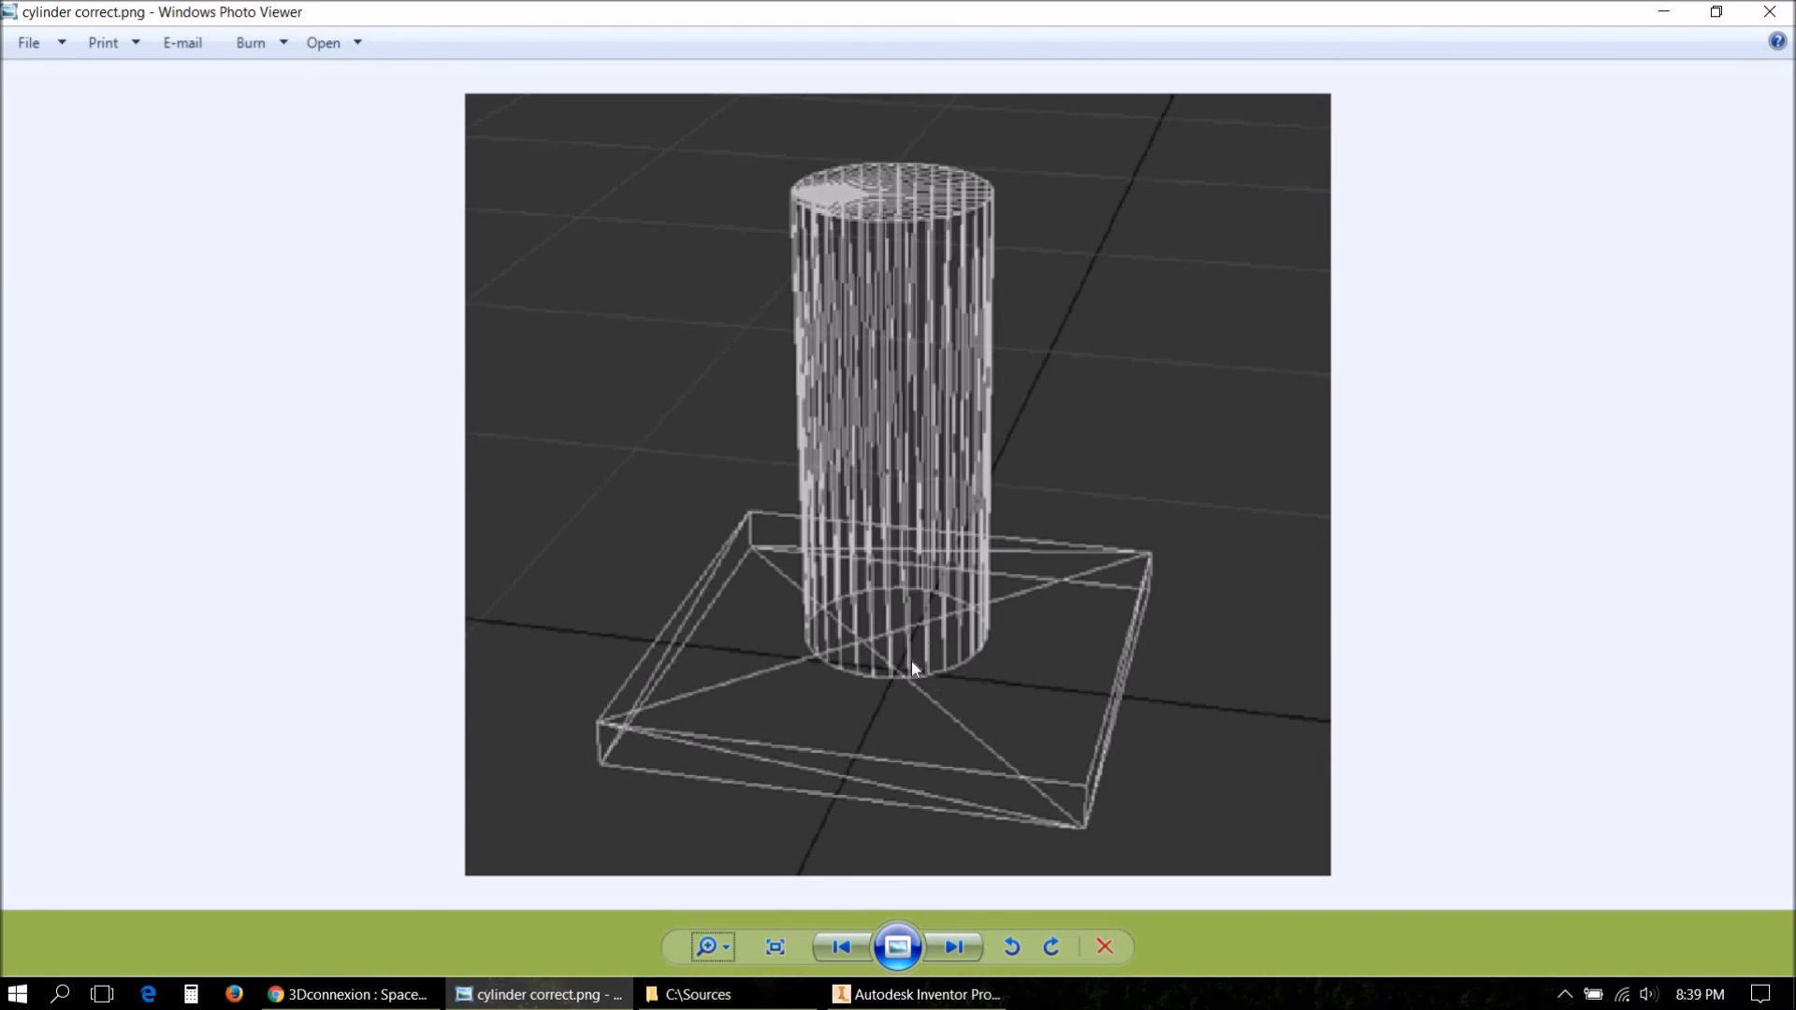
{"action": "left_click", "coordinate": [917, 994]}
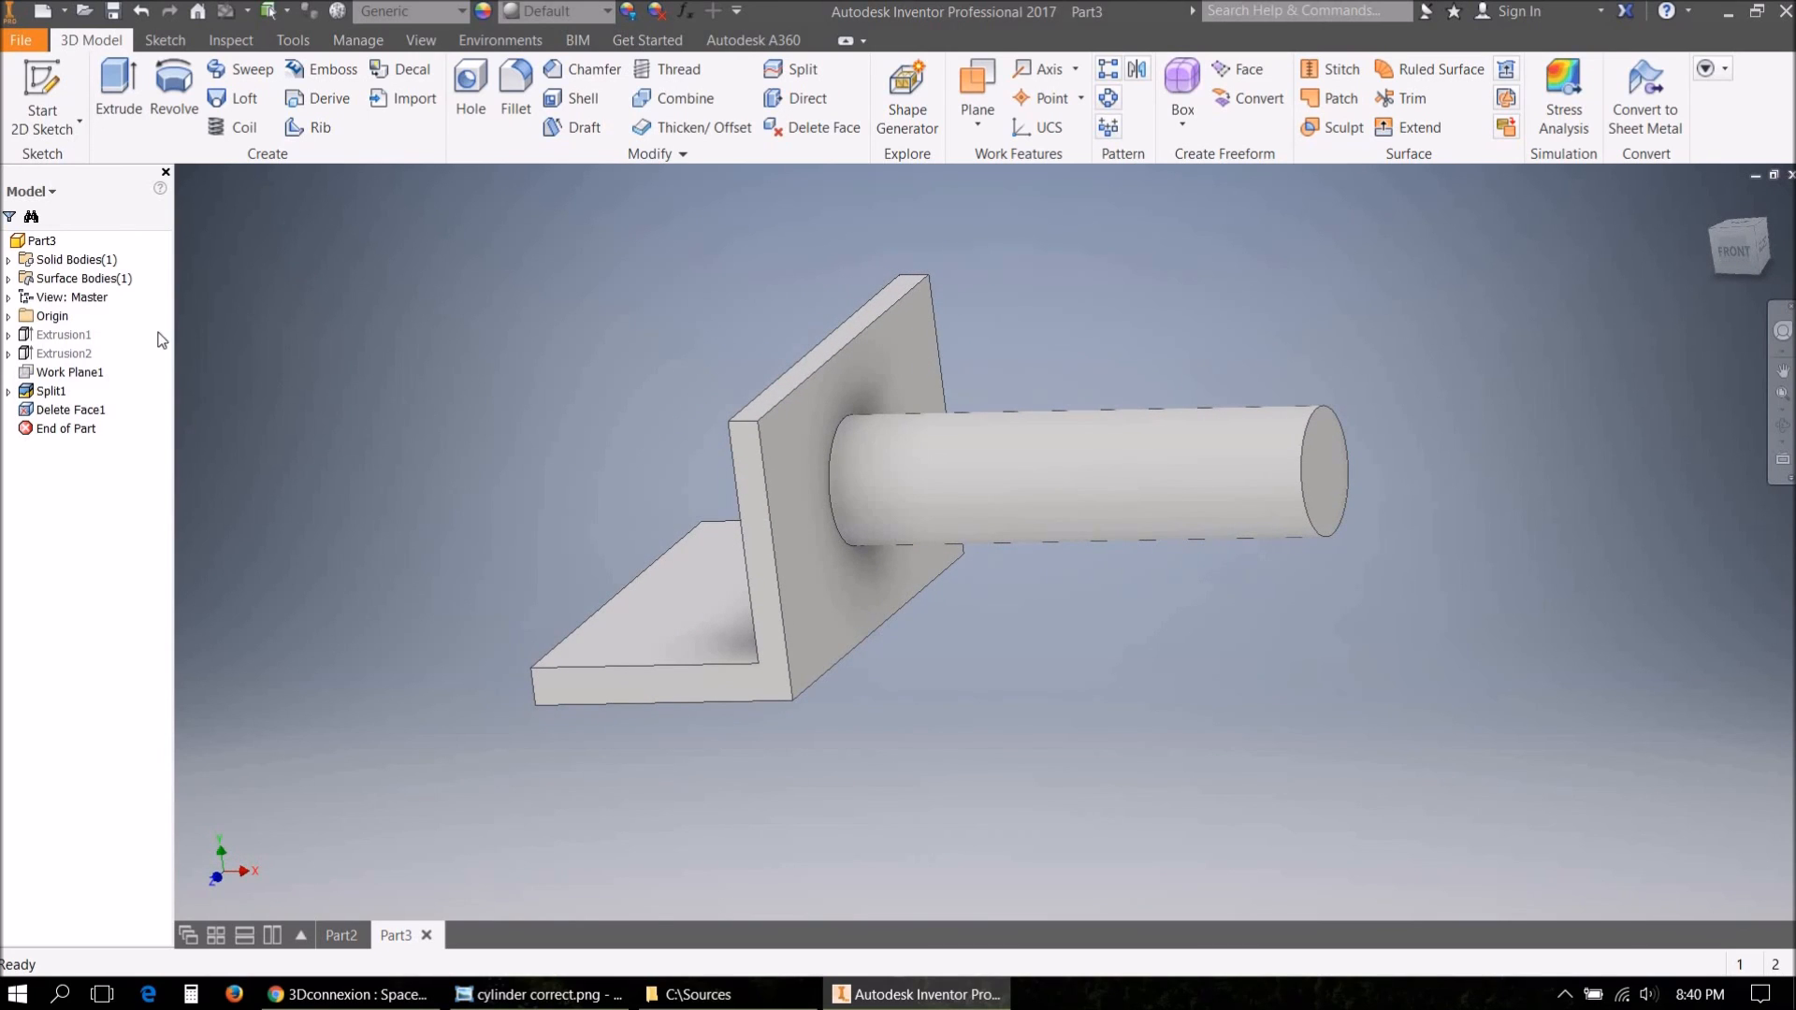
Highlight the origin's center point to check where it lies, and open Extrusion1's L-profile sketch for editing in the front view.
{"action": "left_click", "coordinate": [9, 317]}
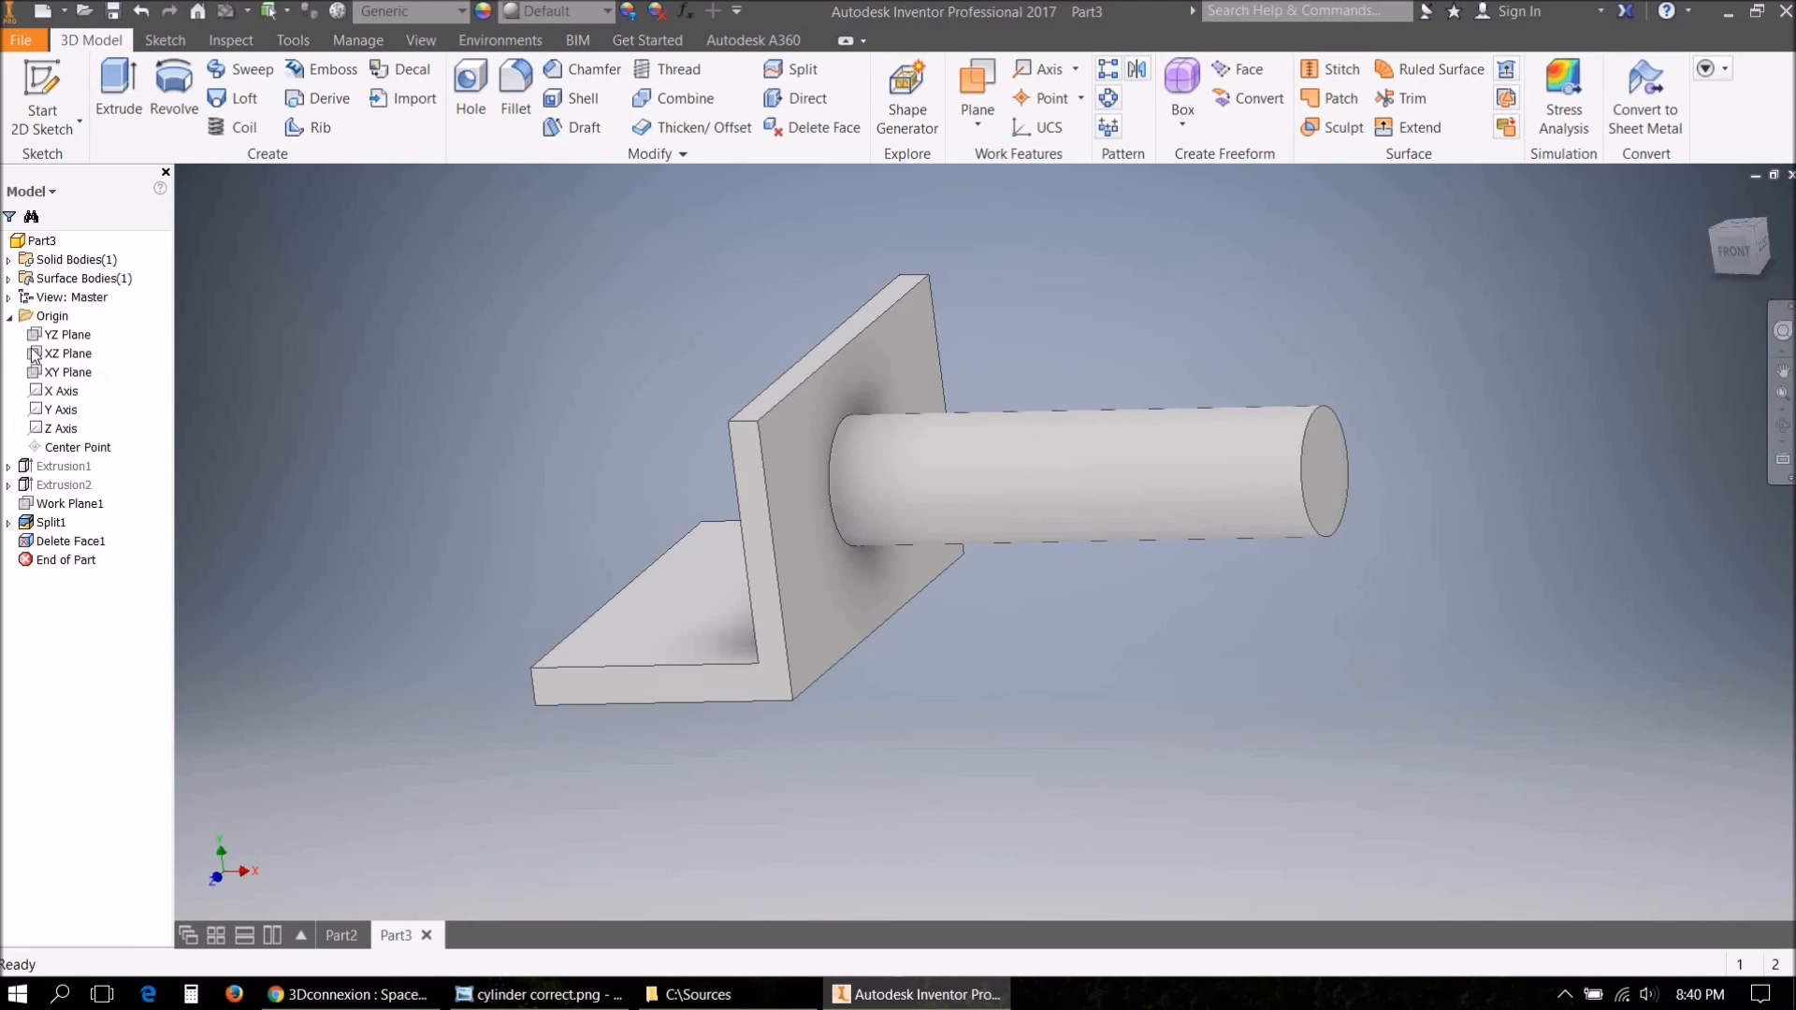
{"action": "left_click", "coordinate": [72, 448]}
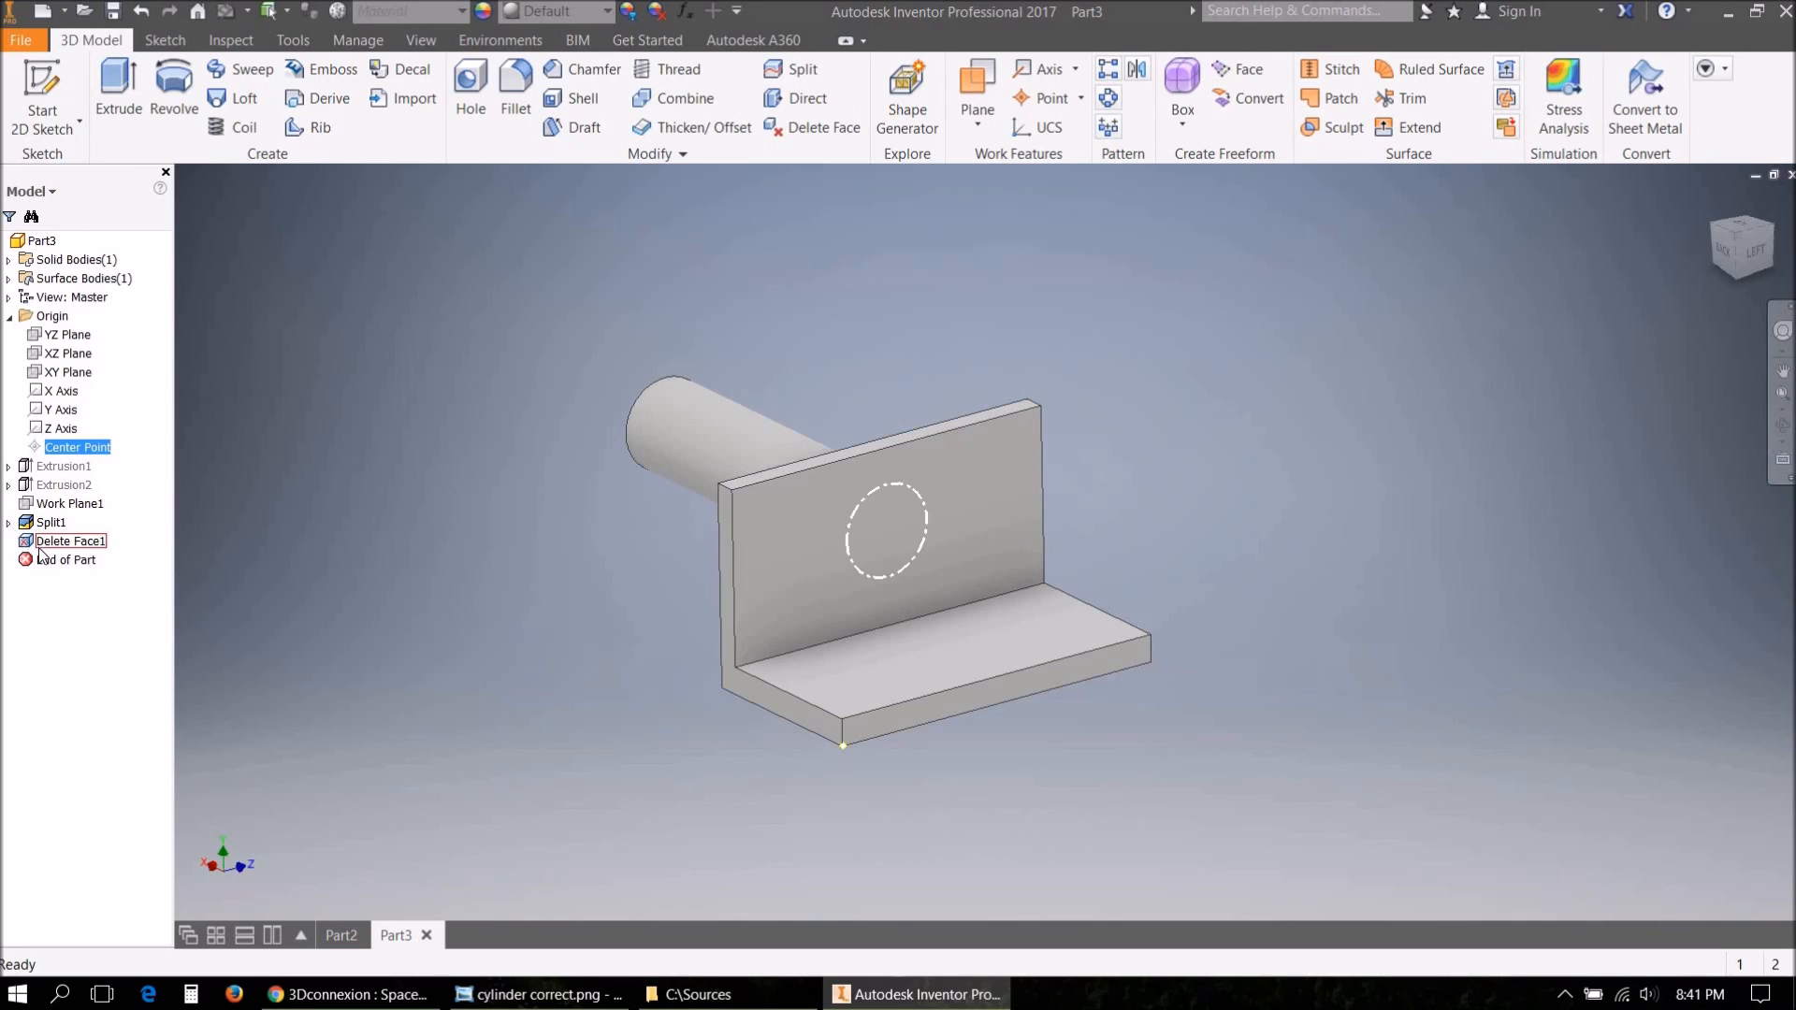
{"action": "left_click", "coordinate": [8, 466]}
{"action": "left_click", "coordinate": [58, 485]}
{"action": "right_click", "coordinate": [70, 485]}
{"action": "left_click", "coordinate": [117, 541]}
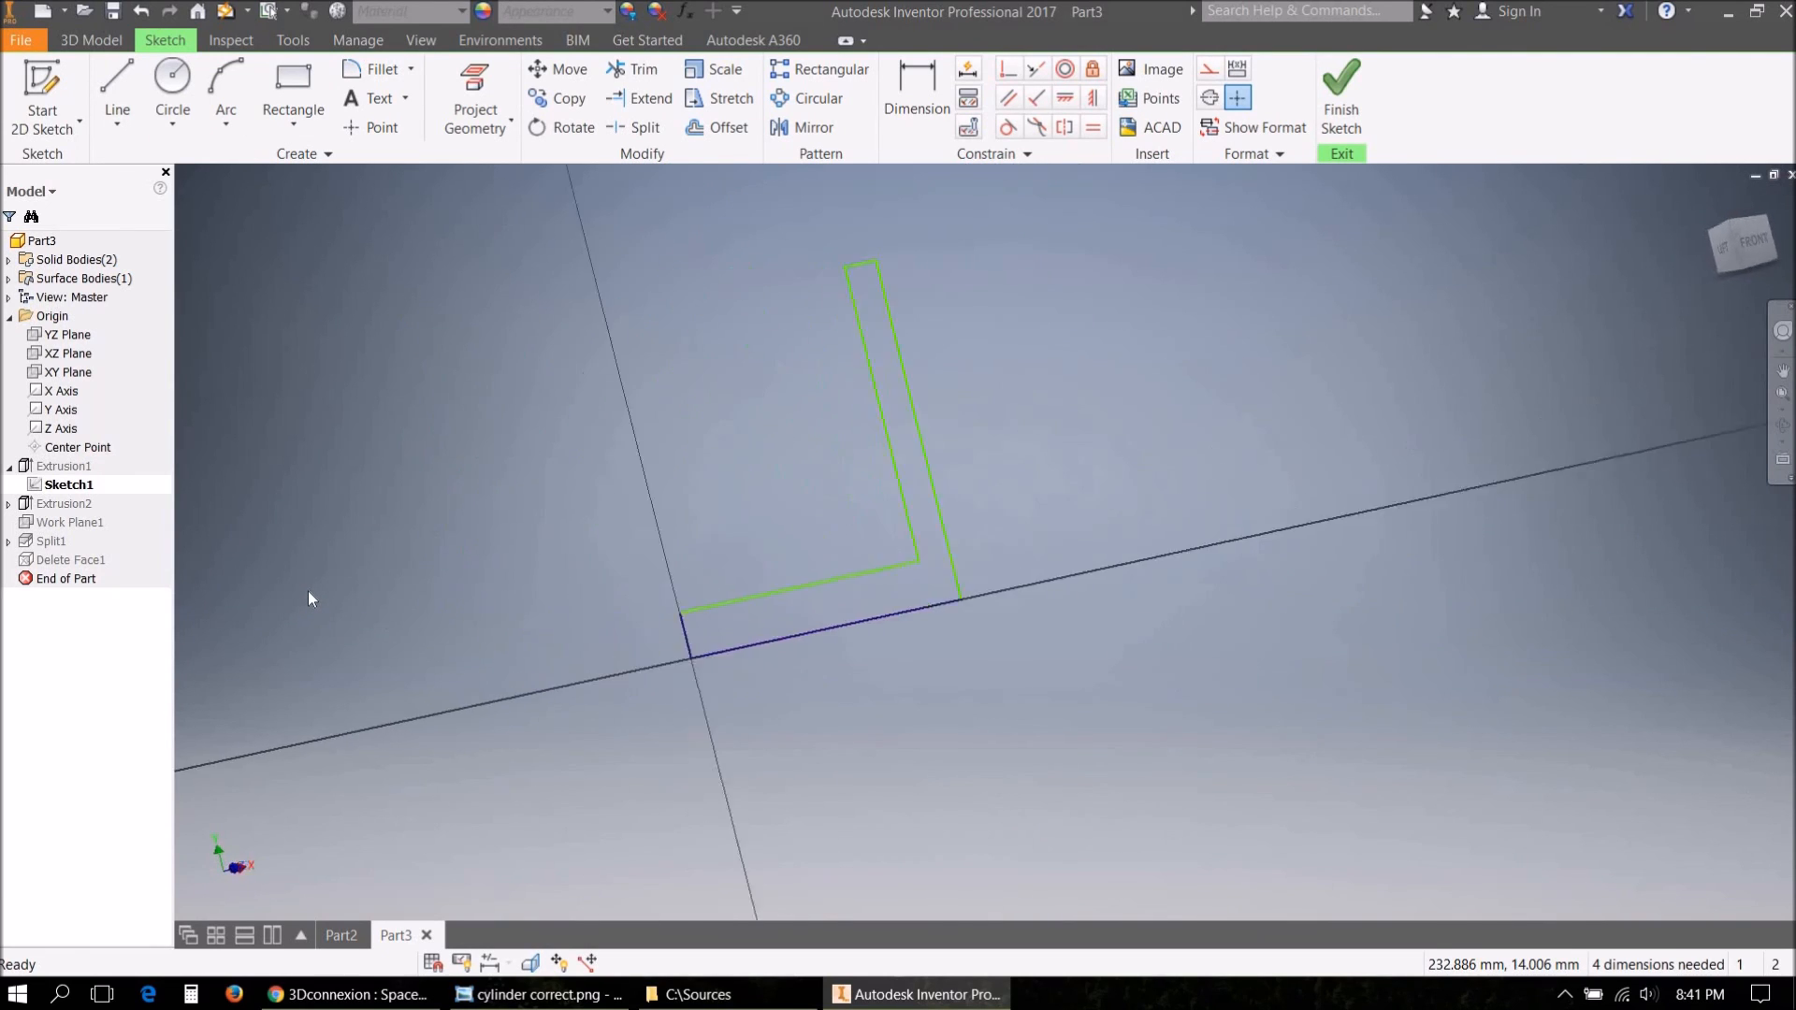
{"action": "left_click", "coordinate": [1752, 246]}
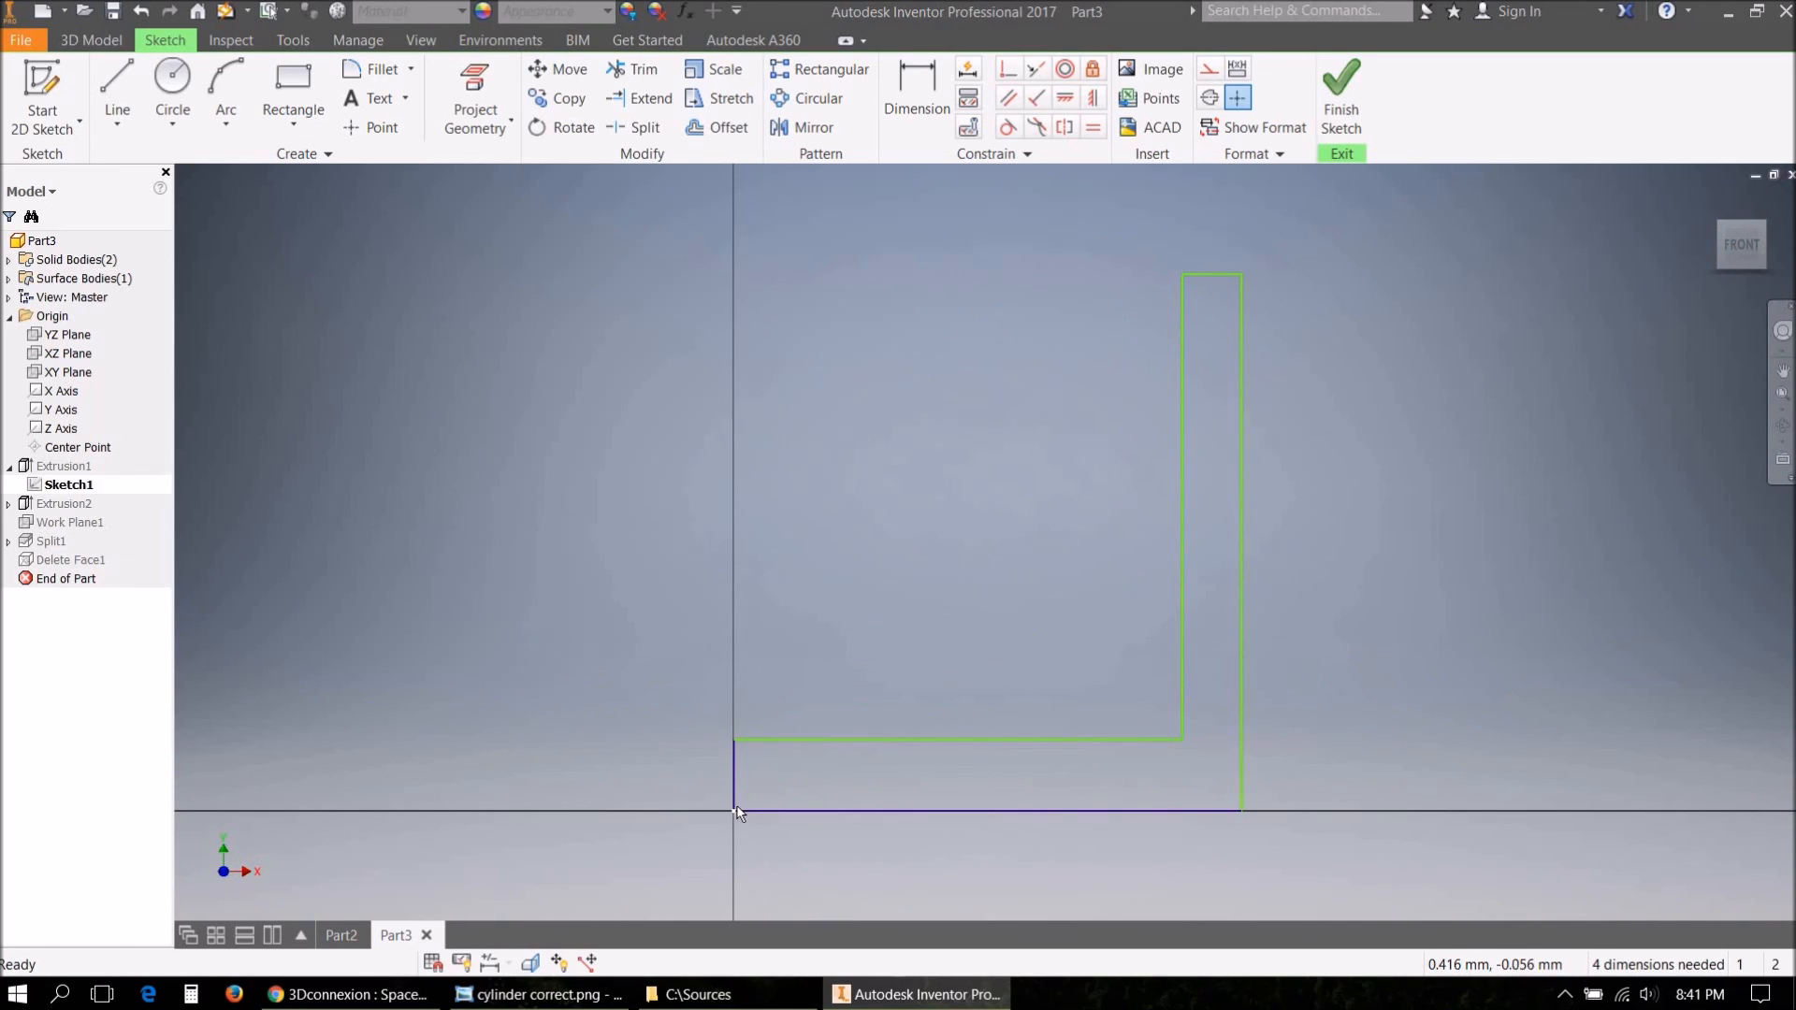
Delete the L profile's short end line and its long bottom line, both attached to the origin.
{"action": "middle_click_drag", "start_coordinate": [759, 779], "coordinate": [748, 652]}
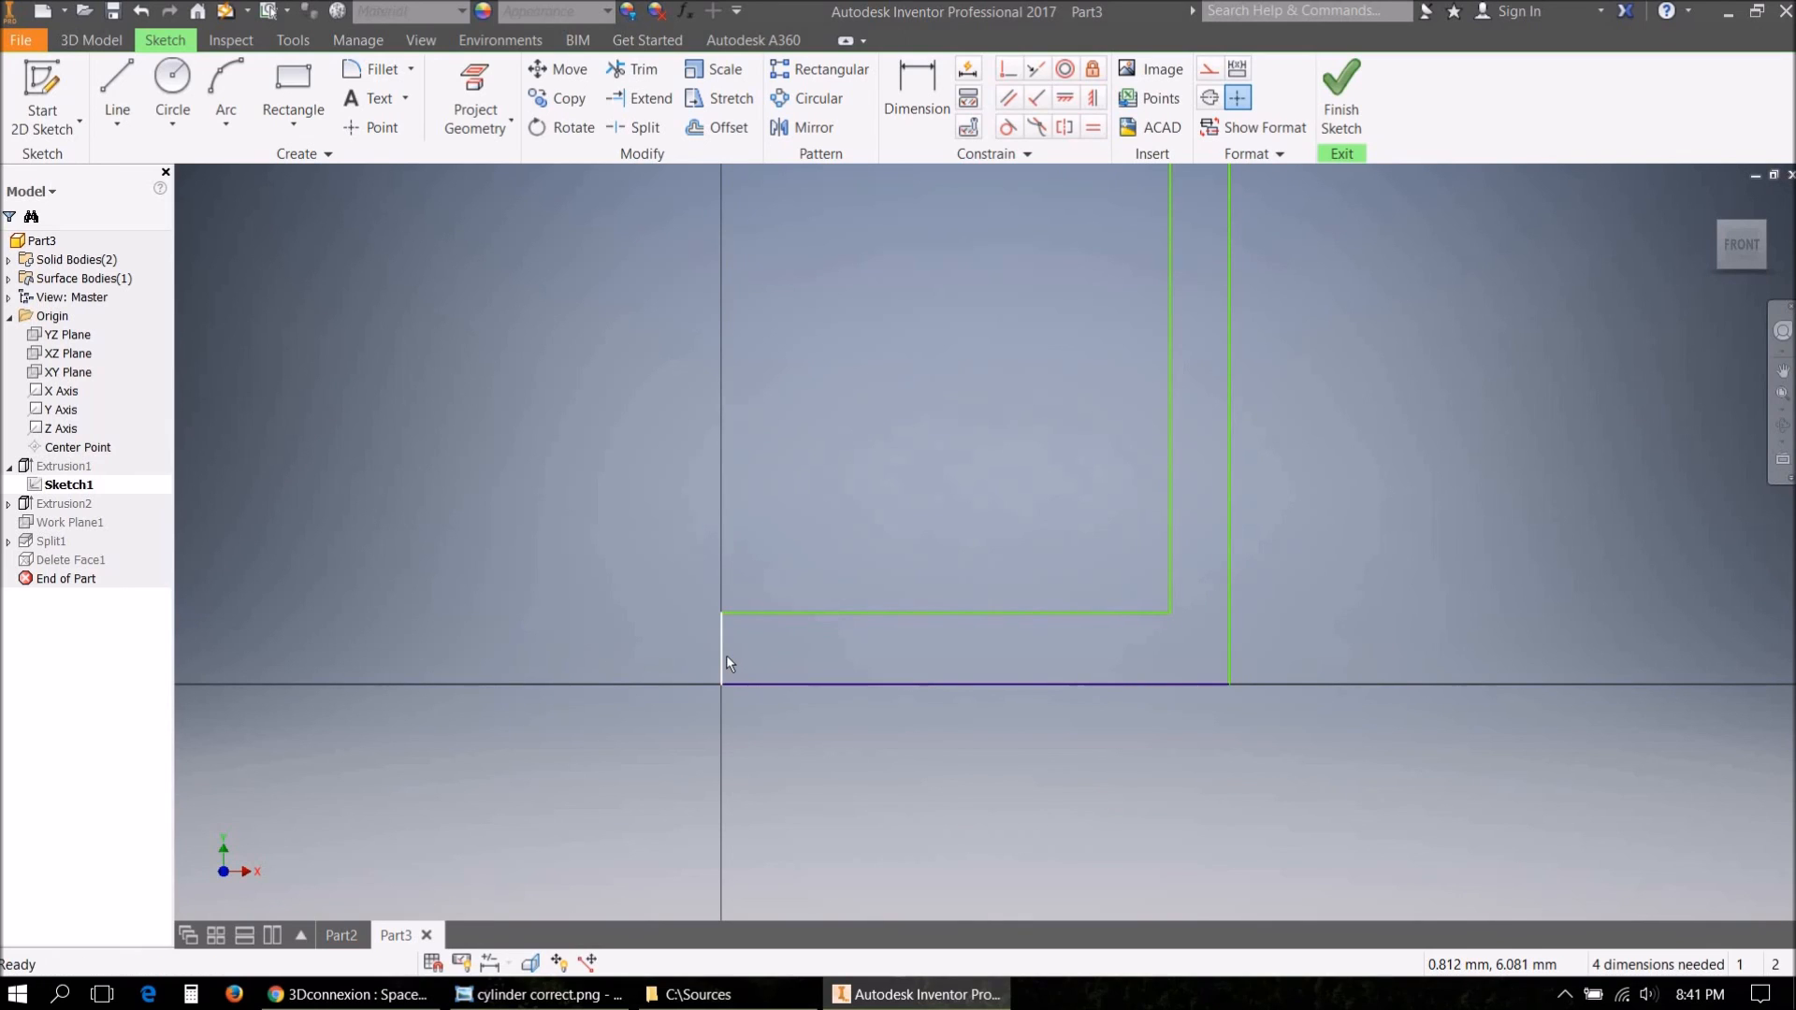
{"action": "left_click", "coordinate": [726, 654]}
{"action": "key", "text": "Delete"}
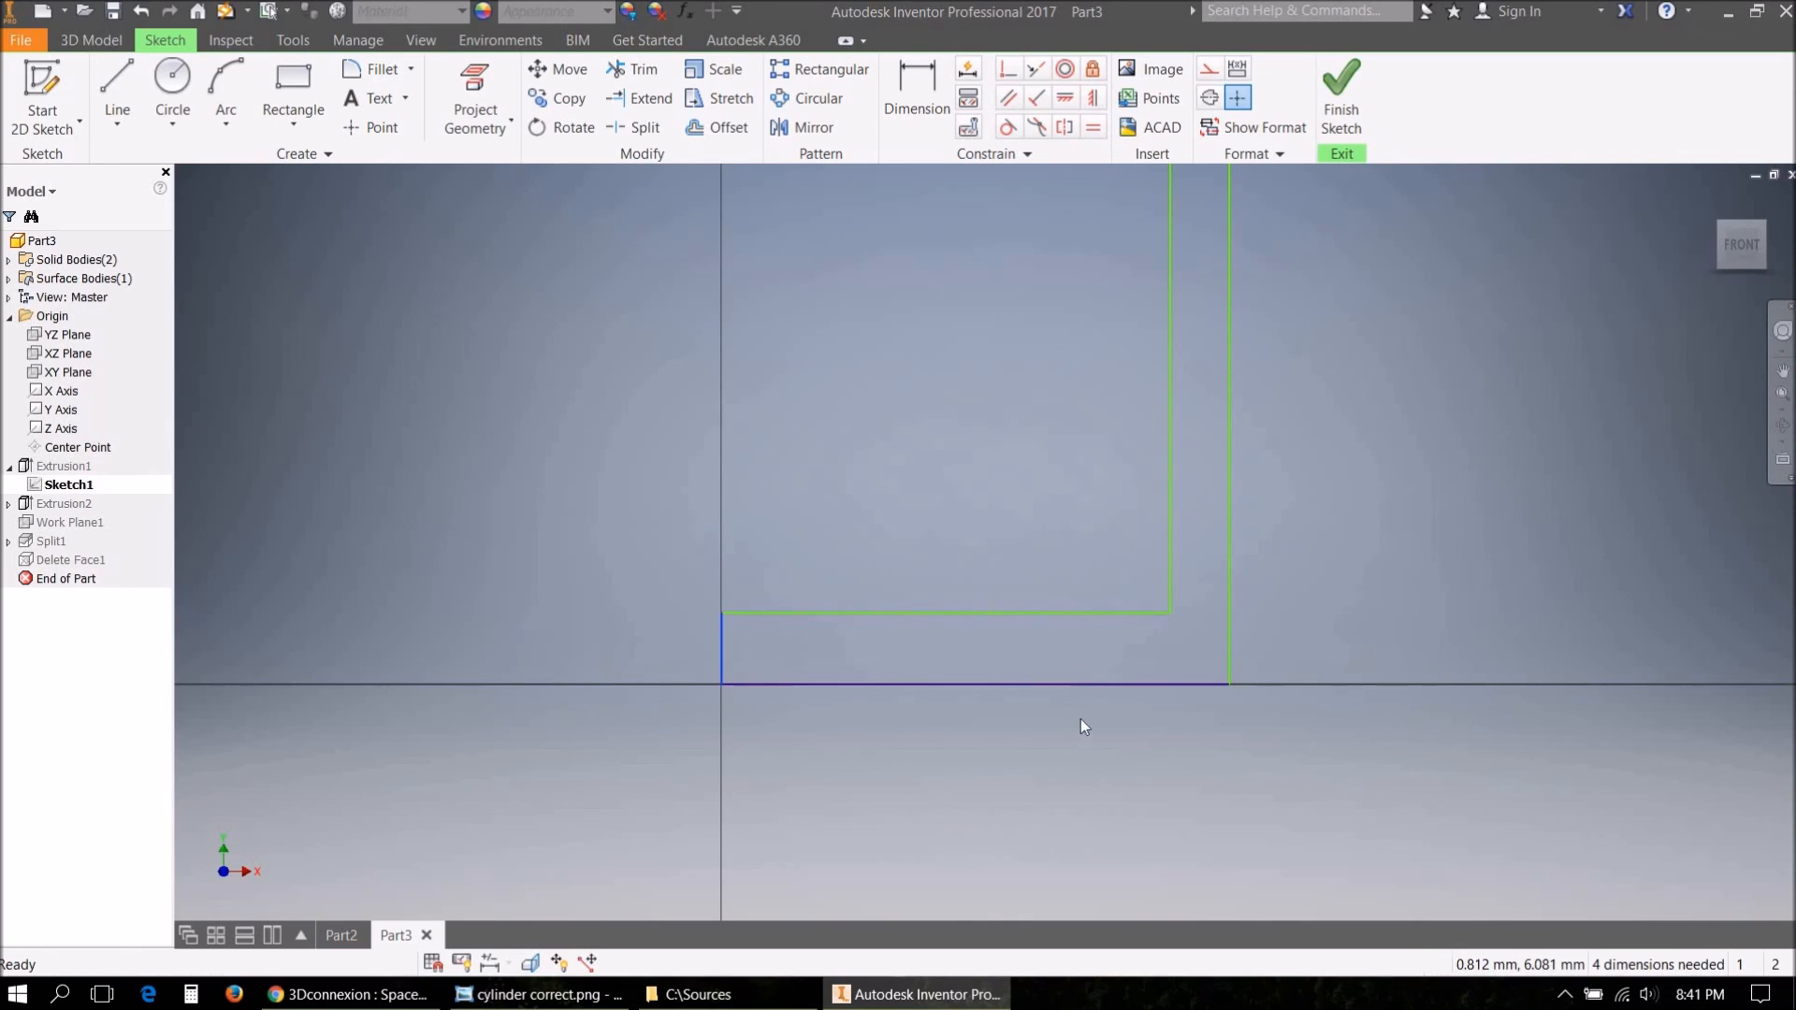
{"action": "left_click", "coordinate": [948, 688]}
{"action": "key", "text": "Delete"}
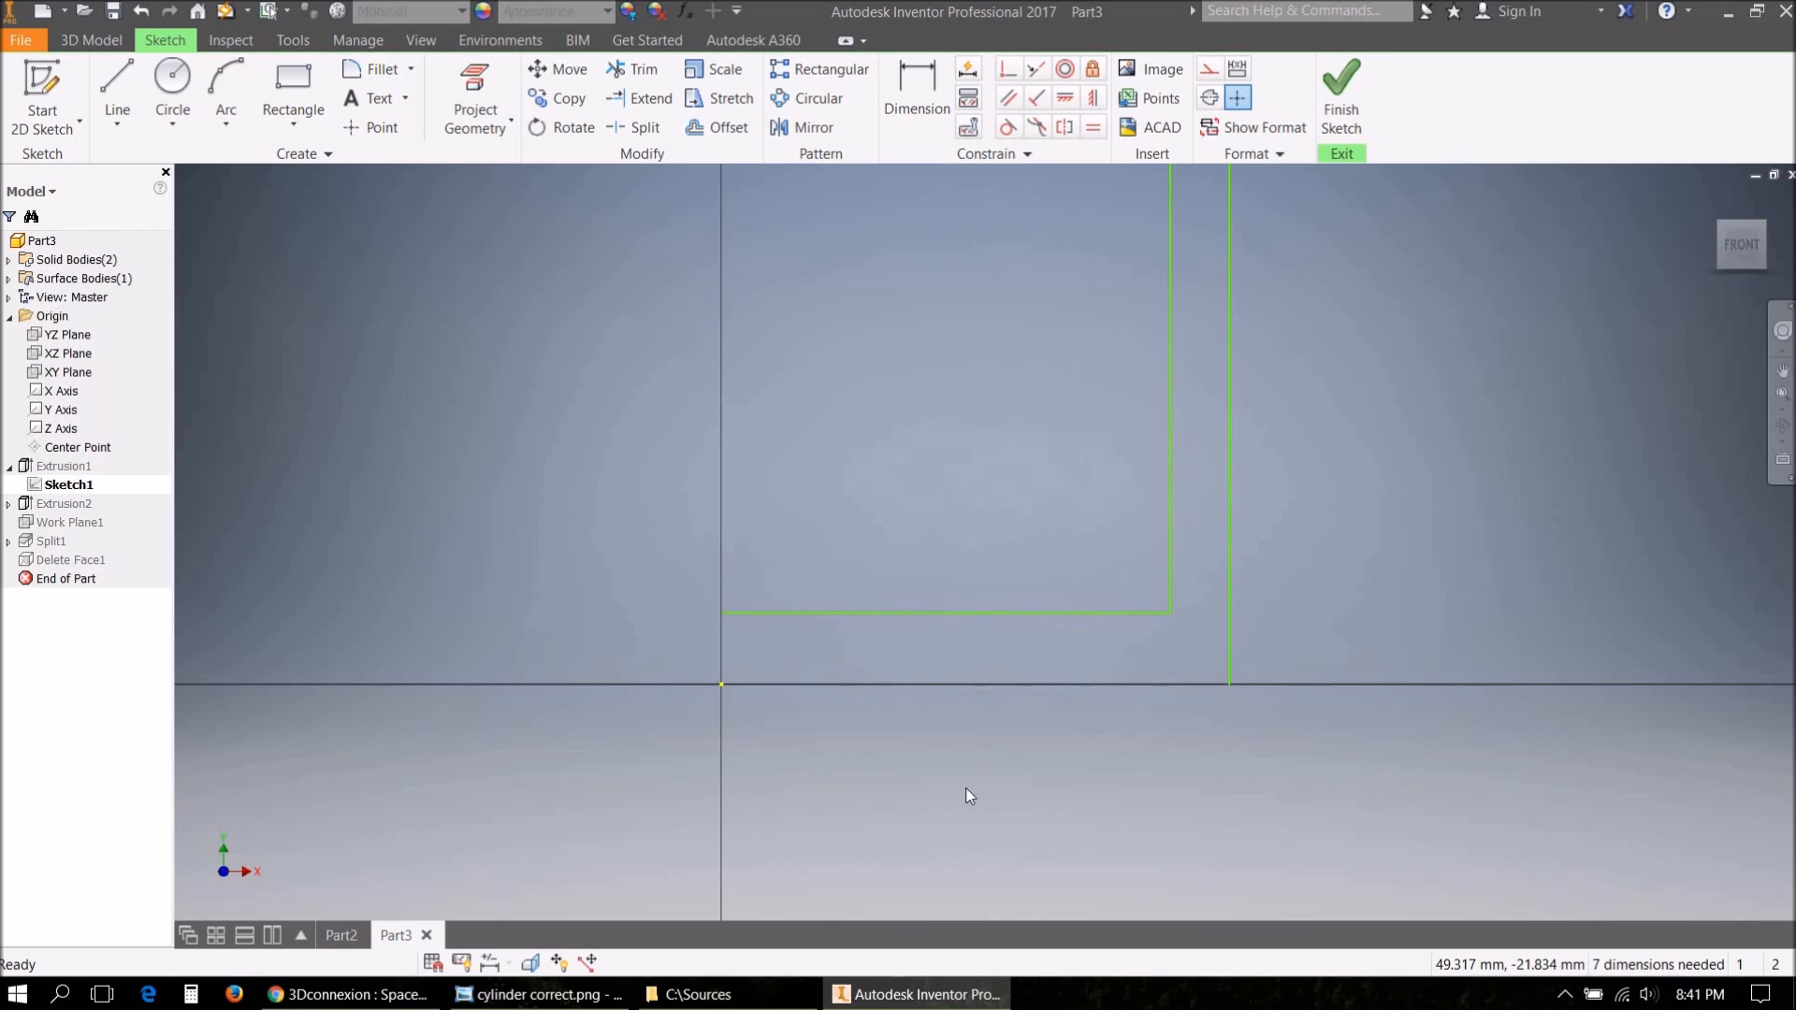
Extend the horizontal leg about 47 mm past the origin, and close the profile with a vertical end line about 17 mm long and a bottom line.
{"action": "mouse_move", "coordinate": [721, 610]}
{"action": "left_mouse_down"}
{"action": "mouse_move", "coordinate": [552, 573]}
{"action": "mouse_move", "coordinate": [496, 601]}
{"action": "left_mouse_up"}
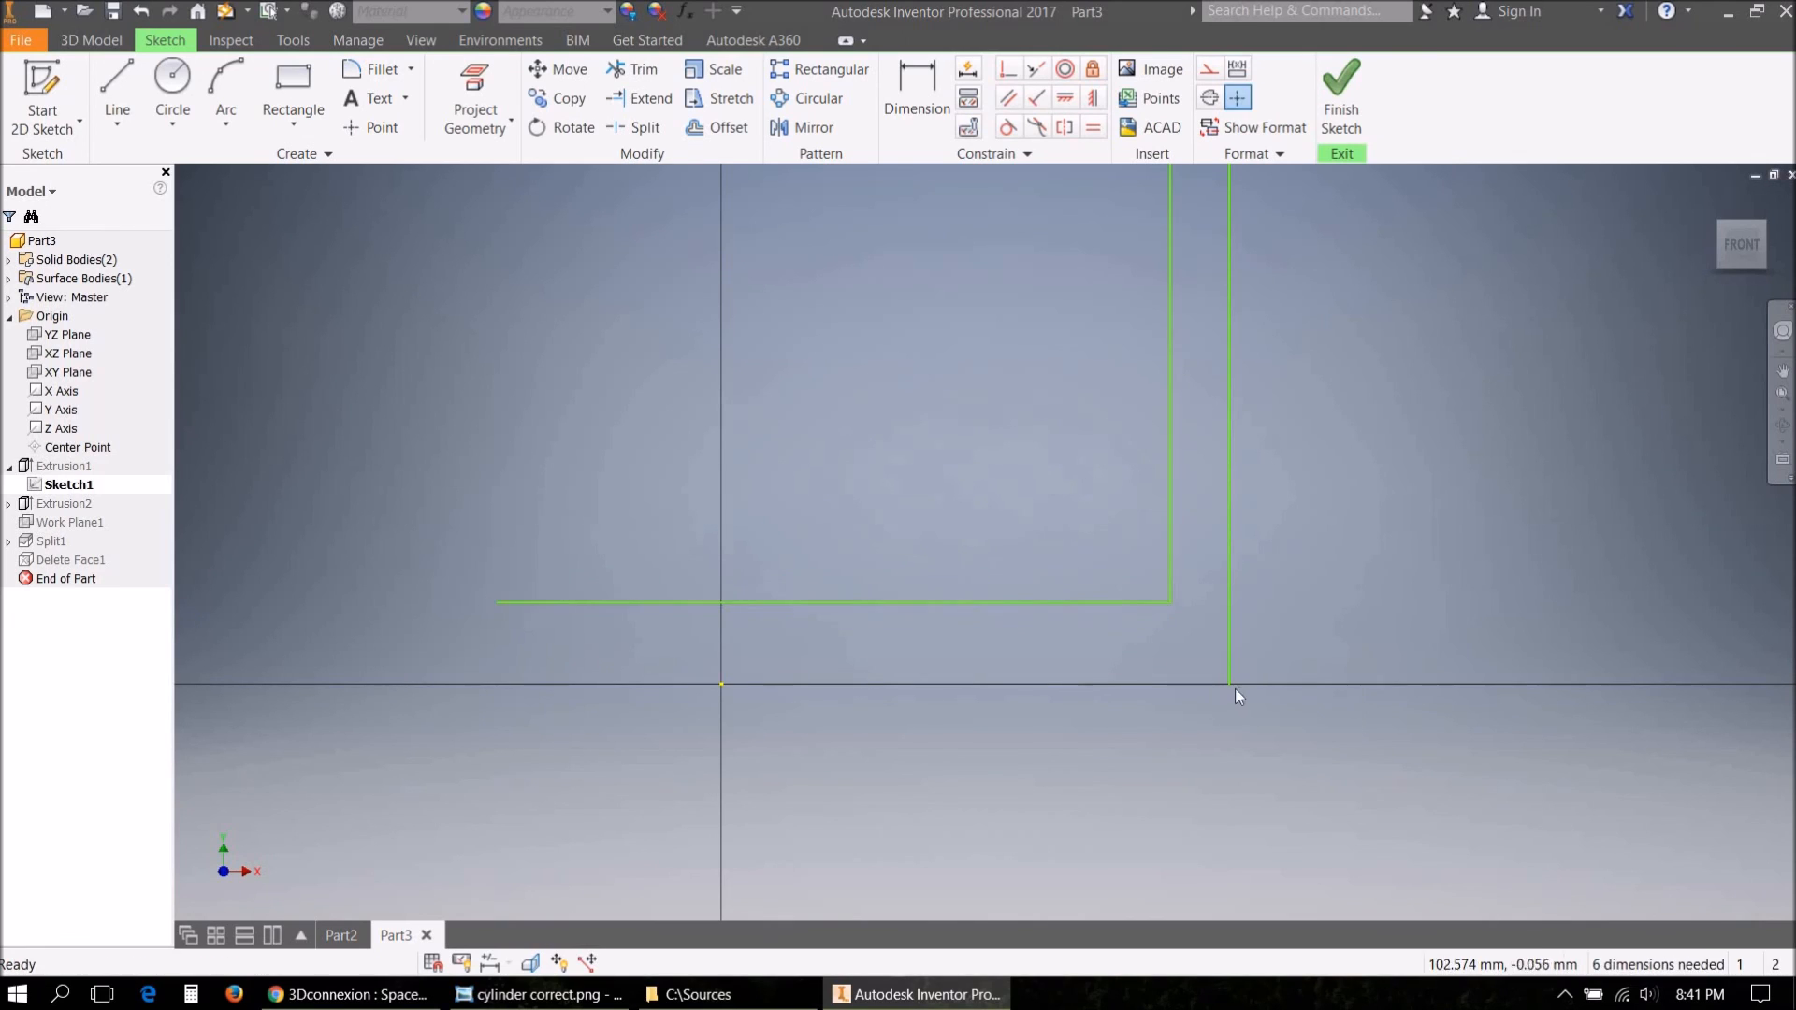
{"action": "left_click", "coordinate": [117, 94]}
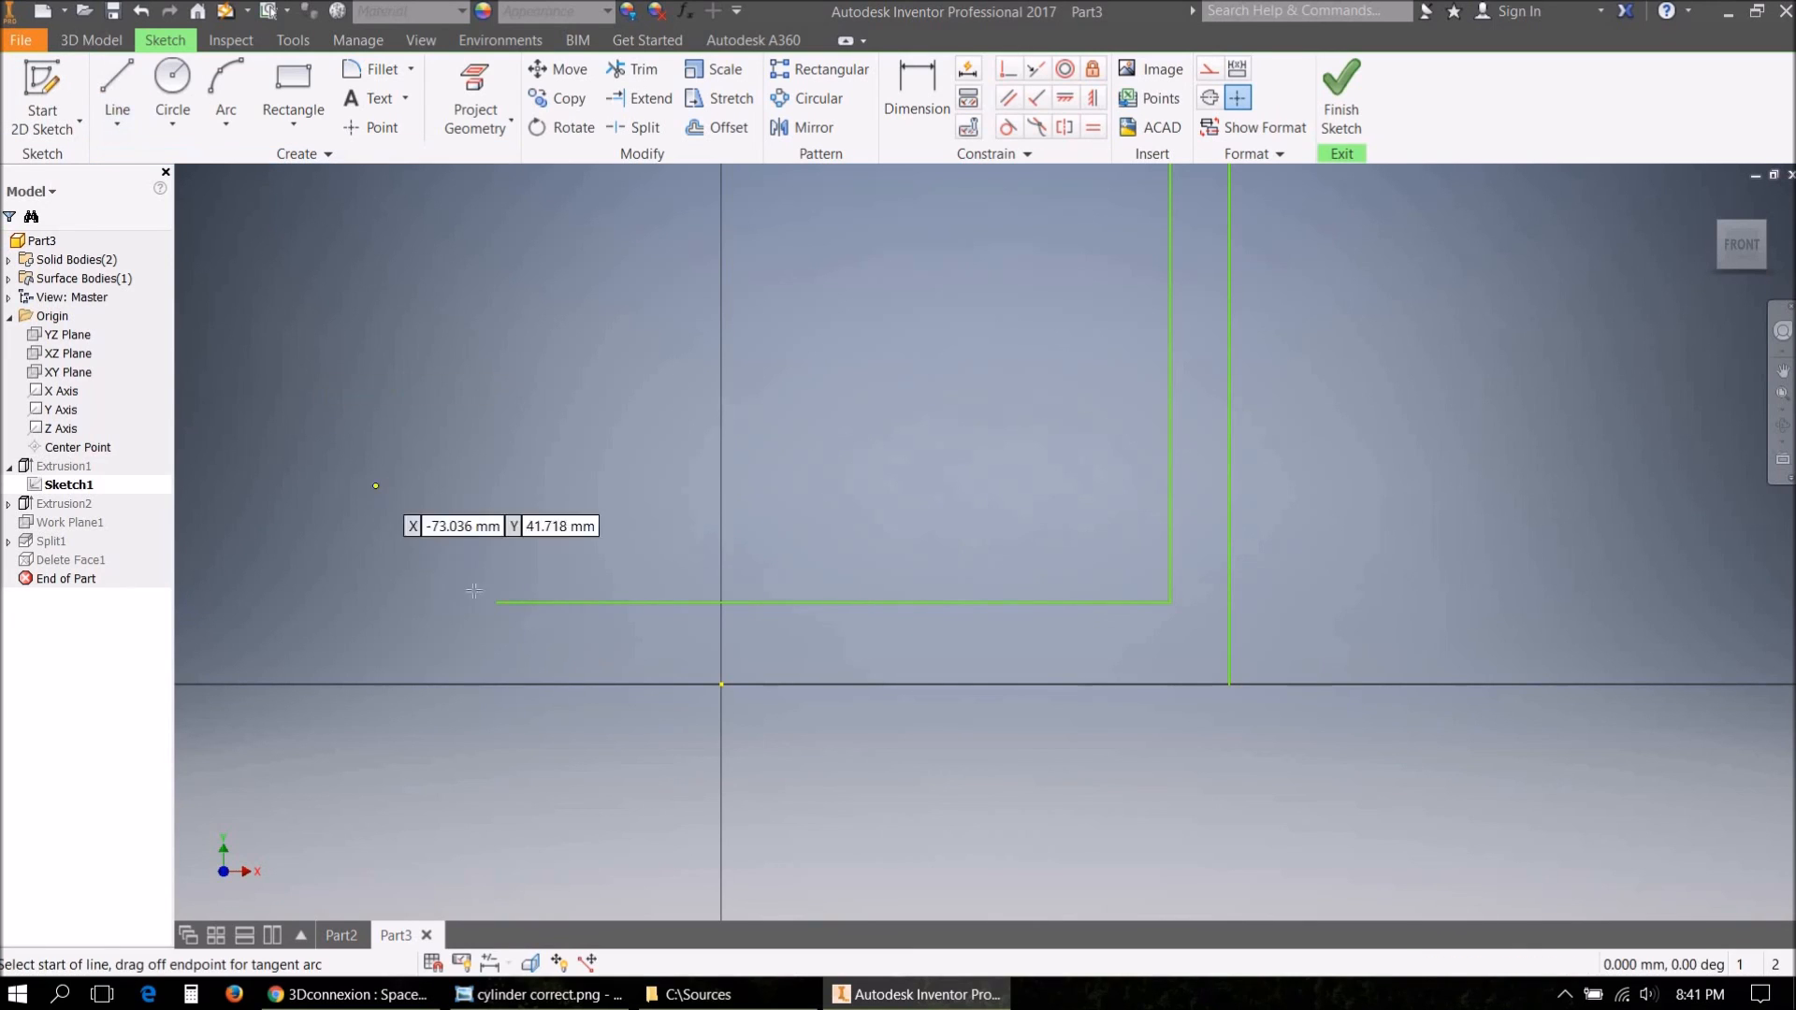
{"action": "left_click", "coordinate": [496, 602]}
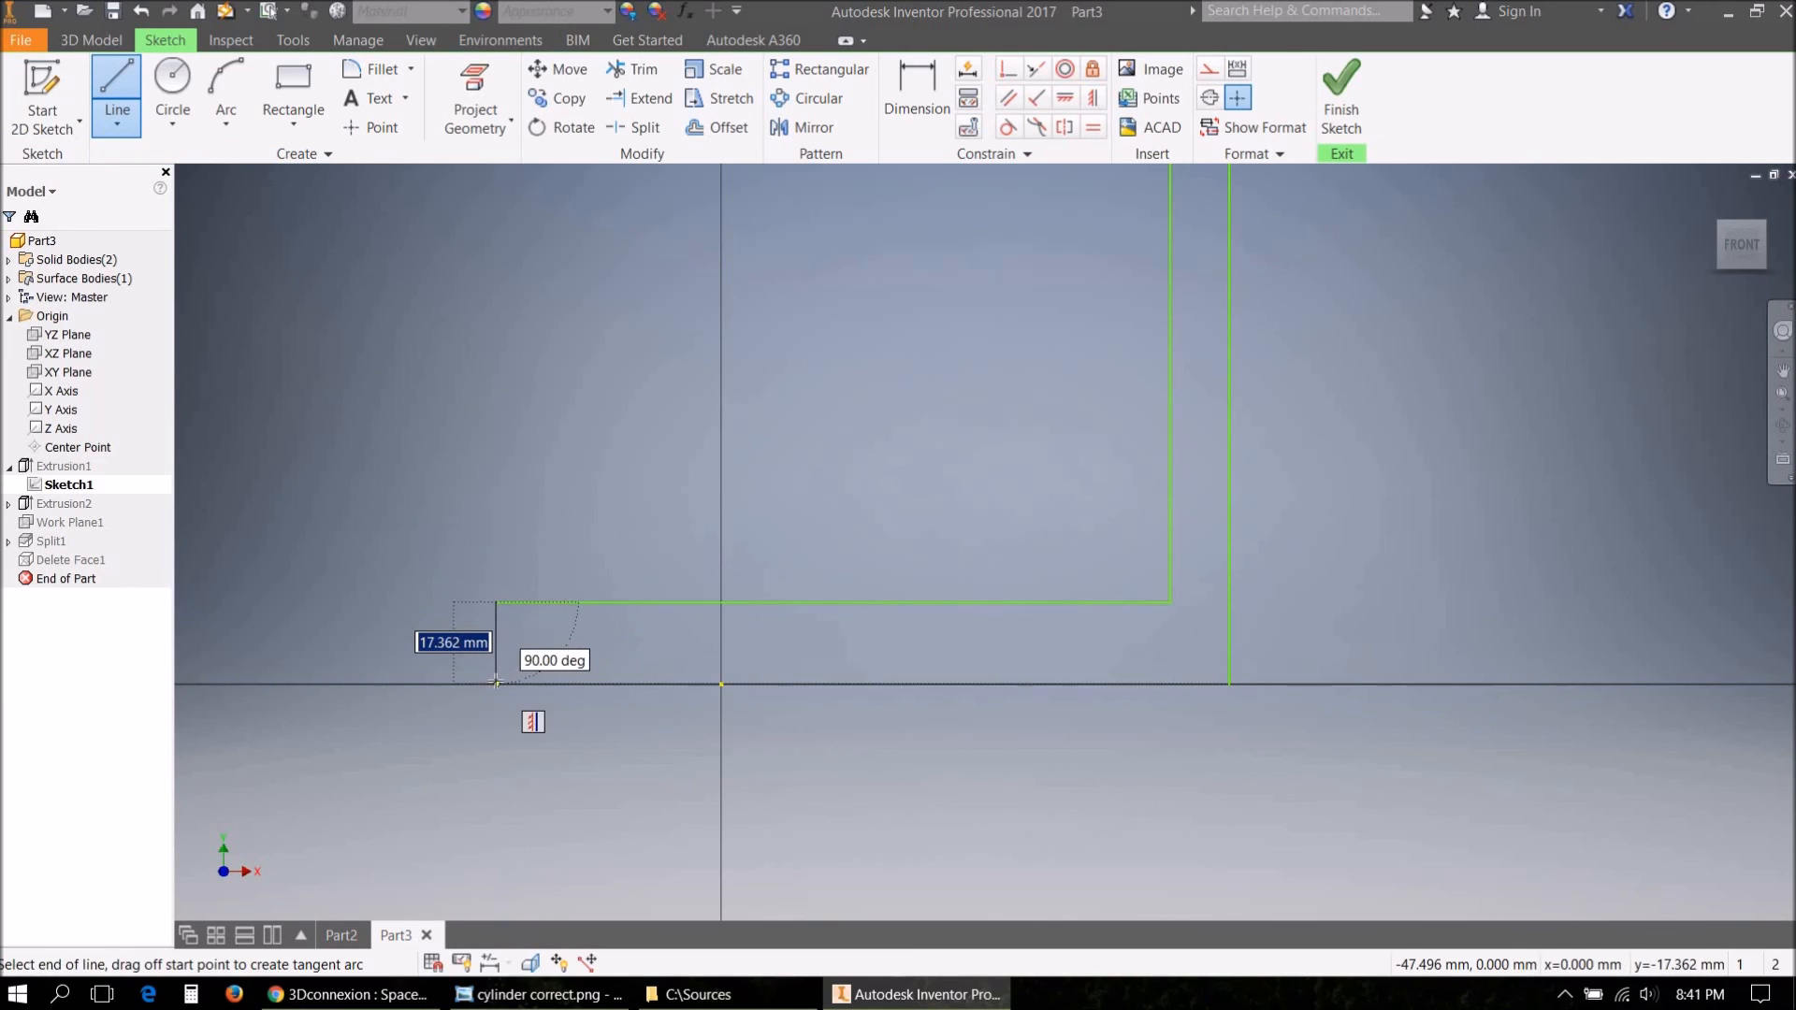
{"action": "left_click", "coordinate": [496, 683]}
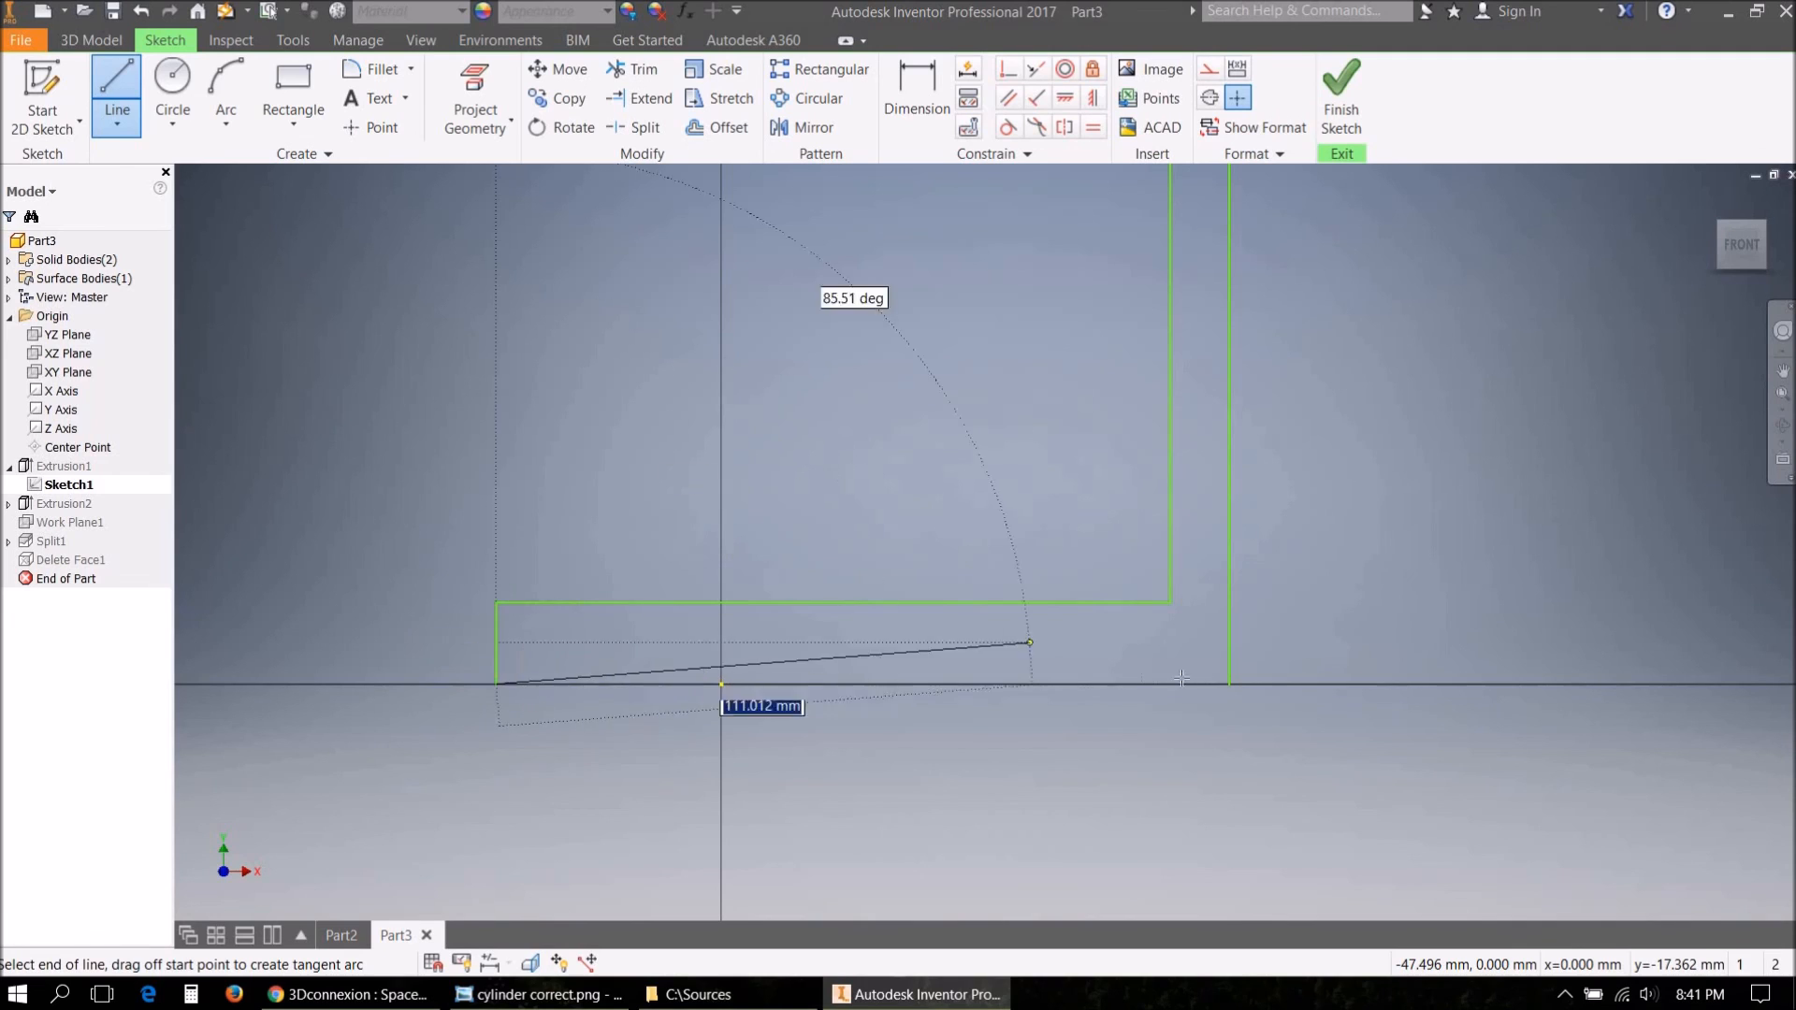
{"action": "left_click", "coordinate": [1229, 684]}
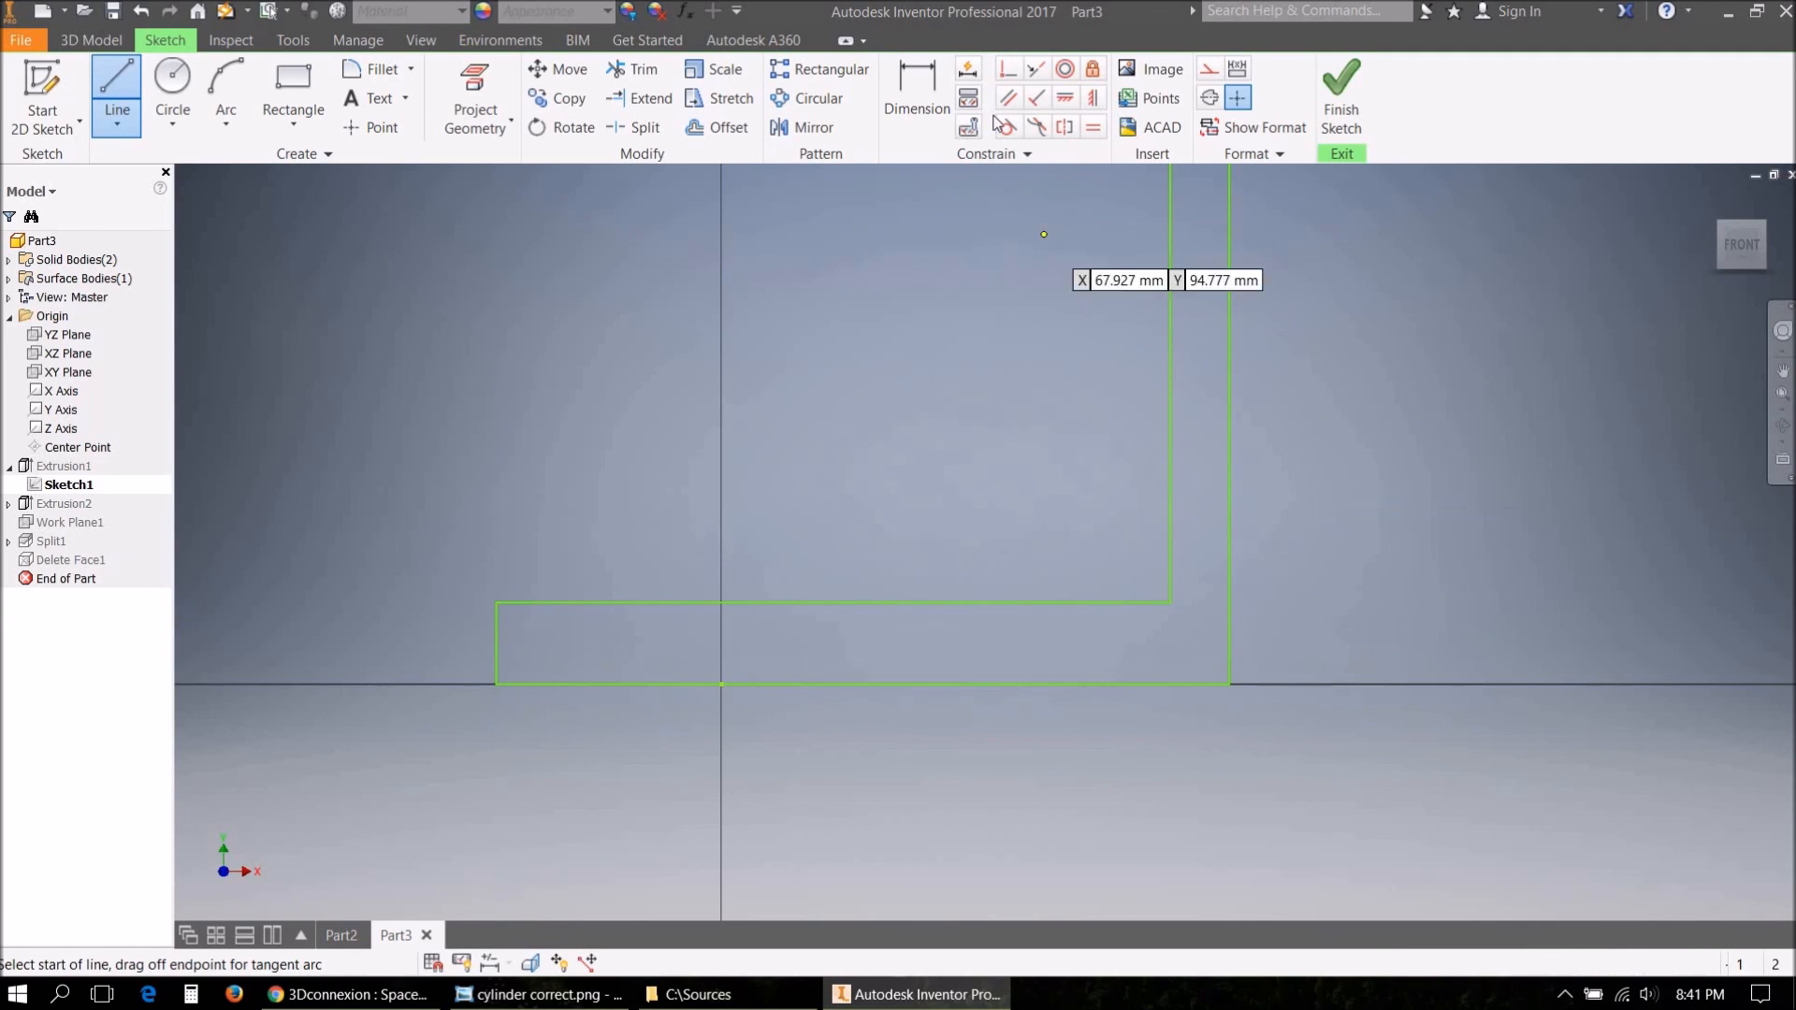
Constrain the midpoint of the profile's bottom line coincident with the origin point, and finish the sketch.
{"action": "left_click", "coordinate": [1007, 68]}
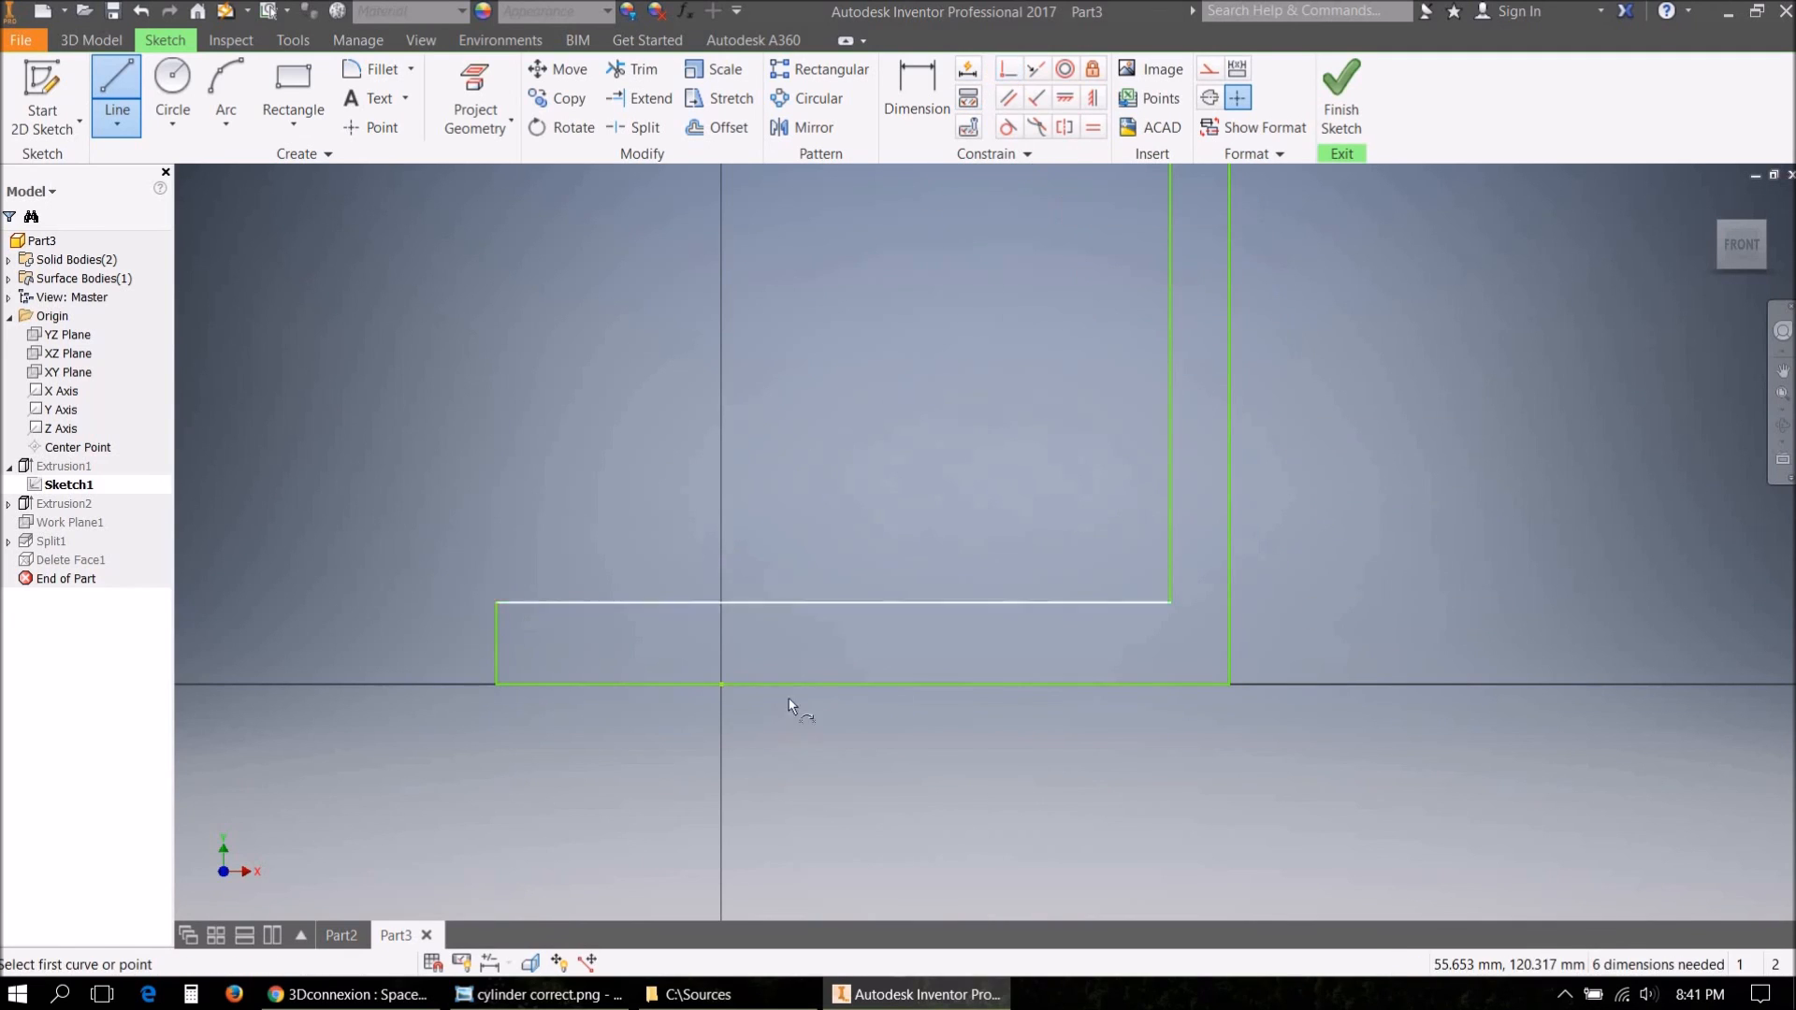
{"action": "left_click", "coordinate": [866, 685]}
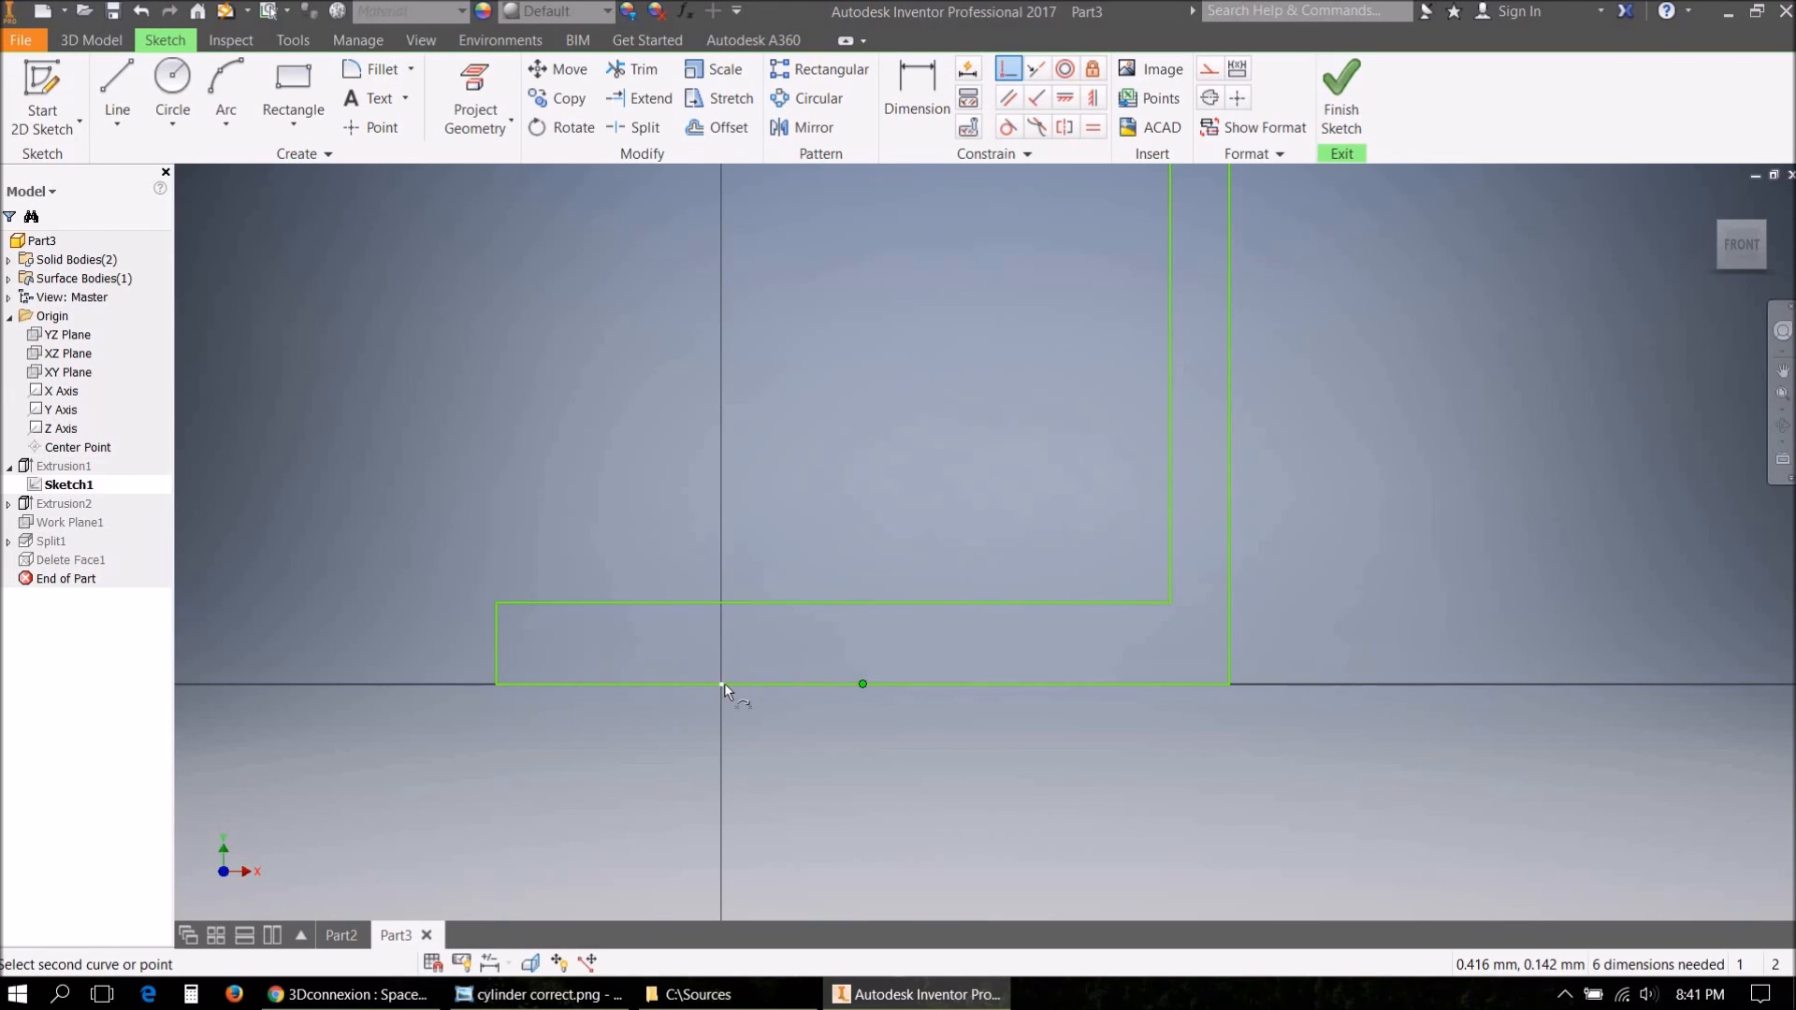
{"action": "left_click", "coordinate": [722, 683]}
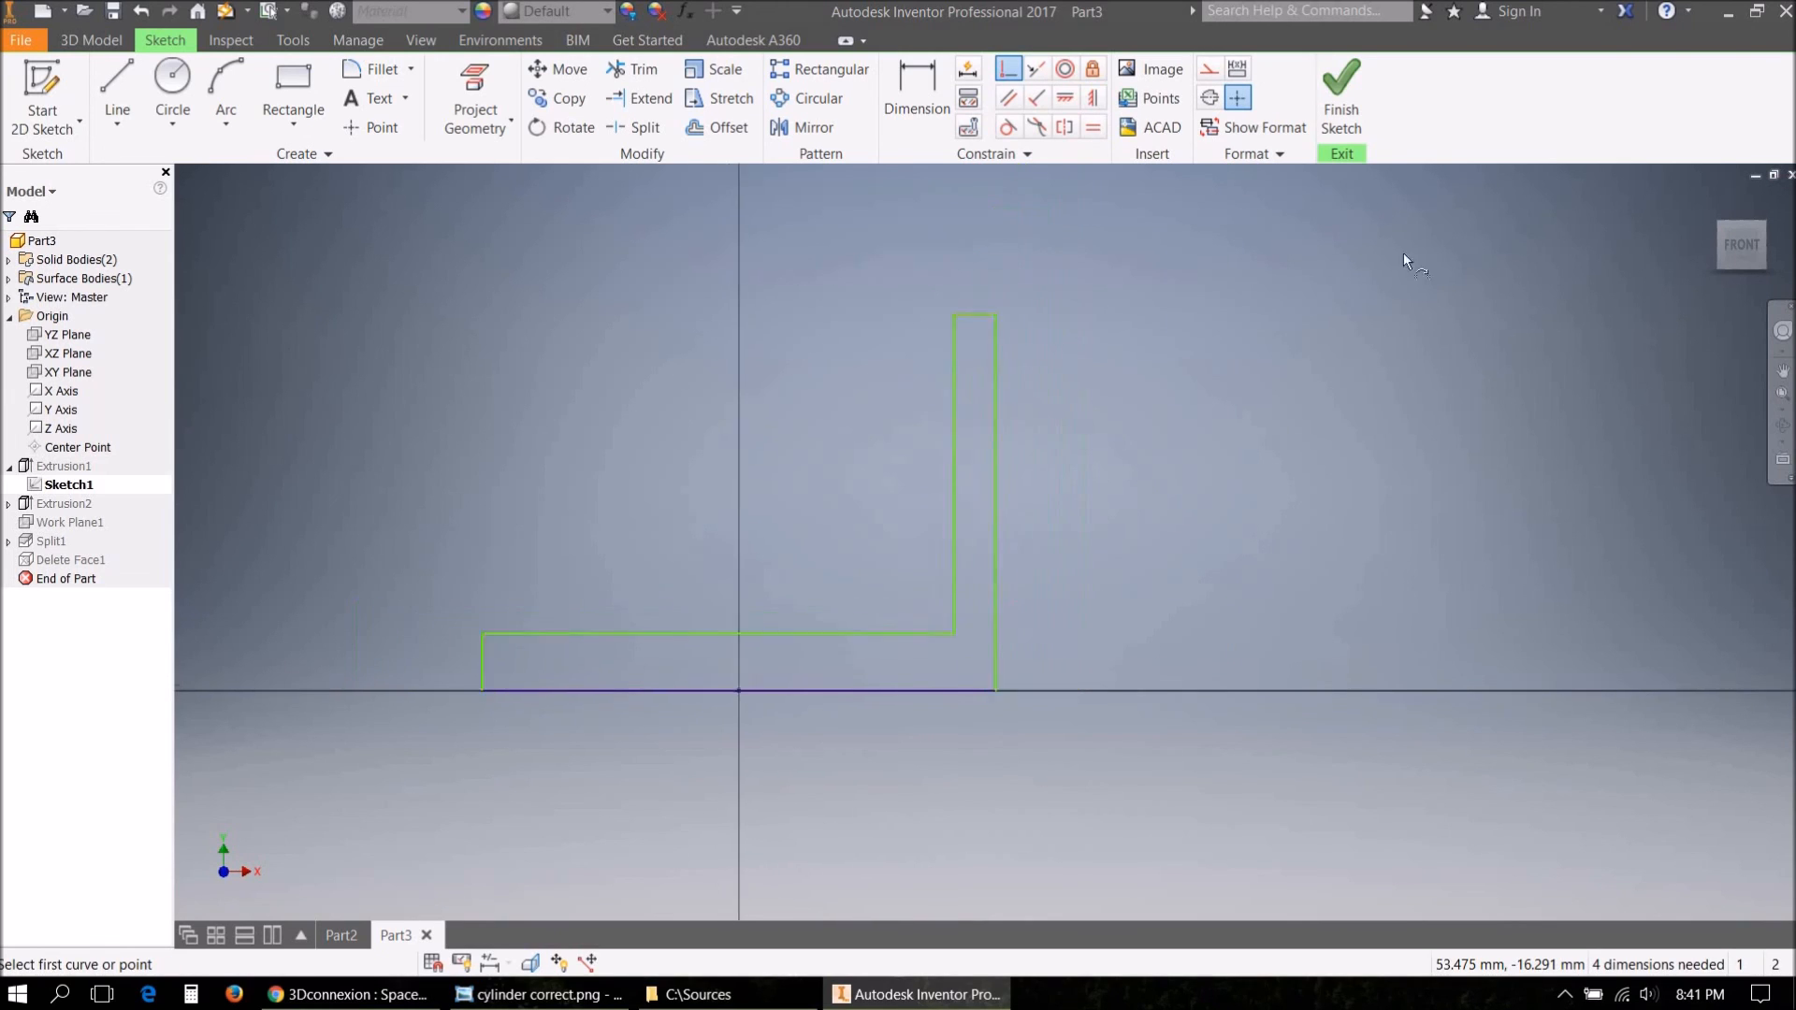
{"action": "left_click", "coordinate": [1341, 93]}
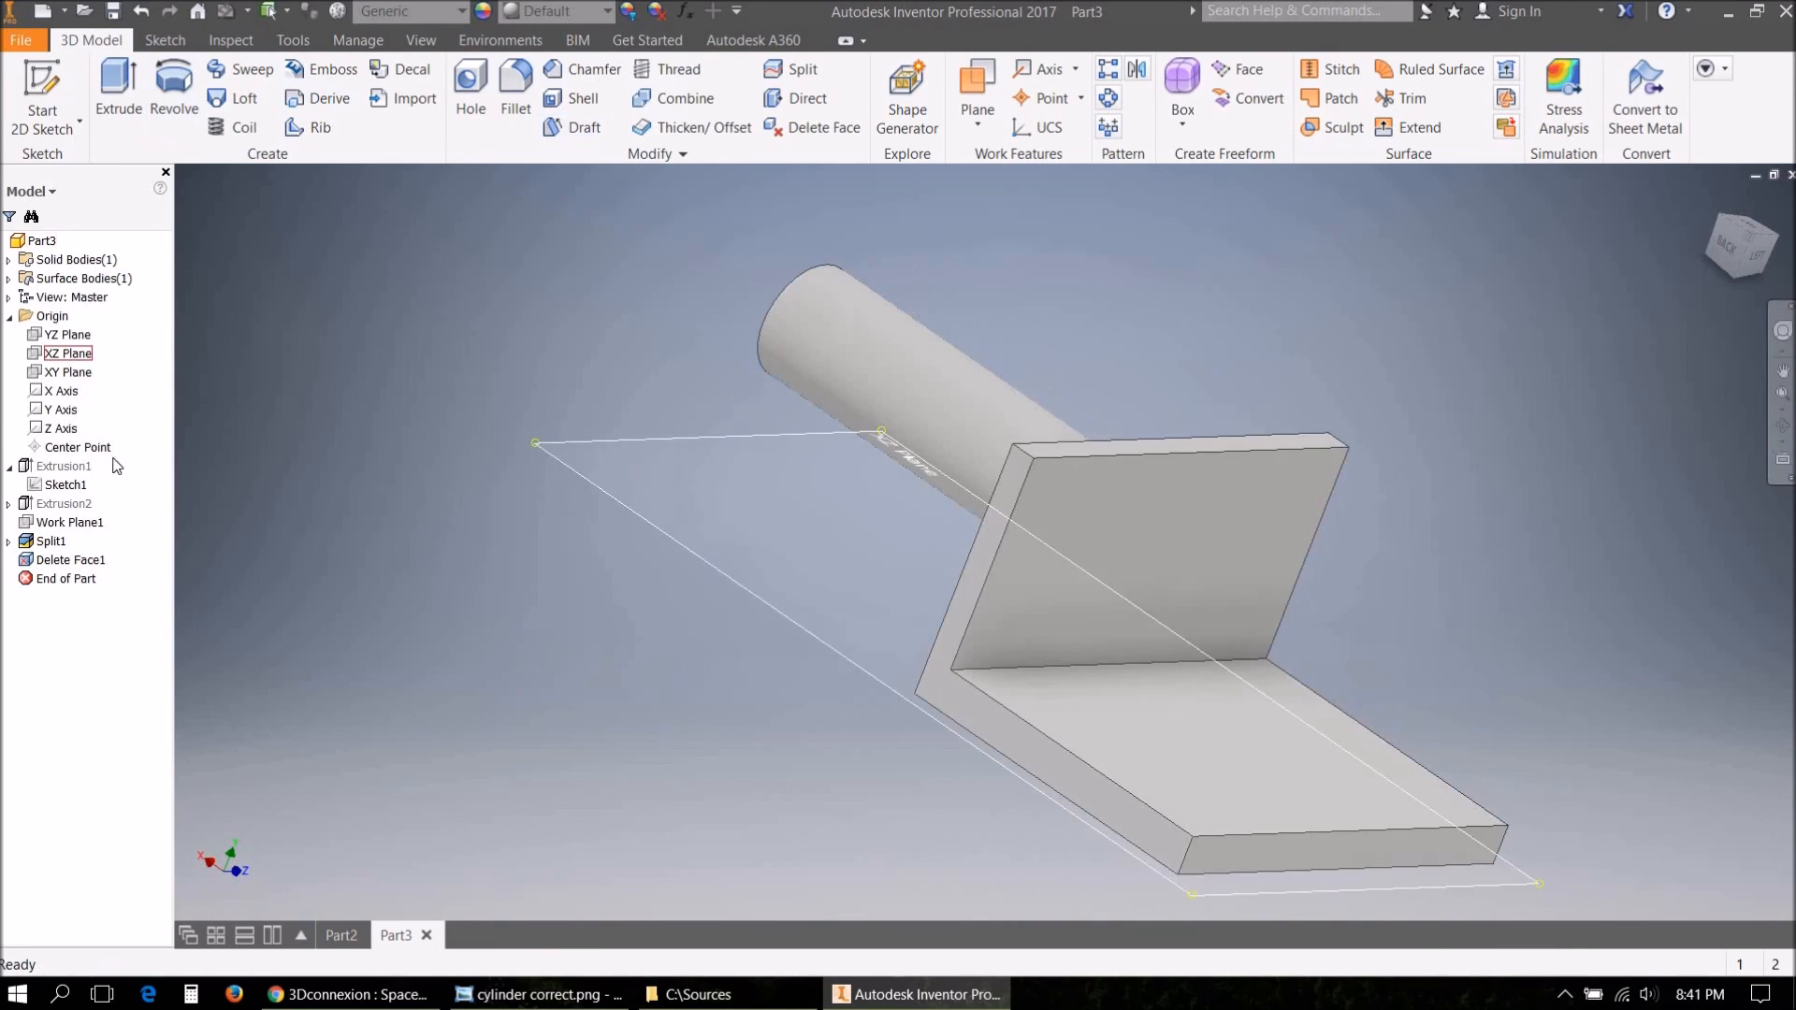
Change Extrusion1 to extrude symmetrically to both sides of its sketch plane.
{"action": "left_click", "coordinate": [77, 447]}
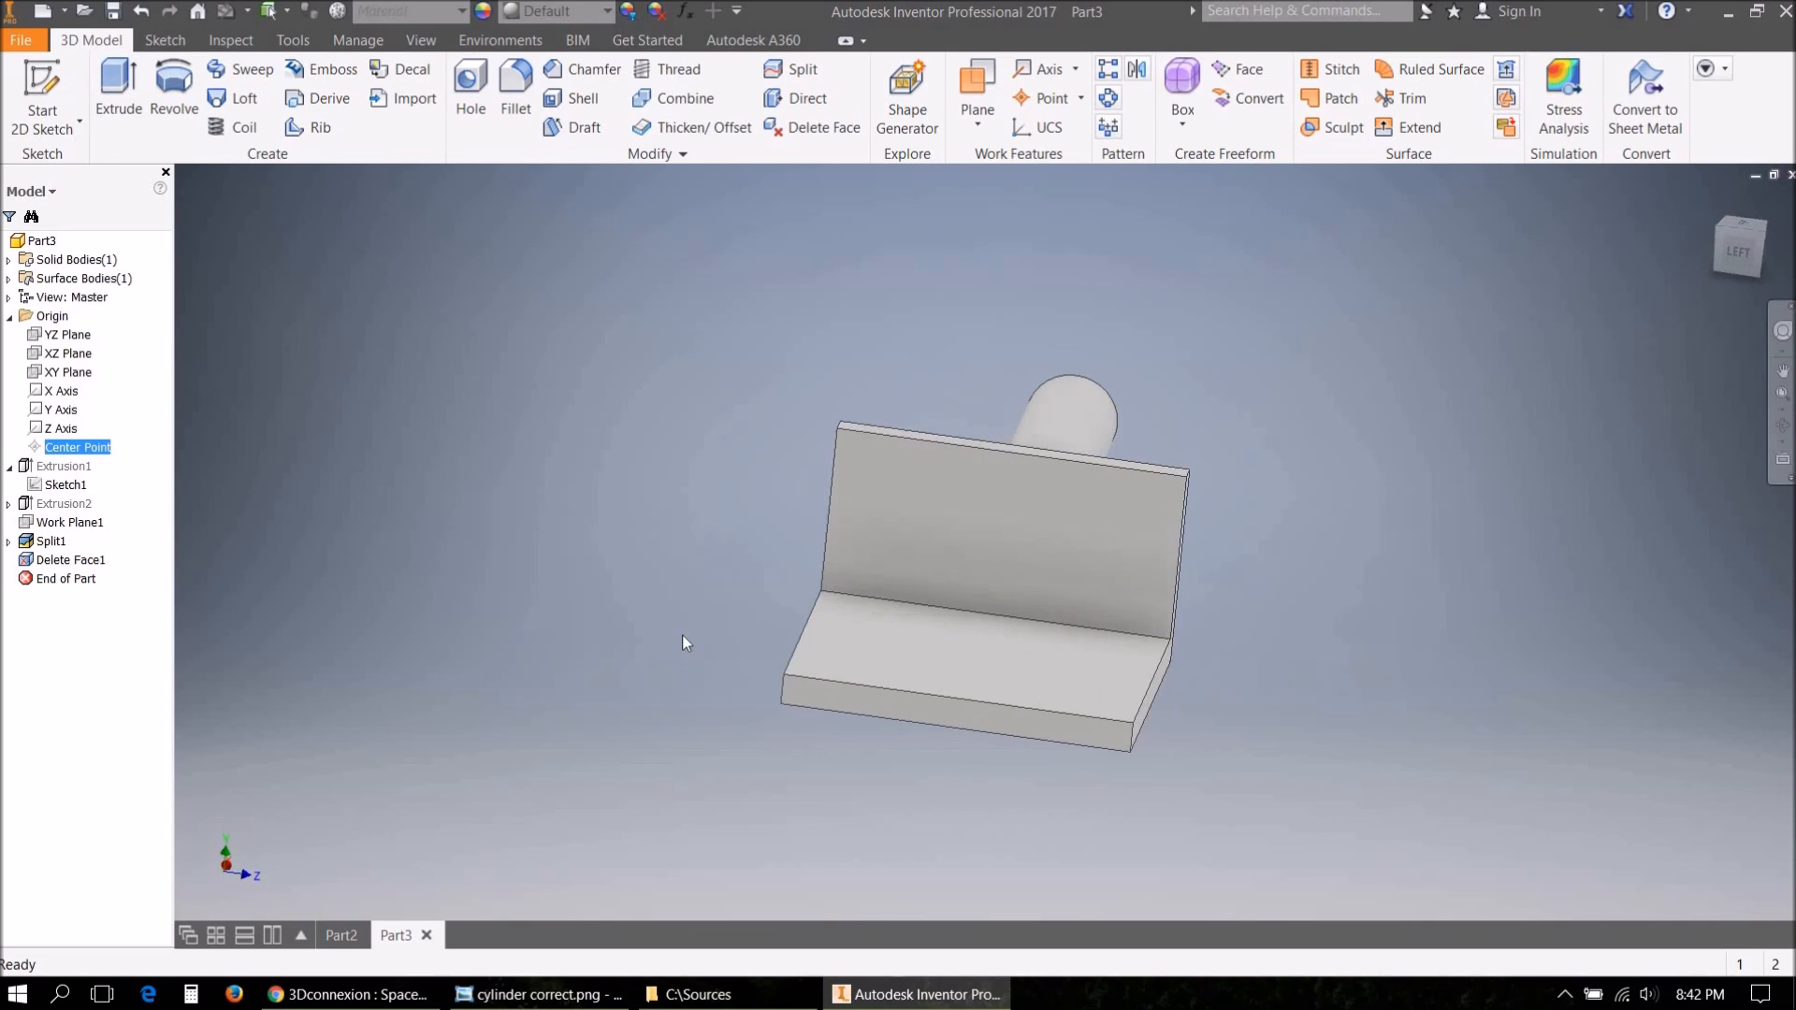
{"action": "left_click", "coordinate": [63, 504]}
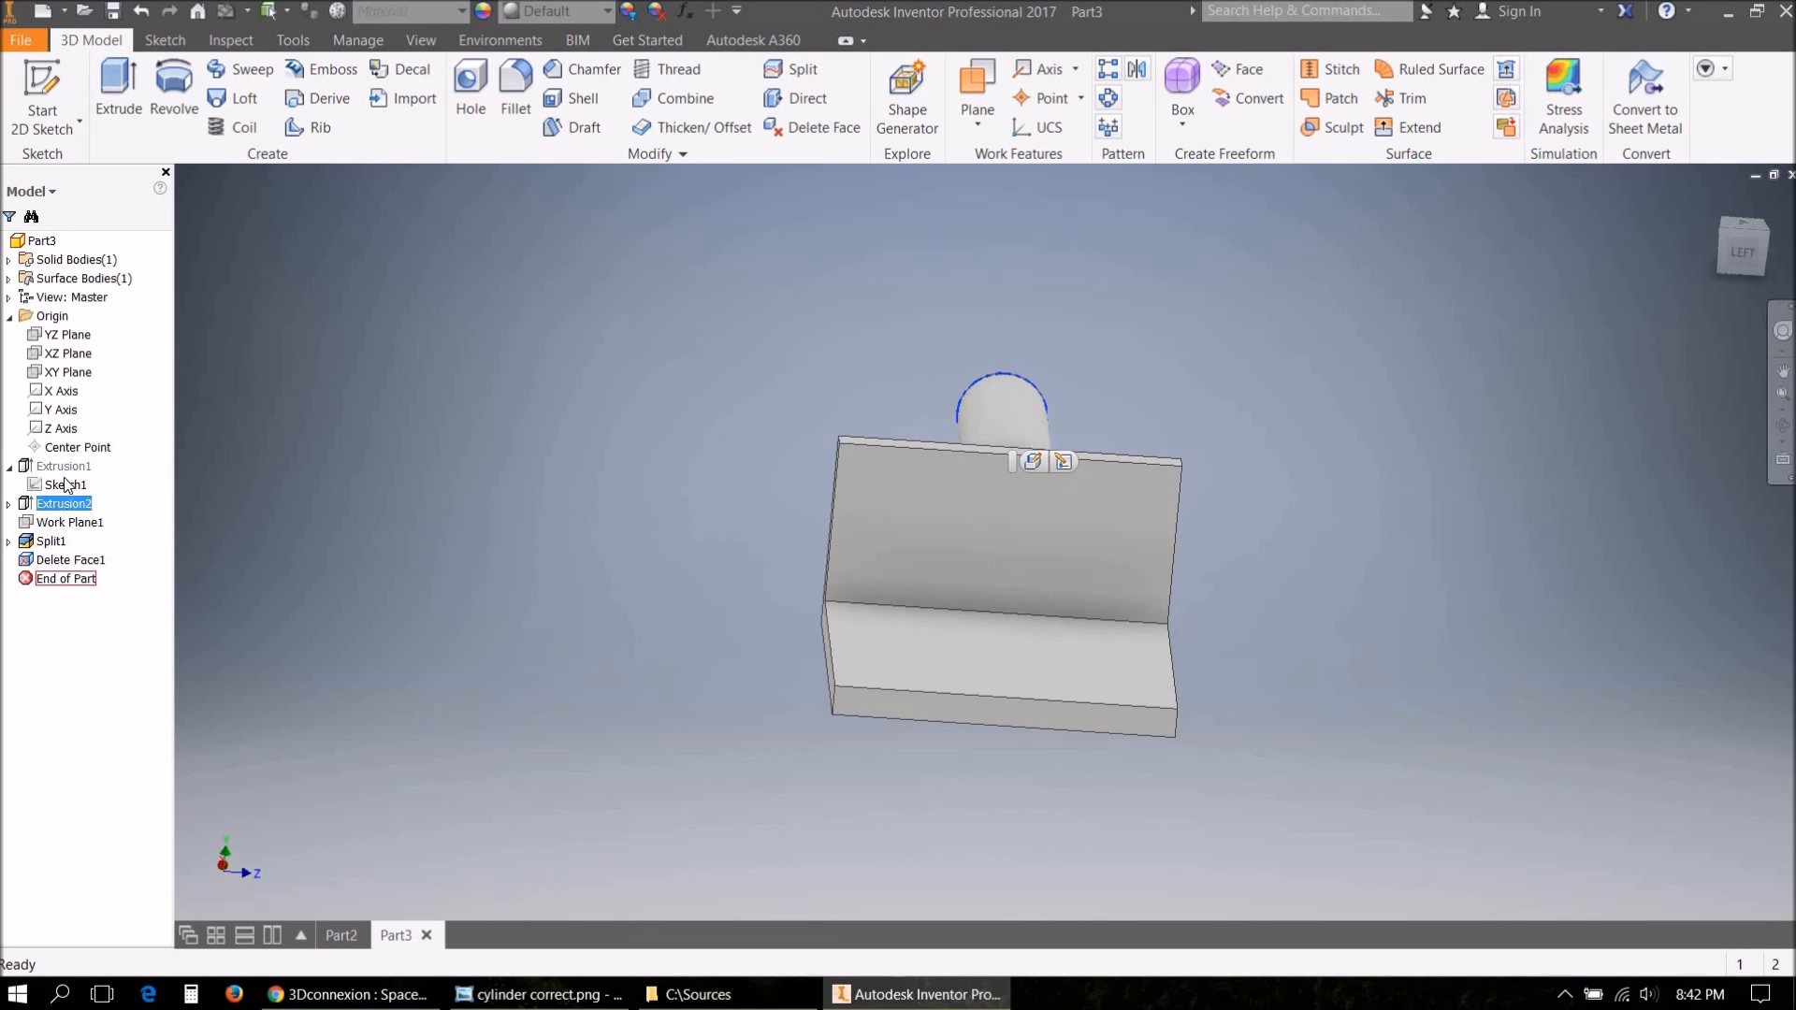
{"action": "right_click", "coordinate": [62, 467]}
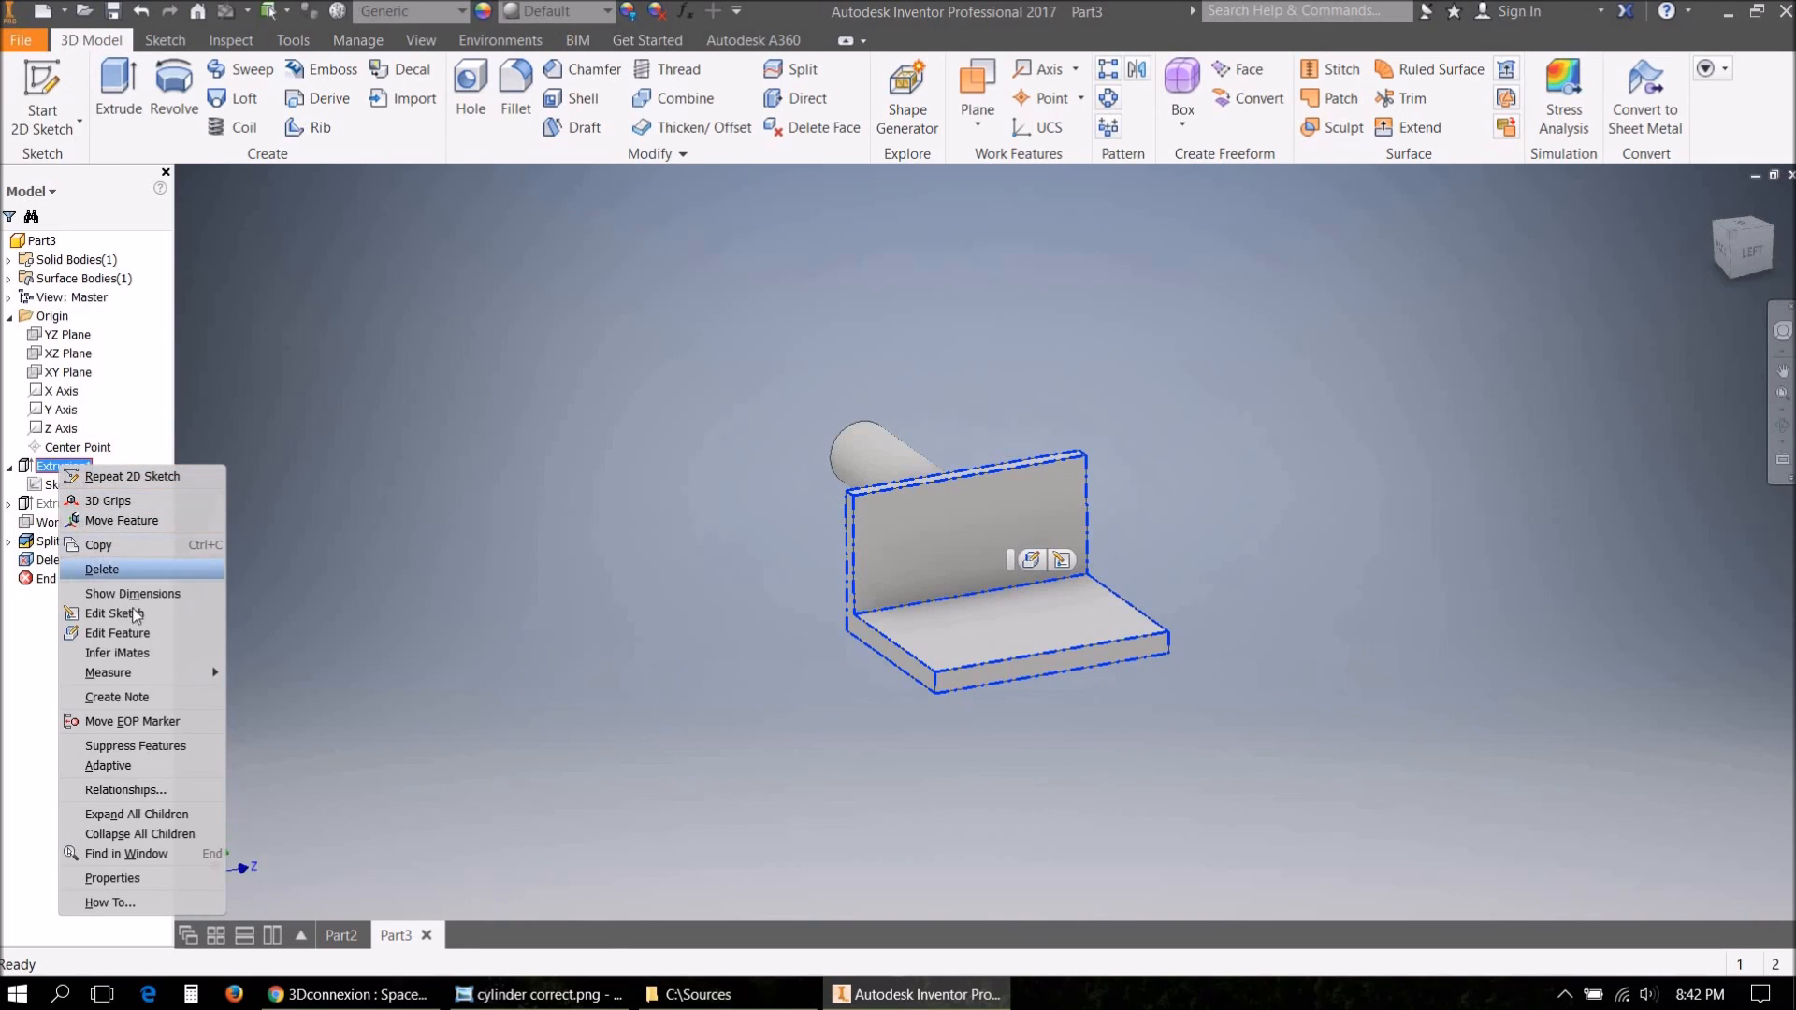
{"action": "left_click", "coordinate": [117, 633]}
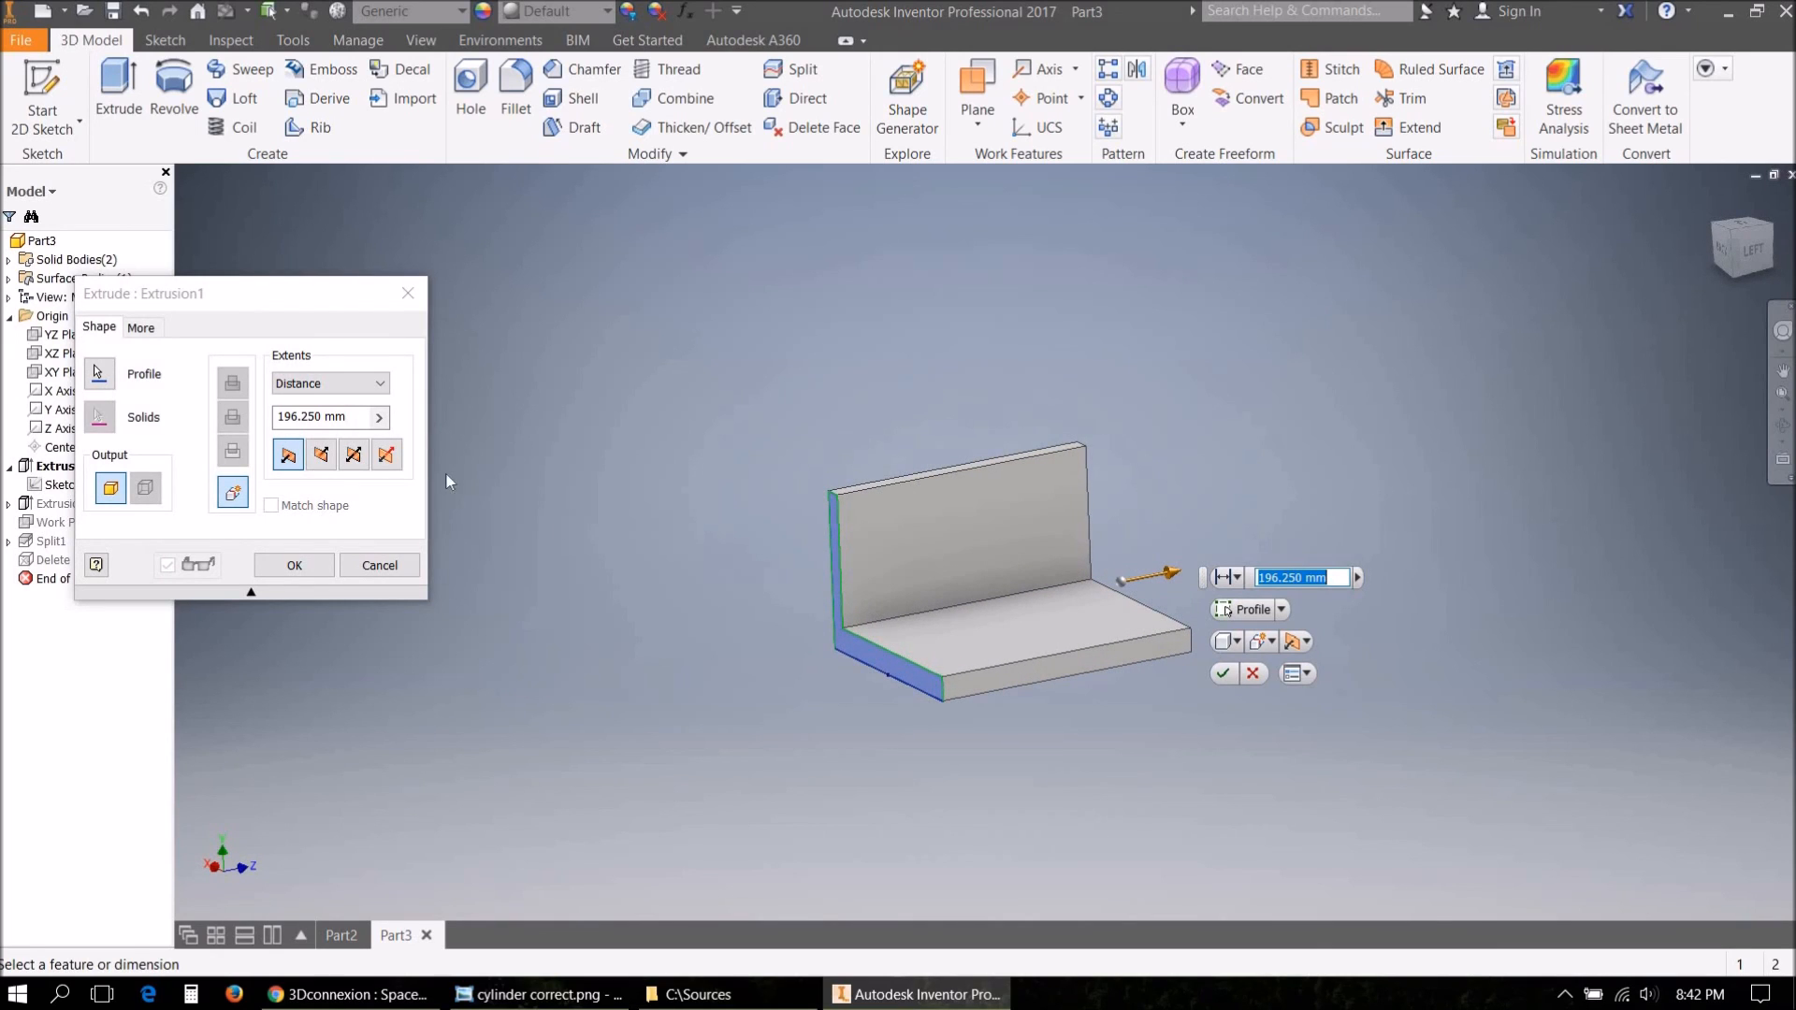
{"action": "left_click", "coordinate": [322, 457]}
{"action": "left_click", "coordinate": [354, 455]}
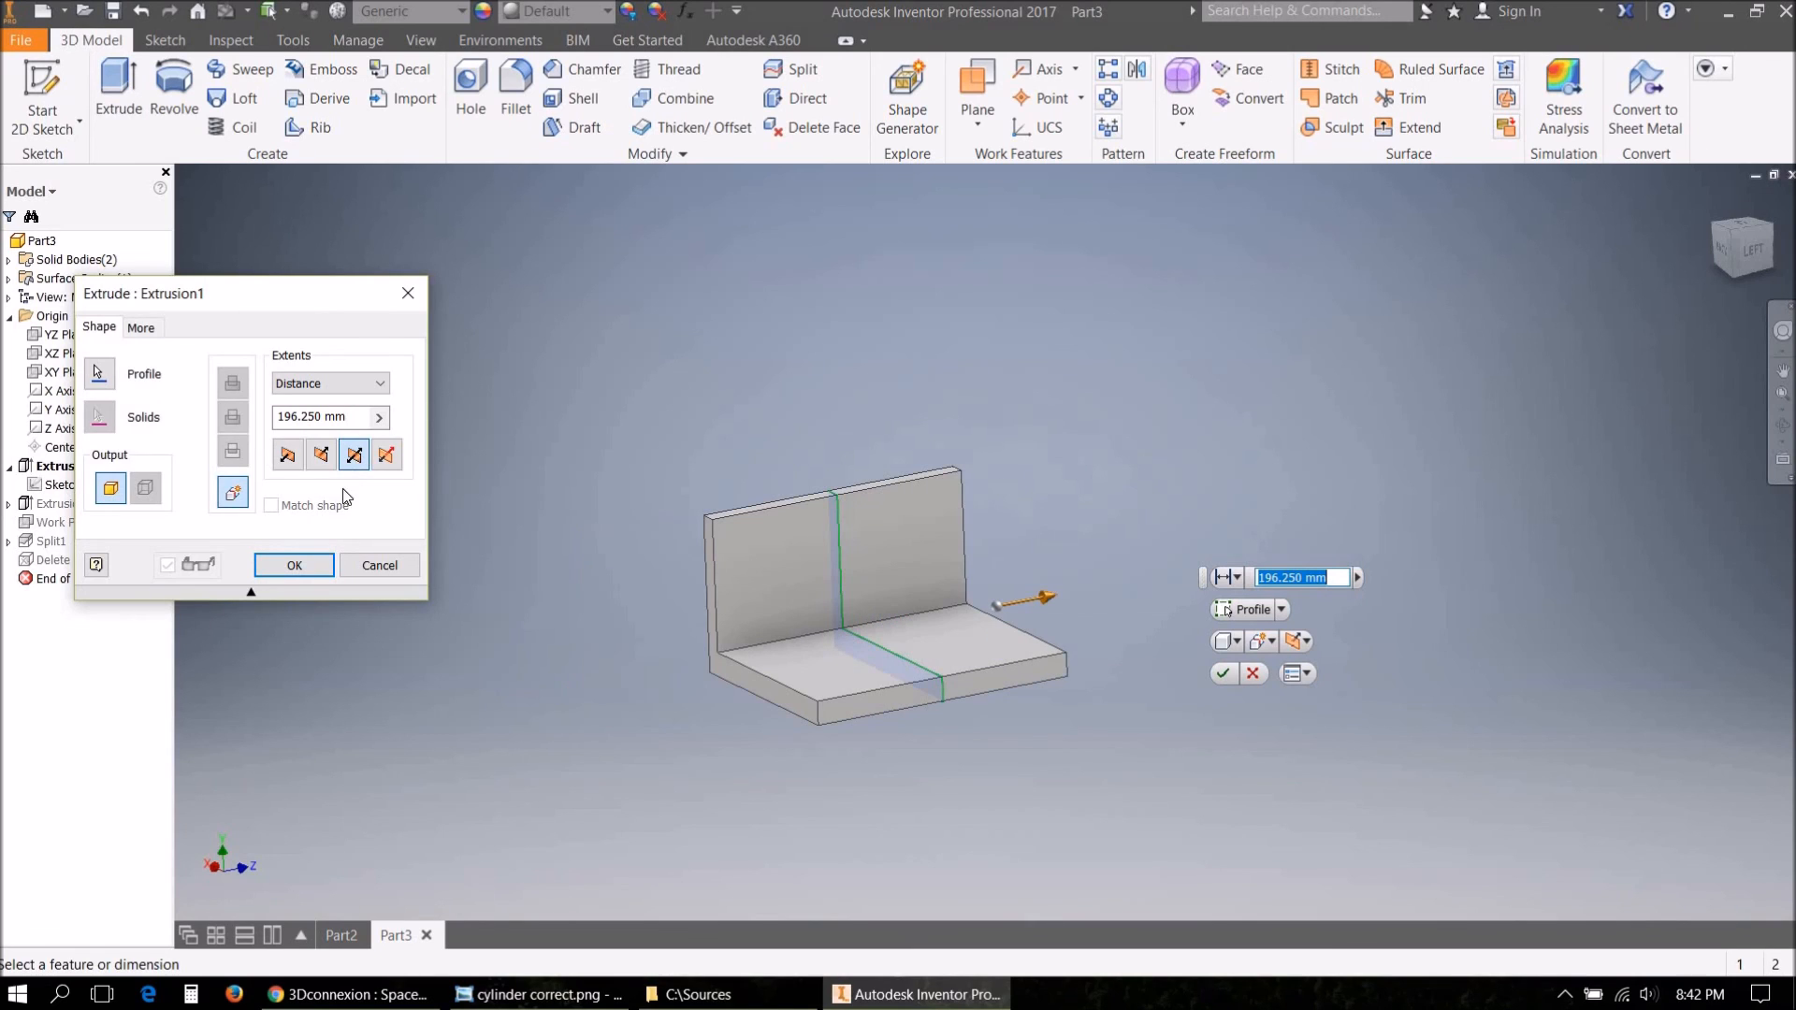
{"action": "left_click", "coordinate": [299, 561]}
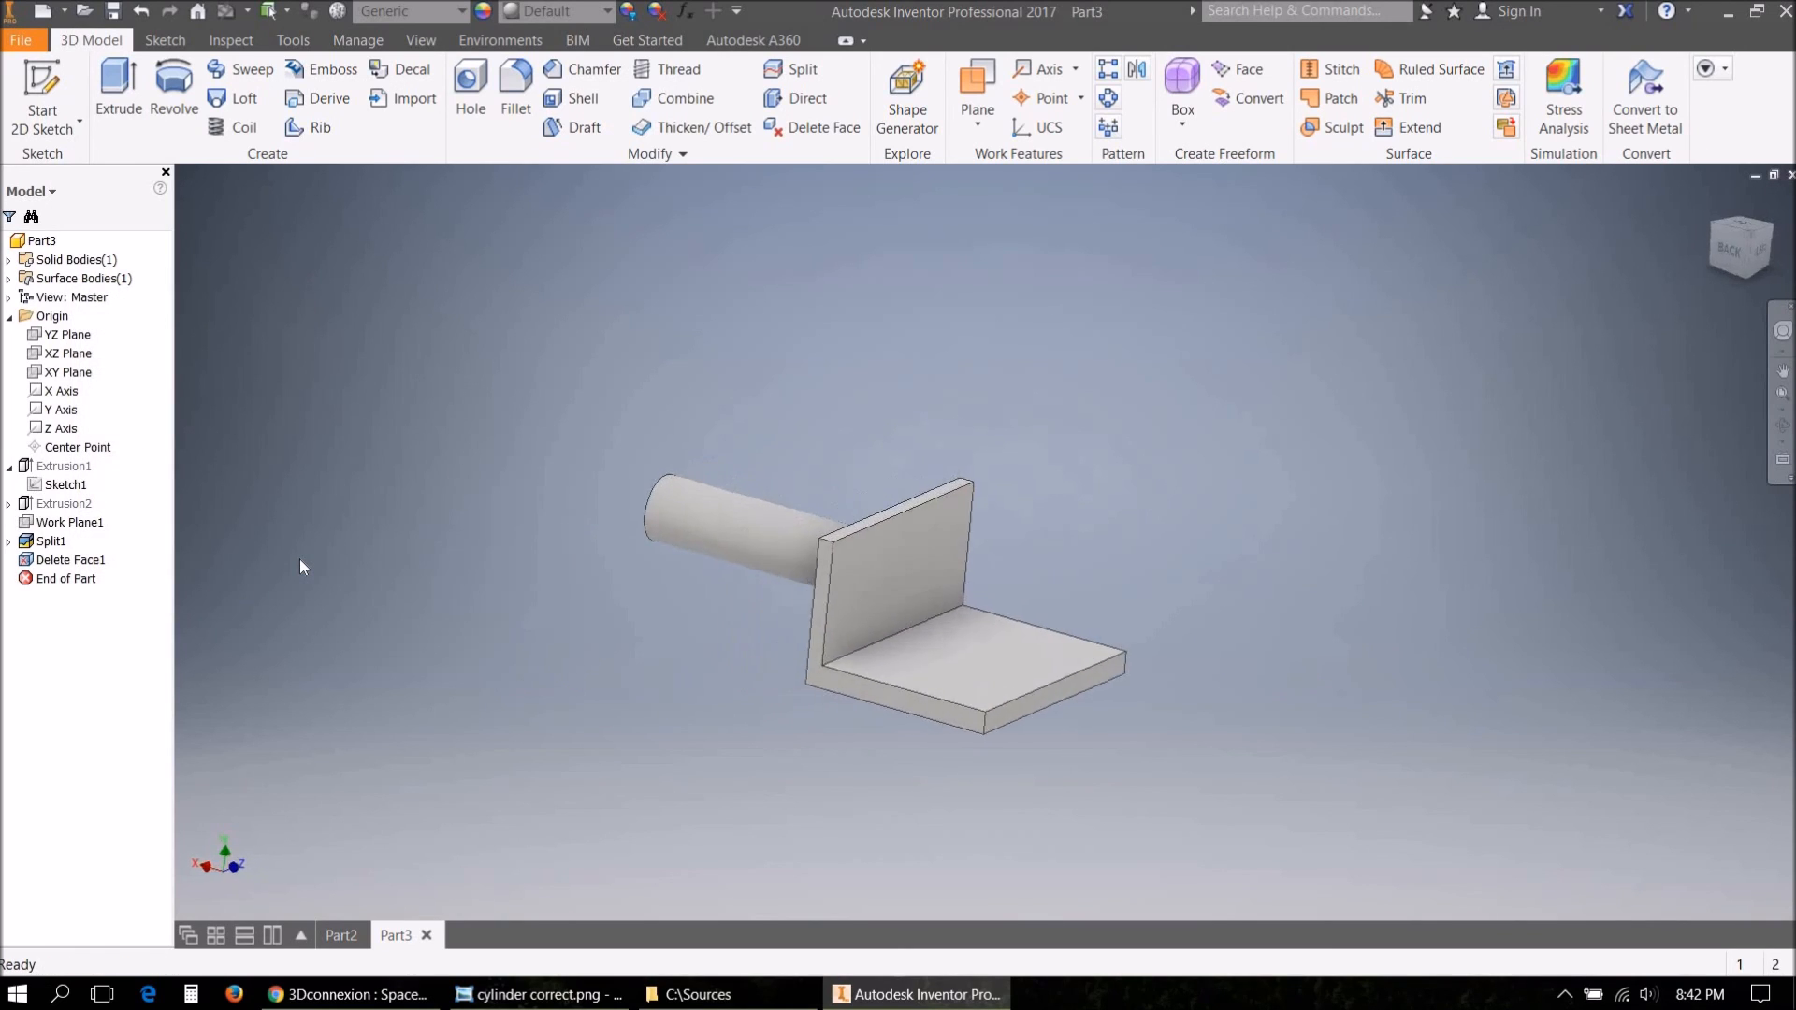
Highlight the center point and the bracket's inner faces to examine where the origin sits on the part.
{"action": "left_click", "coordinate": [94, 451]}
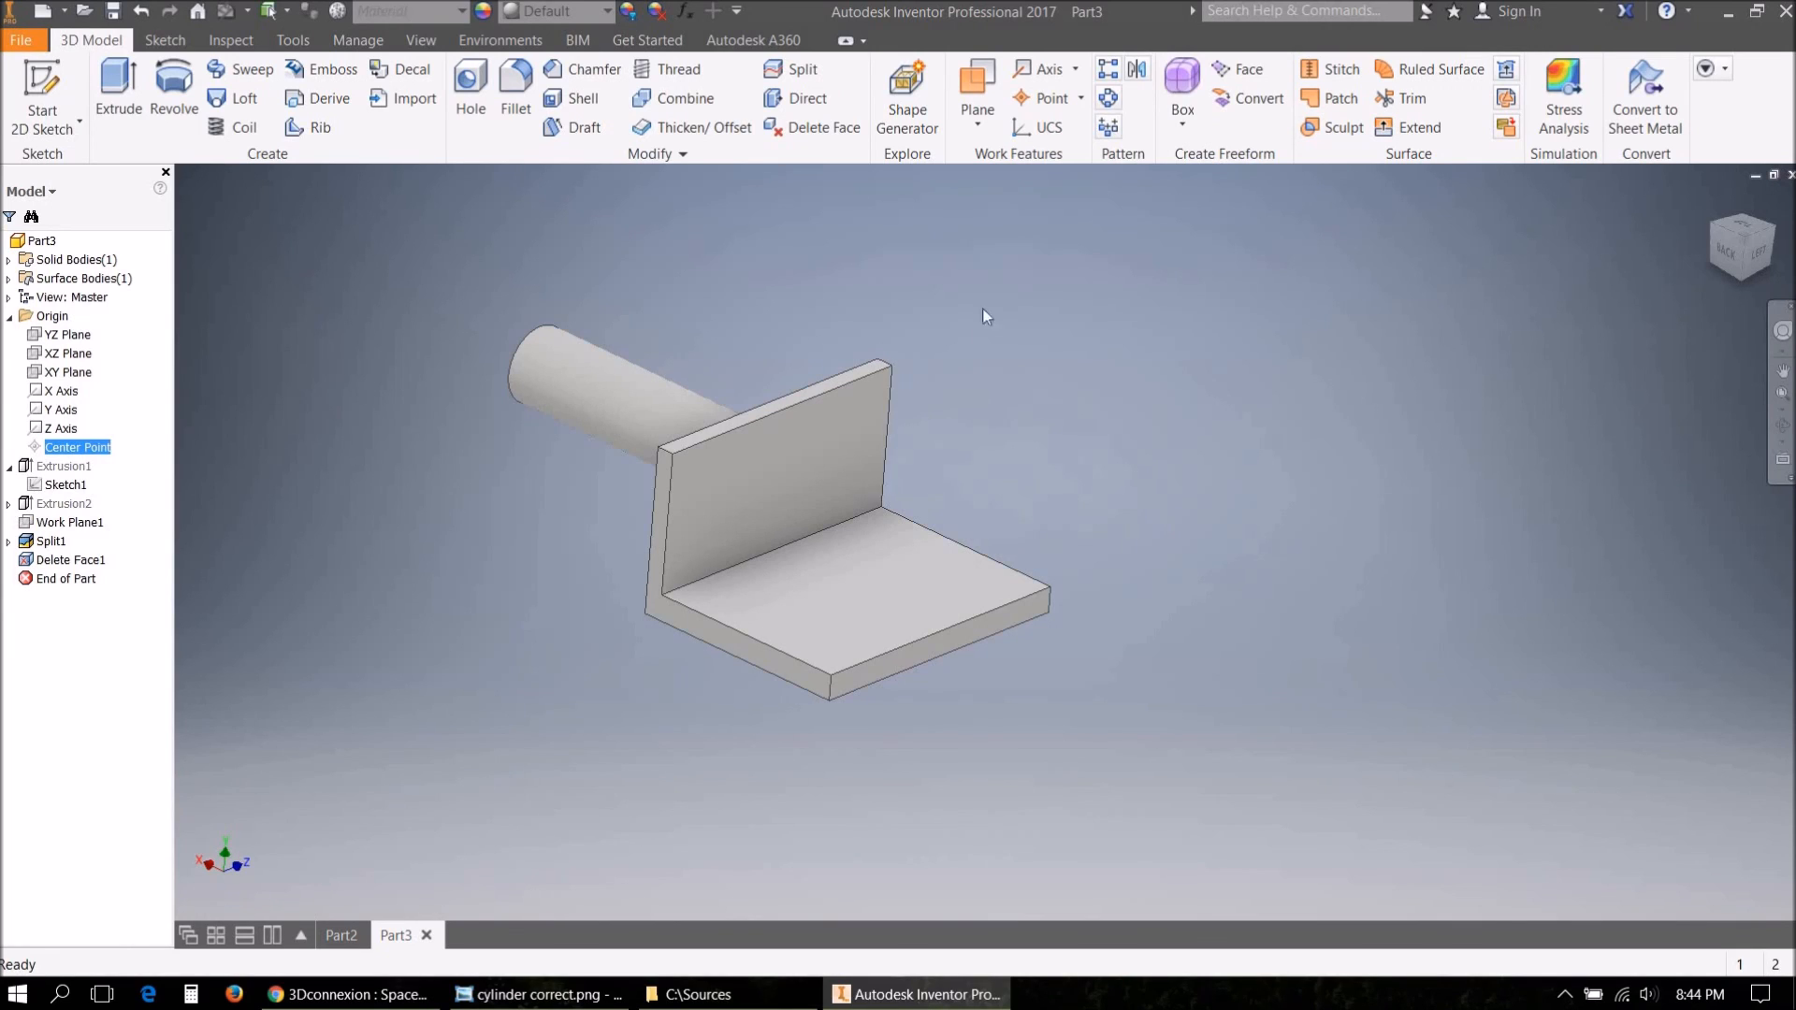
{"action": "left_click", "coordinate": [885, 575]}
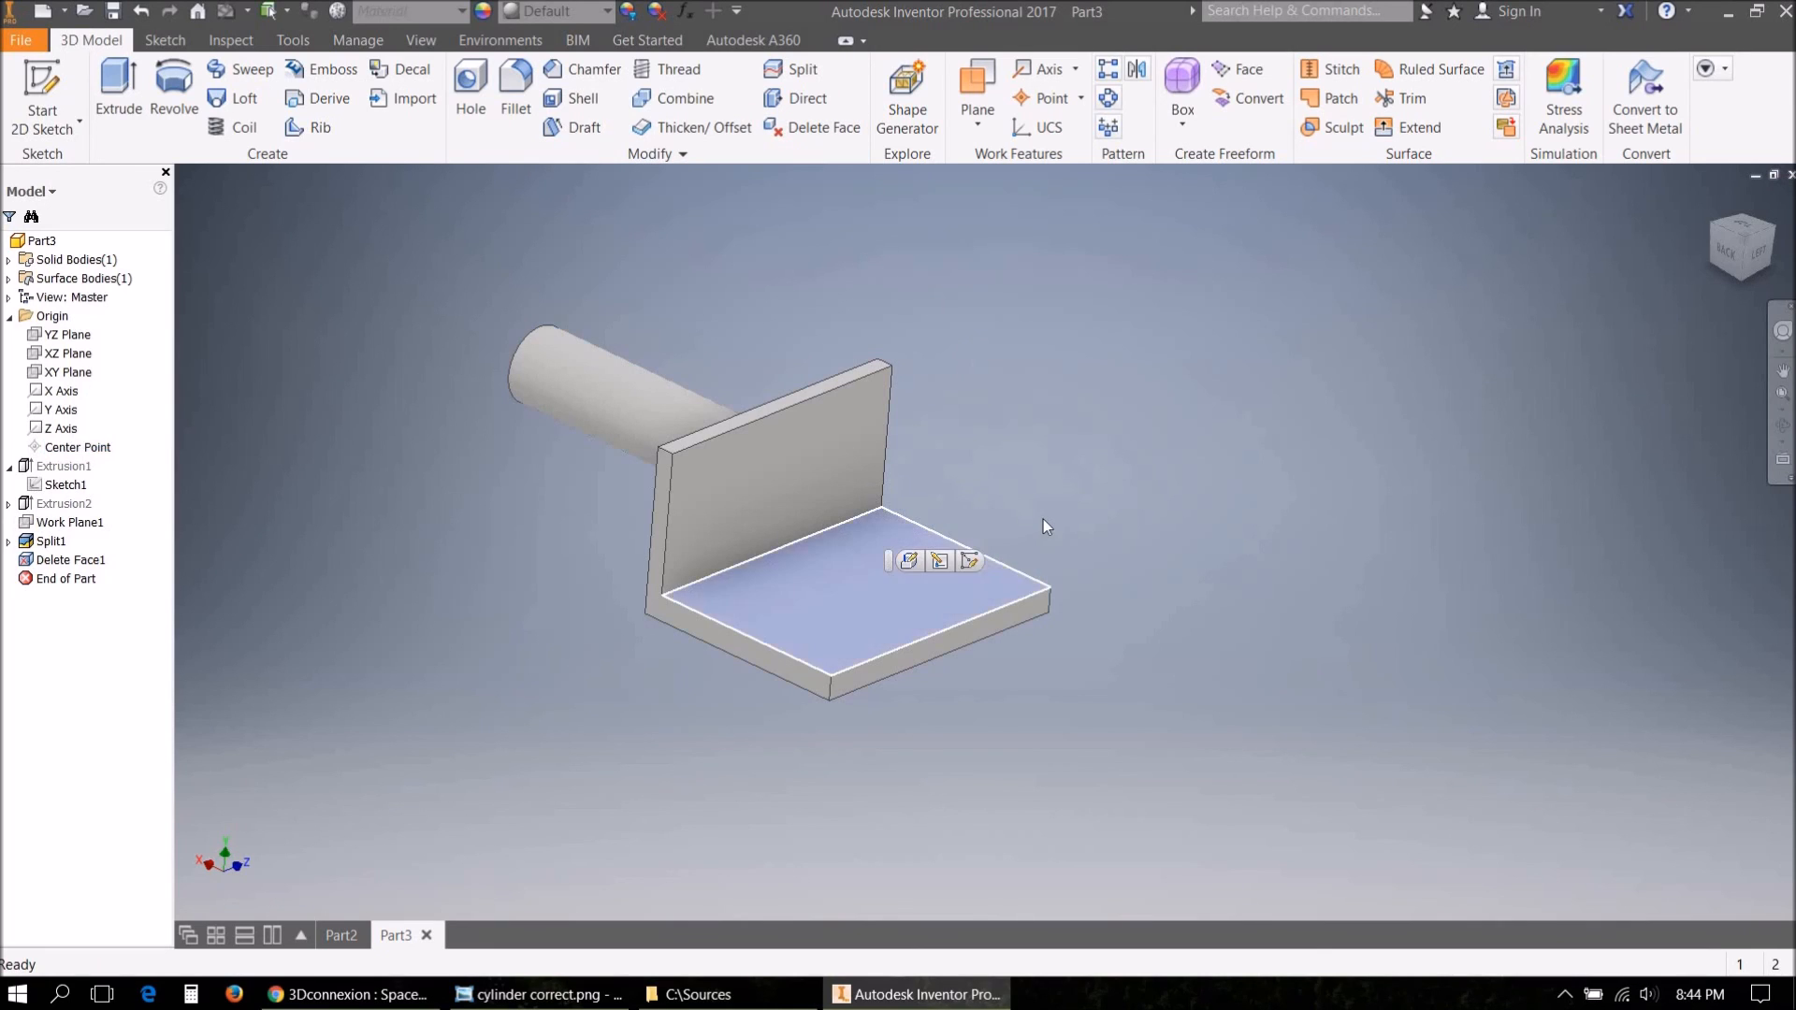
{"action": "left_click", "coordinate": [835, 458]}
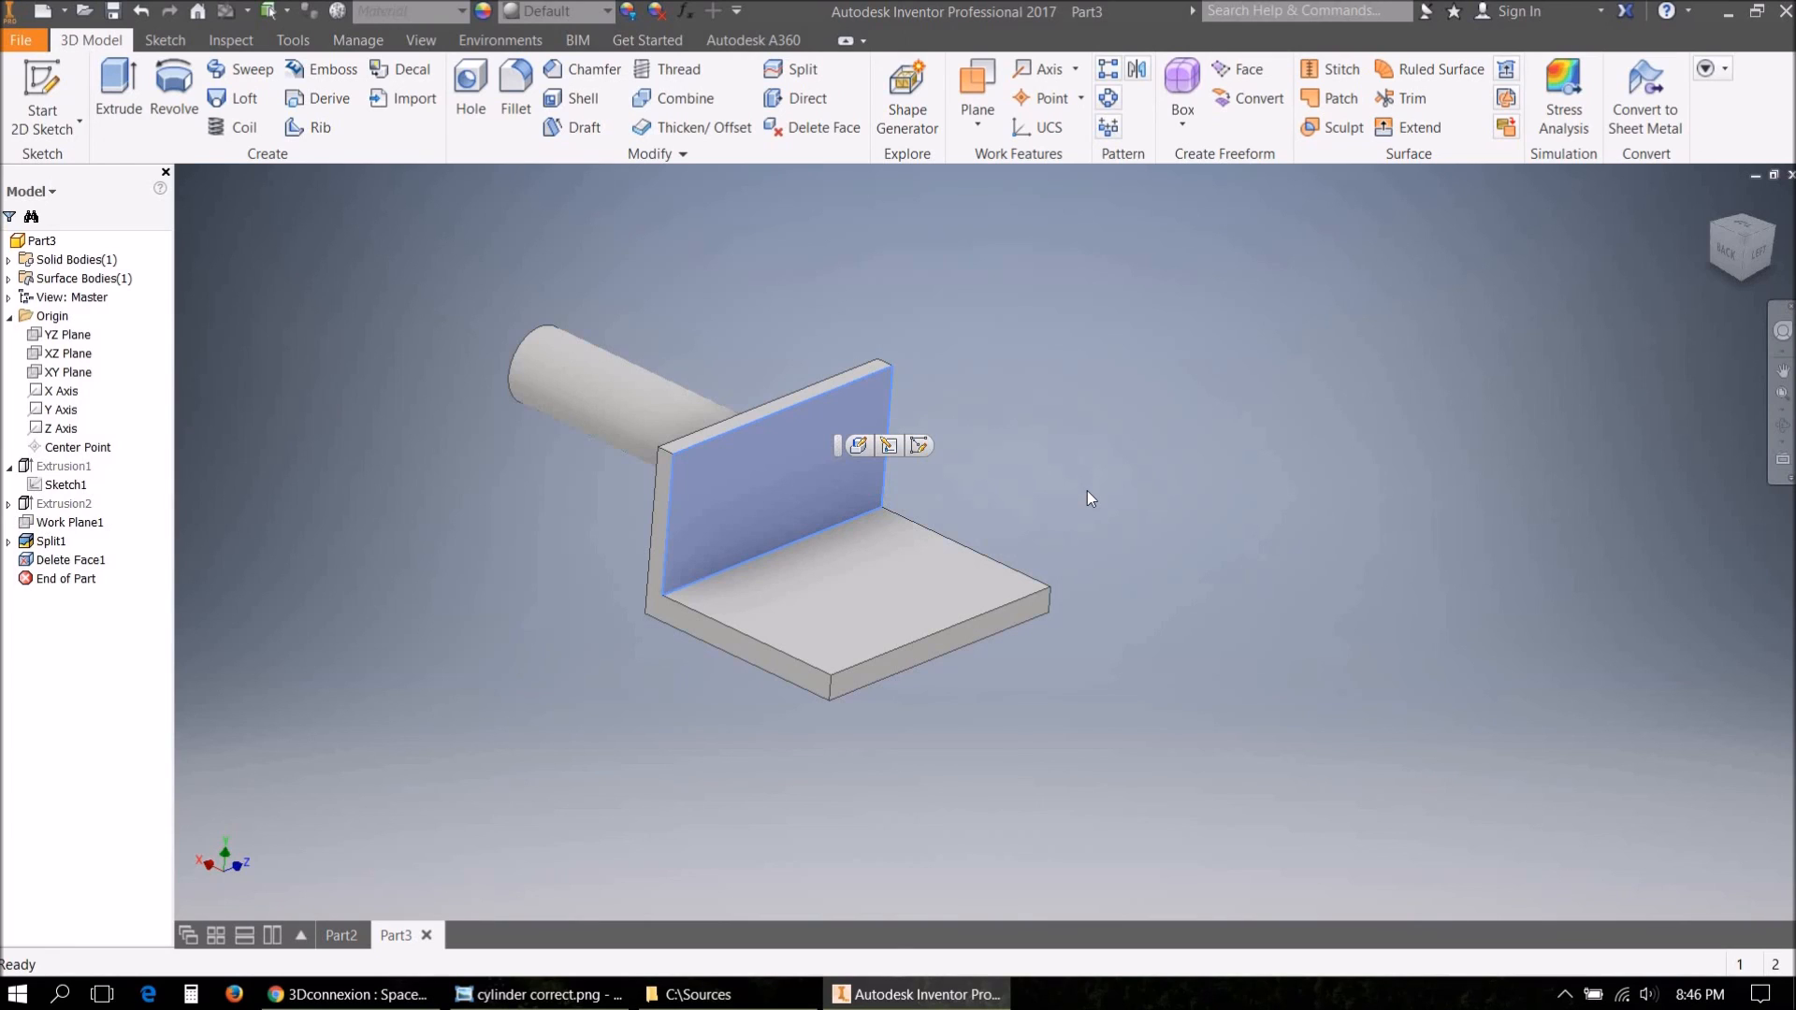
{"action": "left_click", "coordinate": [1087, 491]}
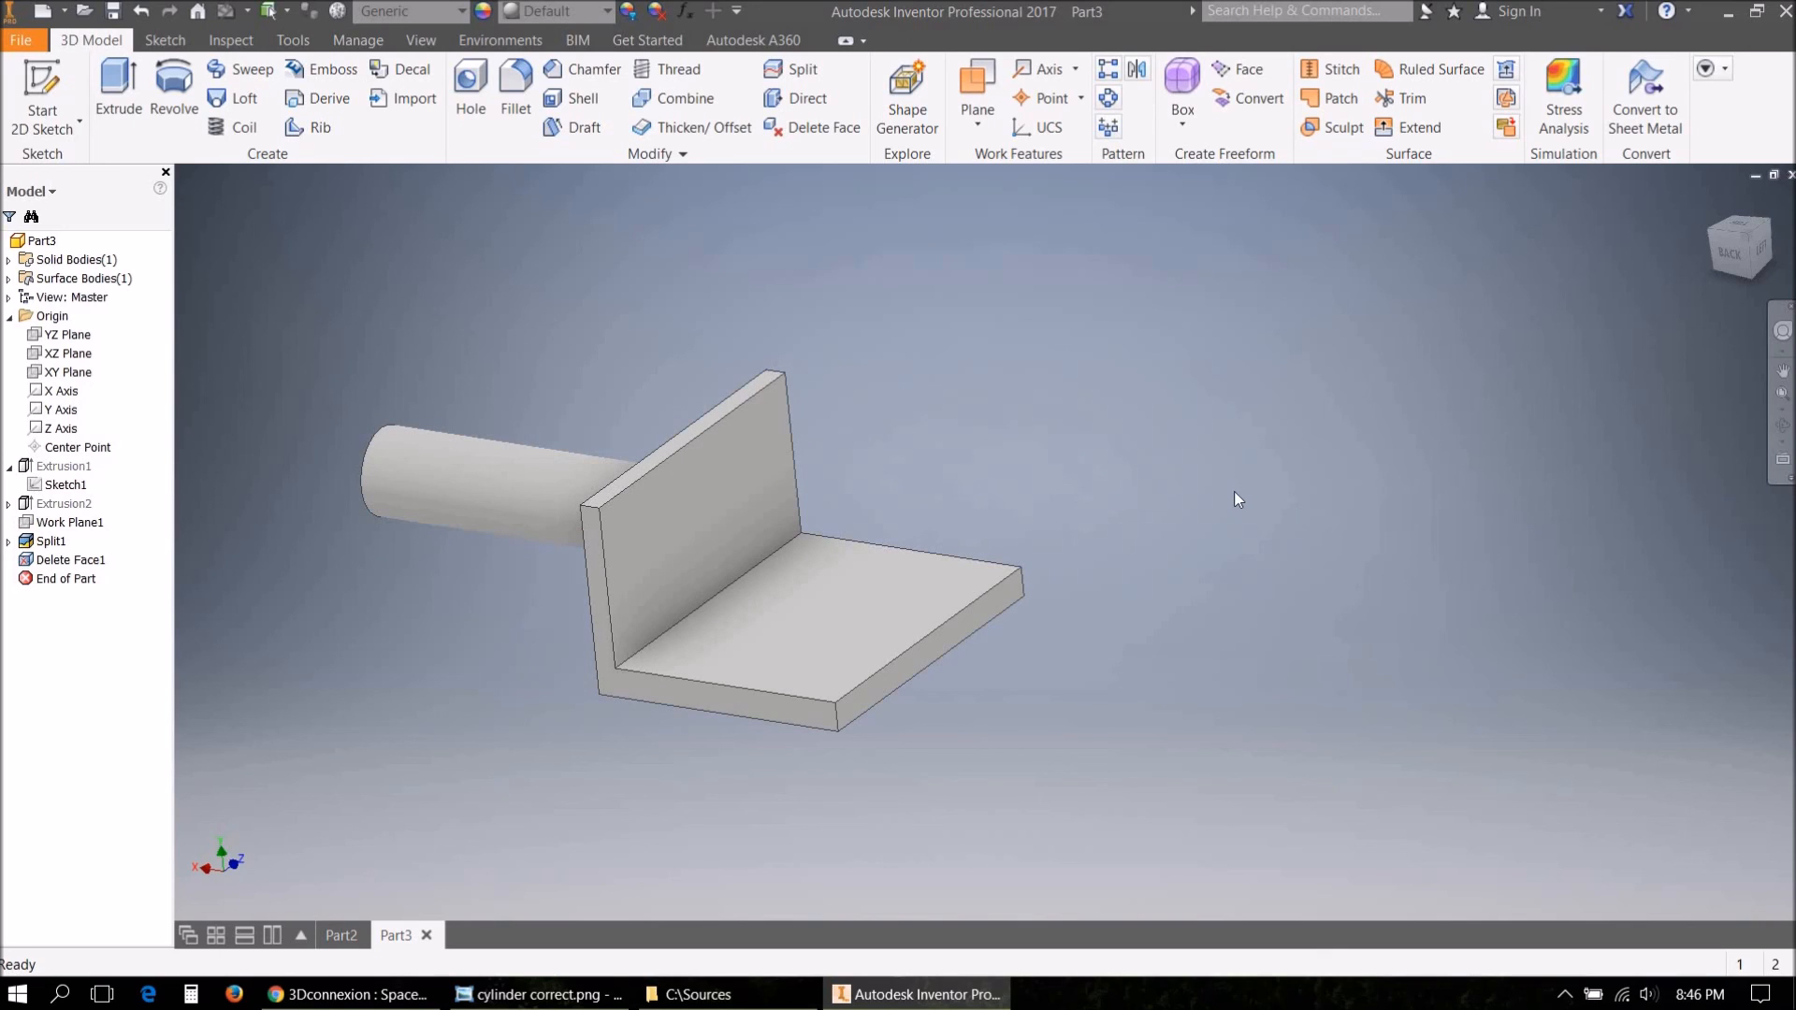
Save the part as Part3.ipt in the CAD folder under Sources.
{"action": "key", "text": "ctrl+s"}
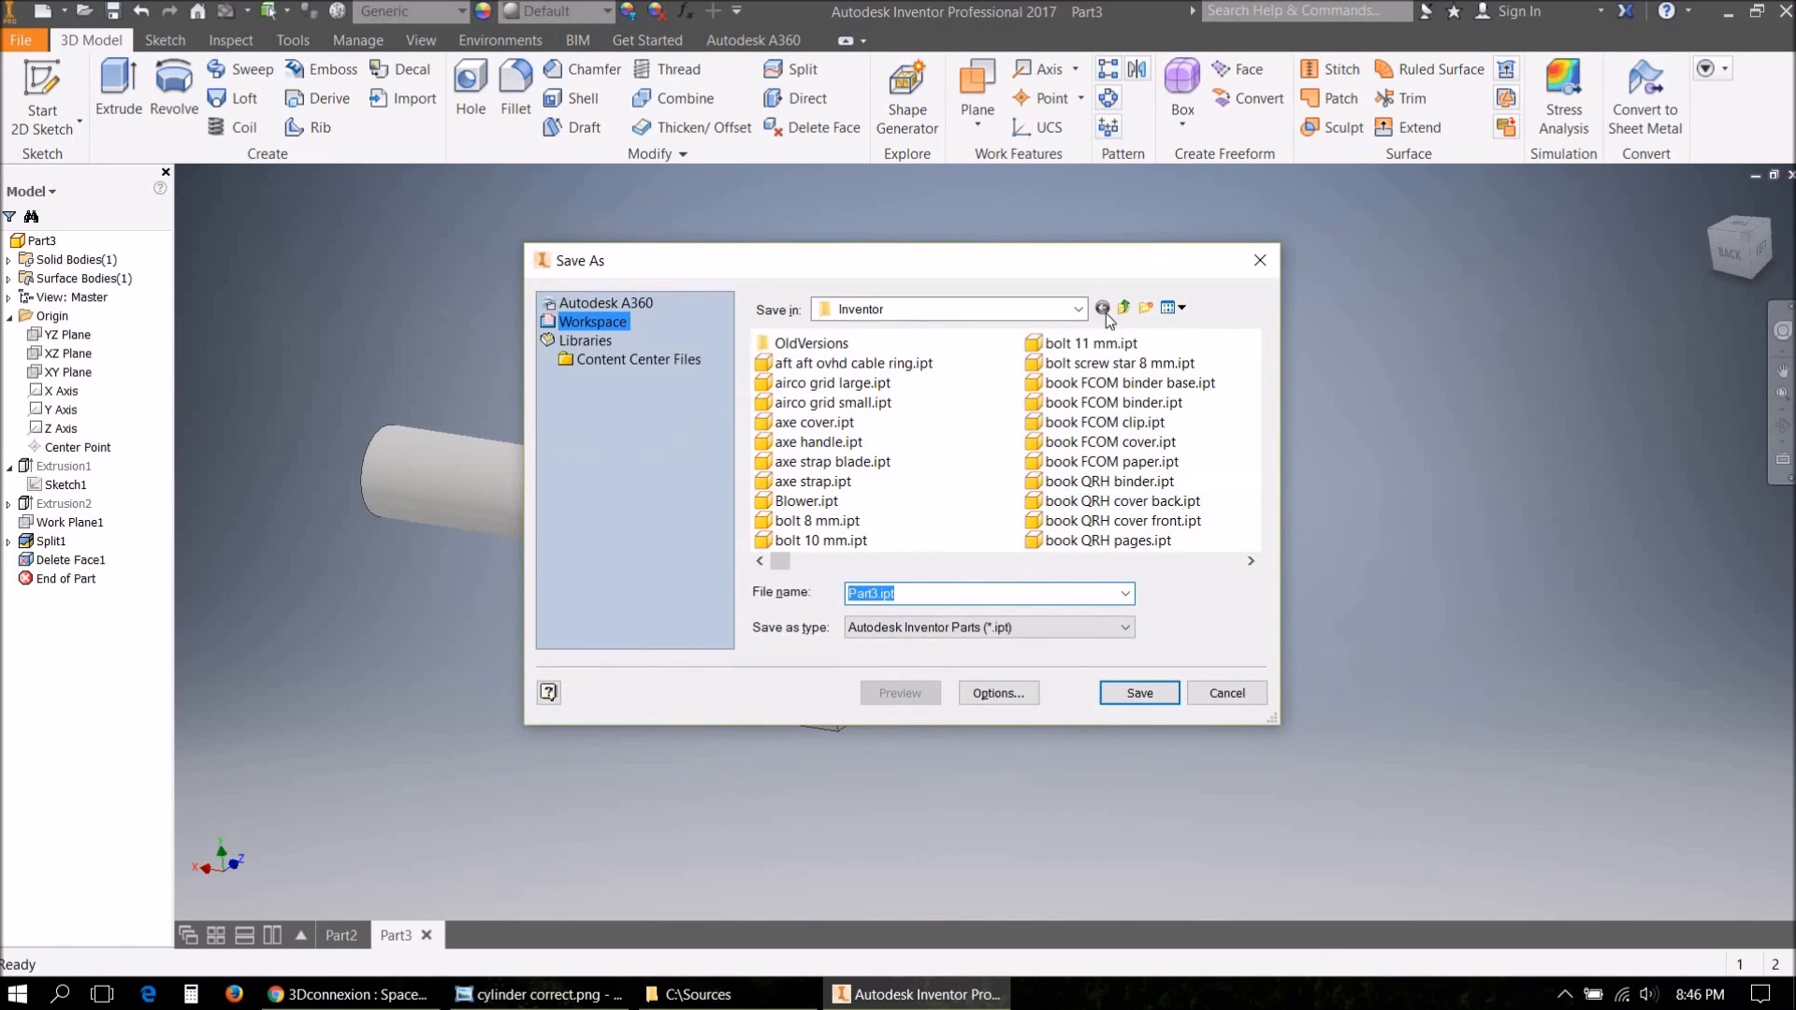
{"action": "left_click", "coordinate": [1122, 310]}
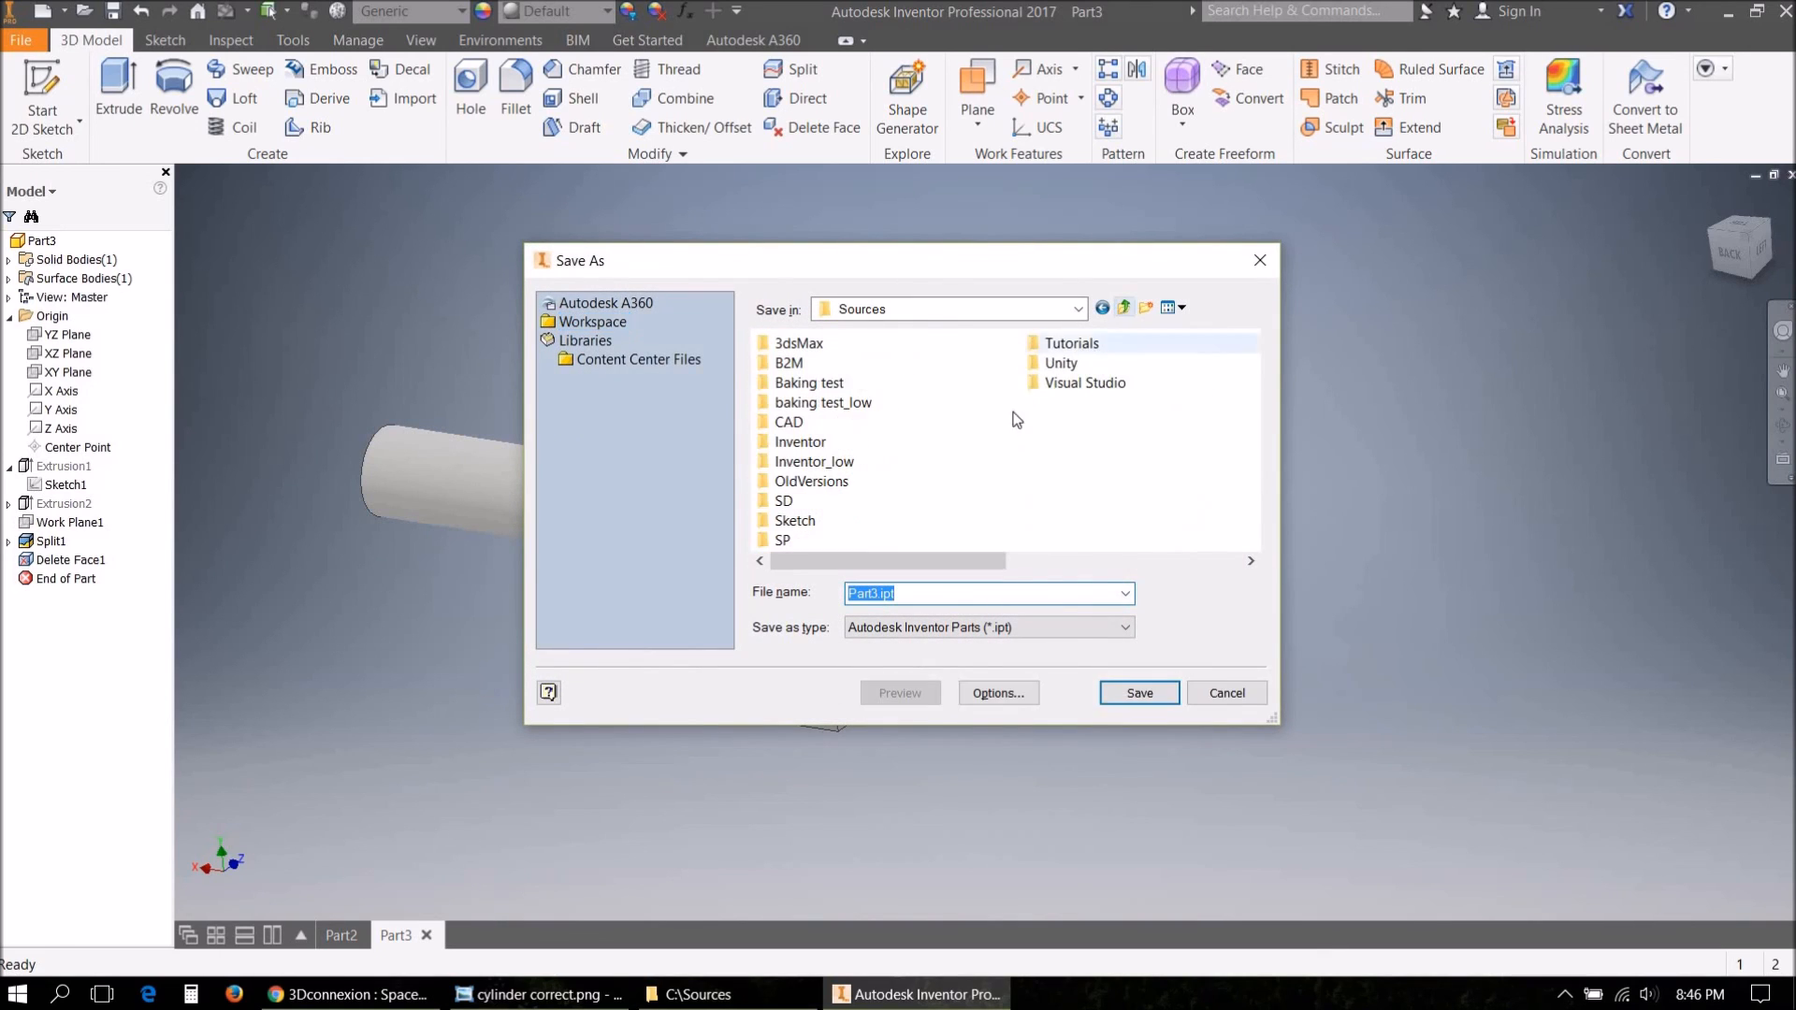
{"action": "double_click", "coordinate": [806, 423]}
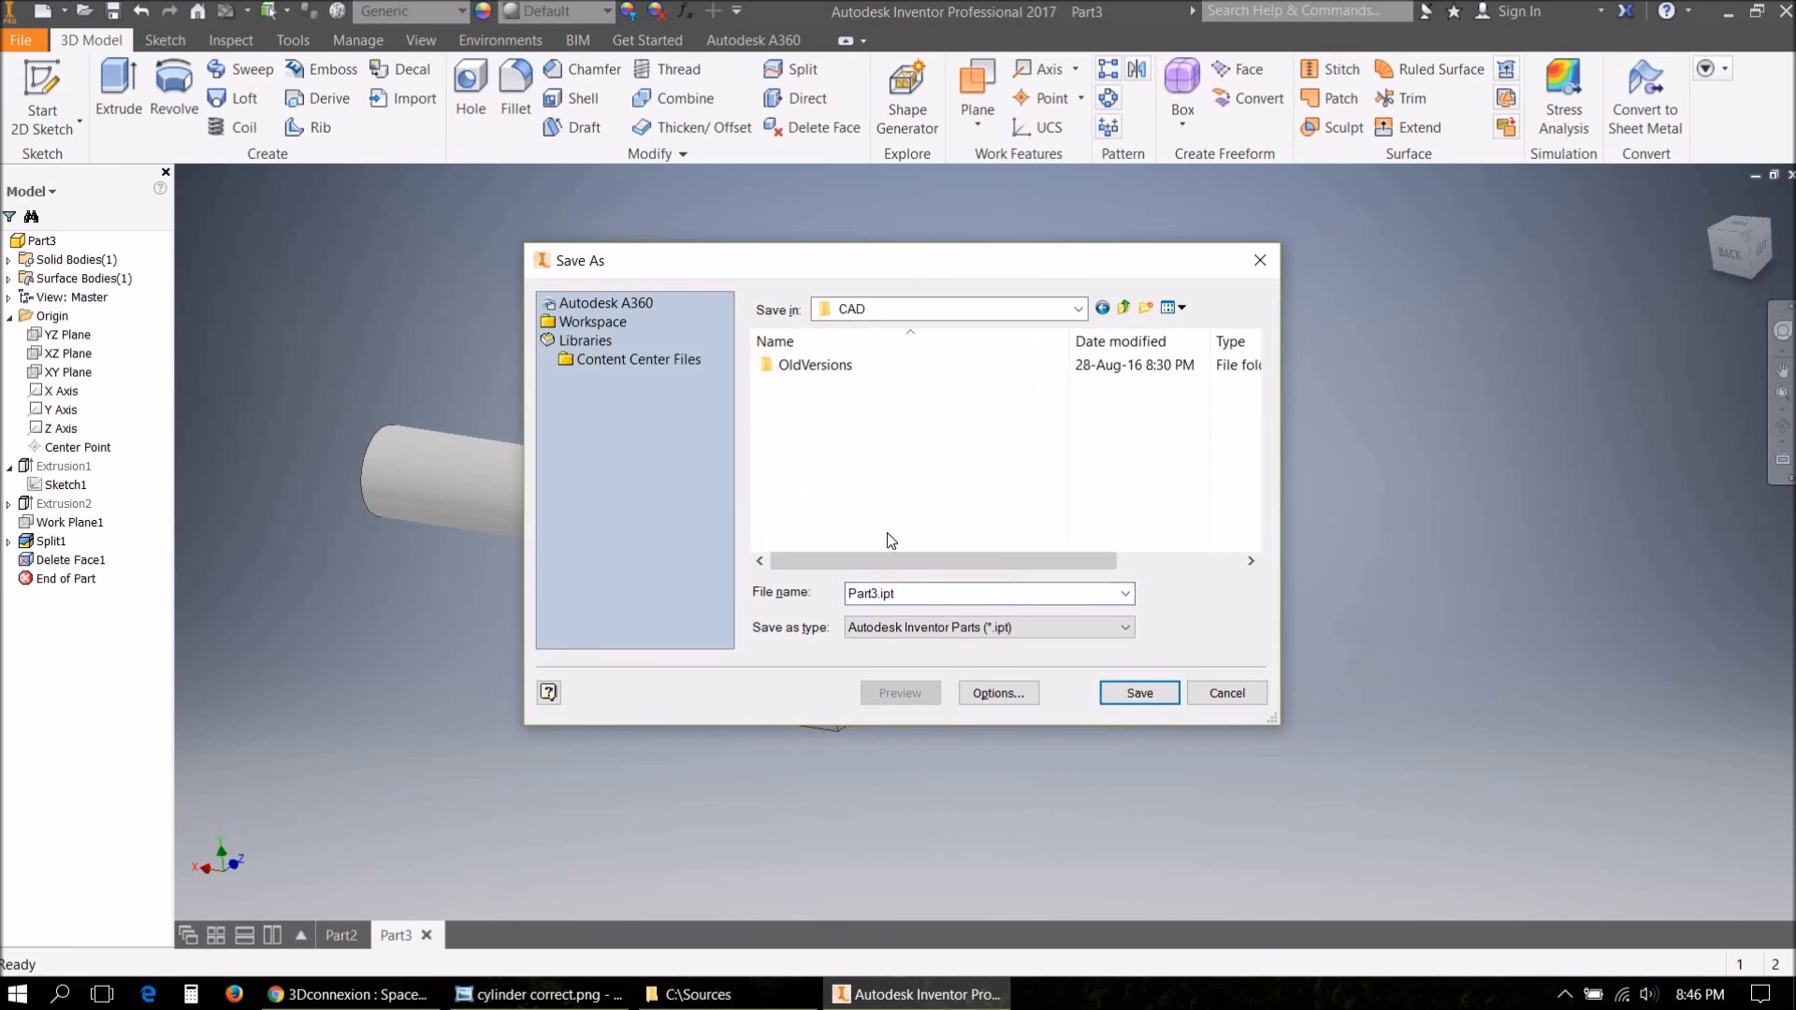
{"action": "left_click", "coordinate": [1140, 693]}
{"action": "left_click", "coordinate": [793, 546]}
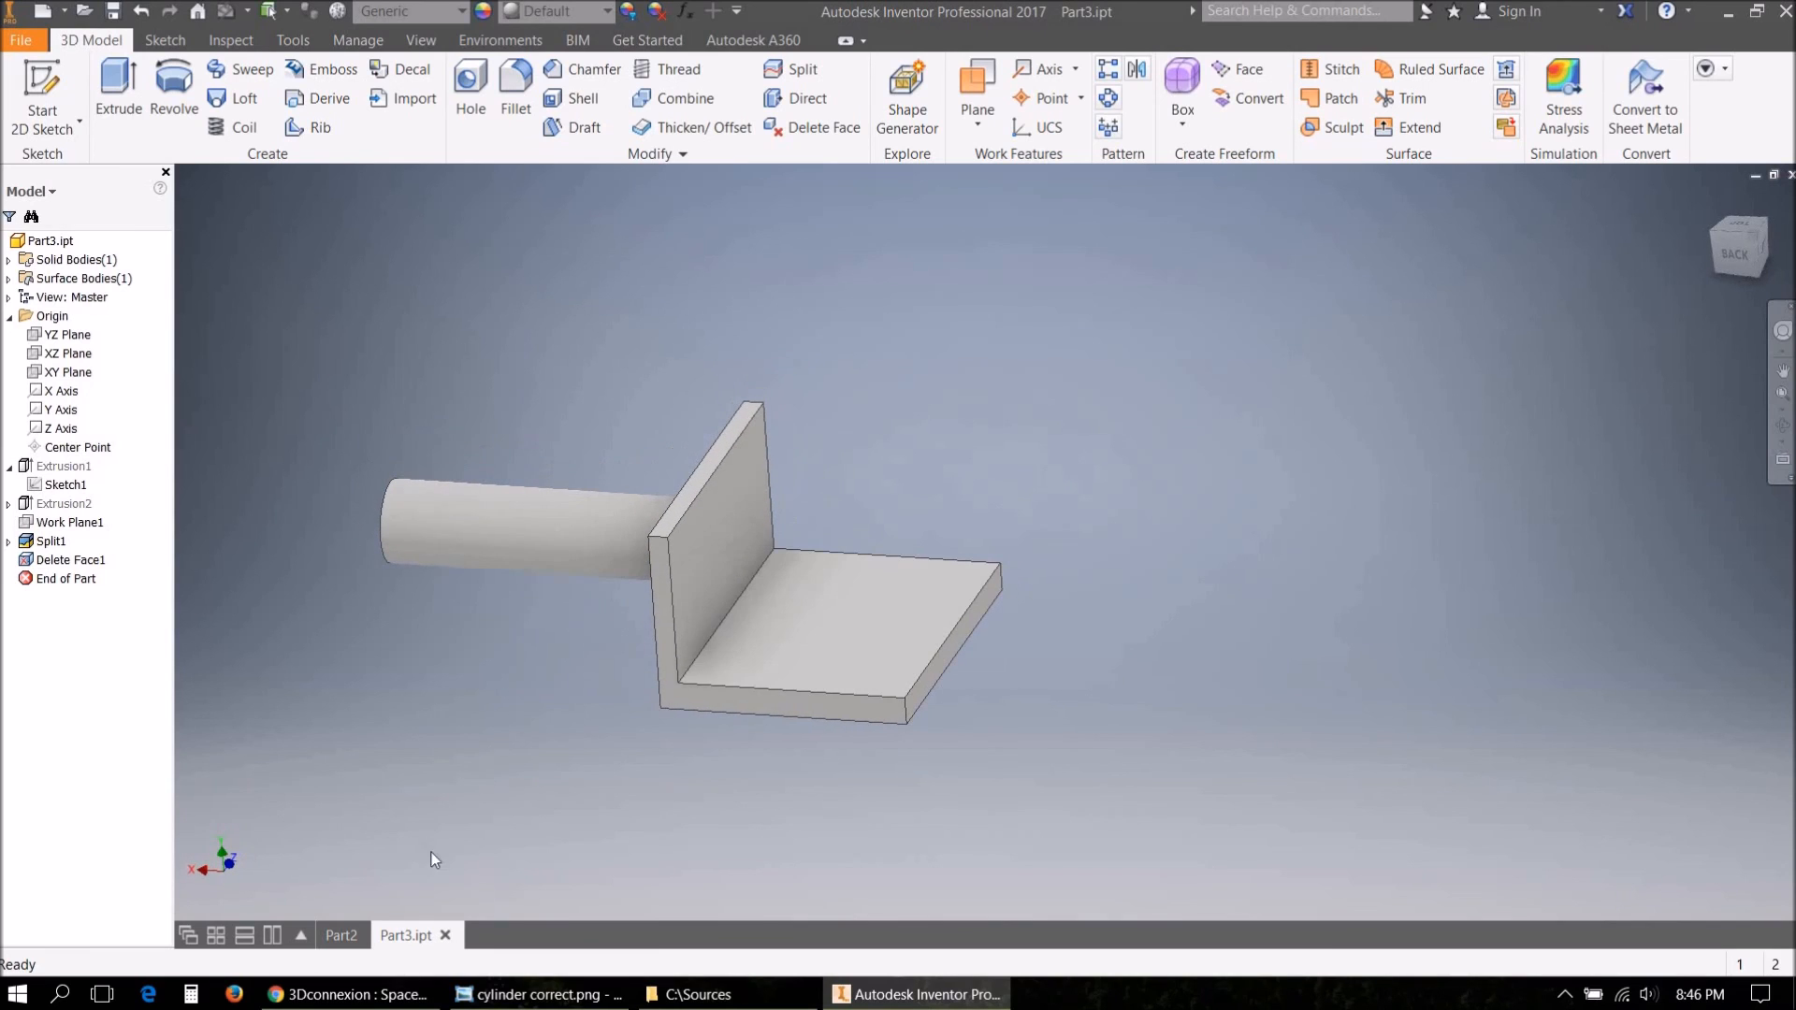
Close Part2 without saving its changes.
{"action": "left_click", "coordinate": [343, 939]}
{"action": "left_click", "coordinate": [371, 936]}
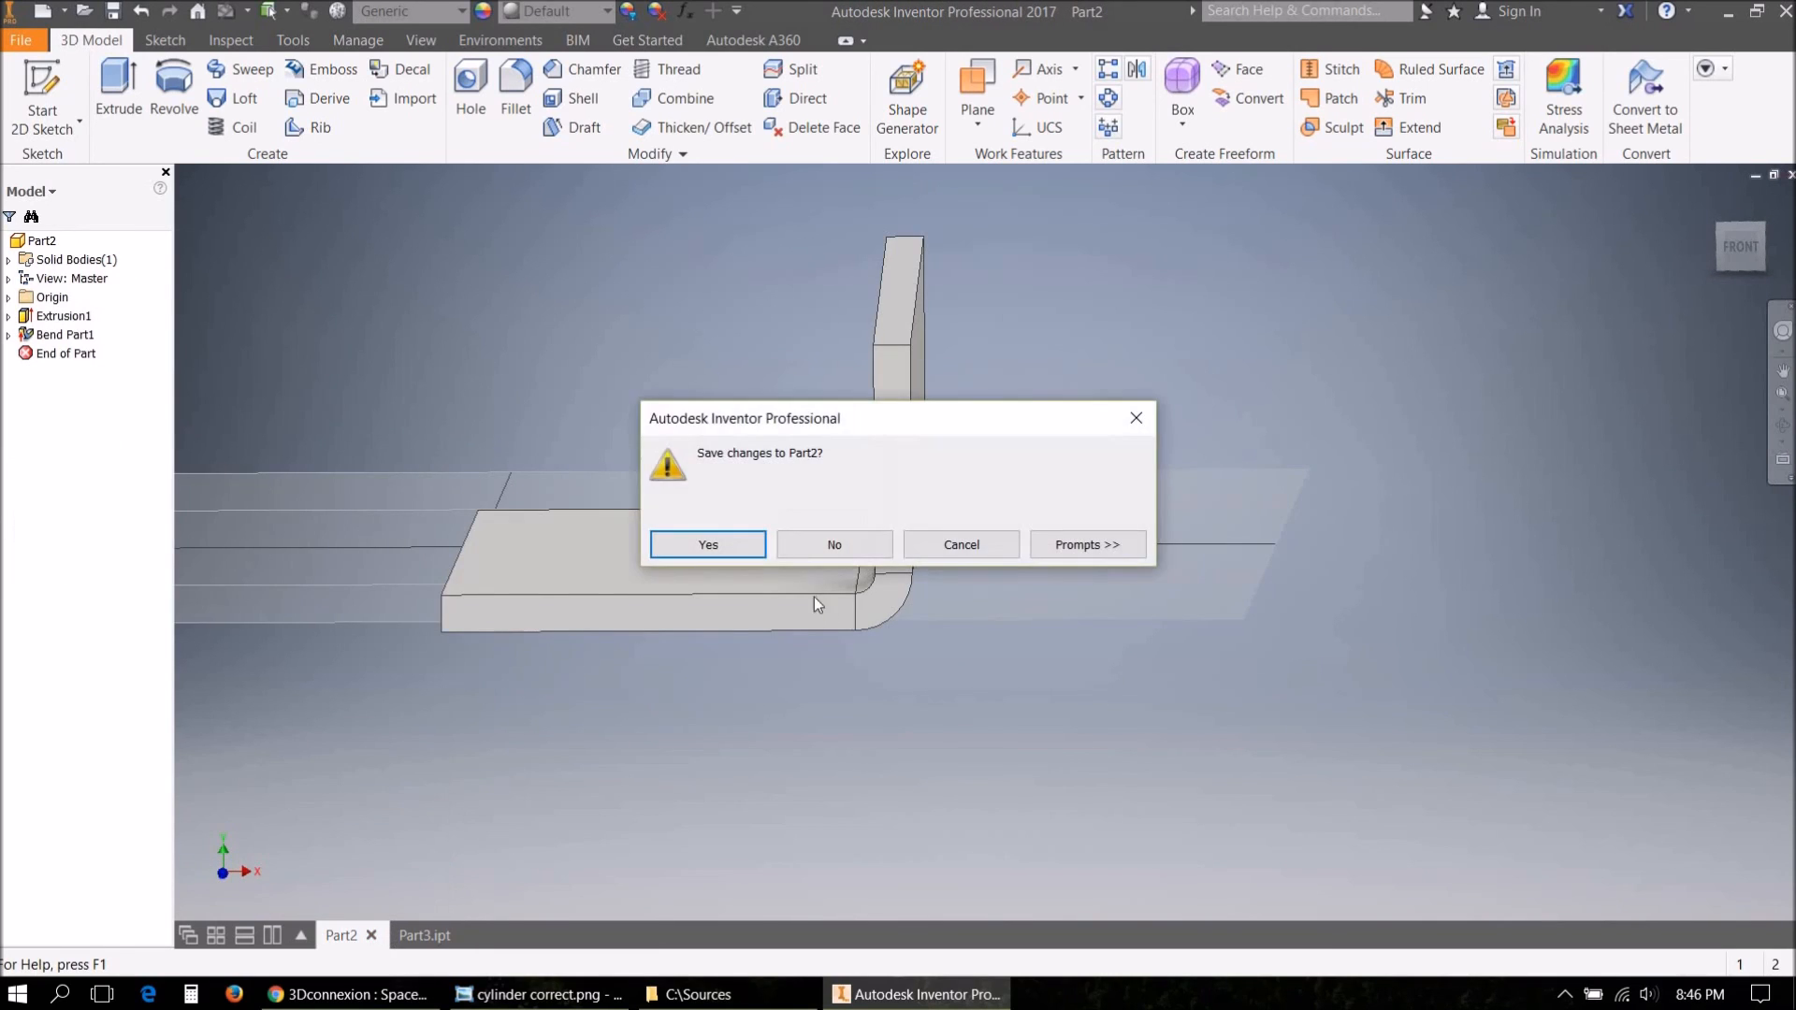
{"action": "left_click", "coordinate": [835, 544]}
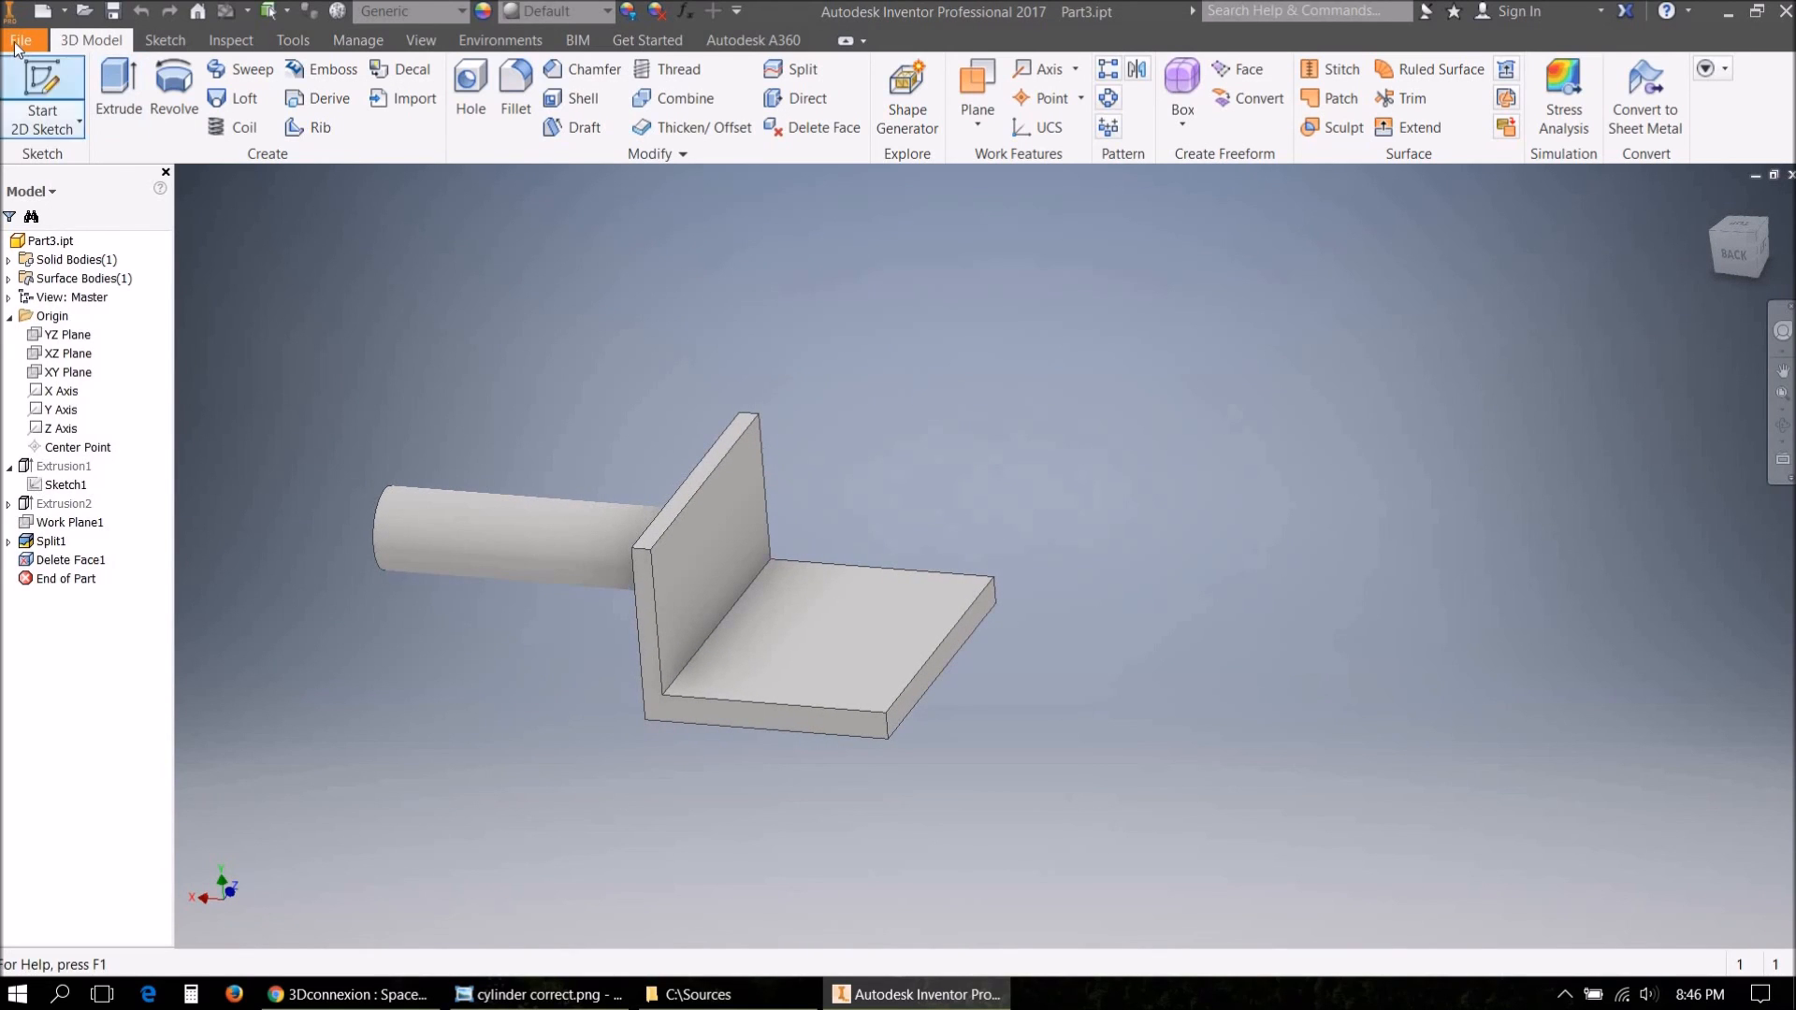
Create a new assembly from the Standard.iam template and save it as Assembly1.iam in the CAD folder.
{"action": "left_click", "coordinate": [16, 45]}
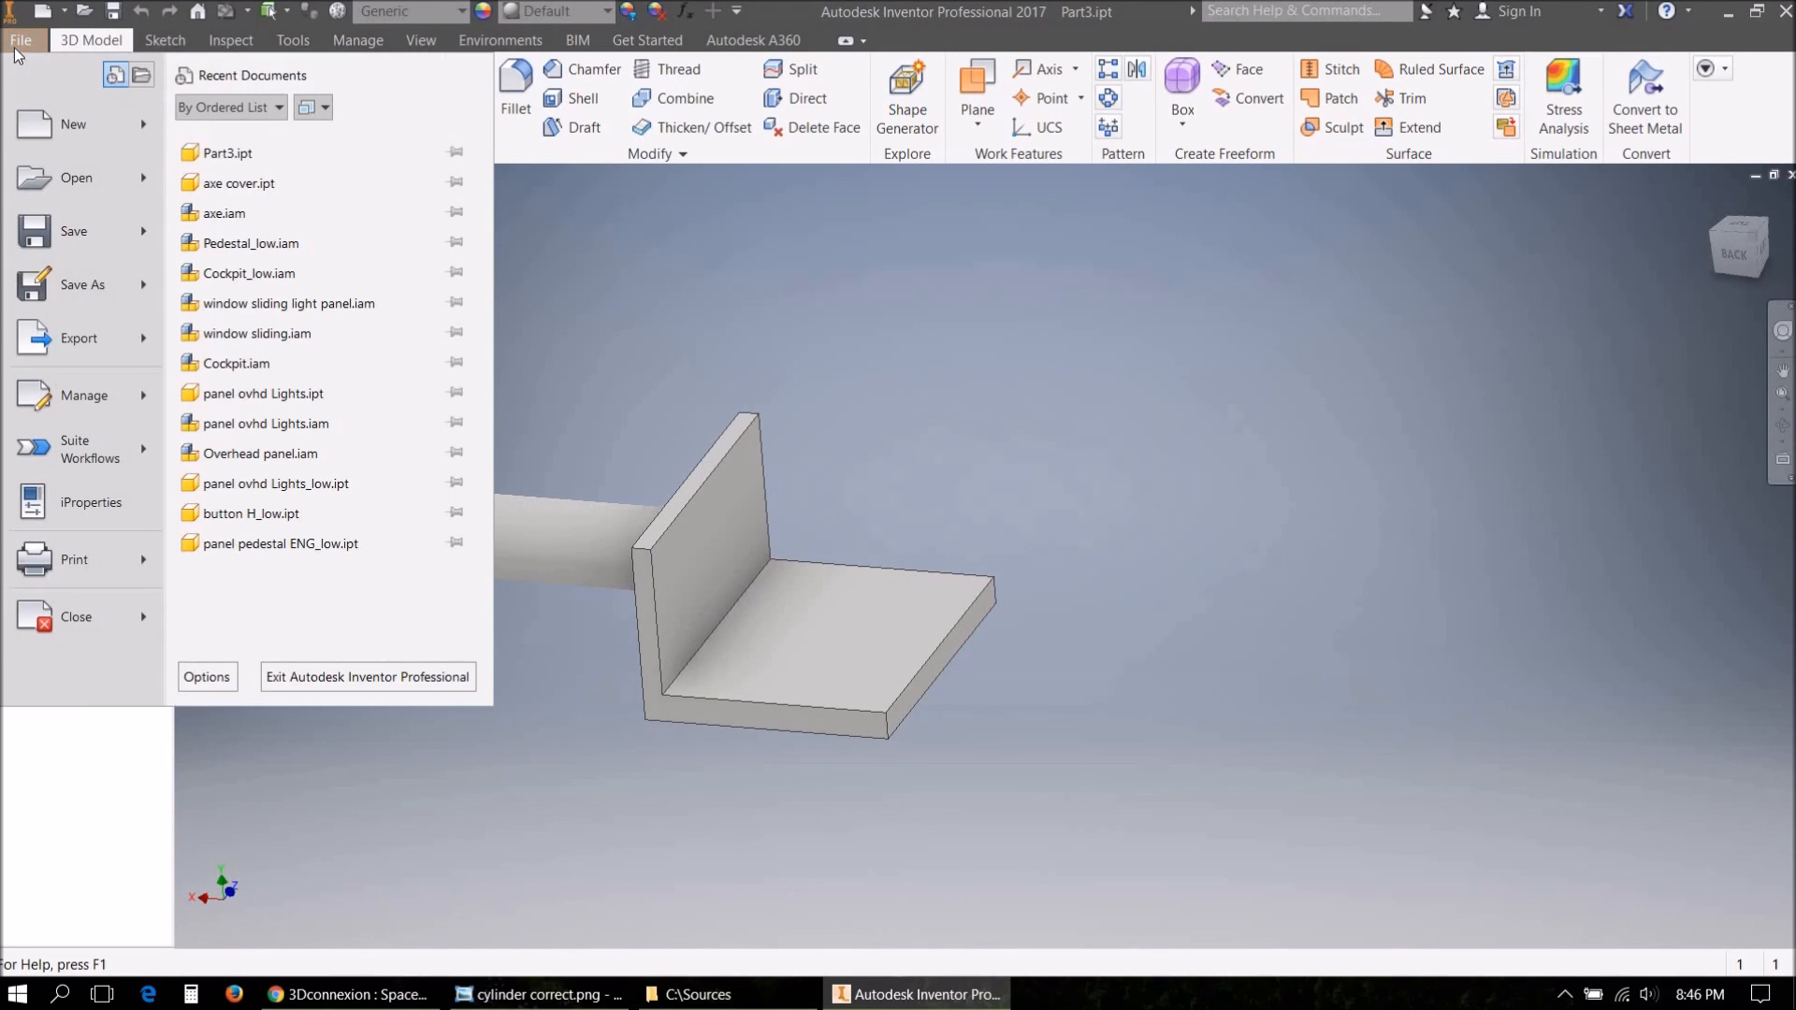
{"action": "left_click", "coordinate": [42, 125]}
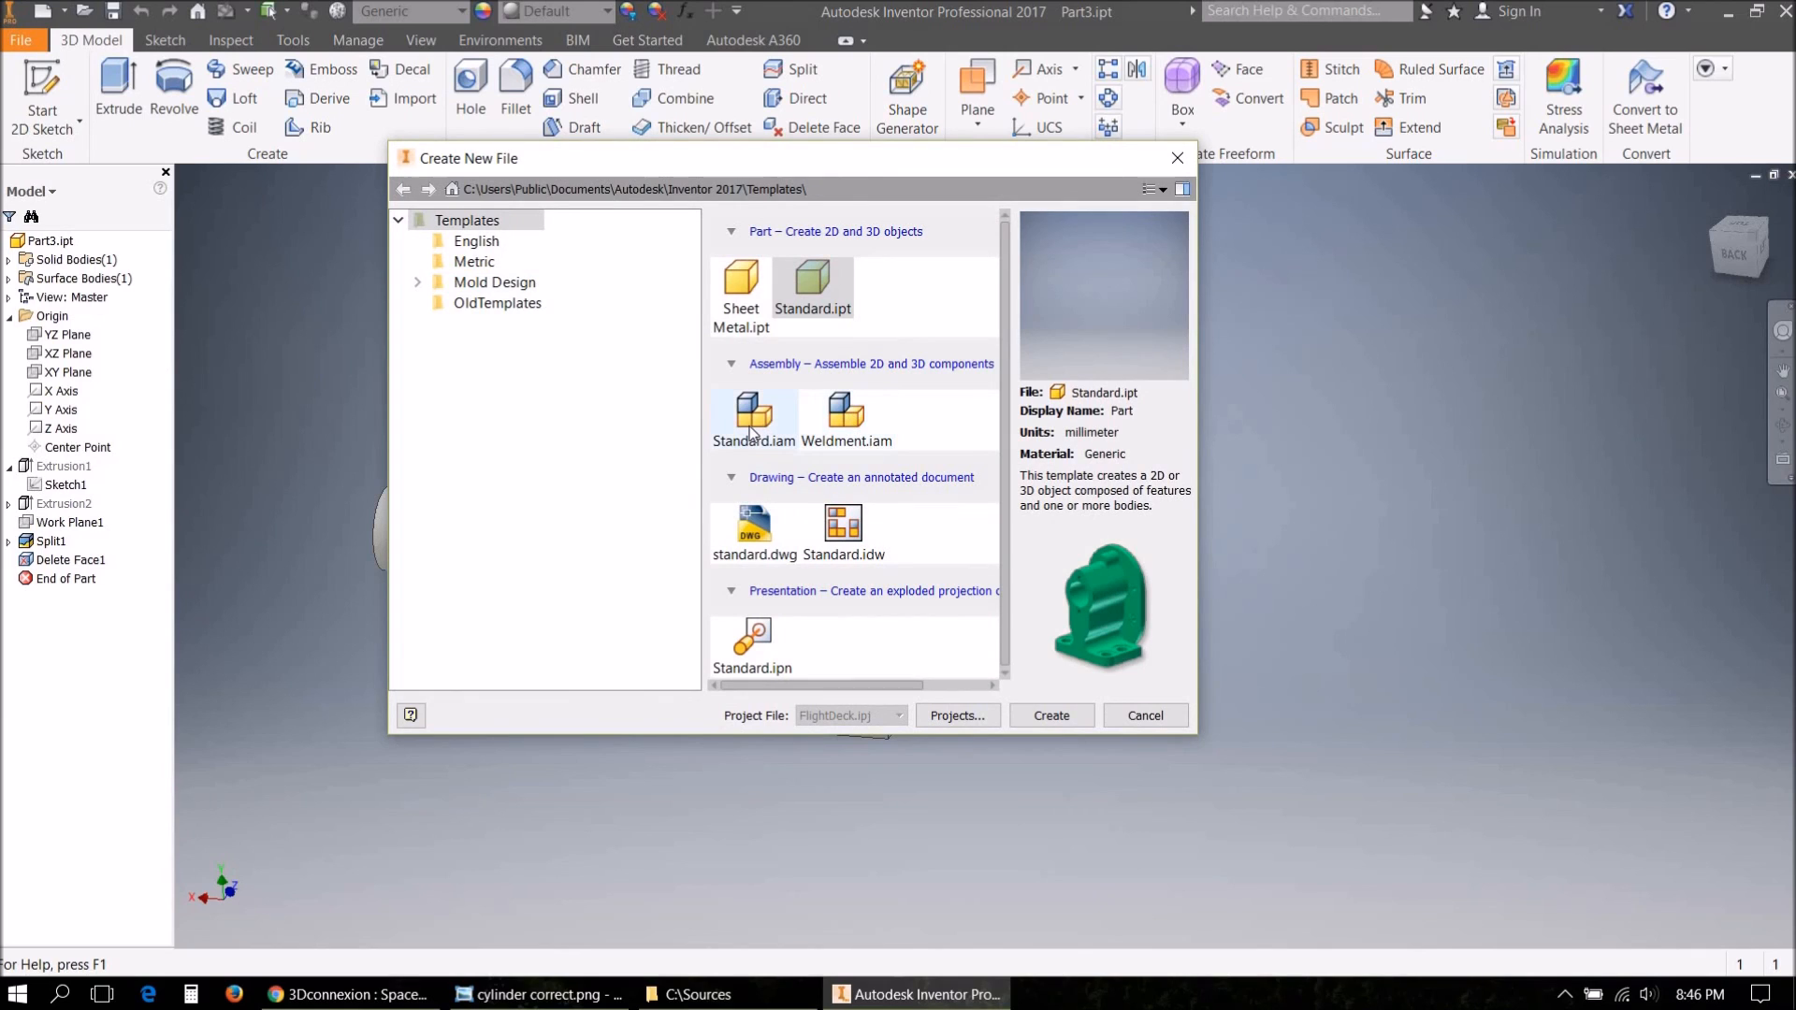
{"action": "left_click", "coordinate": [753, 425]}
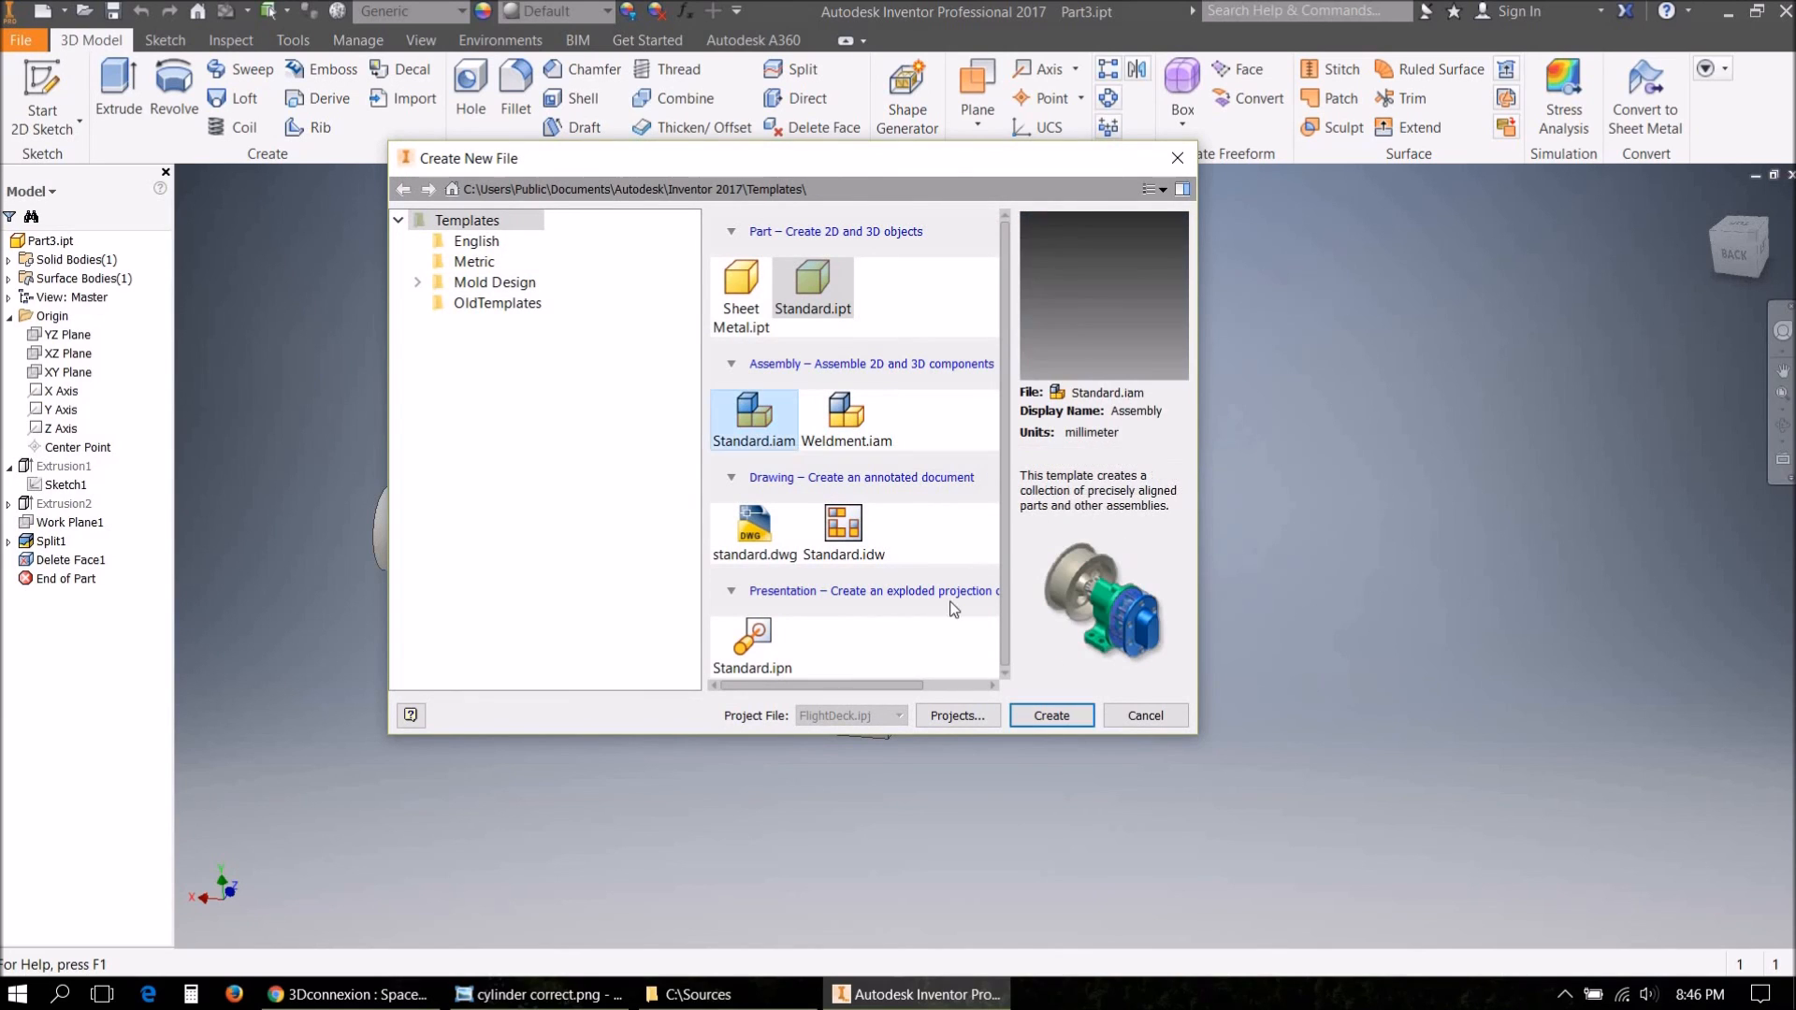
{"action": "left_click", "coordinate": [1053, 718]}
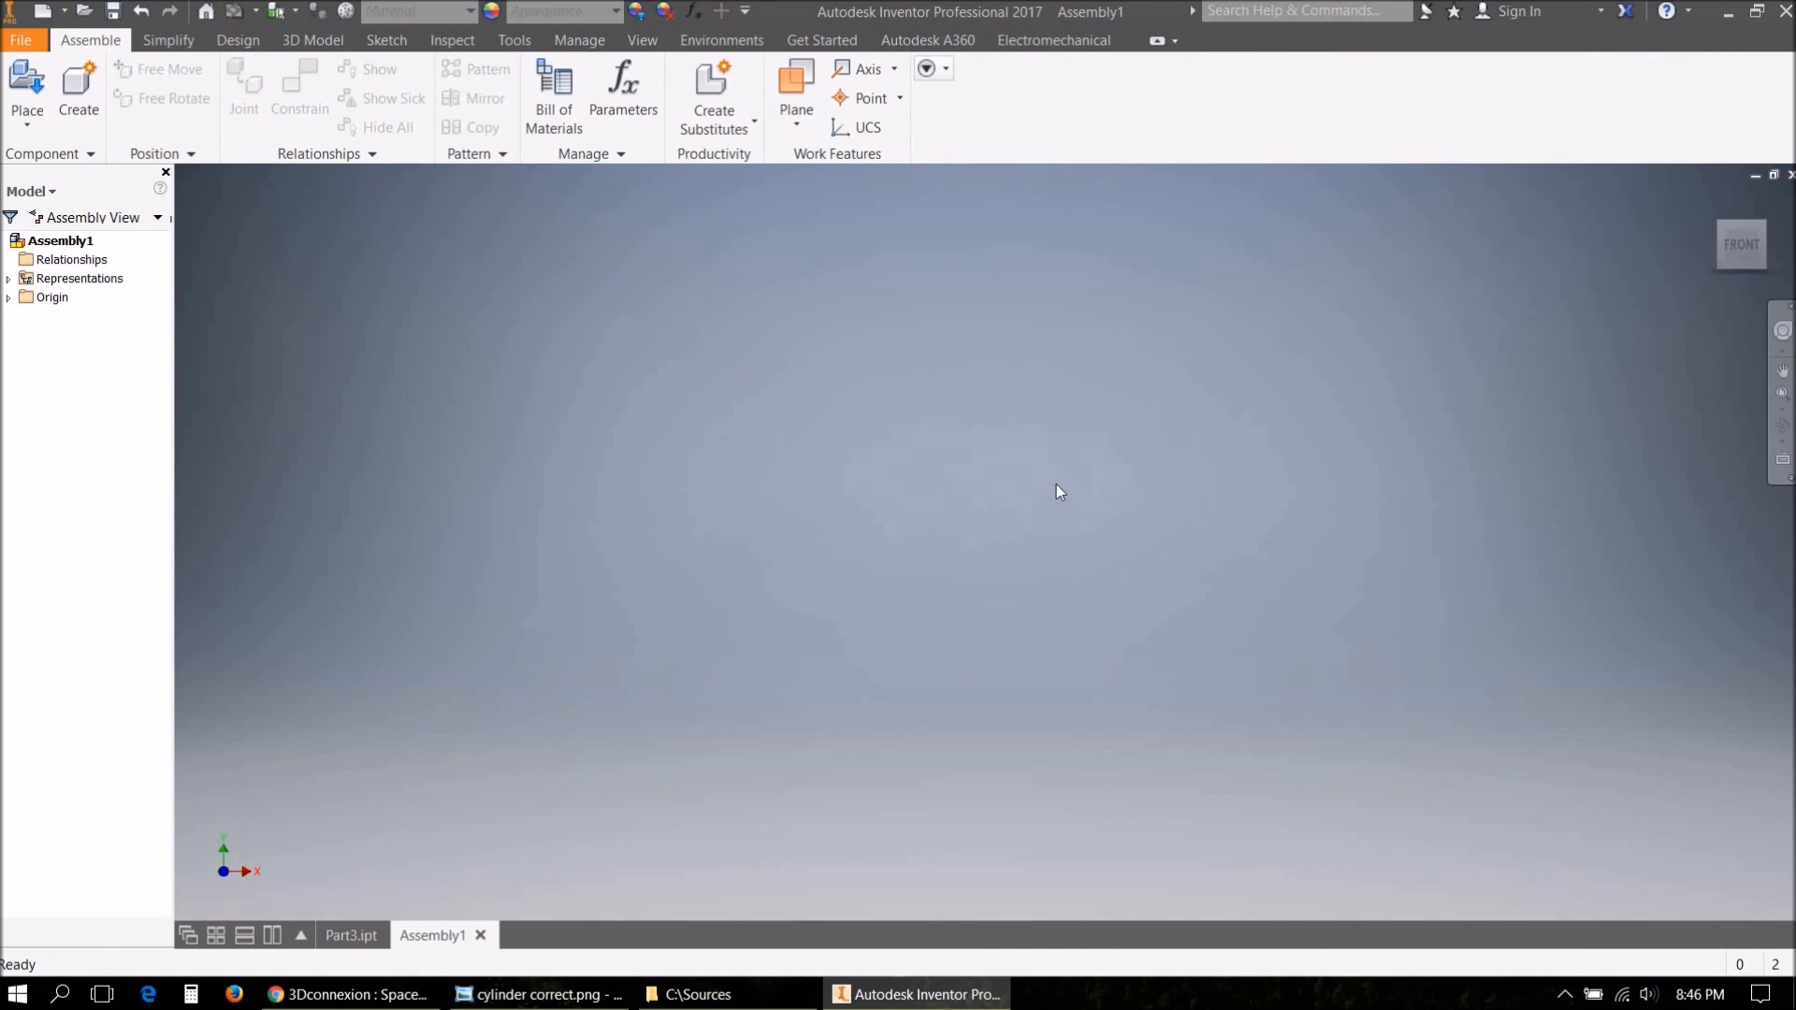
{"action": "key", "text": "ctrl+s"}
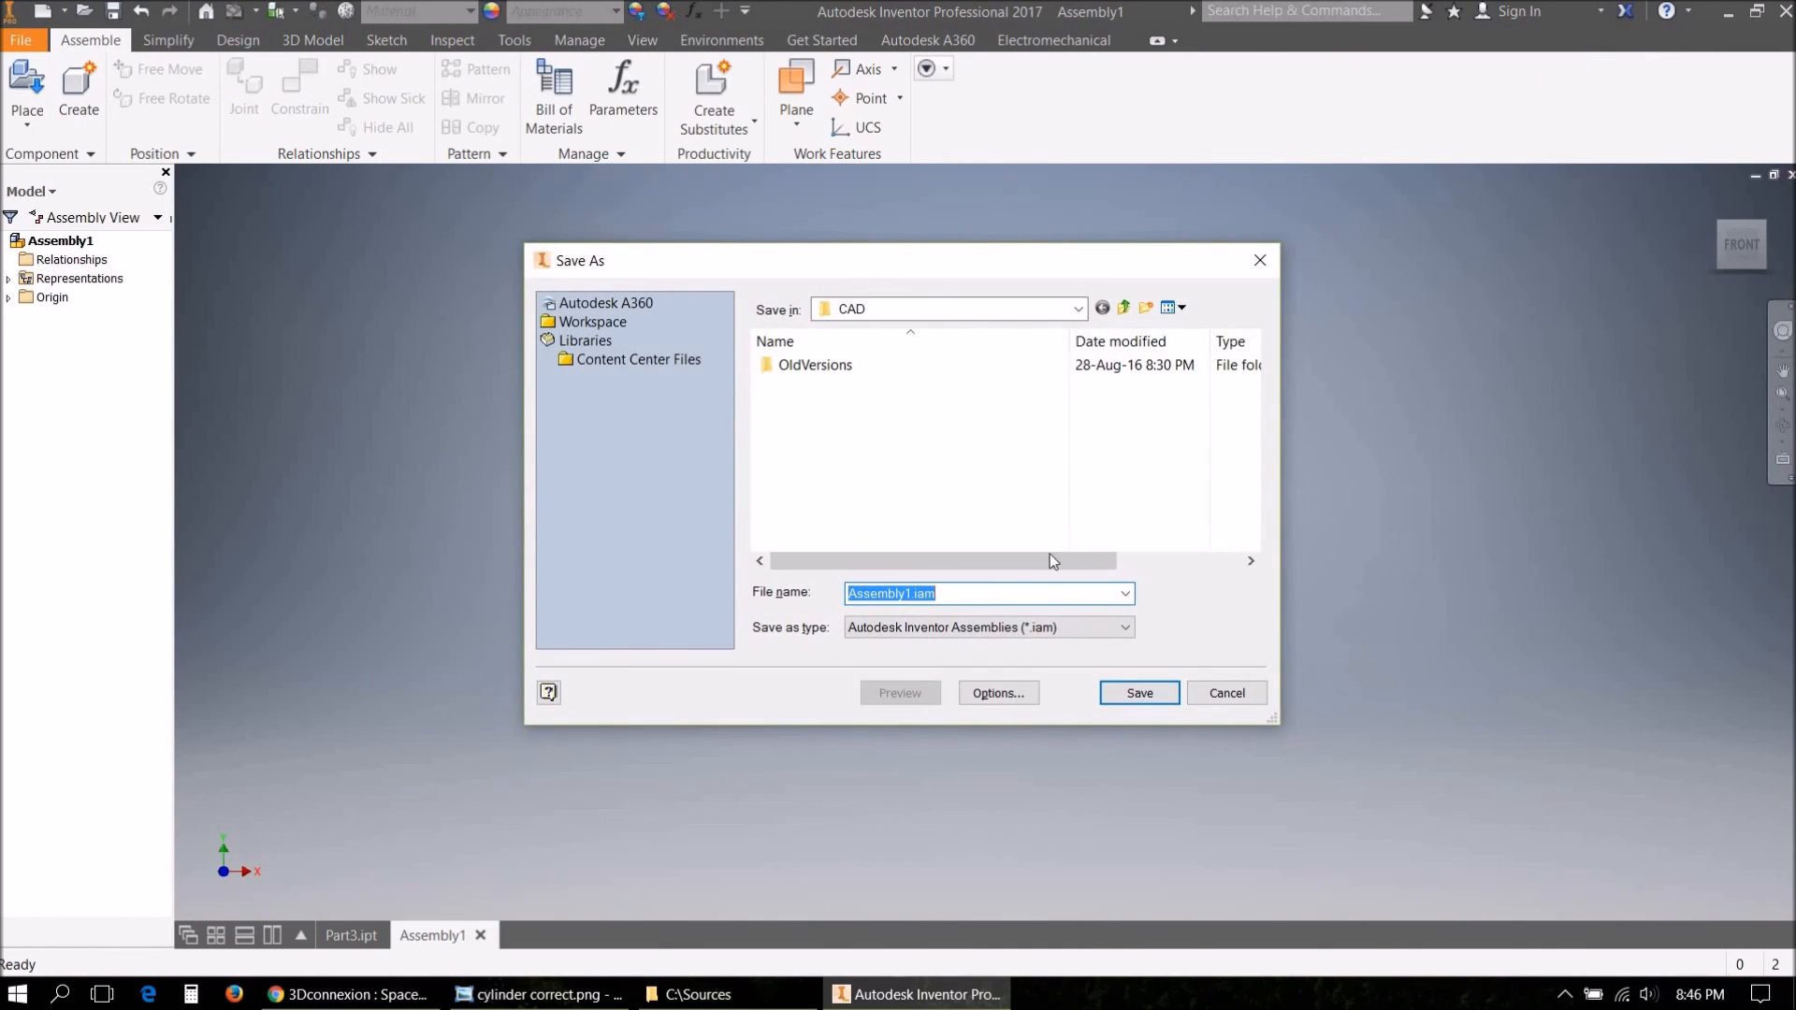
{"action": "left_click", "coordinate": [1139, 693]}
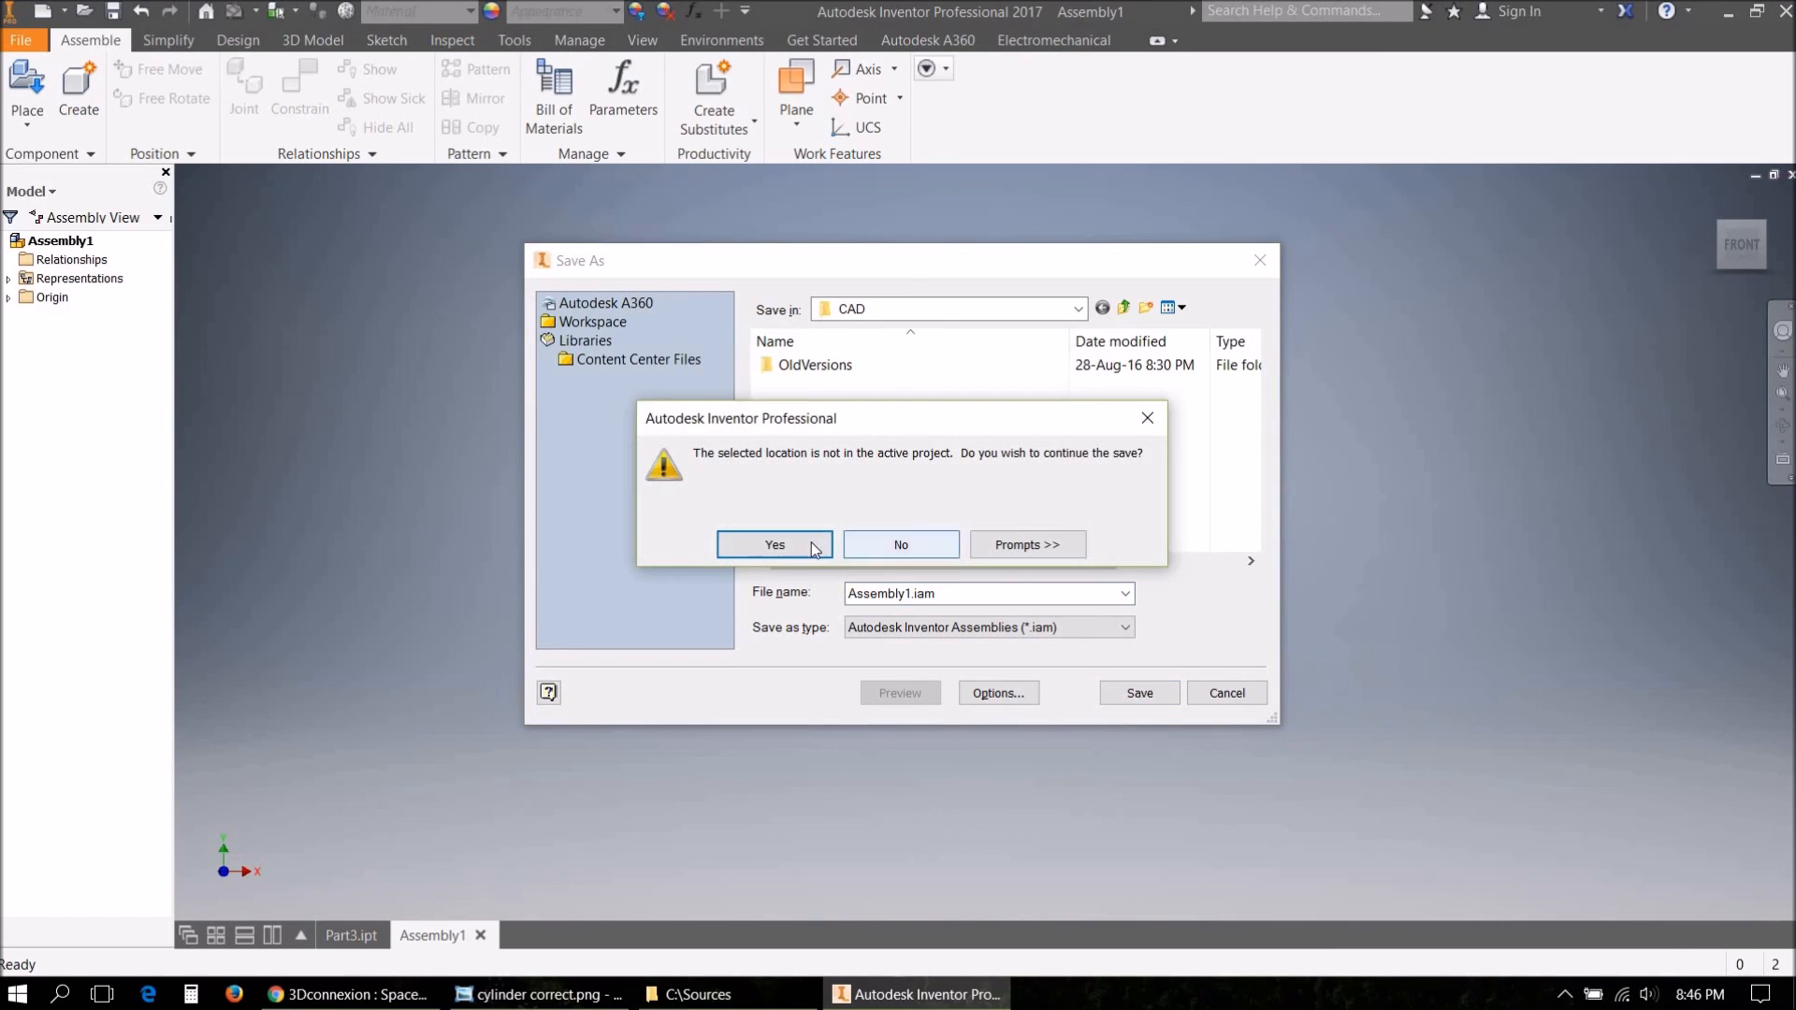
{"action": "left_click", "coordinate": [811, 543]}
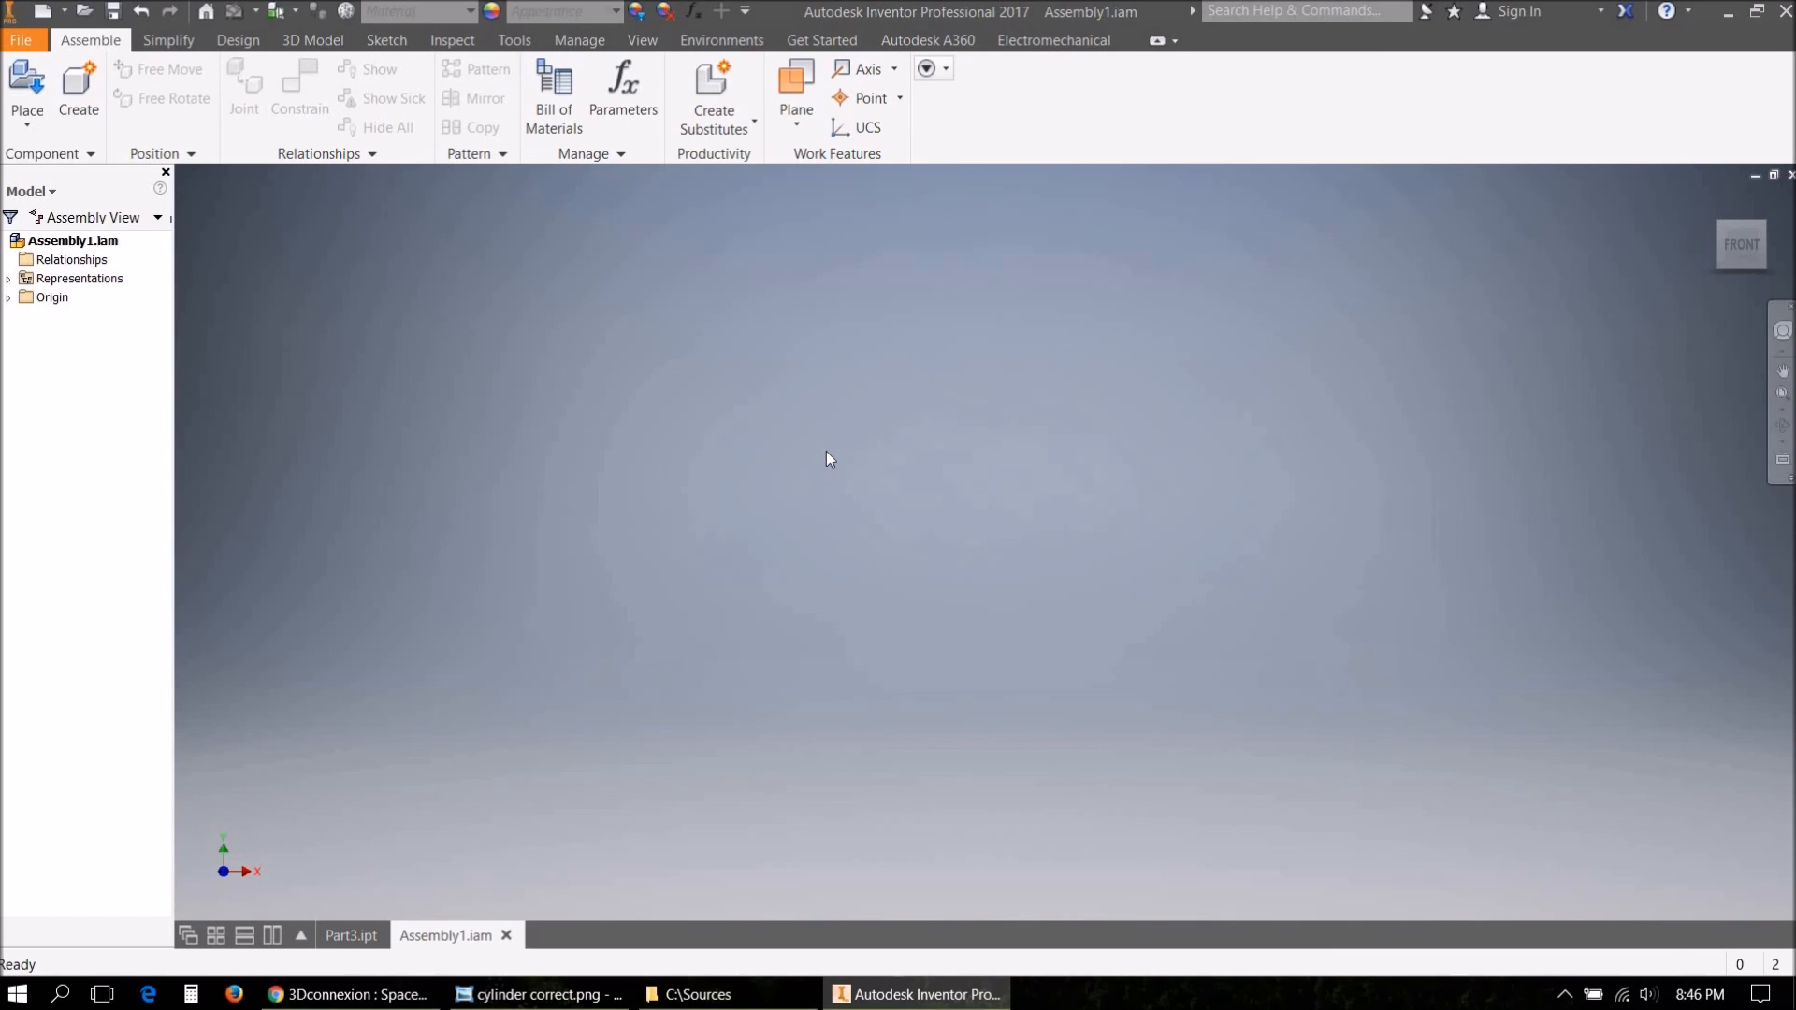
Place Part3.ipt from the CAD folder into the assembly, continuing with its current file location.
{"action": "left_click", "coordinate": [24, 93]}
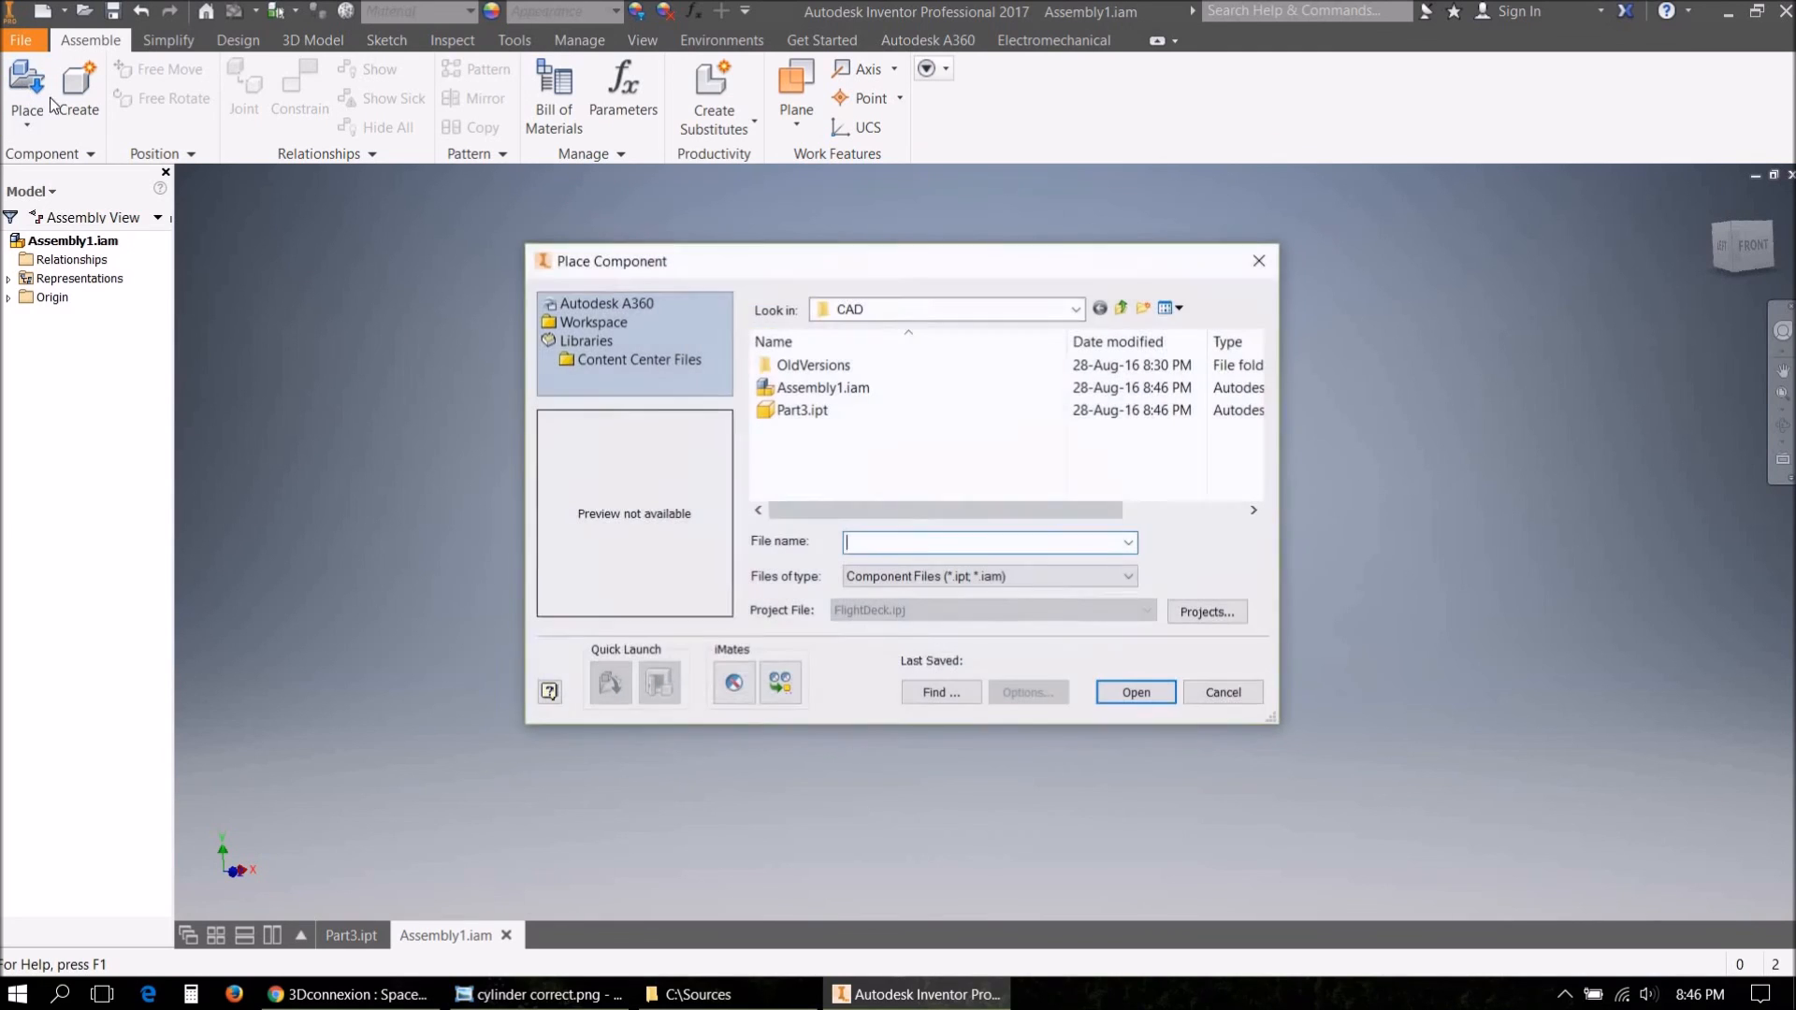
{"action": "double_click", "coordinate": [777, 413]}
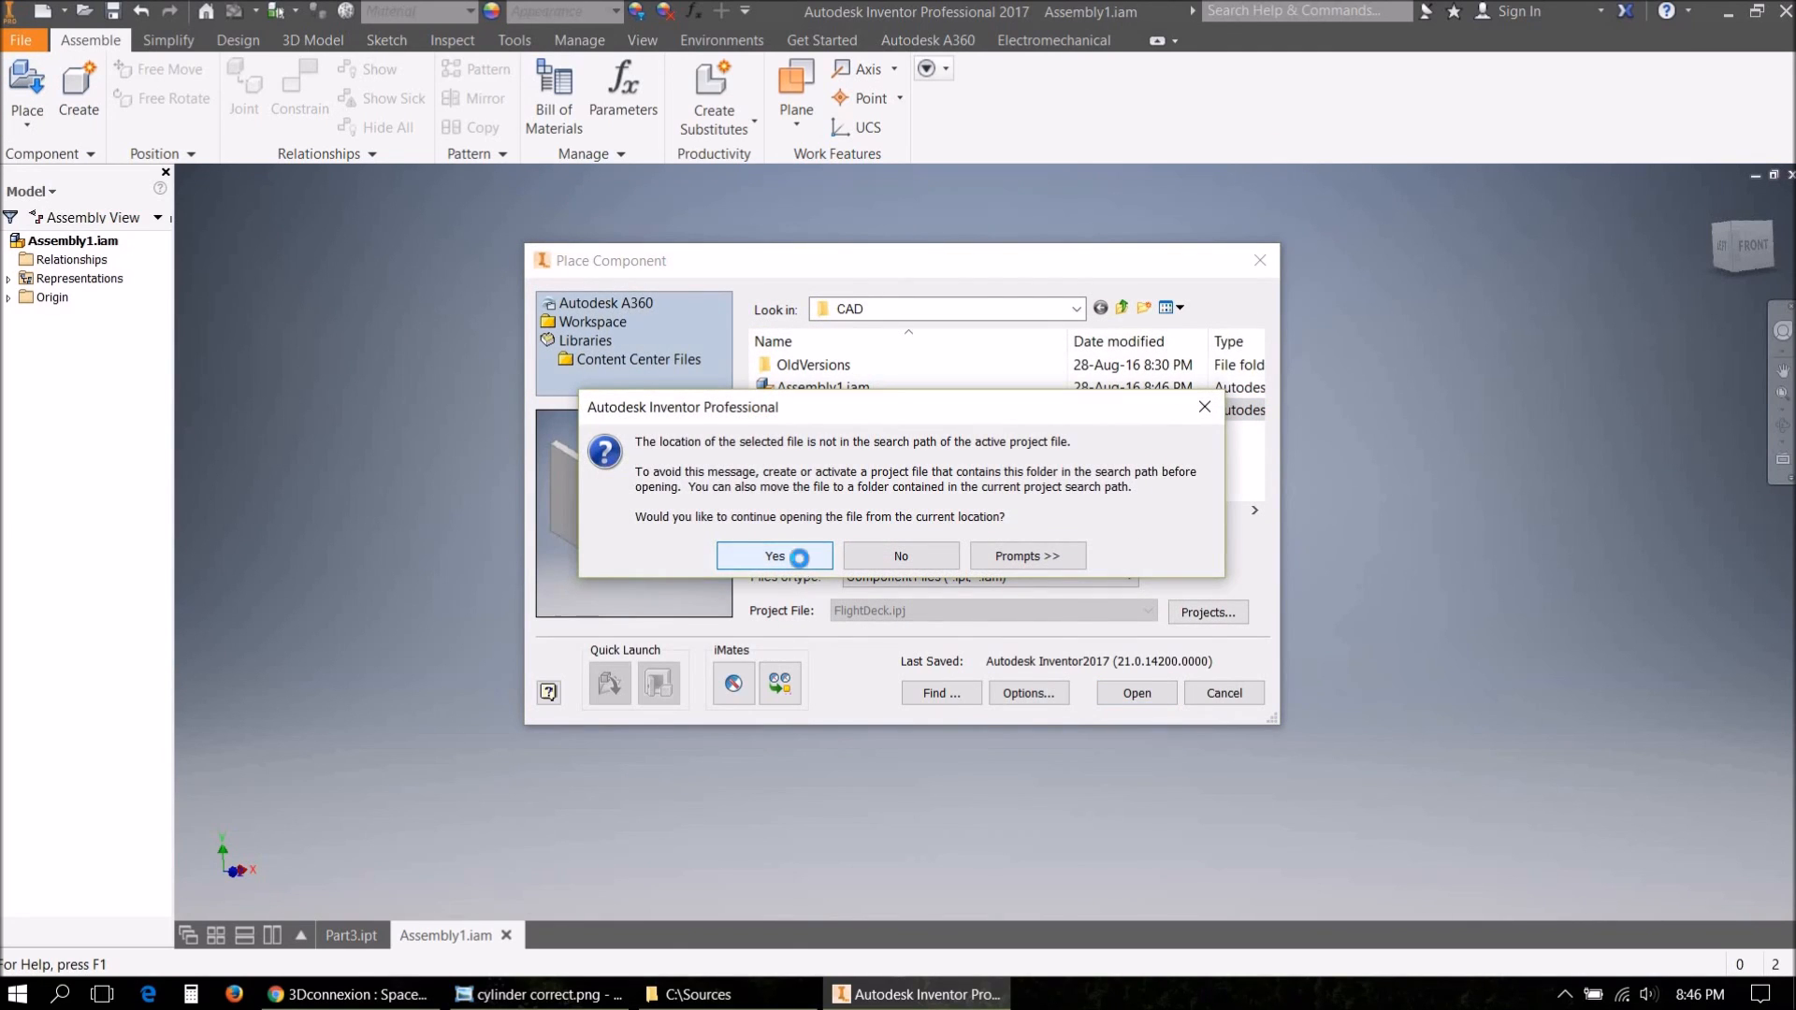
{"action": "left_click", "coordinate": [775, 557]}
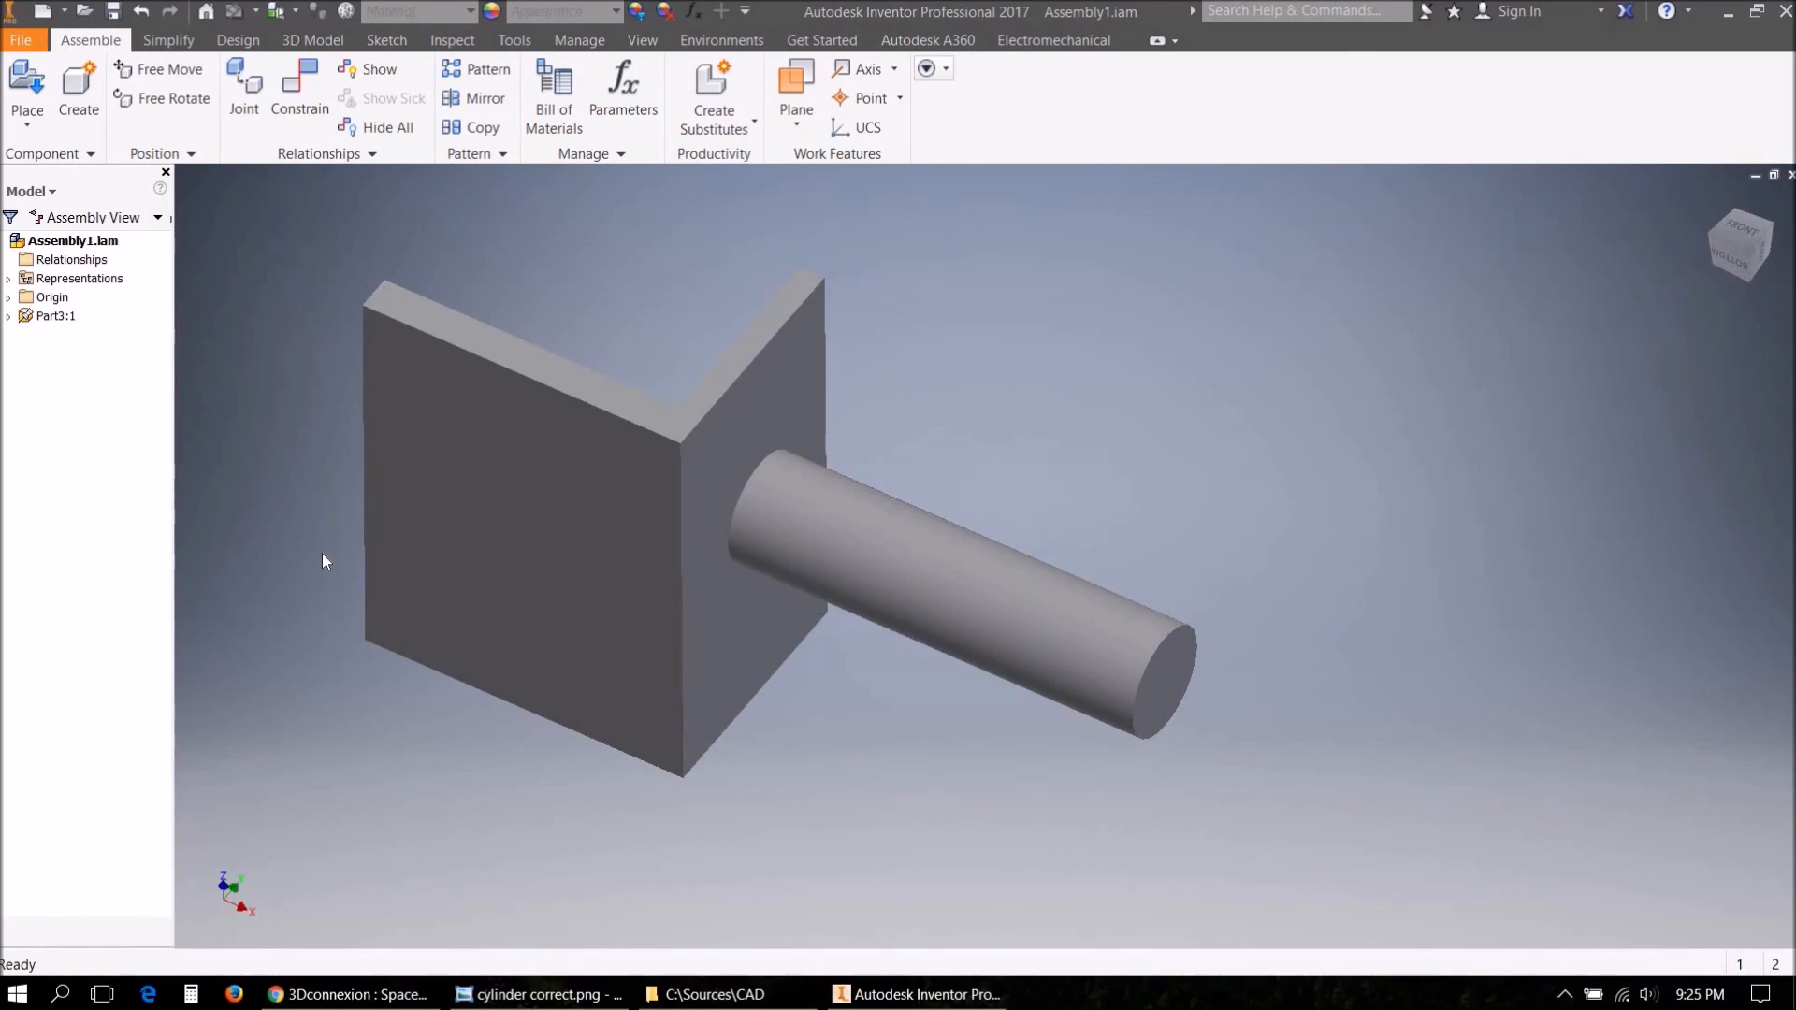
{"action": "left_click", "coordinate": [323, 554]}
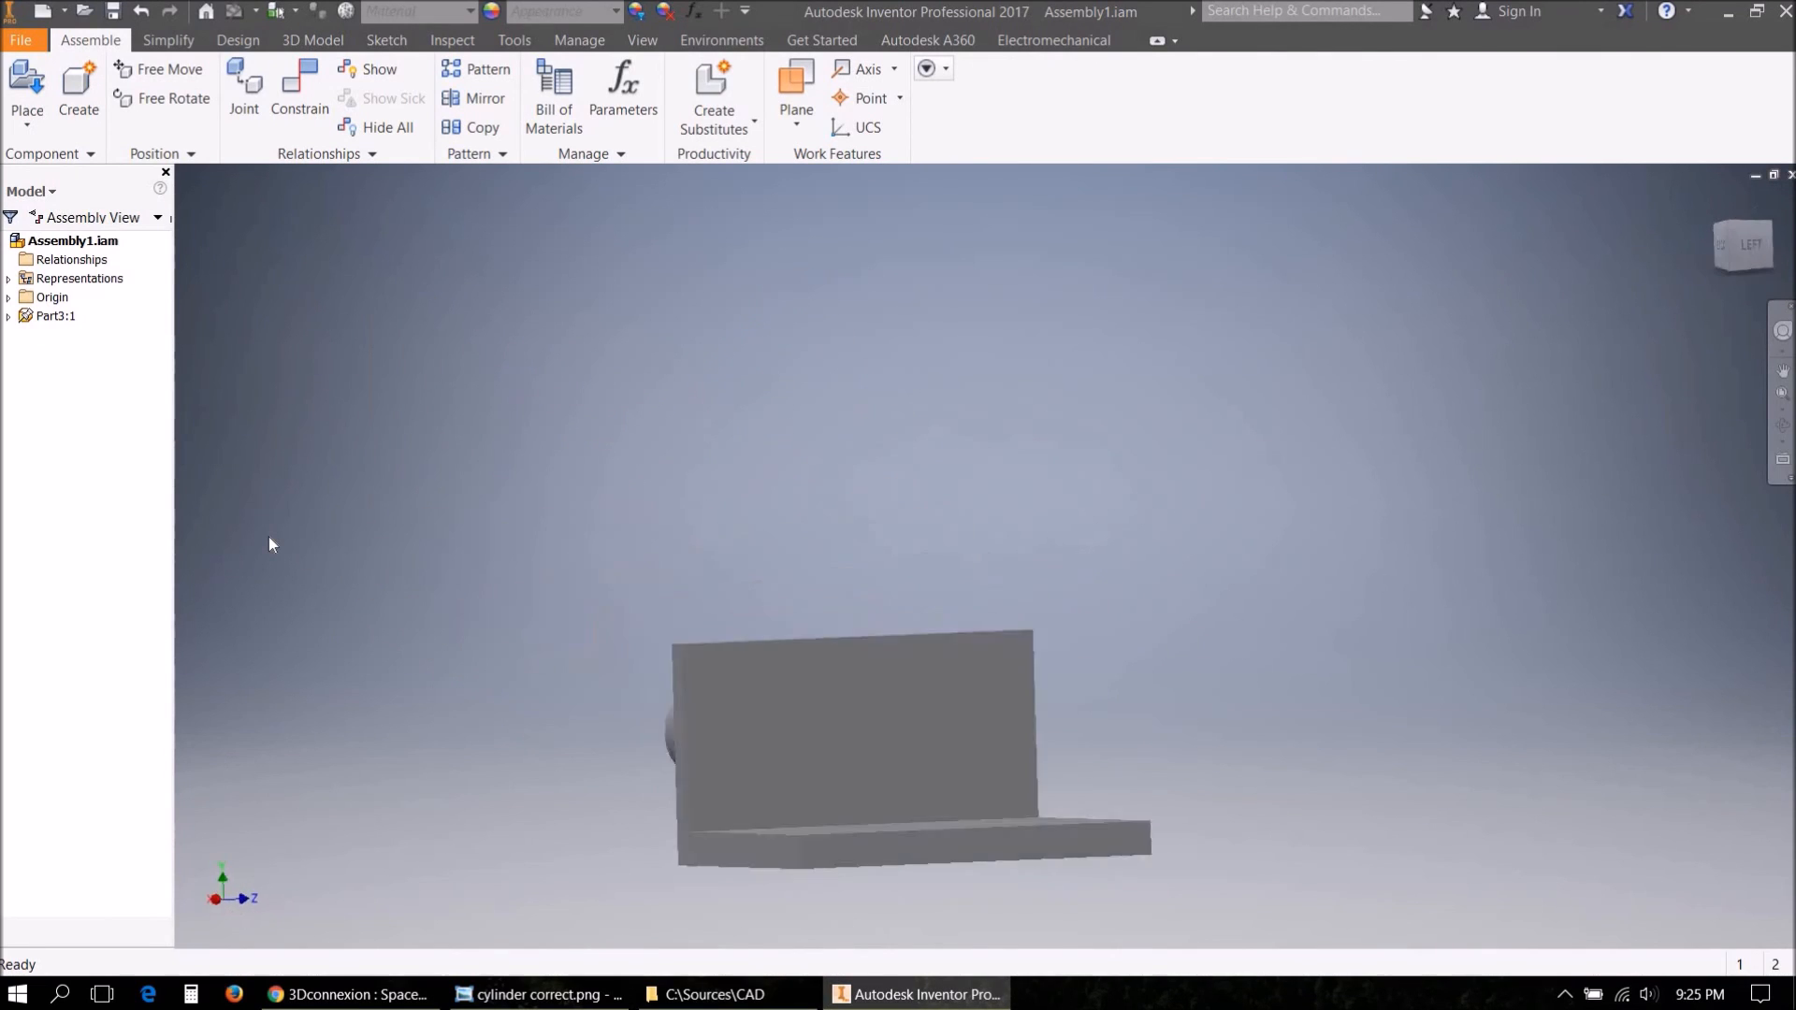
Mirror the bracket about the free end face of its base plate, inserting the copy in the assembly as Part3_MIR.ipt.
{"action": "left_click", "coordinate": [470, 109]}
{"action": "left_click", "coordinate": [642, 602]}
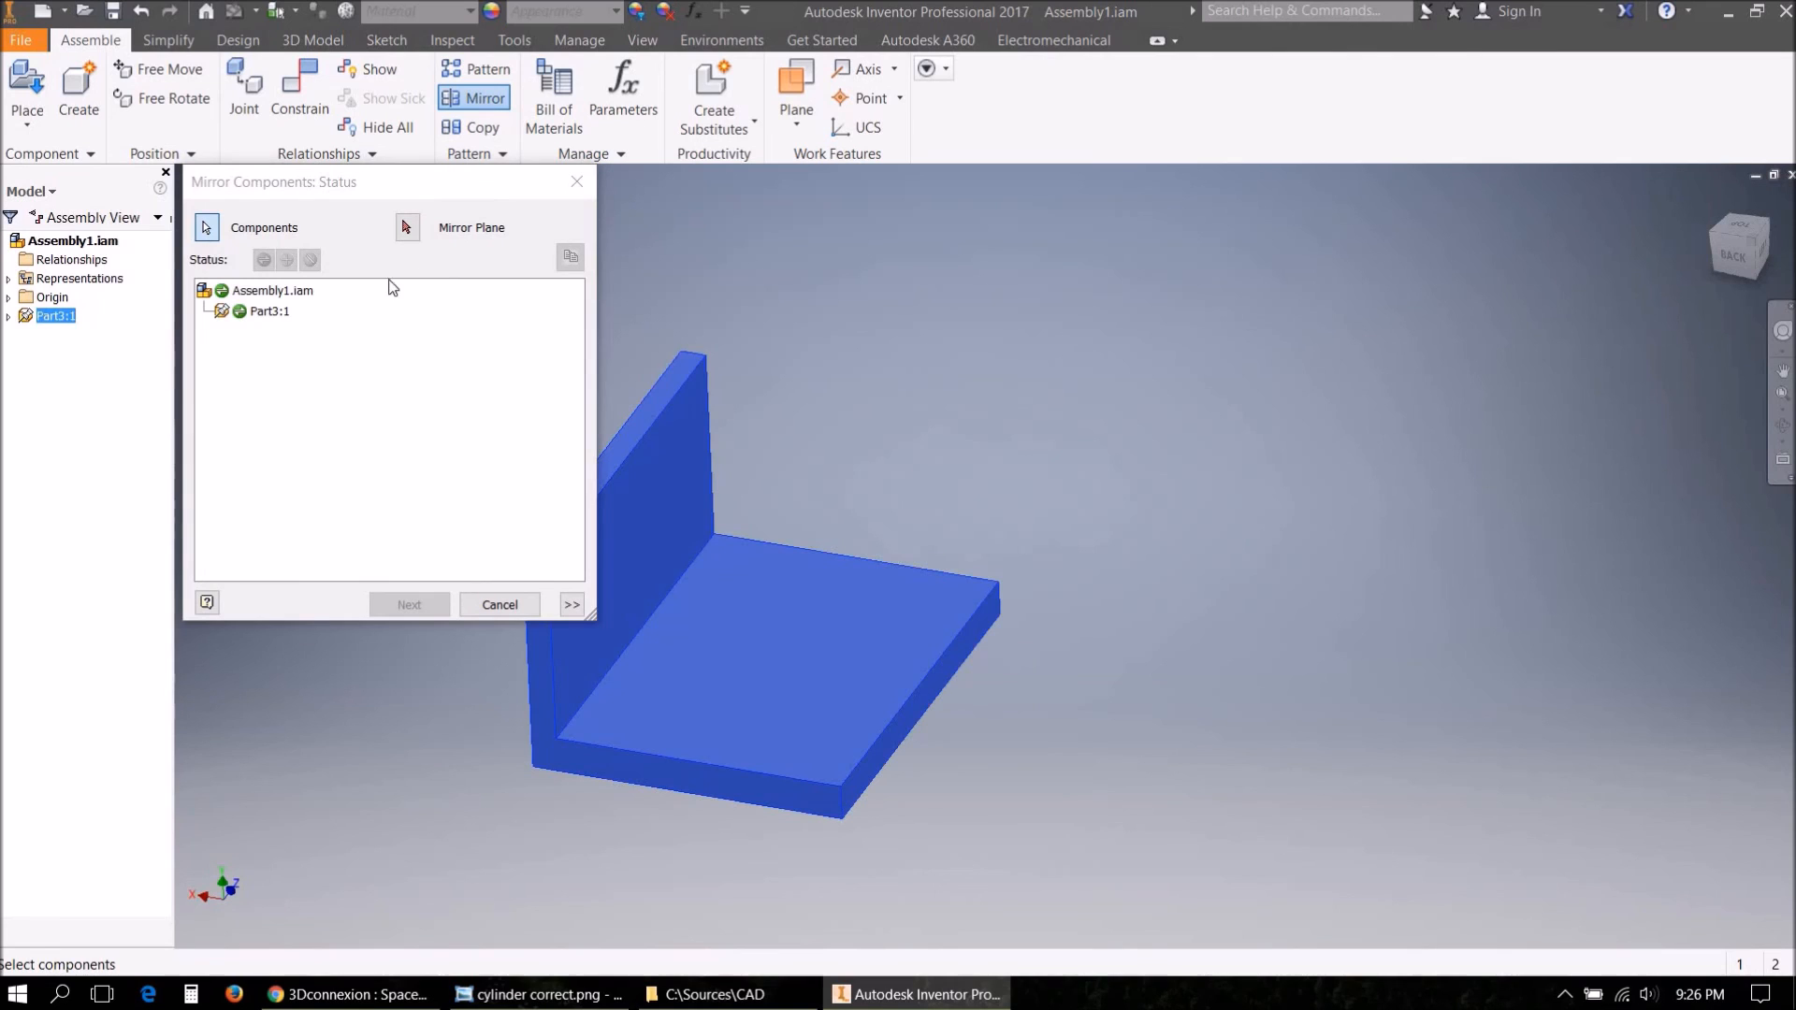
{"action": "left_click", "coordinate": [408, 230]}
{"action": "left_click", "coordinate": [895, 681]}
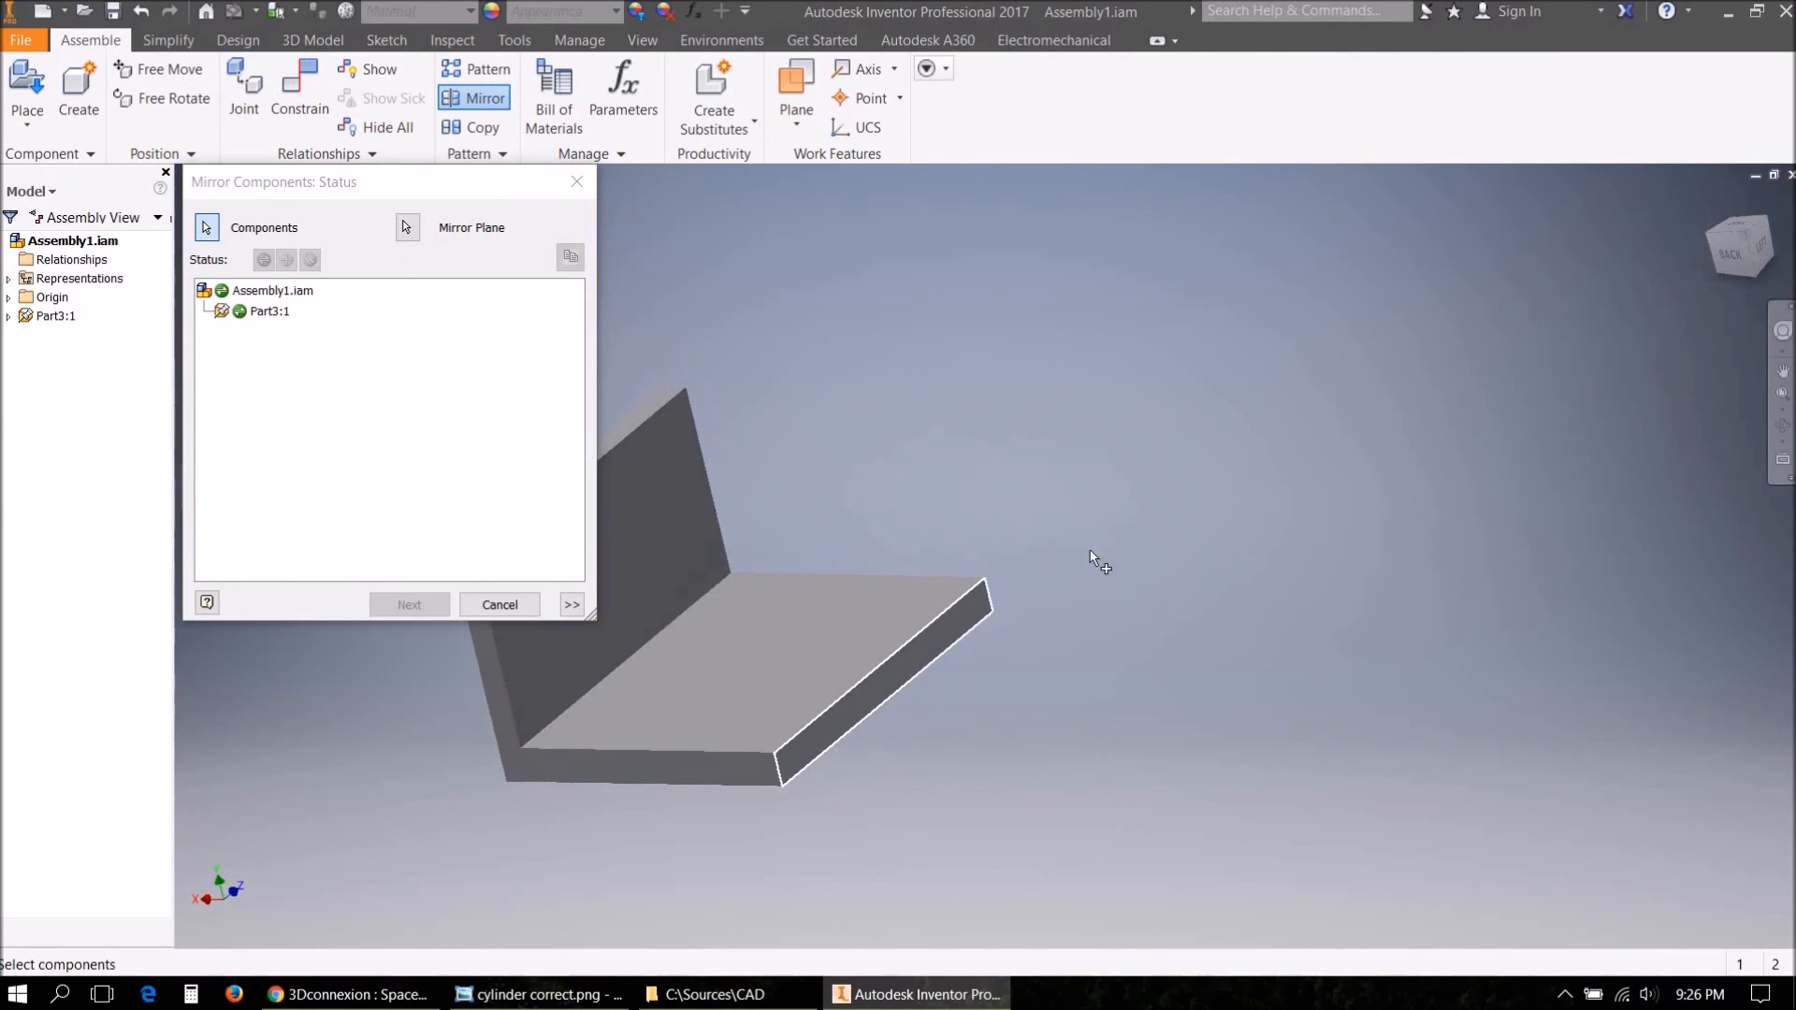
{"action": "left_click", "coordinate": [408, 605]}
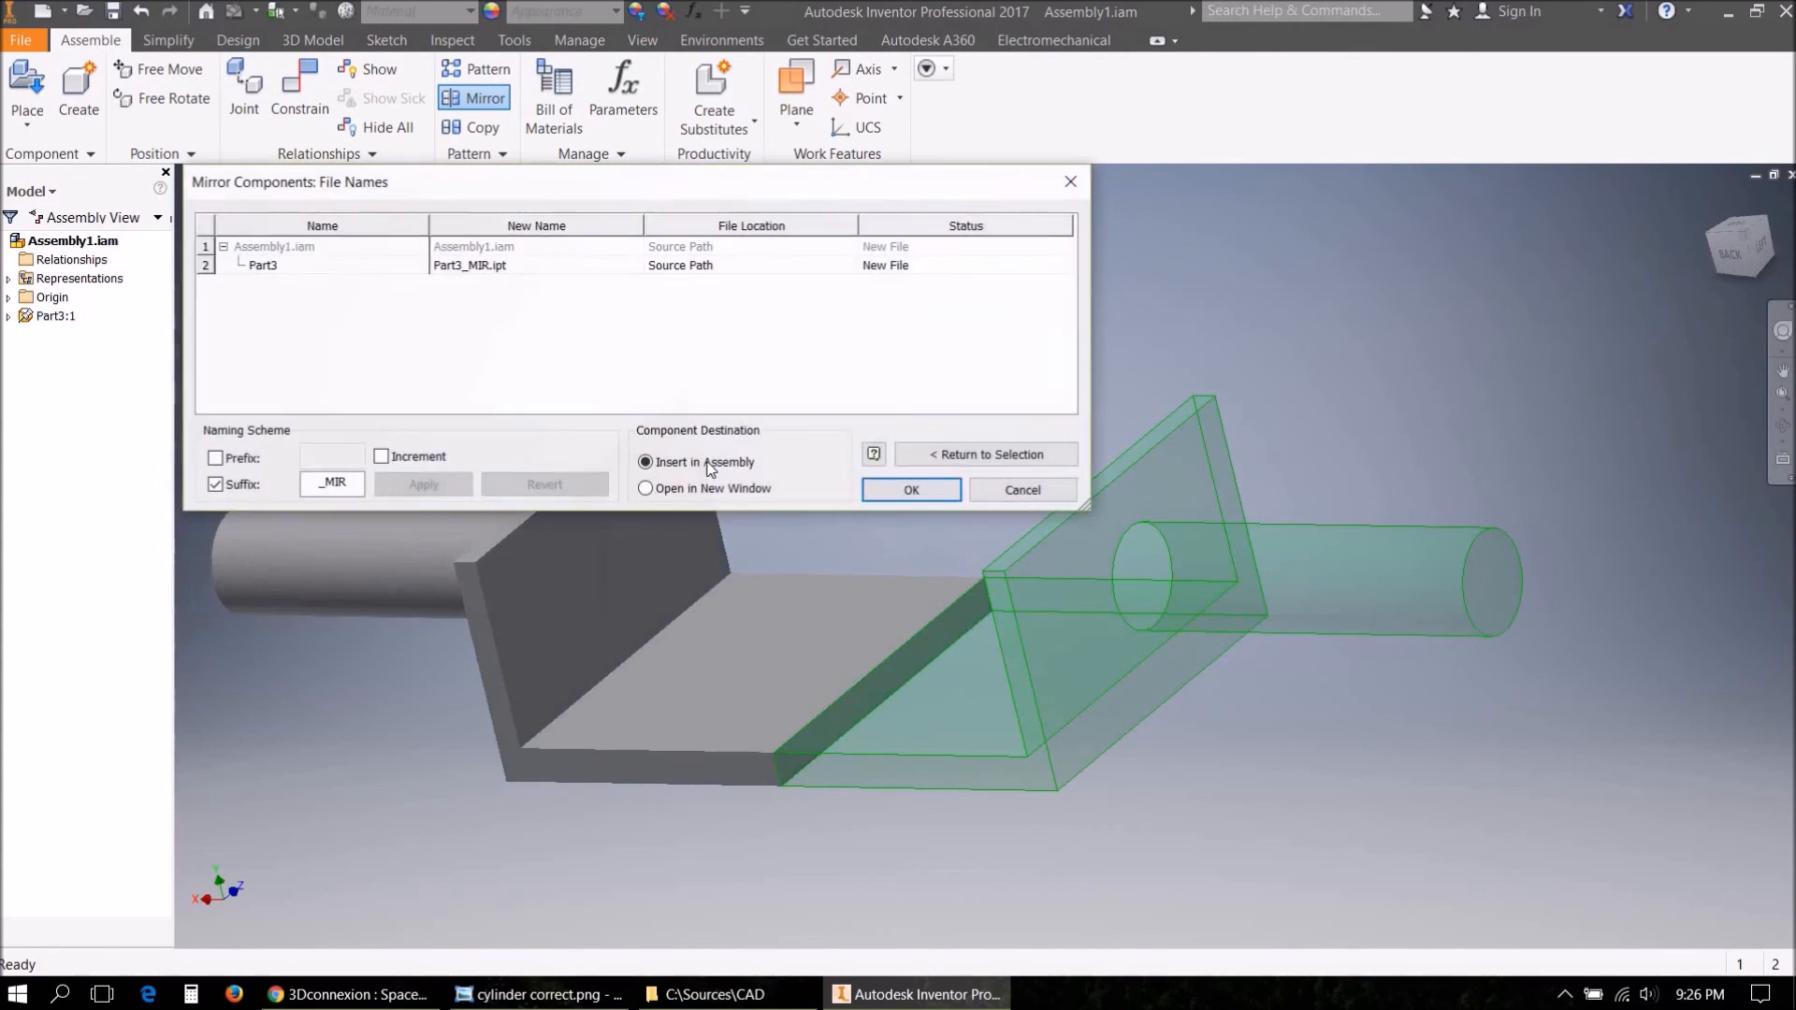
{"action": "left_click", "coordinate": [907, 490]}
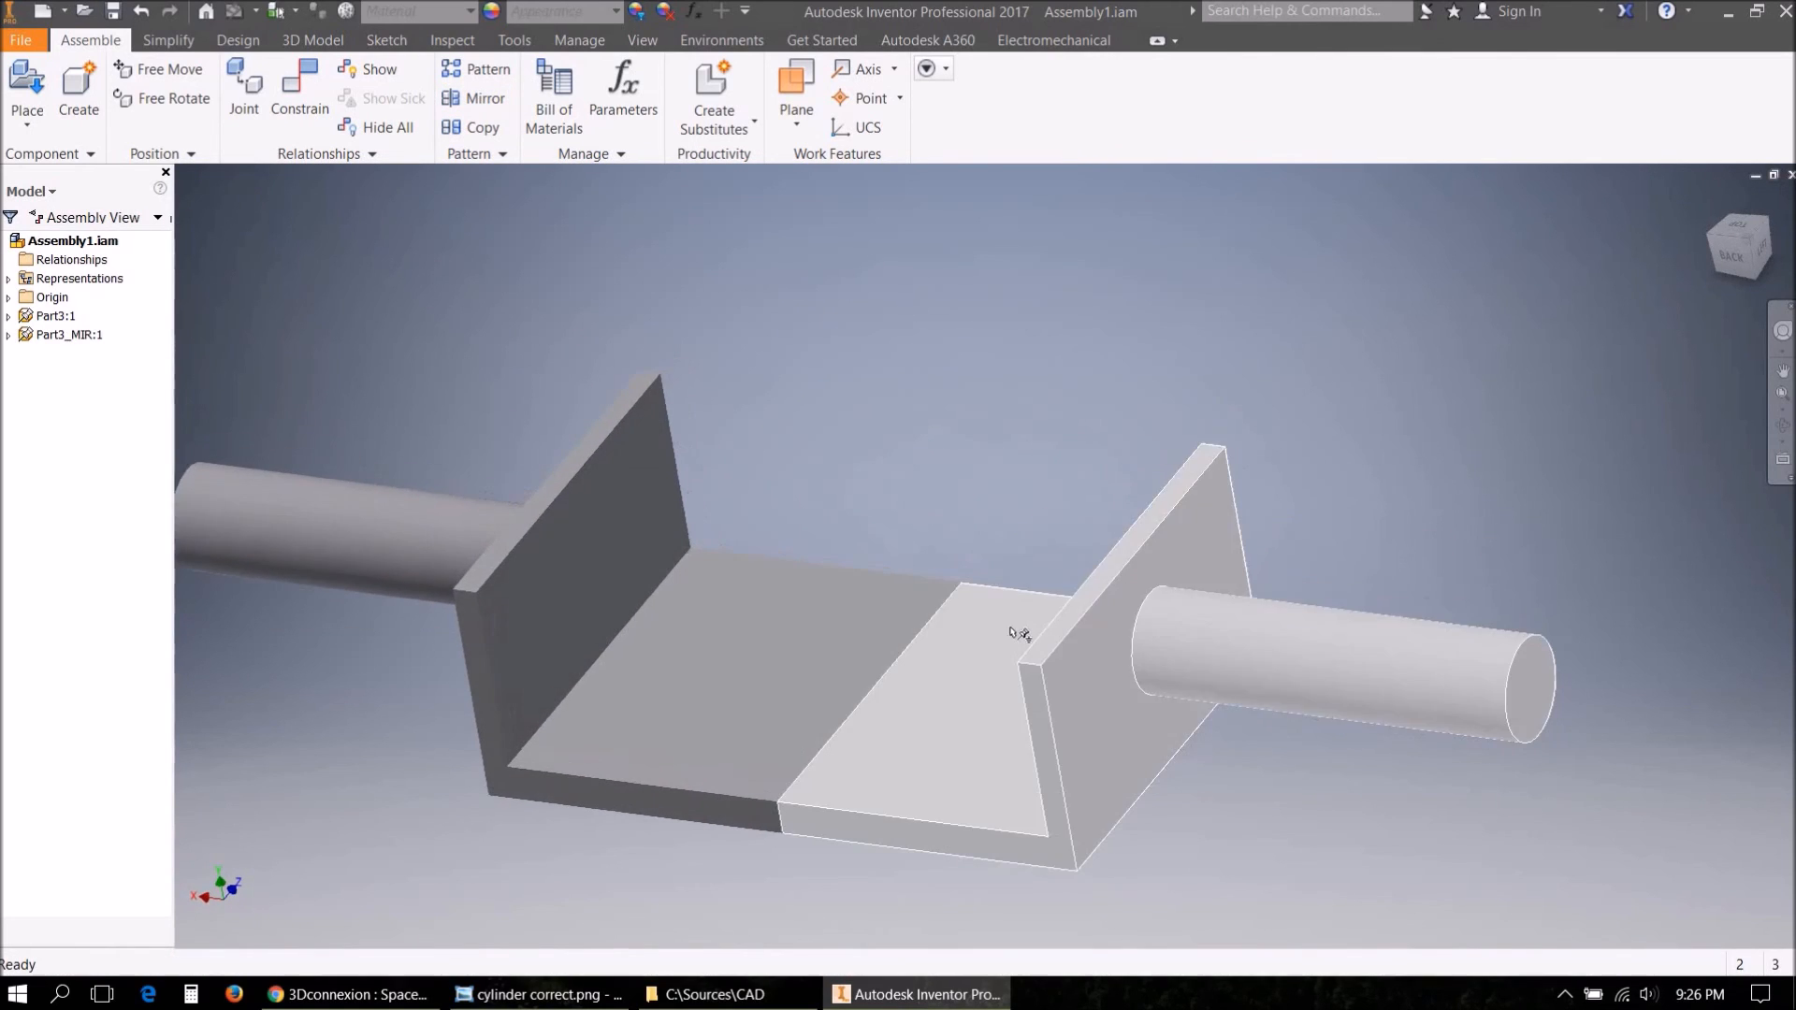
Open the mirrored bracket in its own window and save Part3_MIR.ipt together with Part3.ipt.
{"action": "right_click", "coordinate": [1010, 629]}
{"action": "left_click", "coordinate": [1016, 573]}
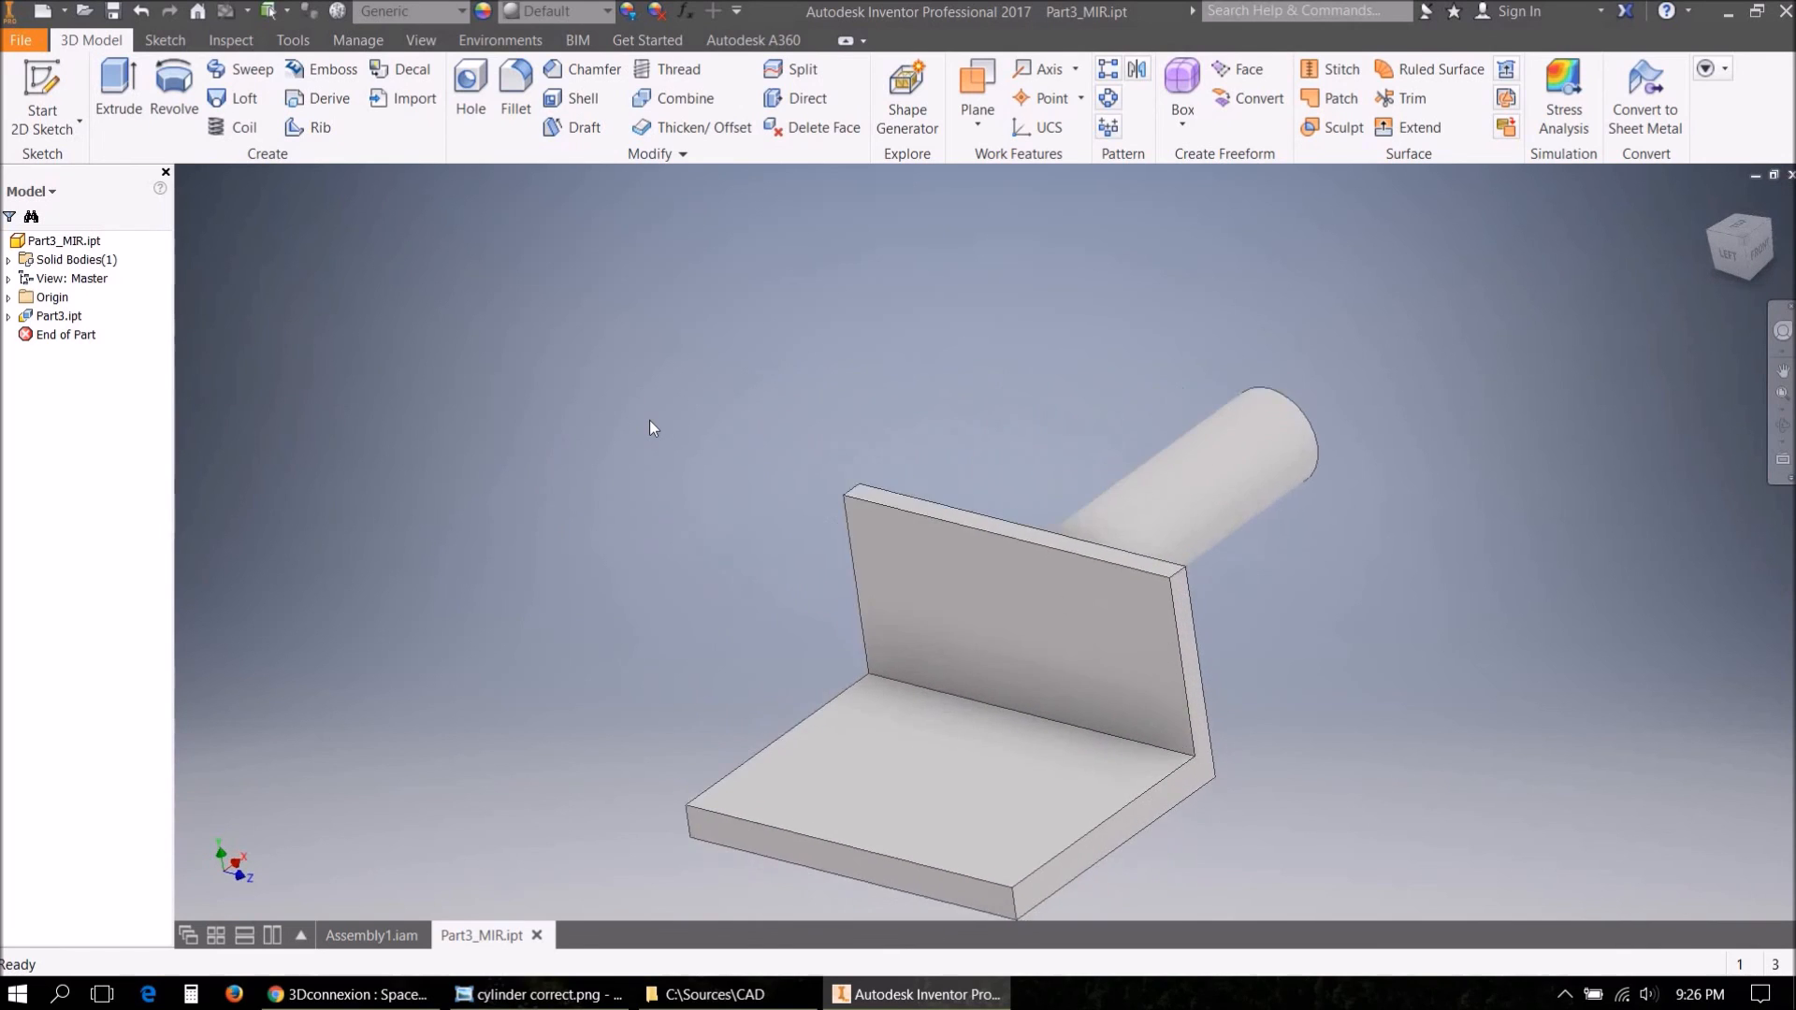
{"action": "key", "text": "ctrl+s"}
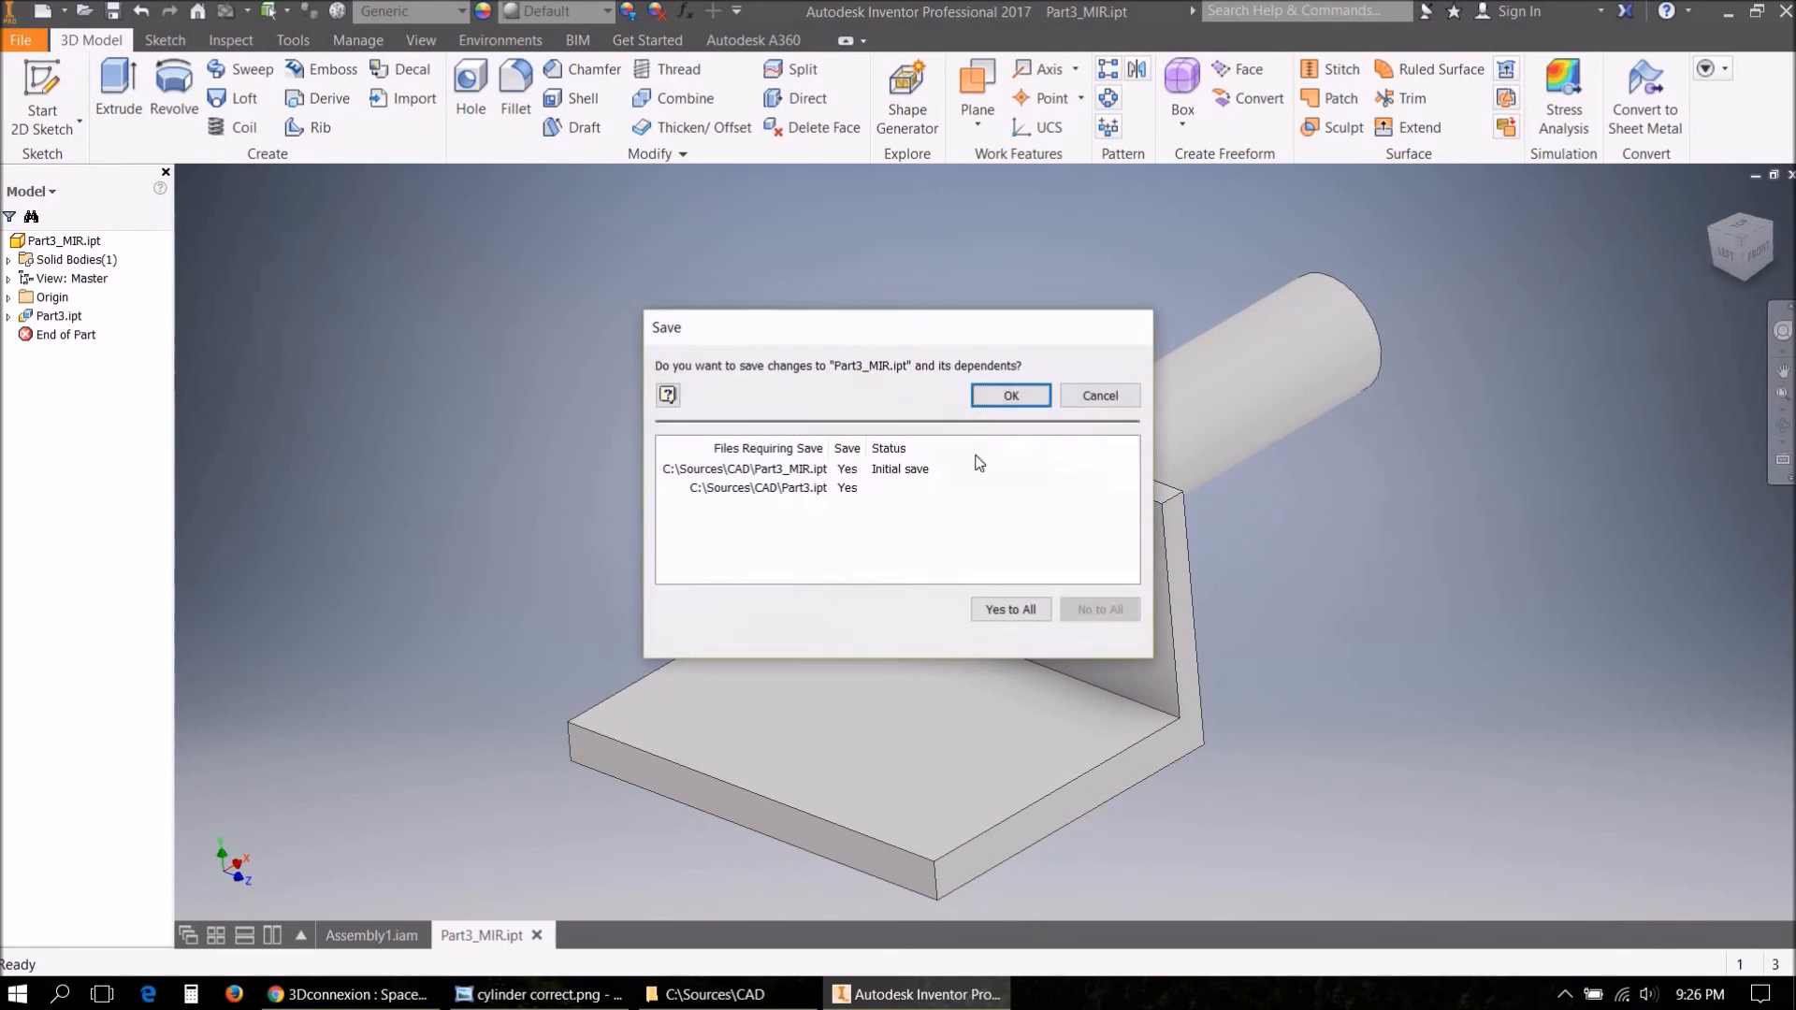
{"action": "left_click", "coordinate": [1012, 398]}
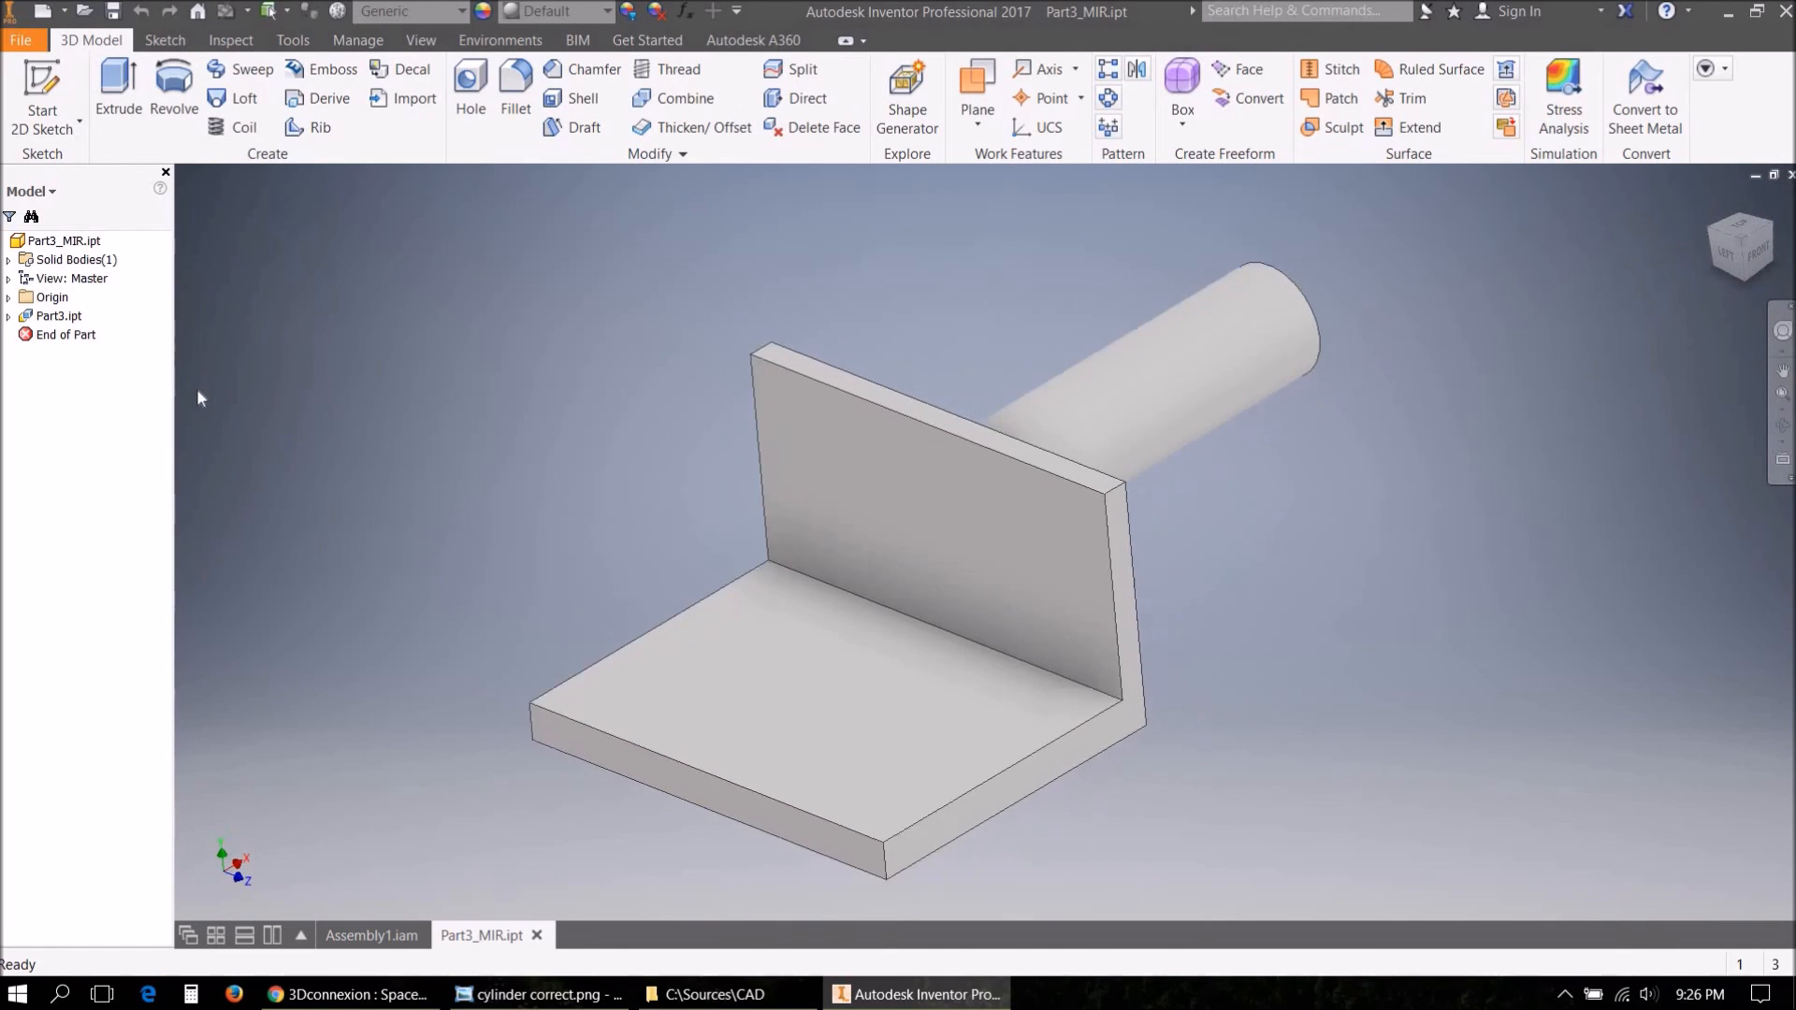
Return to Assembly1.iam and highlight the original and mirrored brackets to examine how they meet.
{"action": "left_click", "coordinate": [365, 936]}
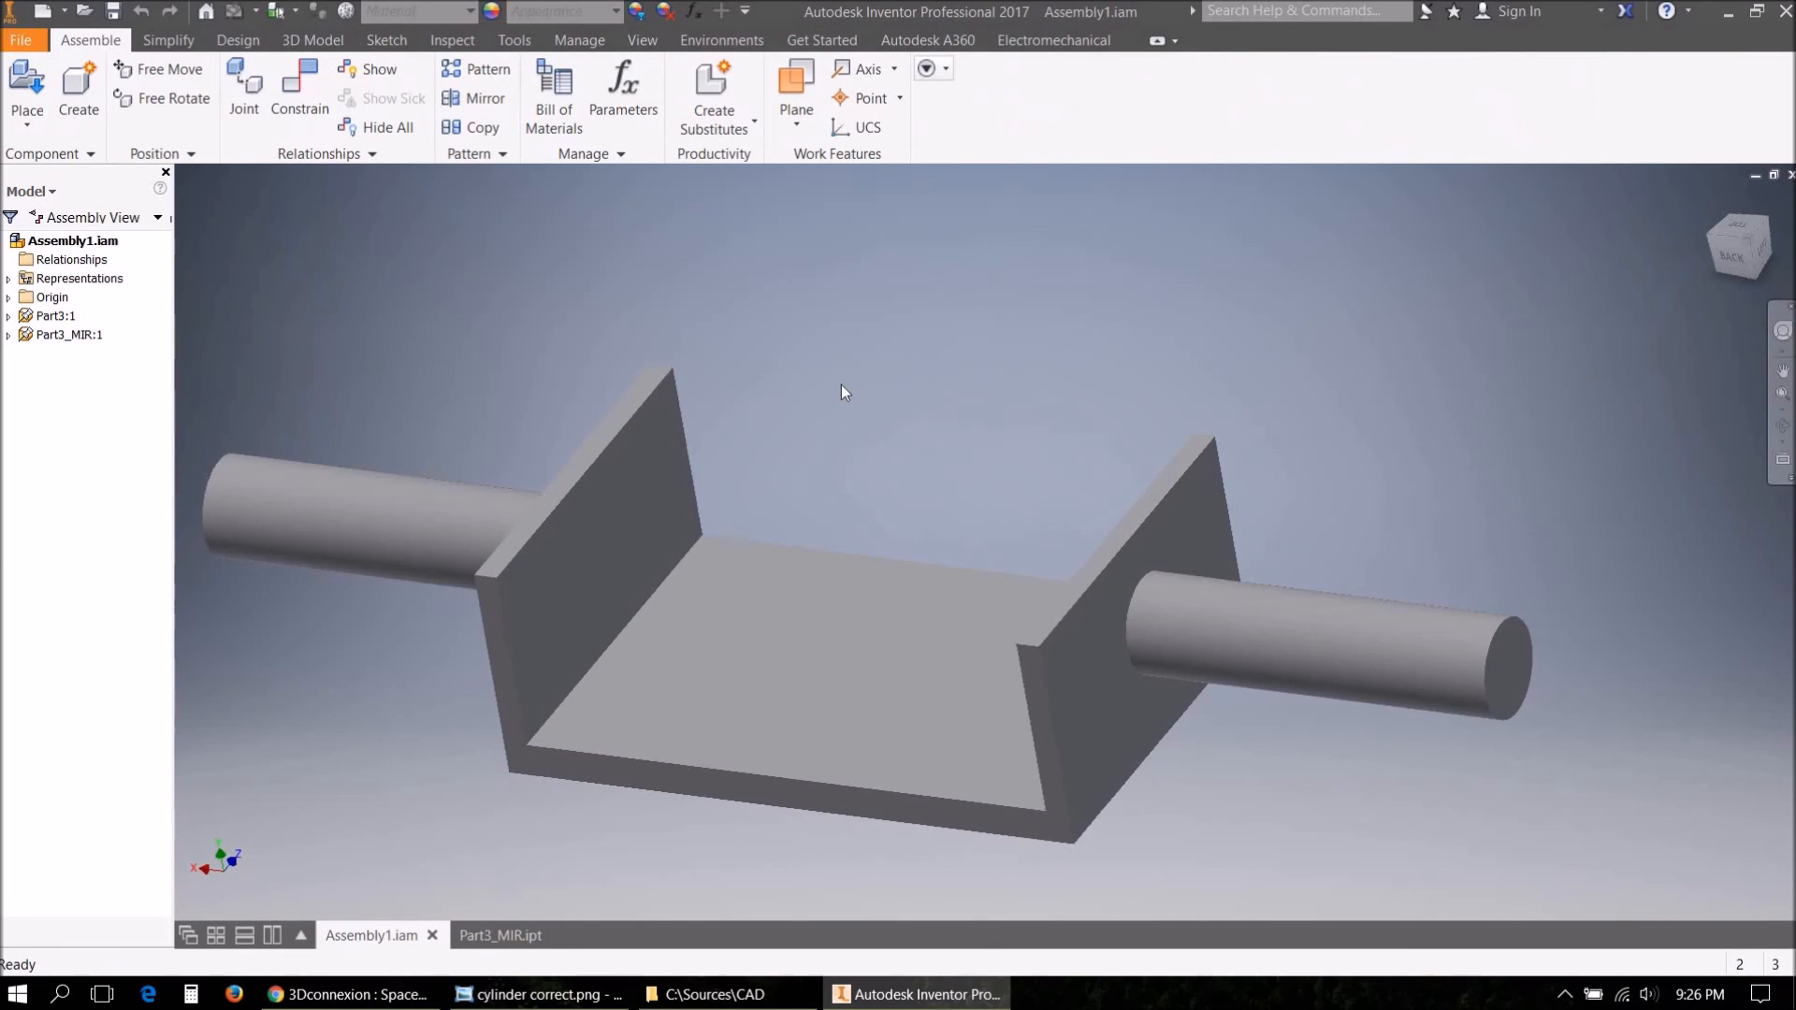
{"action": "left_click", "coordinate": [657, 532]}
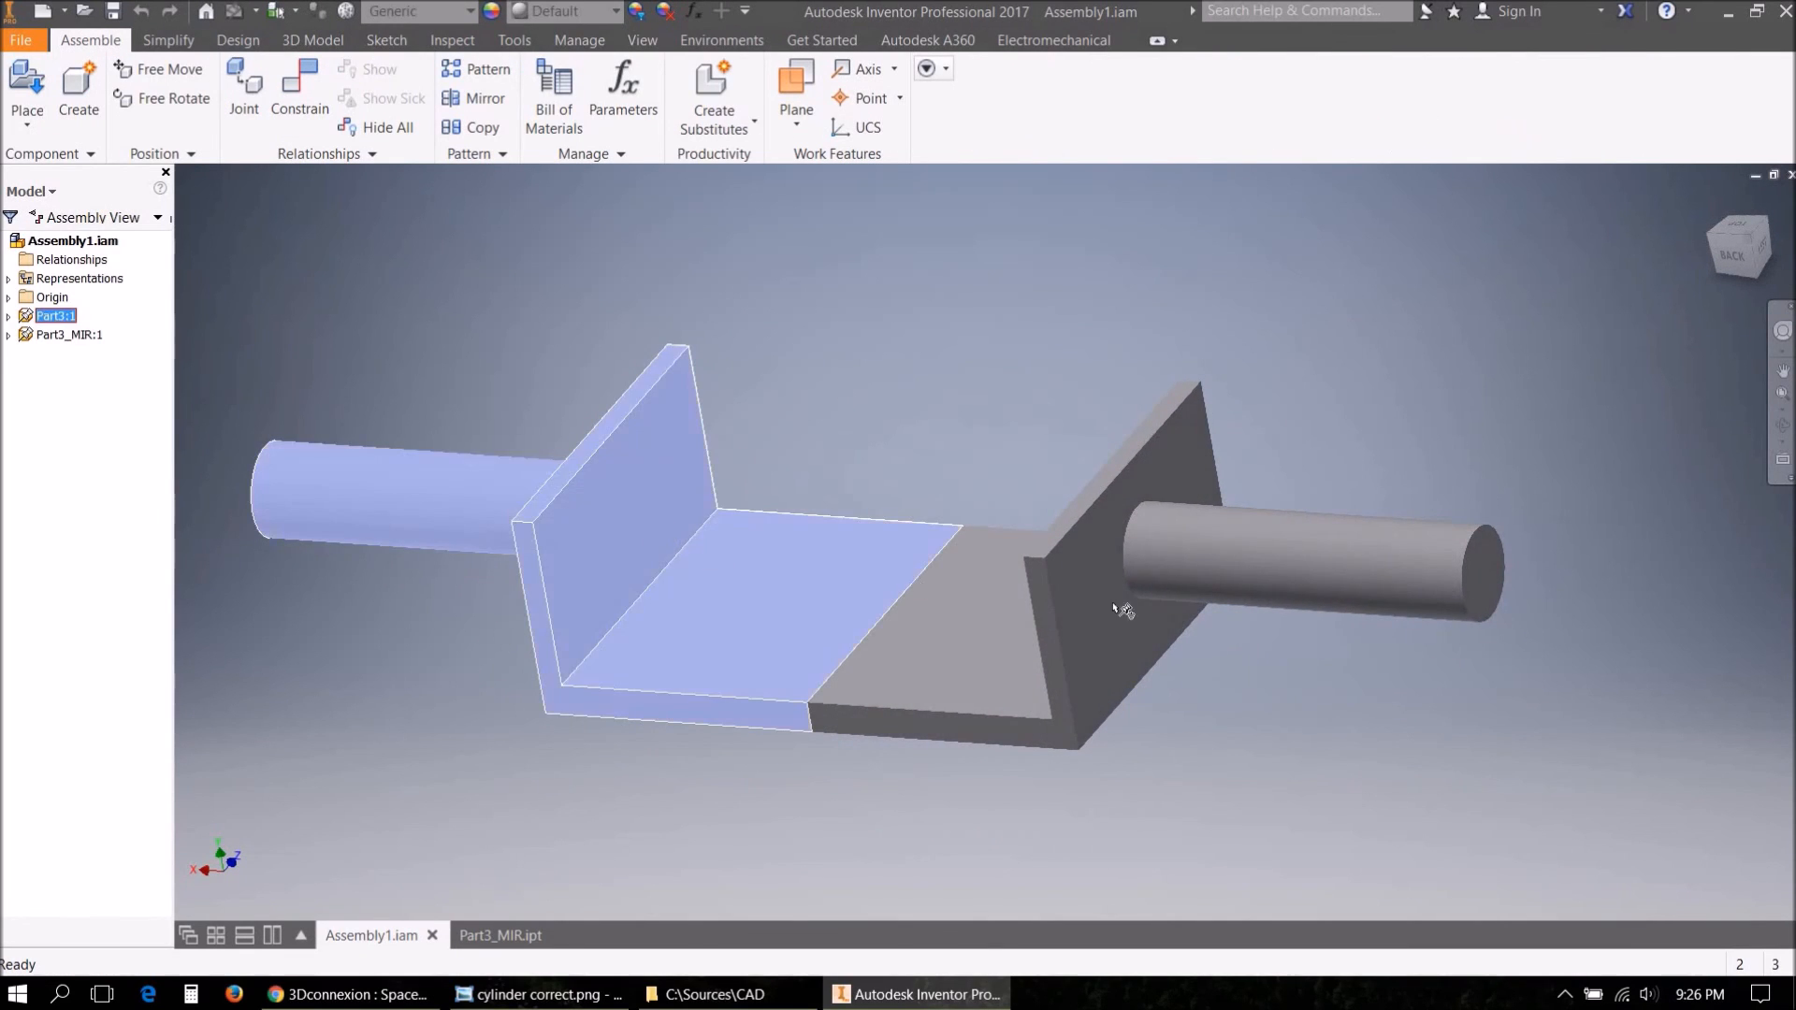
{"action": "left_click", "coordinate": [1094, 609]}
{"action": "left_click", "coordinate": [653, 820]}
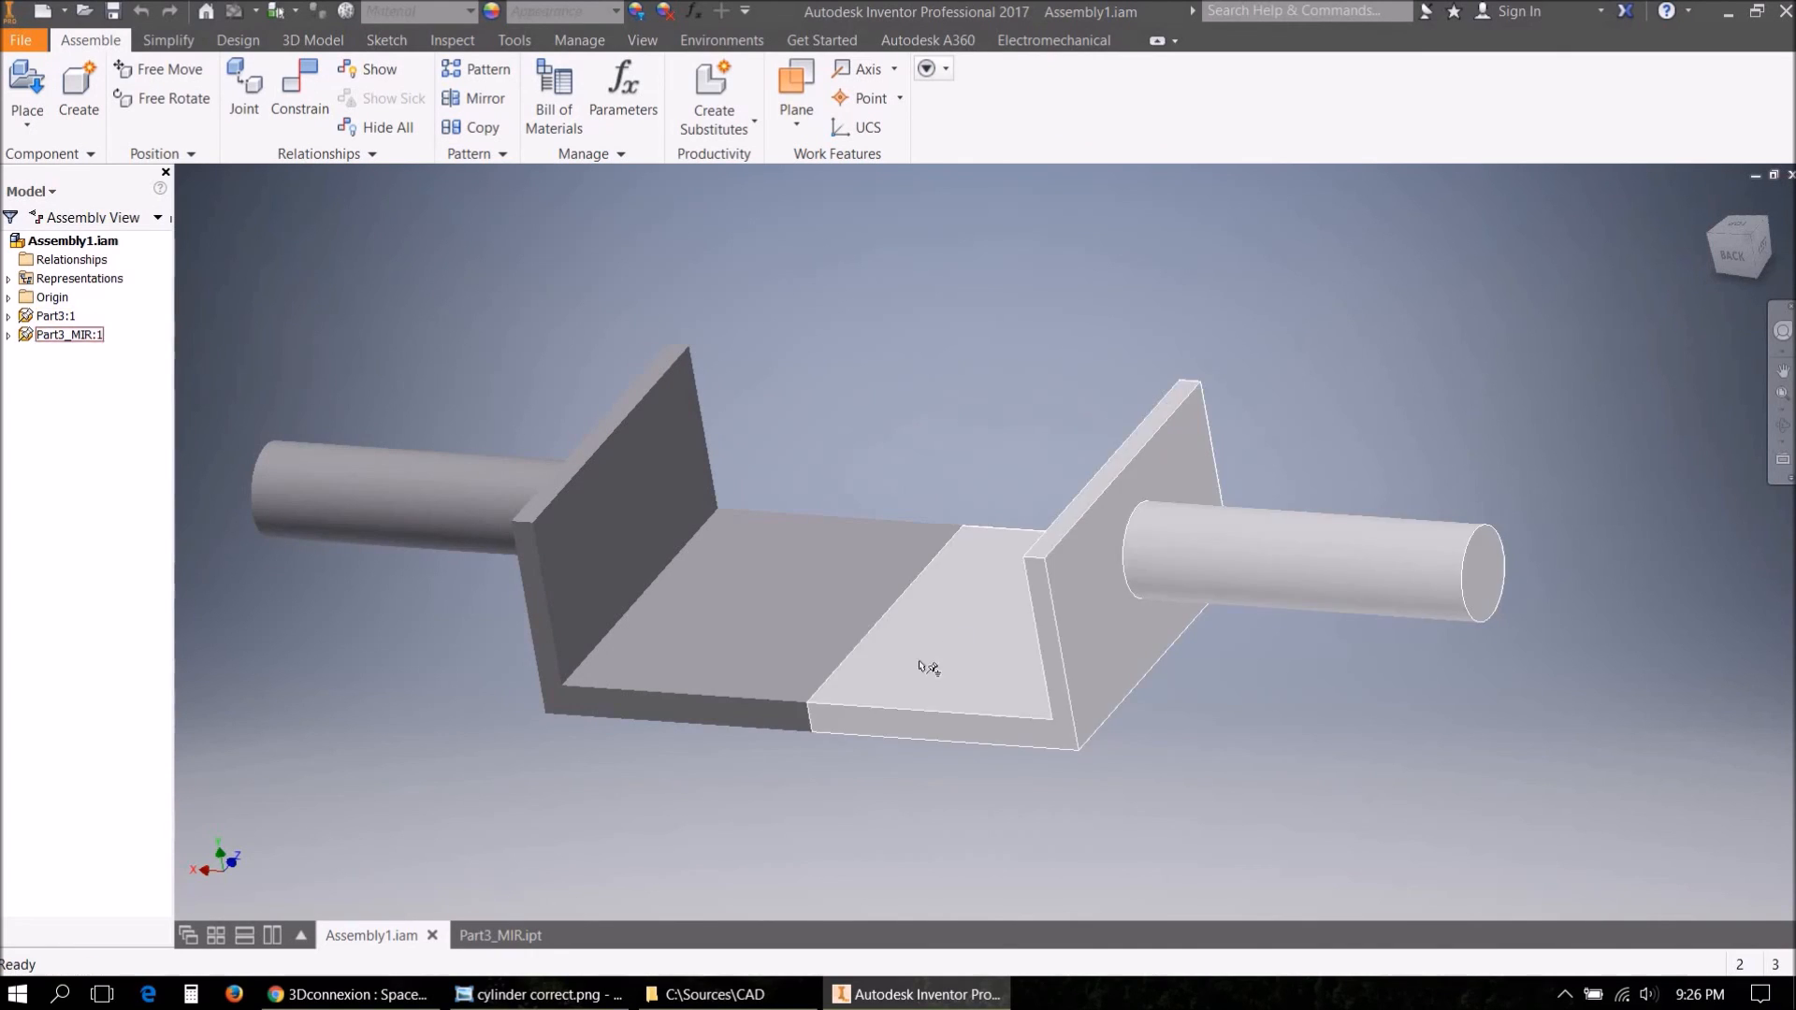
Apply the Gold appearance to the derived solid in Part3_MIR.ipt and check it in the assembly.
{"action": "left_click", "coordinate": [520, 934]}
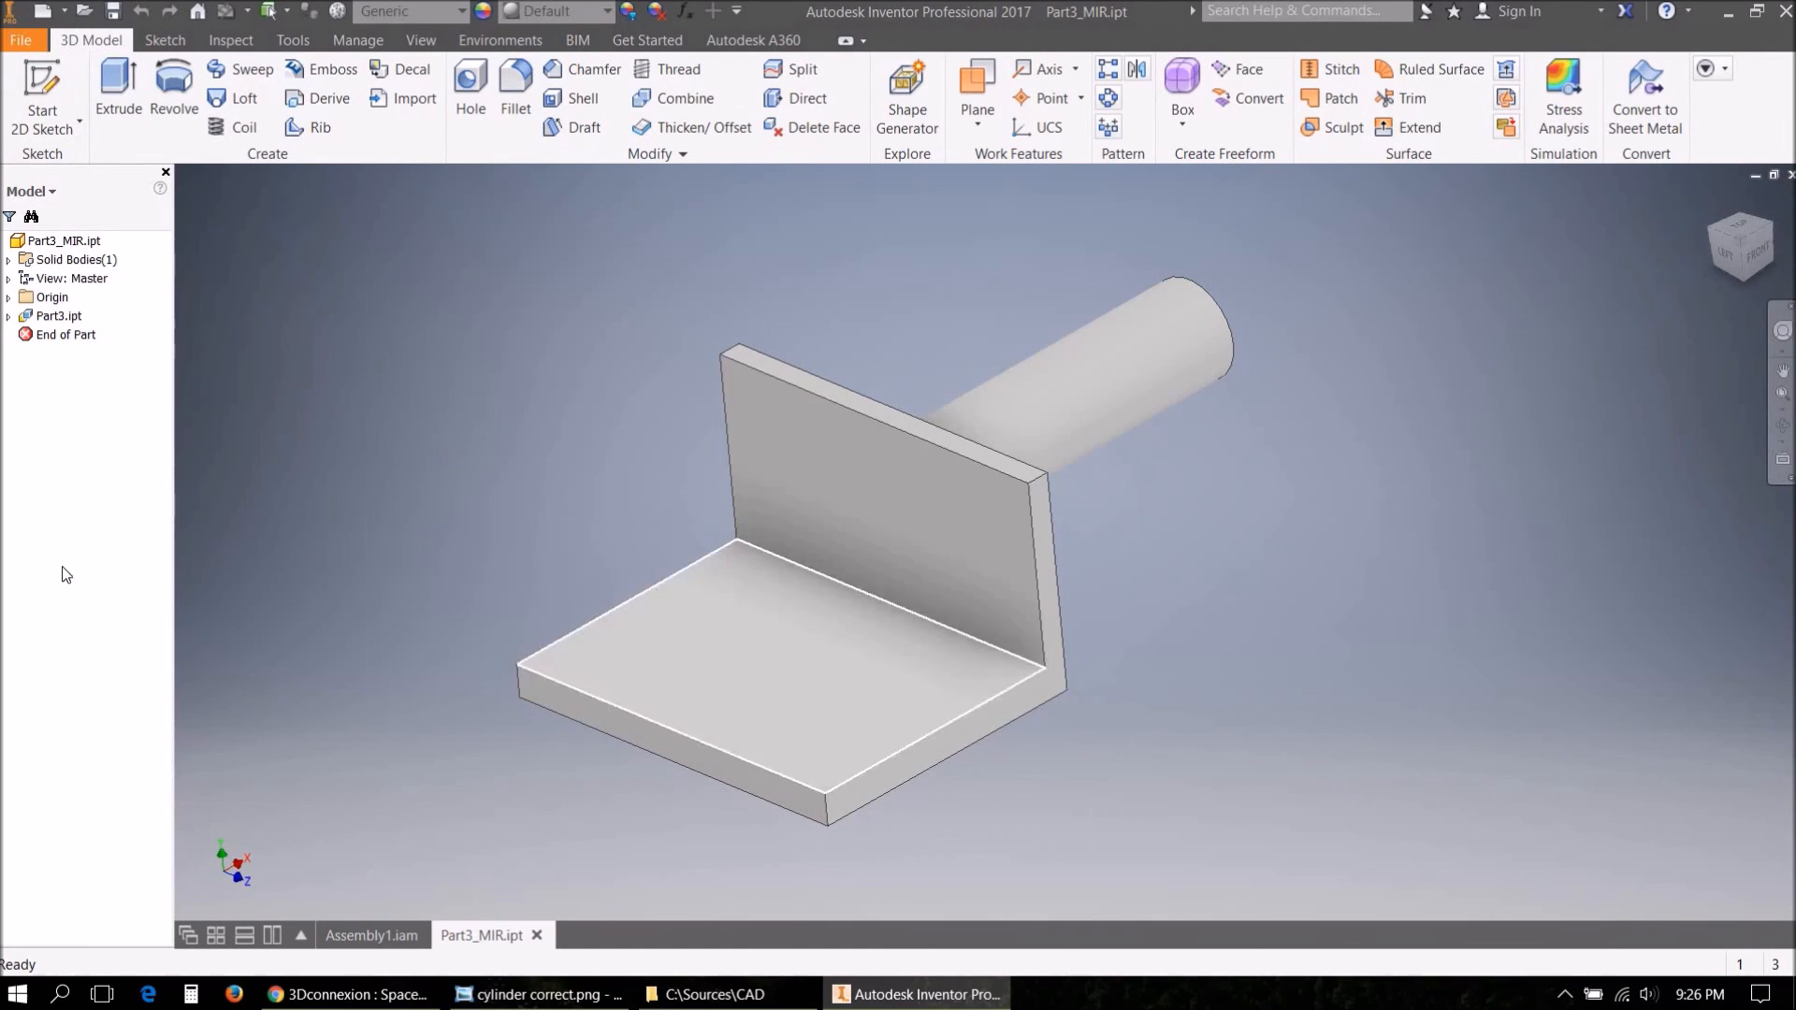
{"action": "left_click", "coordinate": [8, 317]}
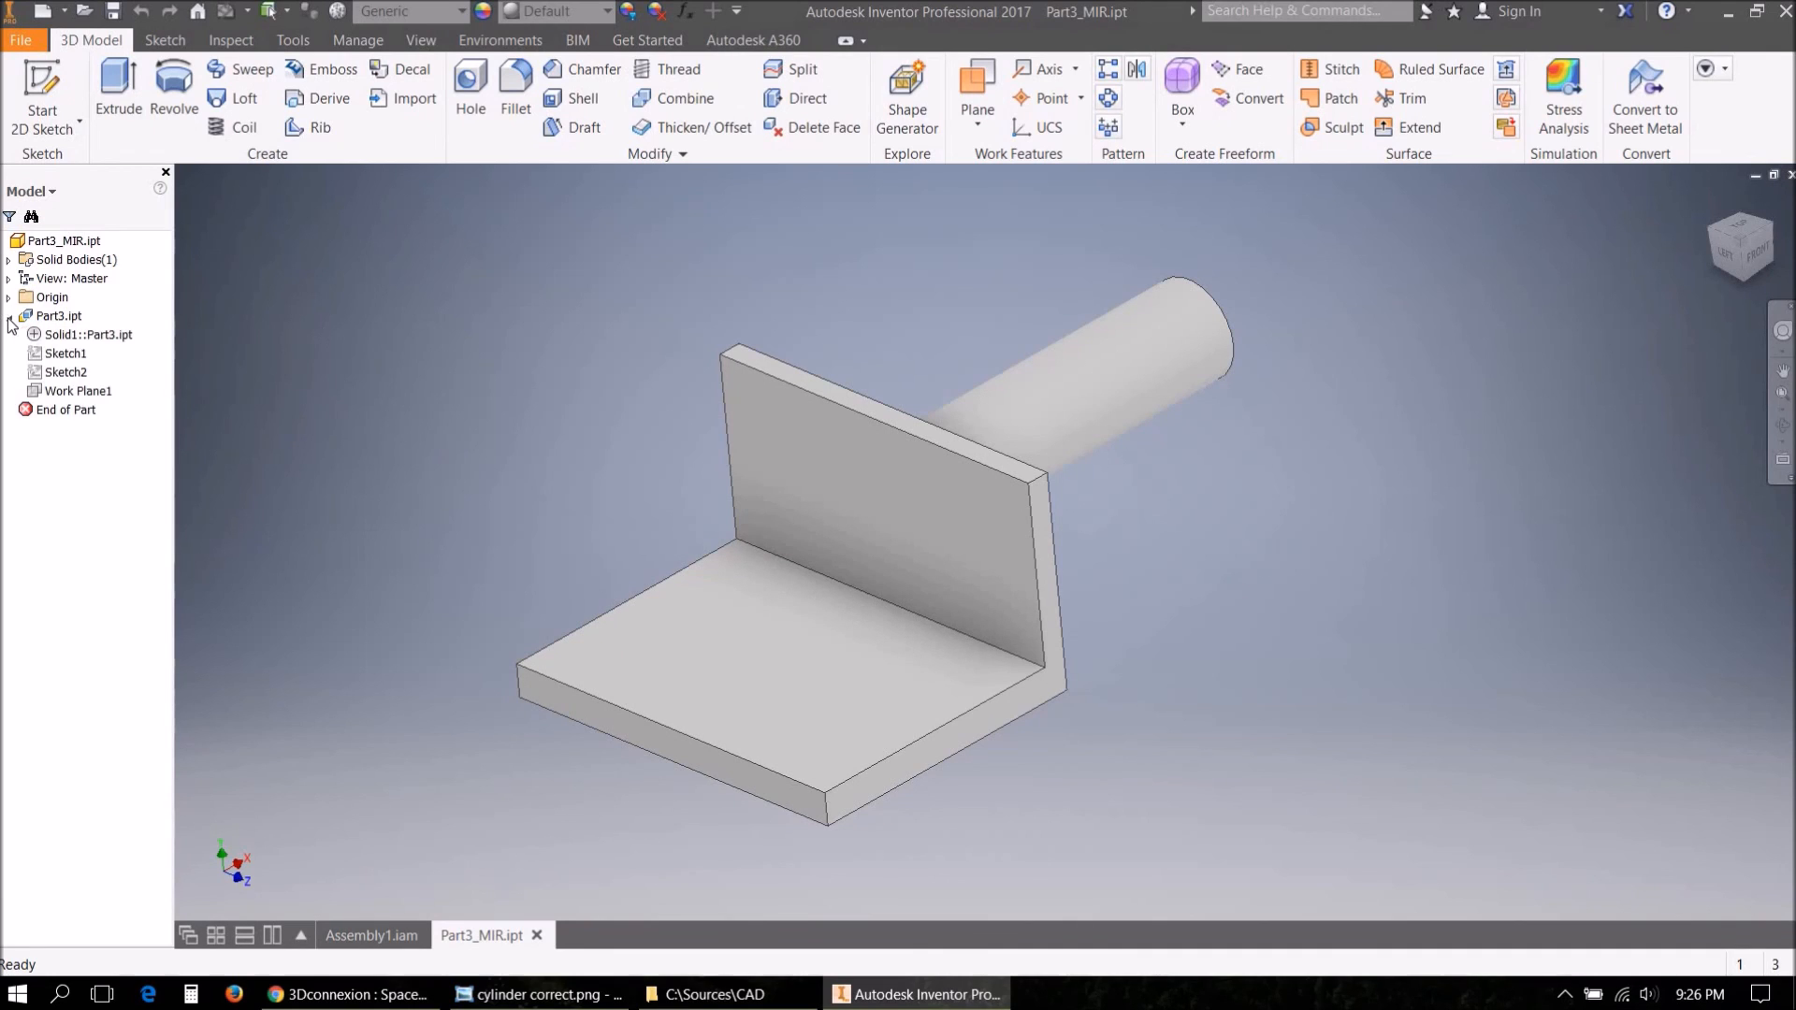
{"action": "left_click", "coordinate": [90, 337]}
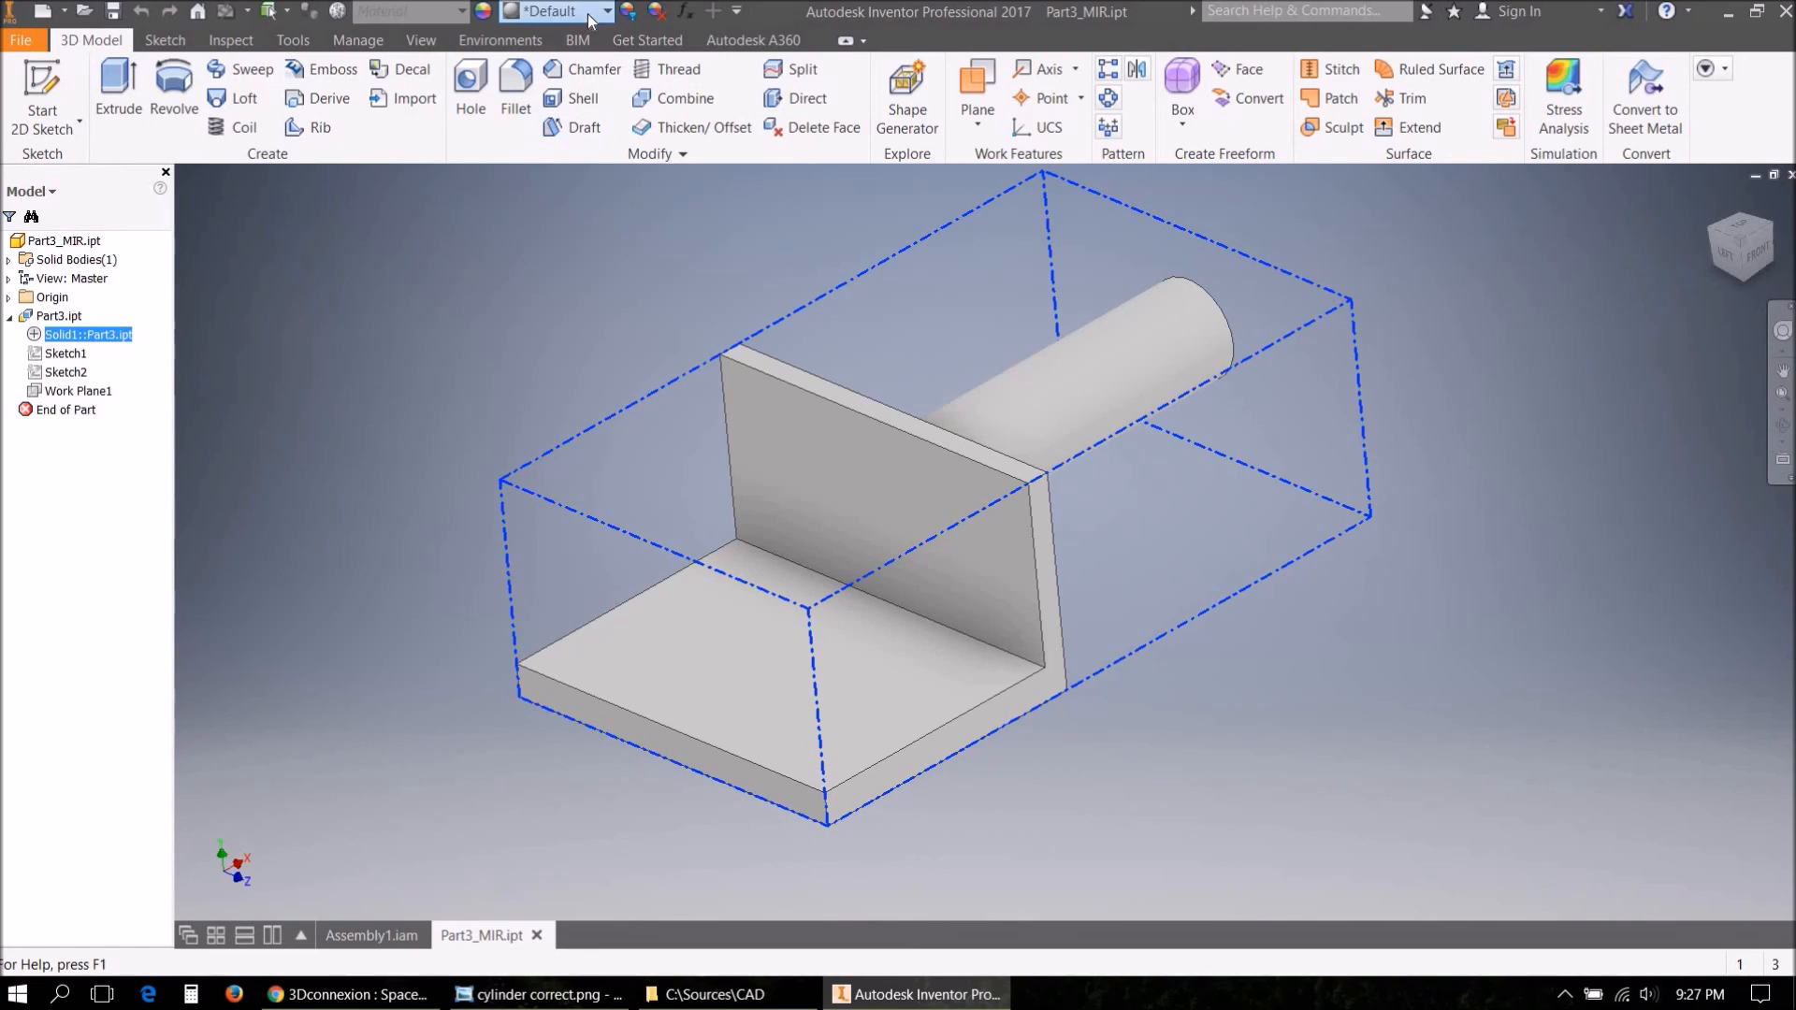
{"action": "left_click", "coordinate": [587, 13]}
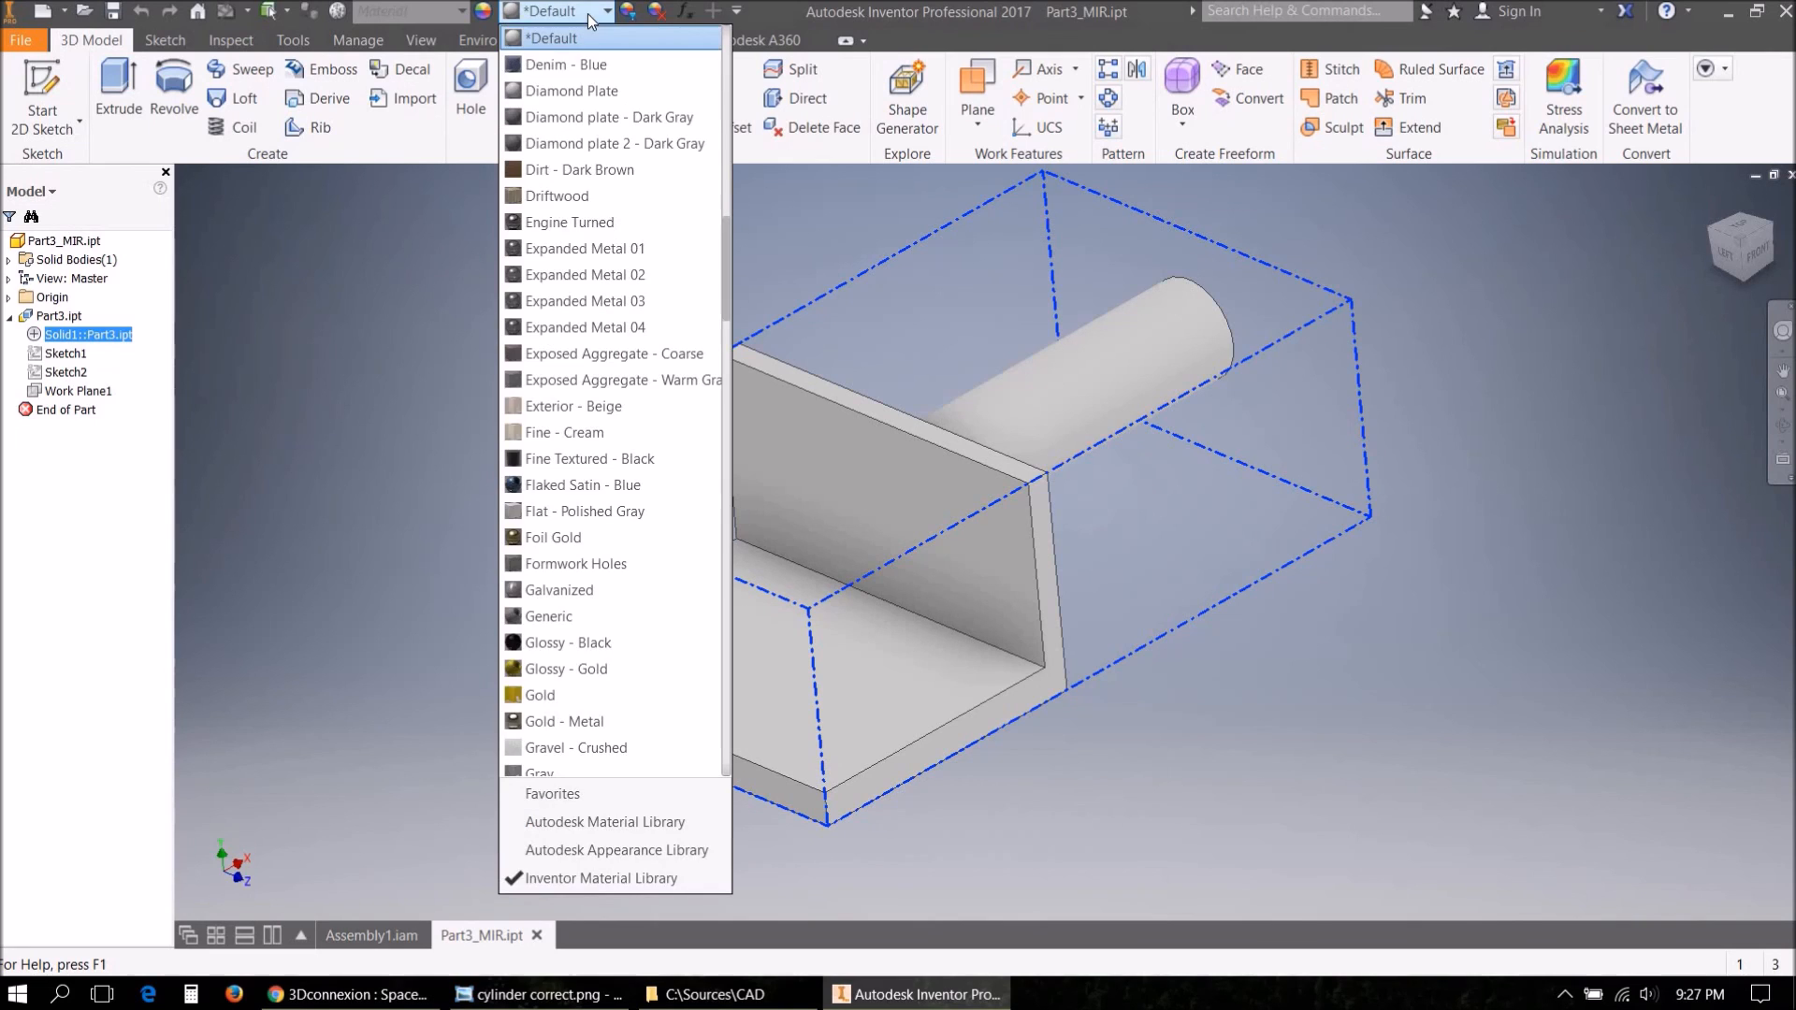
{"action": "left_click", "coordinate": [570, 694]}
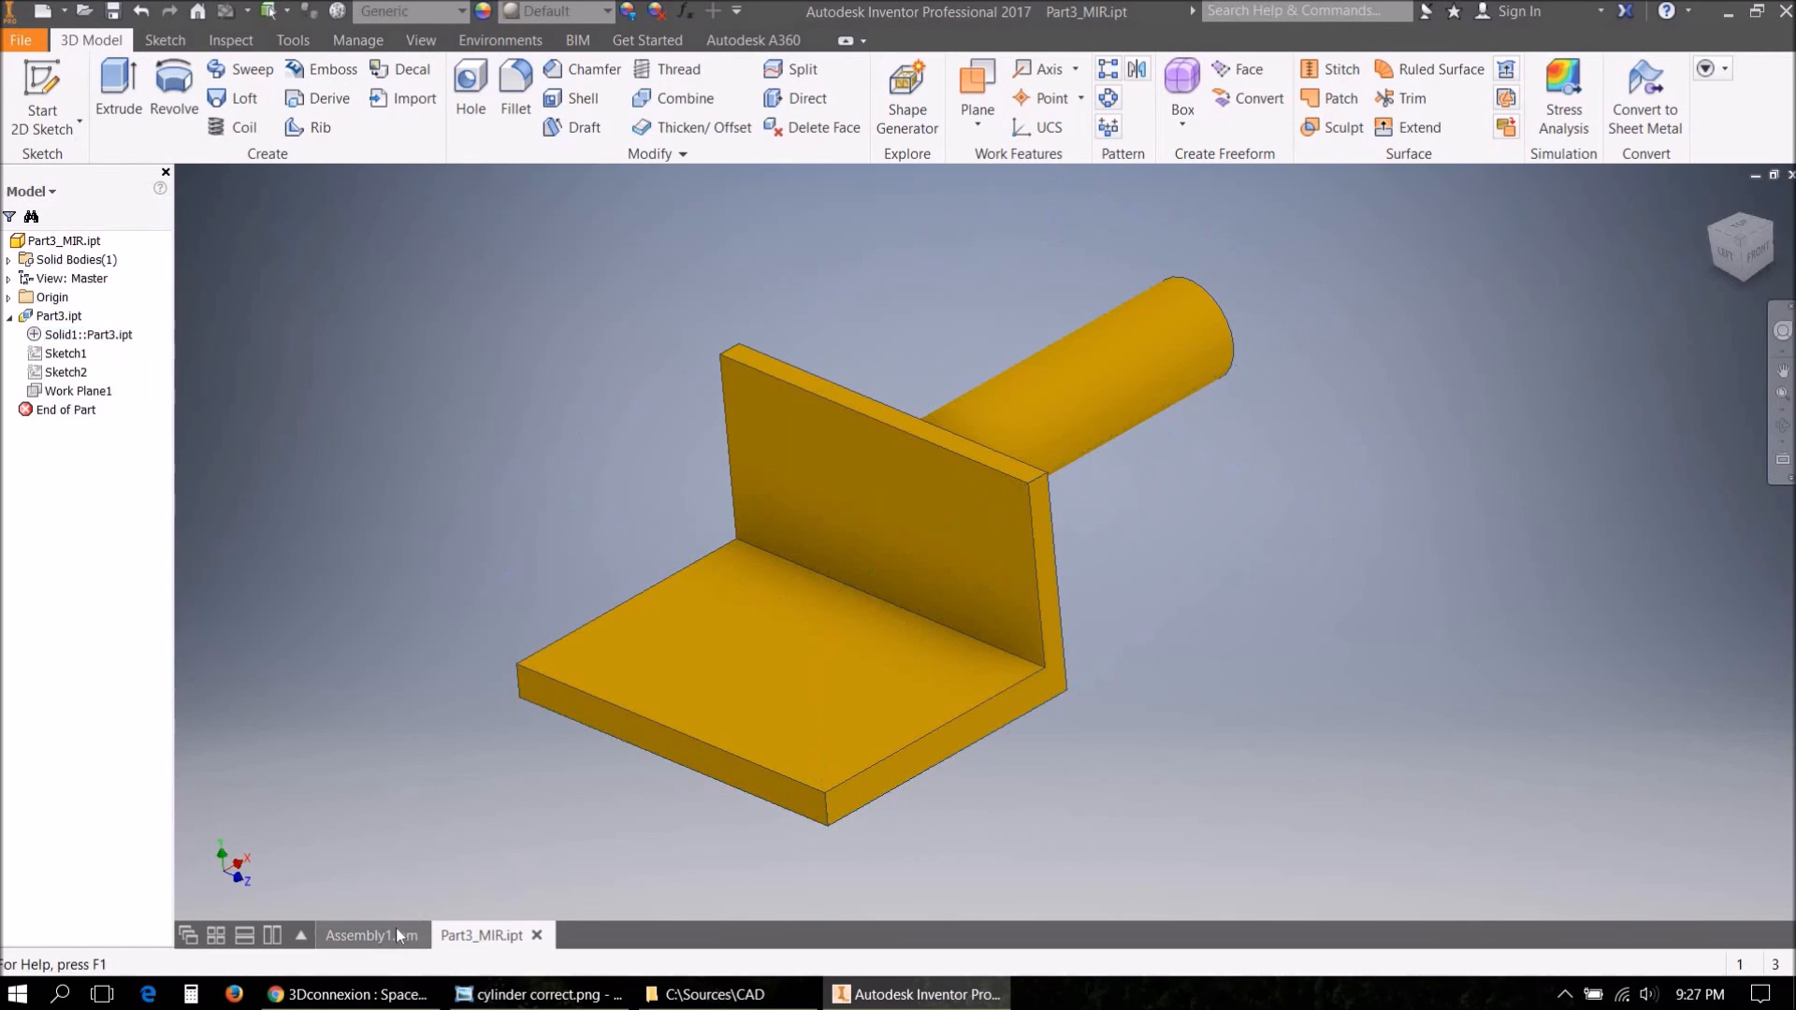
{"action": "left_click", "coordinate": [372, 936]}
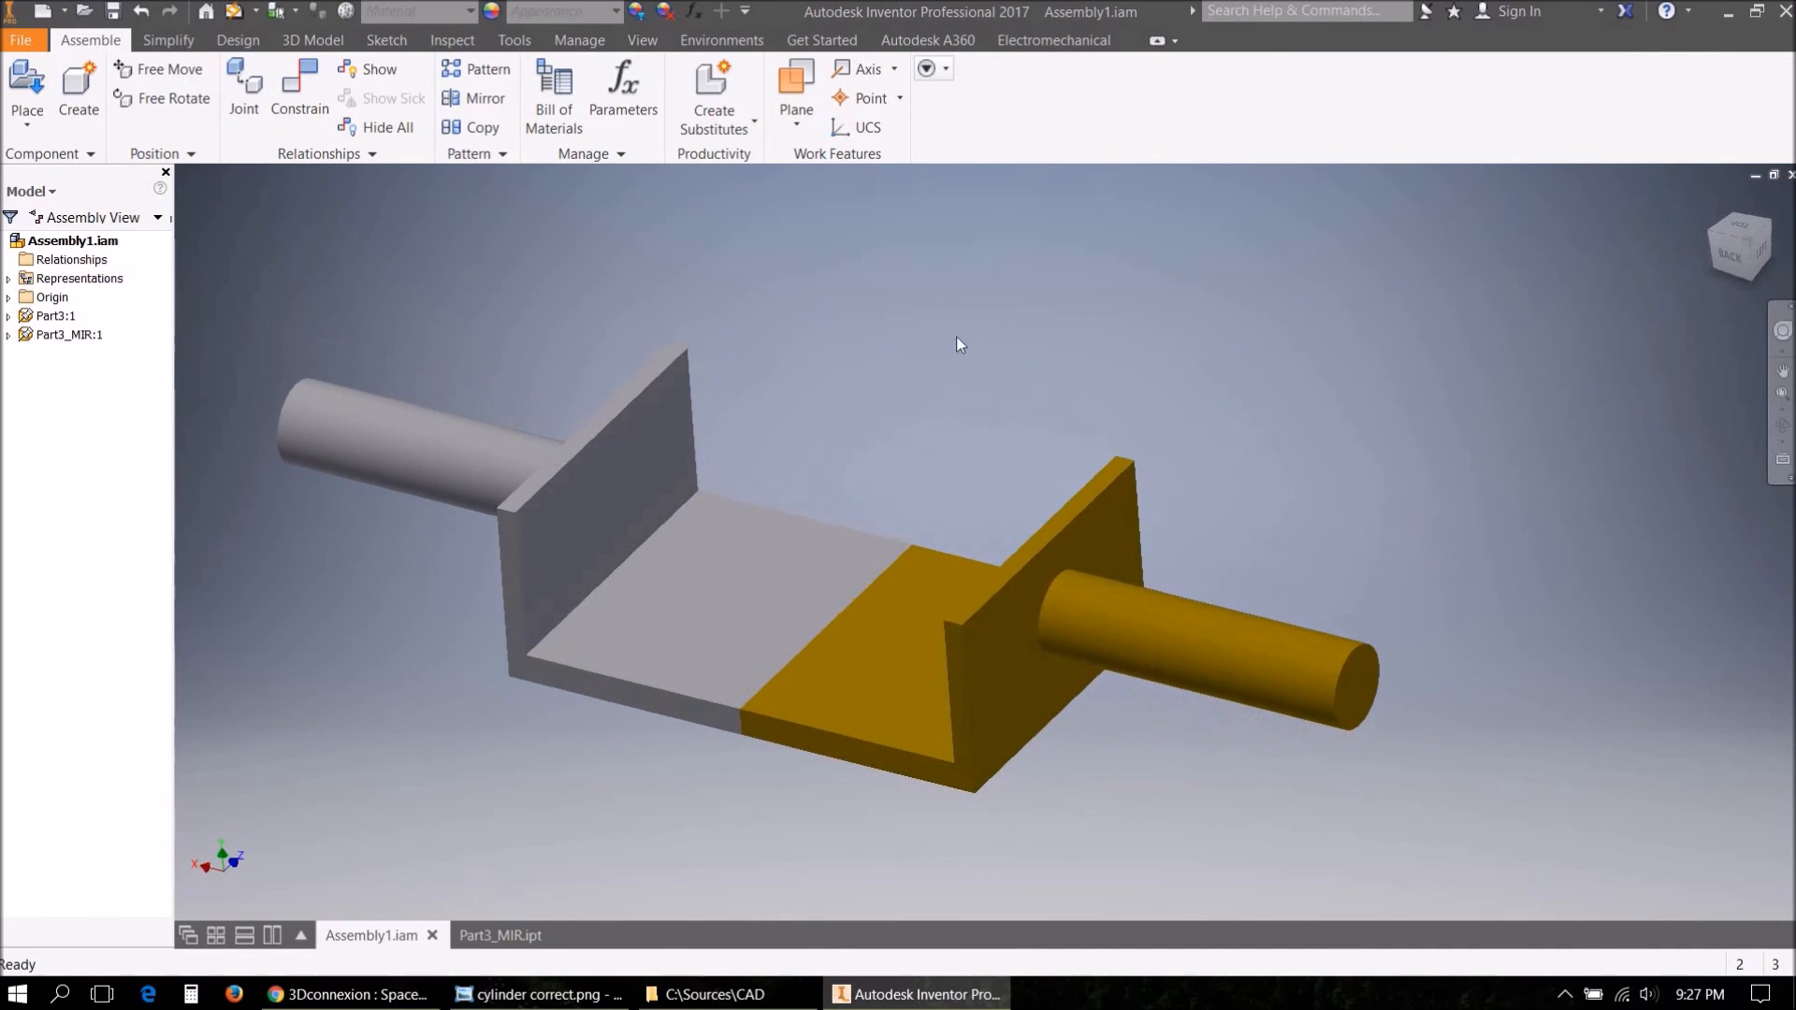
Clear all appearance overrides from Part3_MIR.ipt.
{"action": "left_click", "coordinate": [501, 936]}
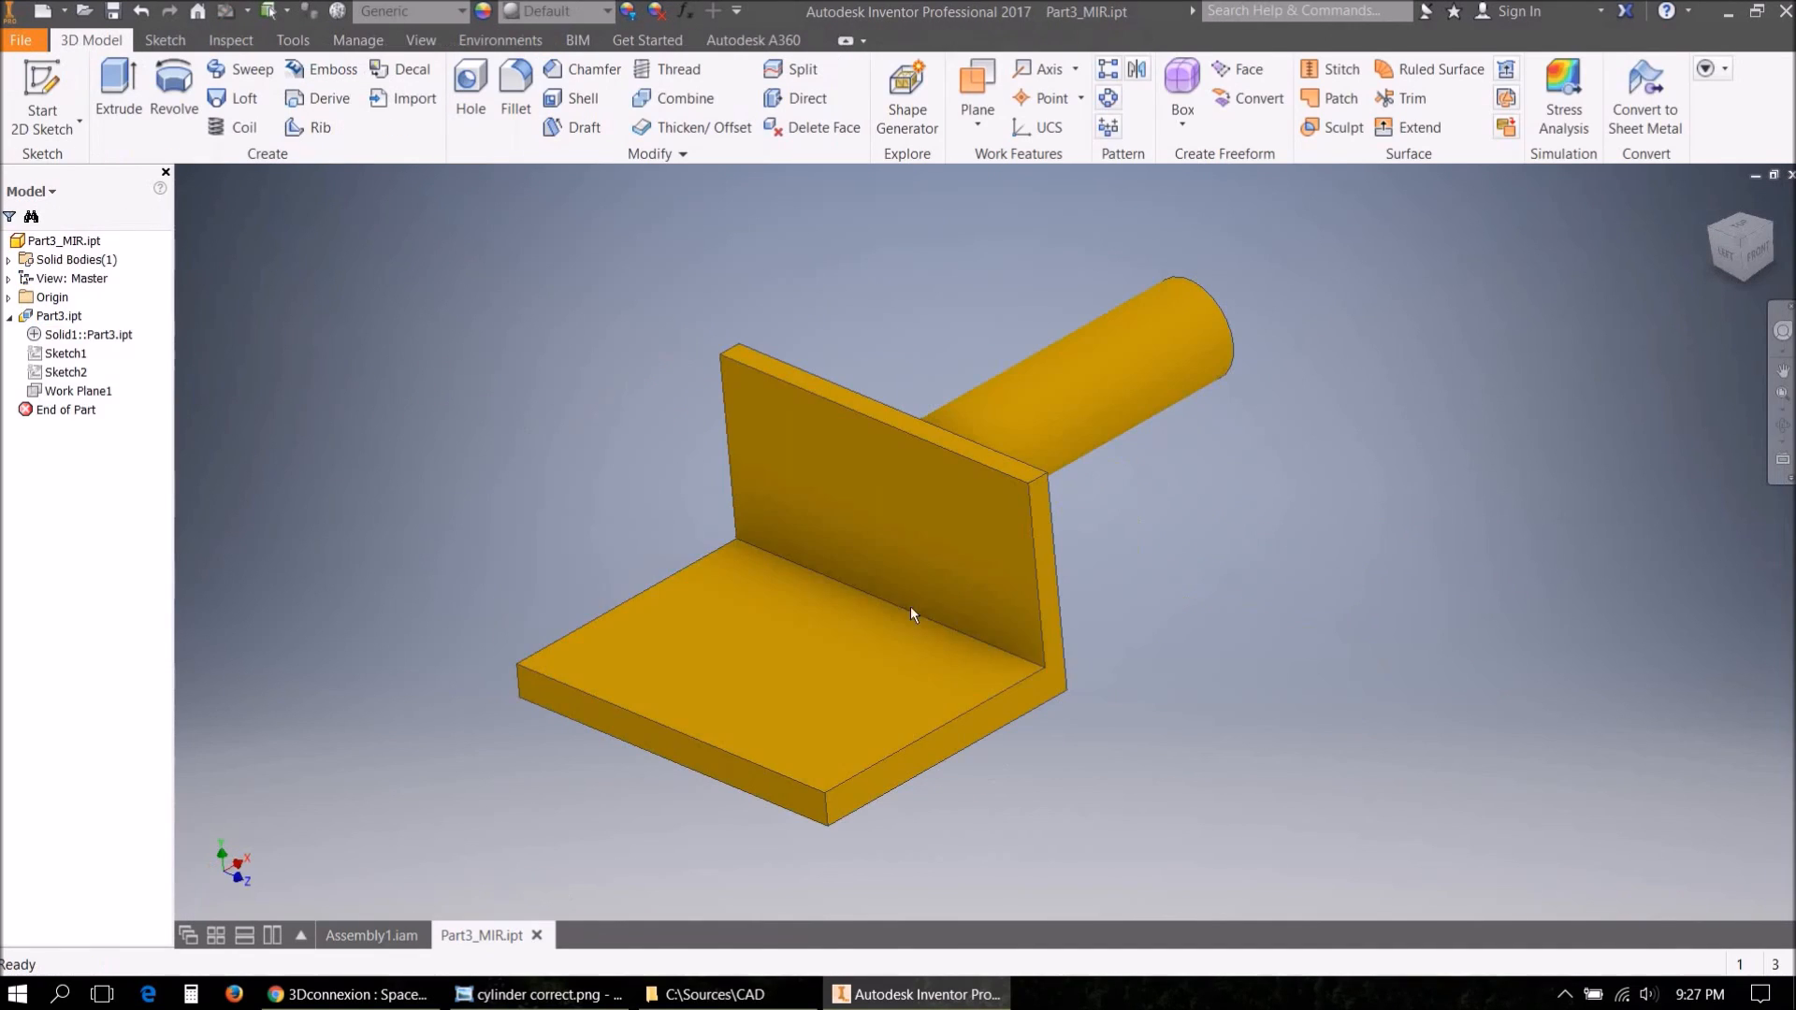
{"action": "left_click", "coordinate": [86, 336]}
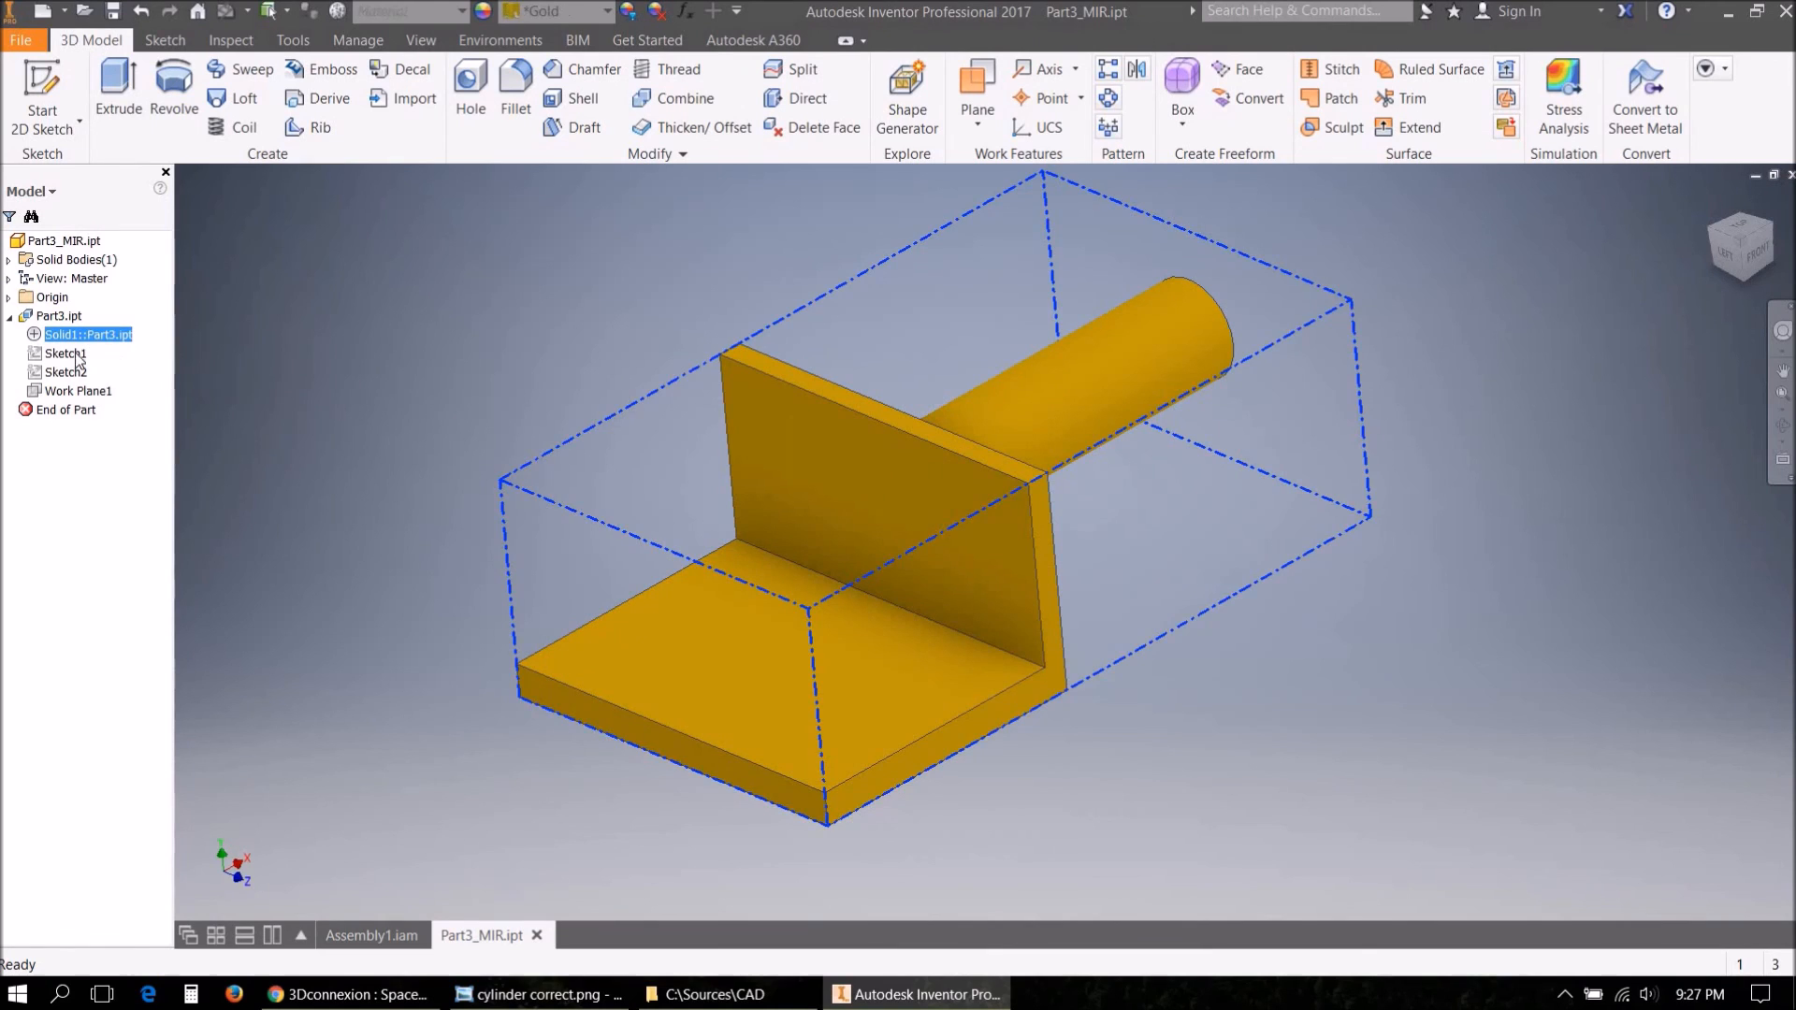
{"action": "left_click", "coordinate": [302, 358]}
{"action": "left_click", "coordinate": [58, 315]}
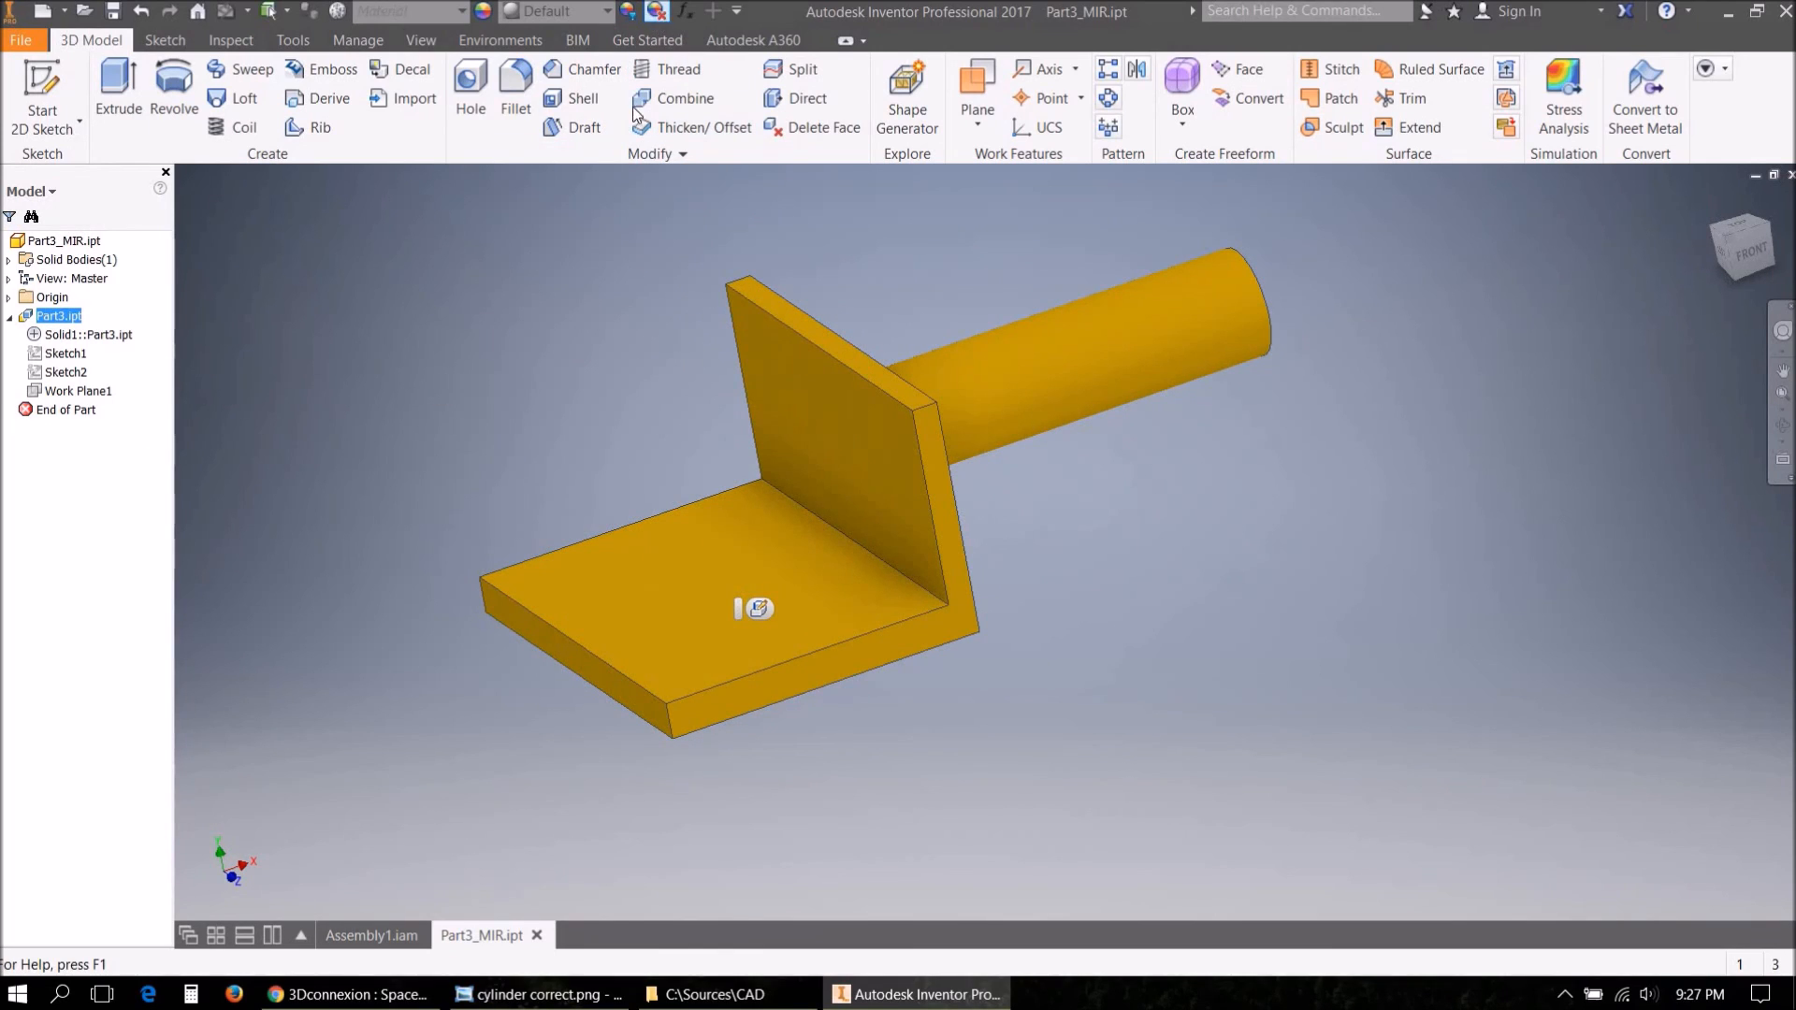
{"action": "left_click", "coordinate": [147, 241]}
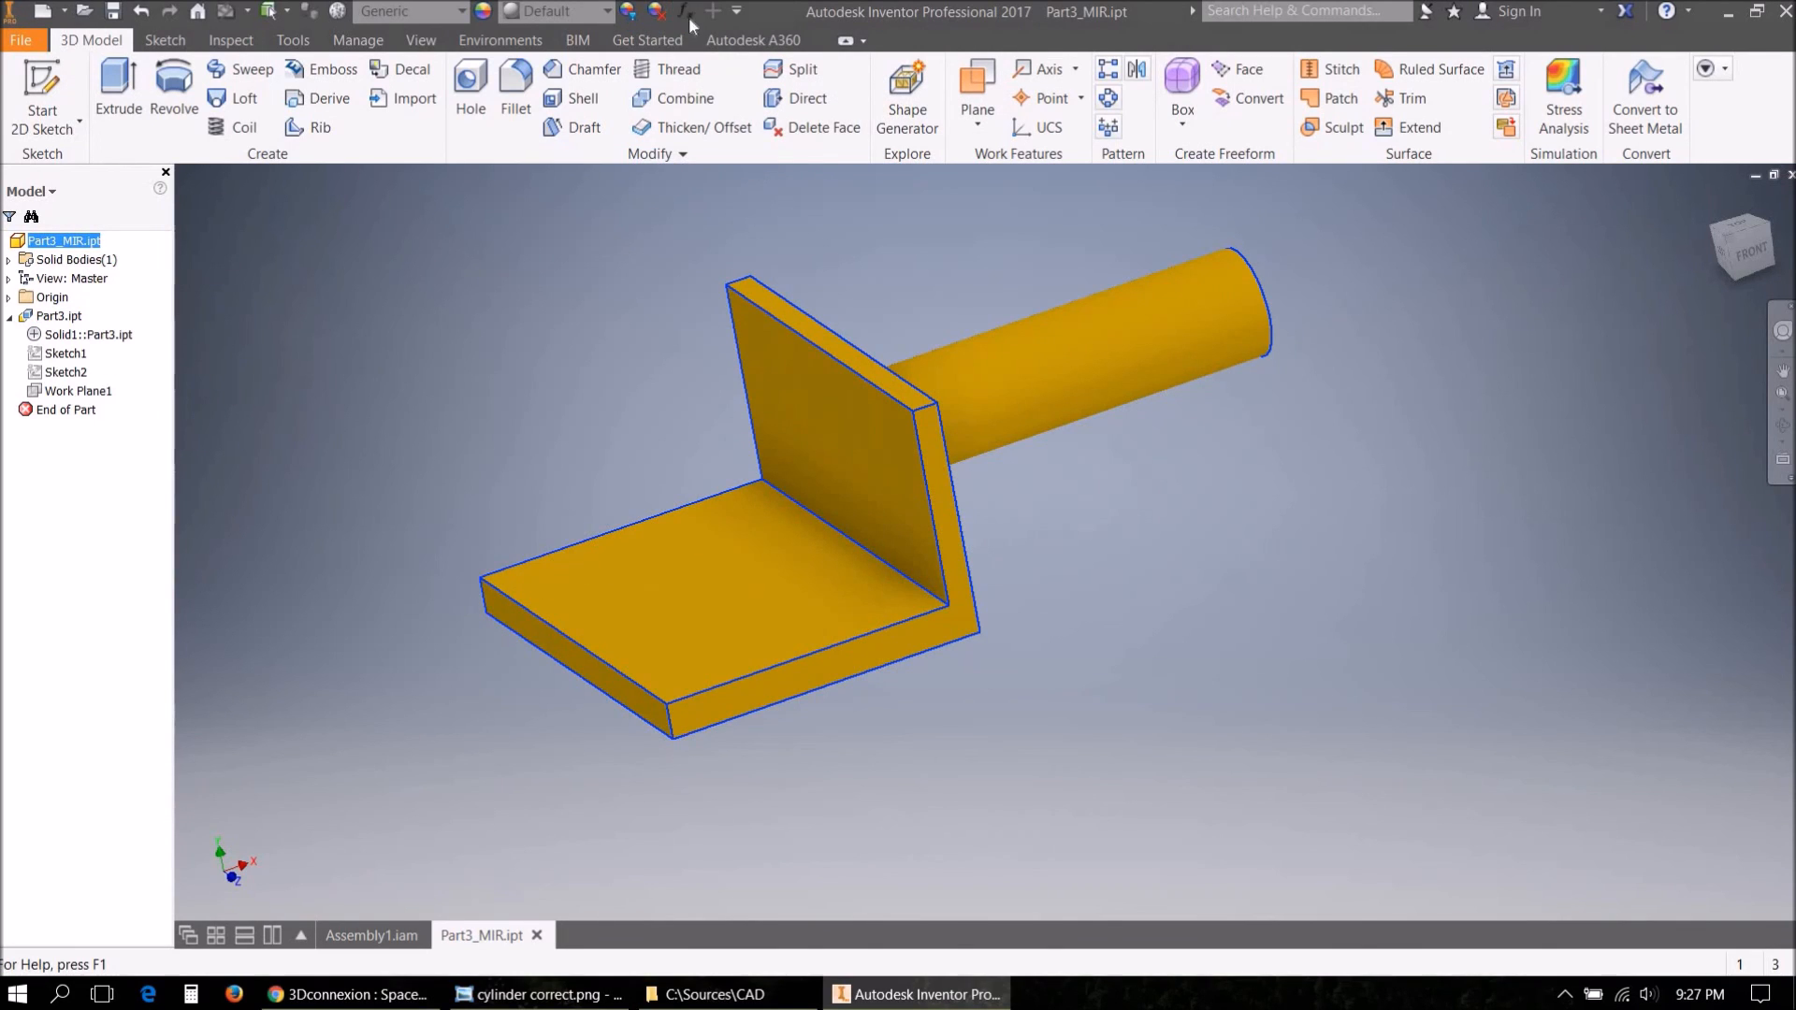
{"action": "left_click", "coordinate": [657, 12]}
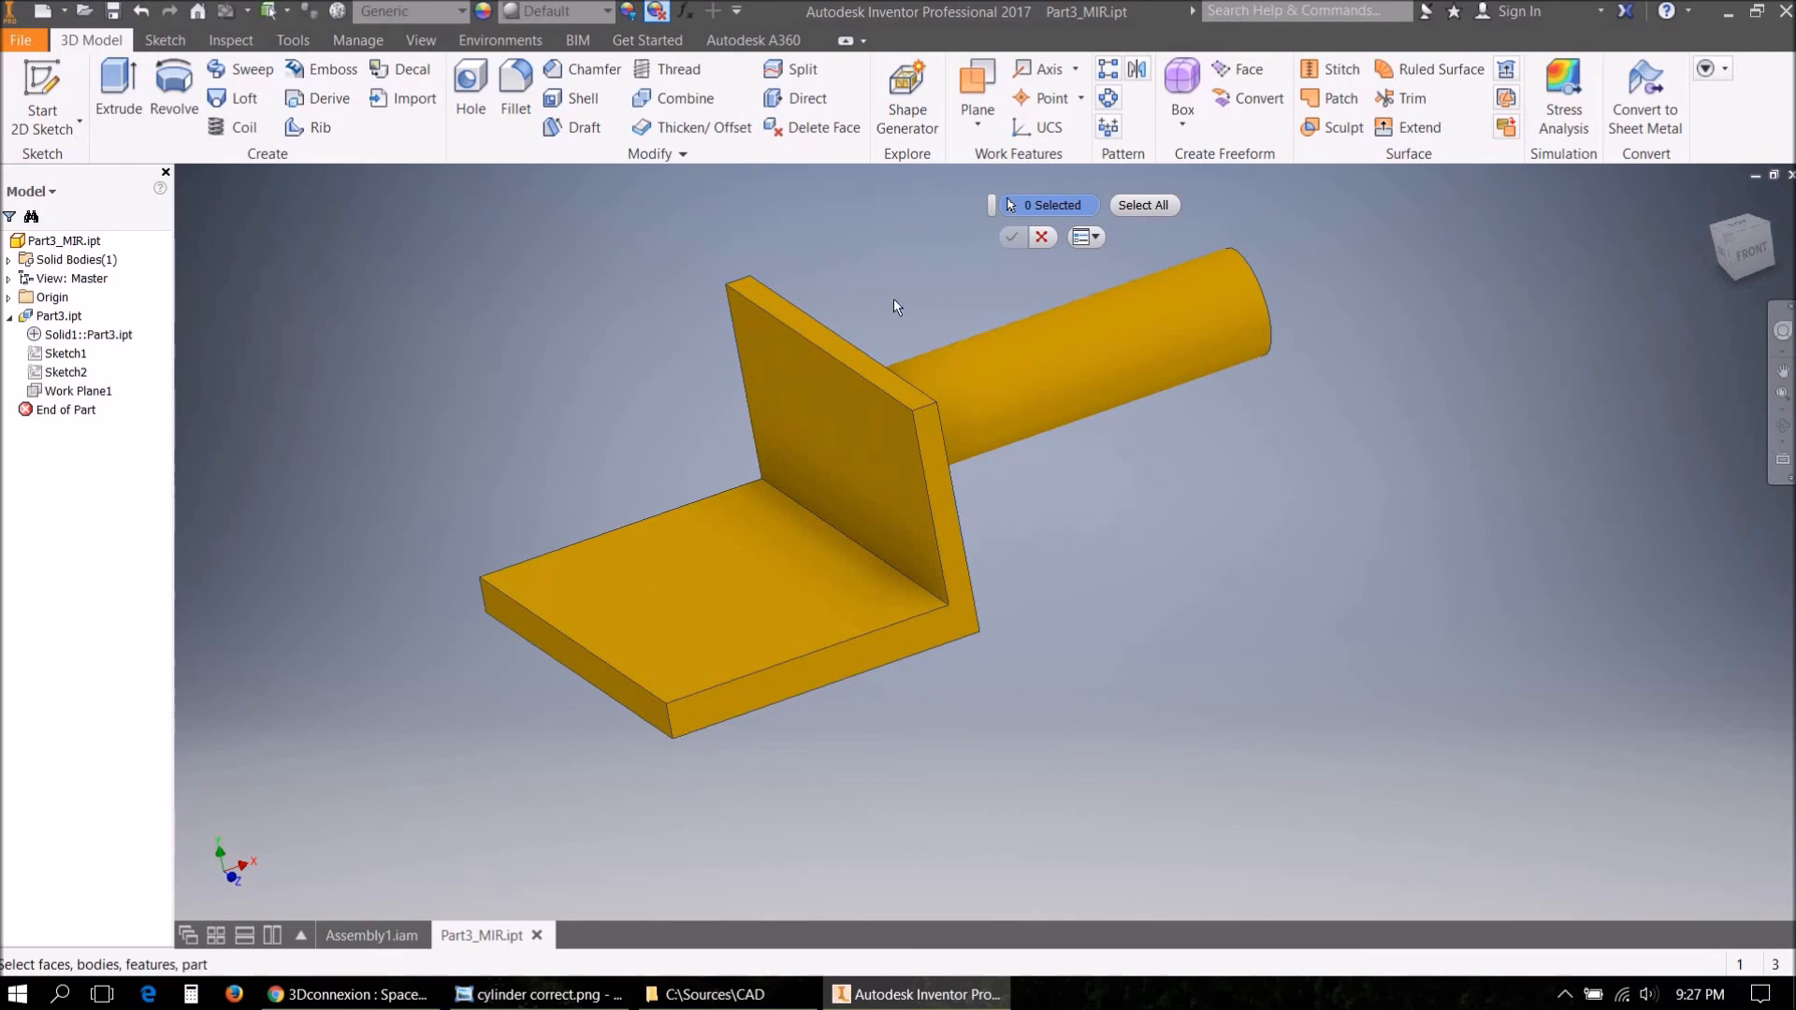
{"action": "left_click", "coordinate": [1142, 206]}
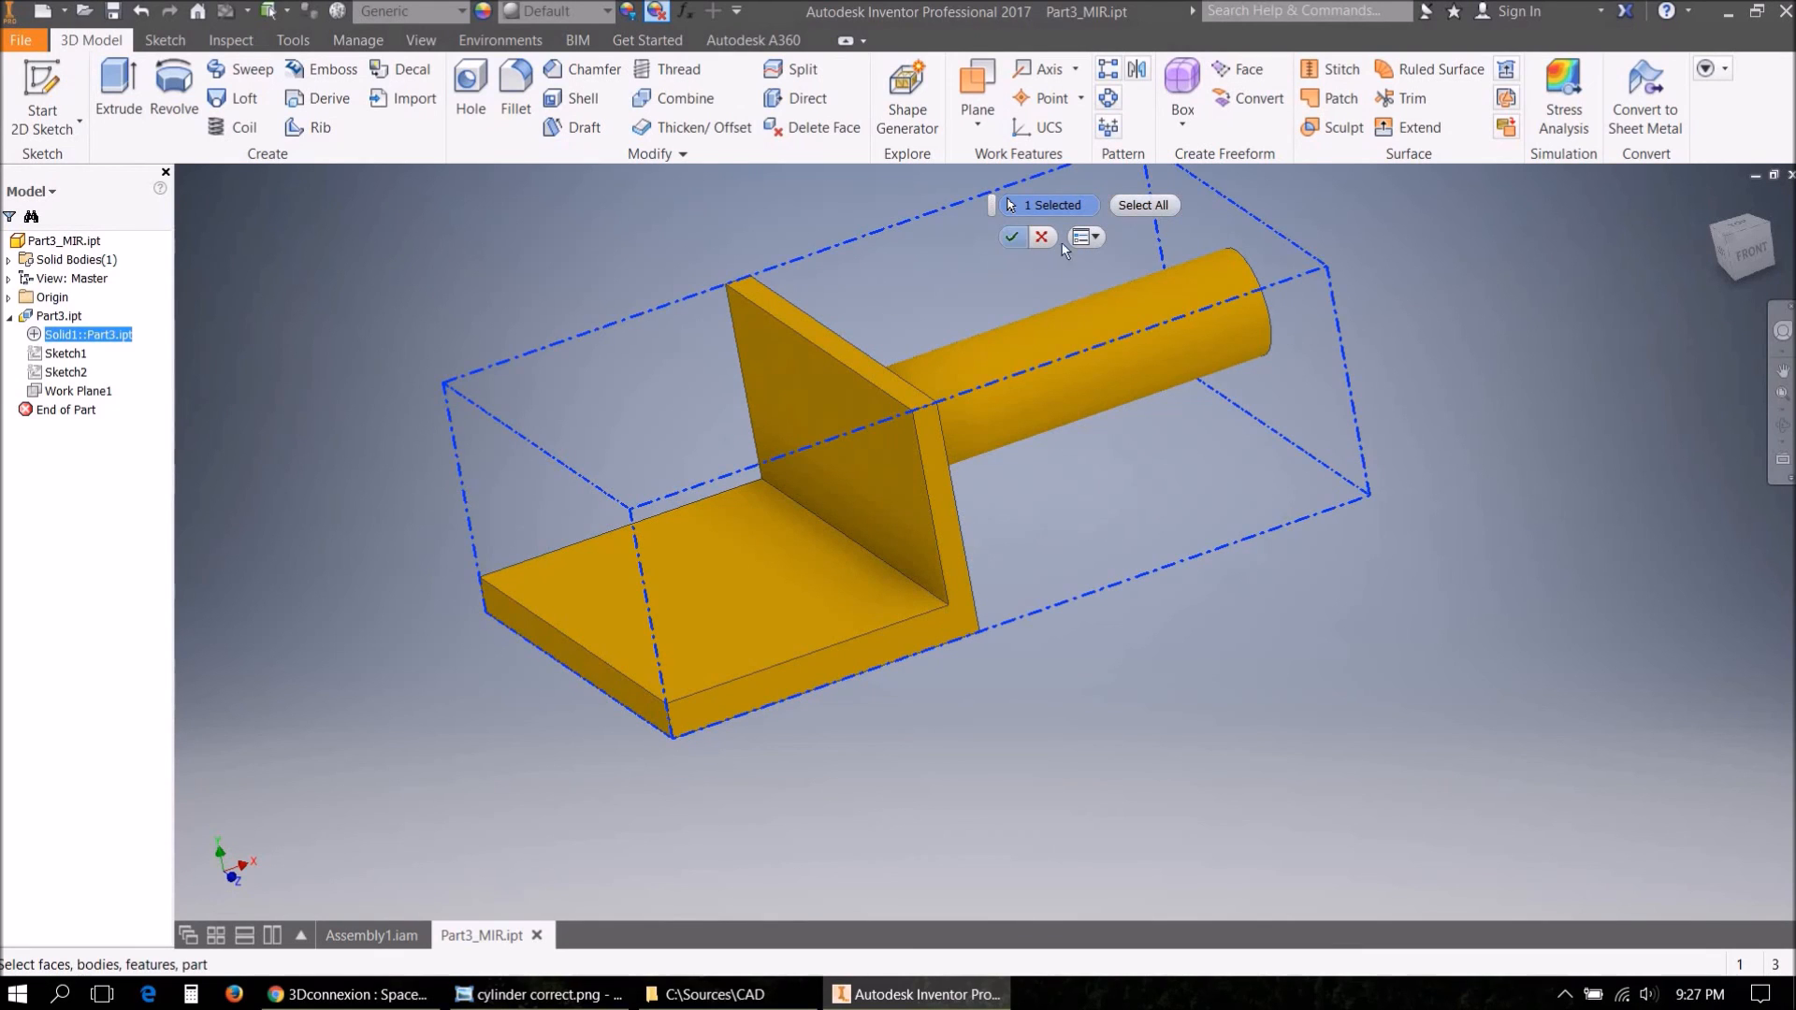
{"action": "left_click", "coordinate": [1014, 237]}
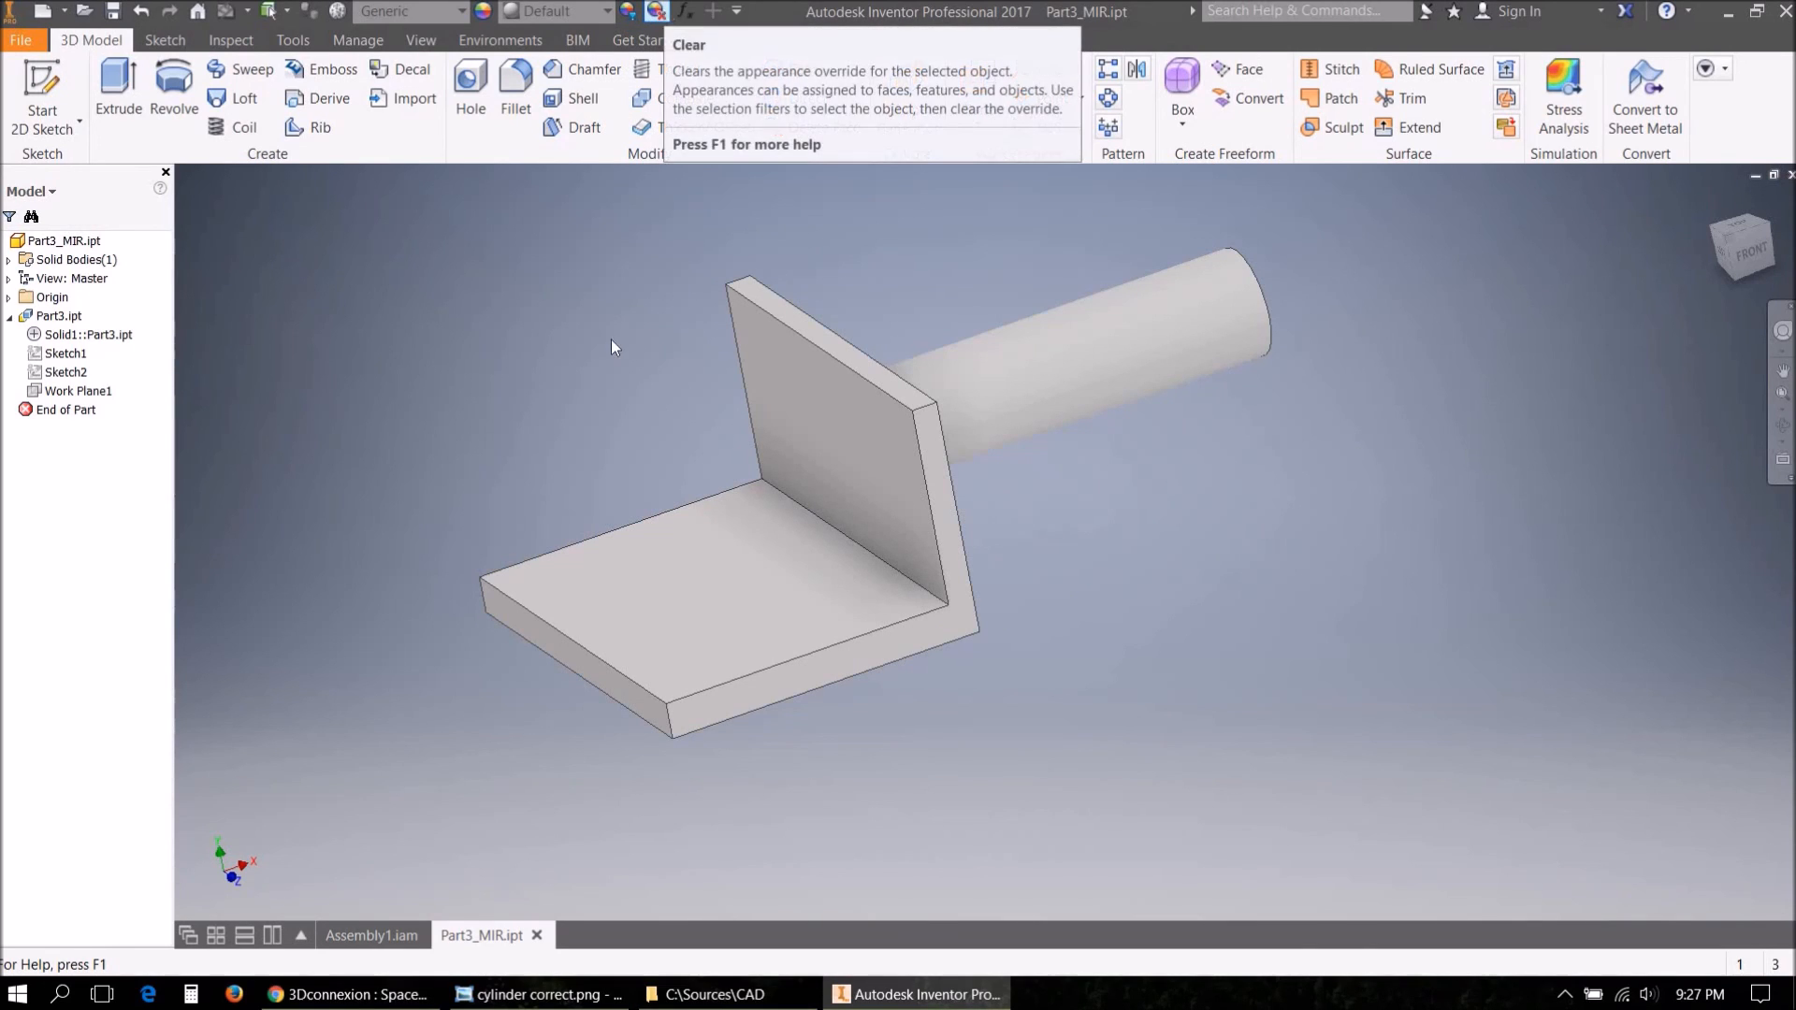
Try to clear the appearance override from the derived solid in Part3_MIR.ipt.
{"action": "left_click", "coordinate": [50, 319]}
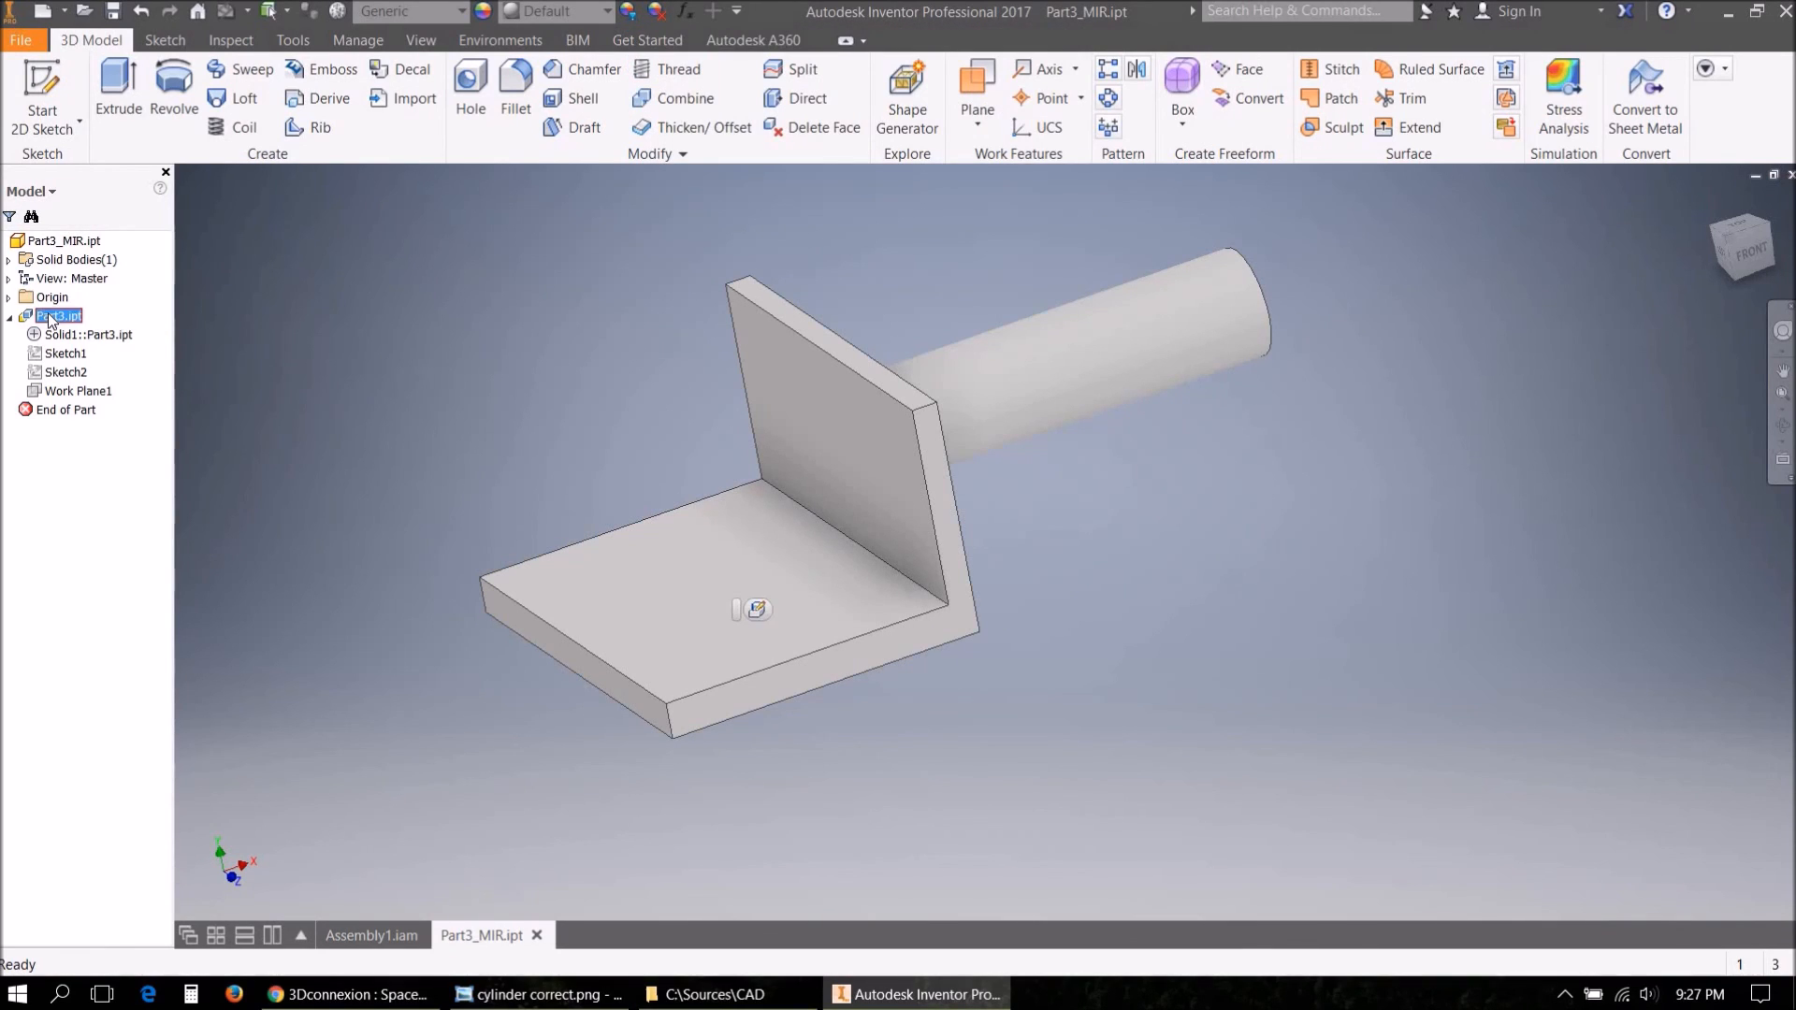
{"action": "left_click", "coordinate": [83, 339]}
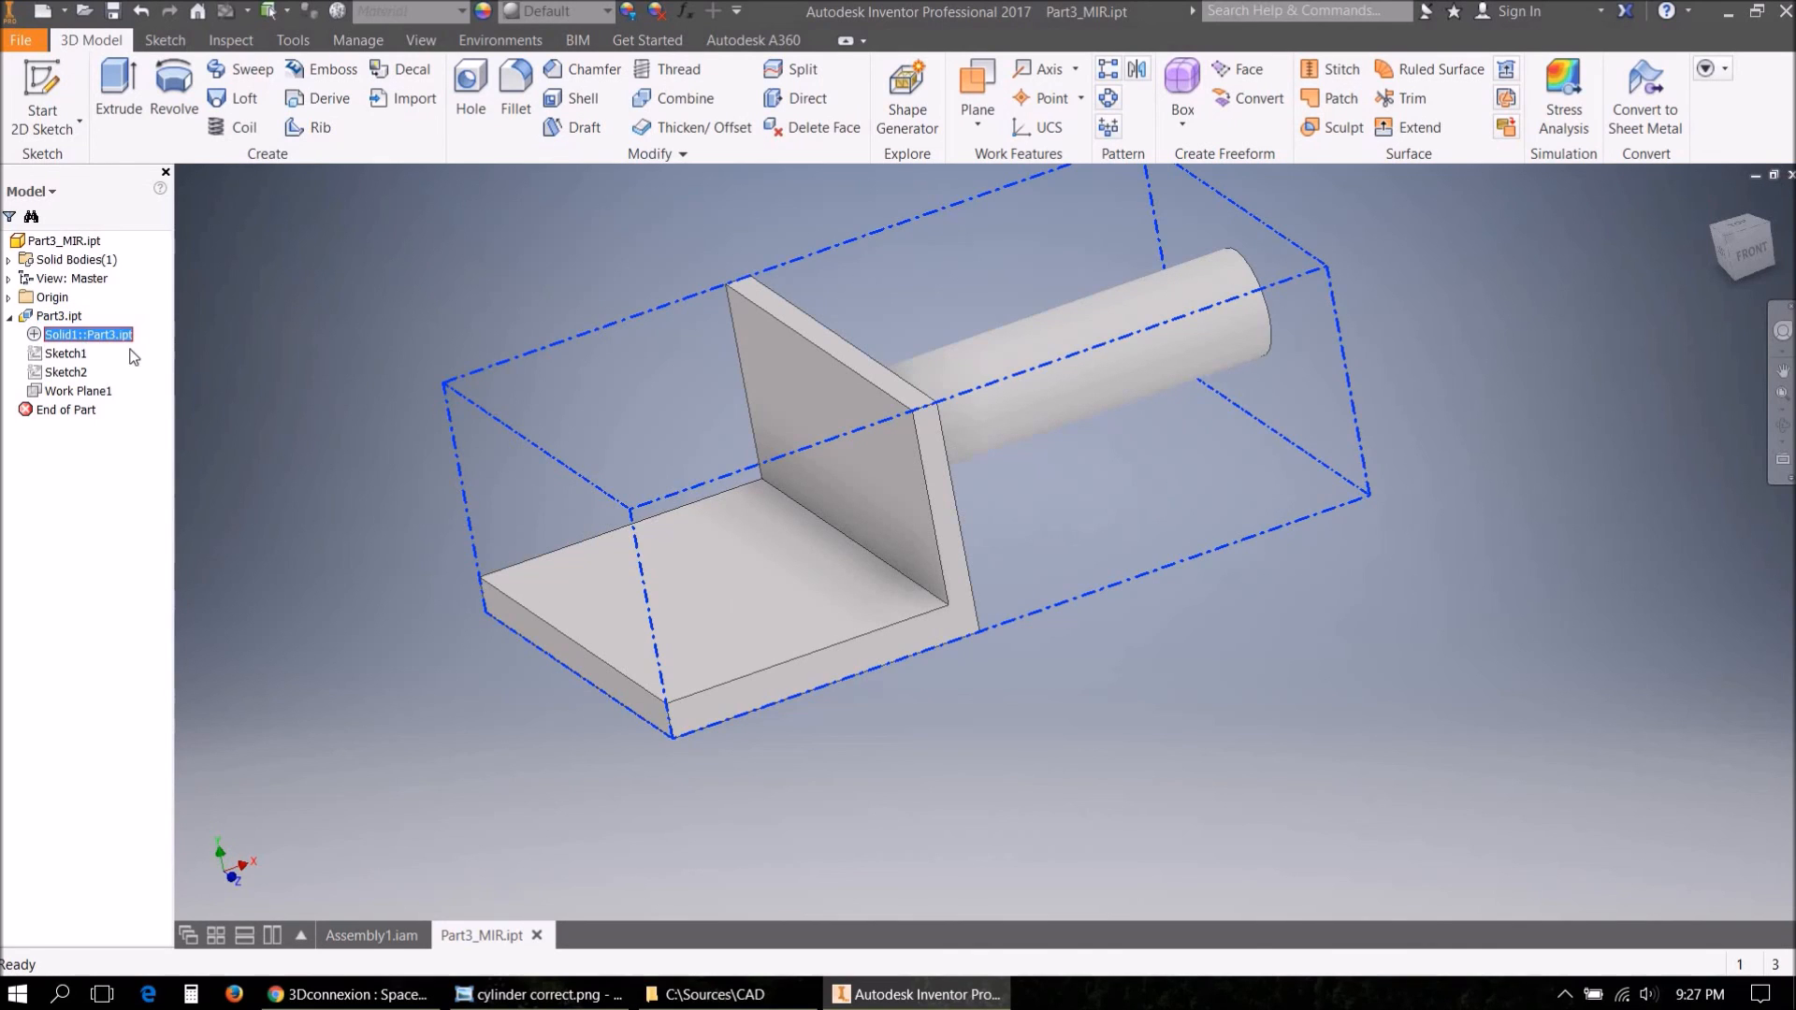
{"action": "left_click", "coordinate": [658, 11]}
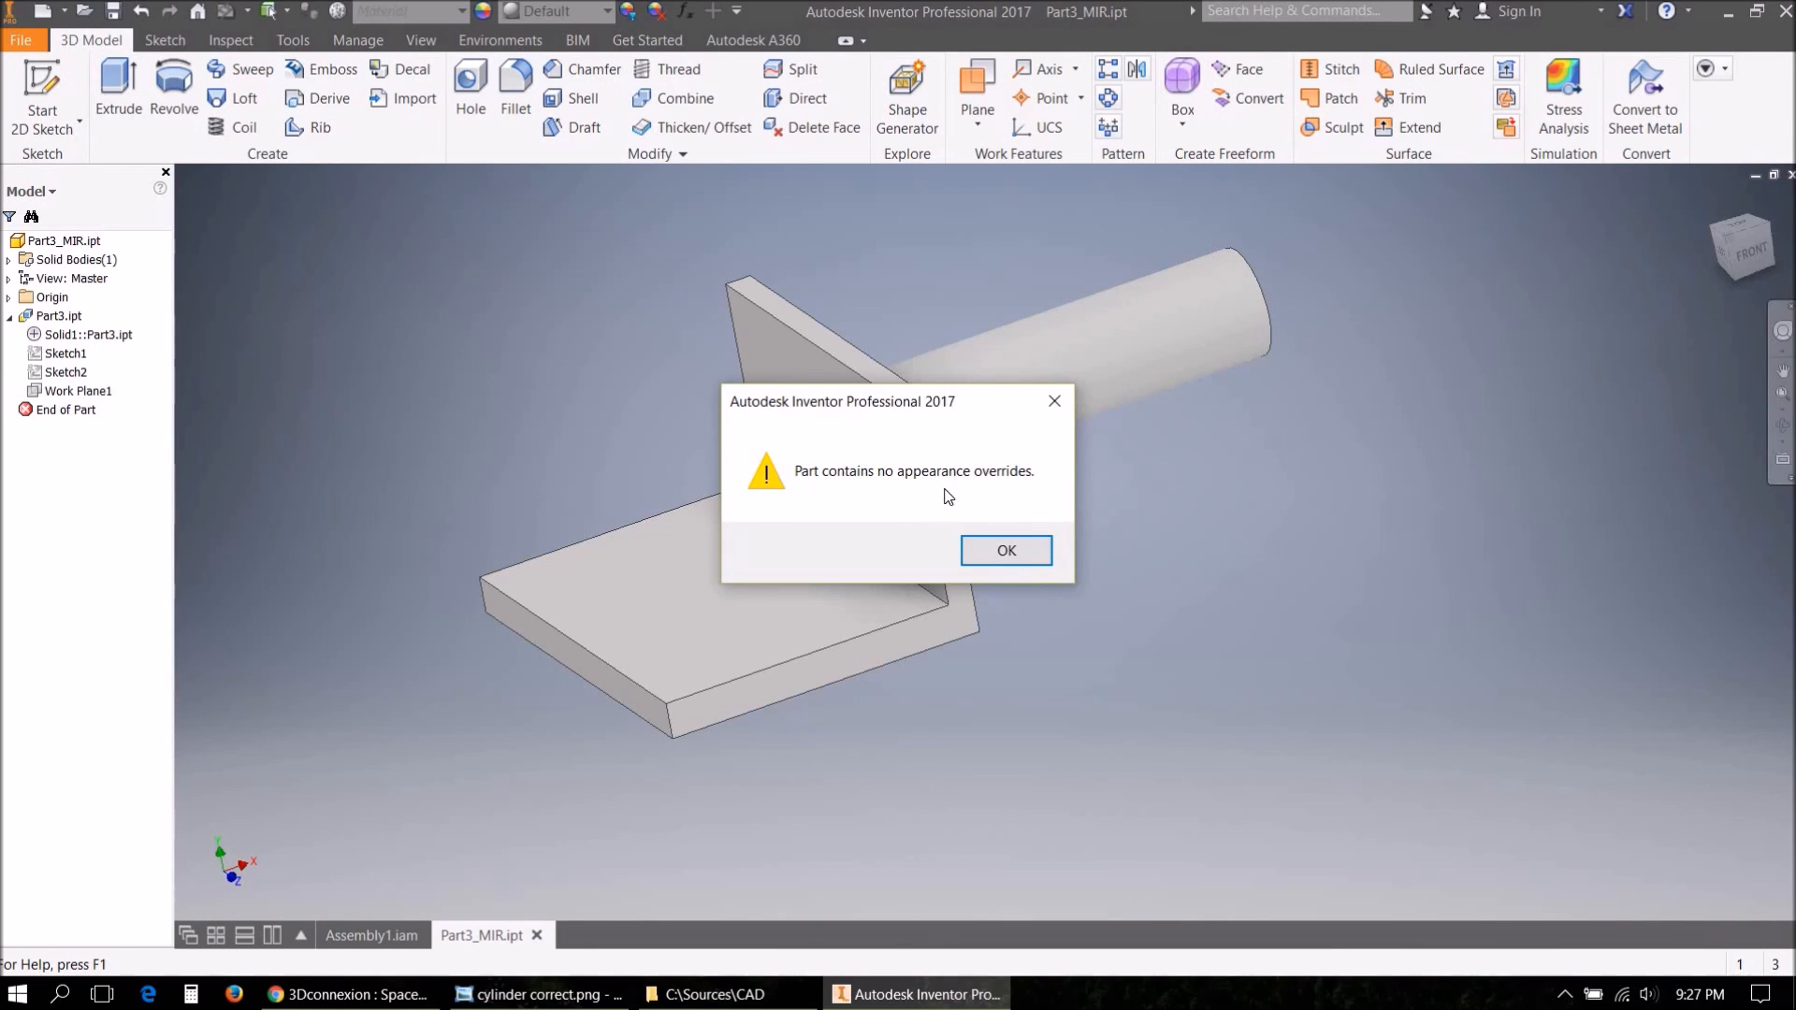
{"action": "left_click", "coordinate": [999, 552]}
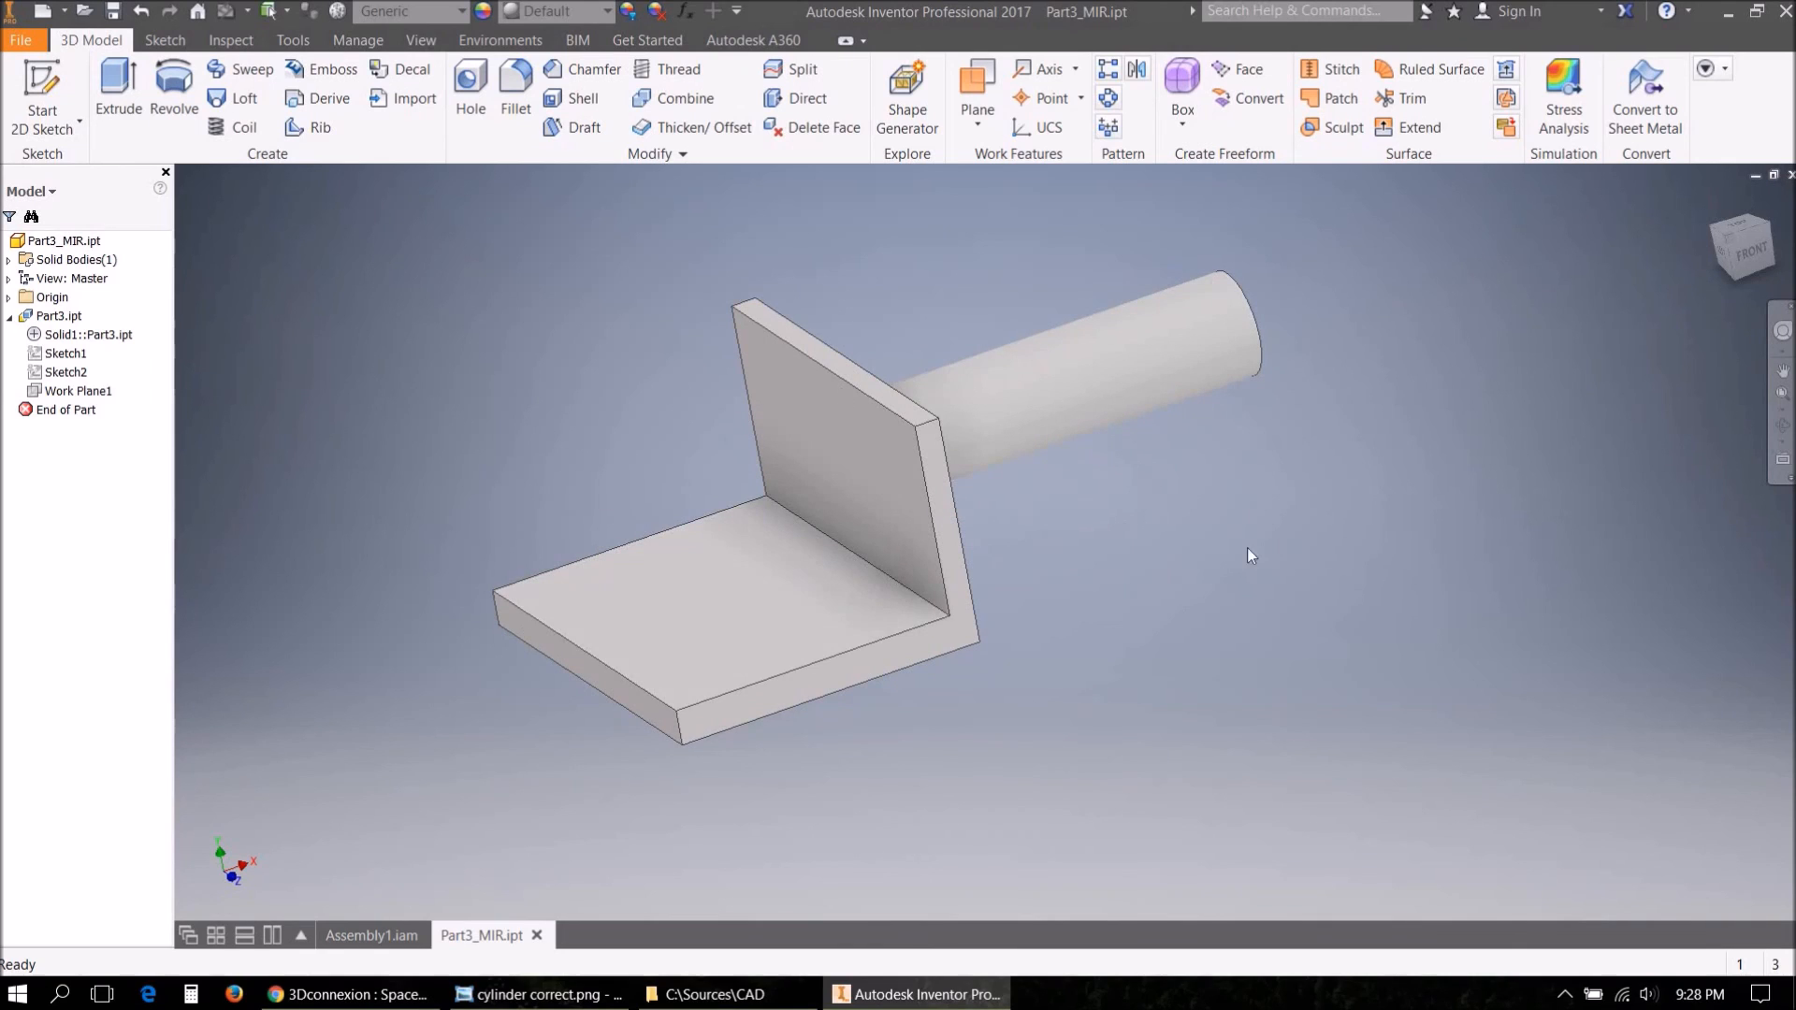
Apply the Gold appearance to the derived solid in Part3_MIR.ipt.
{"action": "left_click", "coordinate": [60, 337]}
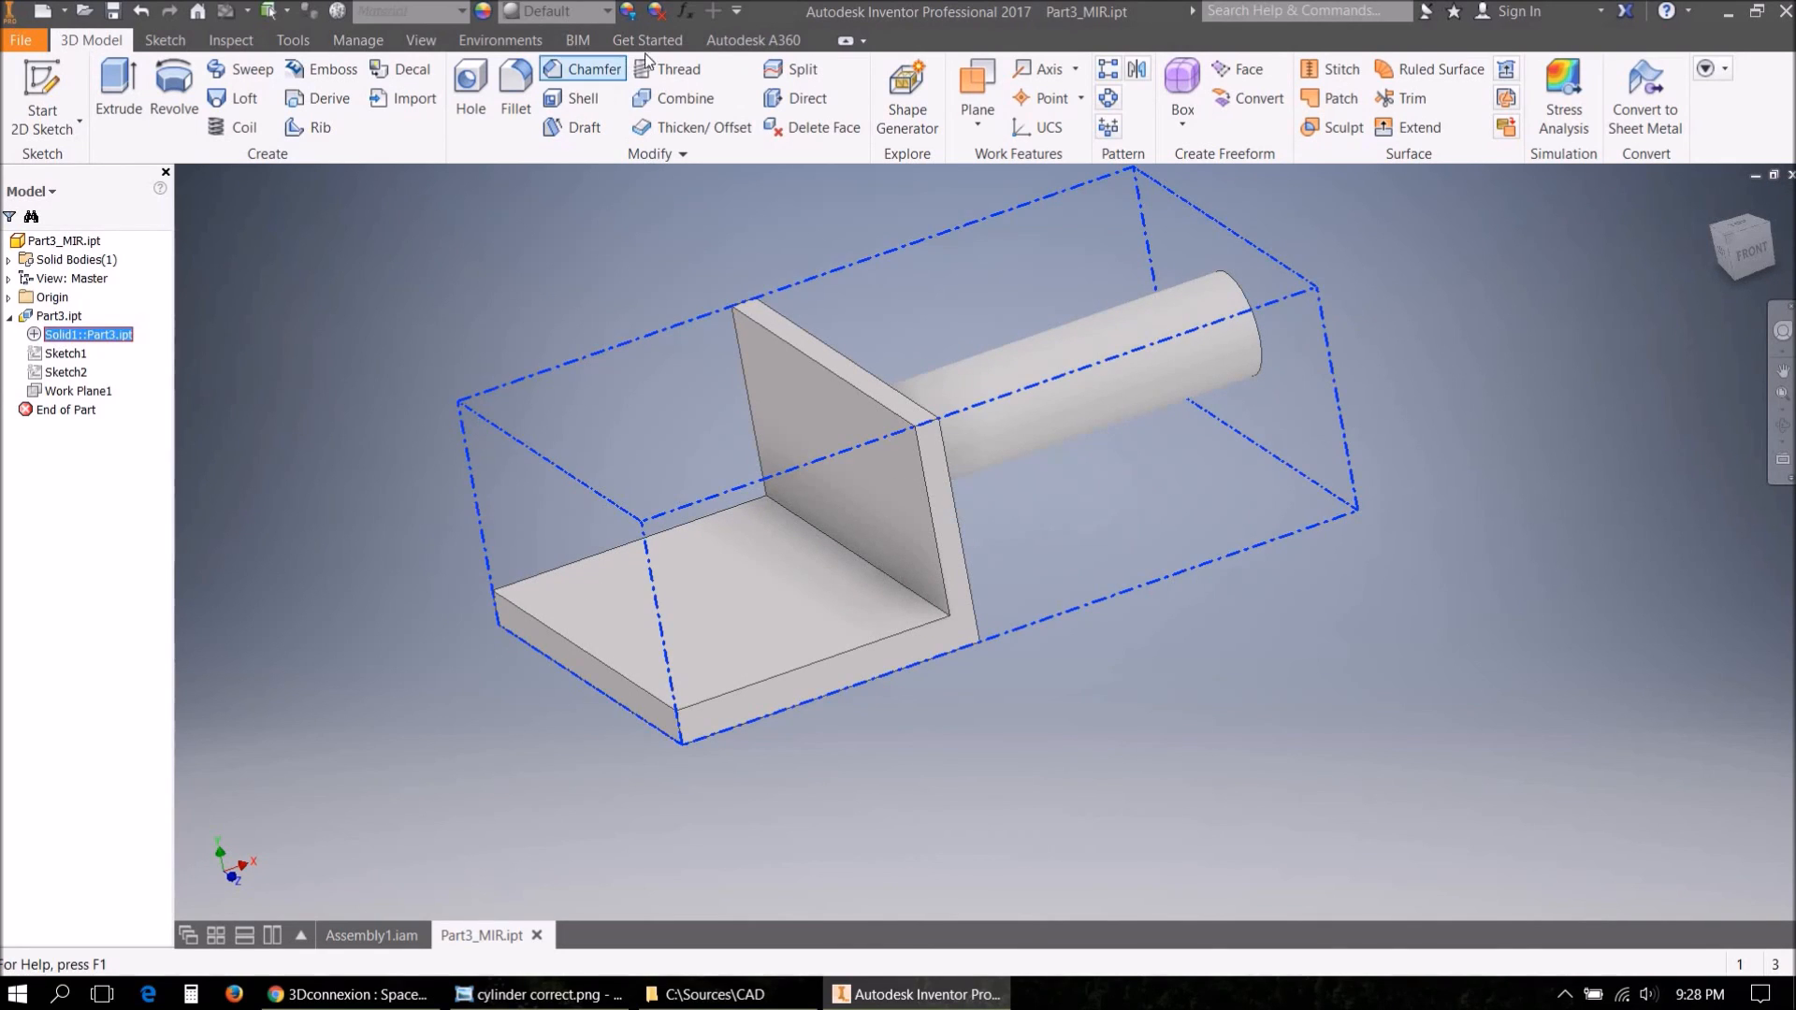
{"action": "left_click", "coordinate": [603, 11]}
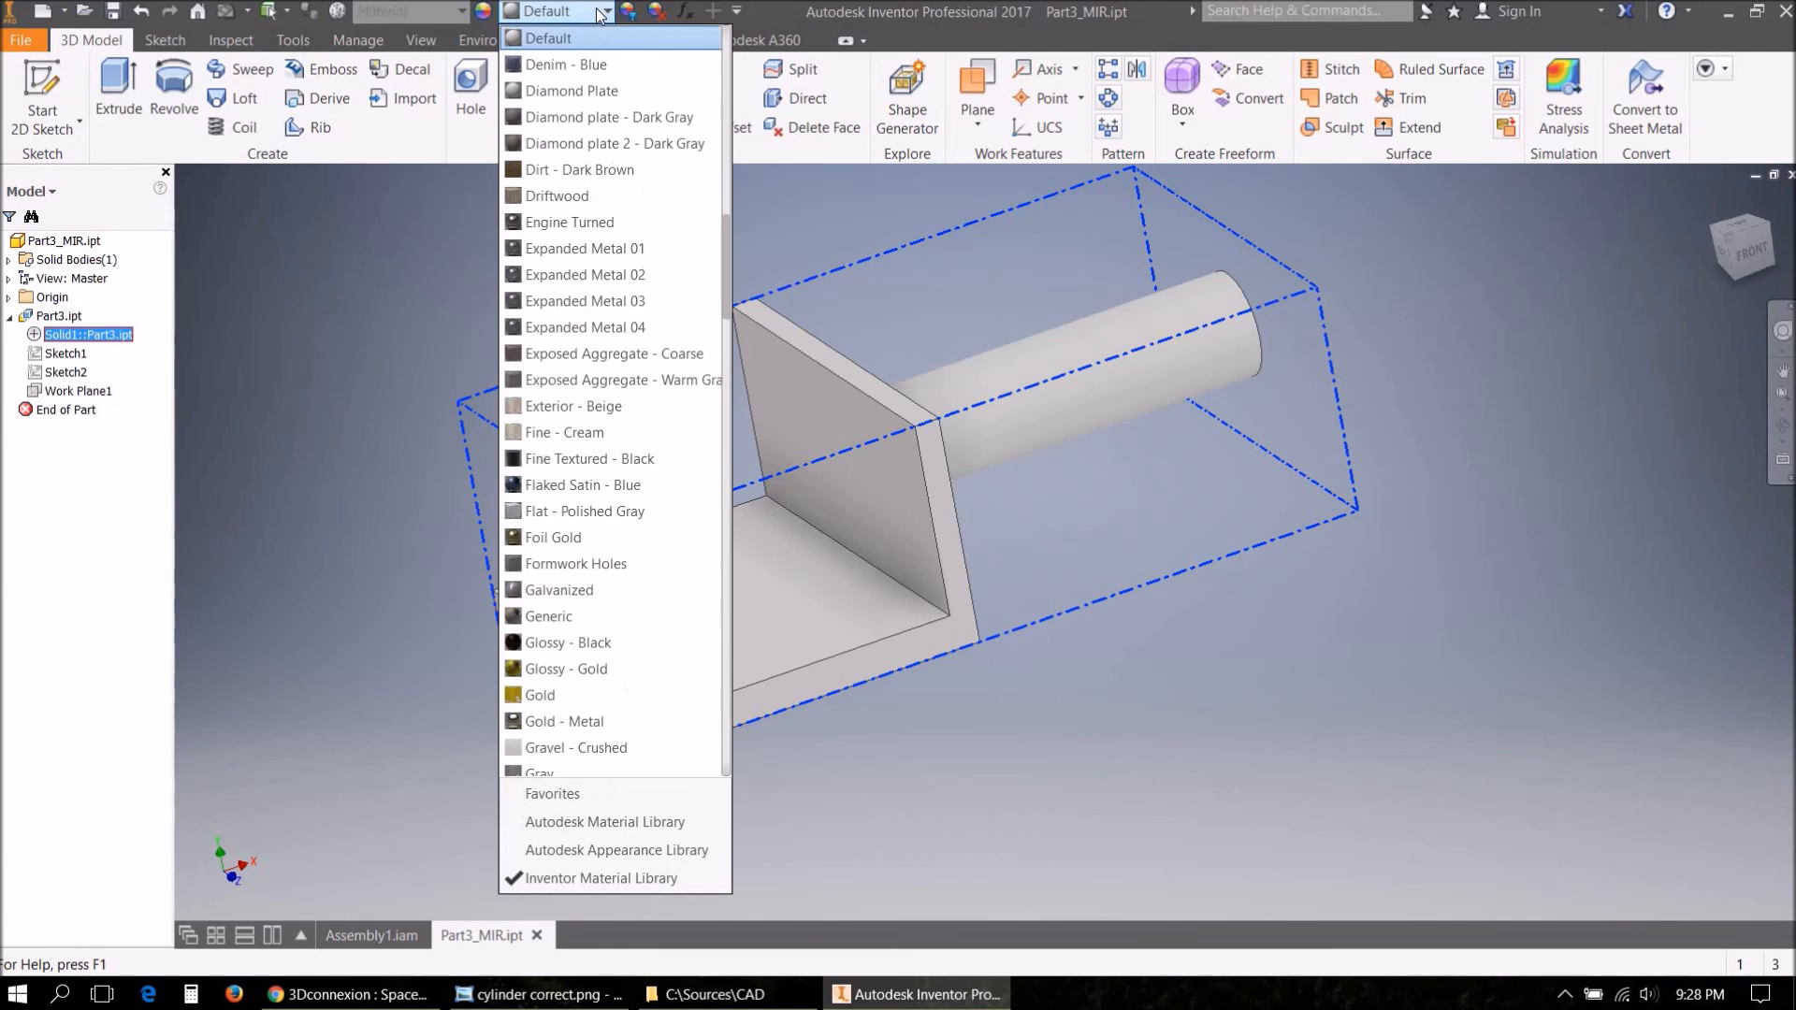
{"action": "left_click", "coordinate": [569, 695]}
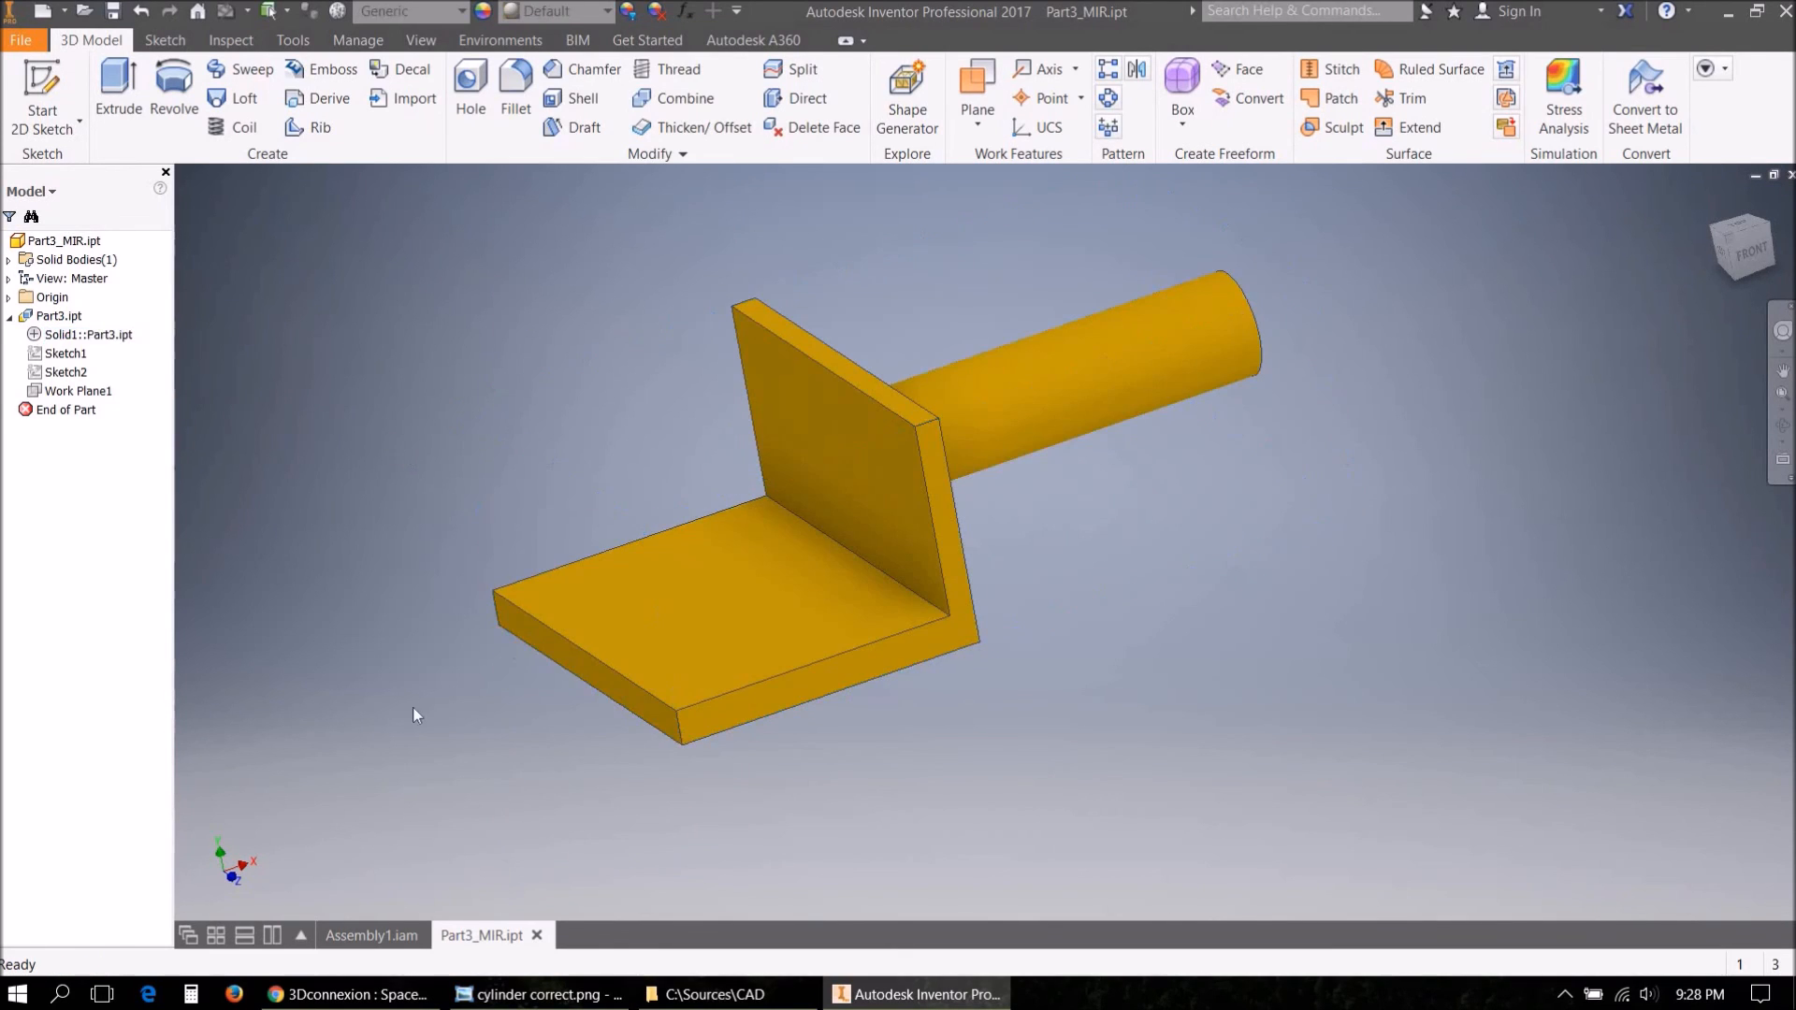
Return to Assembly1.iam and save it together with Part3_MIR.ipt.
{"action": "left_click", "coordinate": [372, 936]}
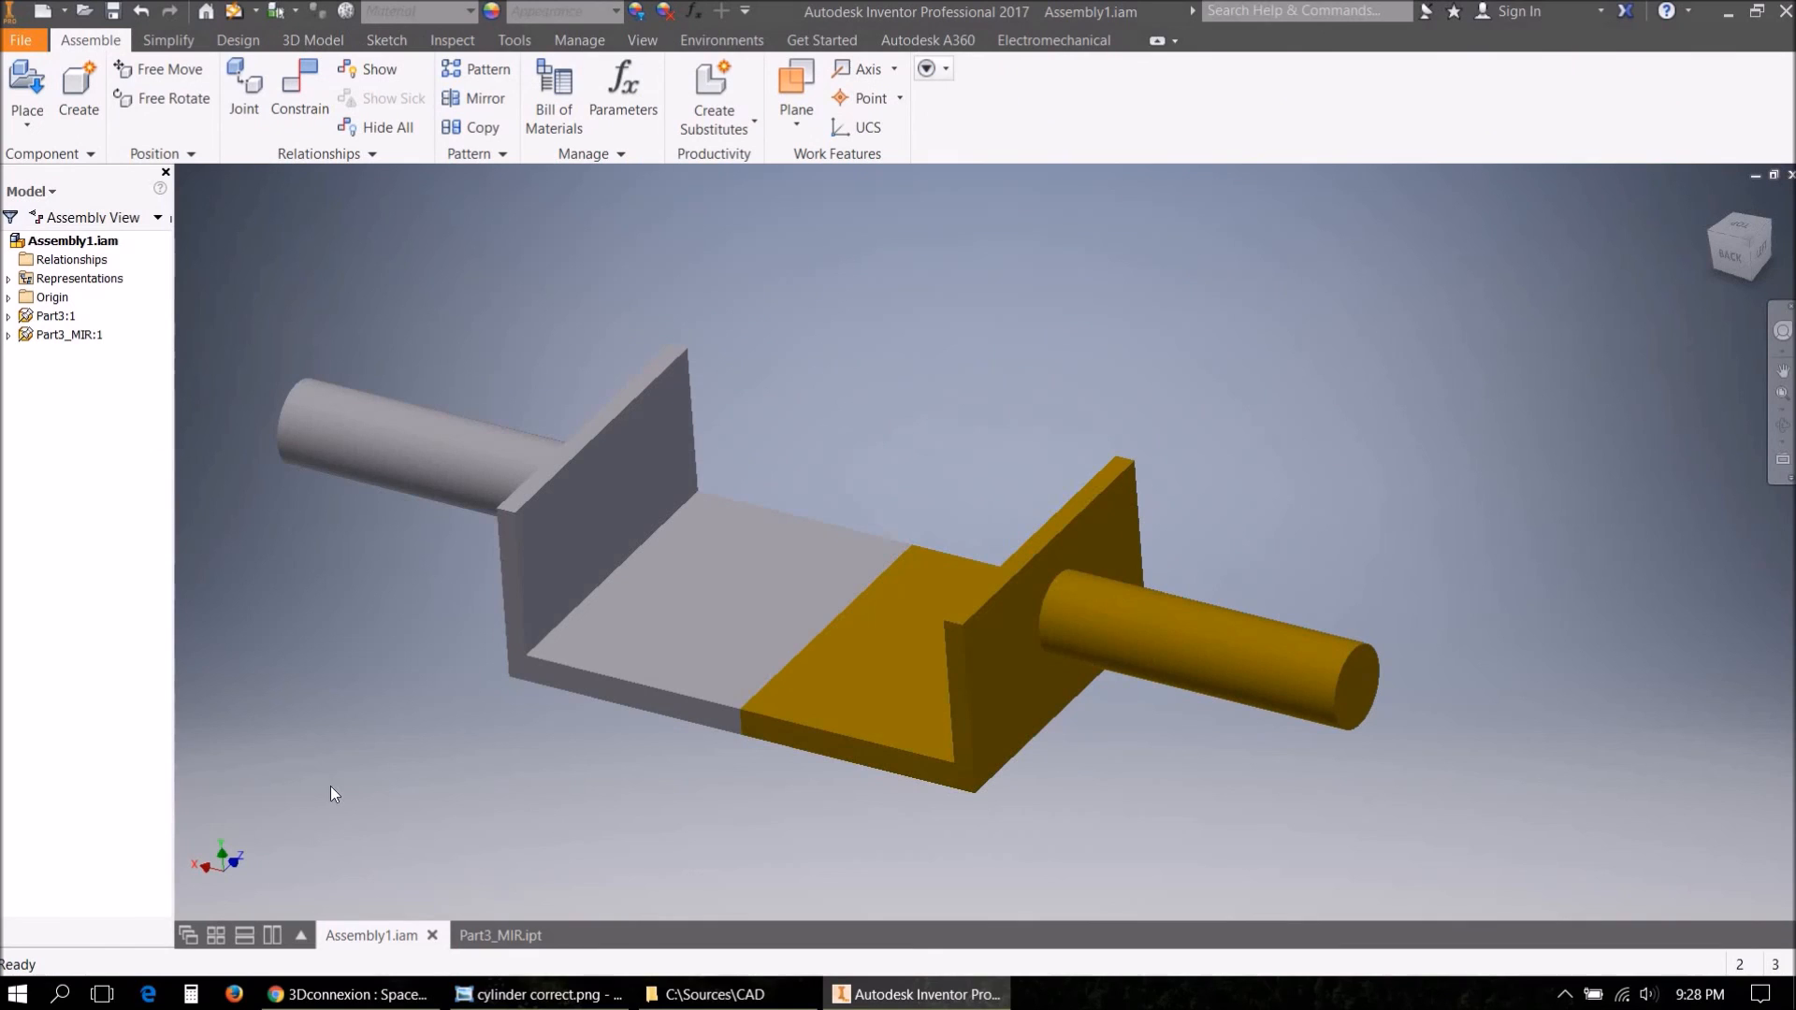
{"action": "key", "text": "ctrl+s"}
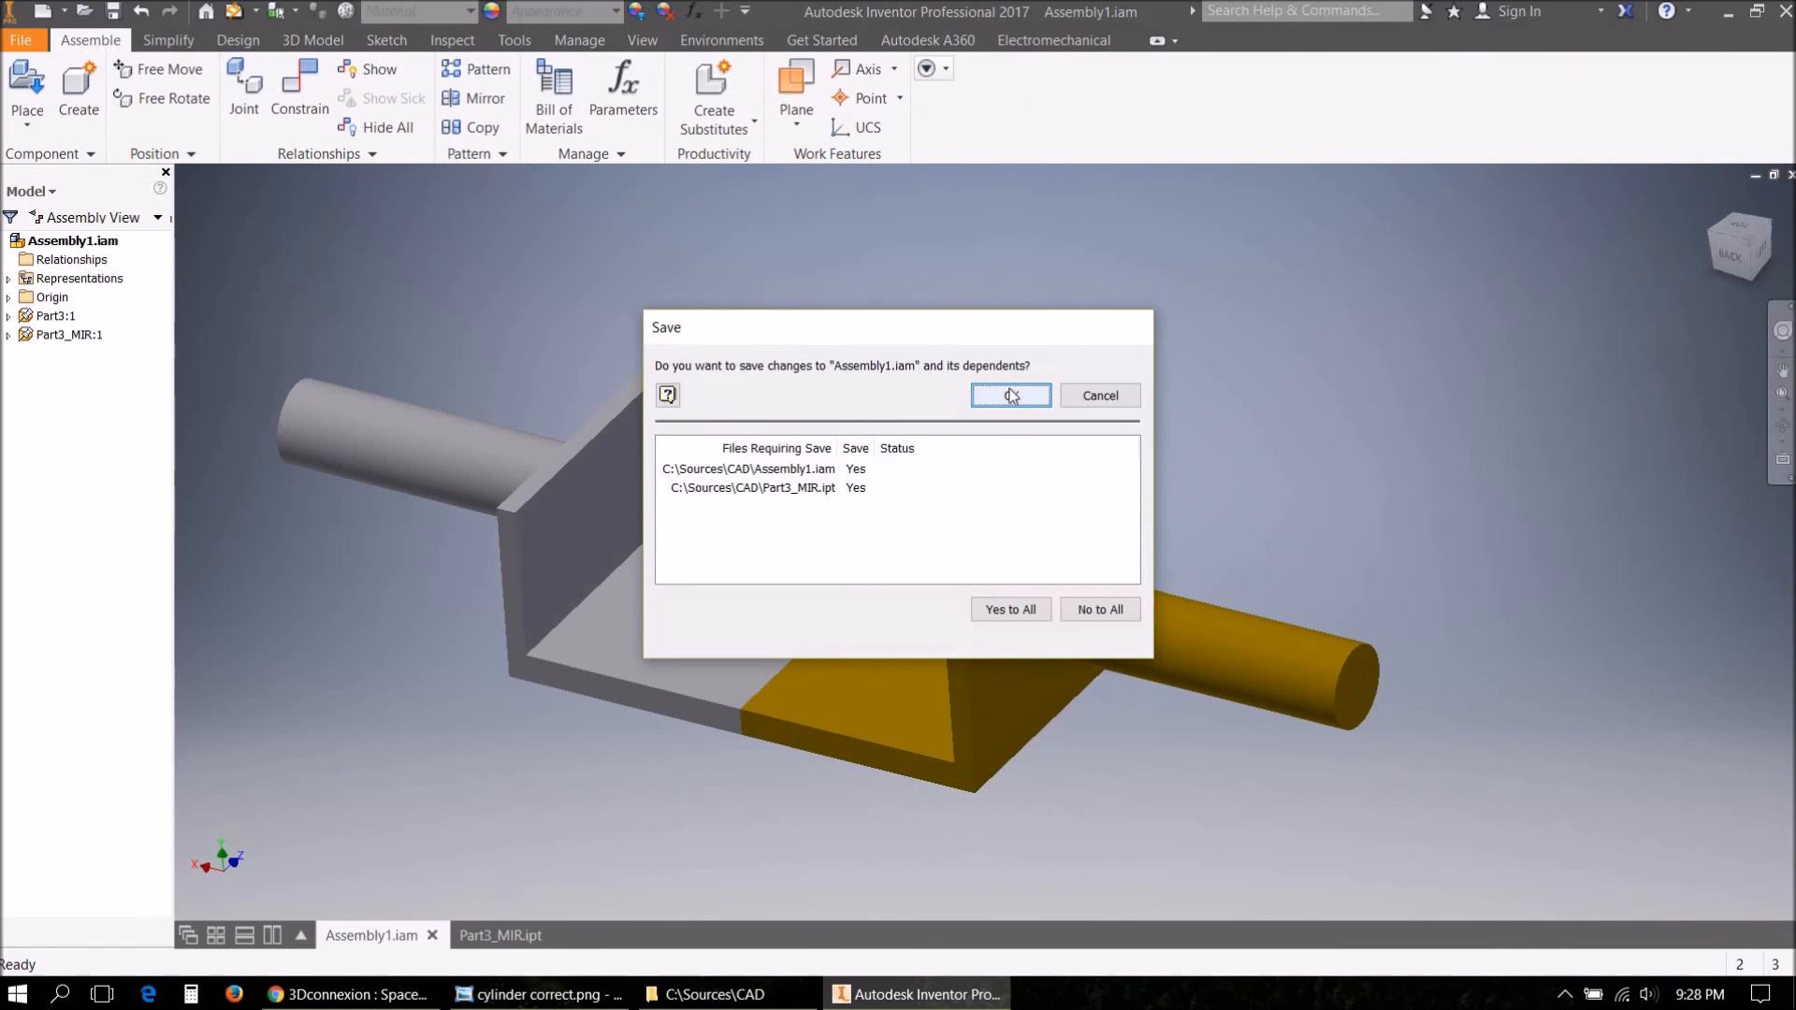
{"action": "left_click", "coordinate": [1015, 391]}
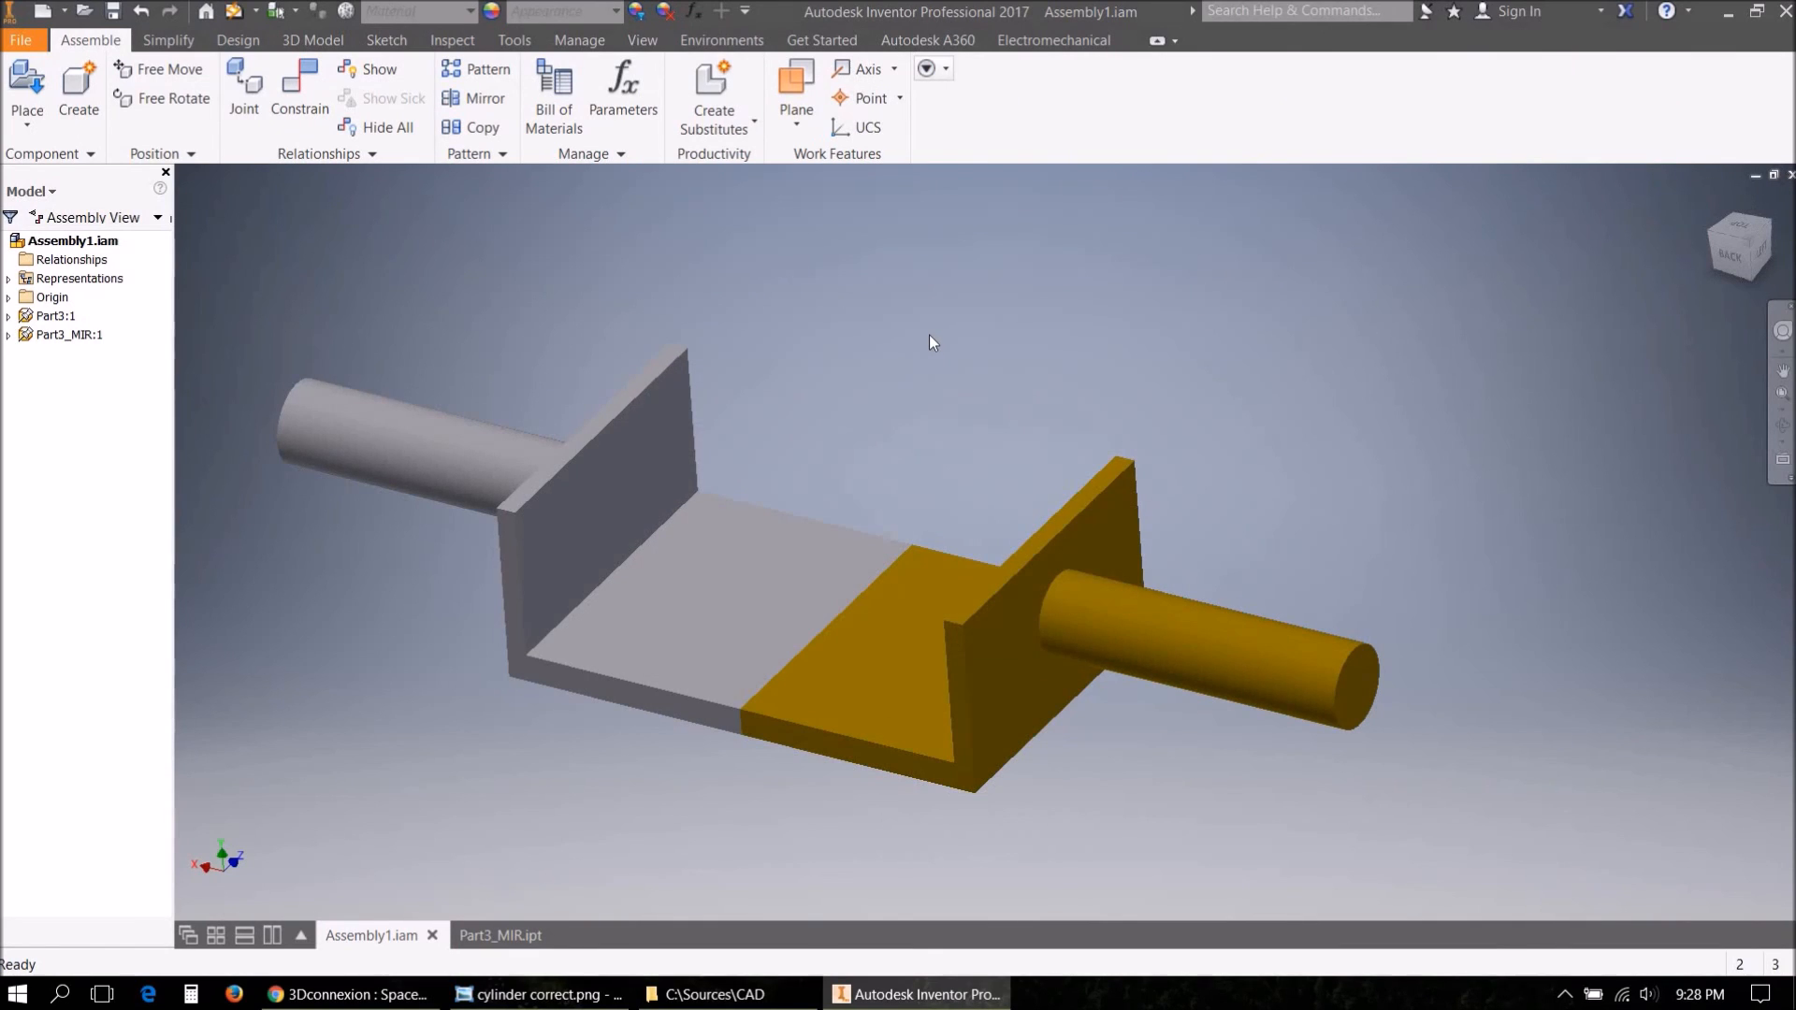
Open the original bracket, Part3, from the assembly in its own window.
{"action": "left_click", "coordinate": [603, 487]}
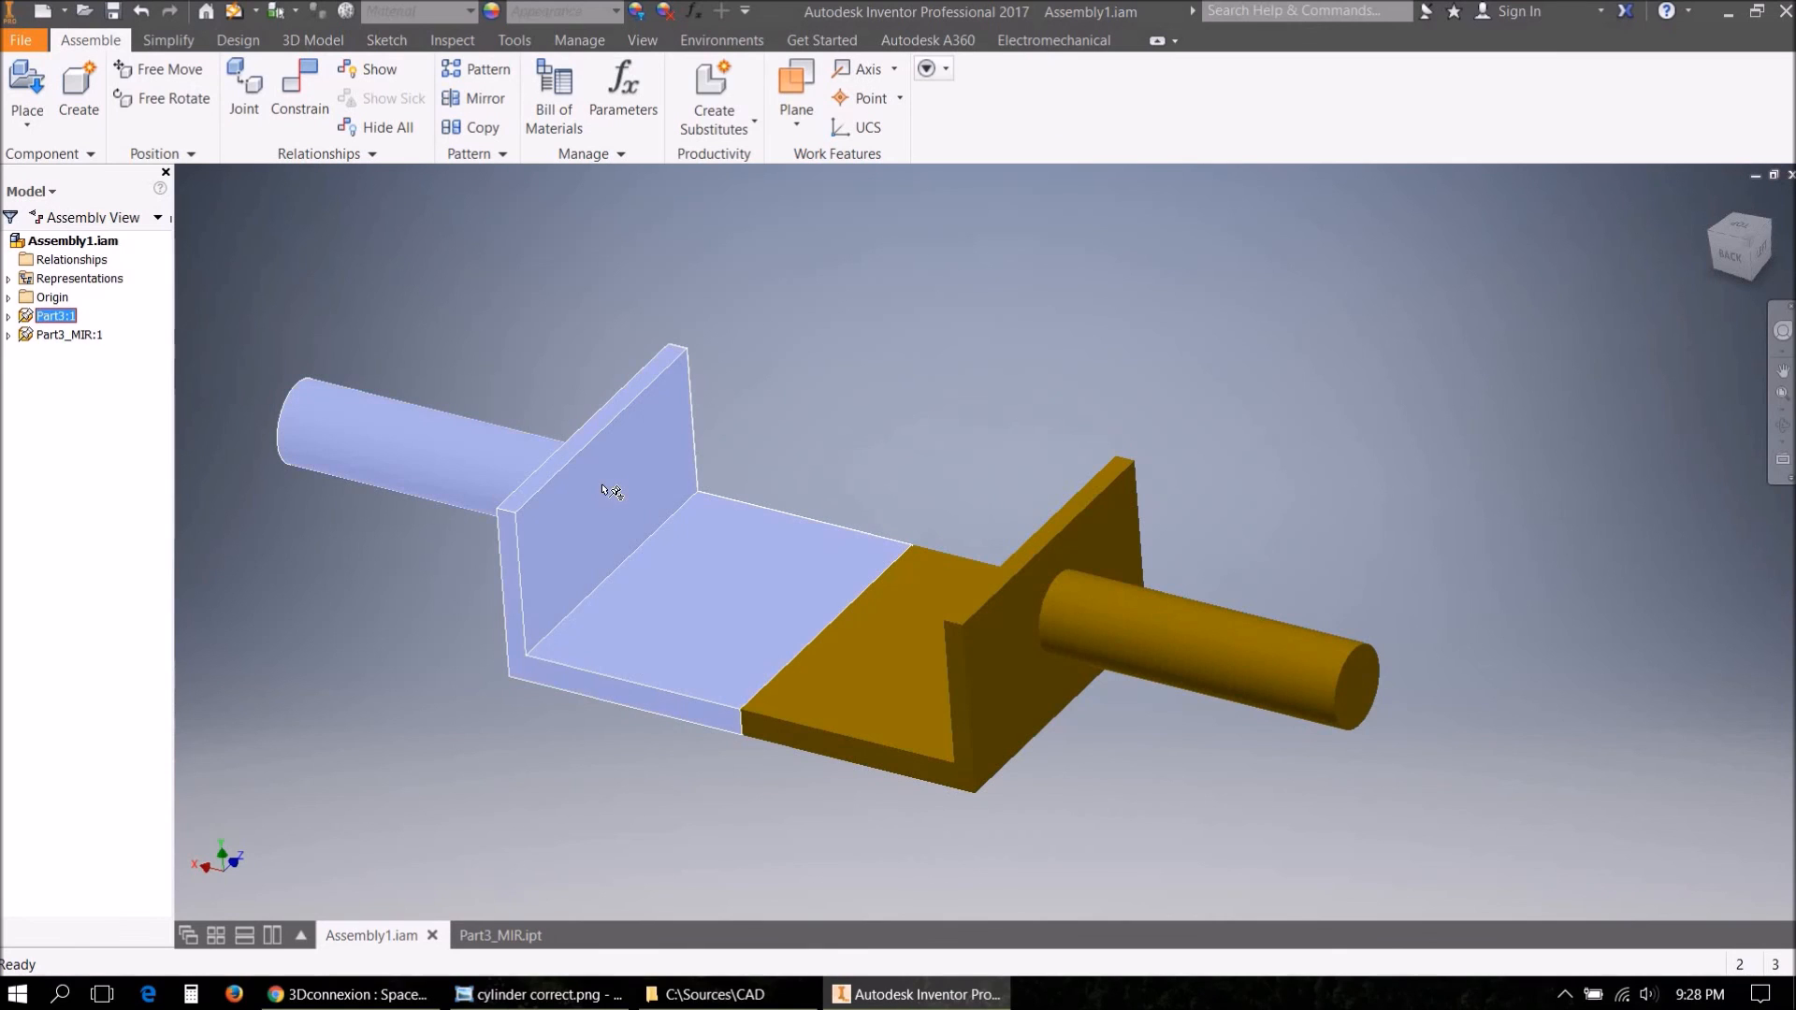
{"action": "right_click", "coordinate": [604, 488]}
{"action": "left_click", "coordinate": [614, 296]}
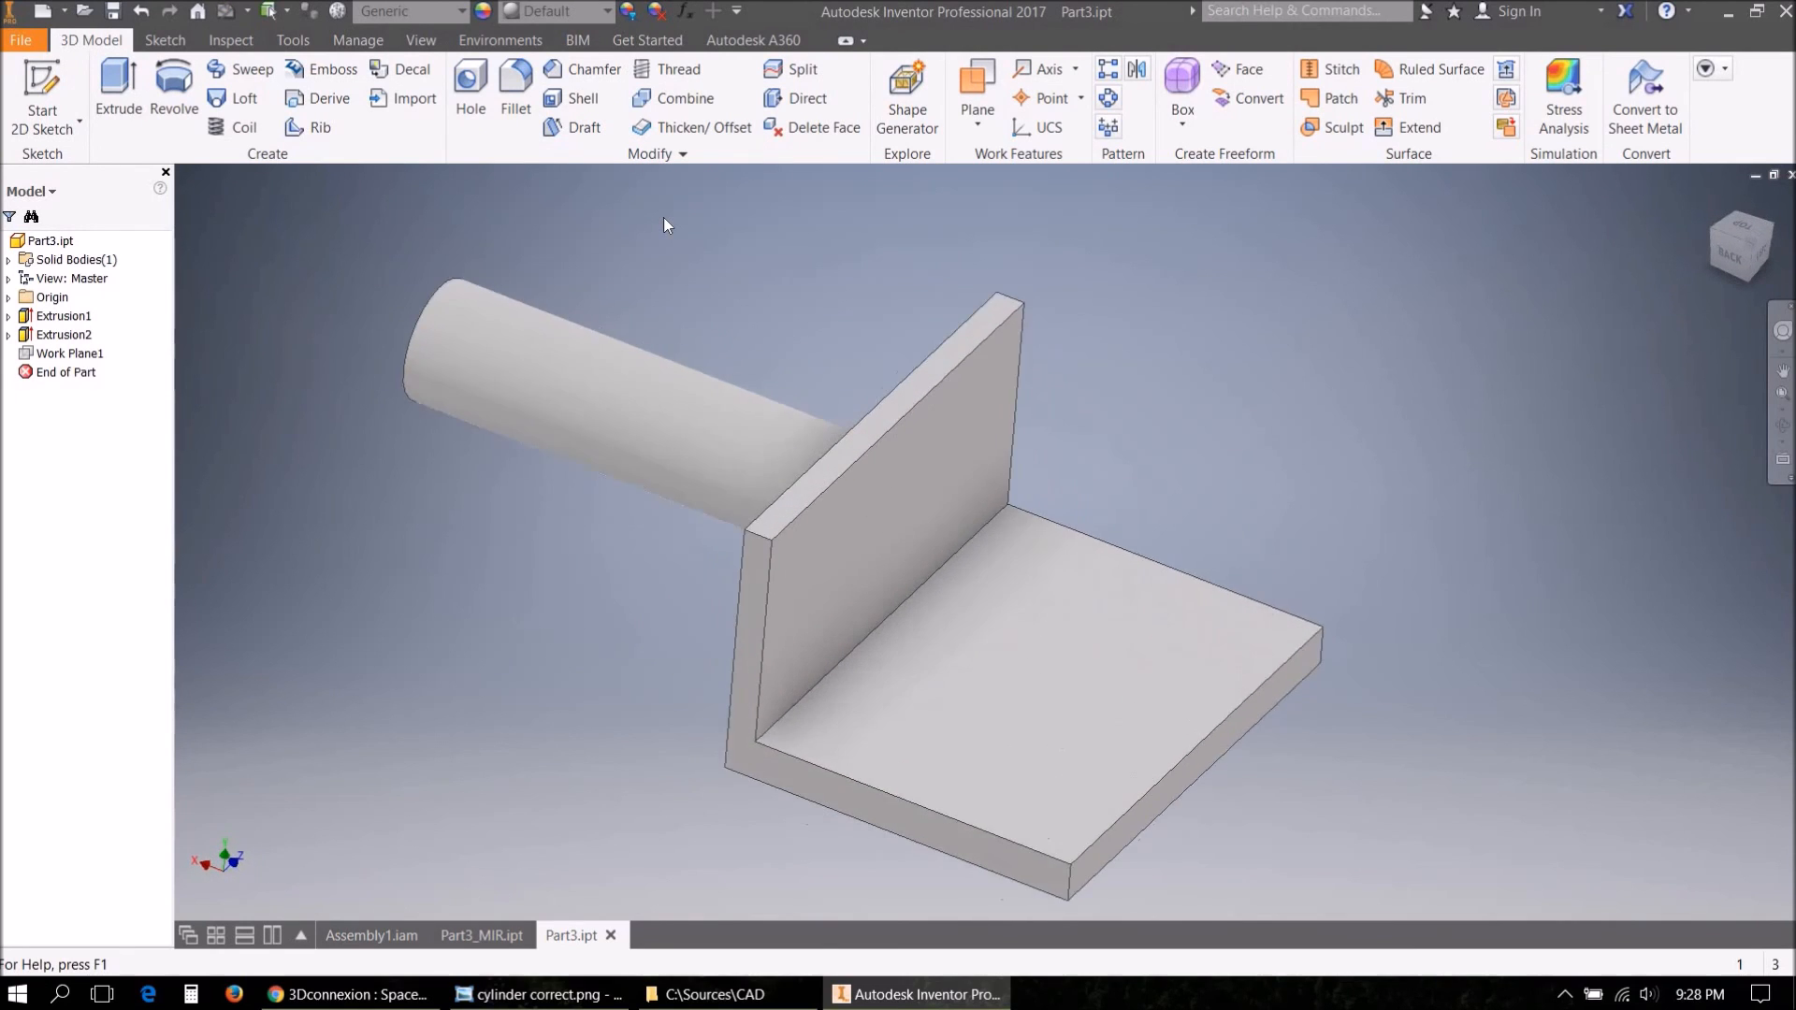
Sketch a circle on the upper face of the bracket's base plate, near the upright wall, and finish the sketch.
{"action": "right_click", "coordinate": [932, 701]}
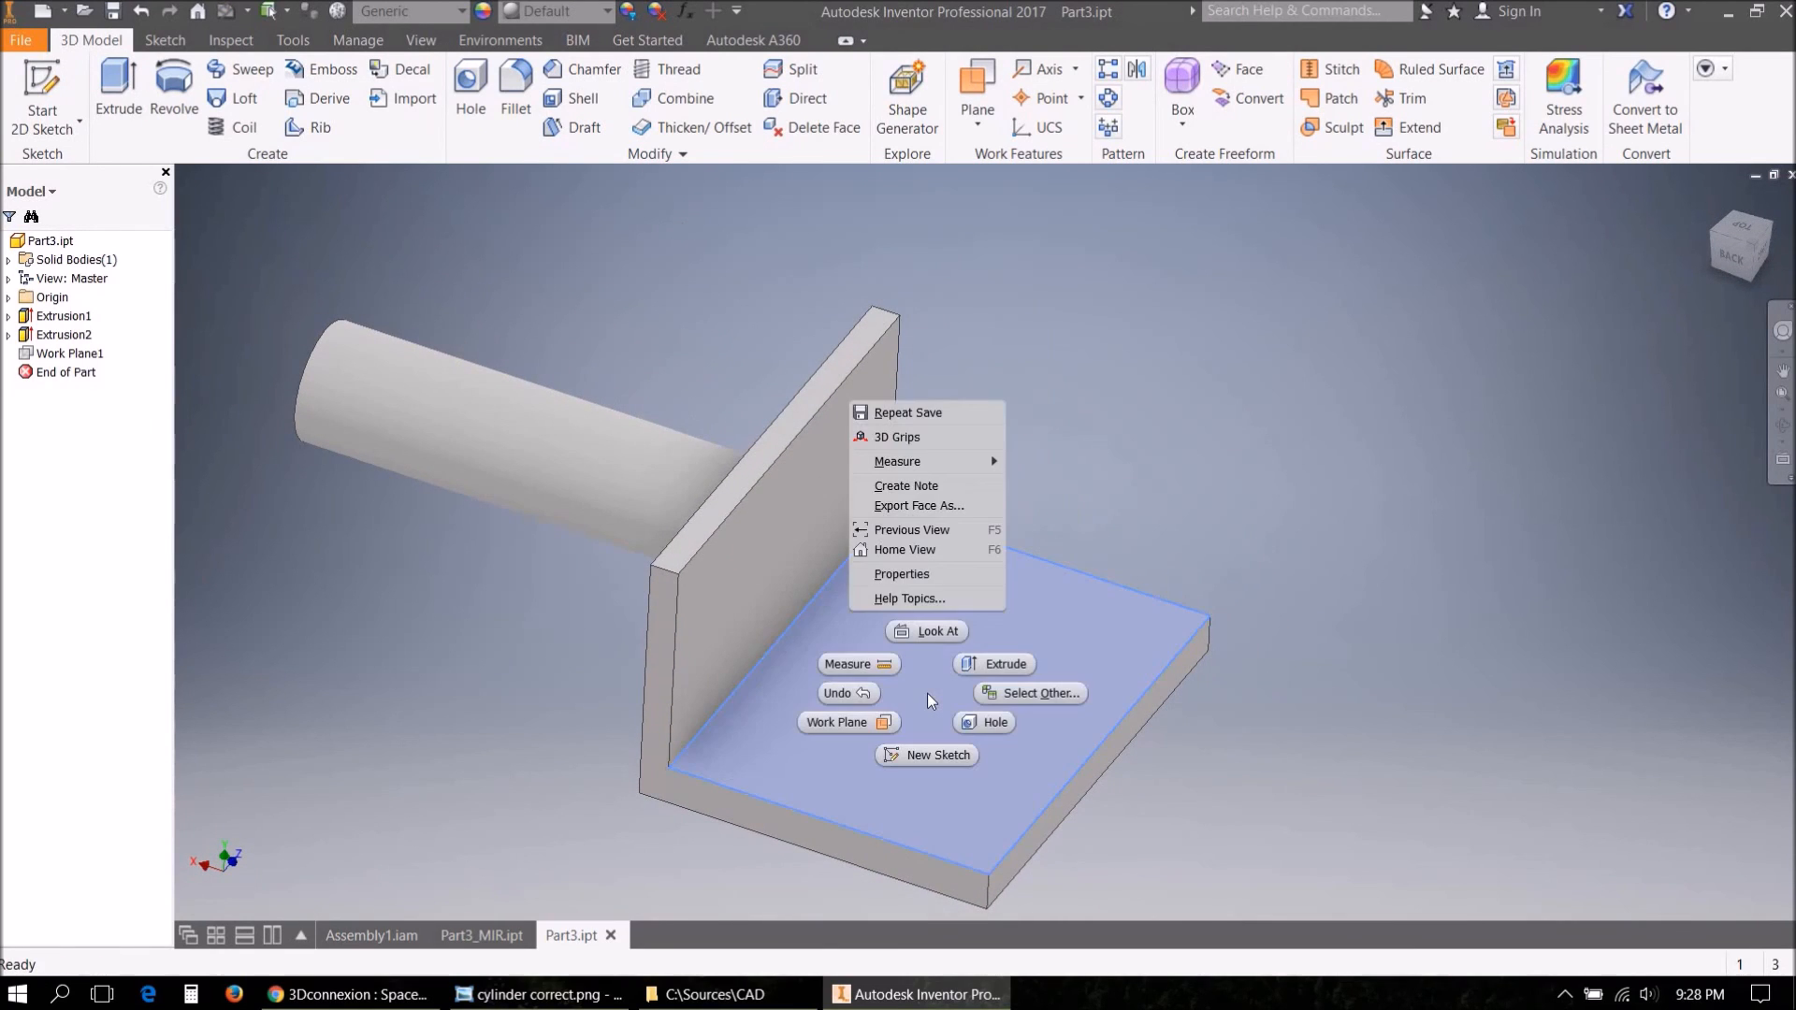
{"action": "left_click", "coordinate": [939, 755]}
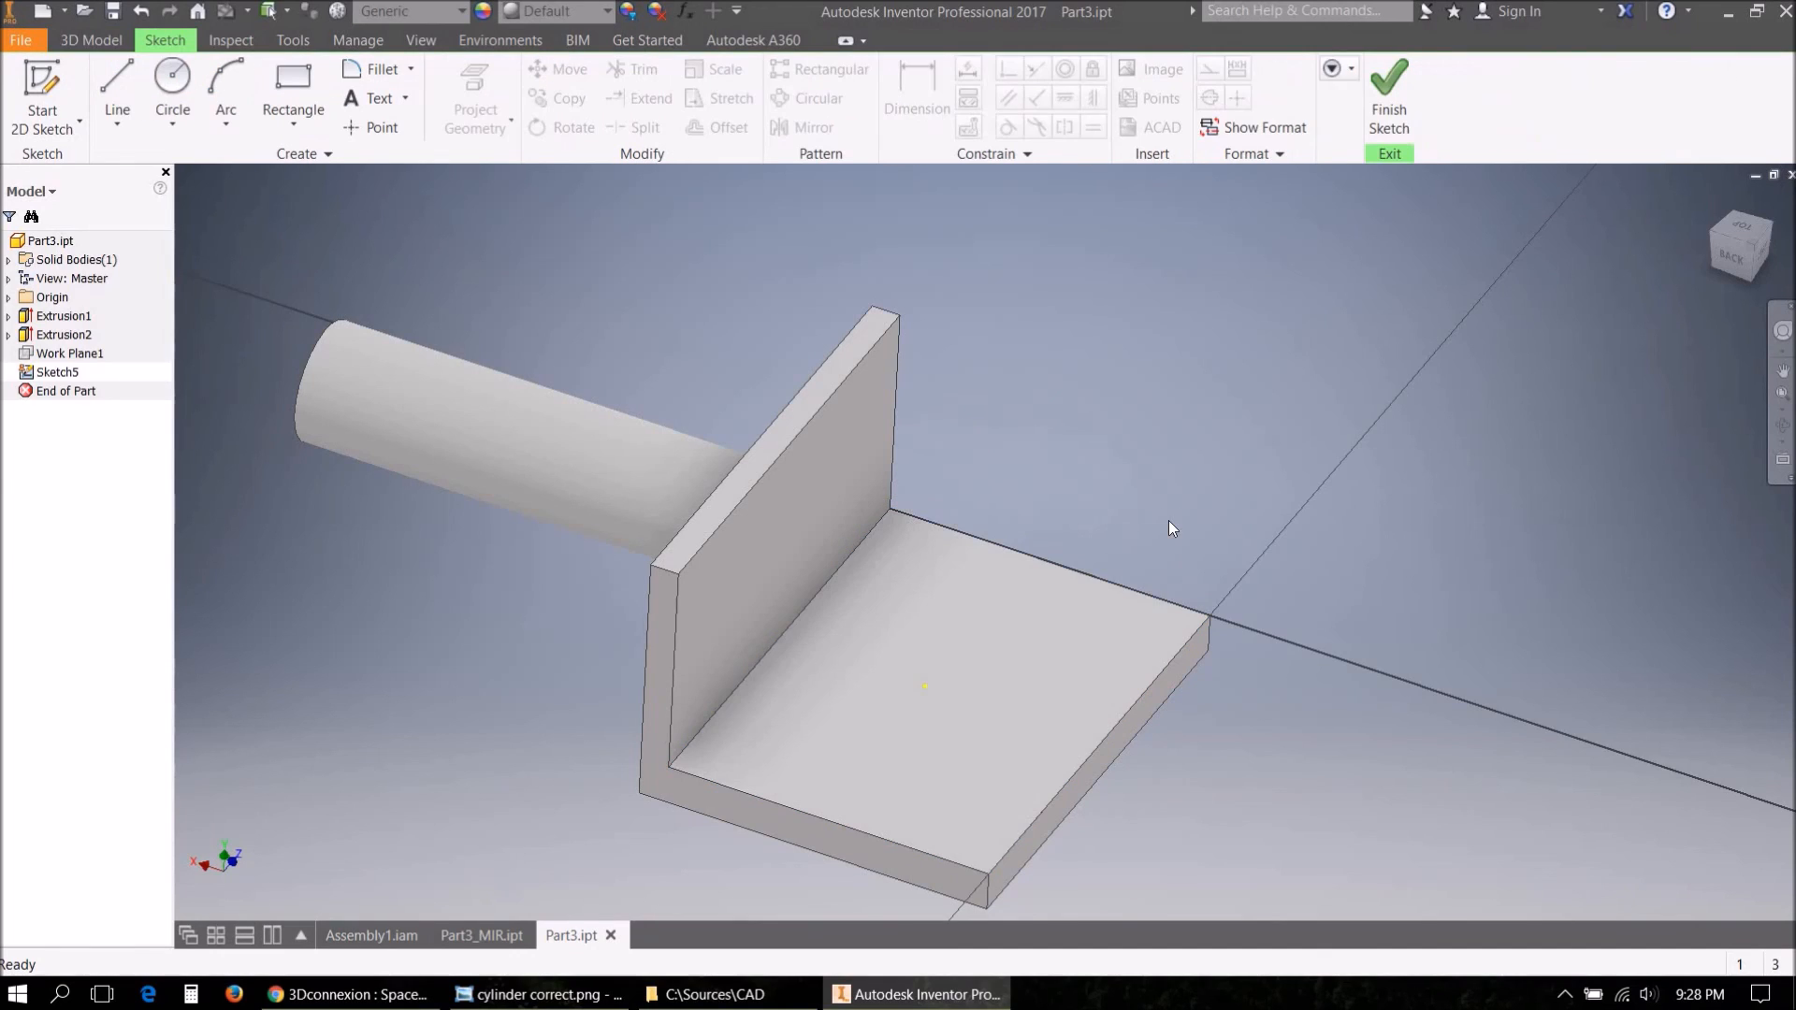
{"action": "left_click", "coordinate": [172, 82]}
{"action": "left_click", "coordinate": [924, 623]}
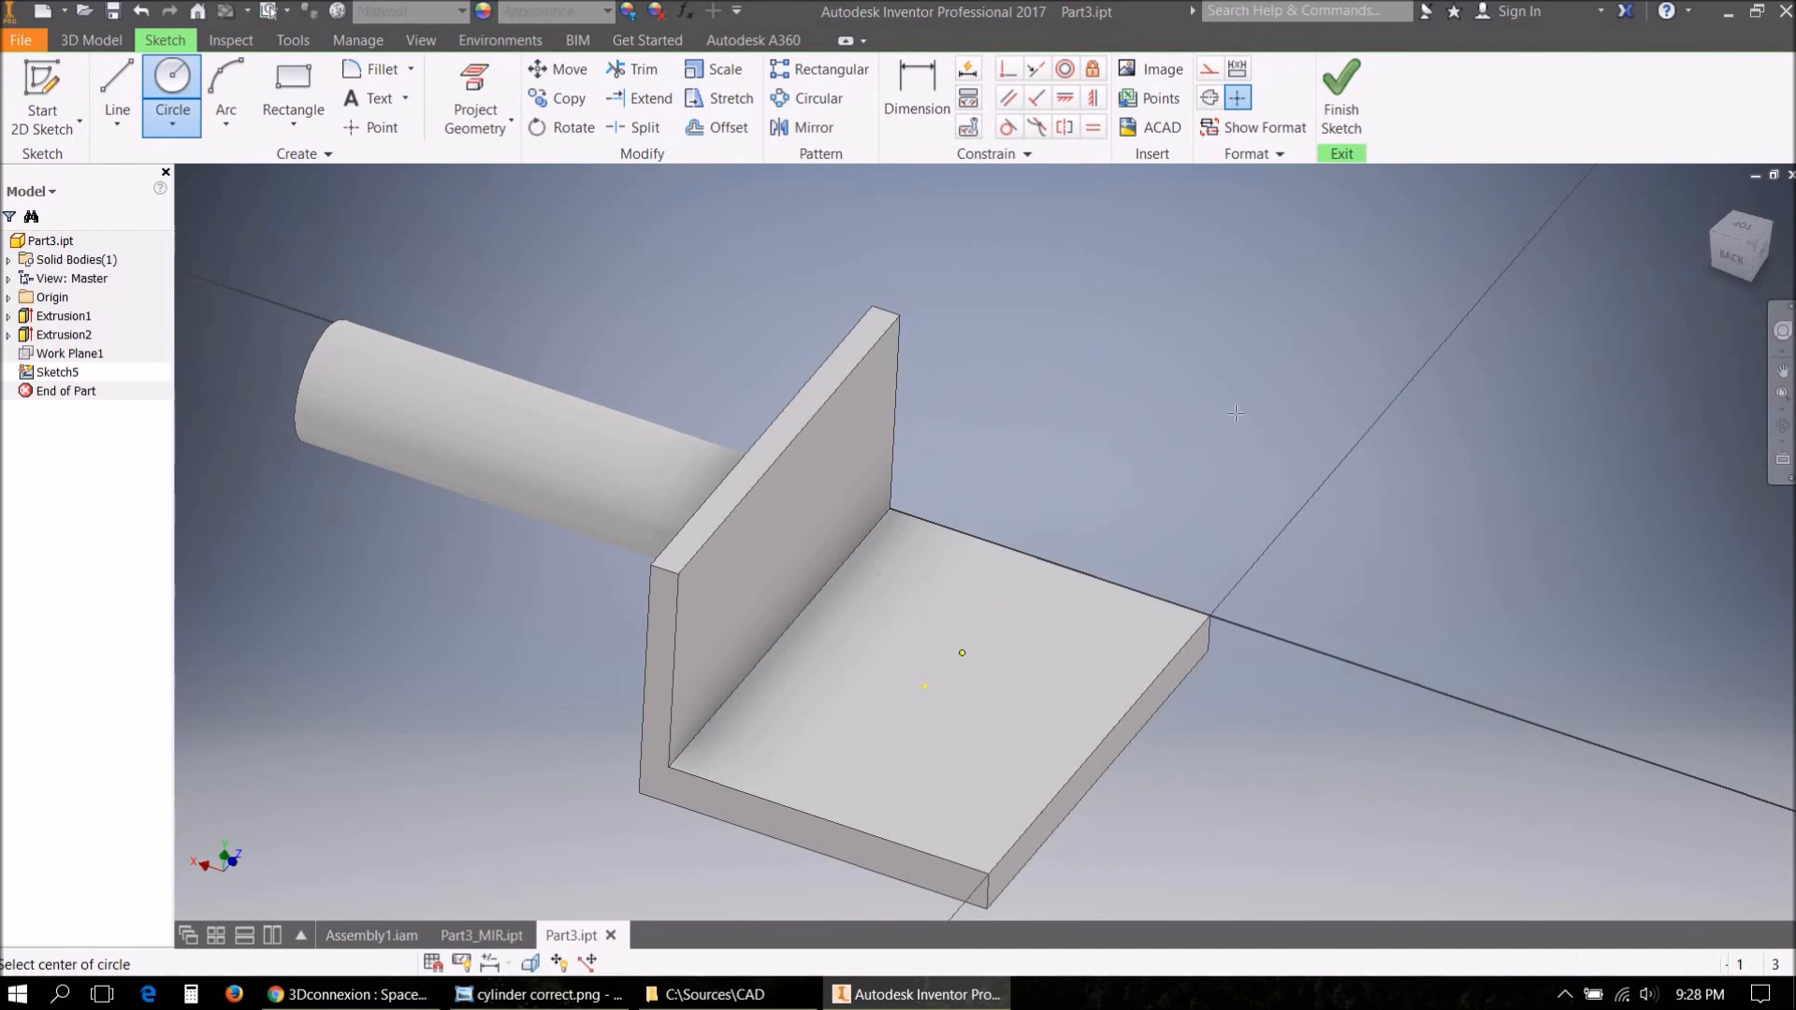
{"action": "left_click", "coordinate": [984, 618]}
{"action": "left_click", "coordinate": [1341, 78]}
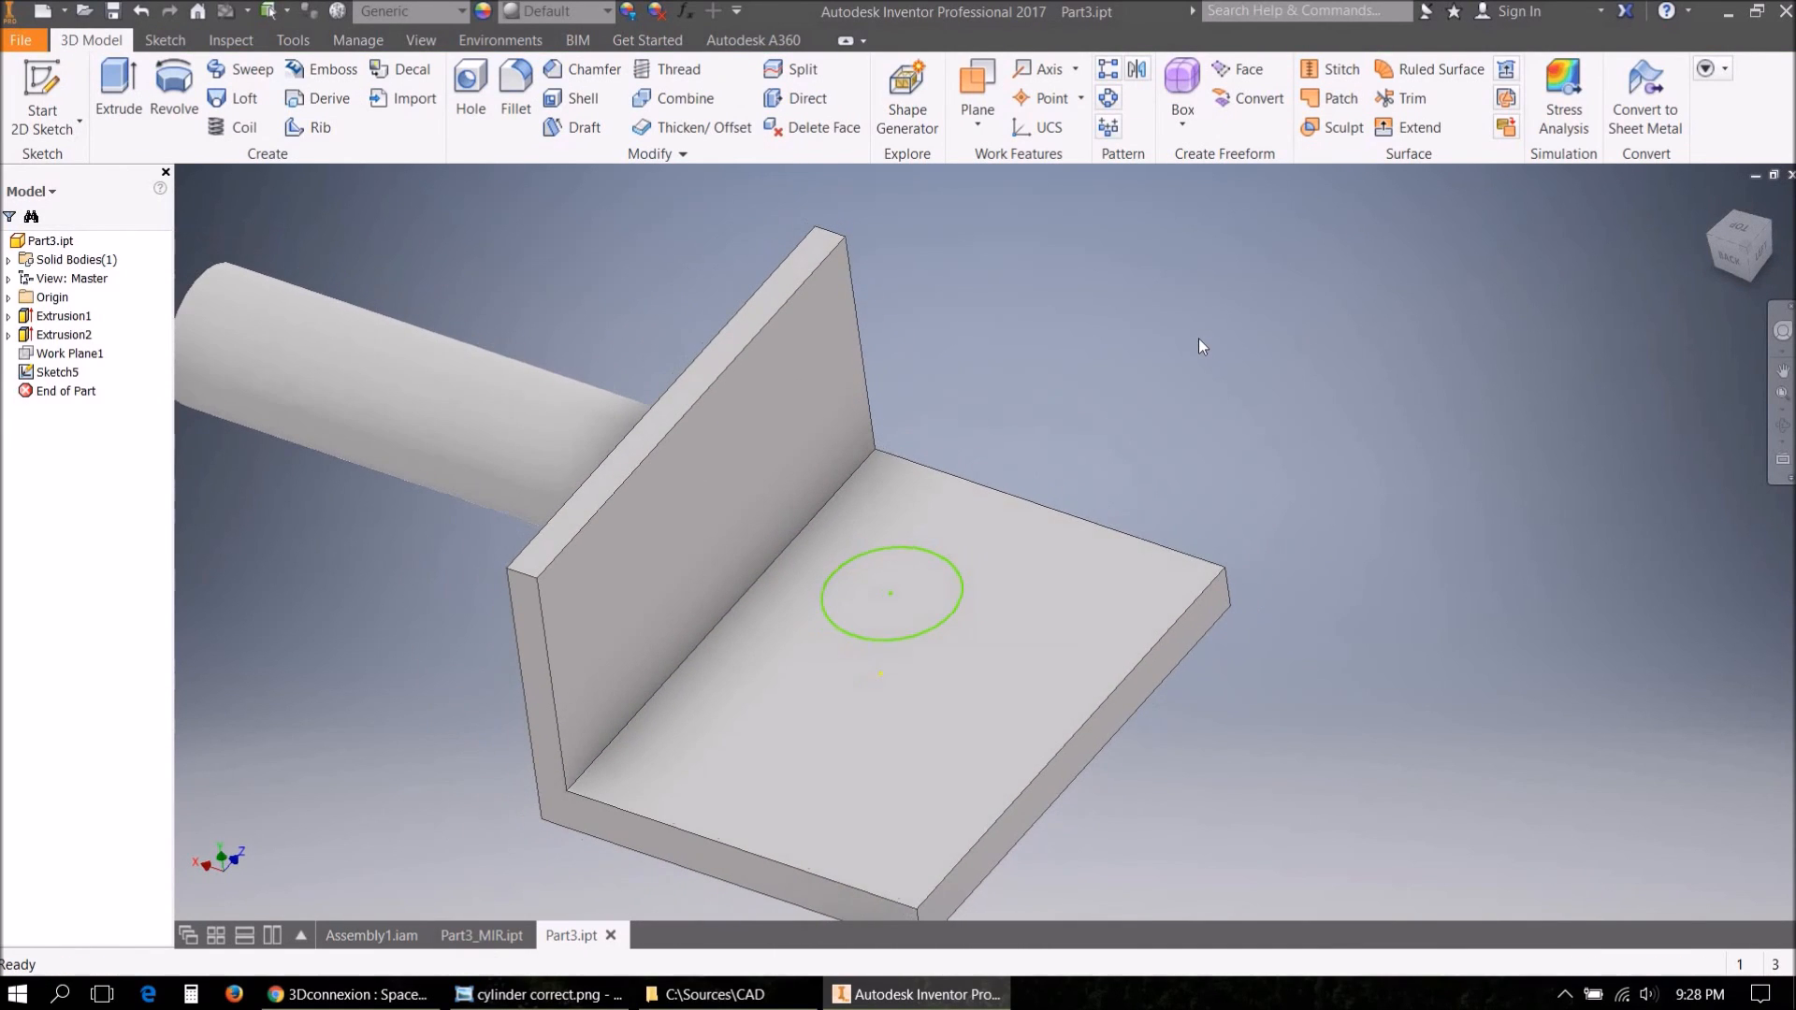
Extrude the circle as a cut about 38 mm deep, passing down through the base plate.
{"action": "left_click", "coordinate": [119, 93]}
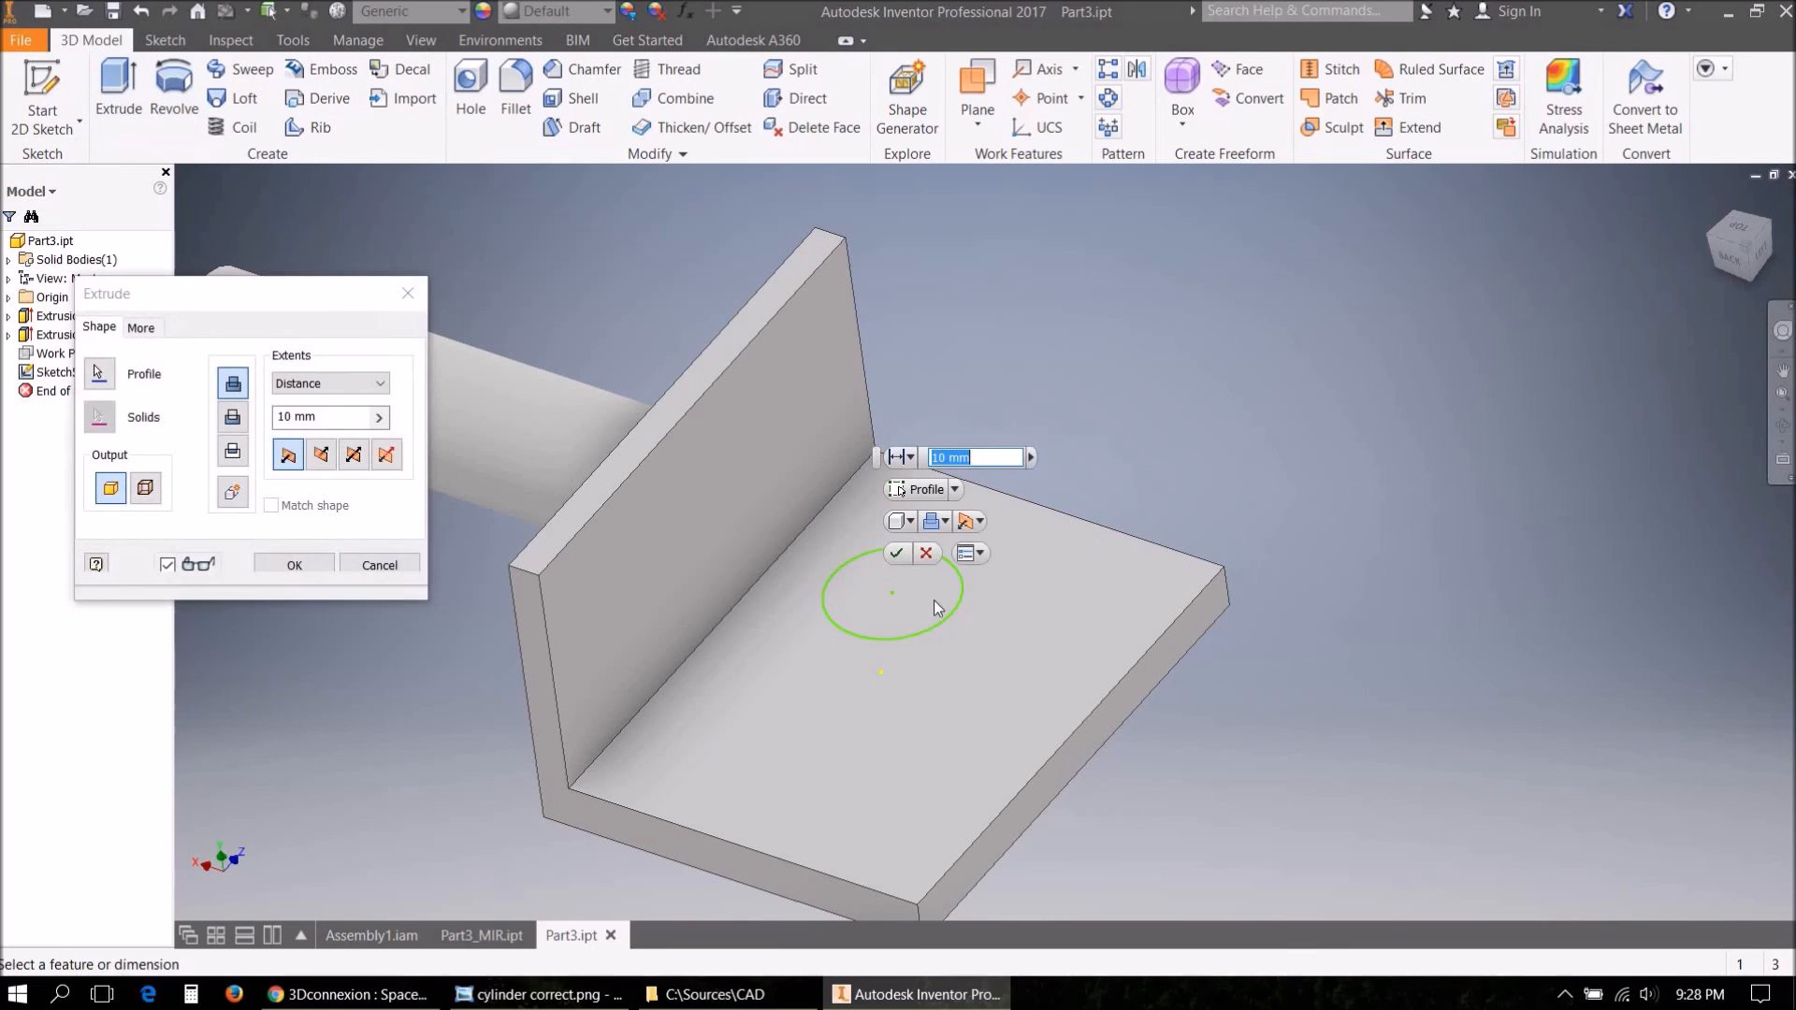
{"action": "left_click", "coordinate": [353, 454]}
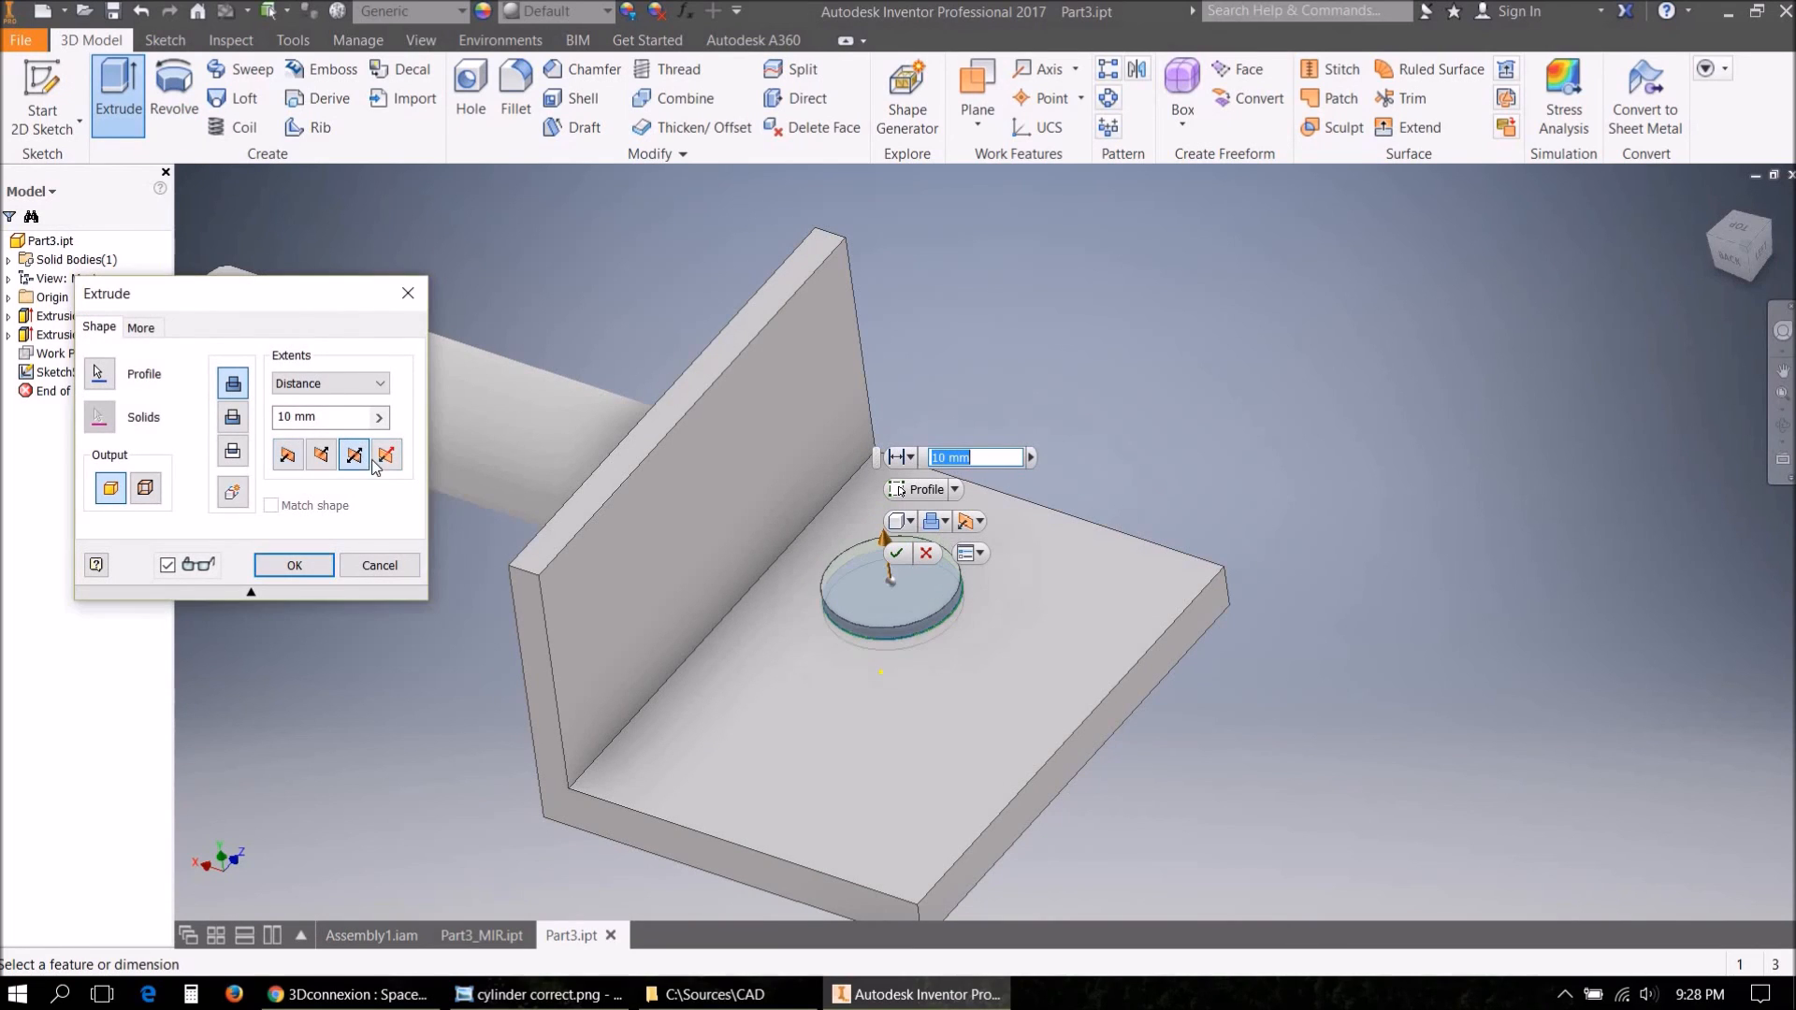
{"action": "left_click", "coordinate": [321, 455]}
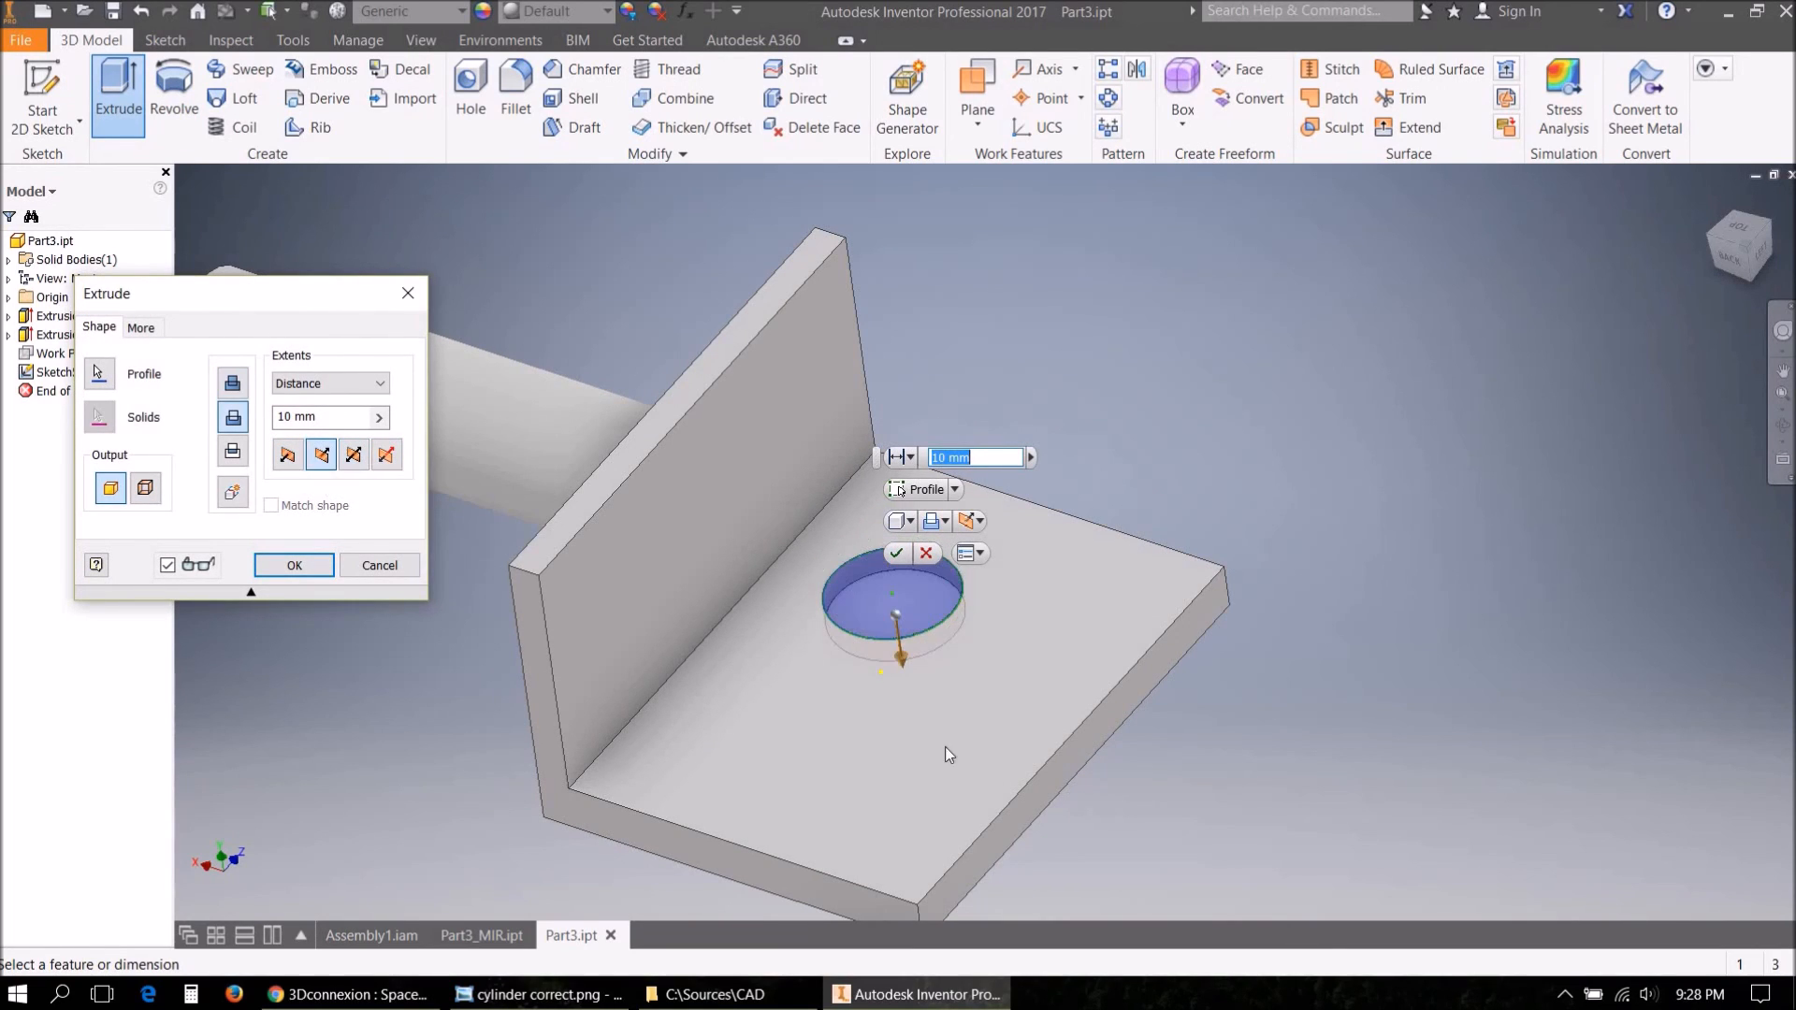
{"action": "left_click_drag", "start_coordinate": [900, 666], "coordinate": [912, 762]}
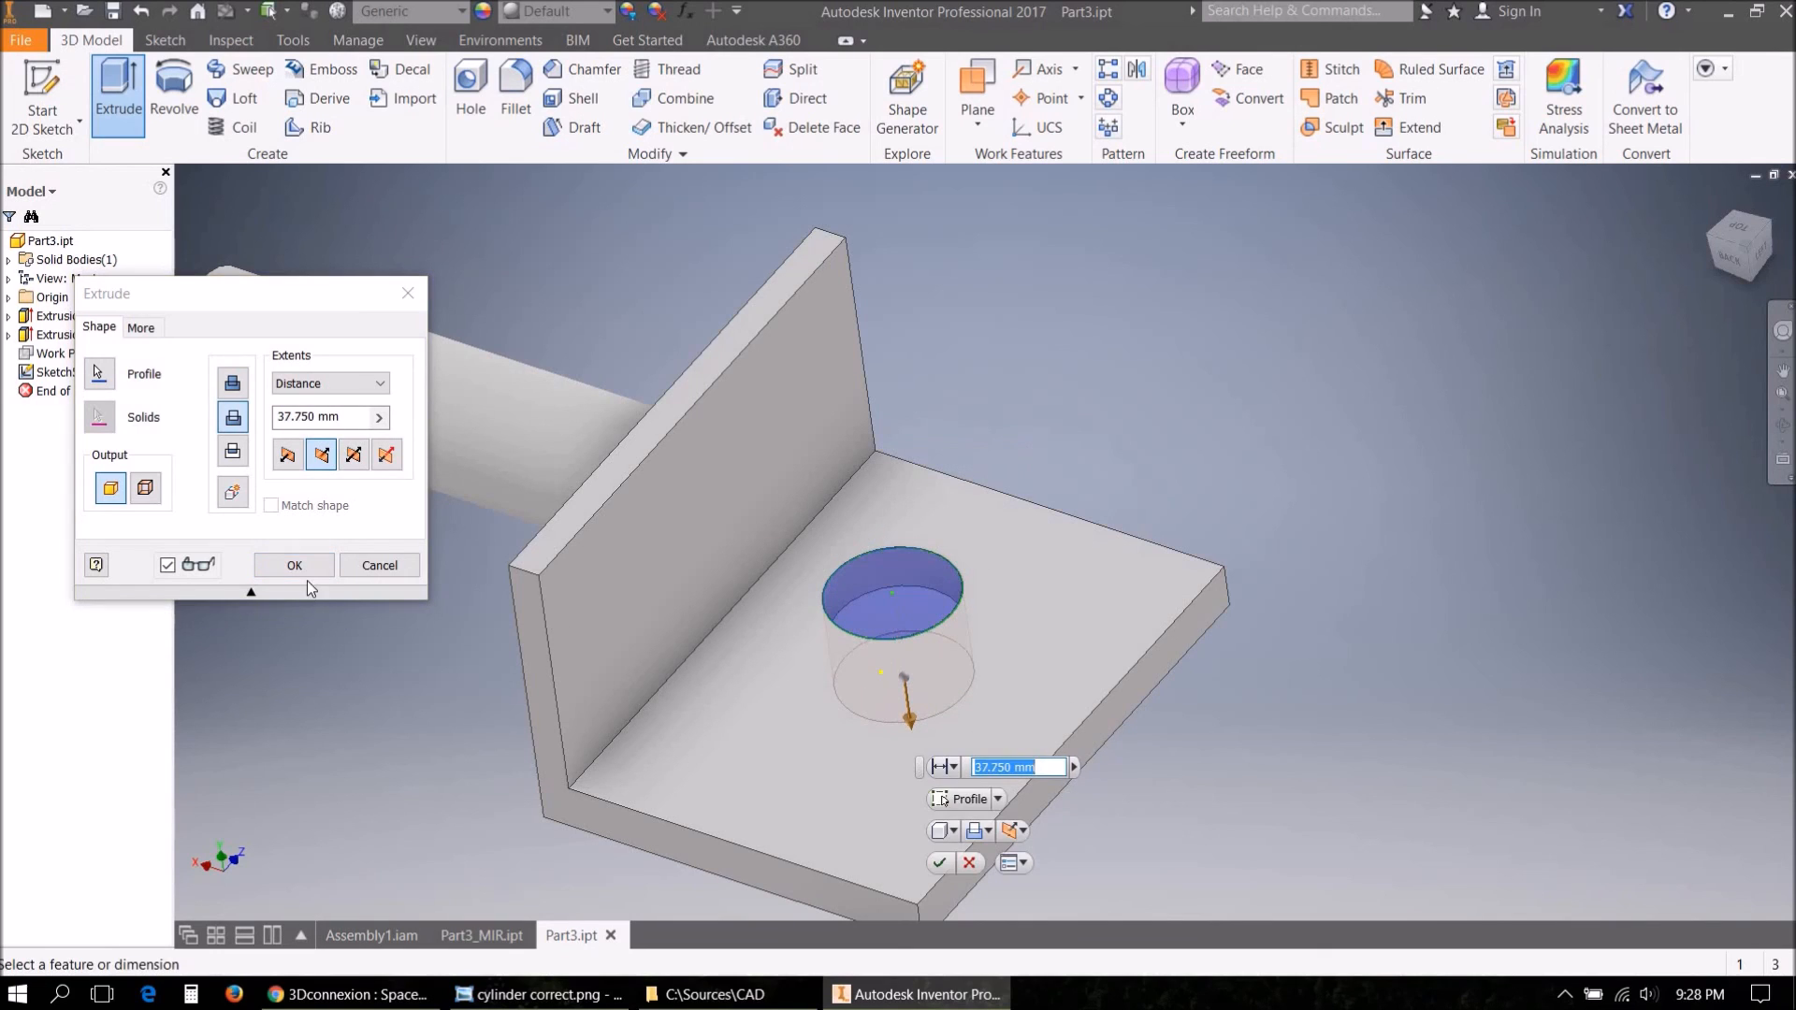
{"action": "left_click", "coordinate": [294, 565]}
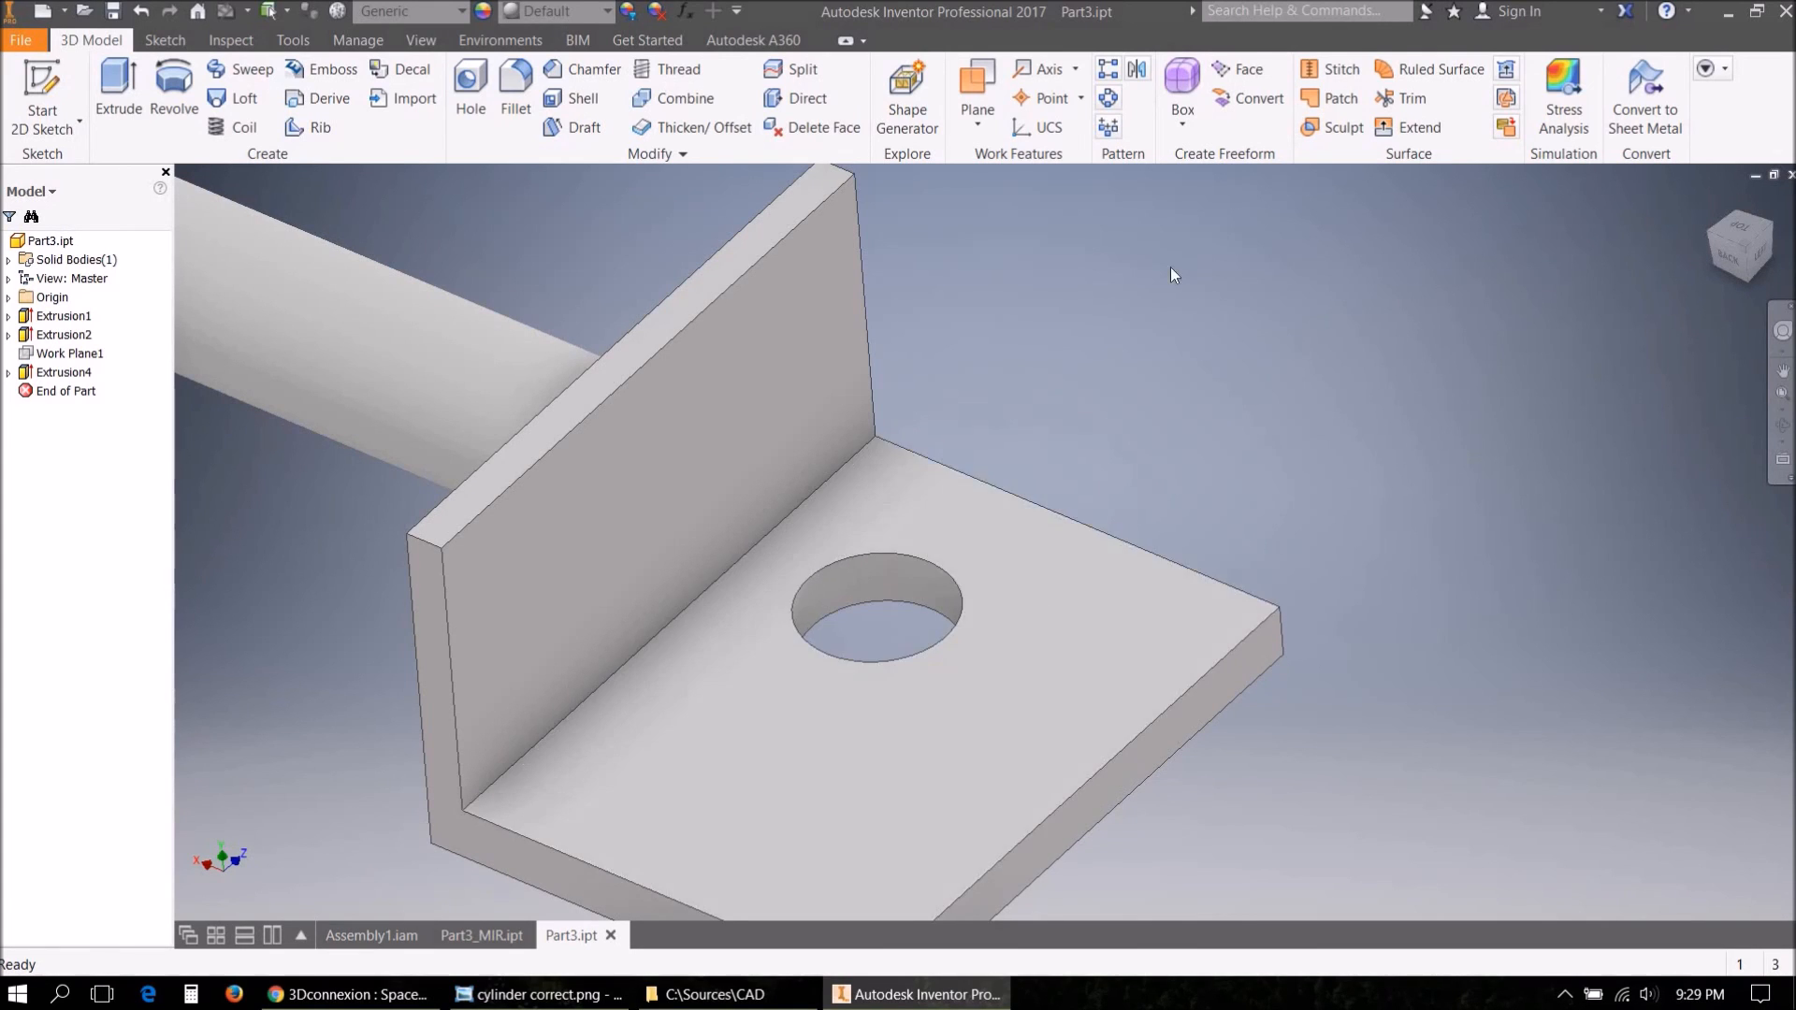
Fillet the upper edge of the hole in the base plate with a 3.5 mm radius.
{"action": "left_click", "coordinate": [515, 93]}
{"action": "left_click", "coordinate": [945, 613]}
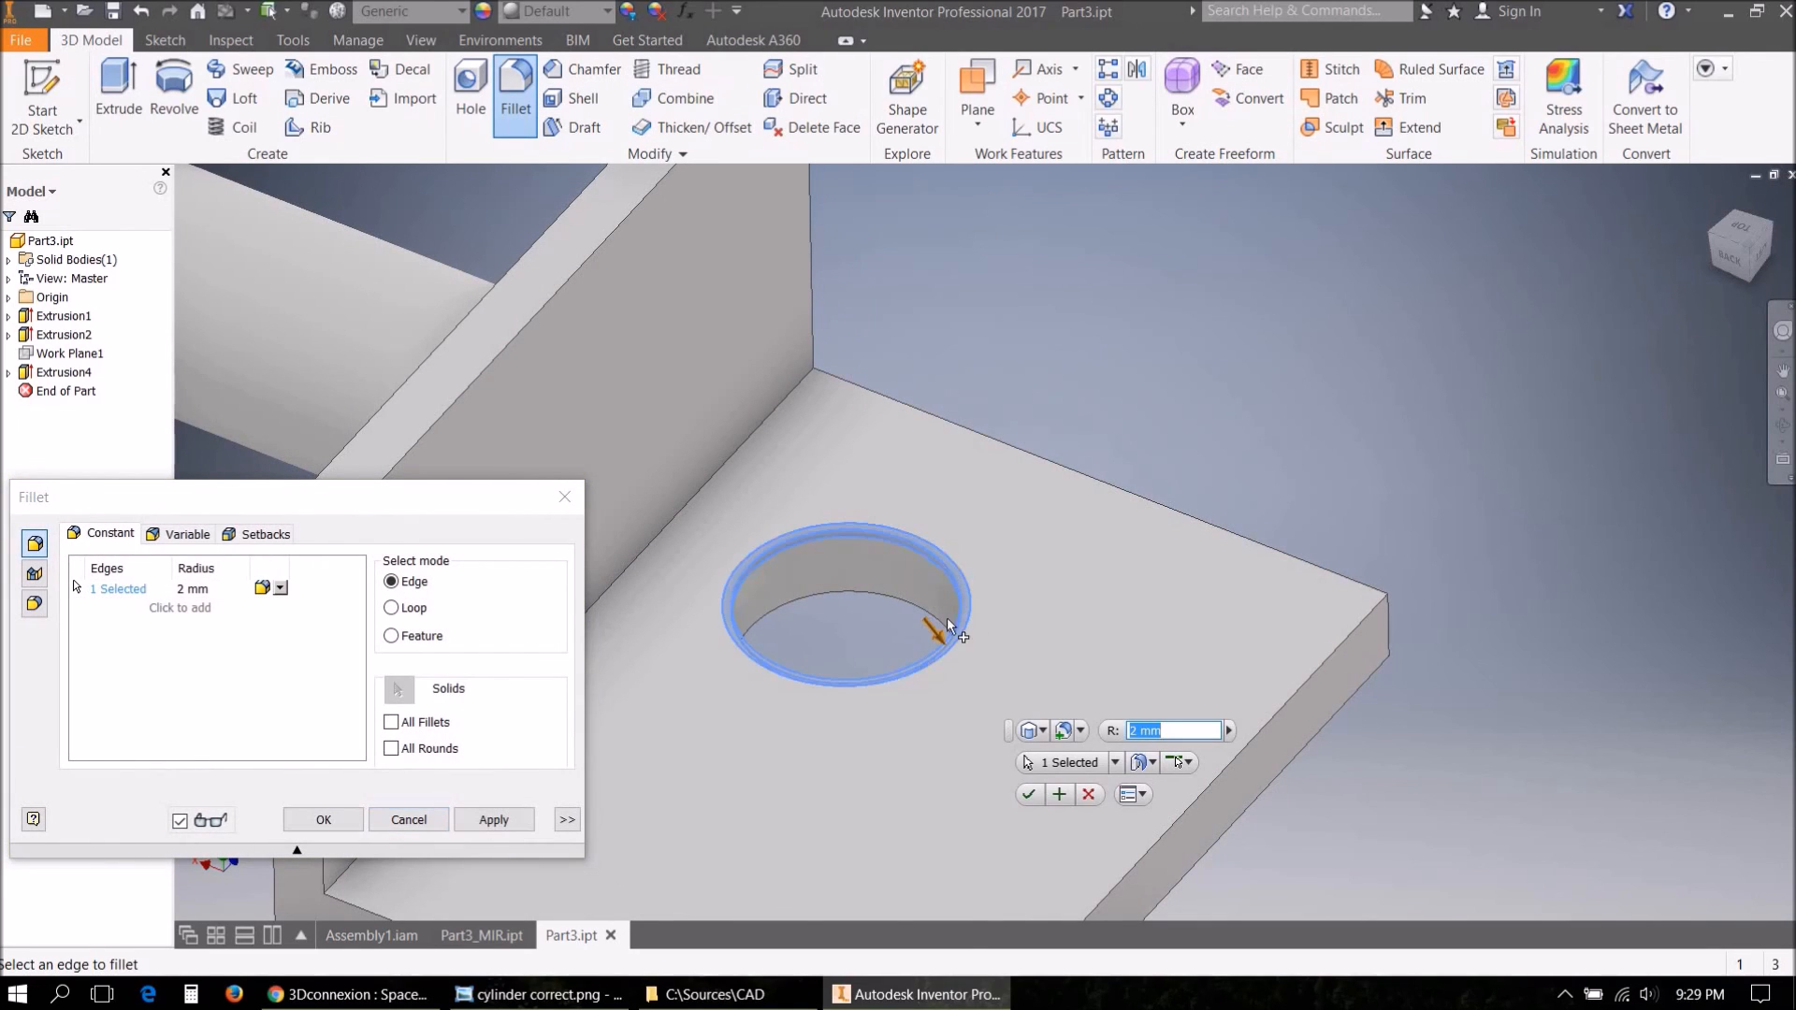
{"action": "left_click_drag", "start_coordinate": [937, 632], "coordinate": [931, 634]}
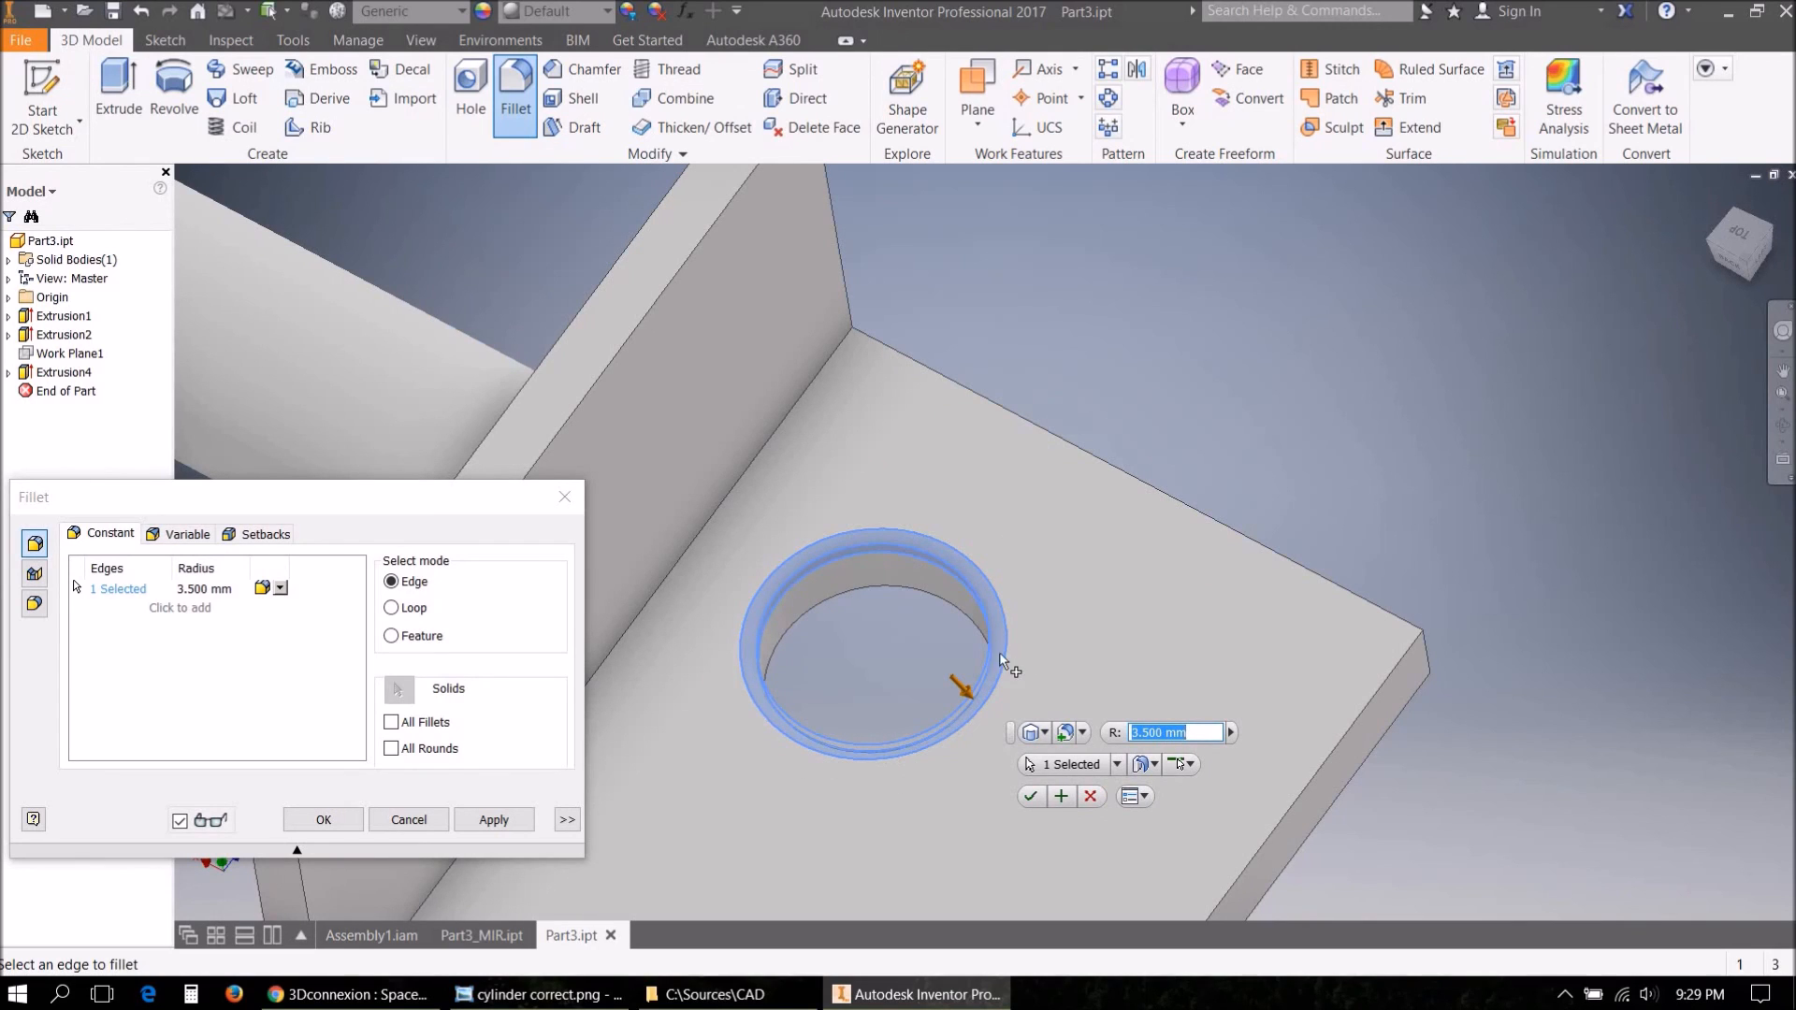
{"action": "left_click", "coordinate": [1029, 796]}
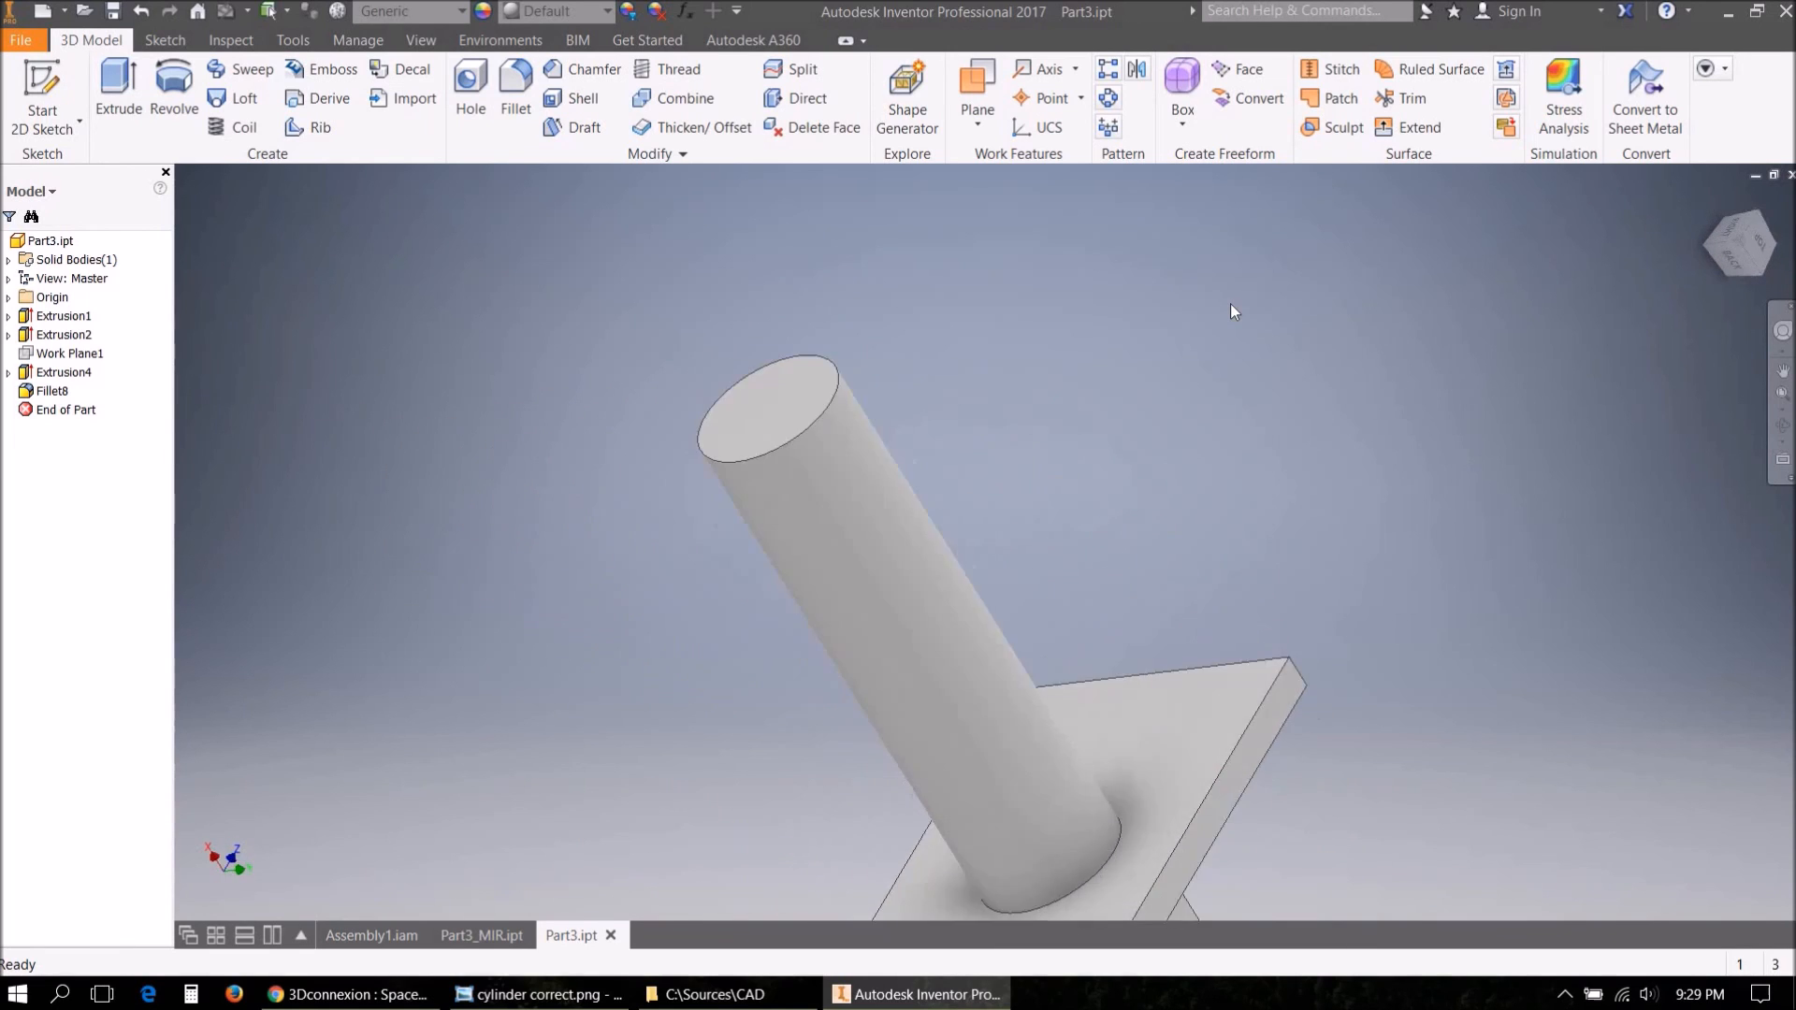
Fillet the circular edge at the cylinder's free end with a 3.5 mm radius.
{"action": "left_click", "coordinate": [515, 93]}
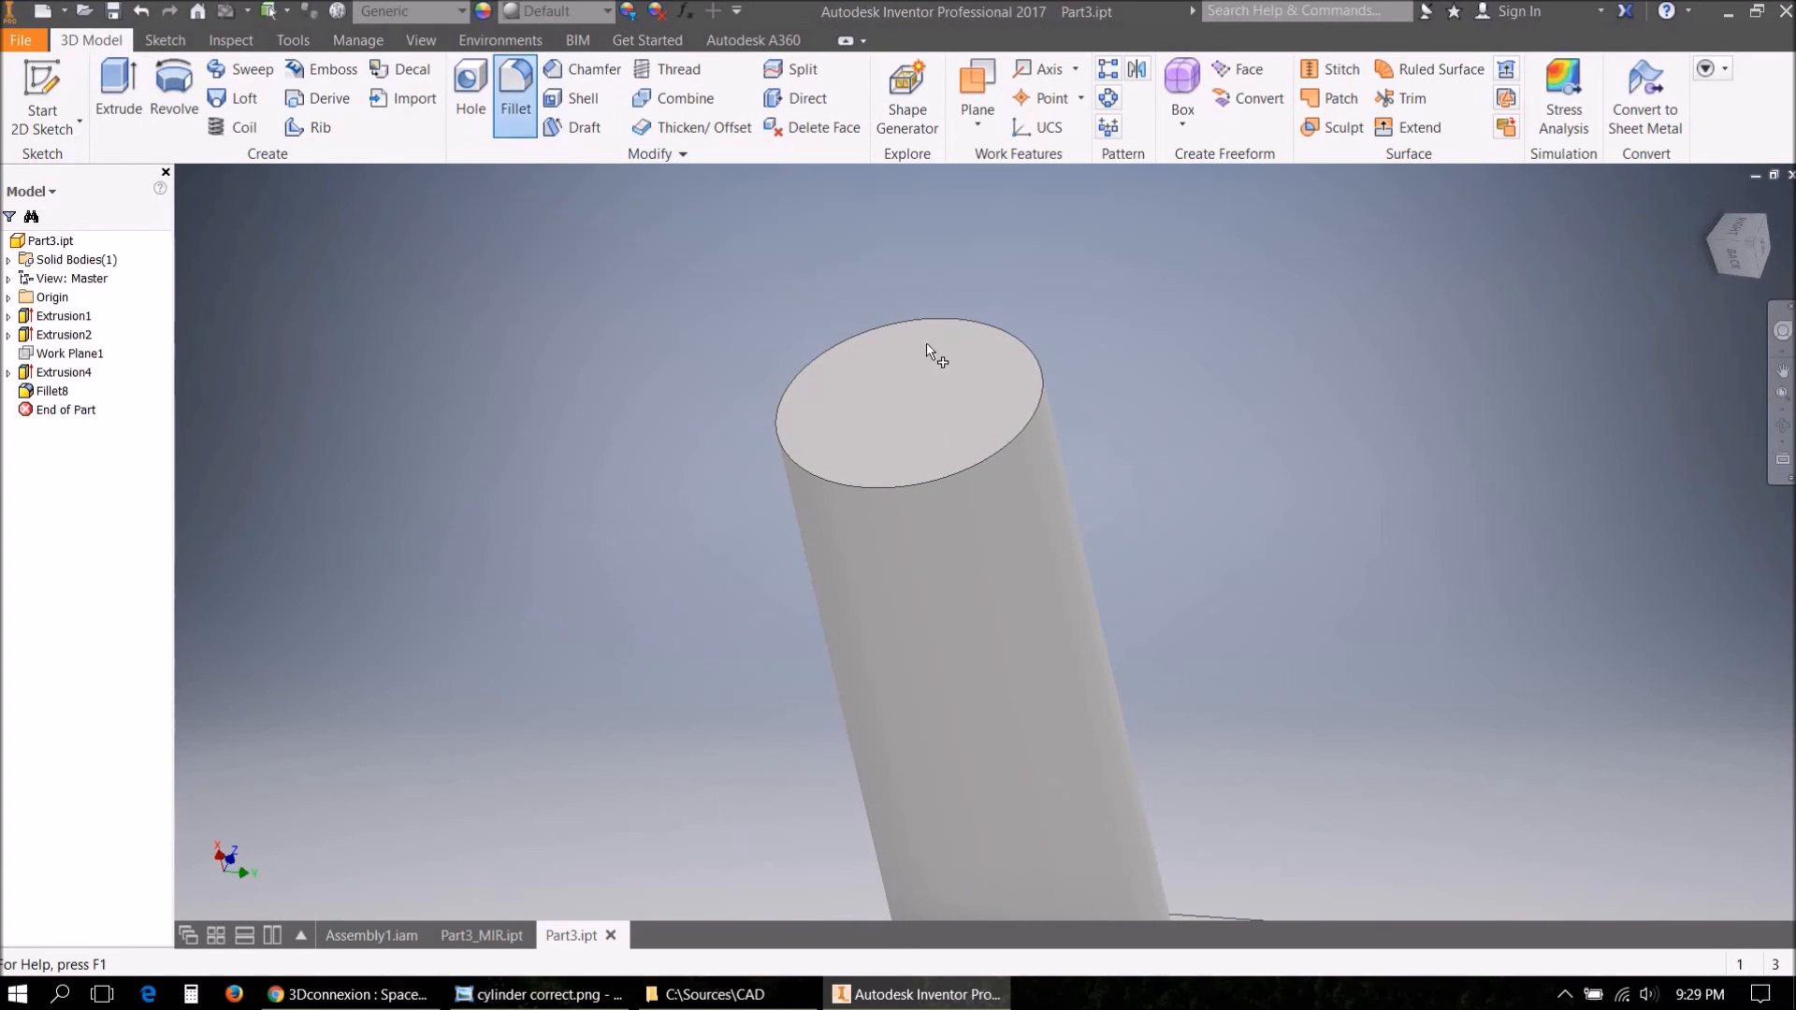
{"action": "left_click", "coordinate": [1003, 435]}
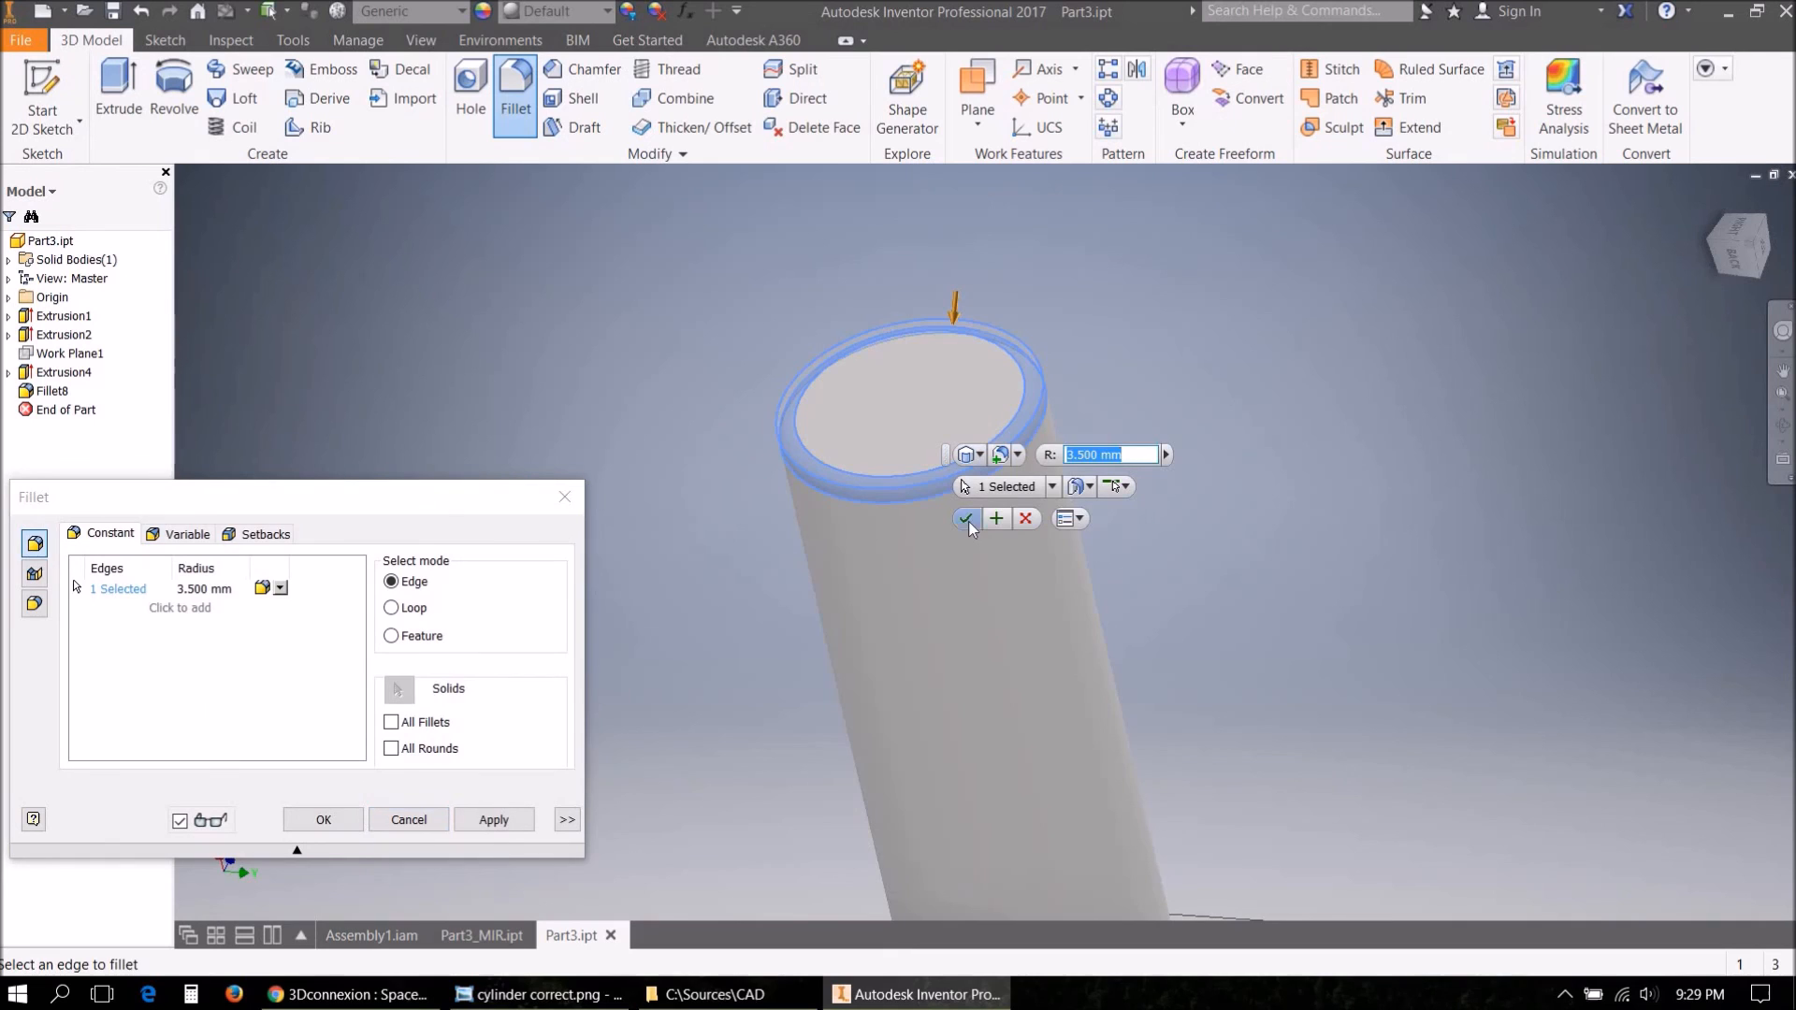
{"action": "key", "text": "Return"}
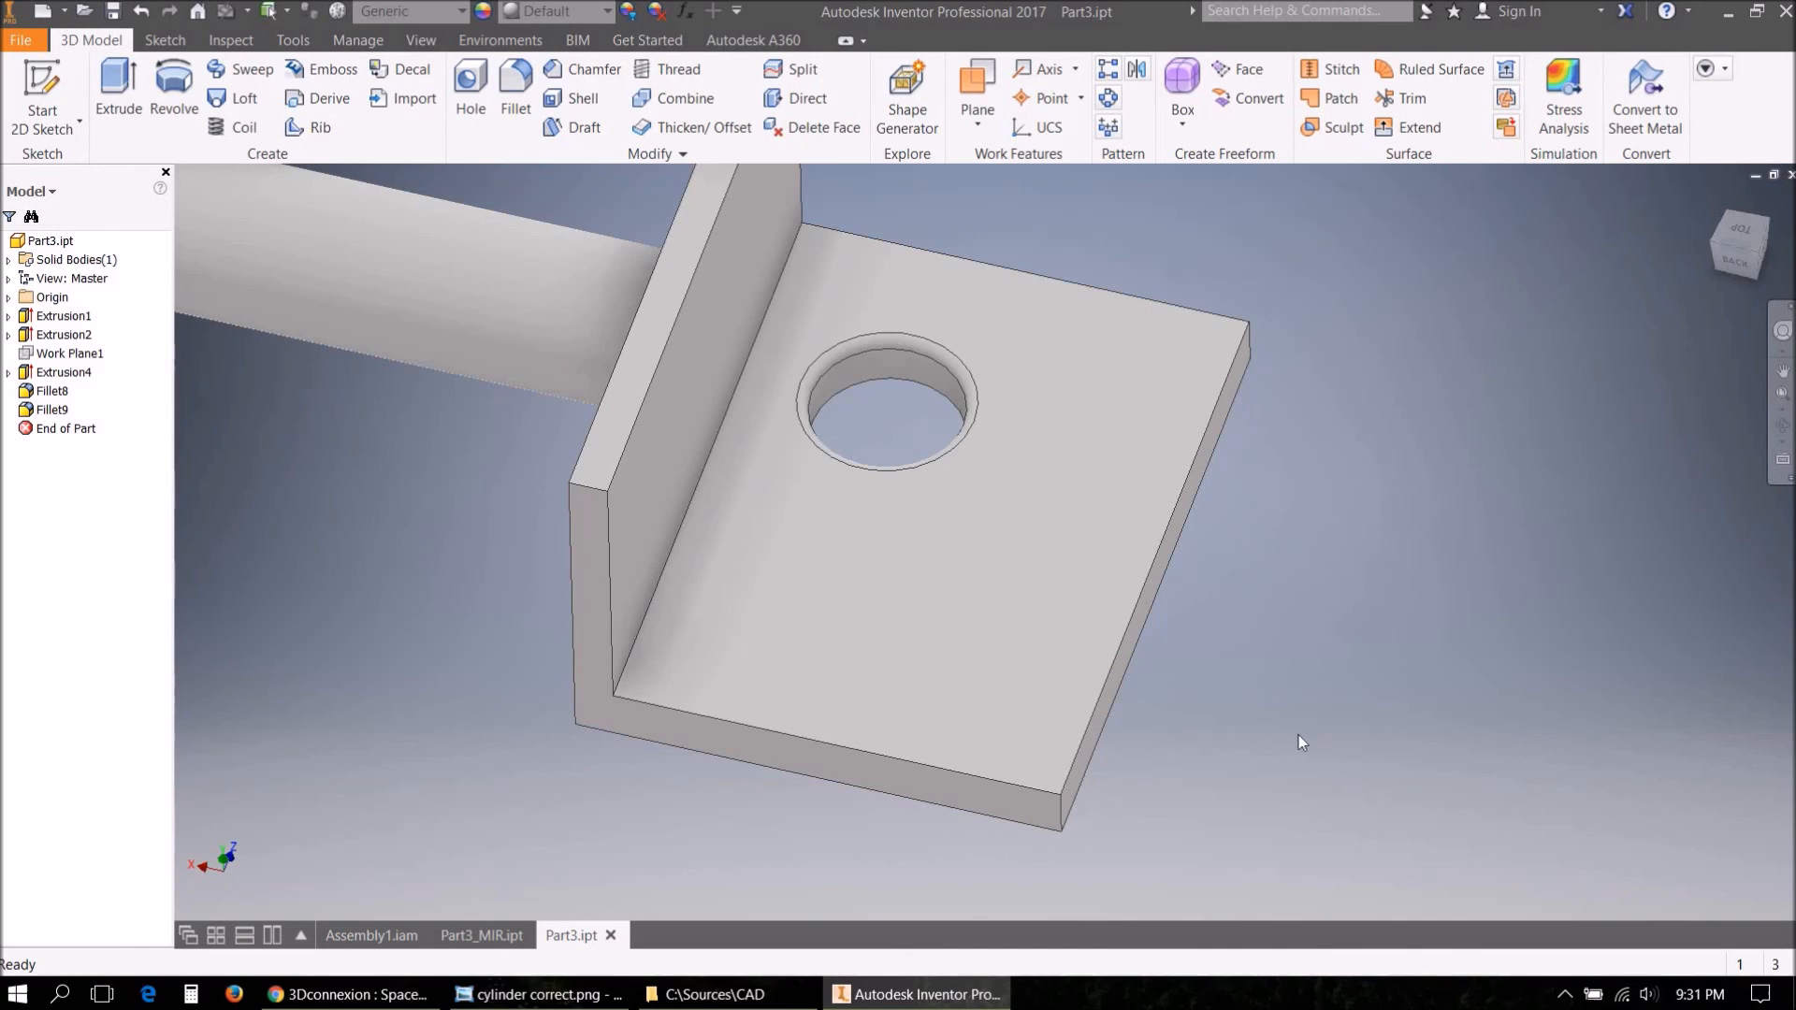
Start a new sketch on the base plate's upper face and add the text "Some text here" beside the hole.
{"action": "right_click", "coordinate": [1014, 634]}
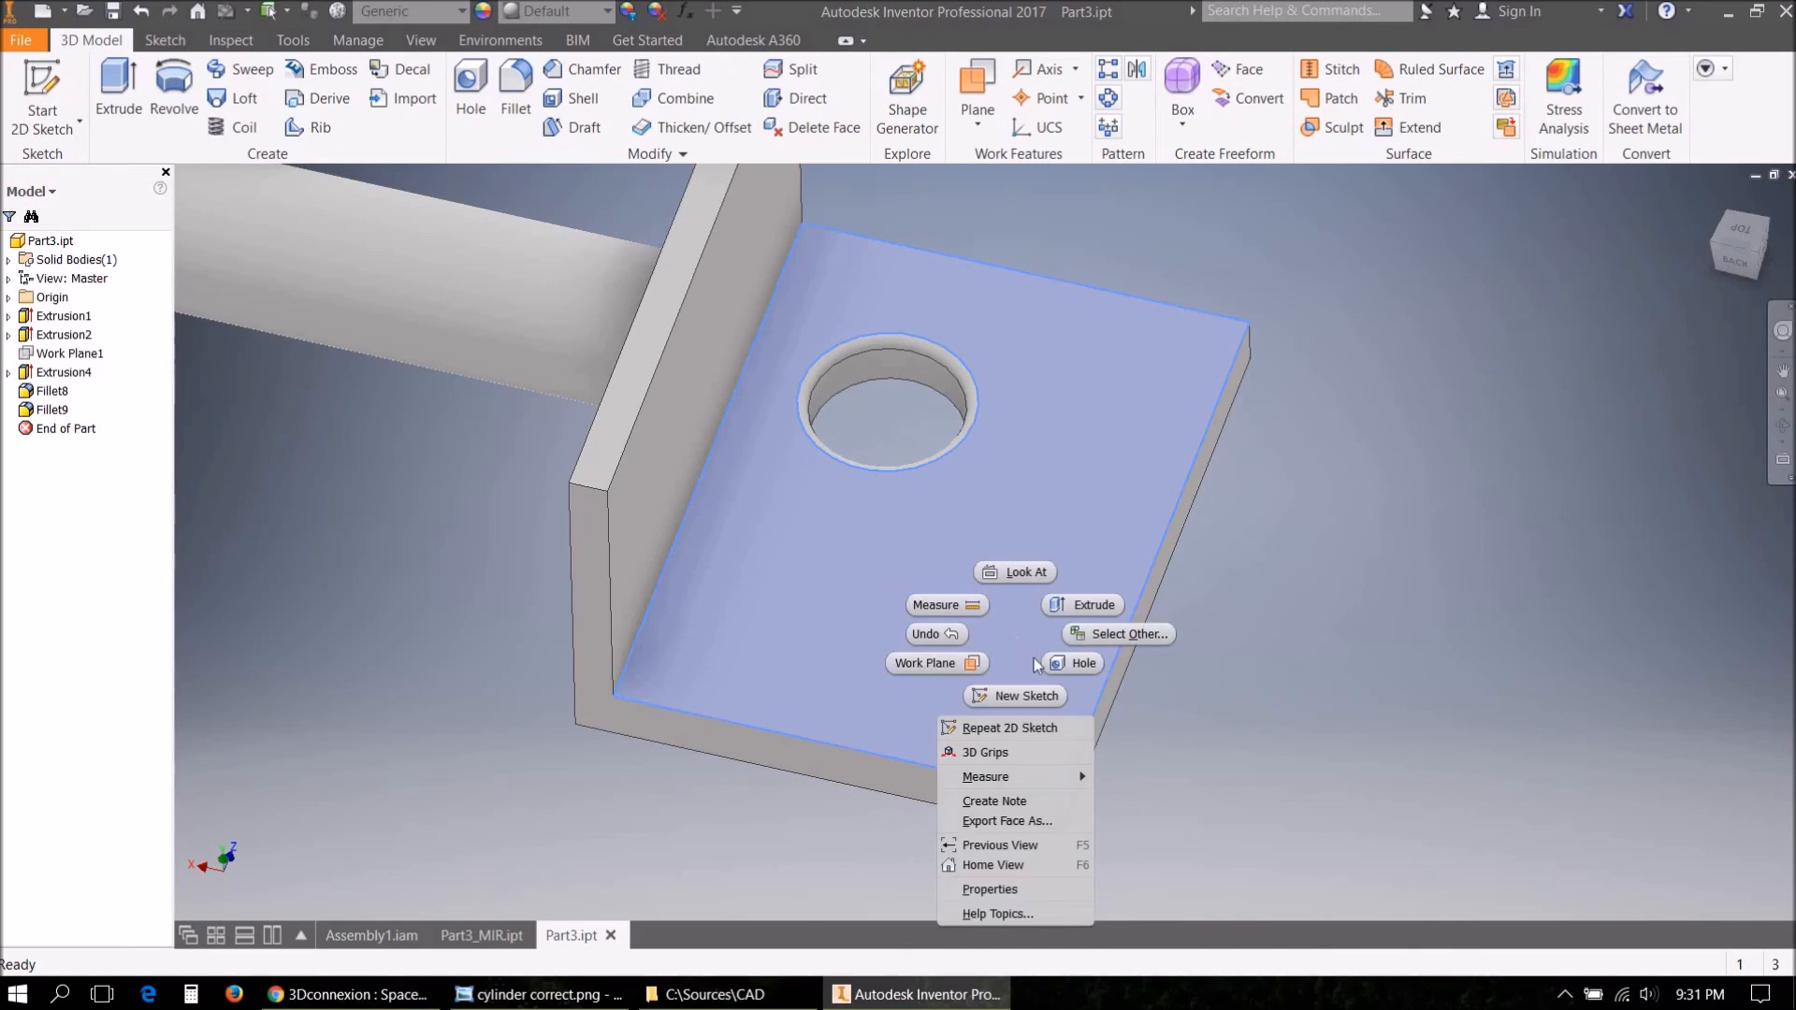
{"action": "left_click", "coordinate": [1029, 696]}
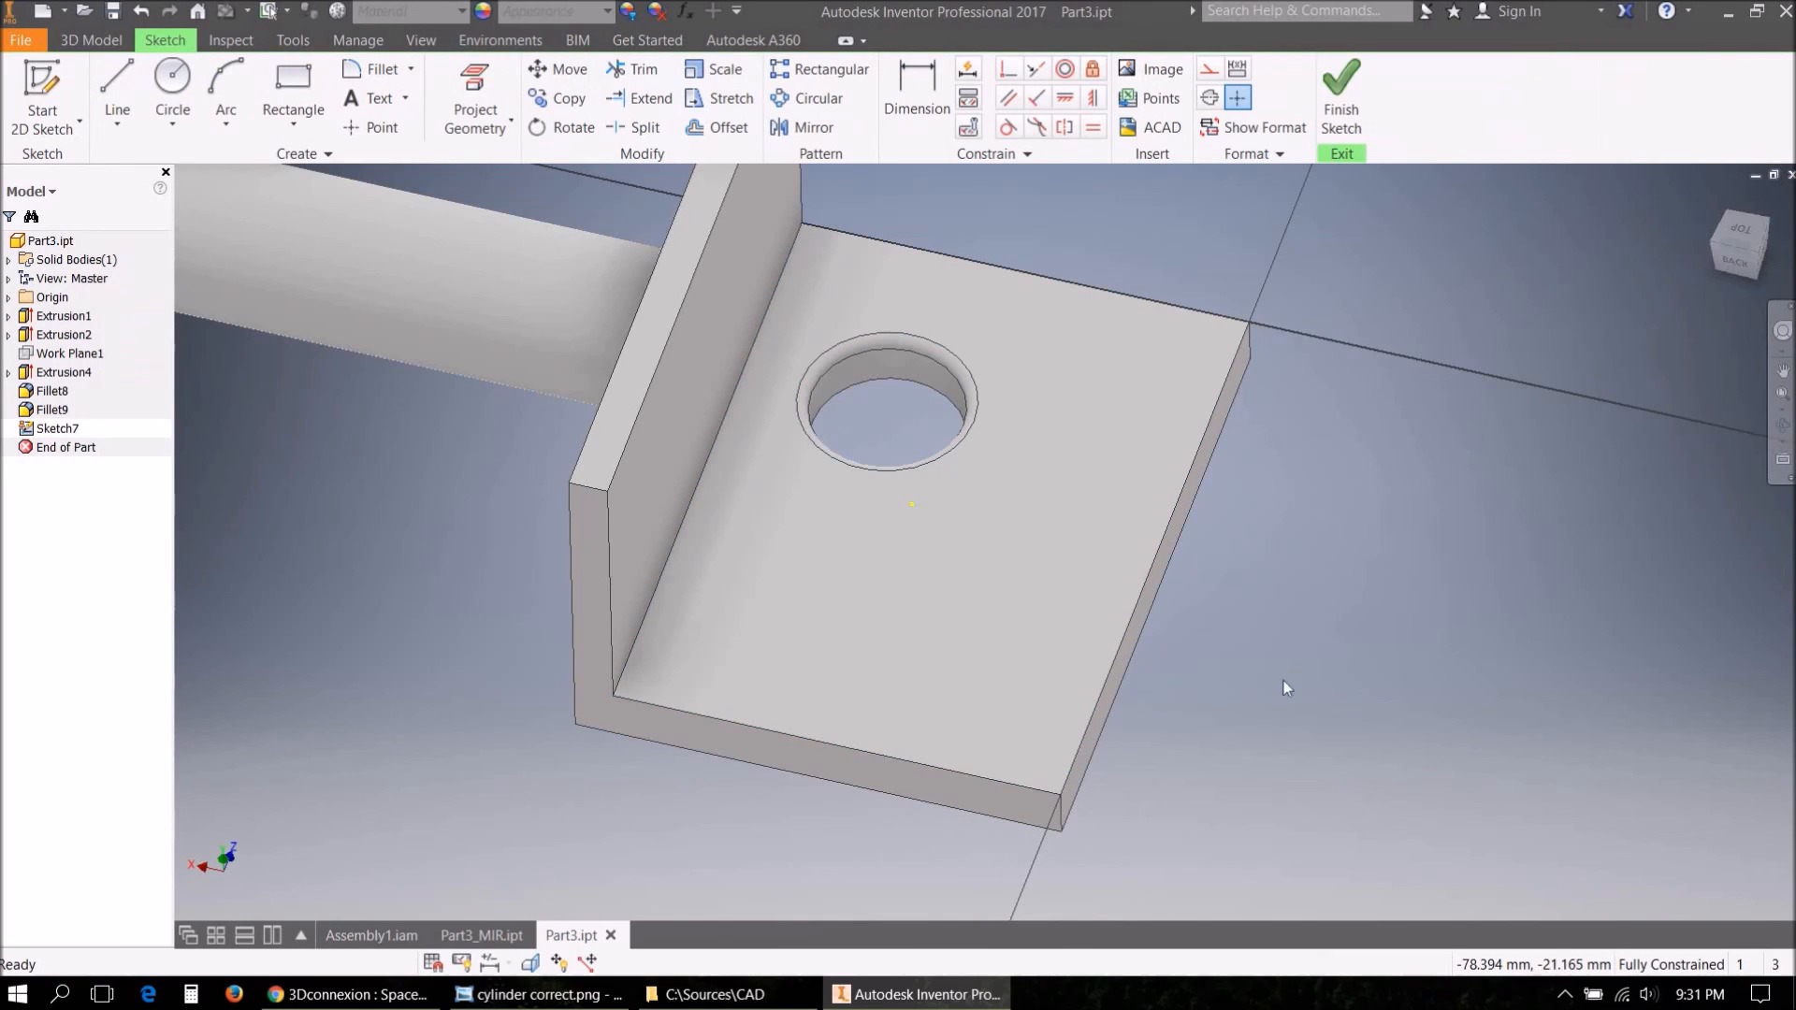
{"action": "left_click", "coordinate": [367, 99]}
{"action": "left_click", "coordinate": [813, 547]}
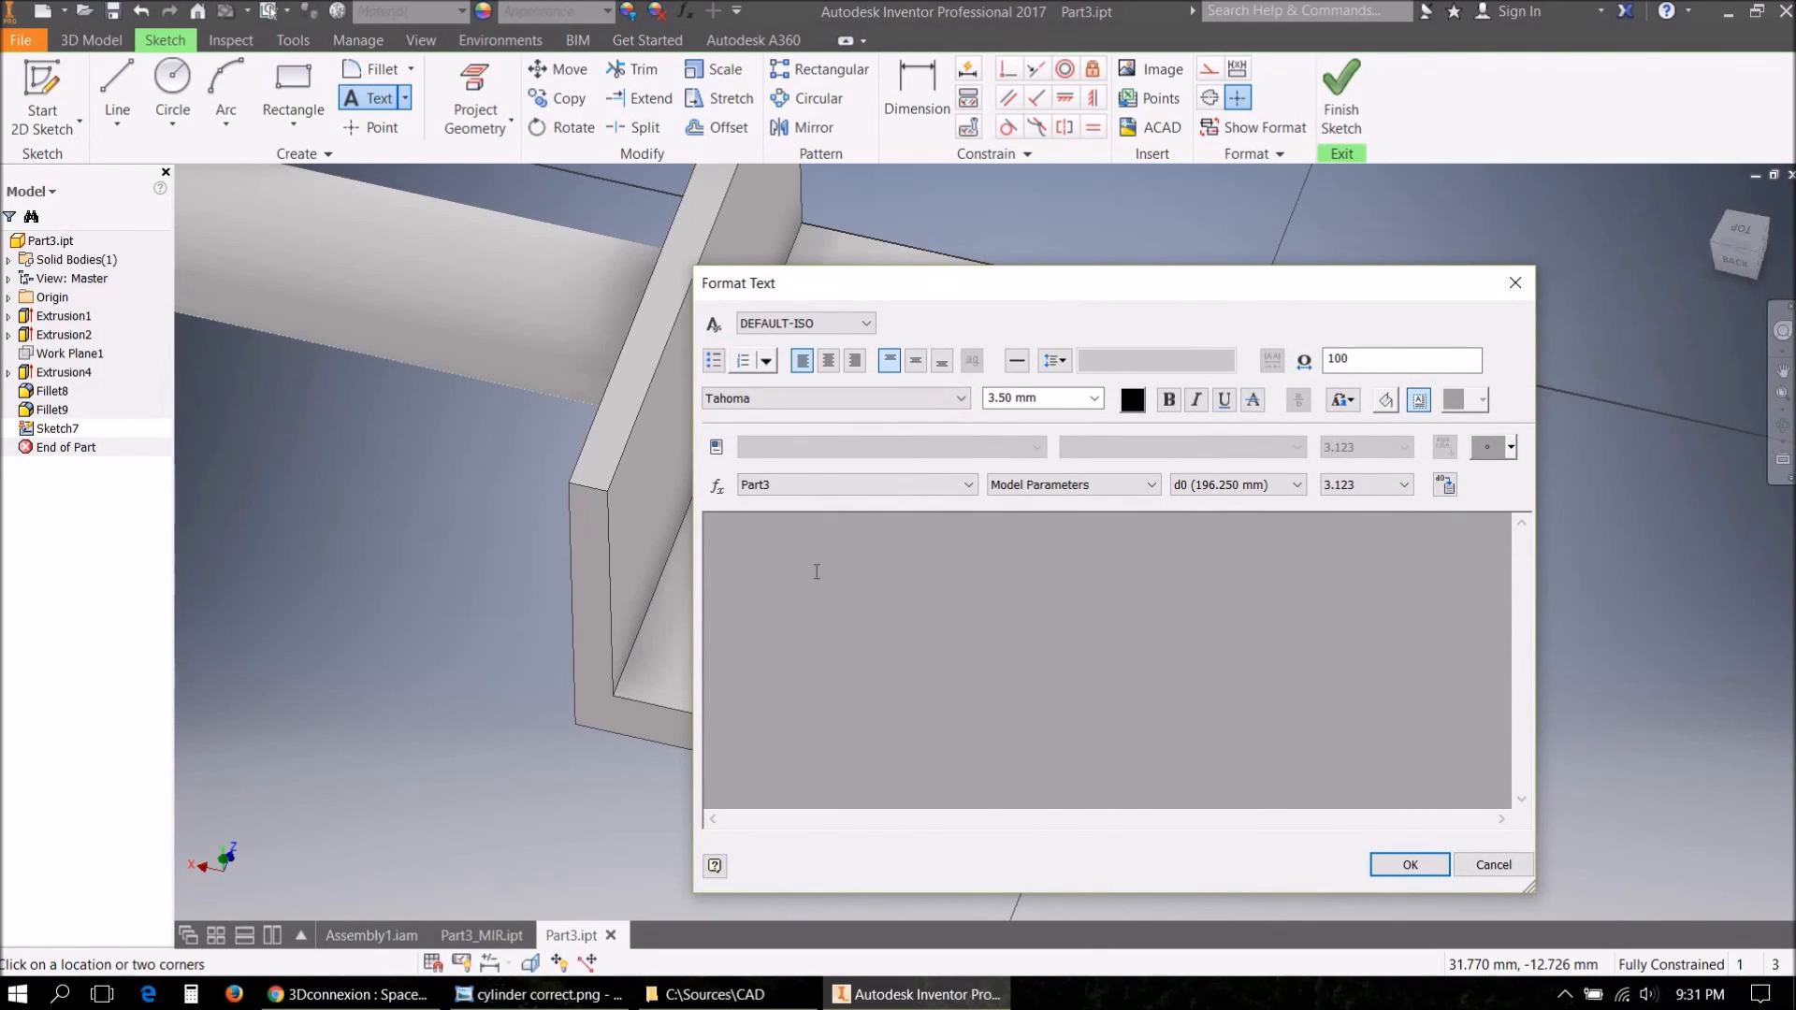
{"action": "type", "text": "Some text here"}
Set the height of the whole text to 10 mm, place it and finish the sketch.
{"action": "key", "text": "shift+Left"}
{"action": "key", "text": "shift+Left"}
{"action": "key", "text": "shift+Left"}
{"action": "key", "text": "shift+Left"}
{"action": "key", "text": "shift+Left"}
{"action": "key", "text": "shift+Left"}
{"action": "key", "text": "shift+Left"}
{"action": "key", "text": "shift+Left"}
{"action": "key", "text": "shift+Left"}
{"action": "key", "text": "shift+Left"}
{"action": "key", "text": "shift+Left"}
{"action": "key", "text": "shift+Left"}
{"action": "key", "text": "shift+Left"}
{"action": "key", "text": "shift+Left"}
{"action": "left_click", "coordinate": [1091, 404]}
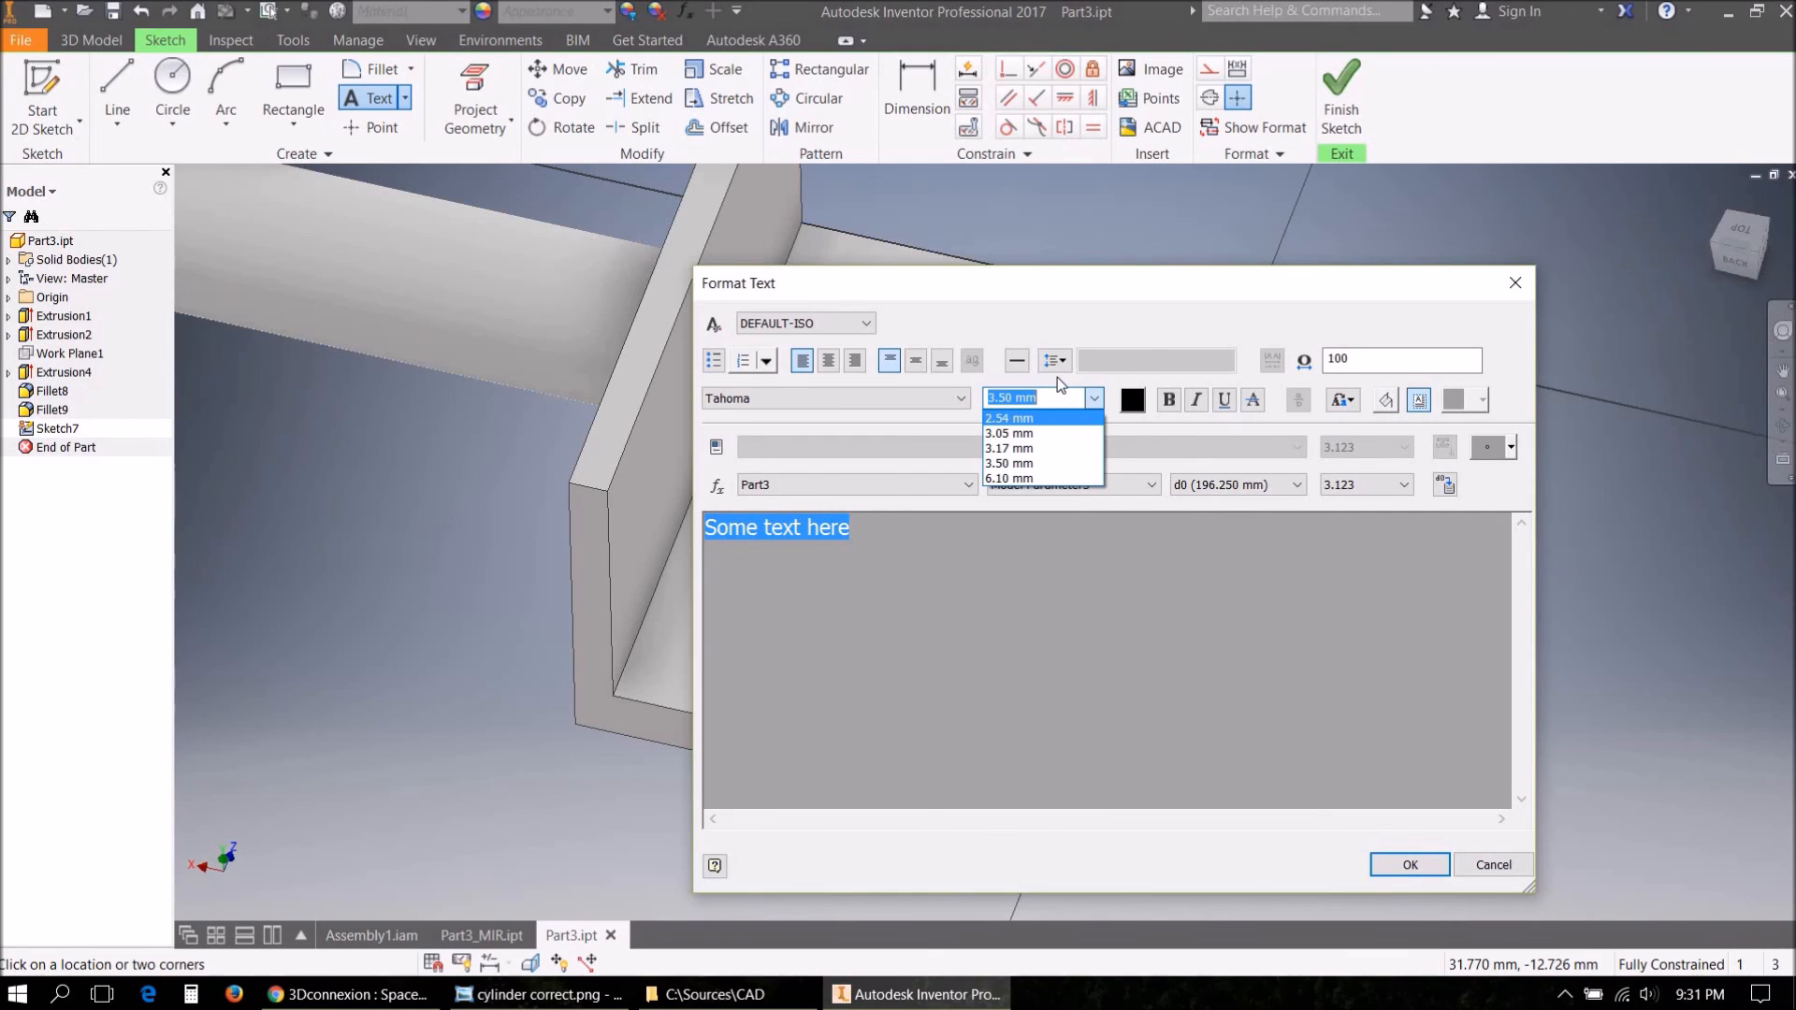
{"action": "type", "text": "10"}
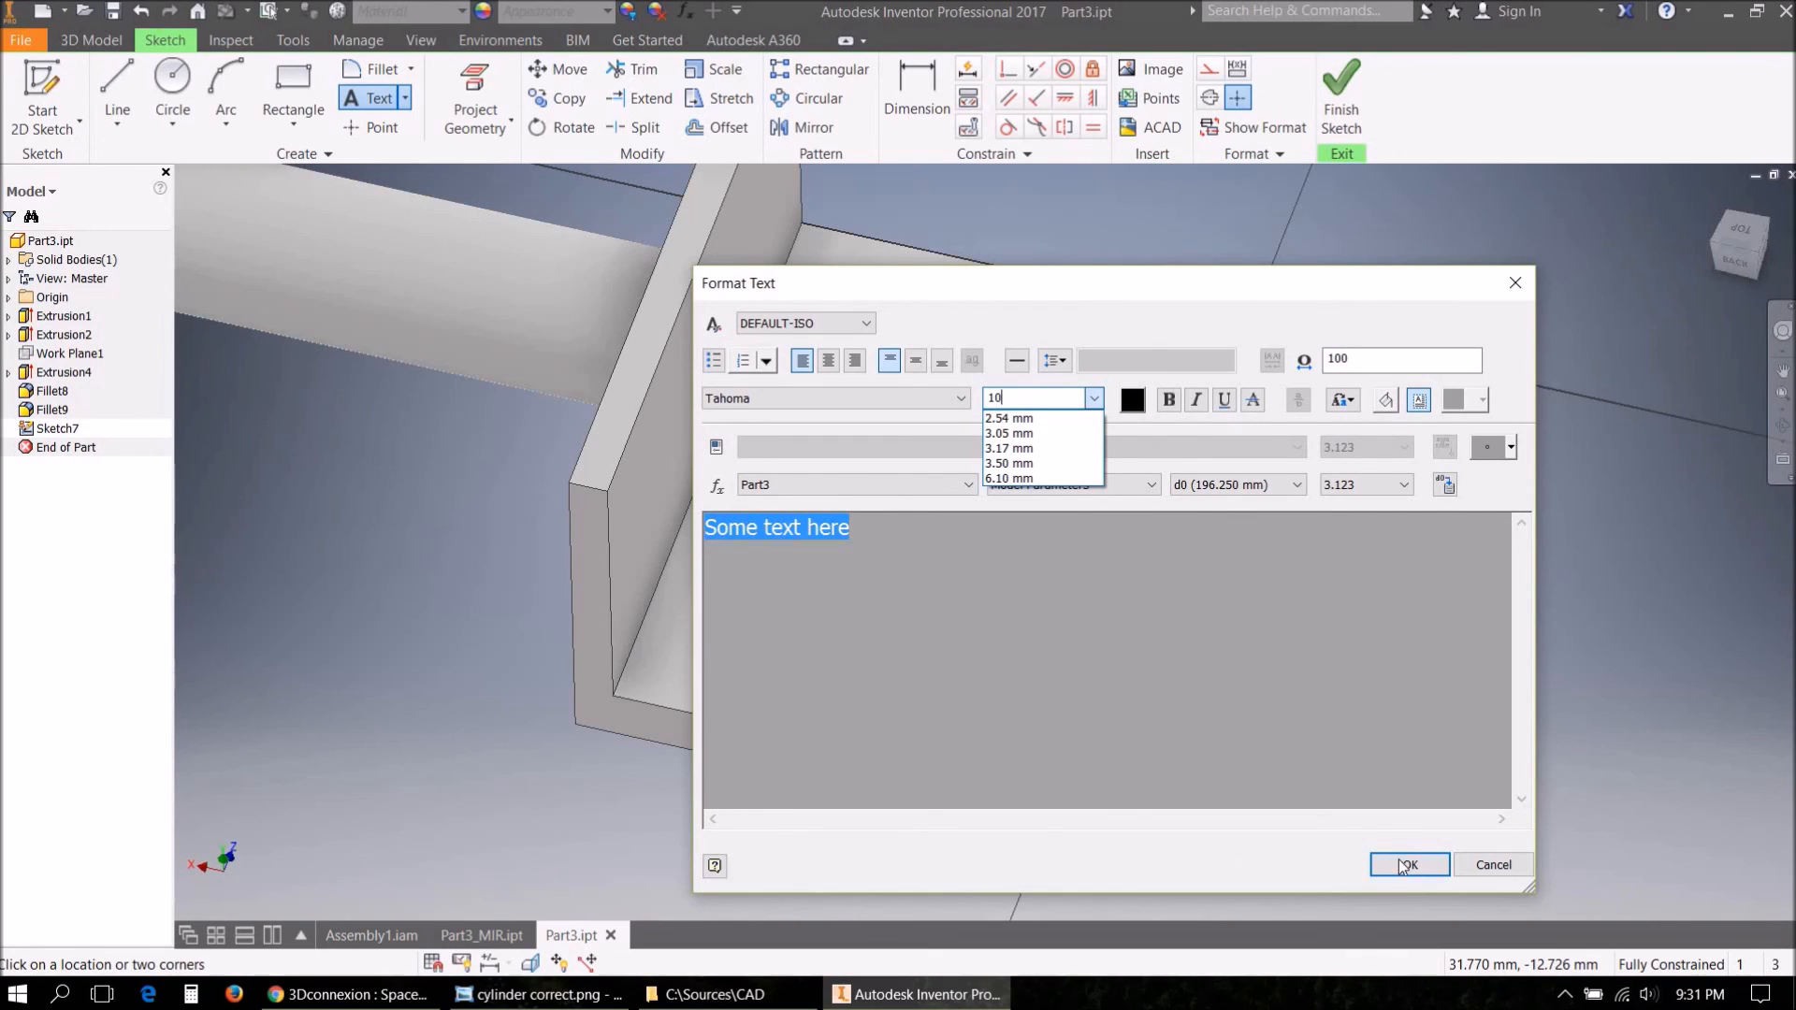
{"action": "left_click", "coordinate": [1403, 865]}
{"action": "left_click", "coordinate": [1403, 866]}
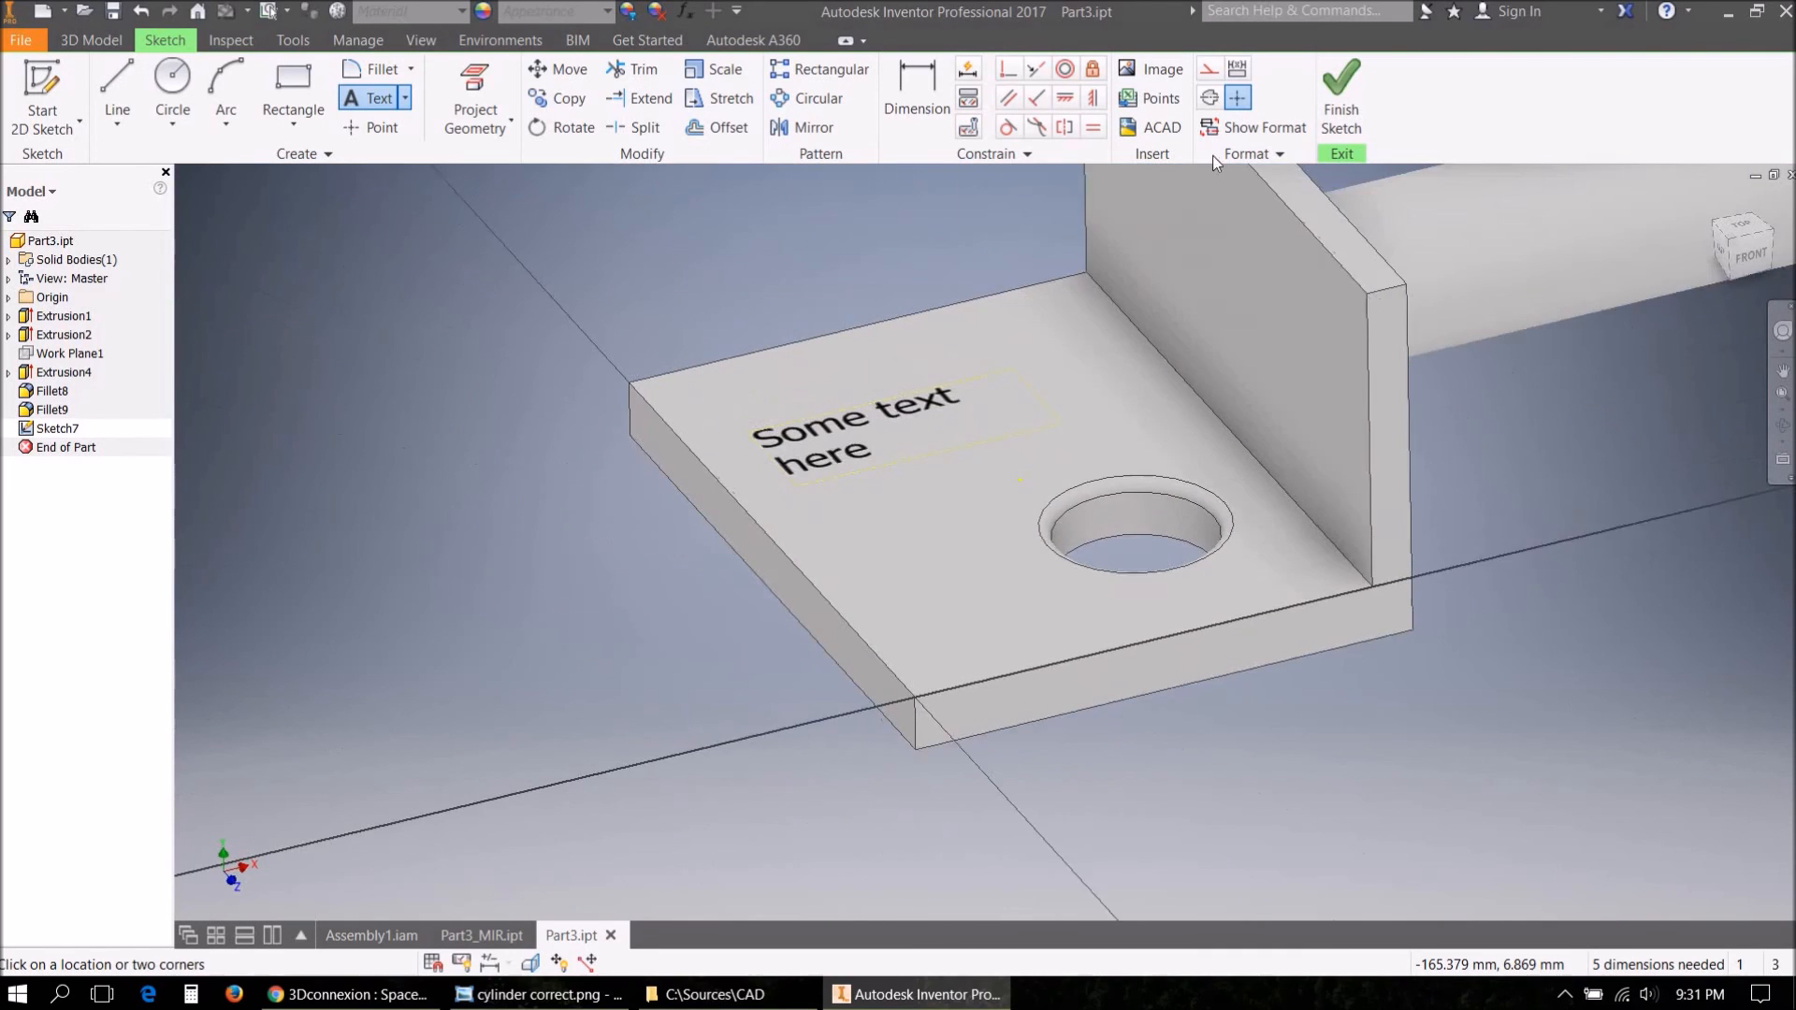
{"action": "left_click", "coordinate": [1354, 99]}
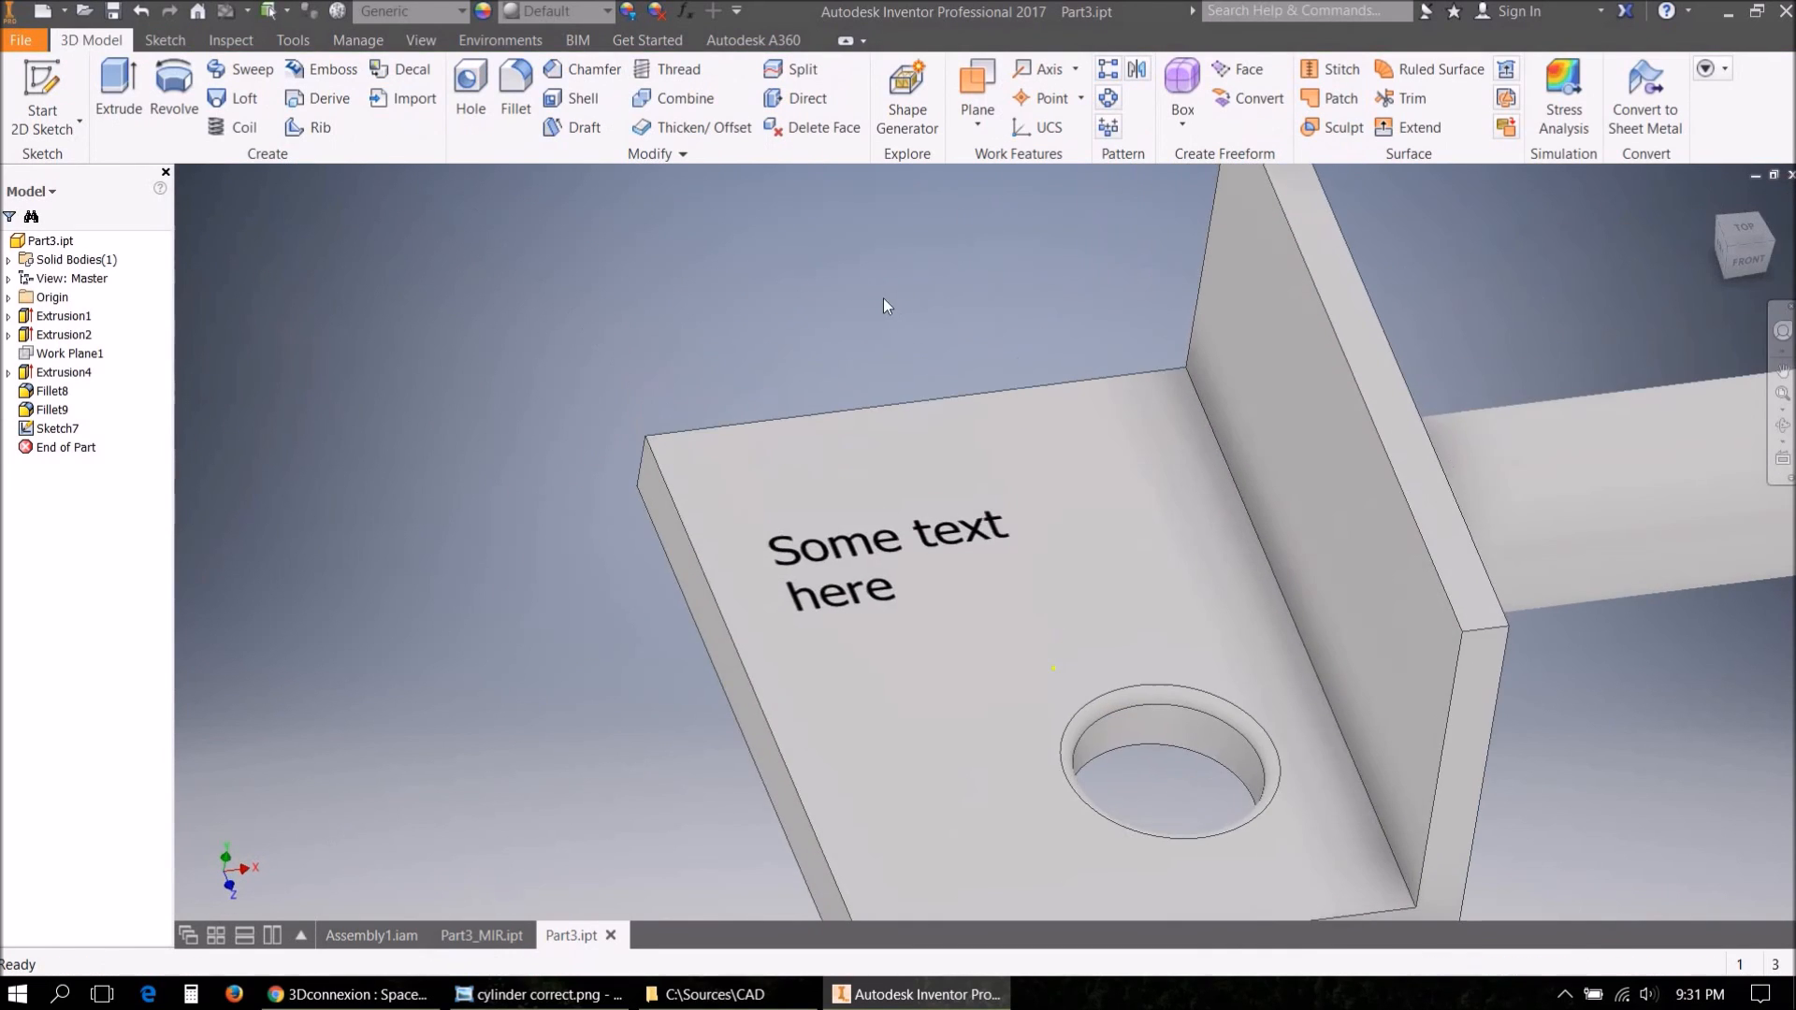
Emboss the text "Some text here" on the base plate with a depth of 0.001 mm.
{"action": "left_click", "coordinate": [320, 71]}
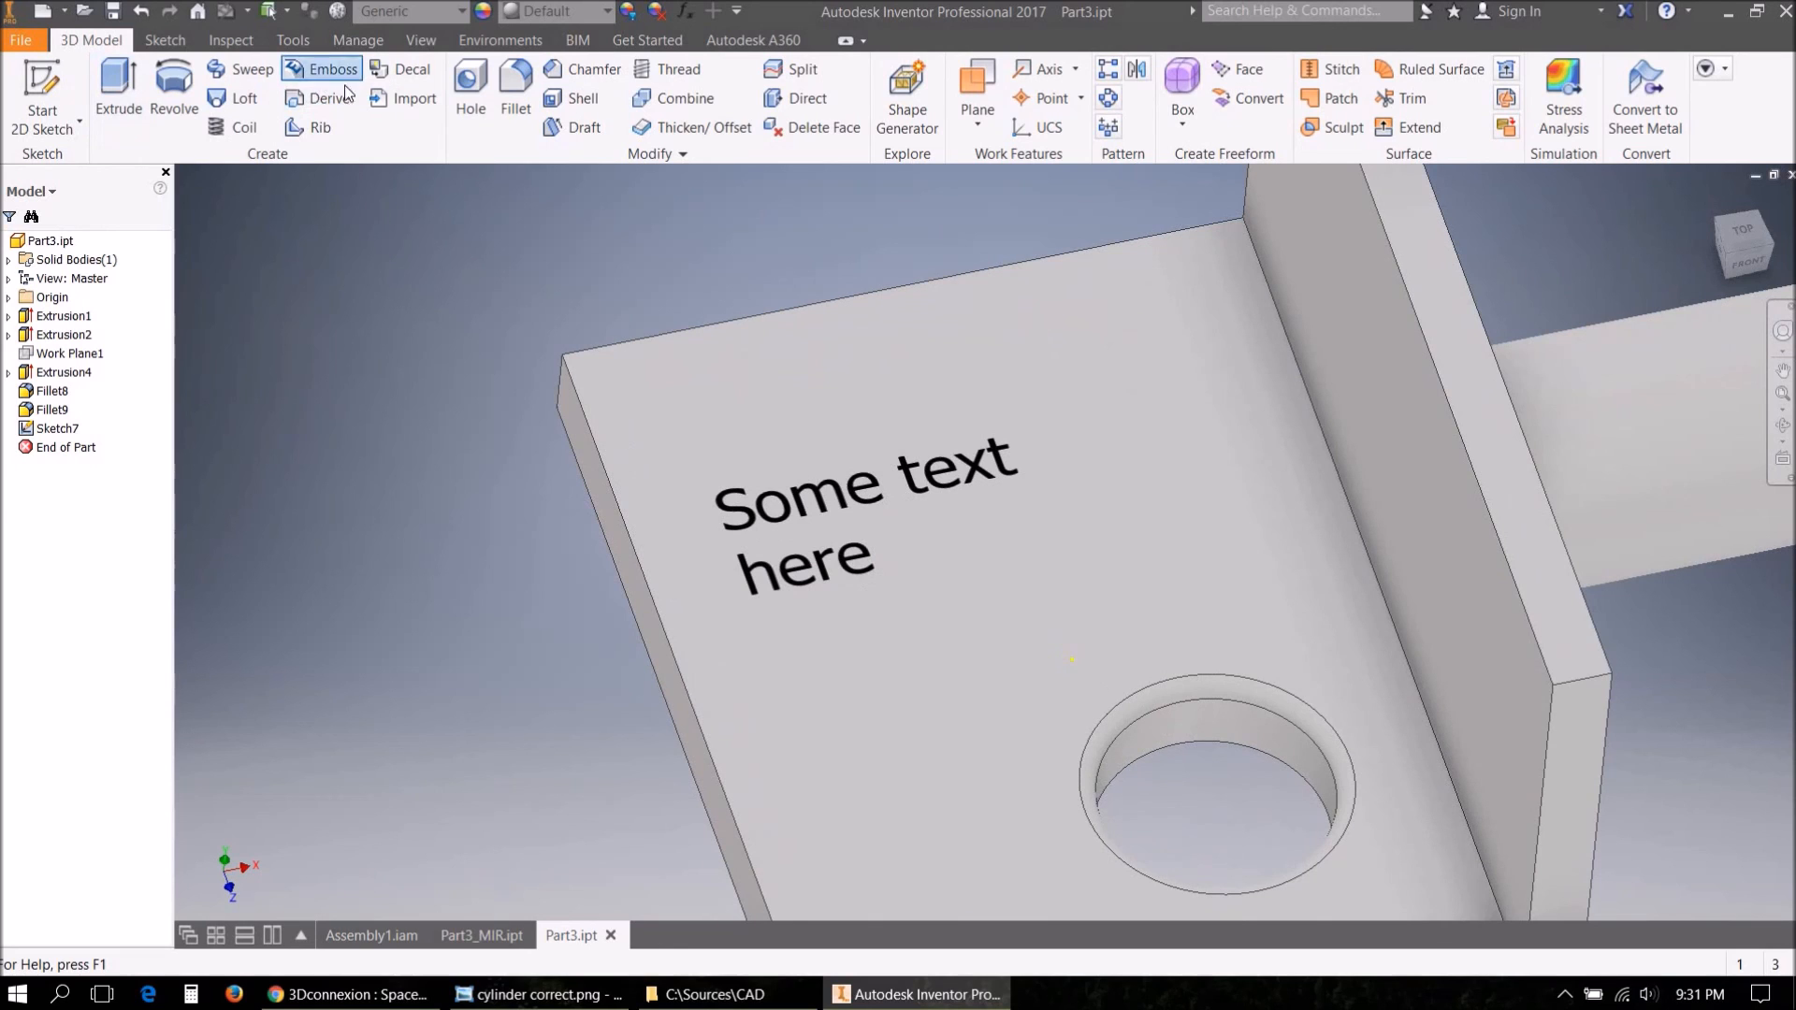
{"action": "left_click", "coordinate": [776, 510]}
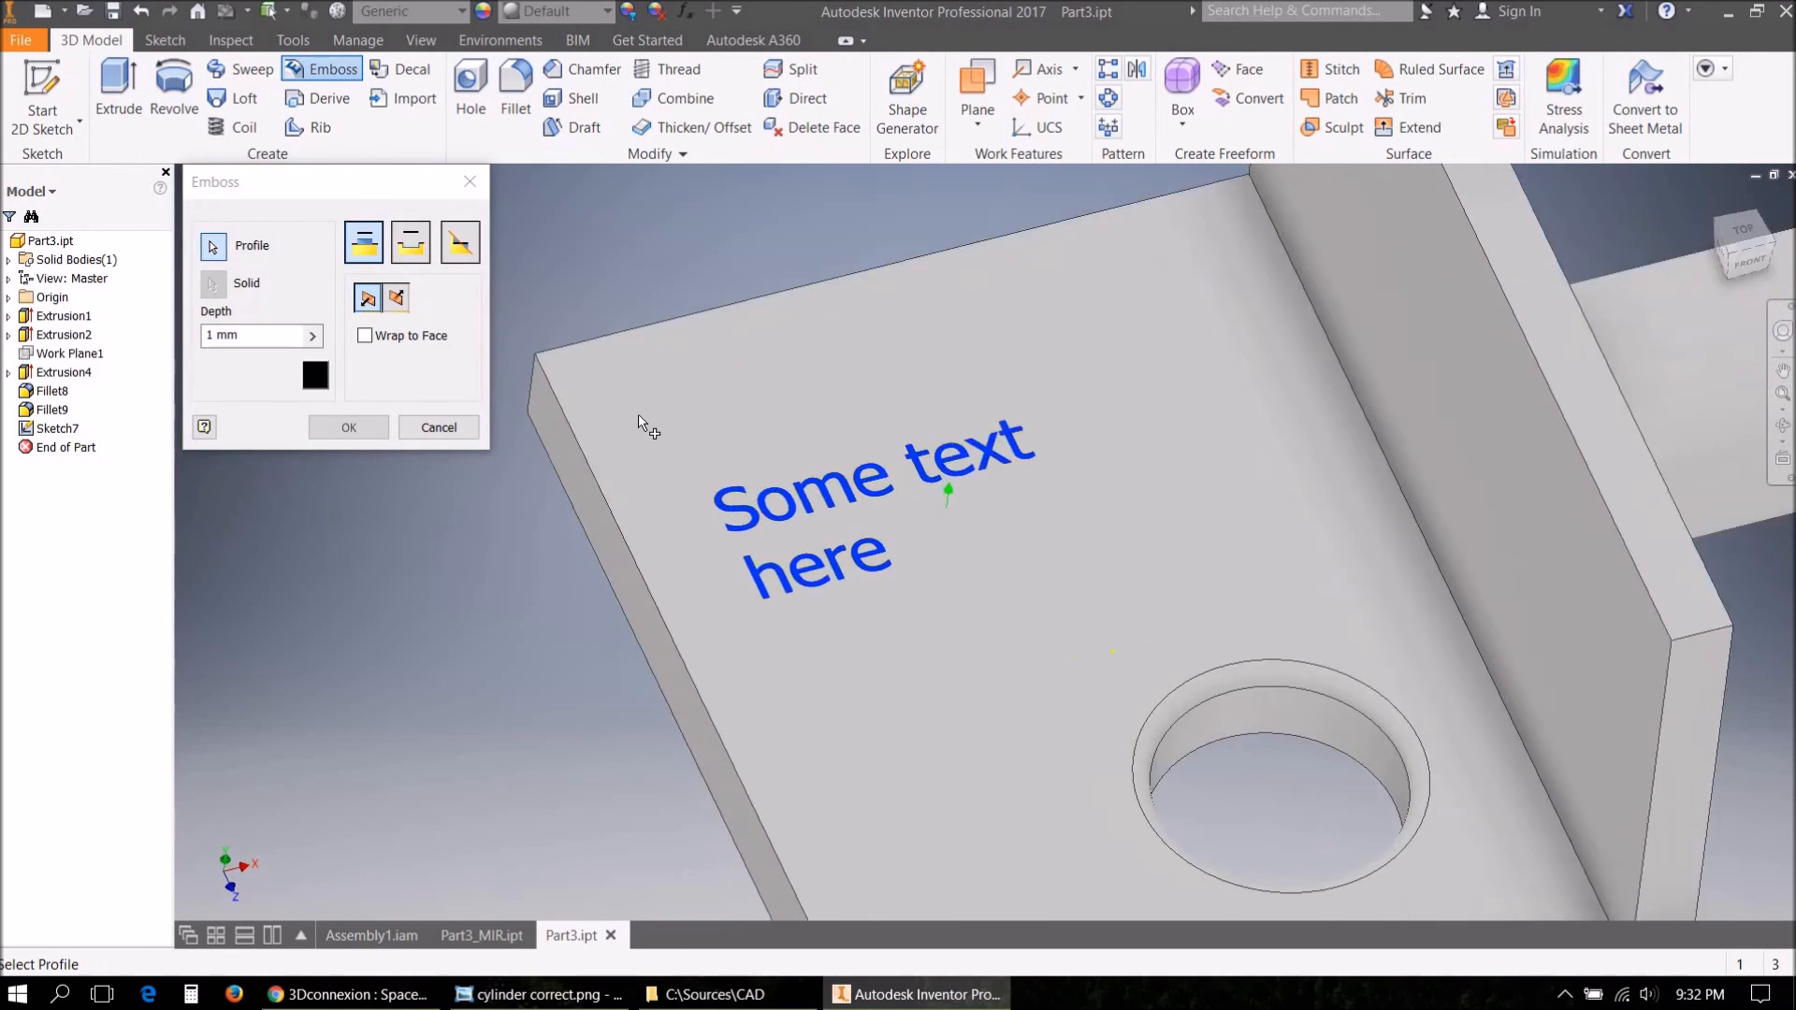
{"action": "left_click_drag", "start_coordinate": [259, 339], "coordinate": [168, 325]}
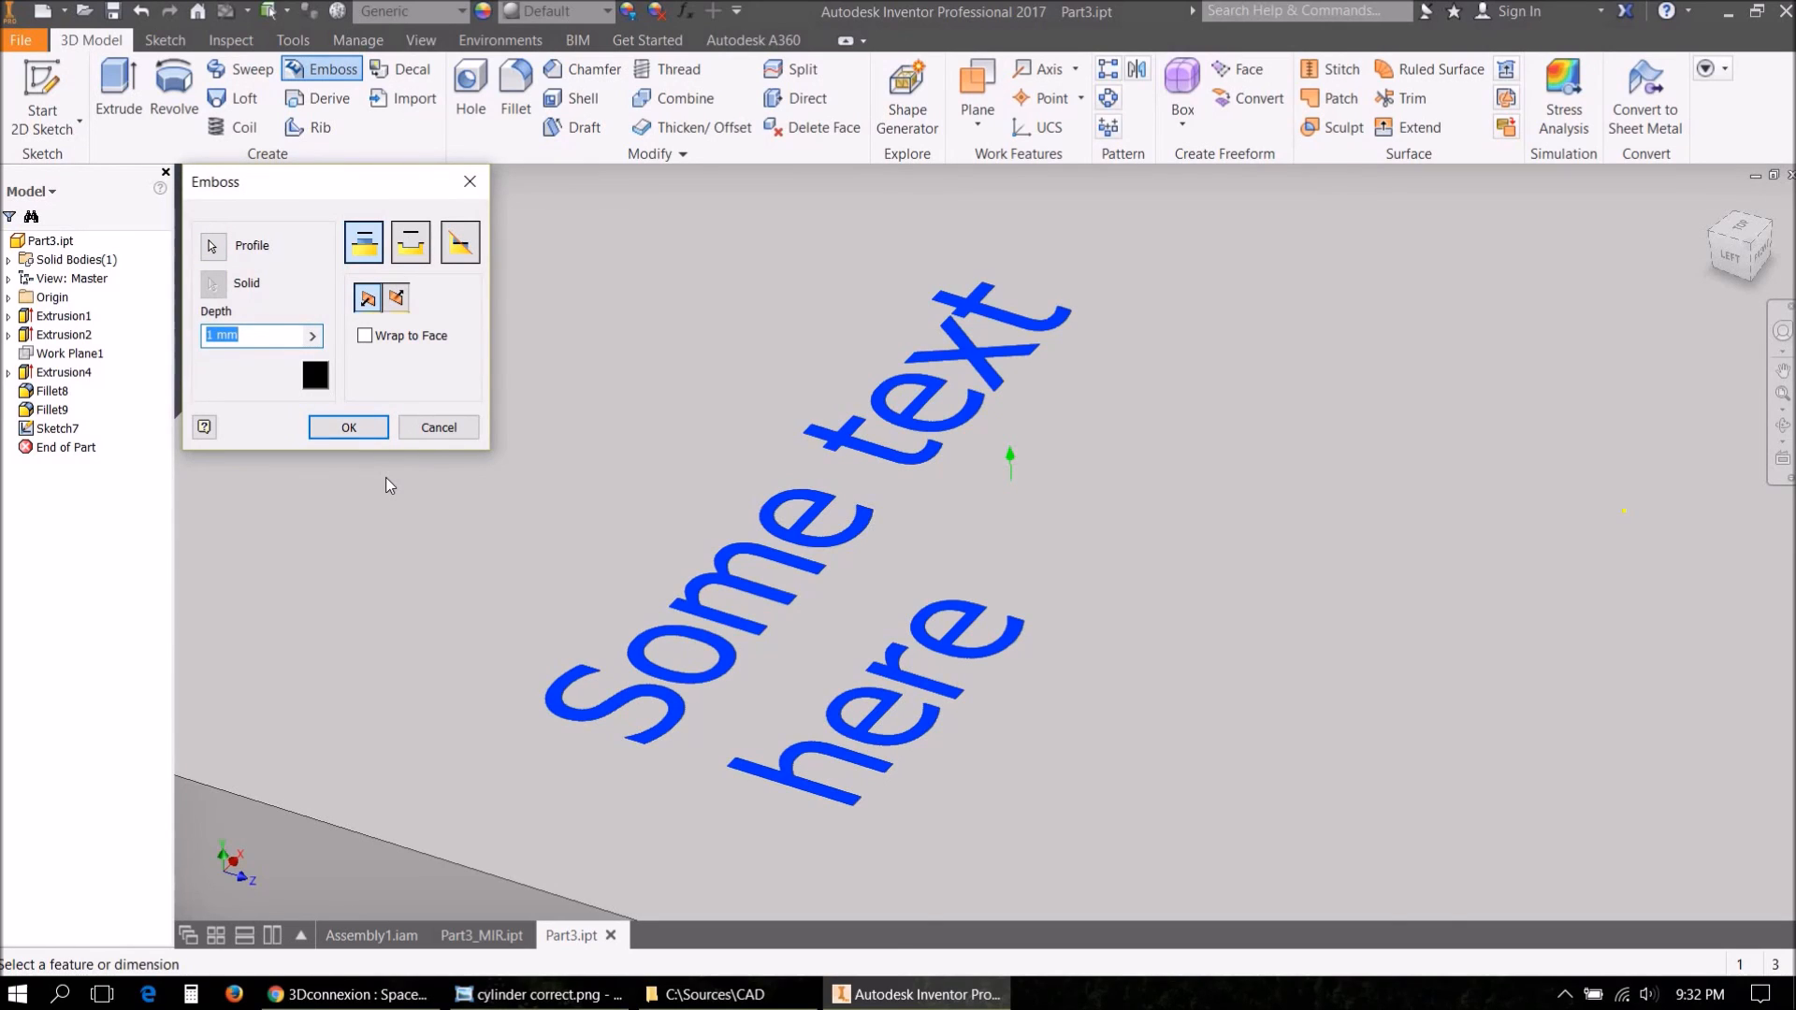
{"action": "type", "text": "0.001"}
{"action": "left_click", "coordinate": [369, 429]}
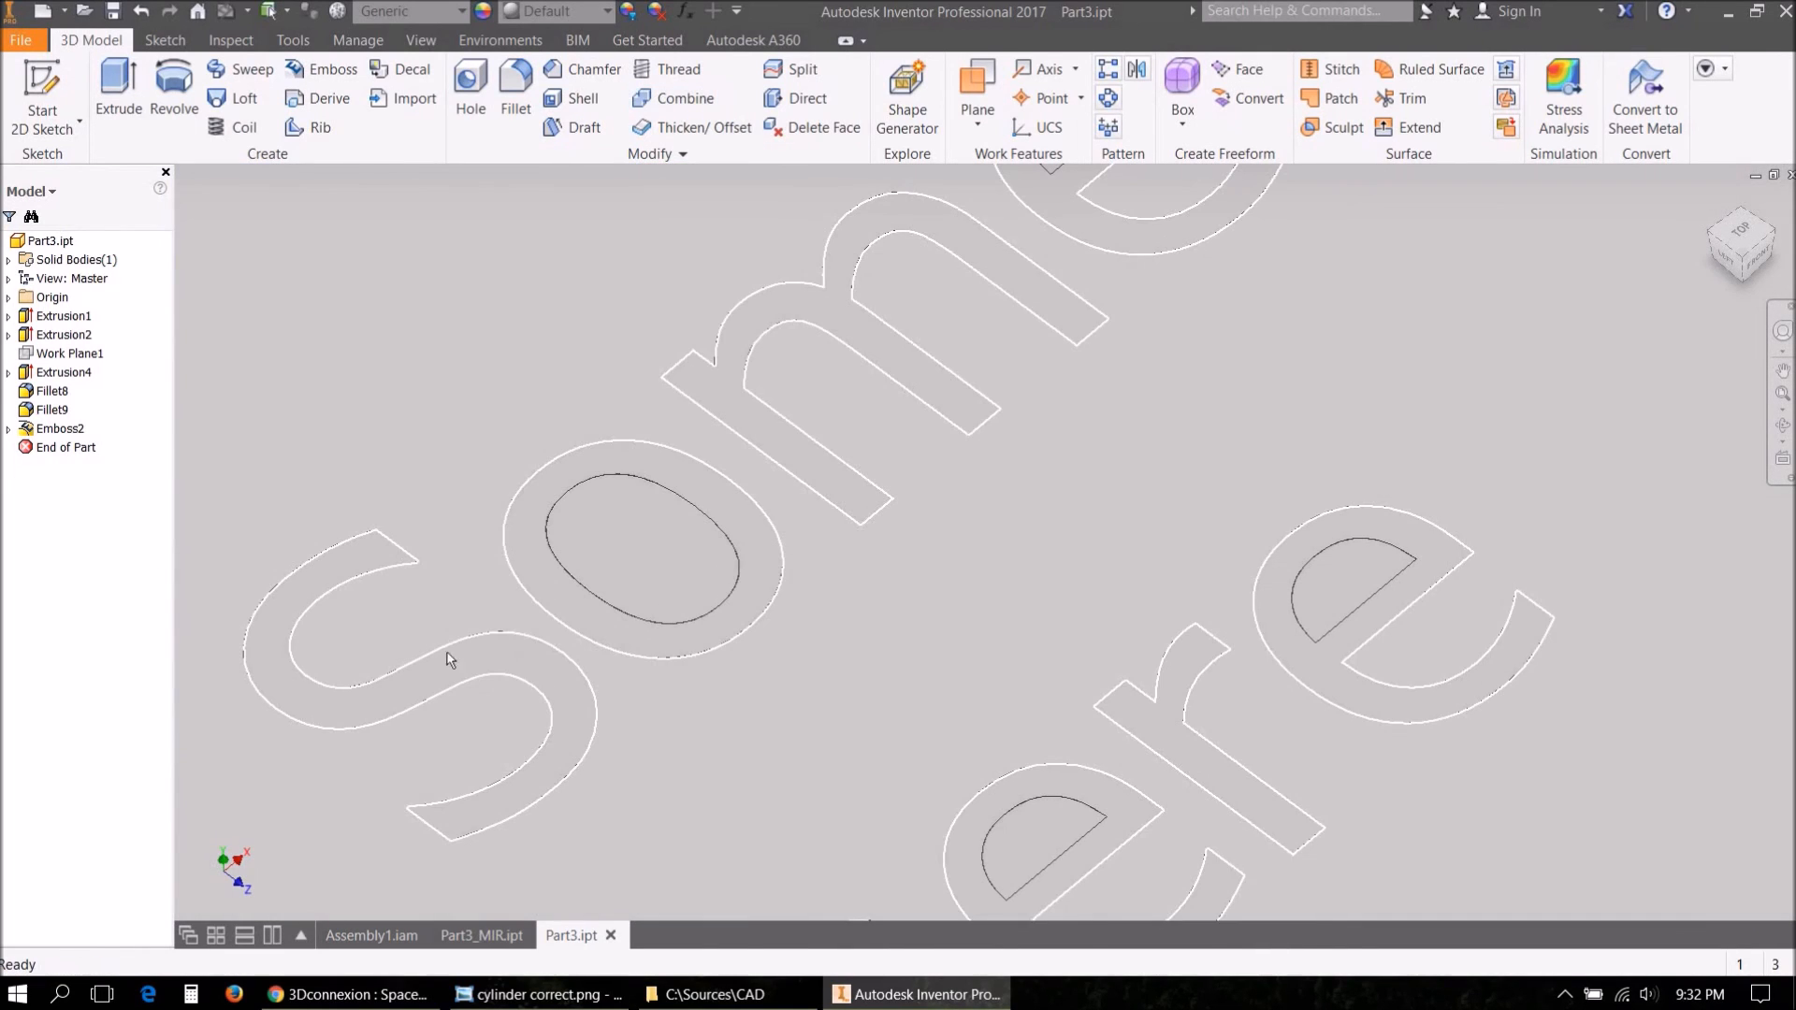
{"action": "left_click", "coordinate": [496, 647]}
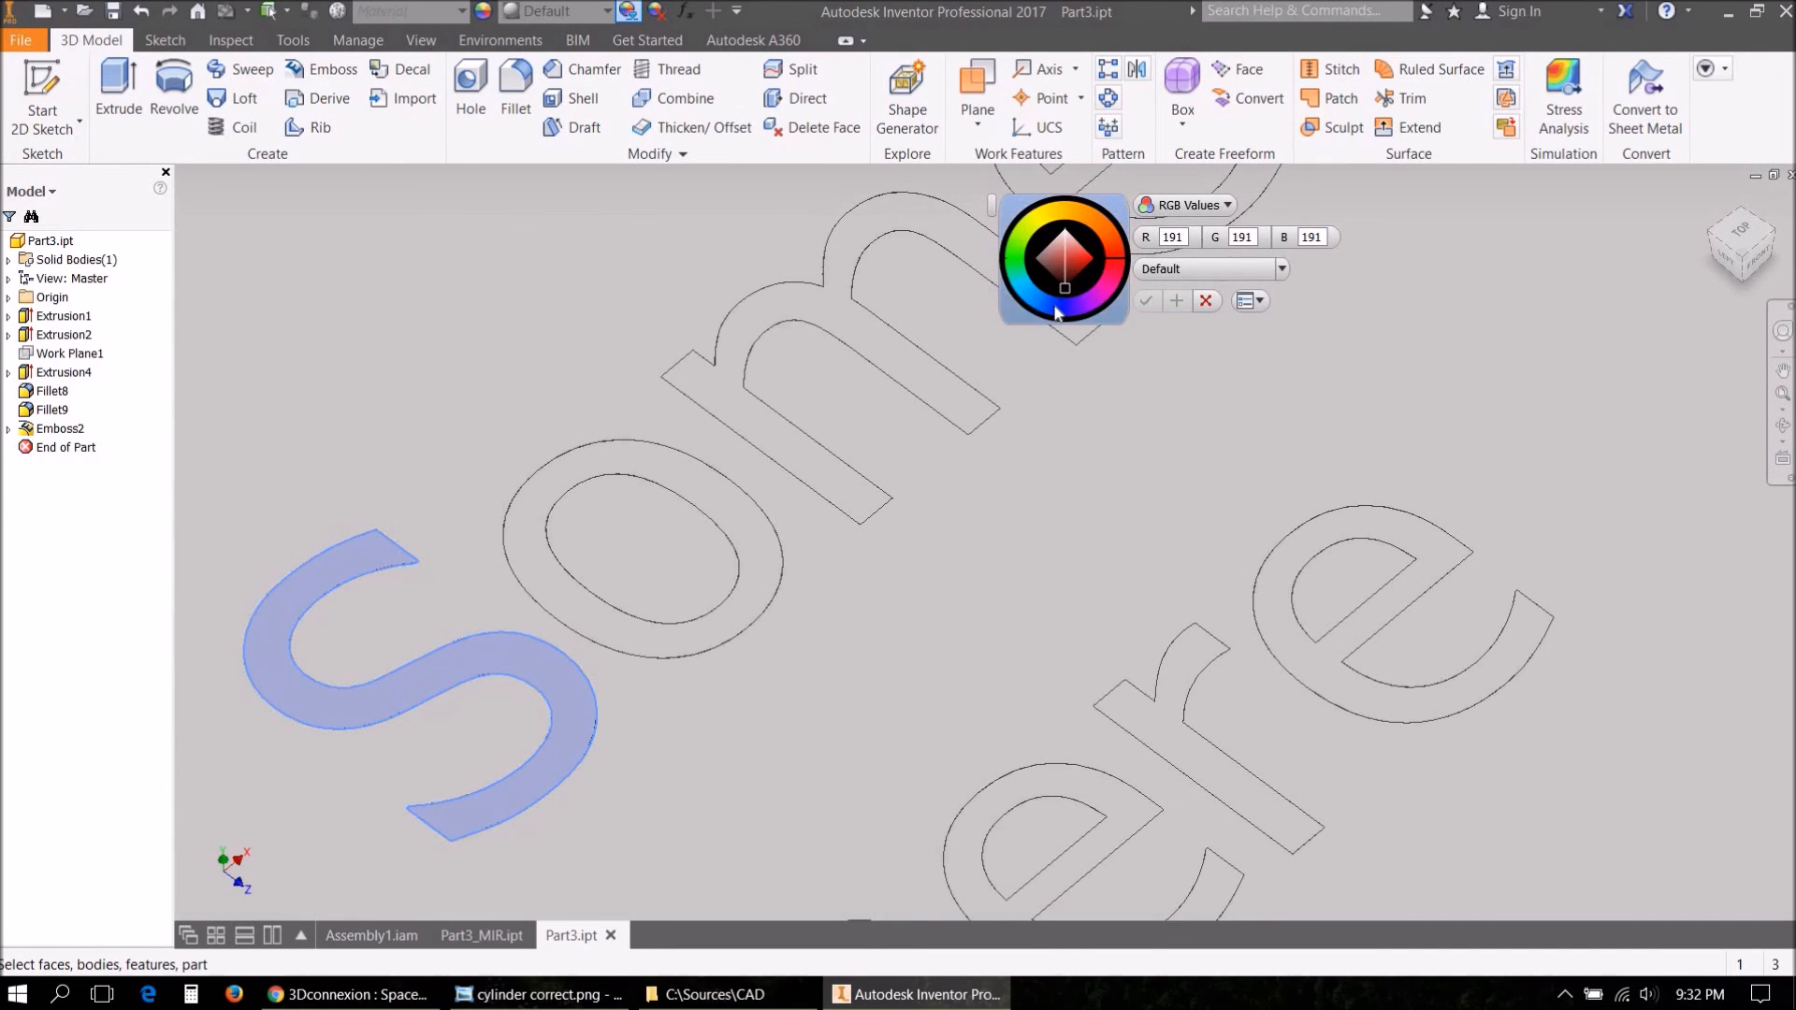
{"action": "left_click", "coordinate": [546, 517]}
{"action": "left_click", "coordinate": [762, 379]}
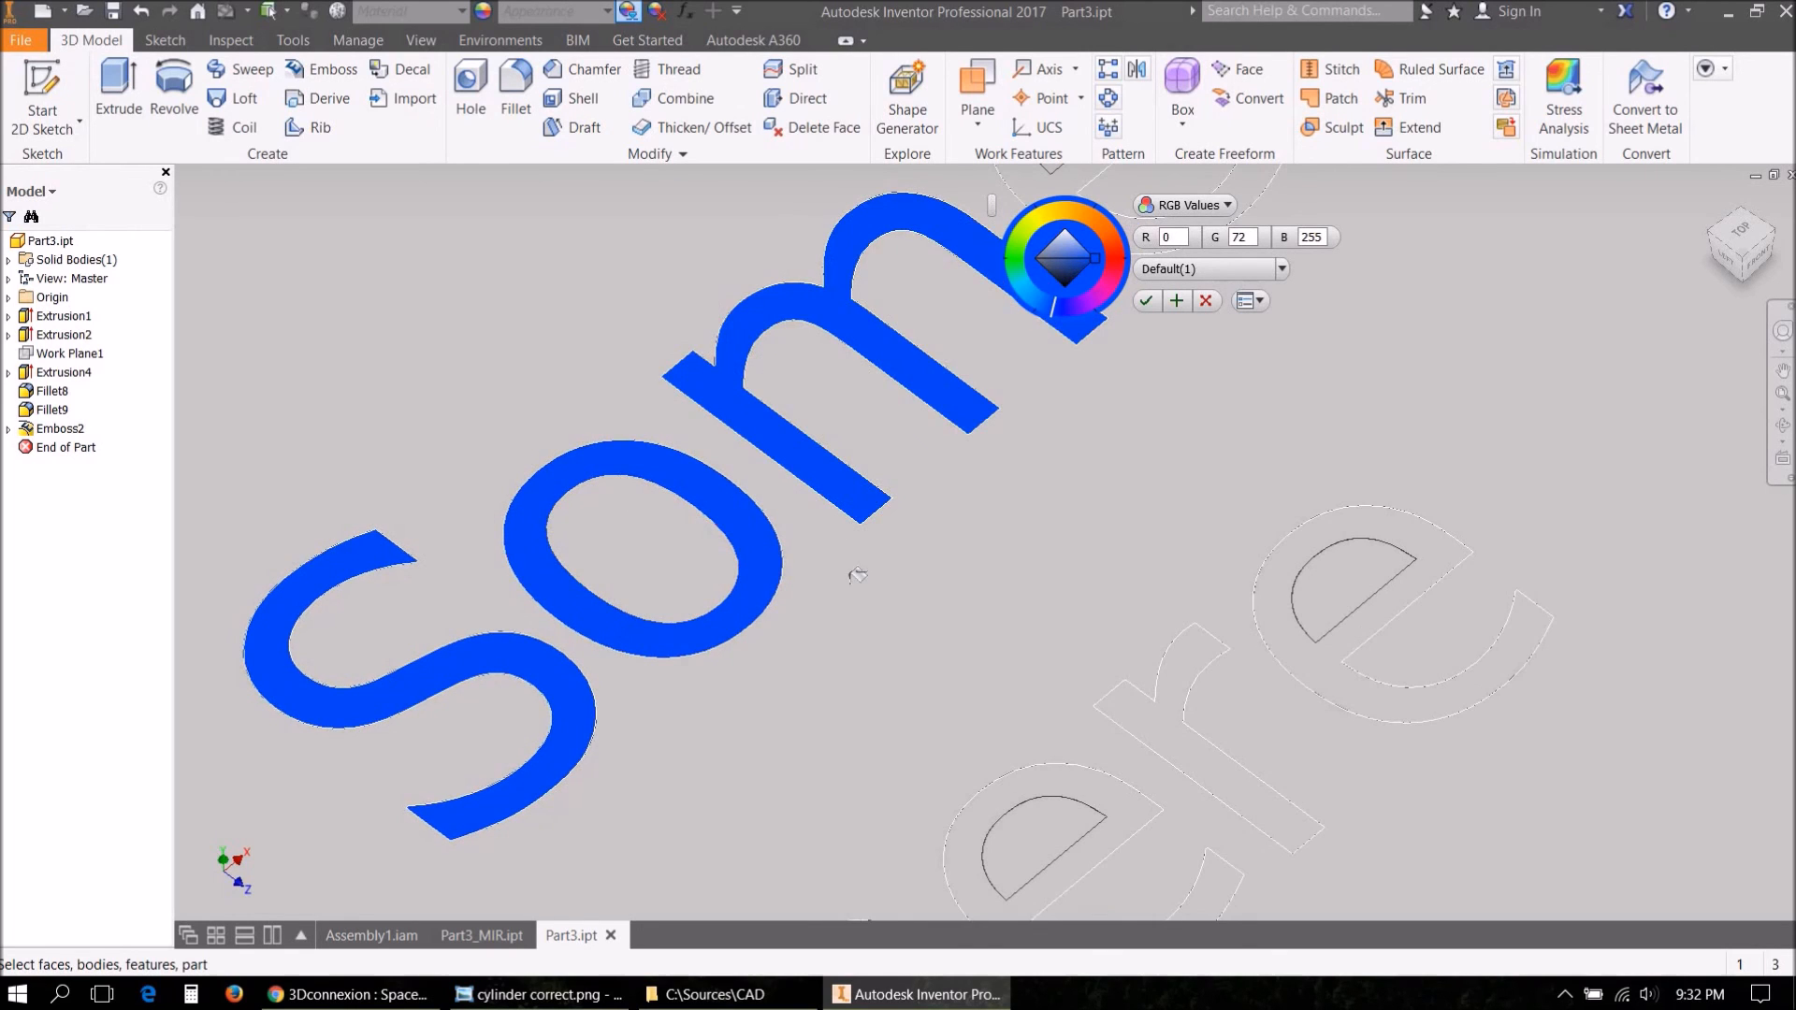
{"action": "scroll", "coordinate": [855, 572], "scroll_direction": "down", "scroll_amount": 4}
{"action": "scroll", "coordinate": [767, 506], "scroll_direction": "down", "scroll_amount": 4}
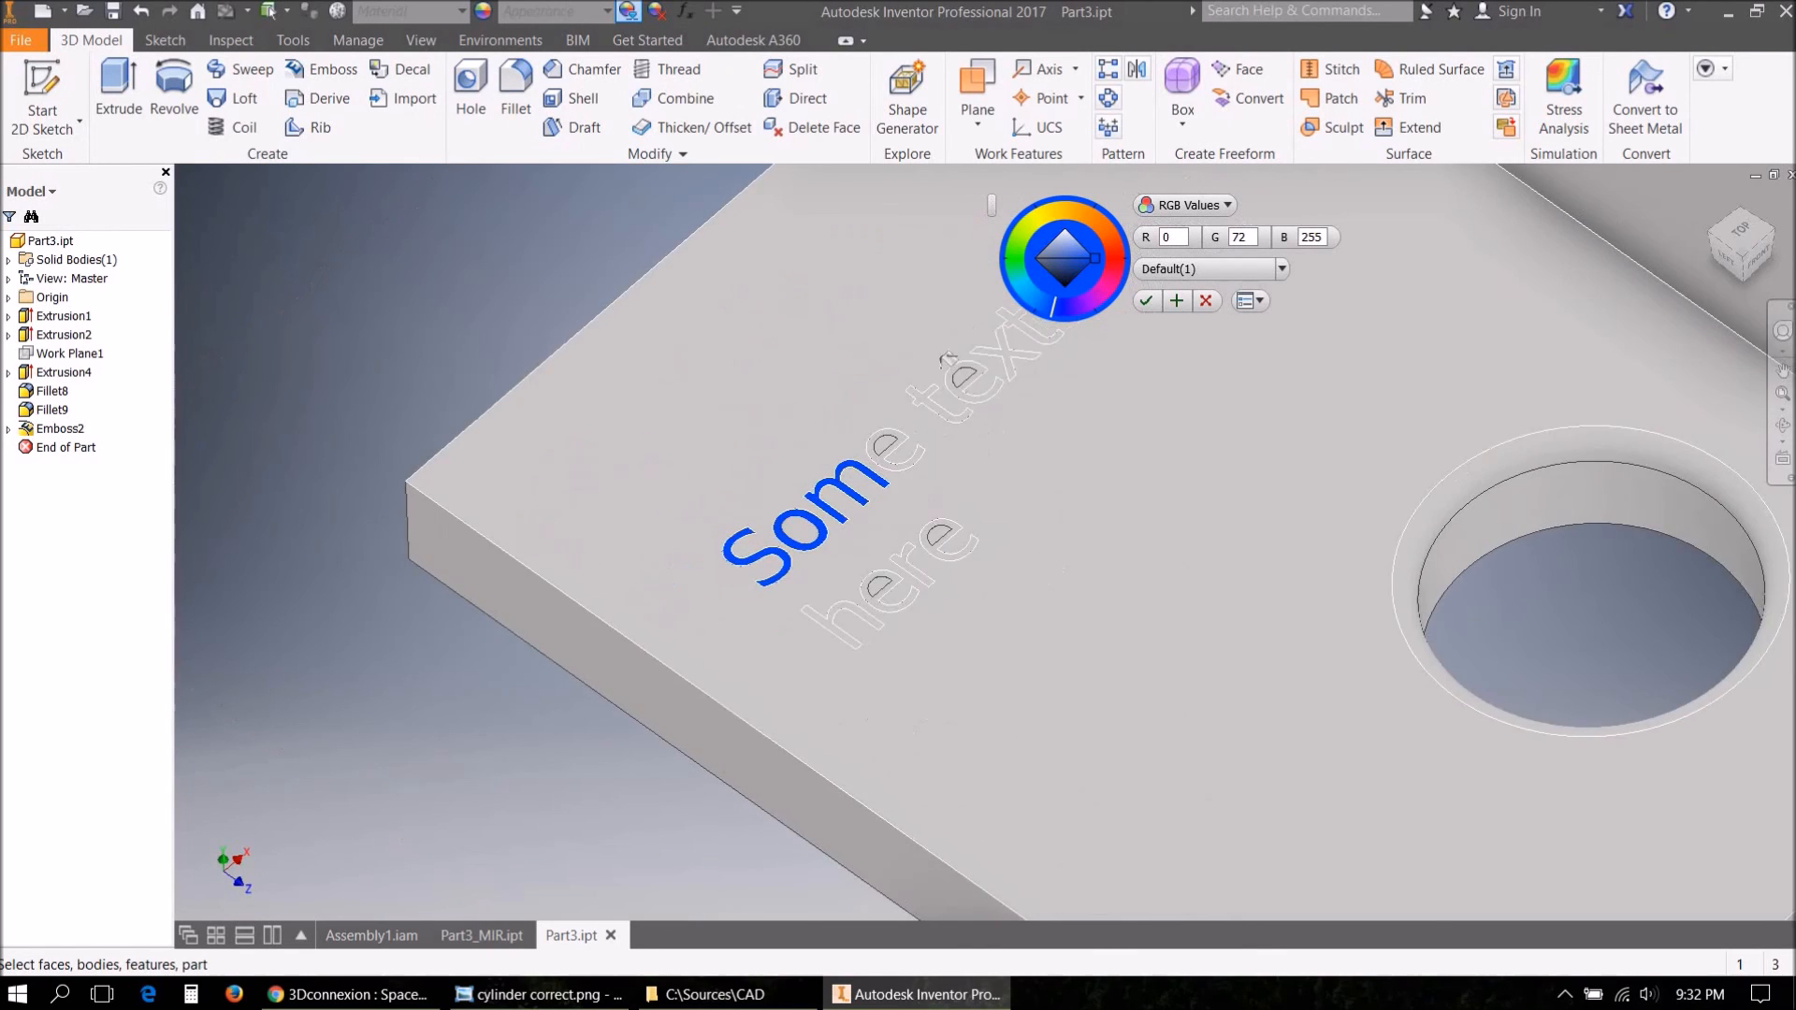
{"action": "scroll", "coordinate": [359, 225], "scroll_direction": "up", "scroll_amount": 2}
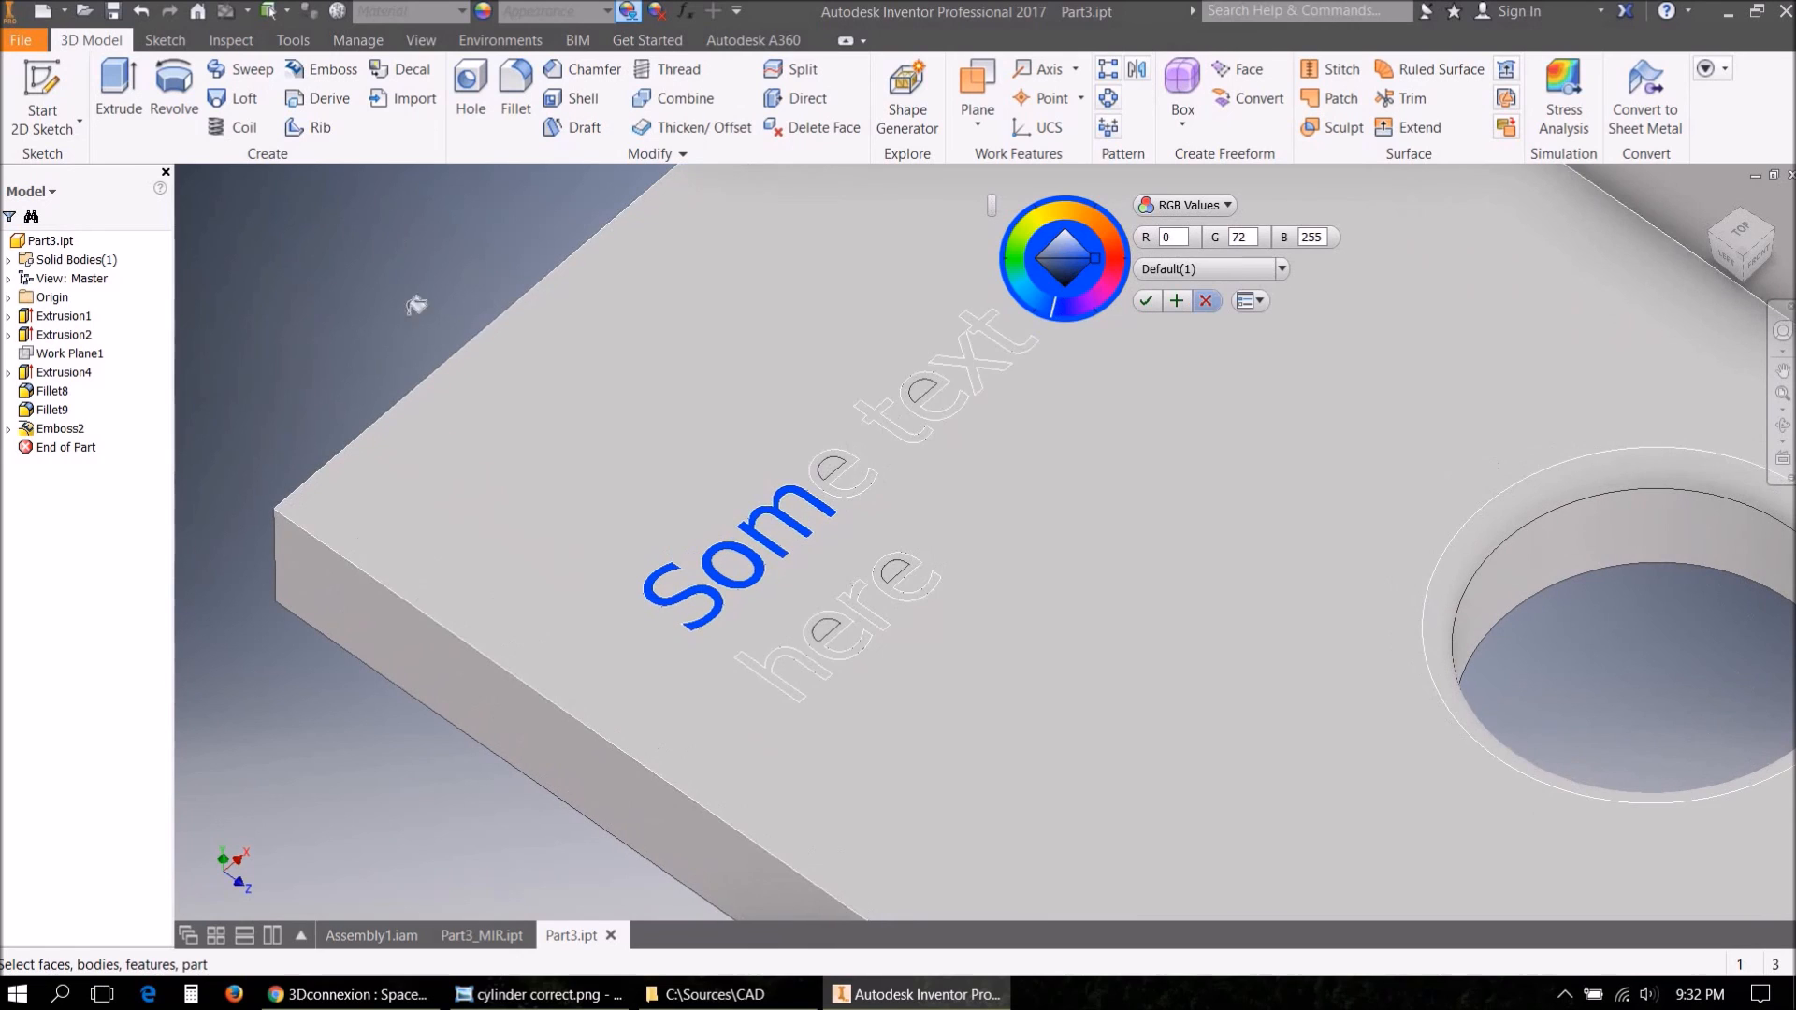
{"action": "left_click", "coordinate": [1207, 300]}
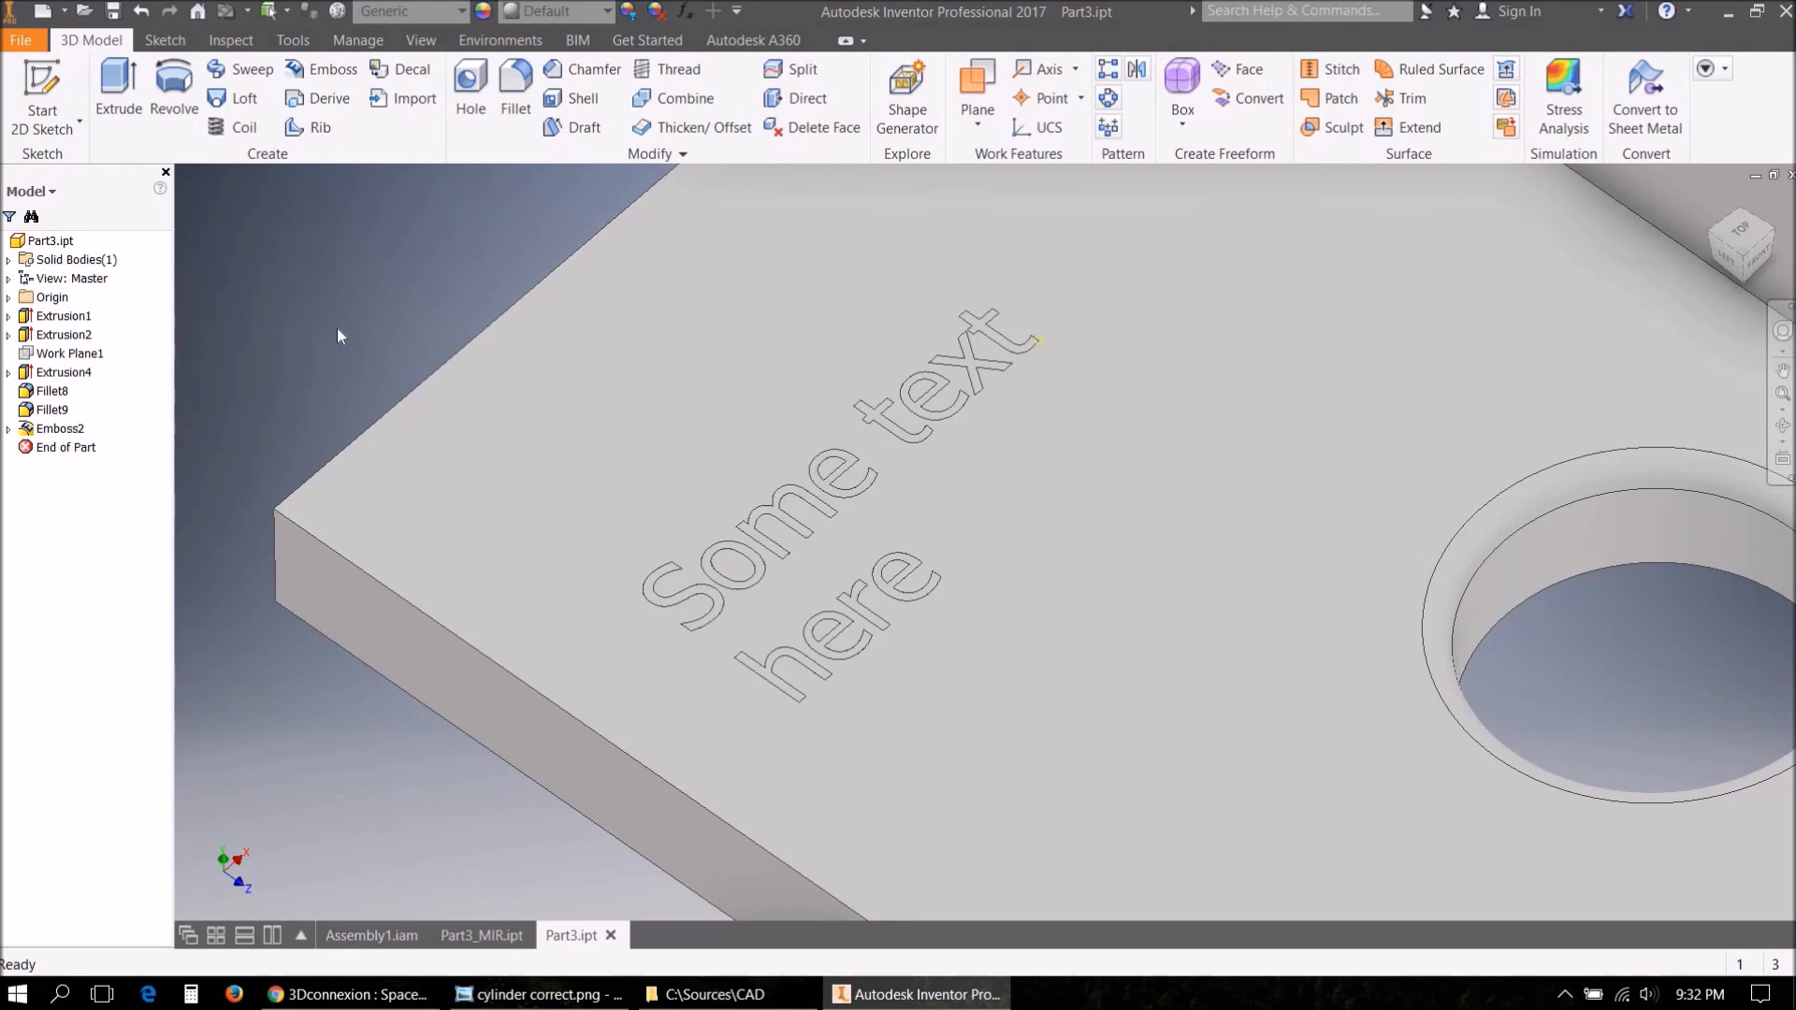
Set the feature appearance of the embossed text to Blue-Yellow in its properties.
{"action": "left_click", "coordinate": [59, 429]}
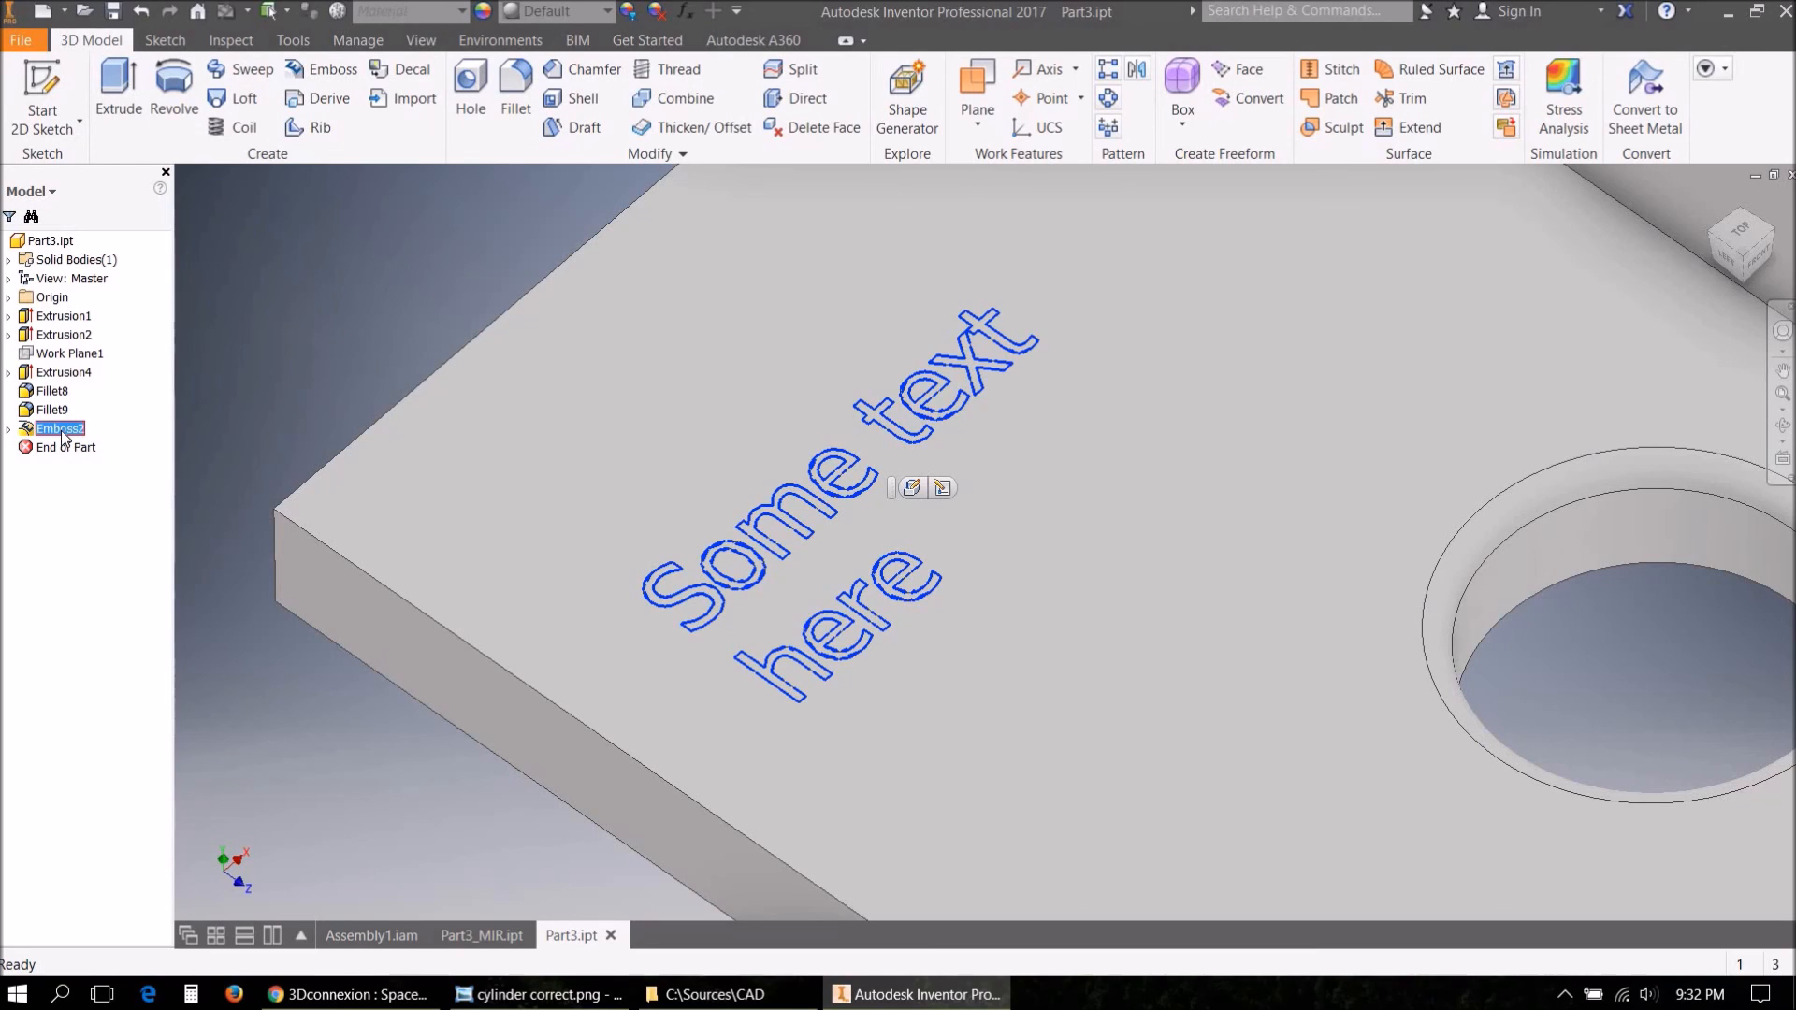
{"action": "right_click", "coordinate": [63, 437]}
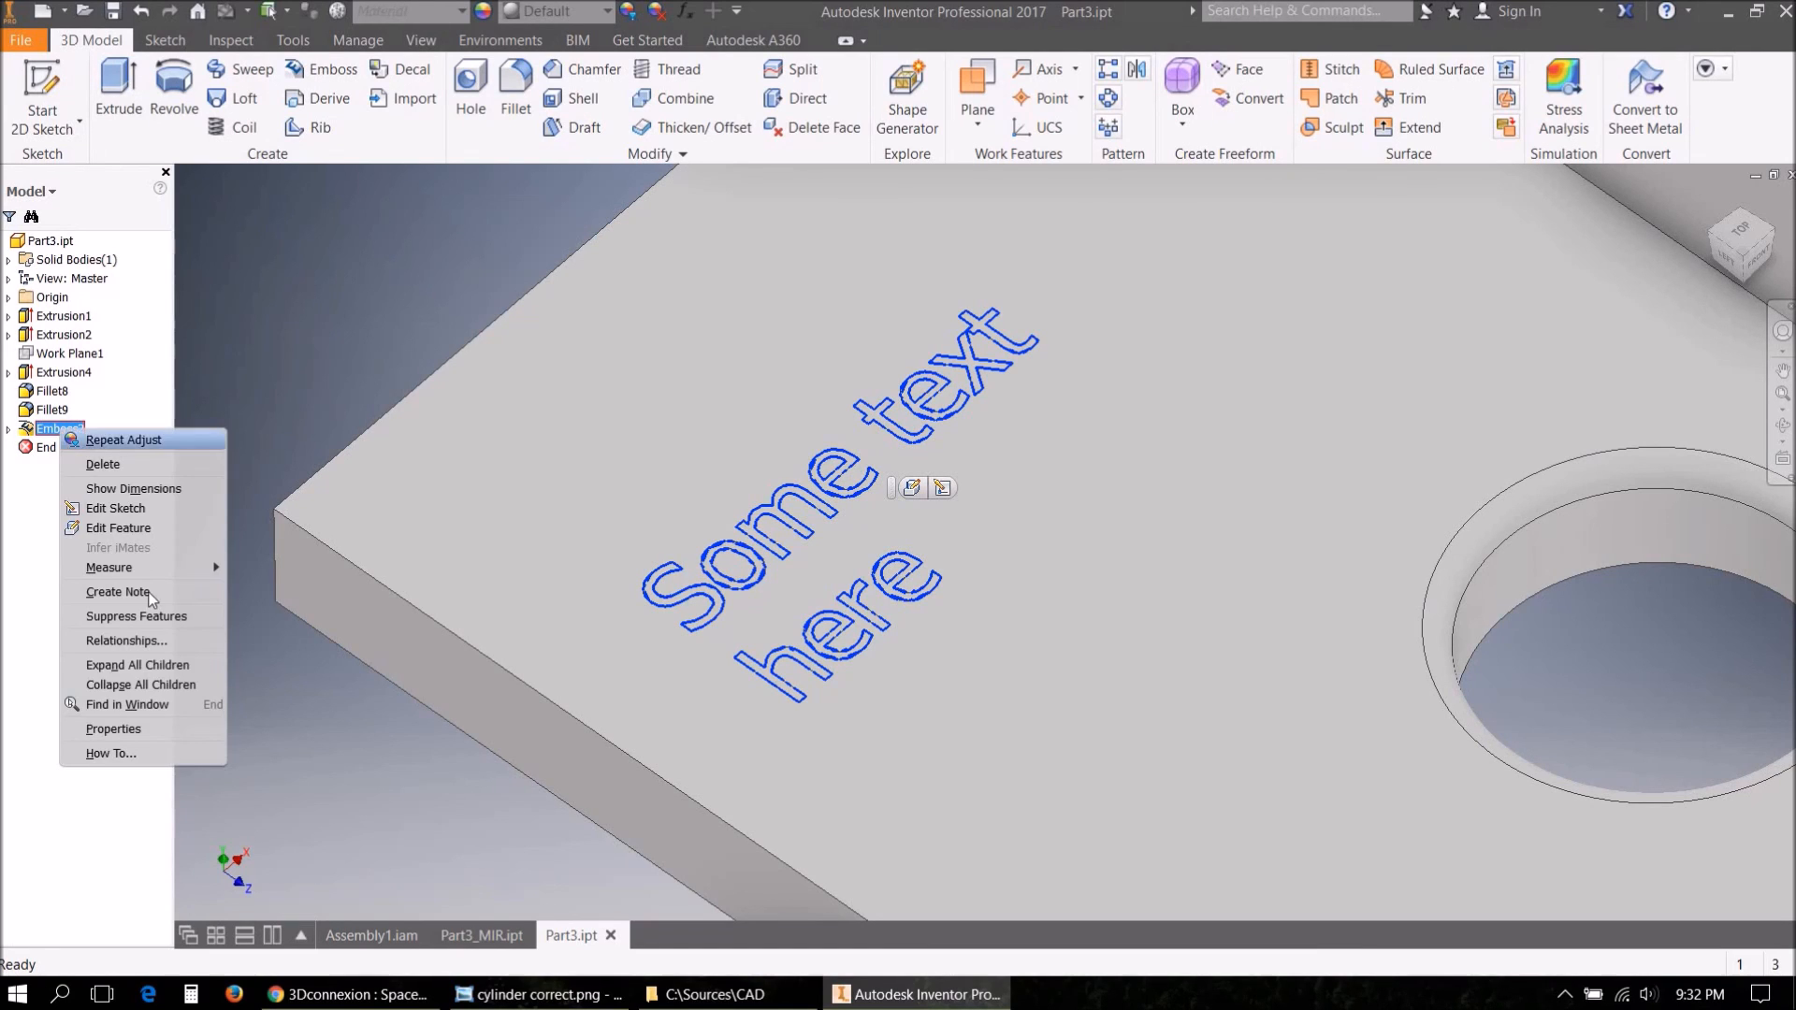
{"action": "left_click", "coordinate": [185, 735]}
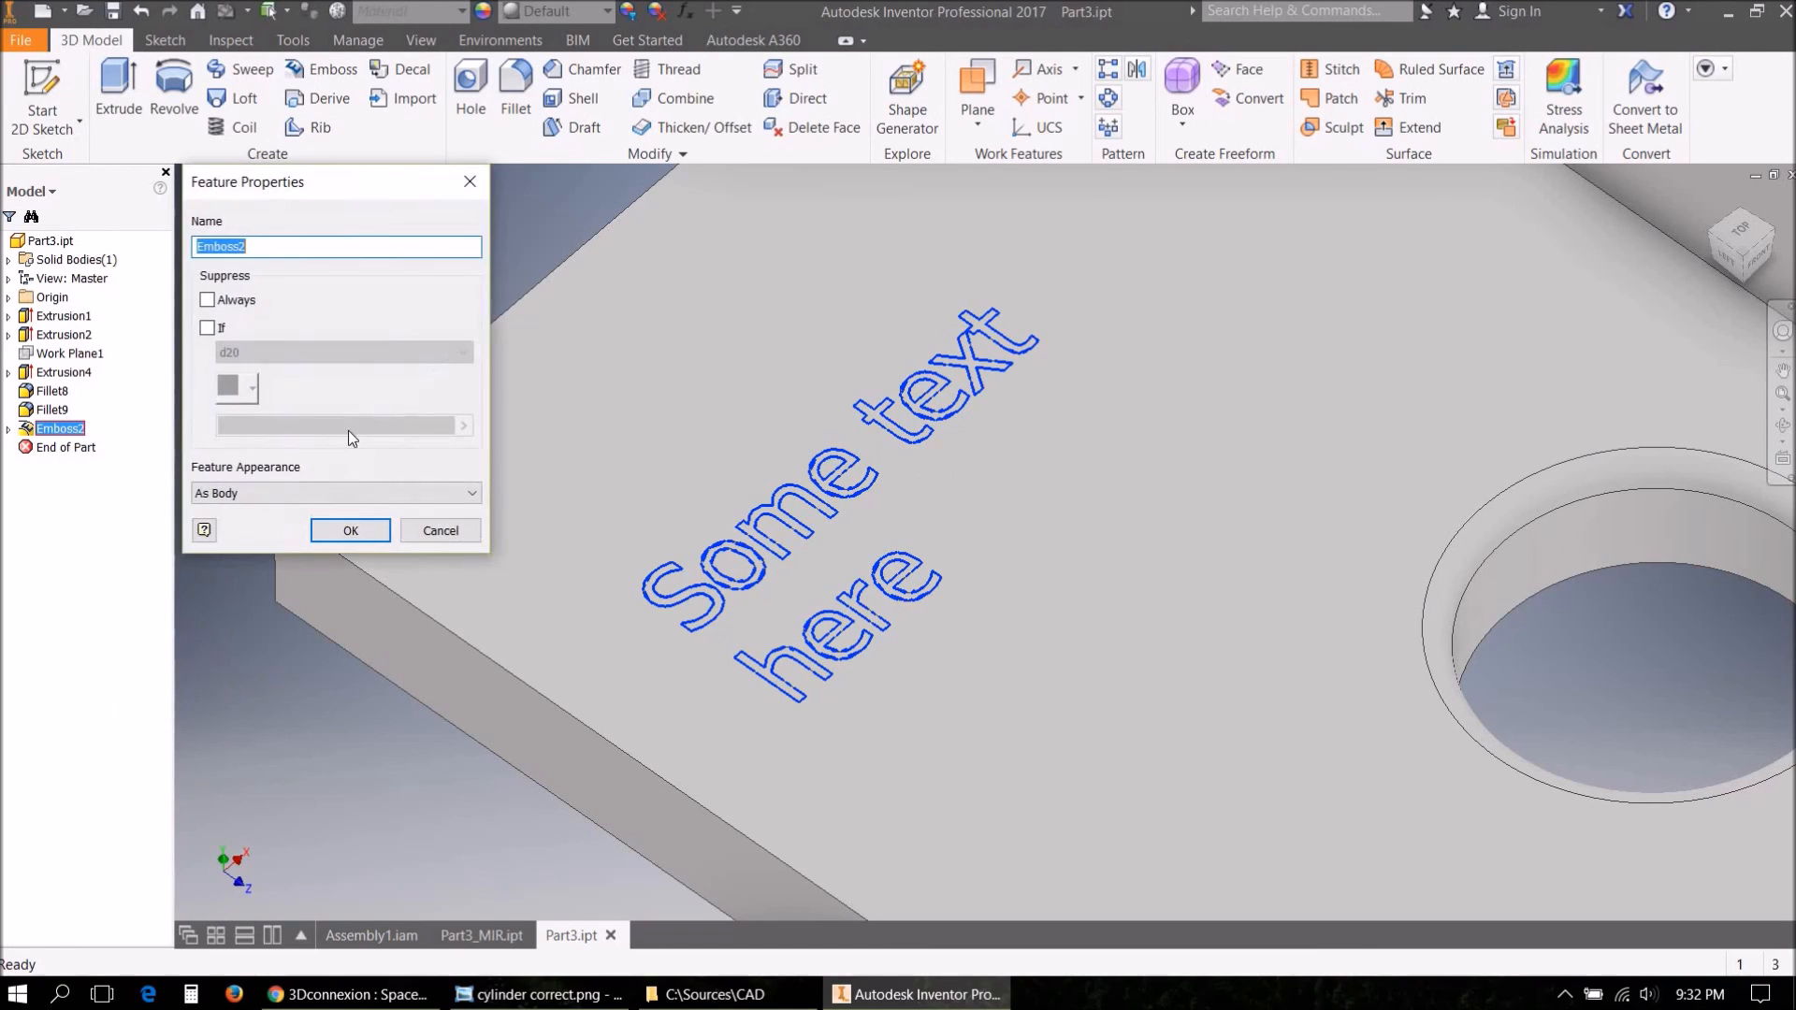
{"action": "left_click", "coordinate": [271, 495]}
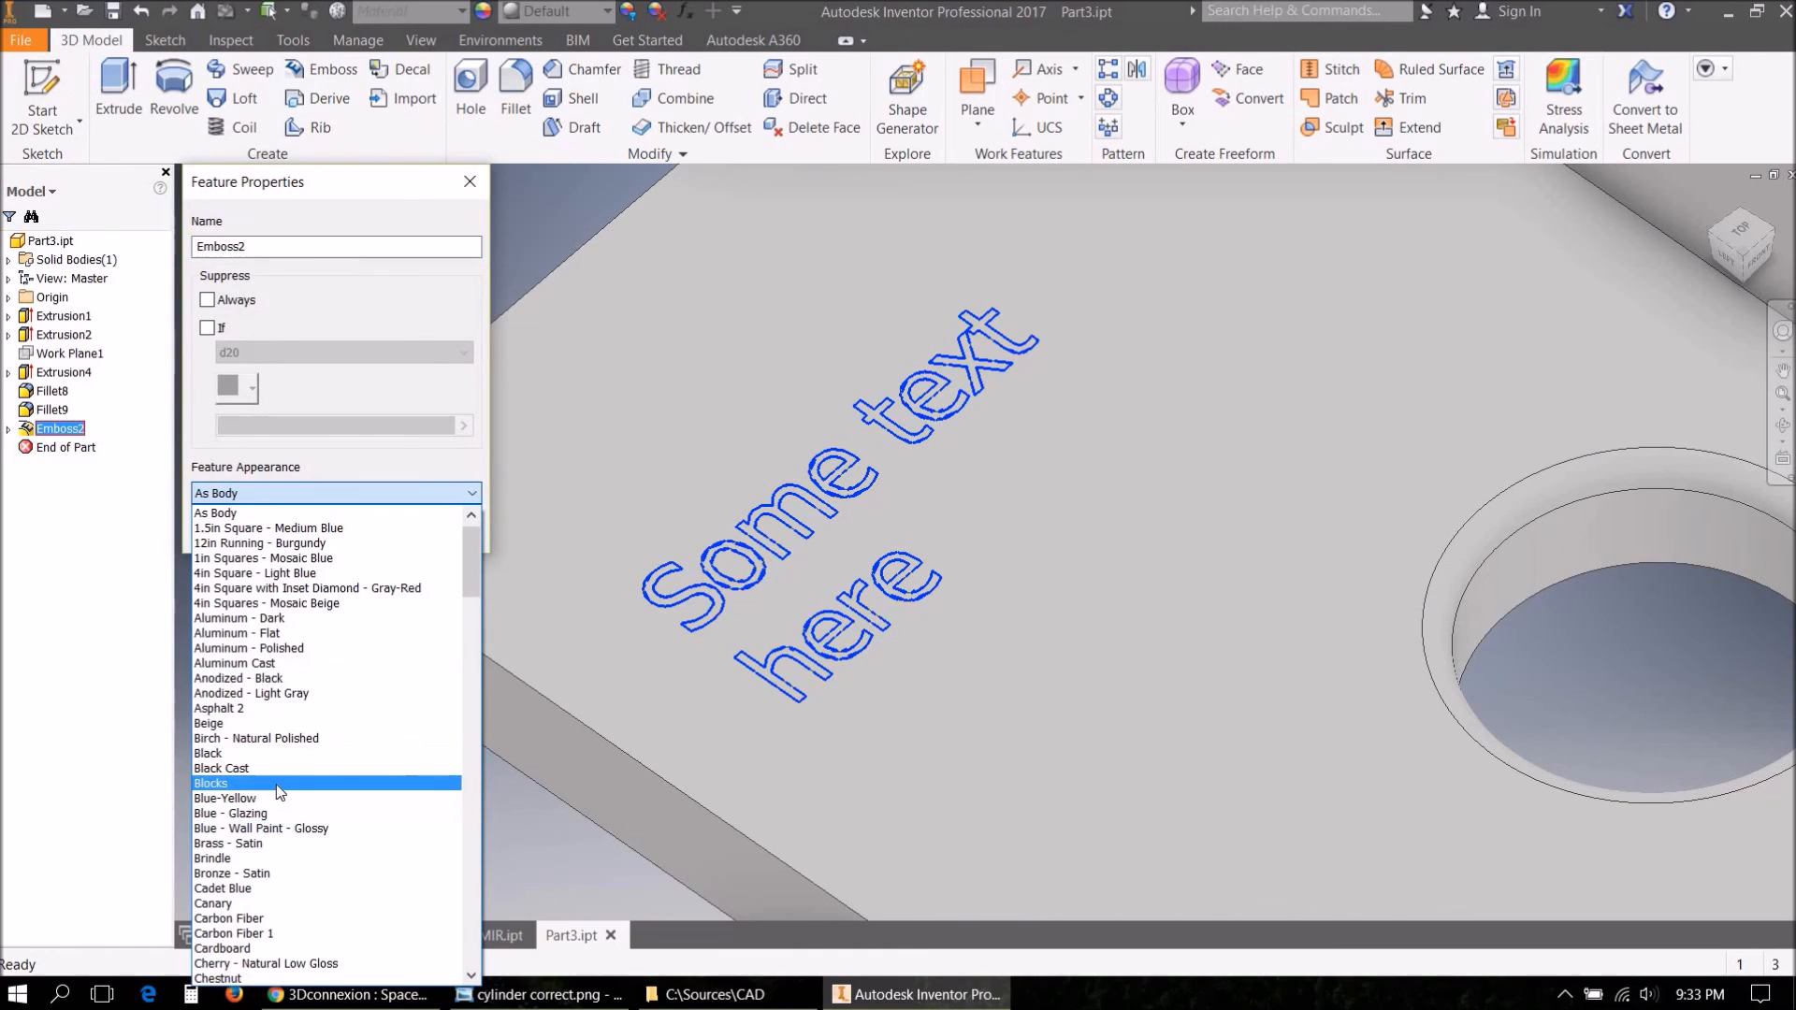
{"action": "left_click", "coordinate": [272, 798]}
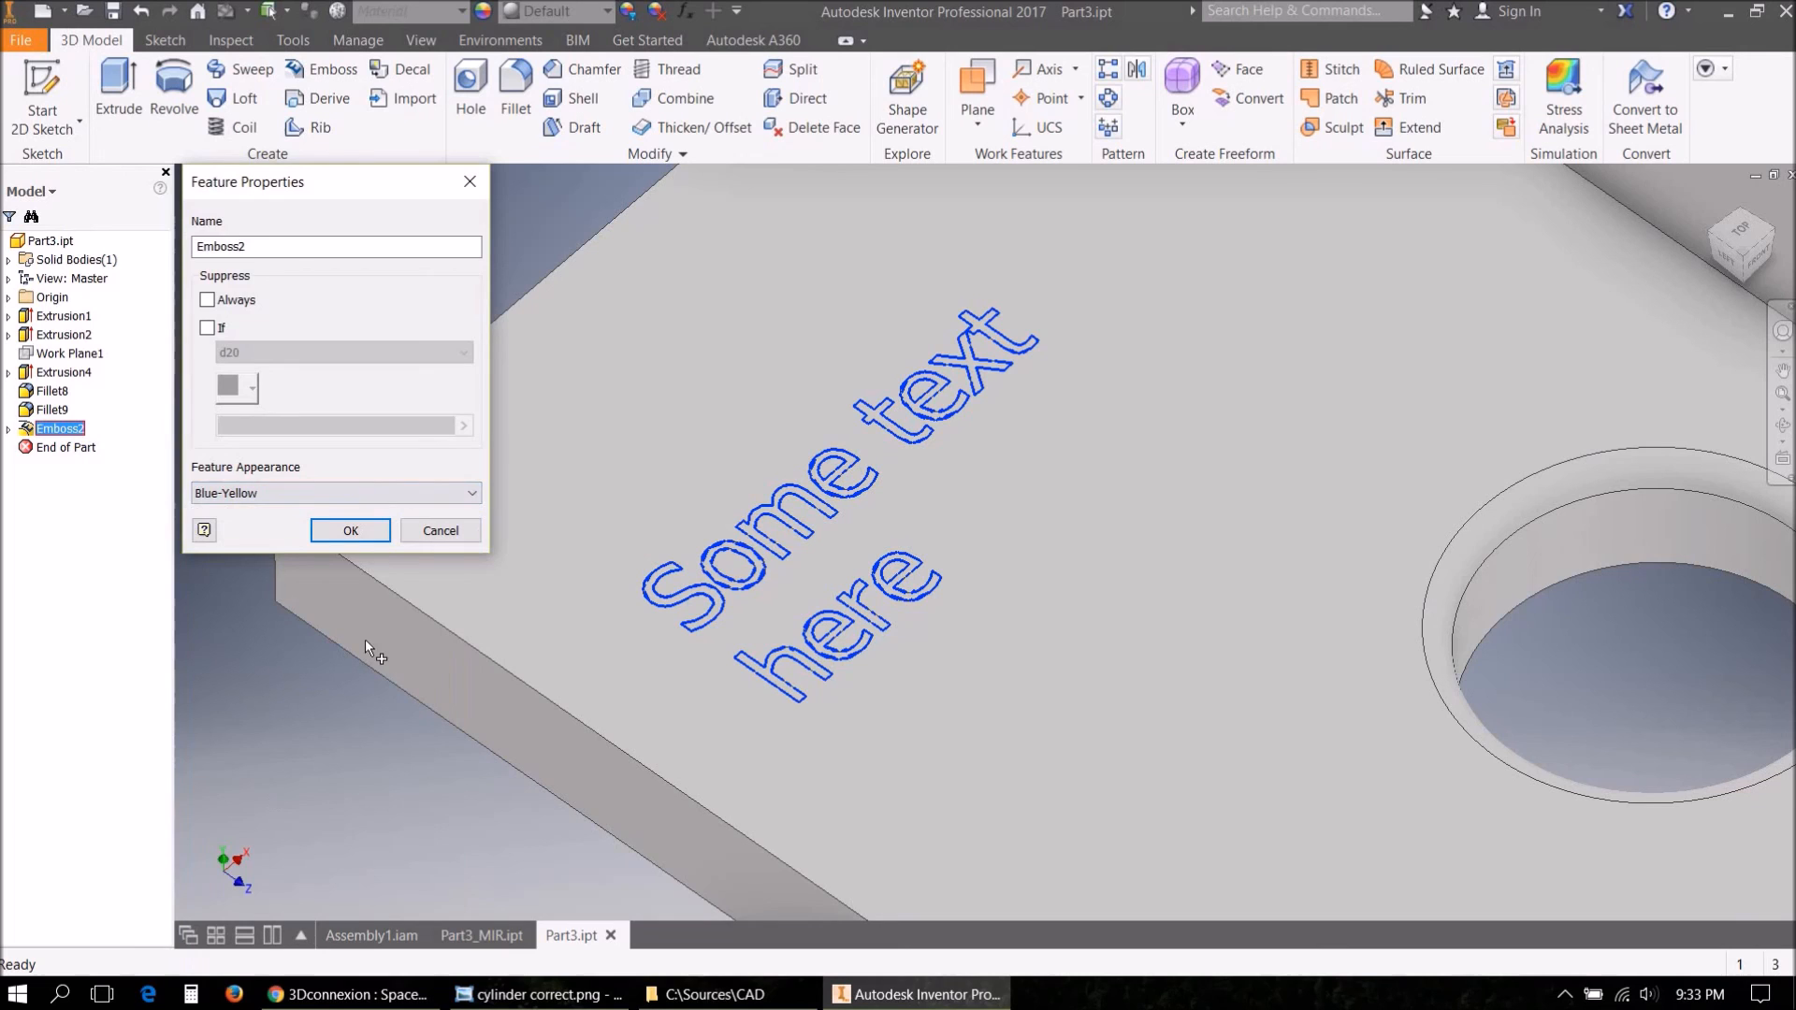
{"action": "left_click", "coordinate": [350, 530]}
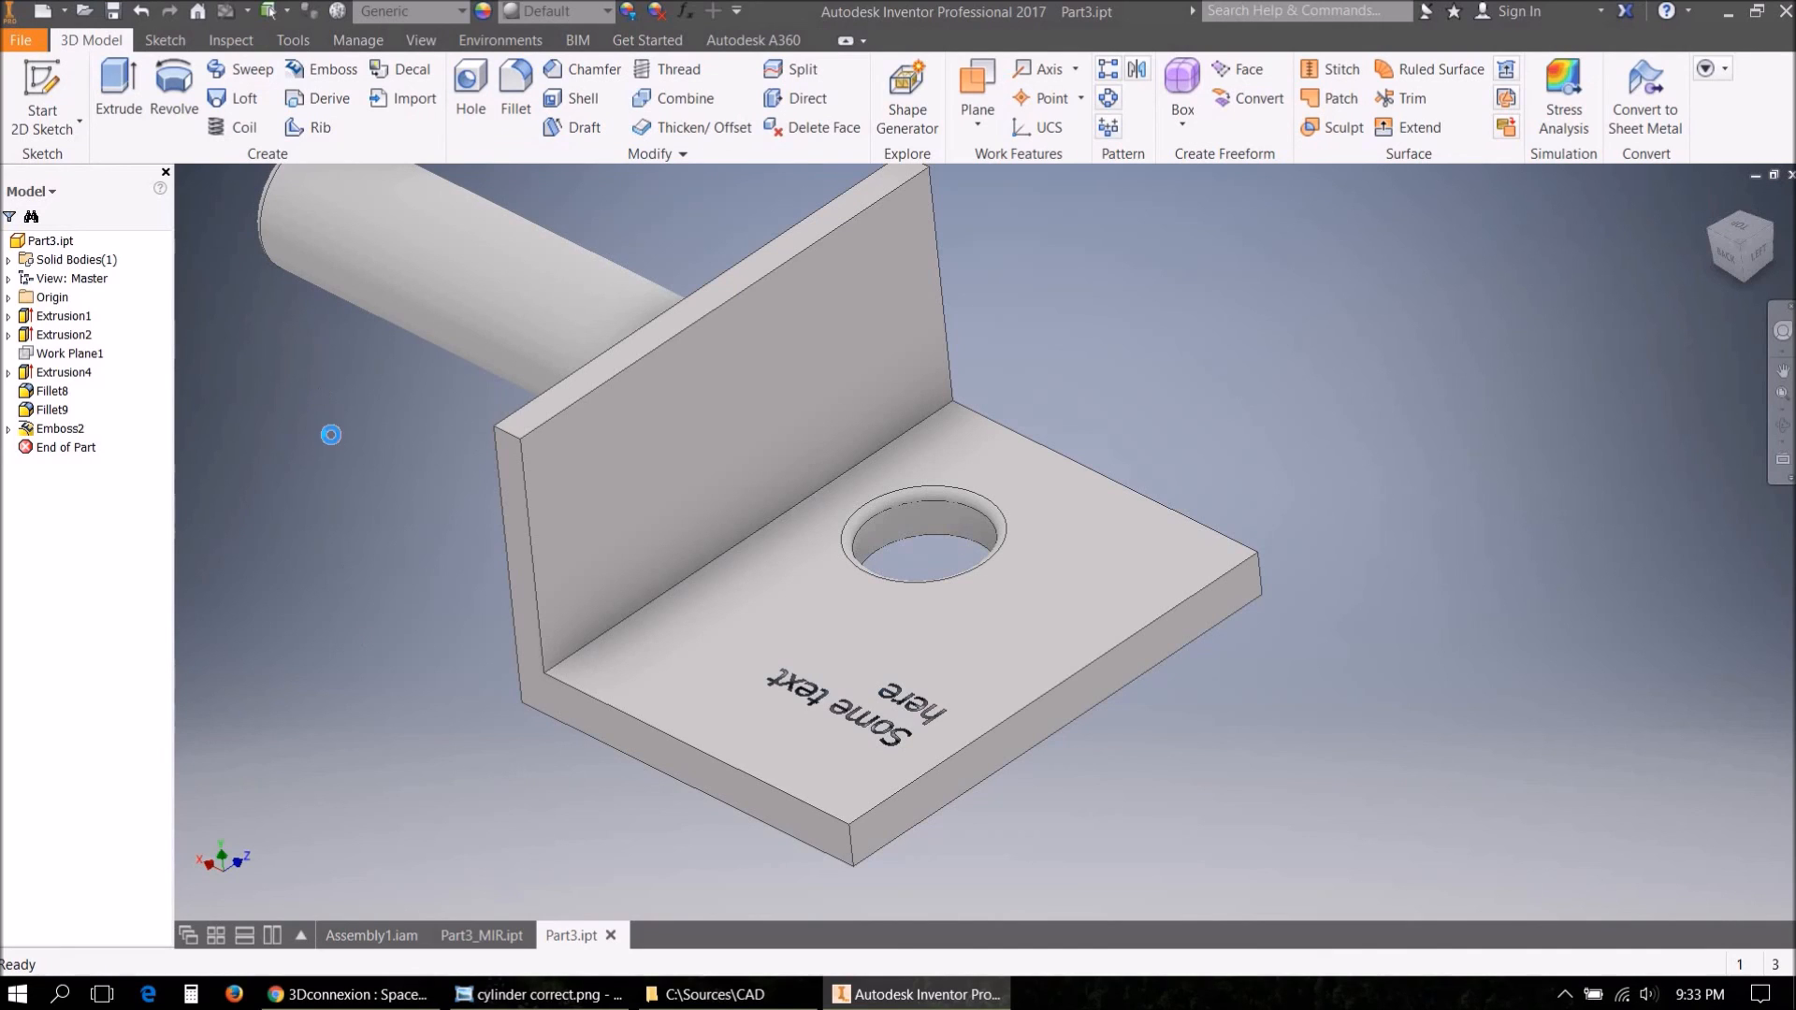
Create a new part and start a 2D sketch on its horizontal origin plane.
{"action": "left_click", "coordinate": [22, 43]}
{"action": "mouse_move", "coordinate": [91, 130]}
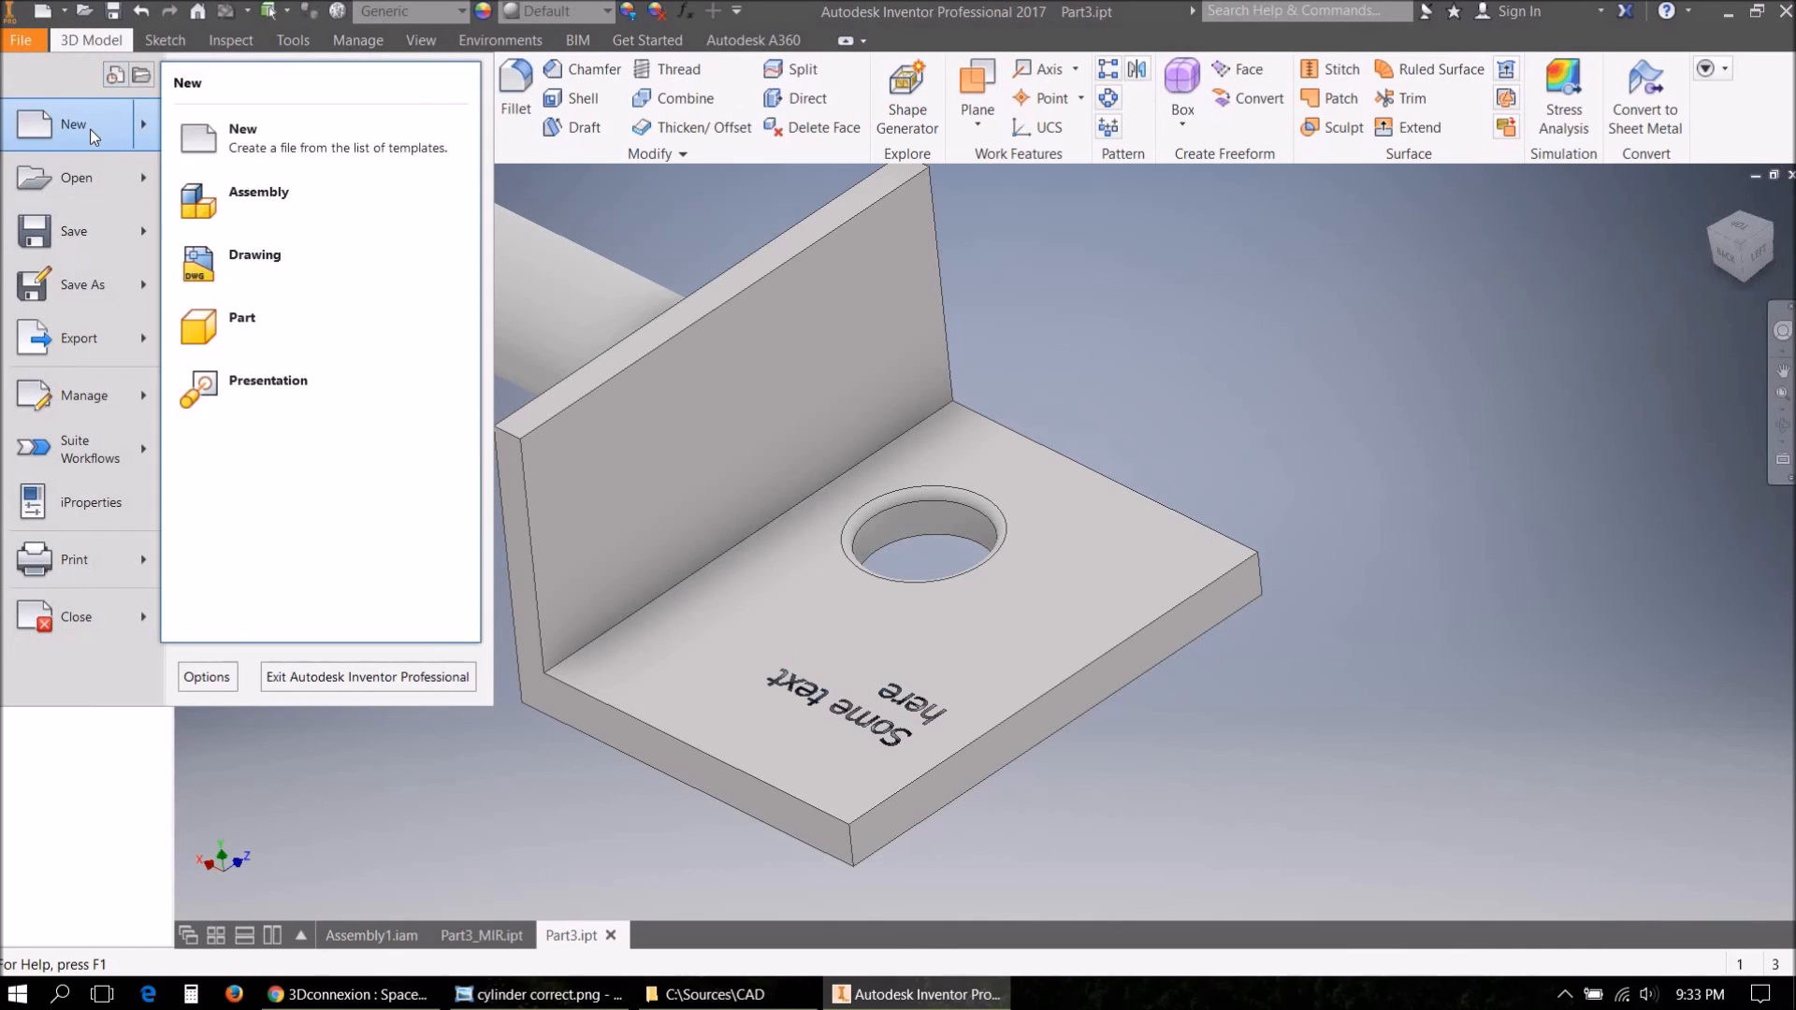
{"action": "left_click", "coordinate": [295, 330]}
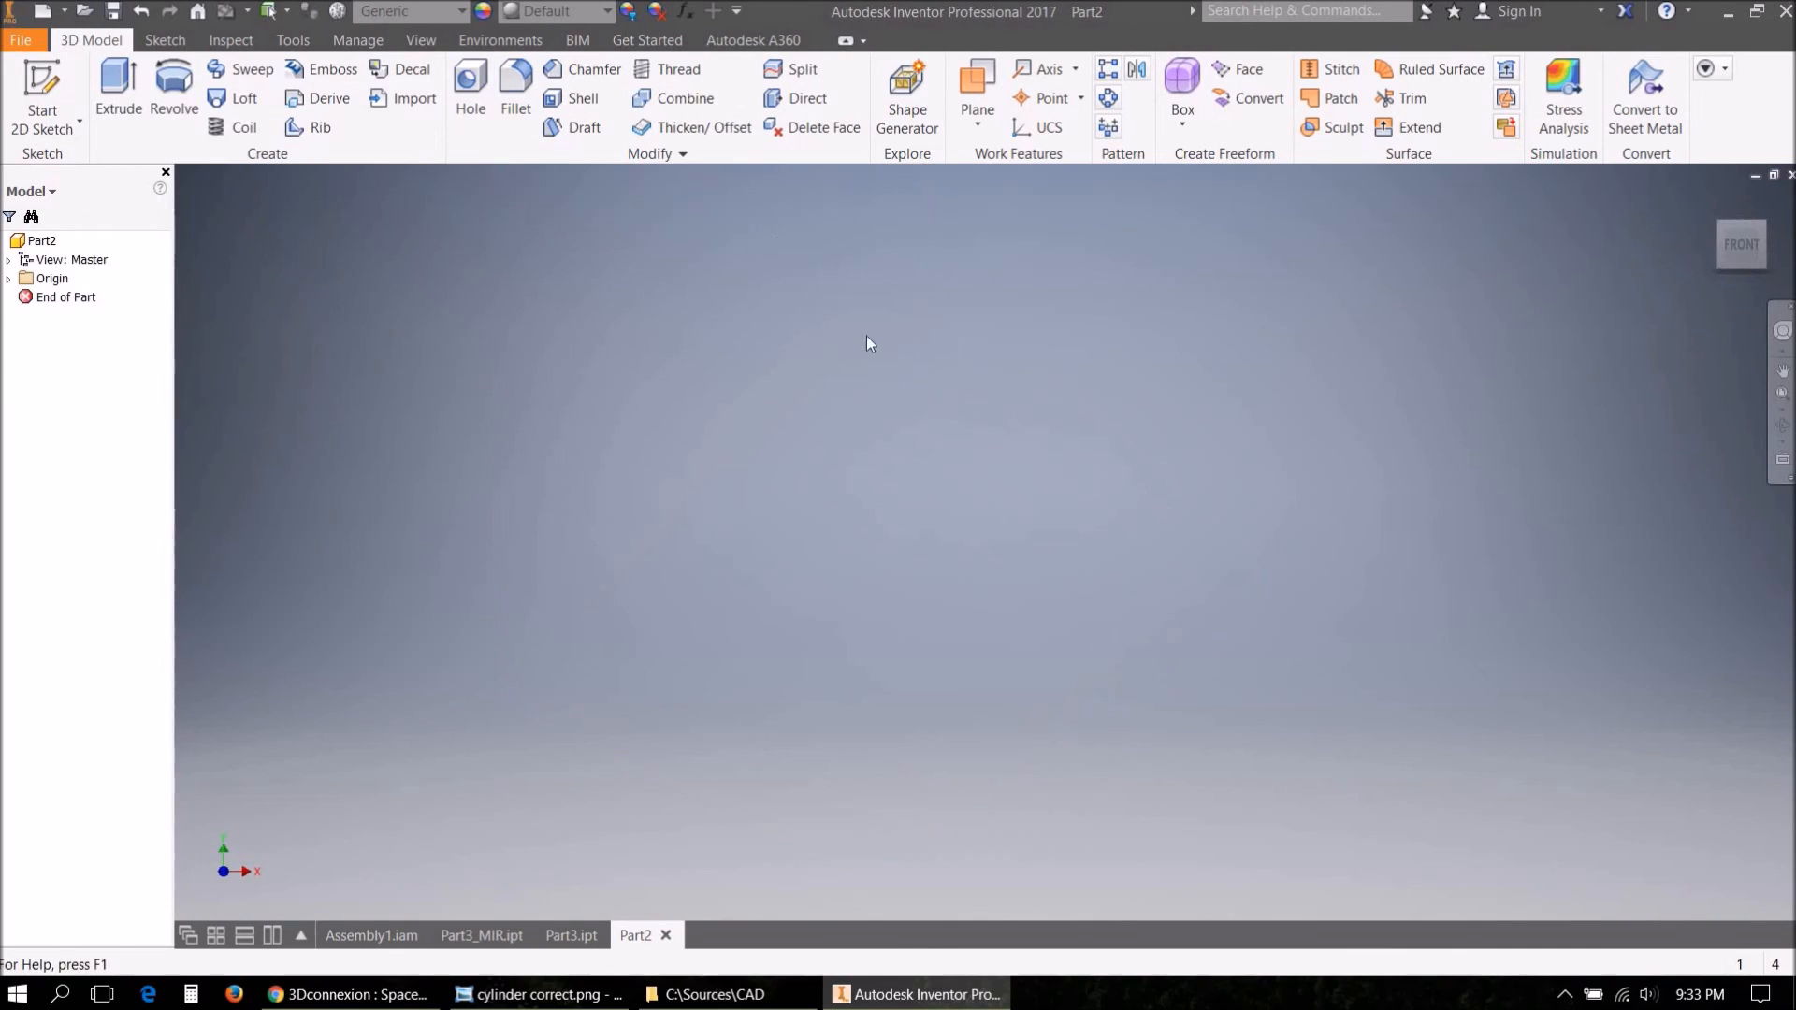
{"action": "left_click", "coordinate": [42, 98]}
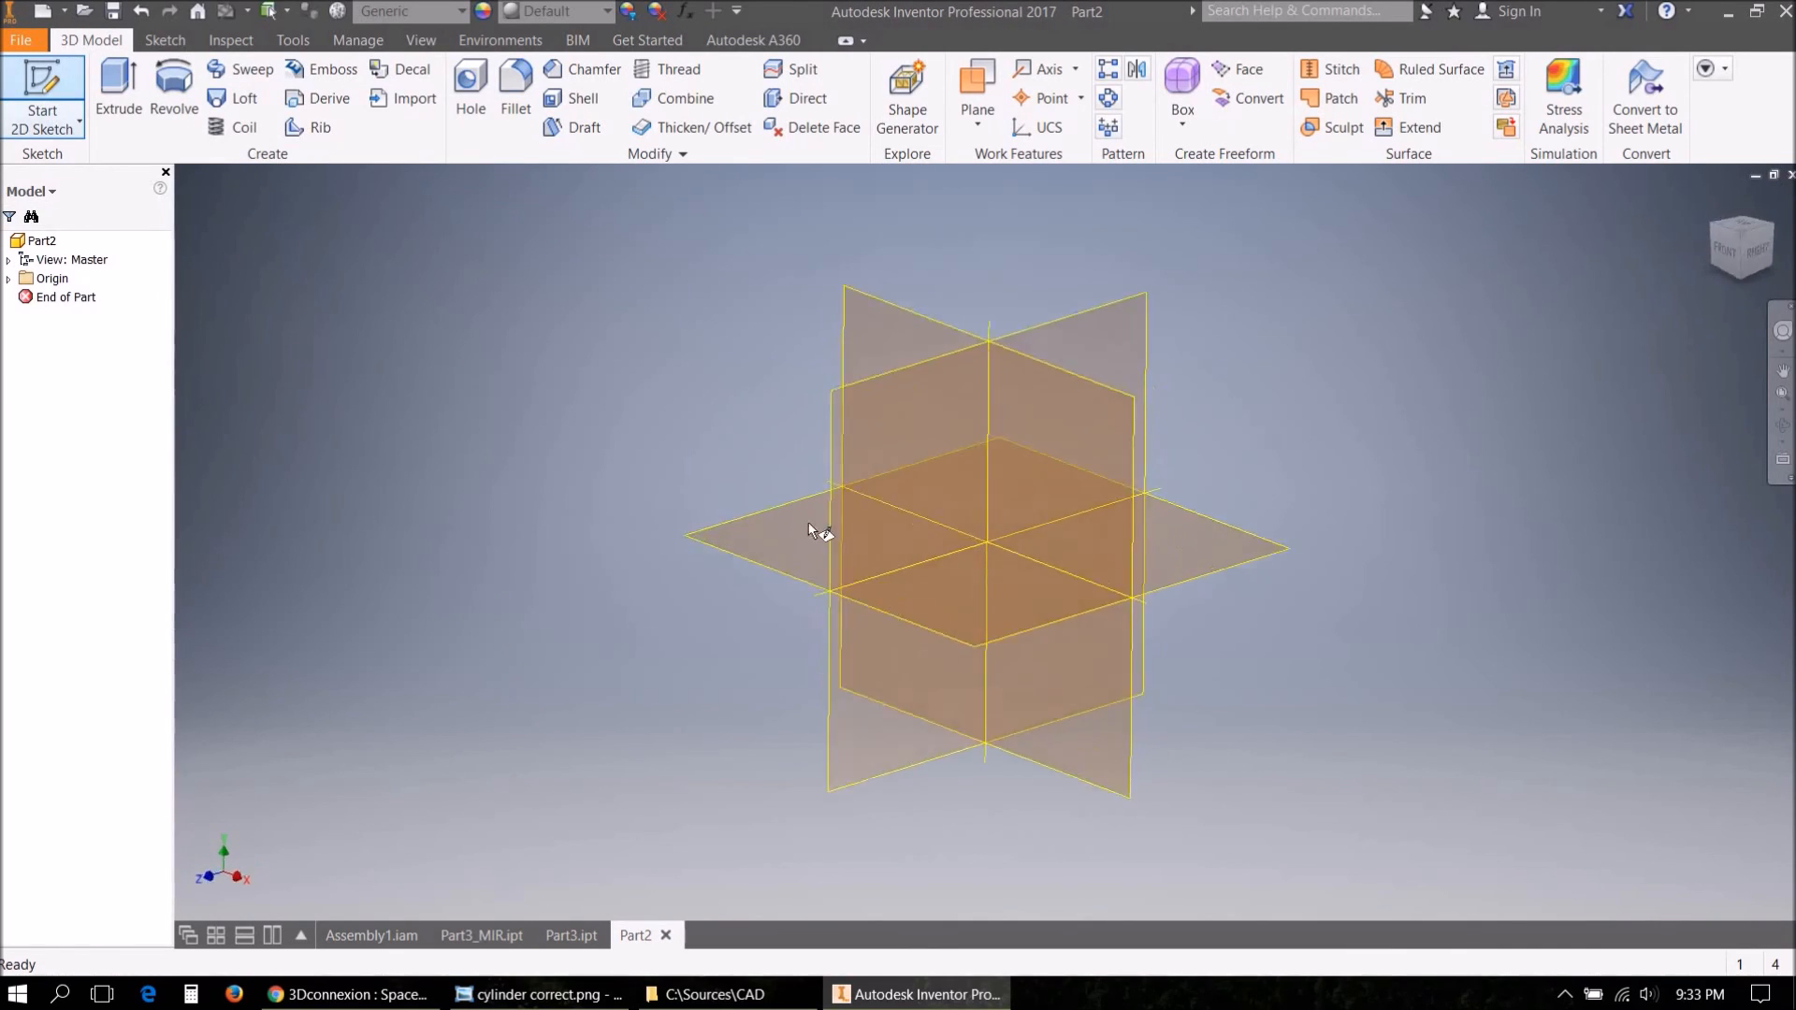
{"action": "left_click", "coordinate": [752, 540]}
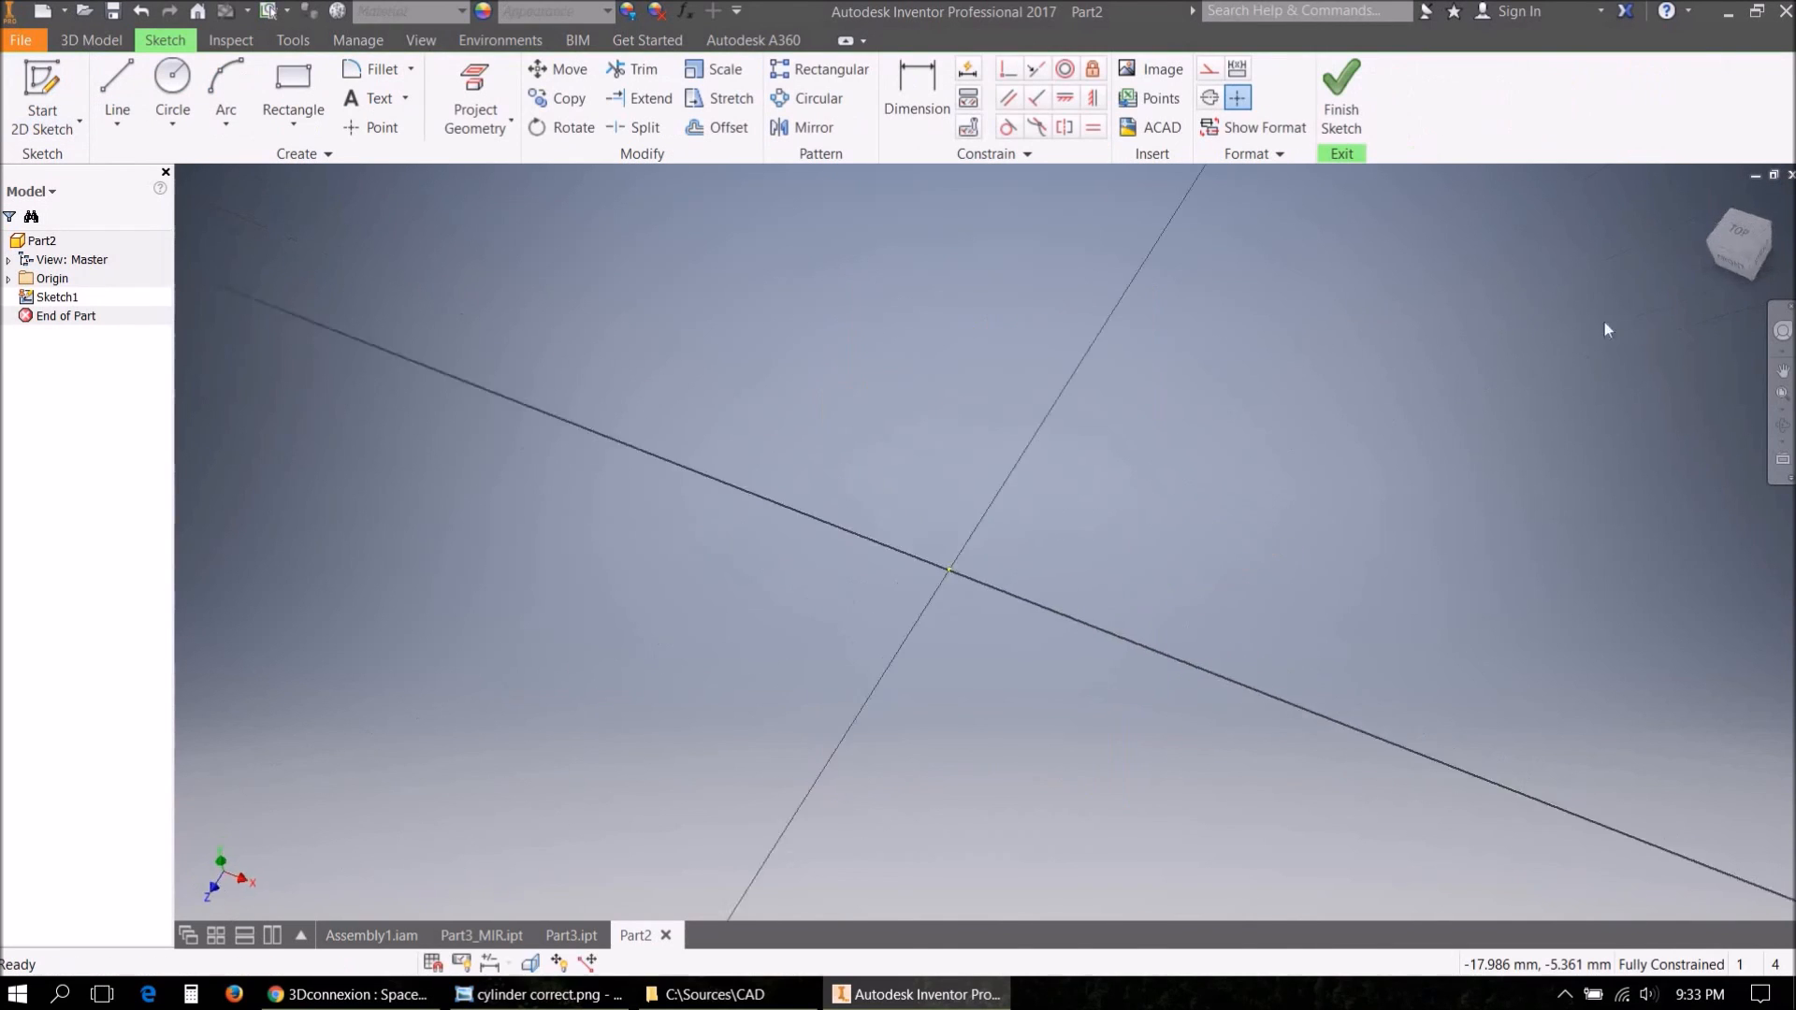
{"action": "left_click", "coordinate": [1728, 255]}
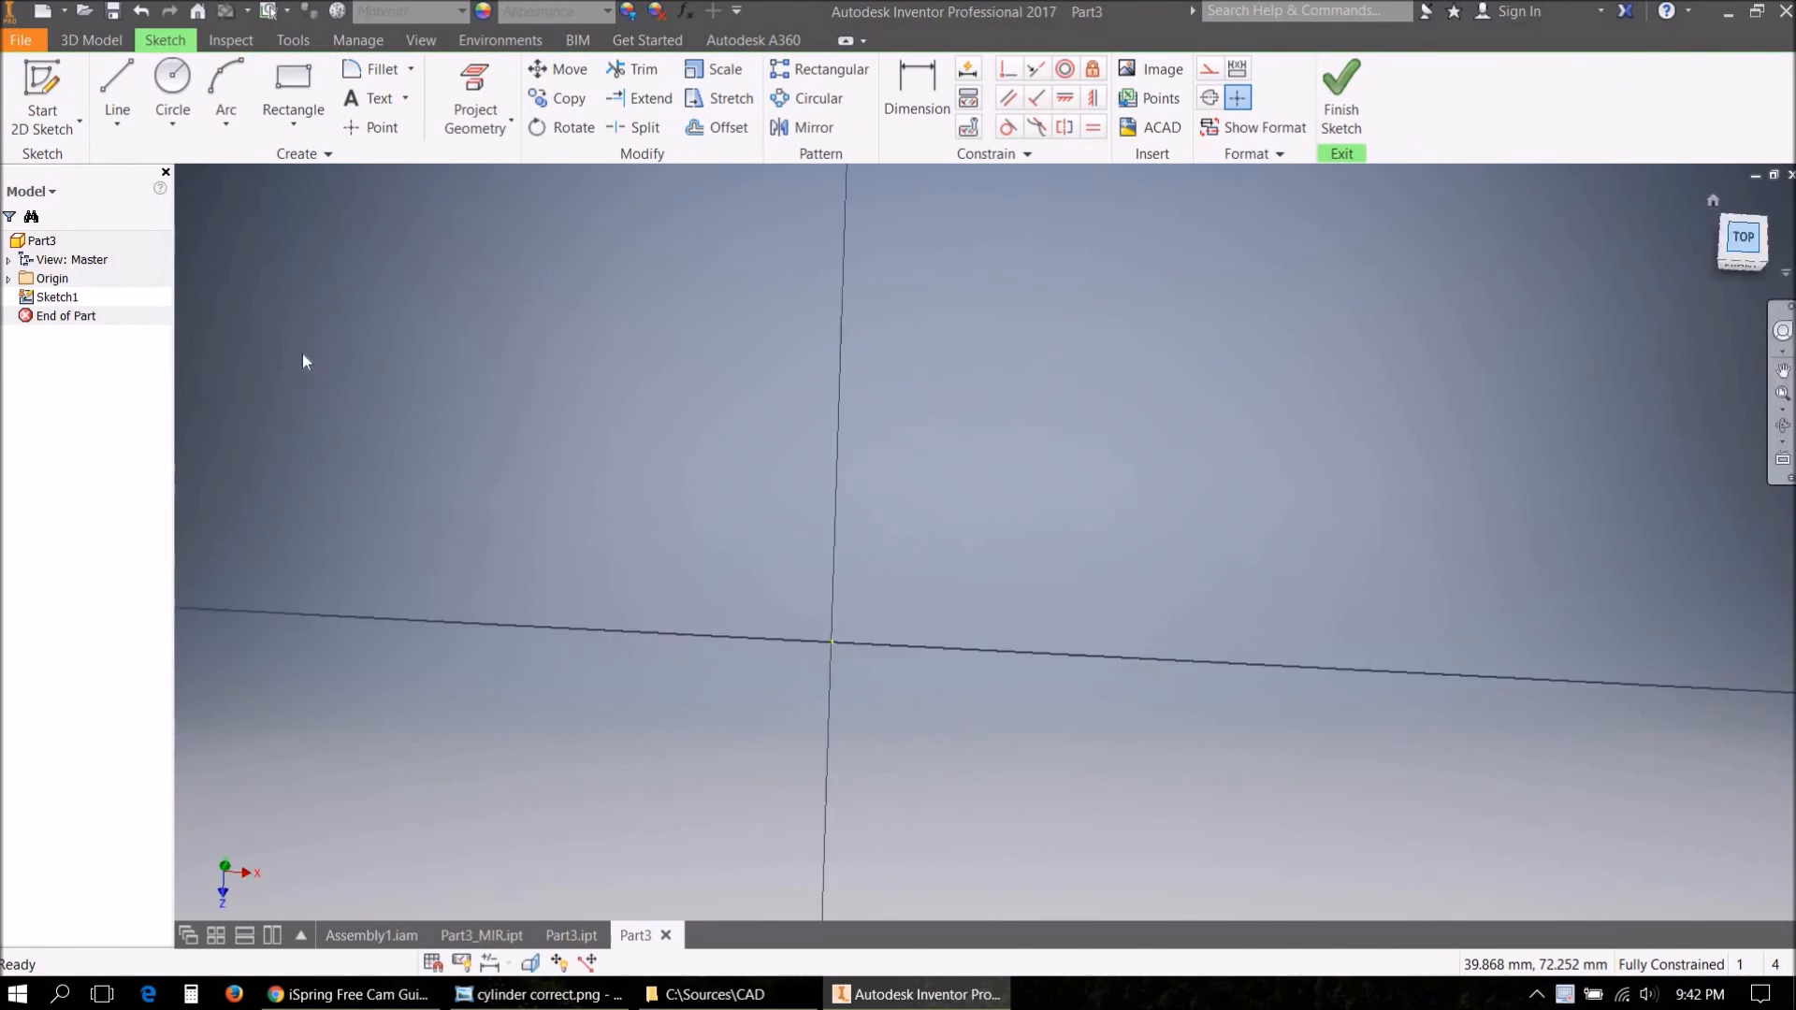
Sketch a rectangle of about 146 by 83 mm with one corner at the origin.
{"action": "left_click", "coordinate": [292, 93]}
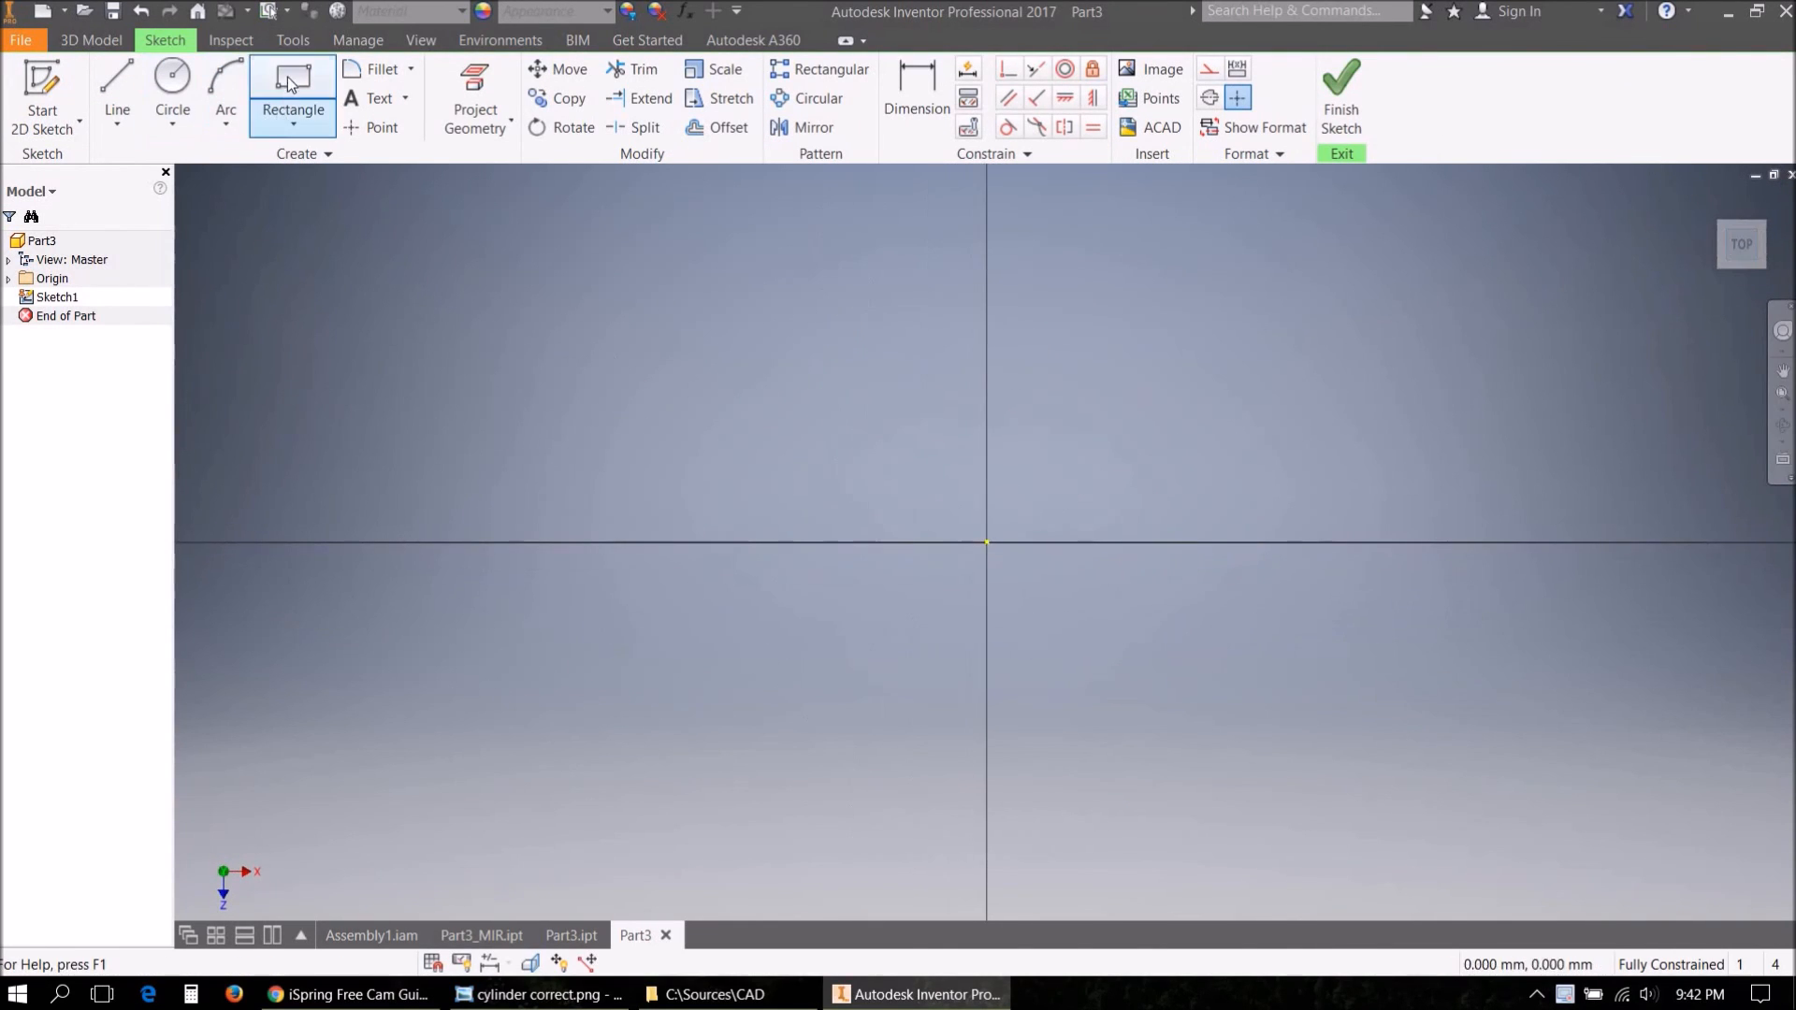
{"action": "left_click", "coordinate": [987, 541]}
{"action": "left_click", "coordinate": [1296, 366]}
Dimension the rectangle's horizontal and vertical sides, keeping the sizes as drawn.
{"action": "left_click", "coordinate": [922, 92]}
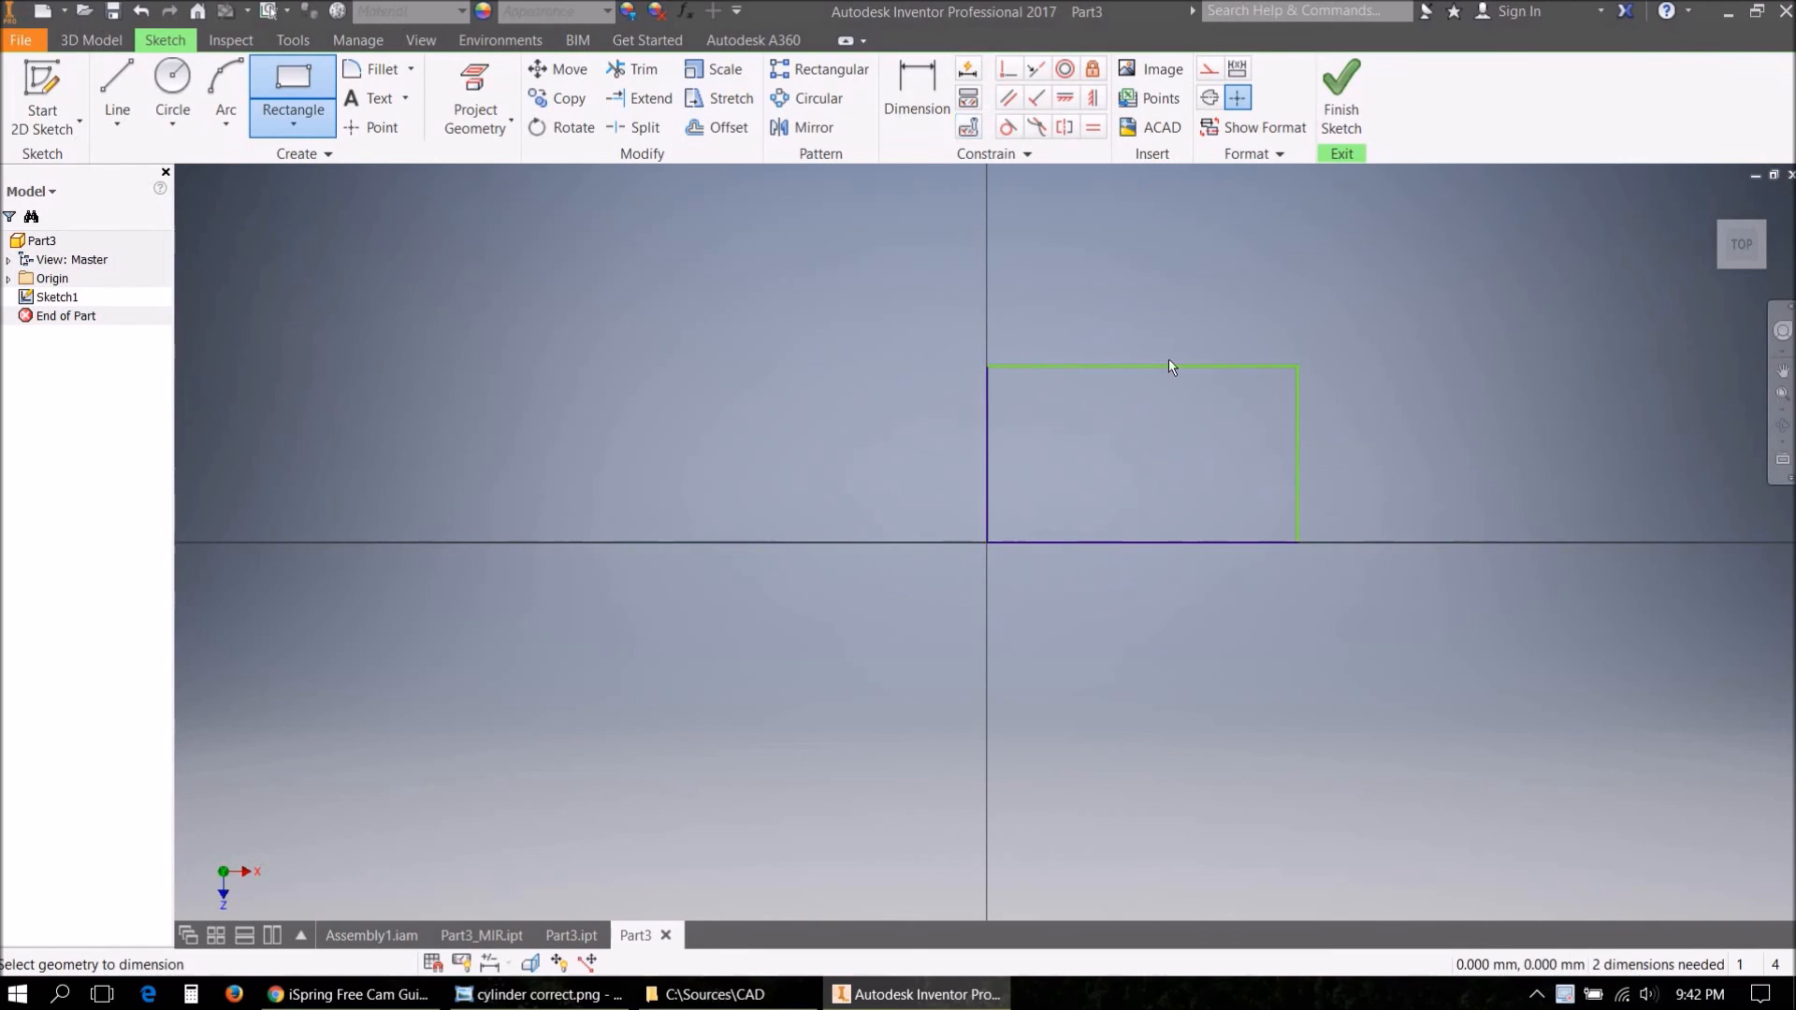
{"action": "left_click", "coordinate": [1167, 369]}
{"action": "left_click", "coordinate": [1173, 329]}
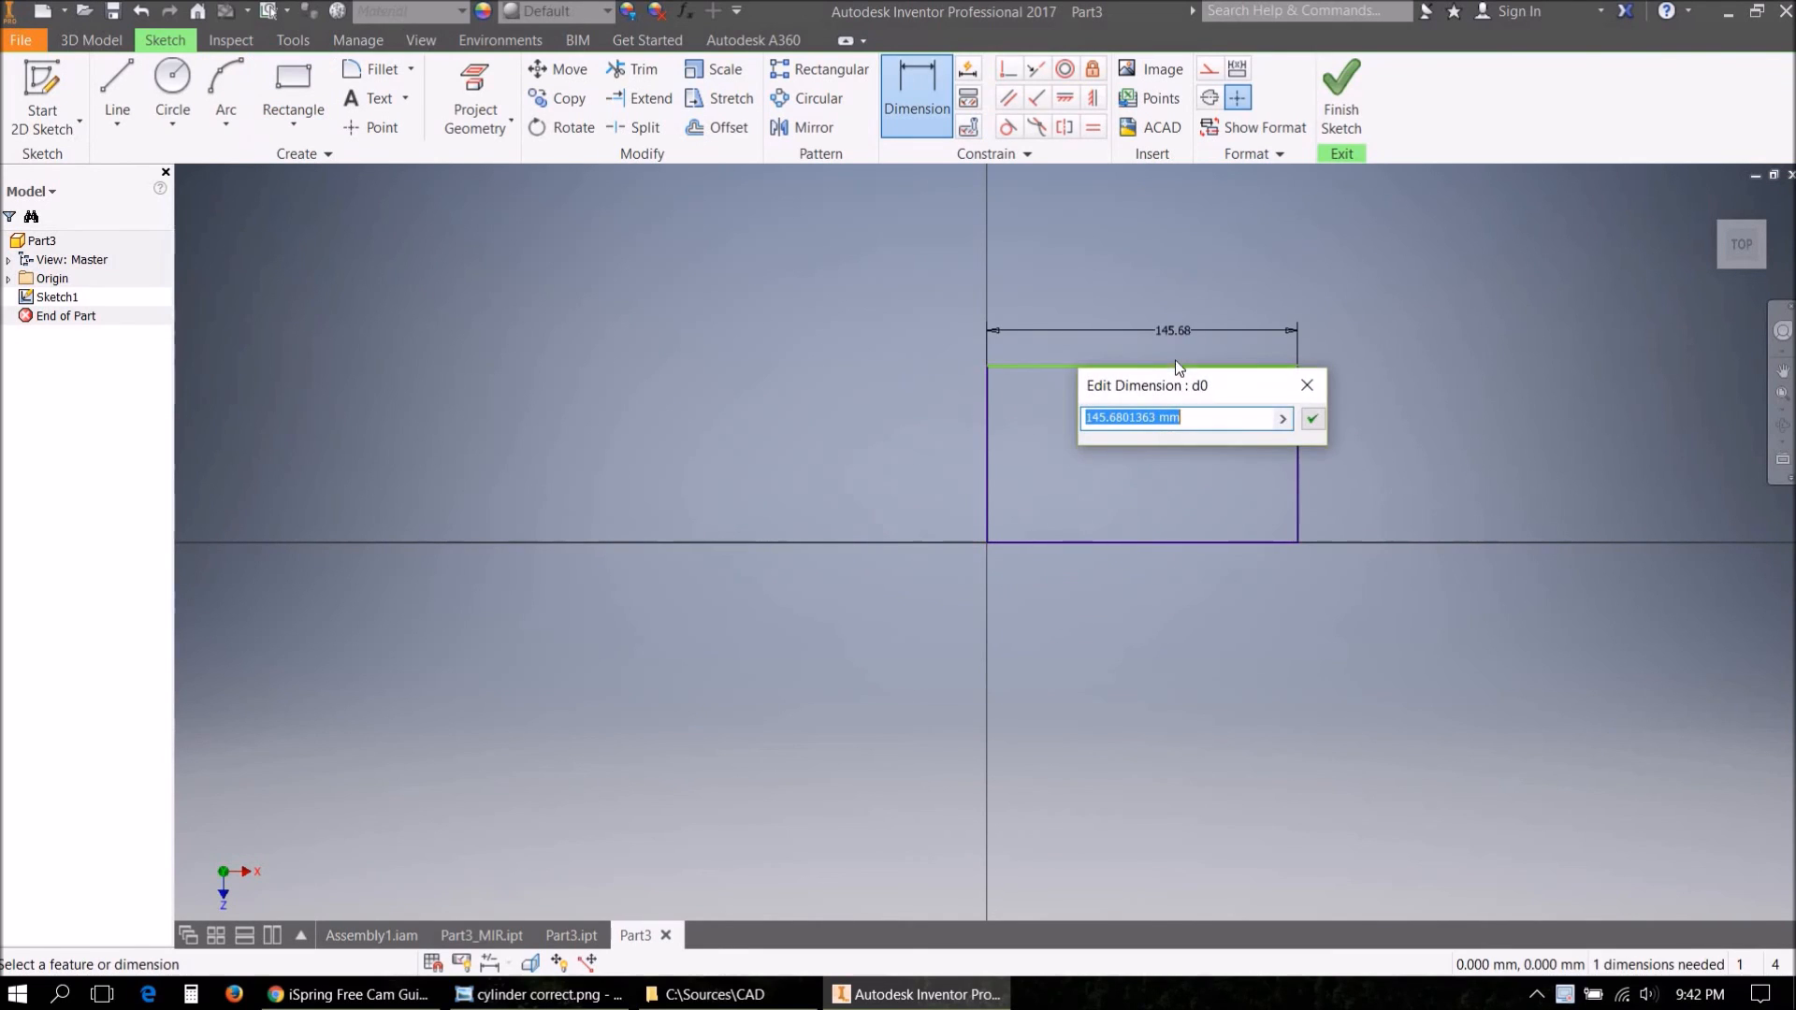
{"action": "key", "text": "Return"}
{"action": "left_click", "coordinate": [1313, 450]}
{"action": "left_click", "coordinate": [1313, 441]}
{"action": "key", "text": "Return"}
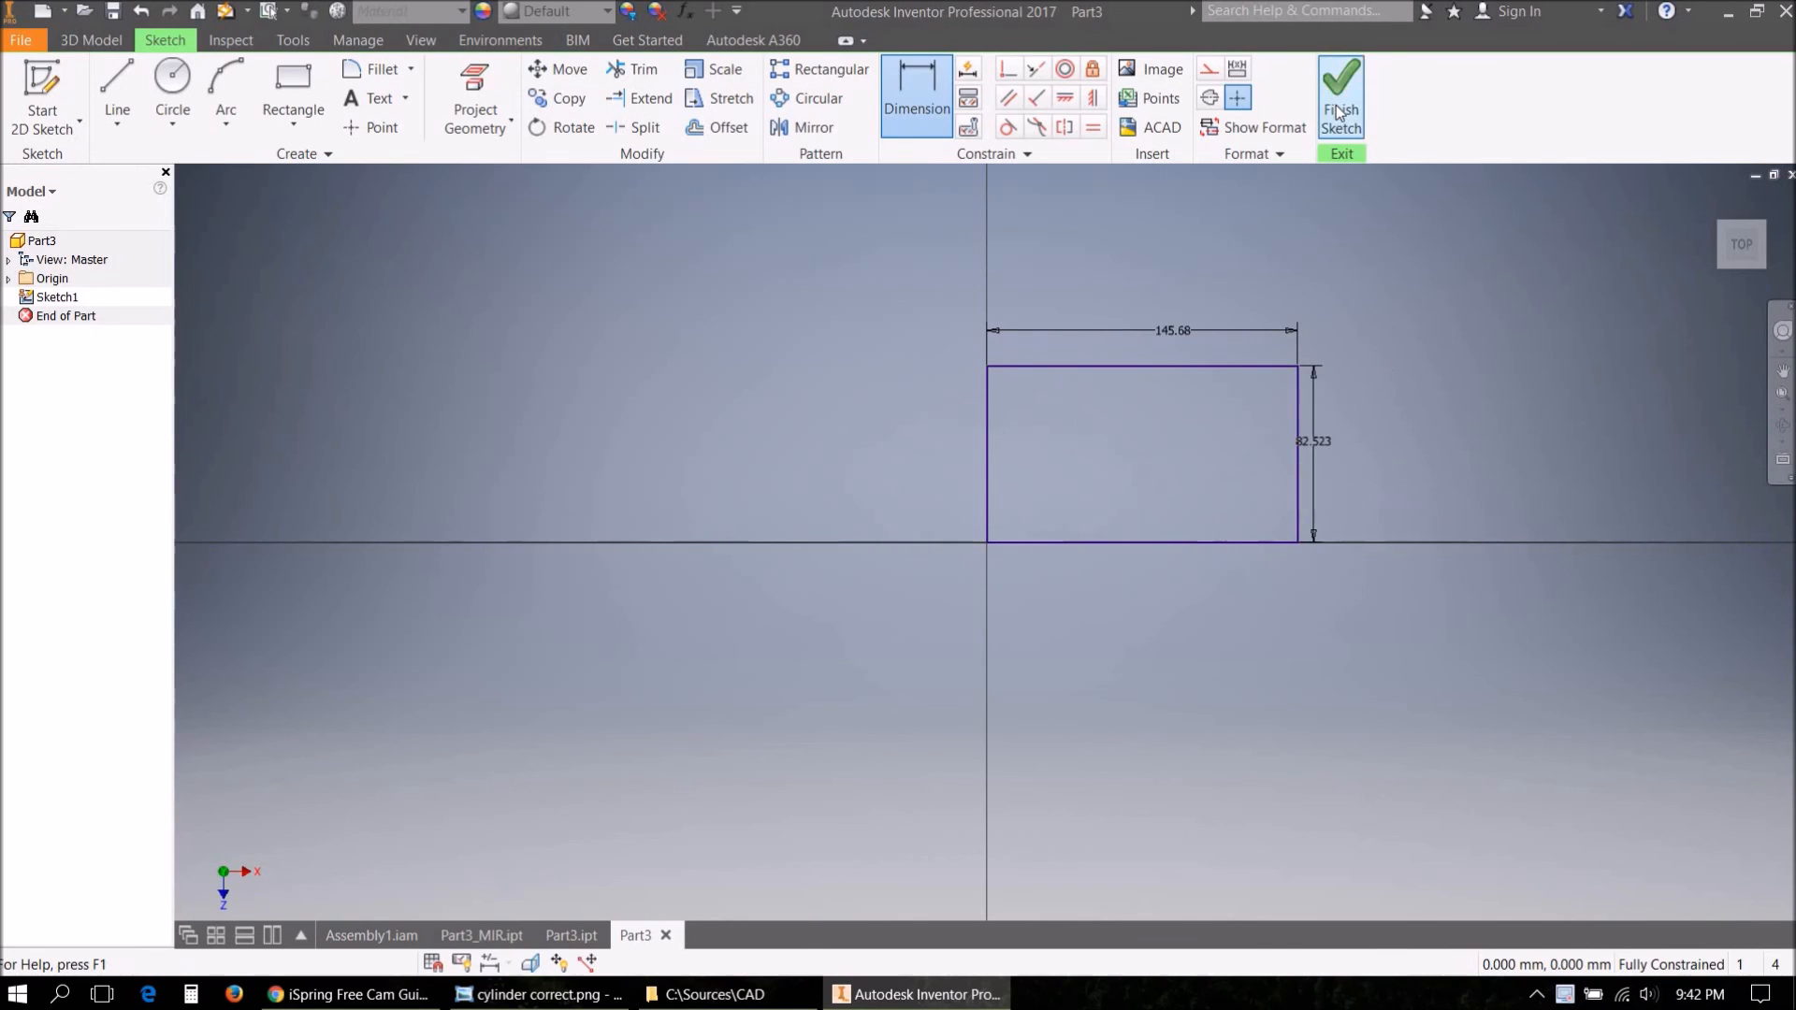
Round all four corners of the sketched rectangle with 10 mm sketch fillets.
{"action": "scroll", "coordinate": [978, 430], "scroll_direction": "down", "scroll_amount": 6}
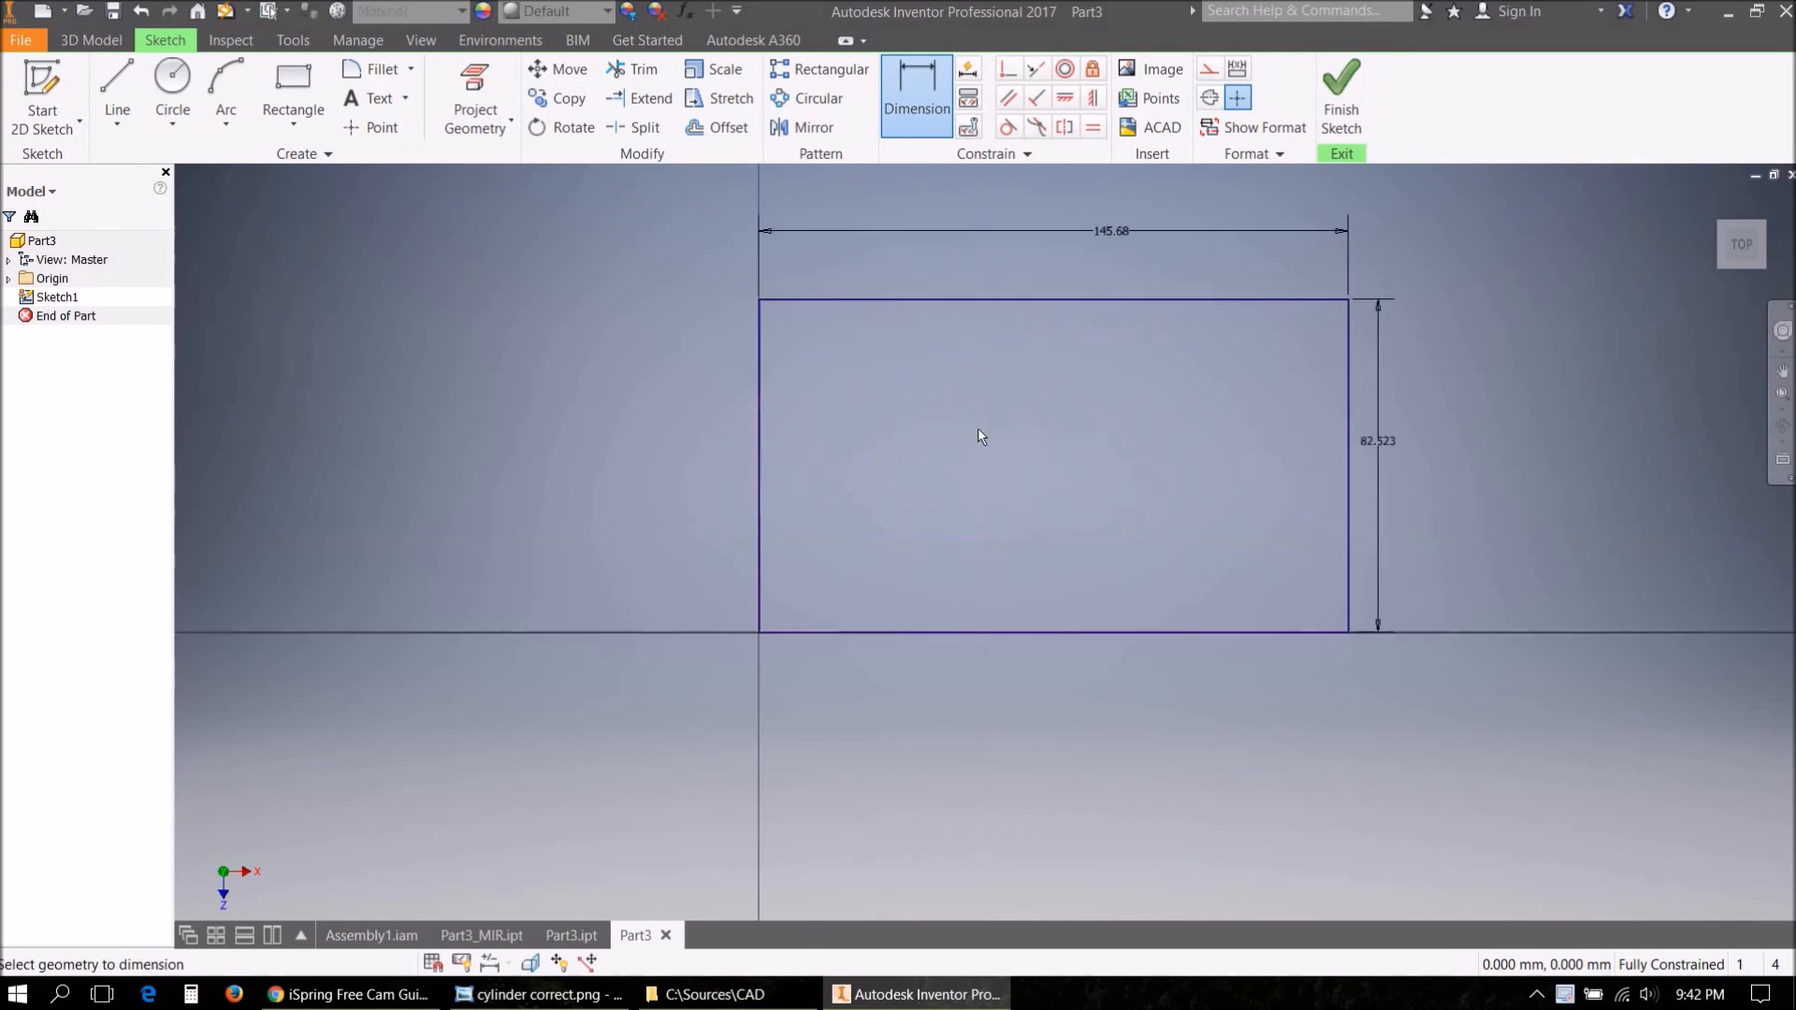
{"action": "scroll", "coordinate": [958, 435], "scroll_direction": "up", "scroll_amount": 3}
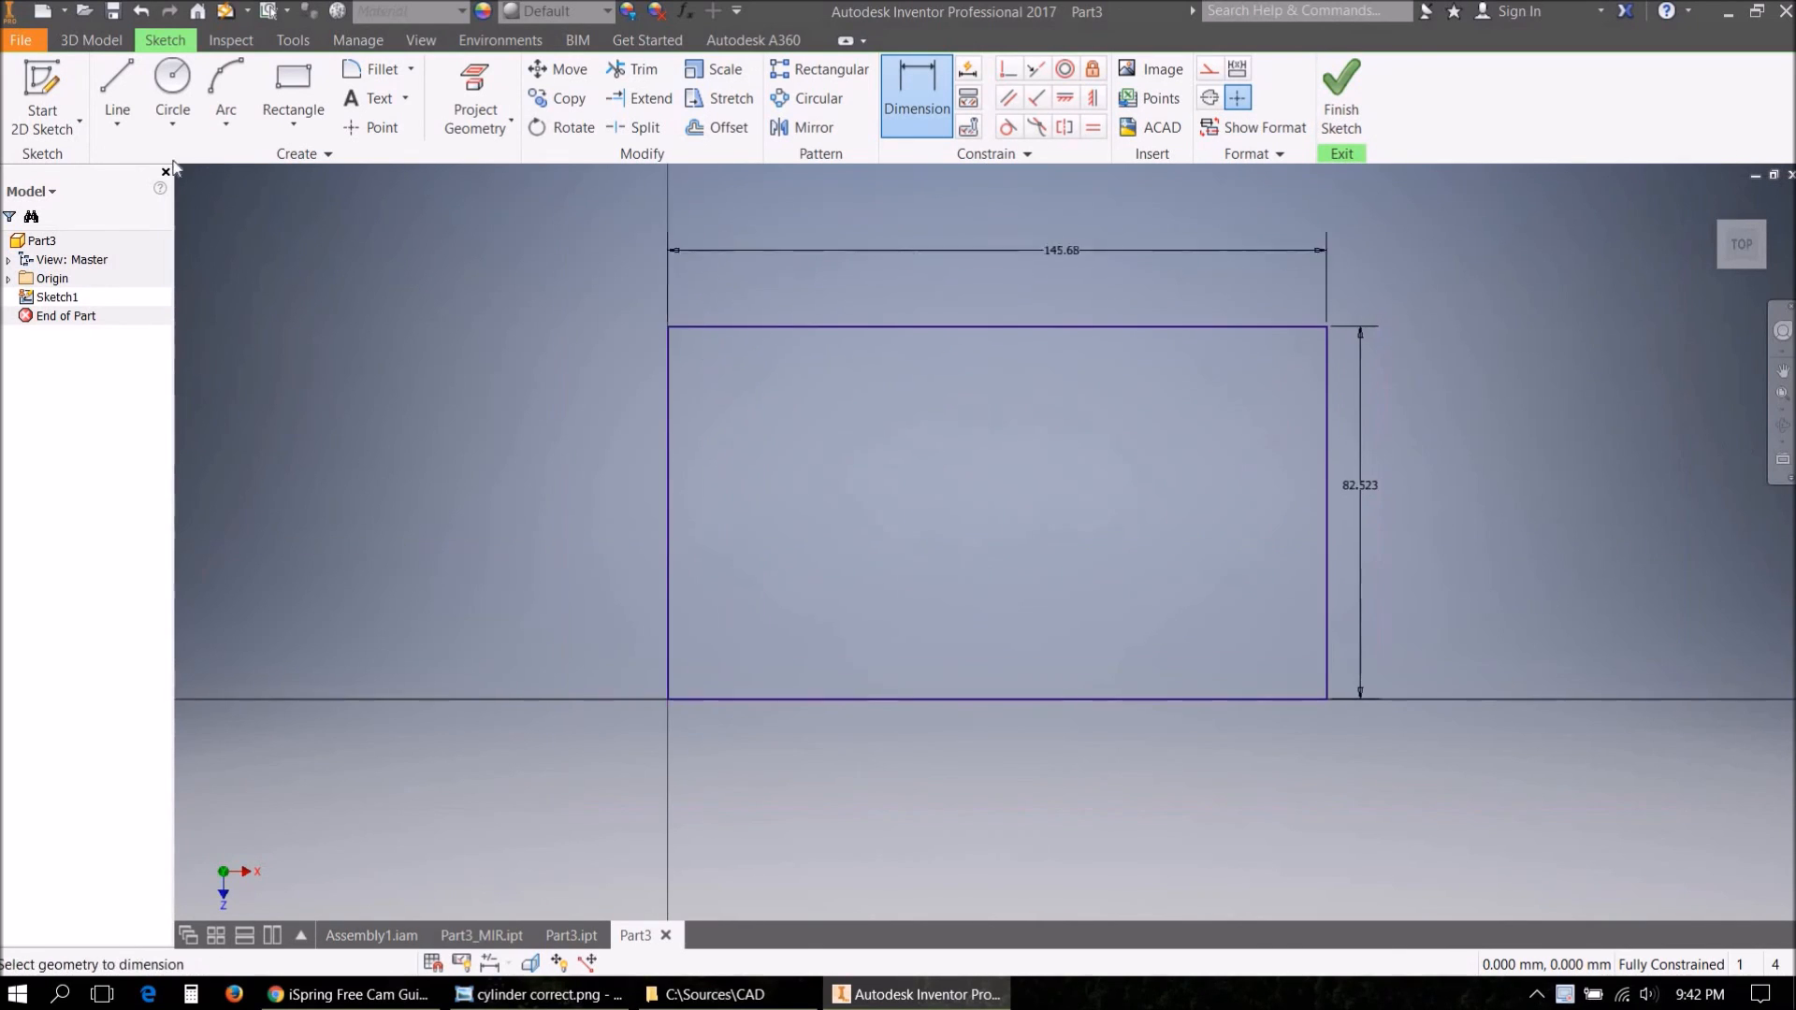
{"action": "left_click", "coordinate": [377, 70]}
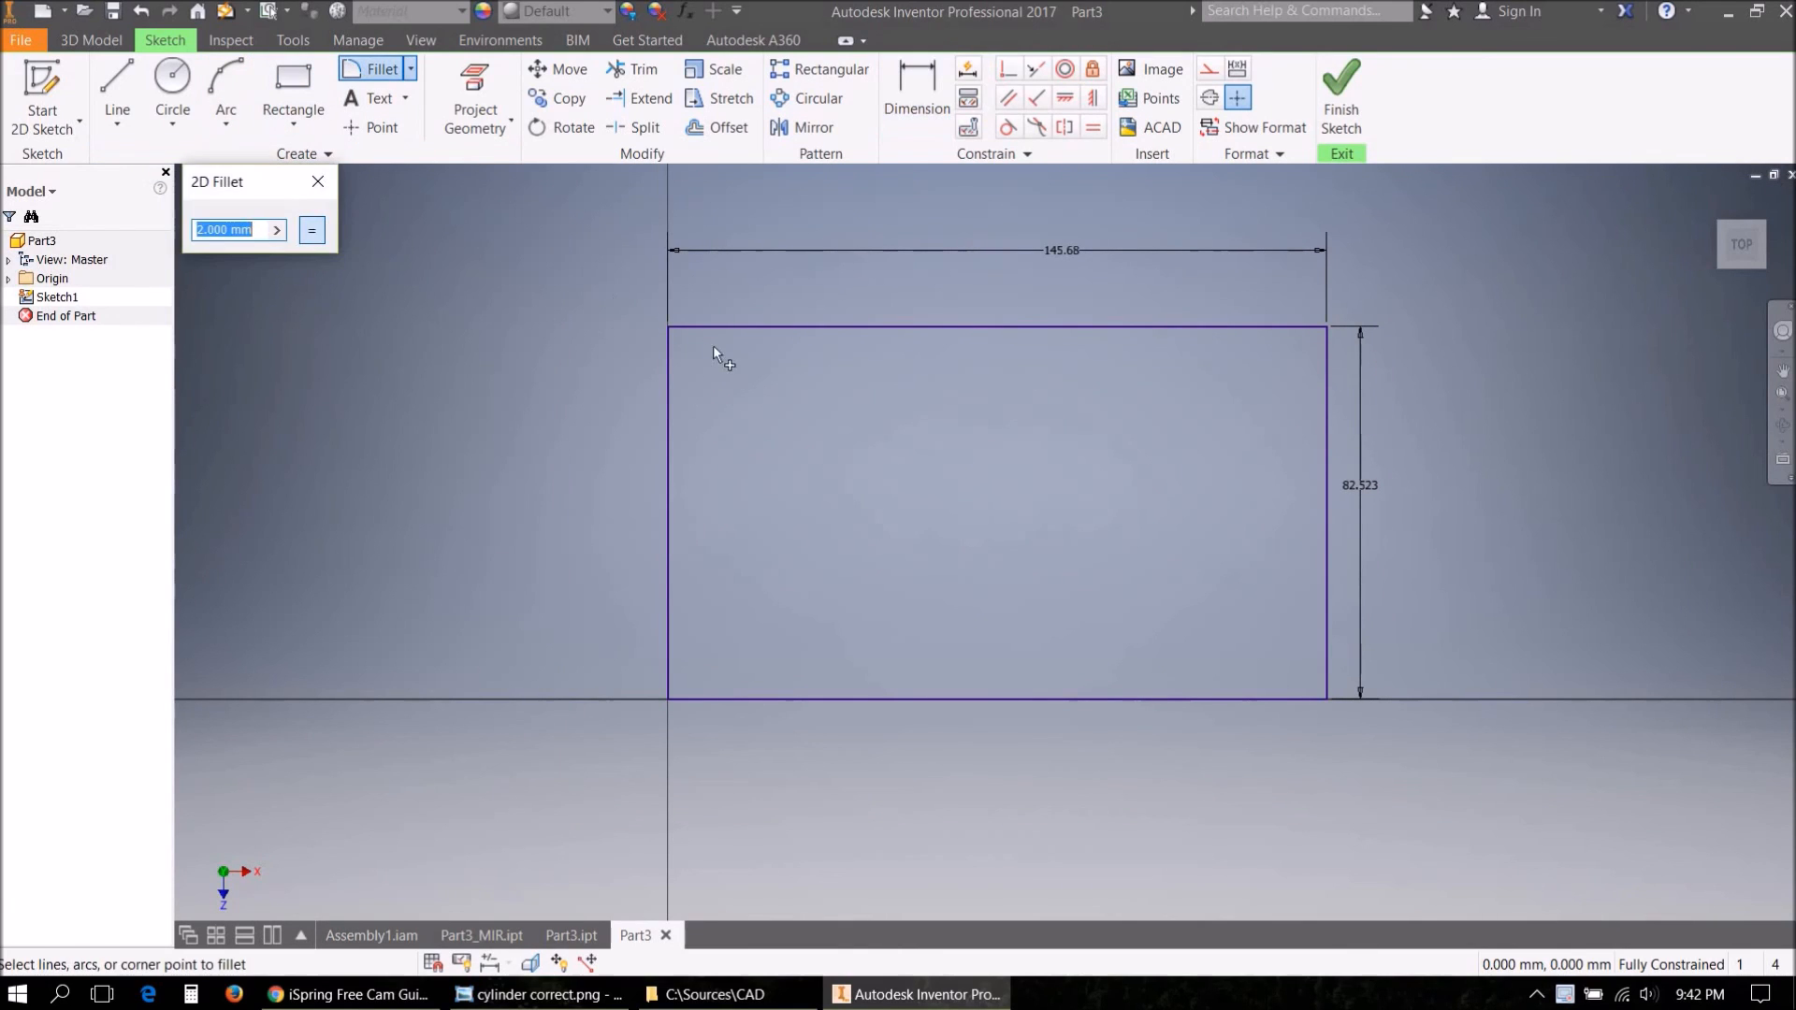
{"action": "left_click", "coordinate": [712, 327]}
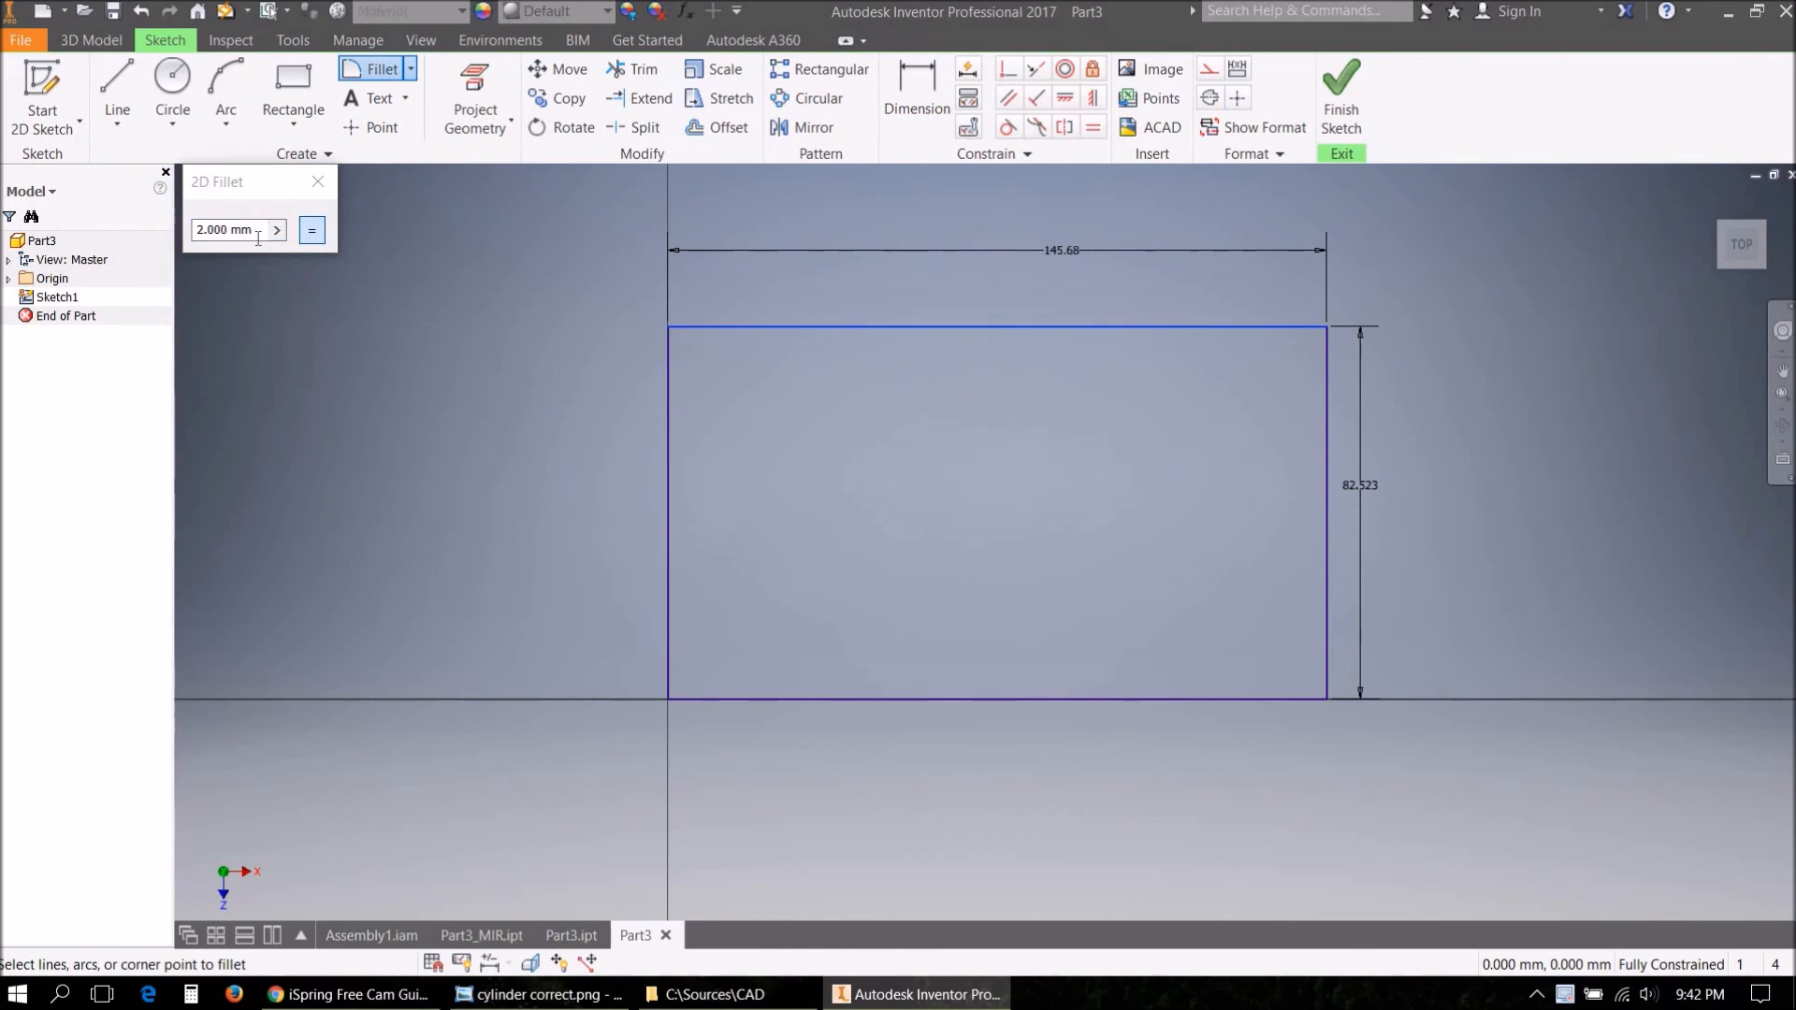
{"action": "type", "text": "10"}
{"action": "left_click", "coordinate": [670, 370]}
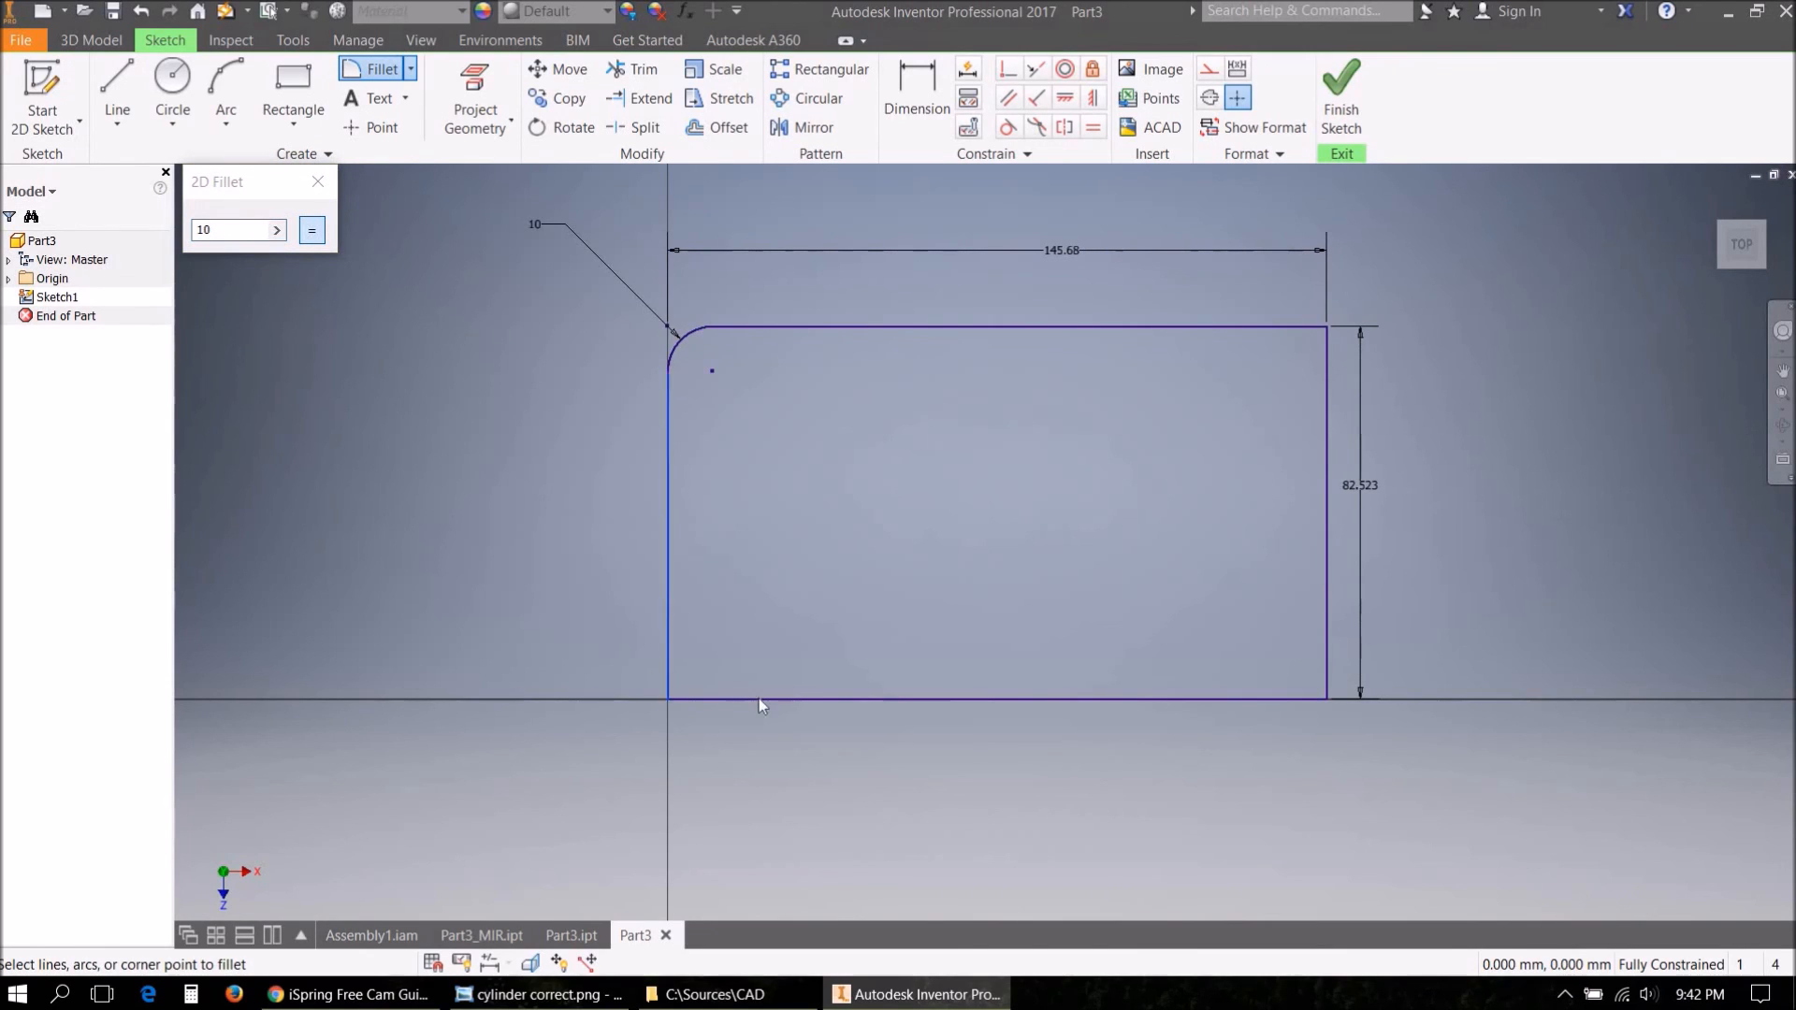
{"action": "left_click", "coordinate": [1091, 700]}
{"action": "left_click", "coordinate": [1327, 656]}
{"action": "left_click", "coordinate": [1294, 329]}
Finish the sketch and extrude the rounded rectangle 10 mm into a solid plate.
{"action": "left_click", "coordinate": [1340, 100]}
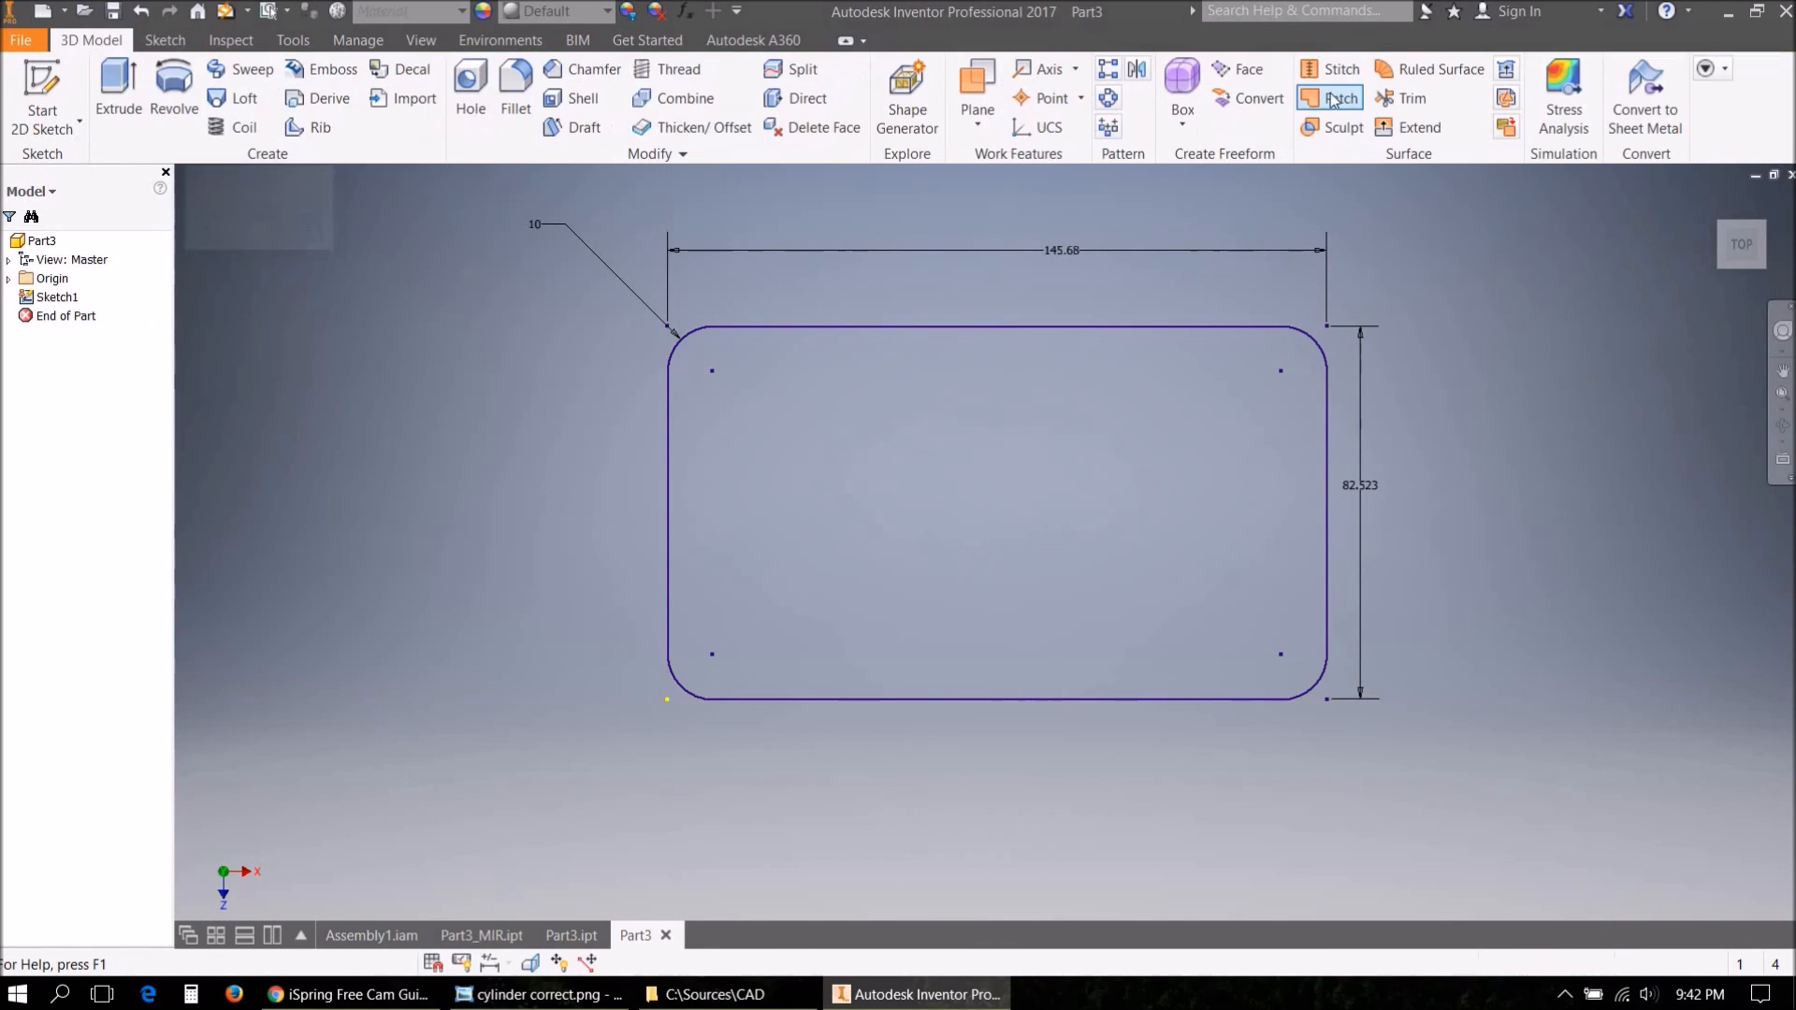
{"action": "left_click", "coordinate": [118, 89]}
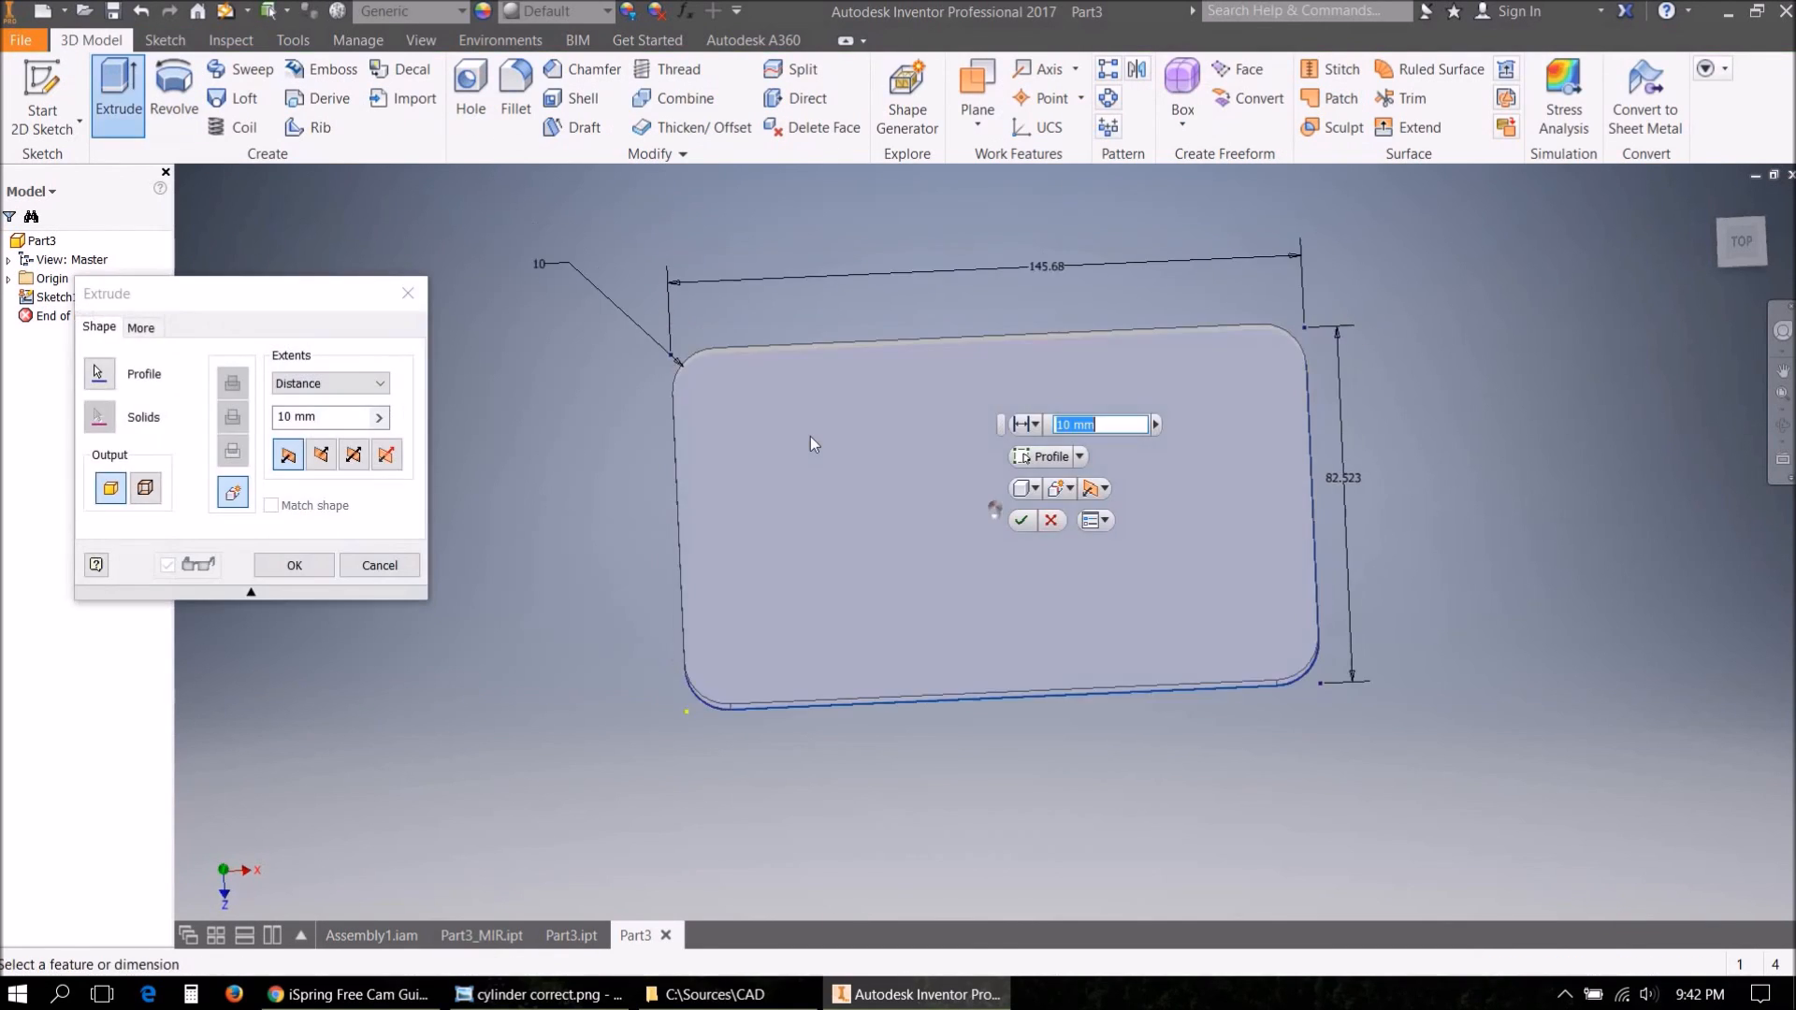
{"action": "middle_click_drag", "start_coordinate": [898, 287], "coordinate": [671, 777], "text": "shift"}
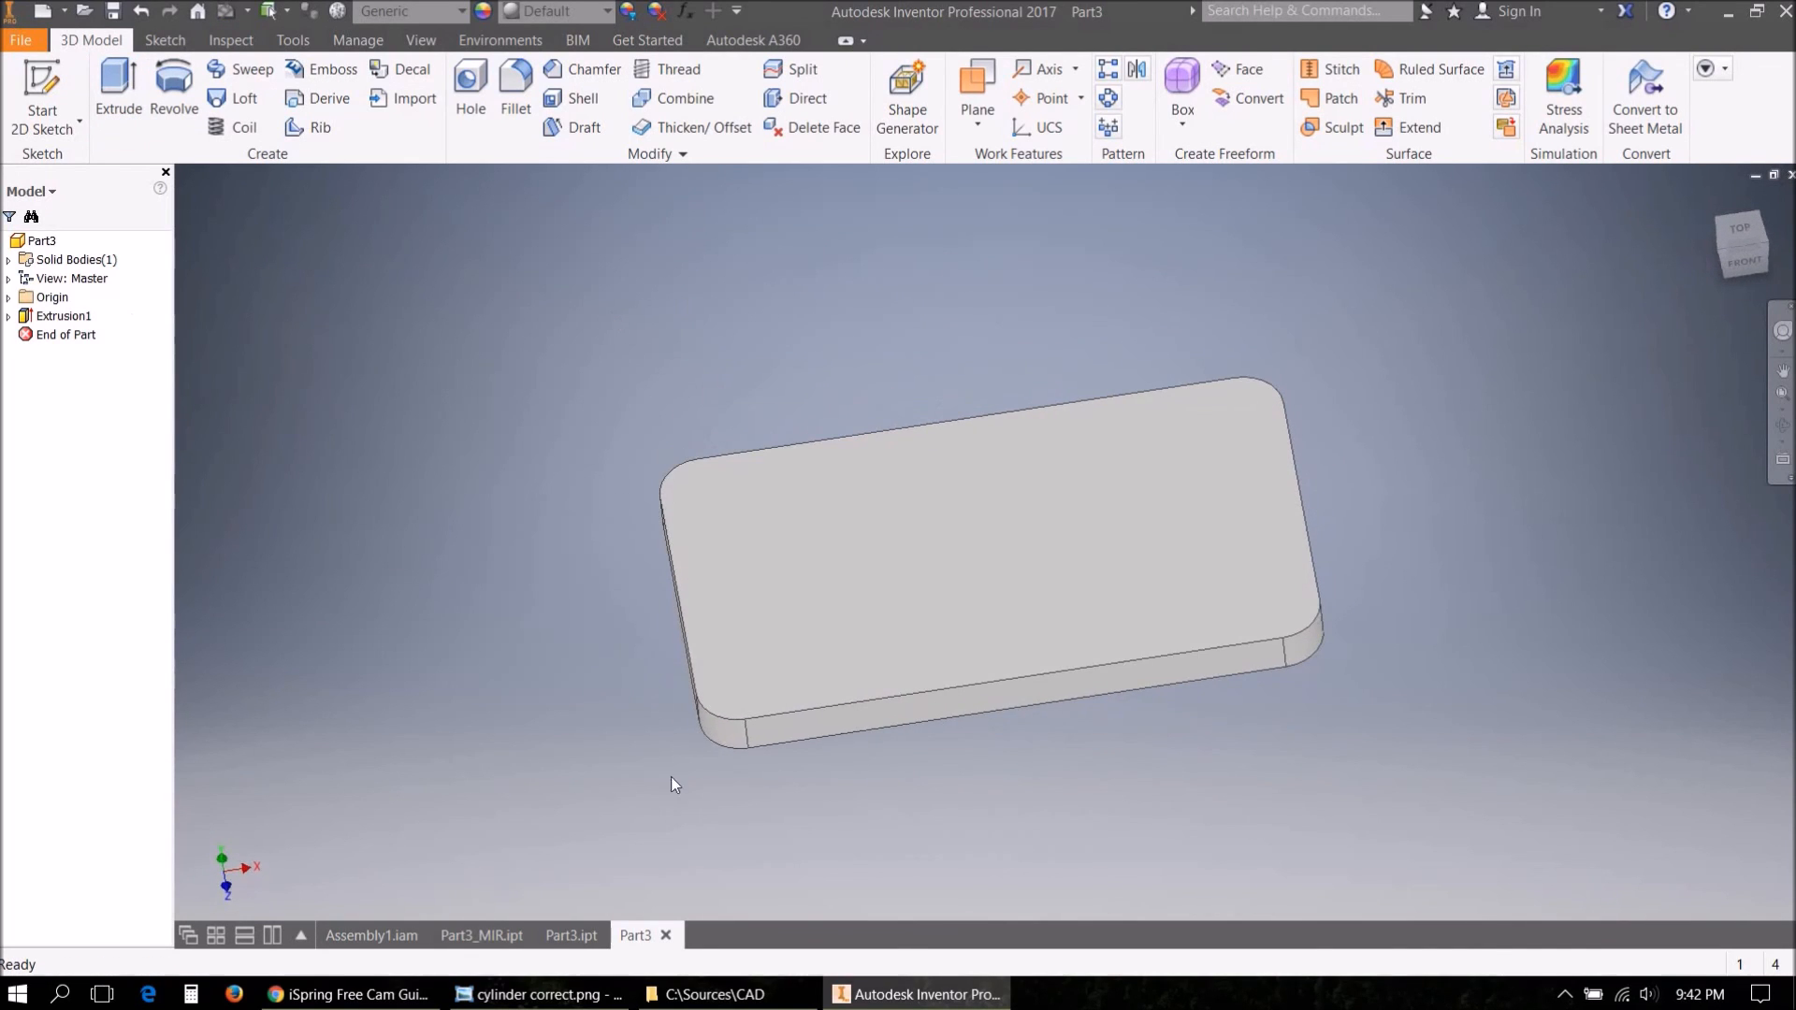
Open the base sketch of the plate's extrusion for editing.
{"action": "left_click", "coordinate": [61, 318]}
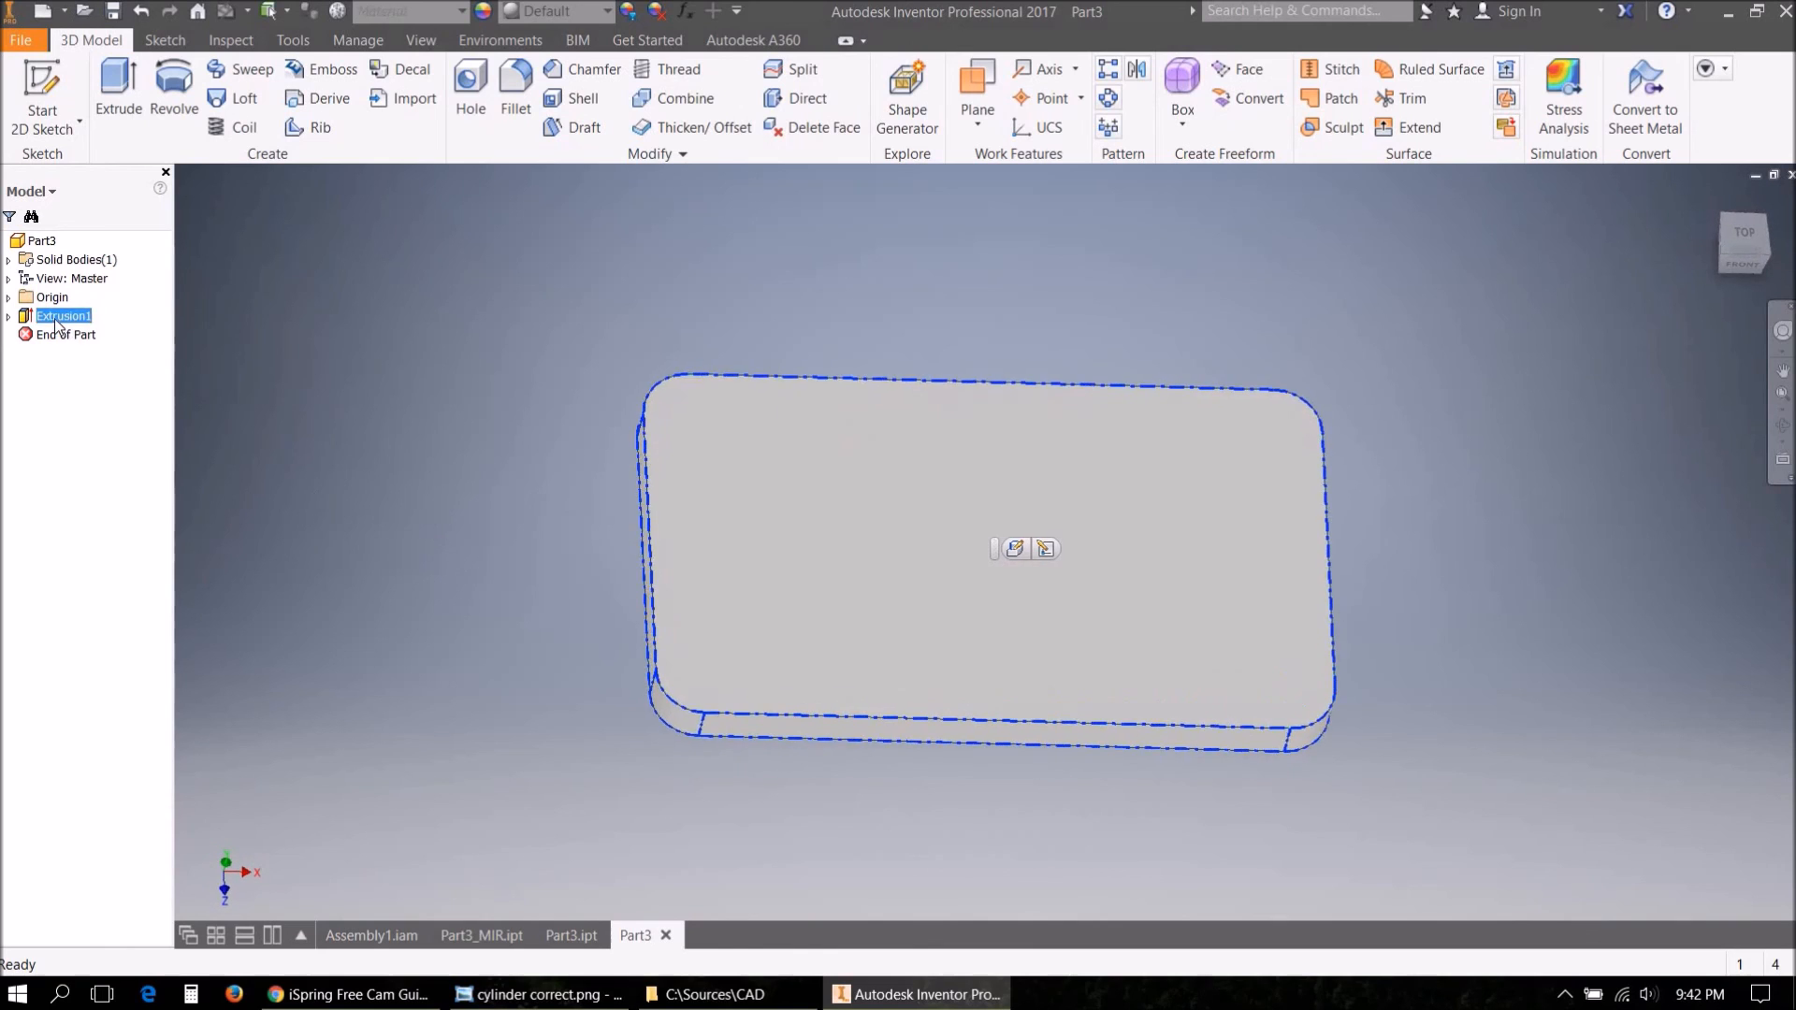
{"action": "left_click", "coordinate": [430, 563]}
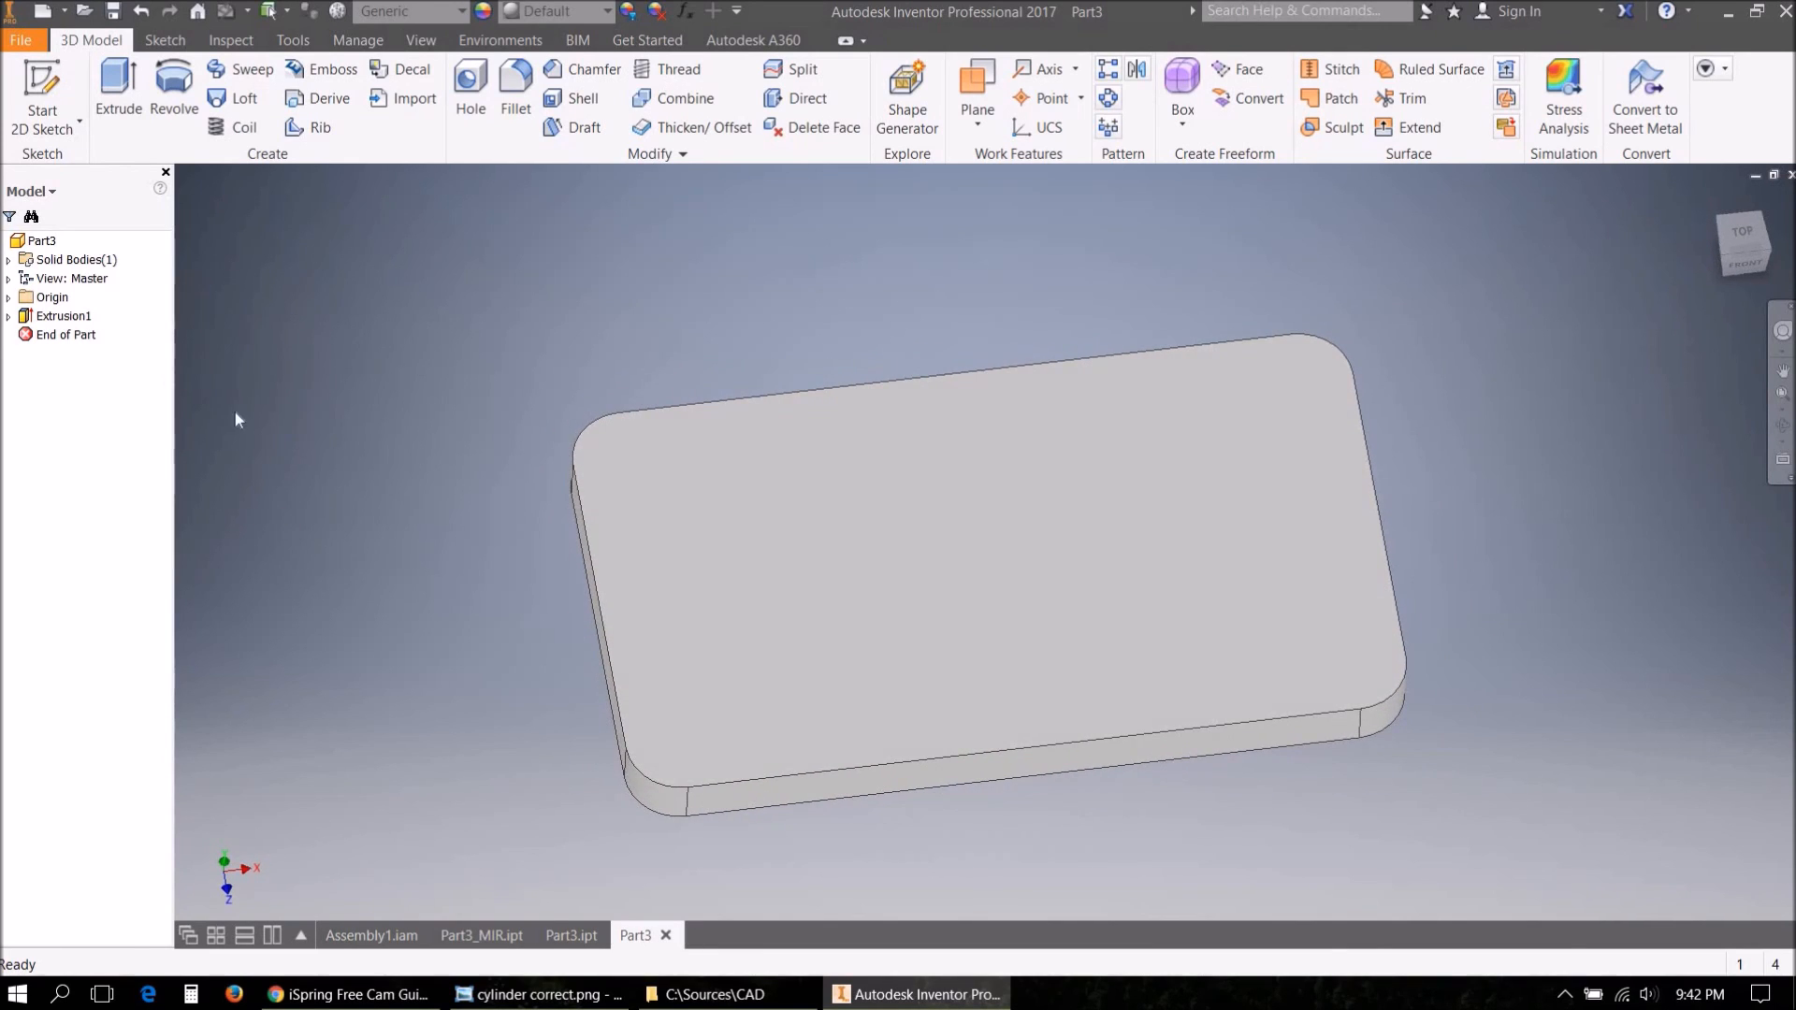
{"action": "left_click", "coordinate": [8, 316]}
{"action": "right_click", "coordinate": [78, 339]}
{"action": "left_click", "coordinate": [114, 395]}
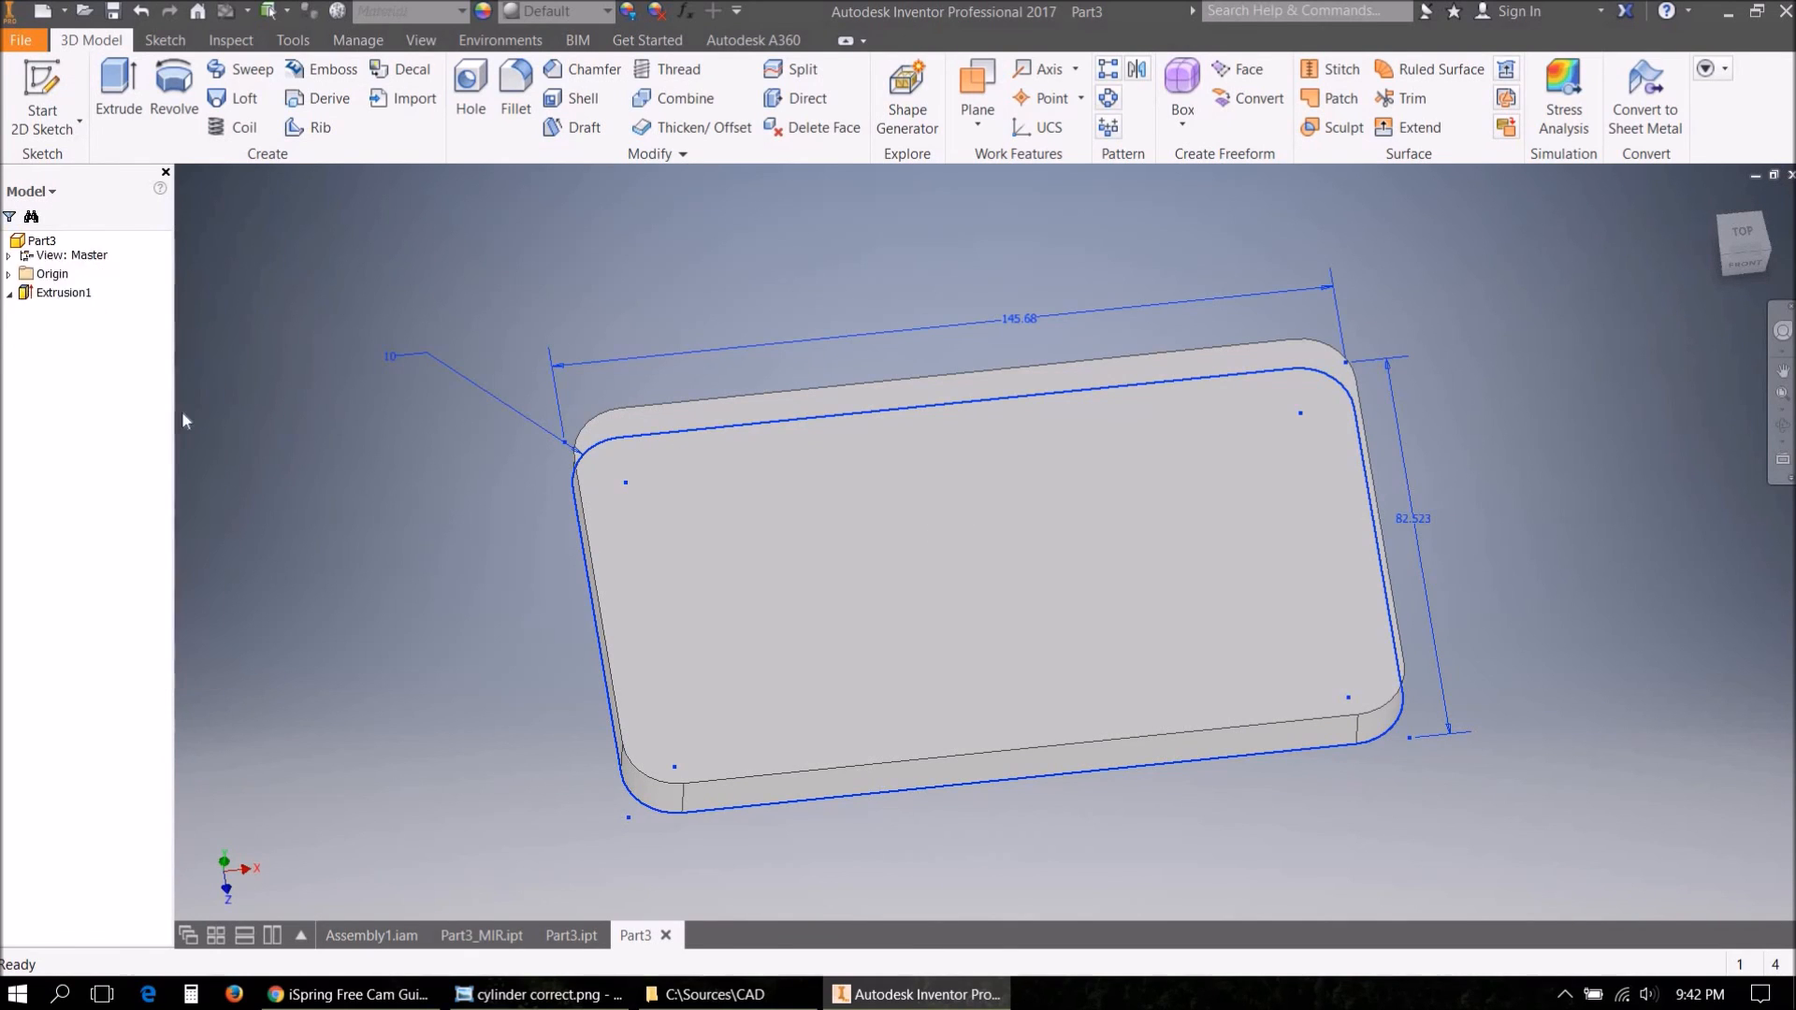
Try setting the corner radius dimension of the sketched rectangle to 0.
{"action": "double_click", "coordinate": [428, 291]}
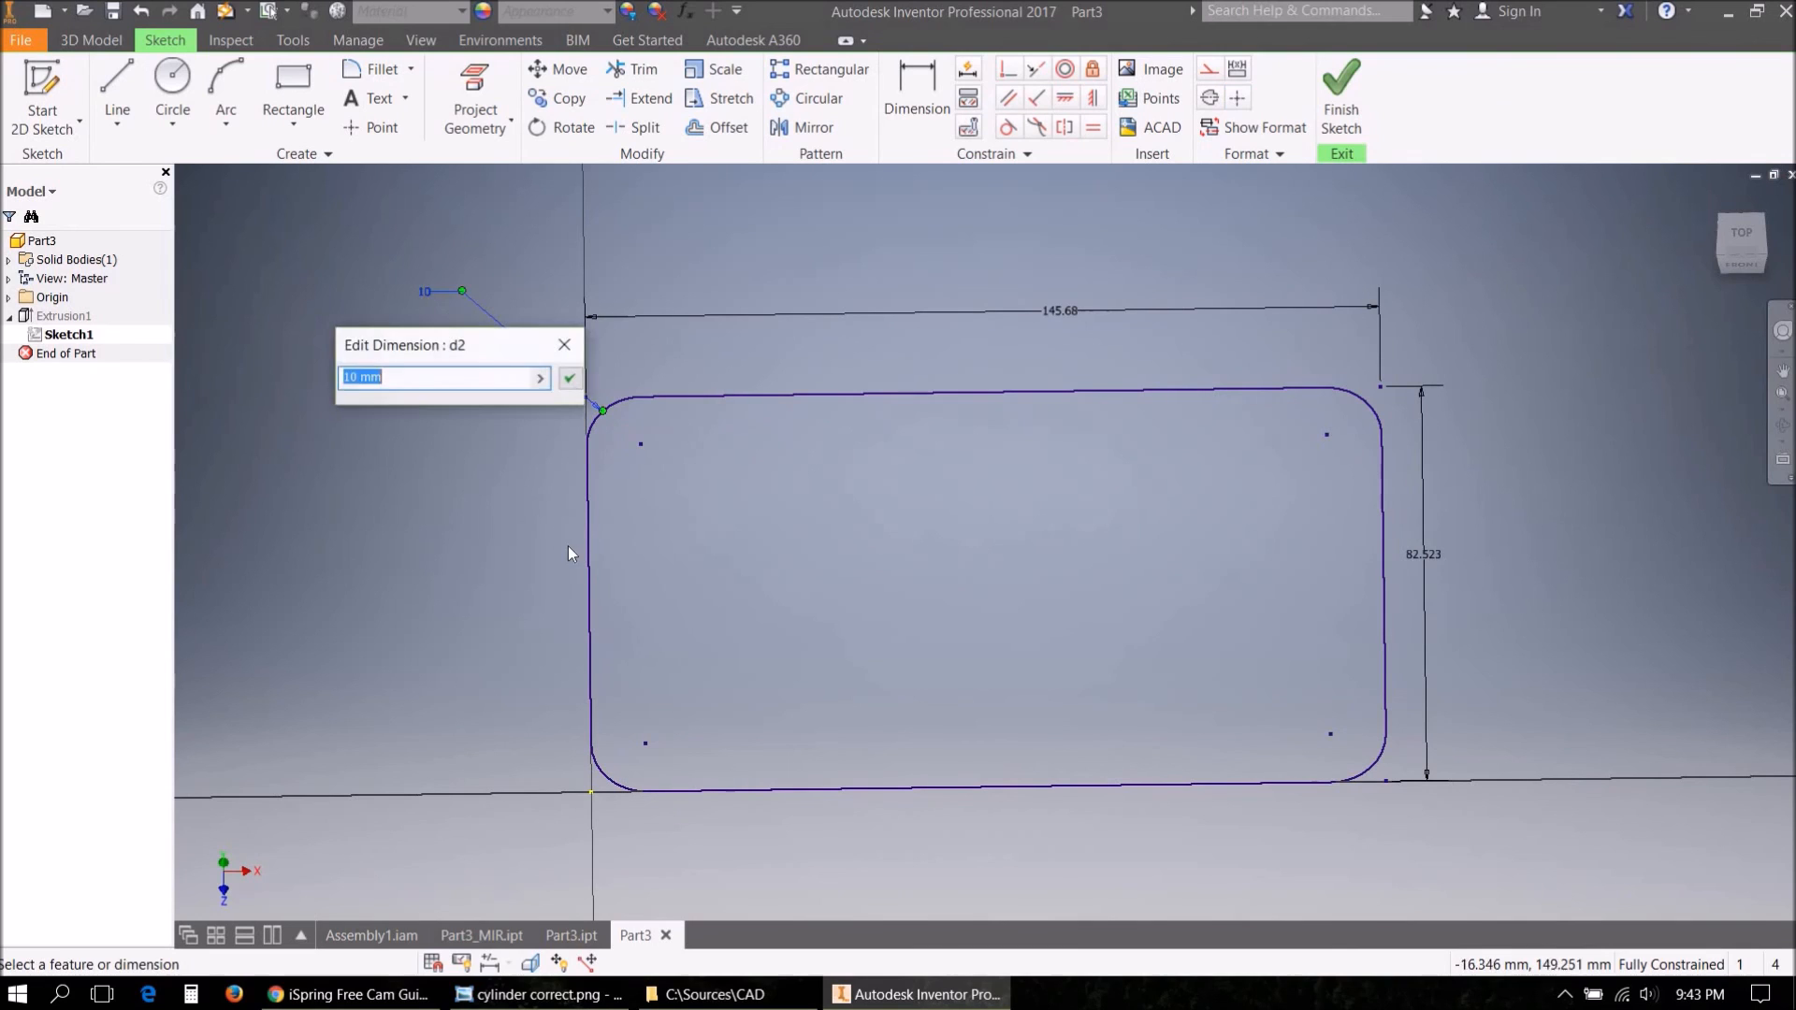
{"action": "type", "text": "0"}
{"action": "key", "text": "Return"}
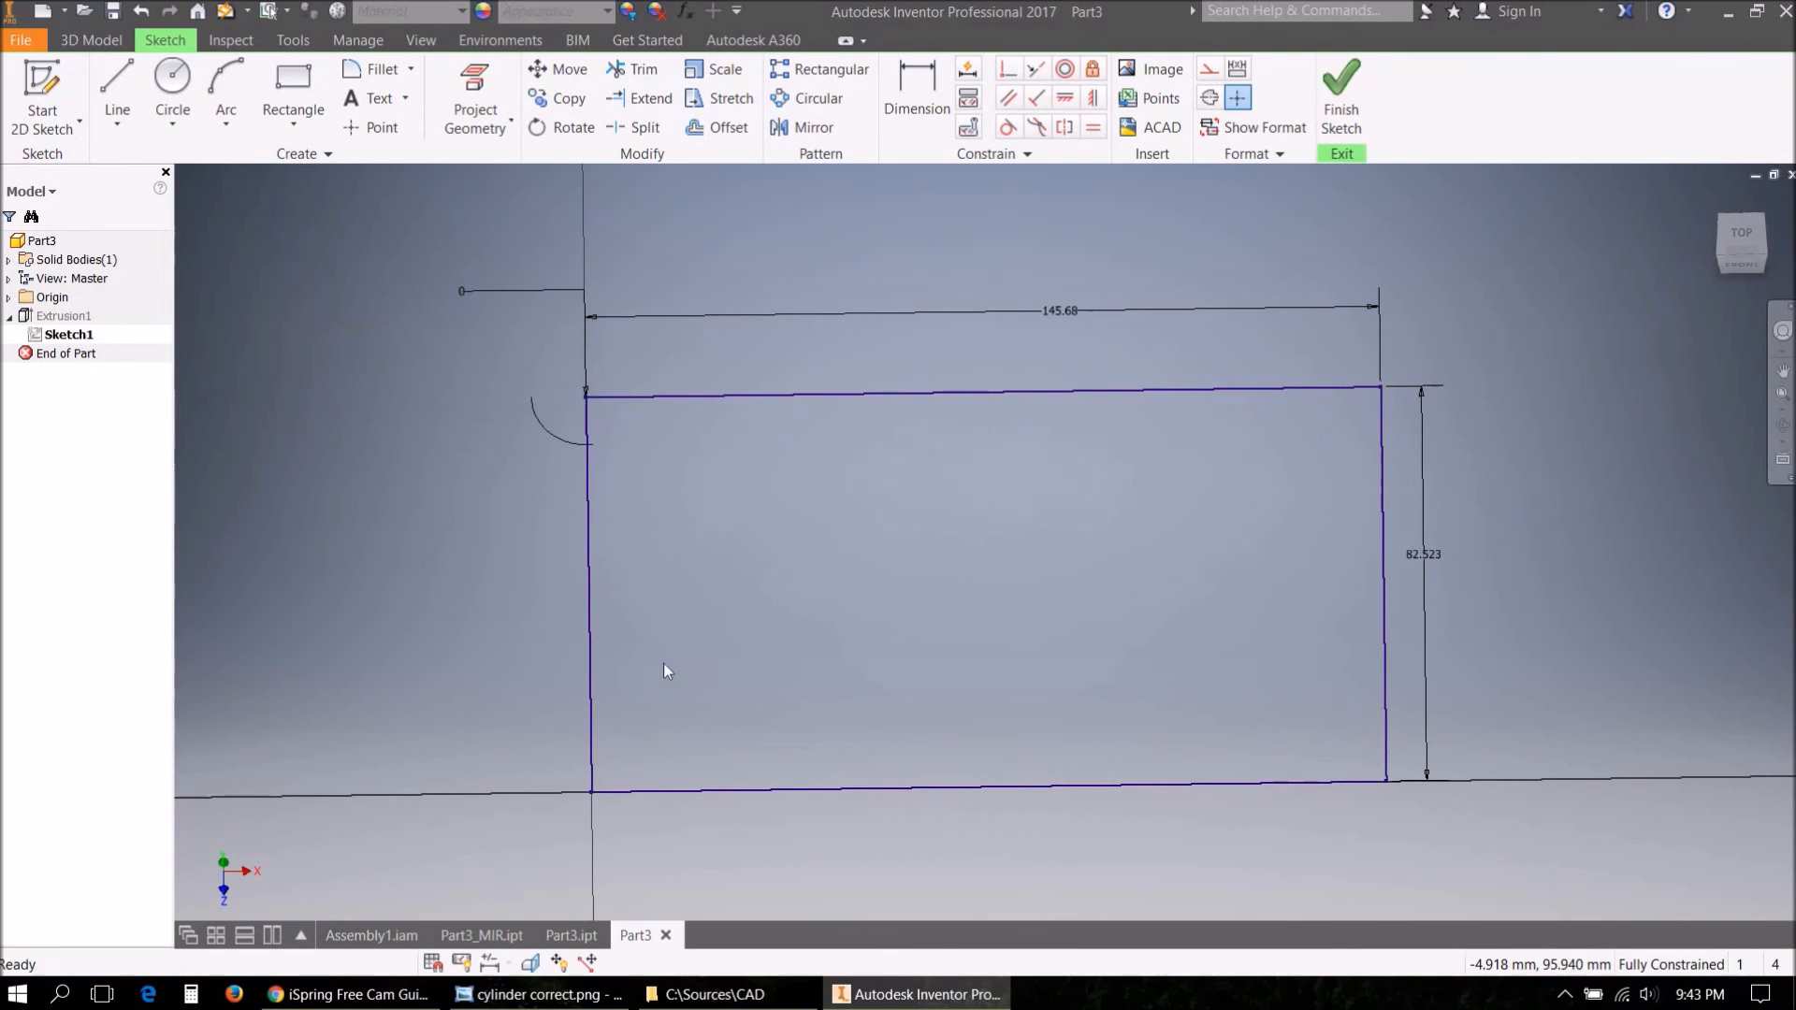
{"action": "scroll", "coordinate": [536, 399], "scroll_direction": "up", "scroll_amount": 5}
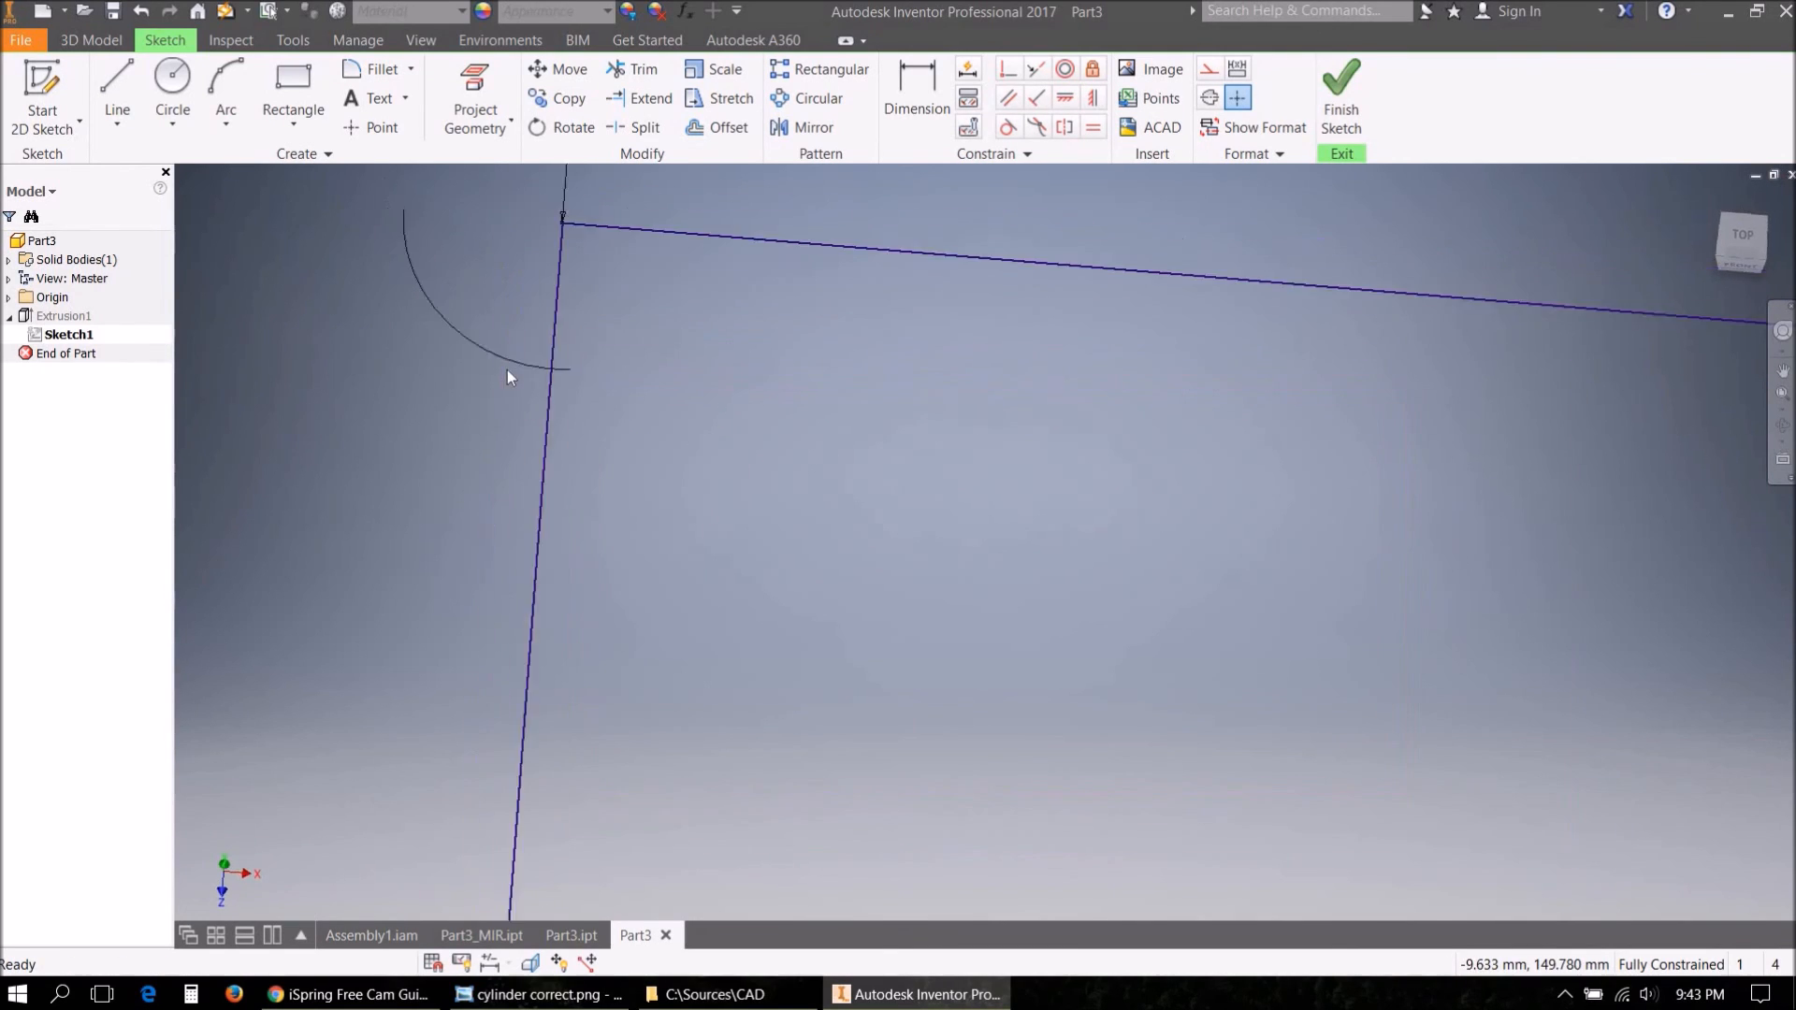
{"action": "scroll", "coordinate": [664, 677], "scroll_direction": "down", "scroll_amount": 3}
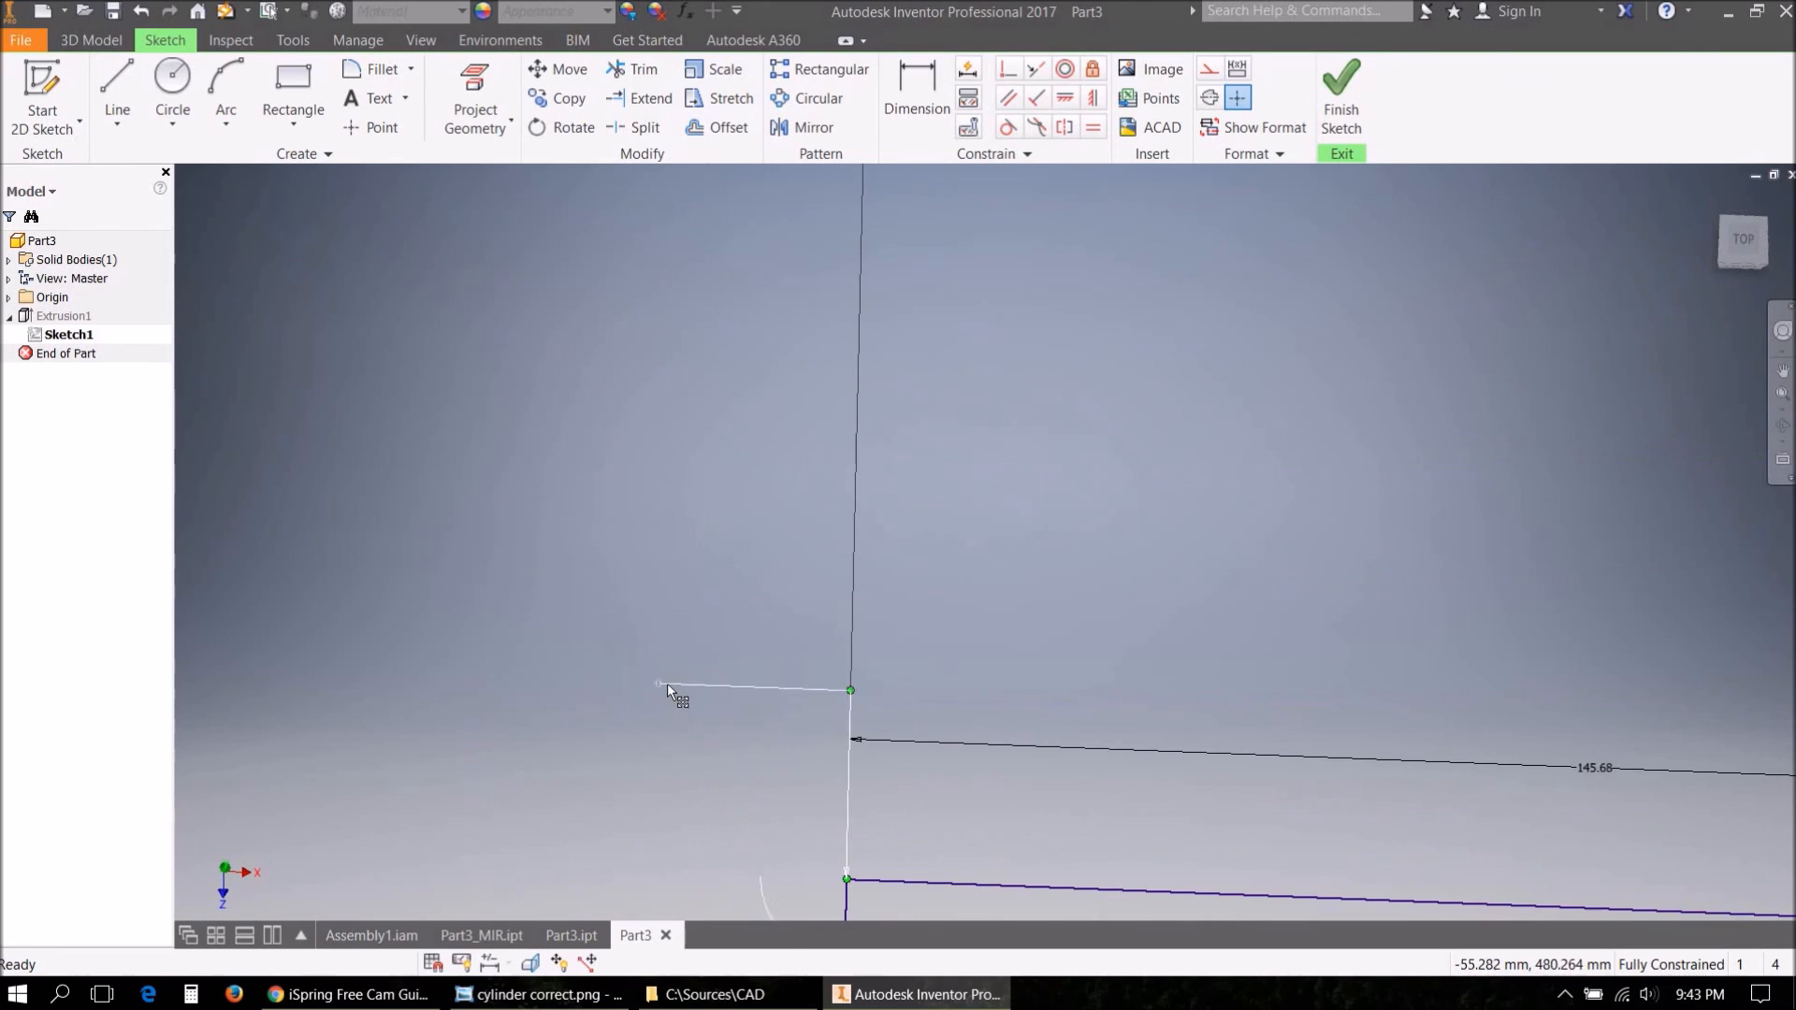
Set the sketch's corner radius dimension back to 10 mm.
{"action": "left_click", "coordinate": [666, 685]}
{"action": "type", "text": "10"}
{"action": "key", "text": "Return"}
{"action": "scroll", "coordinate": [902, 580], "scroll_direction": "down", "scroll_amount": 5}
{"action": "scroll", "coordinate": [837, 561], "scroll_direction": "up", "scroll_amount": 3}
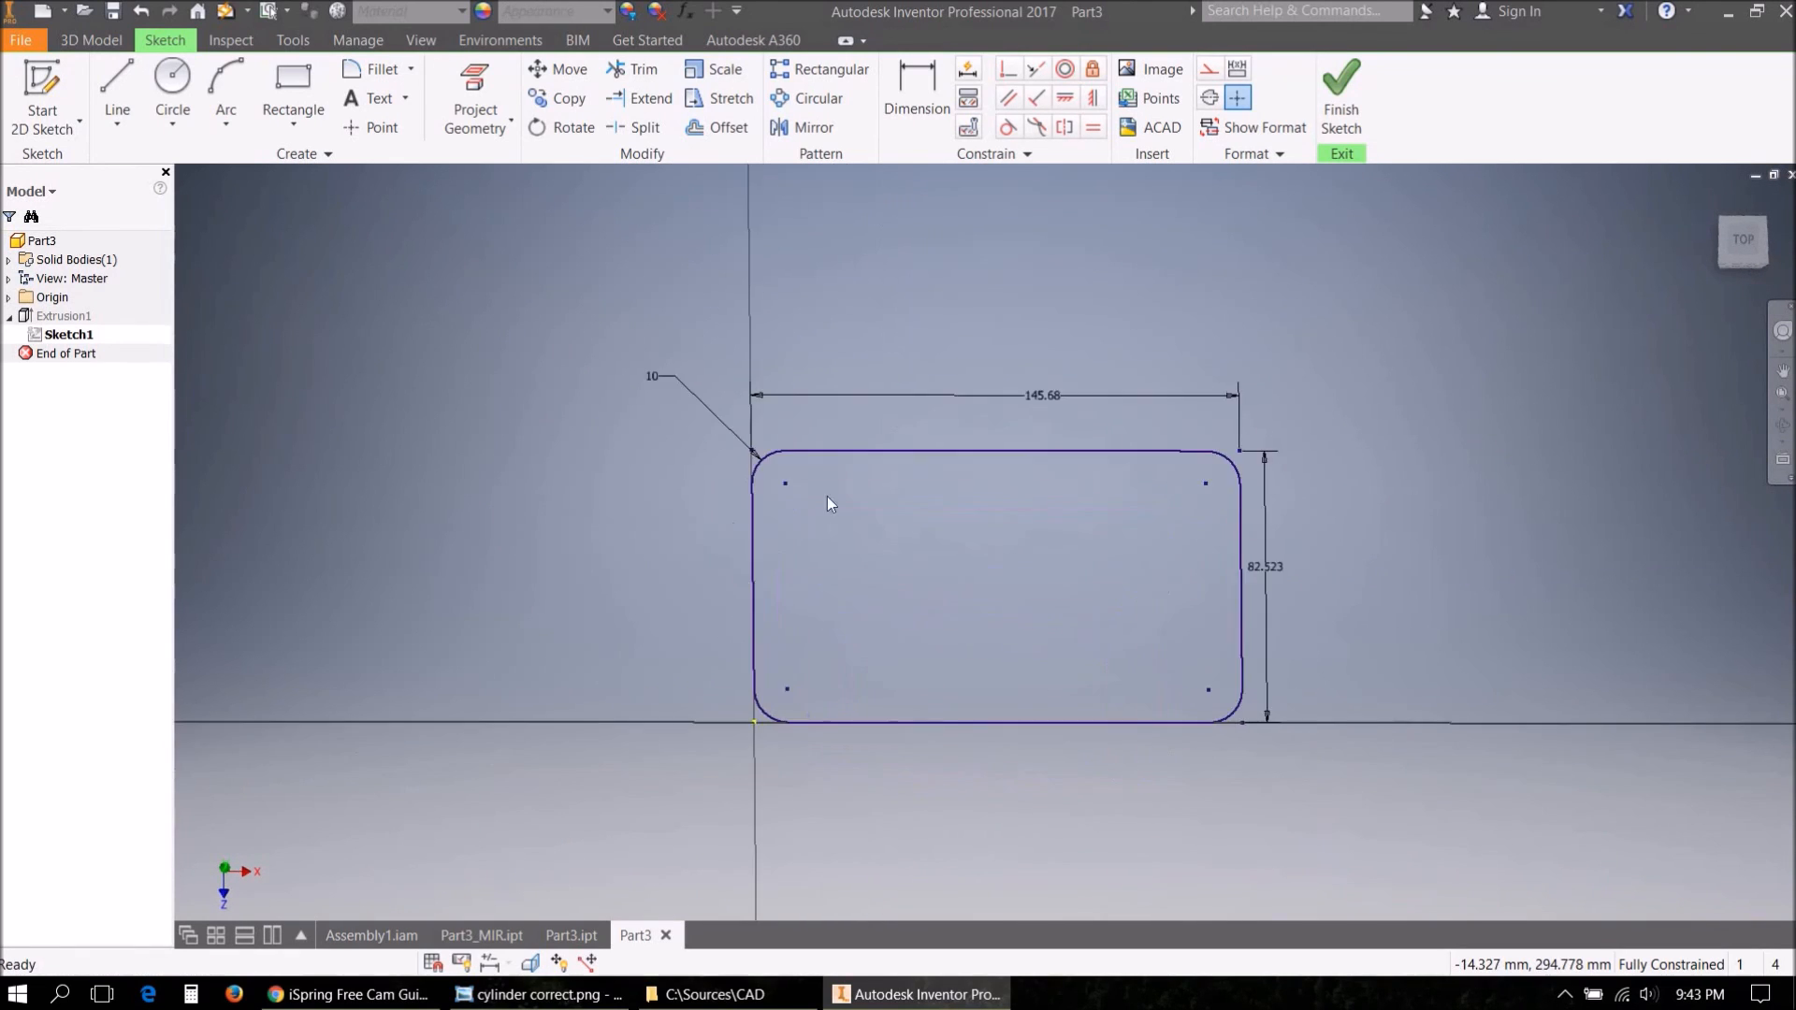
Replace all the sketch geometry with a larger sharp-cornered rectangle starting at the origin, and finish the sketch.
{"action": "middle_click_drag", "start_coordinate": [1270, 529], "coordinate": [1361, 392], "text": "shift"}
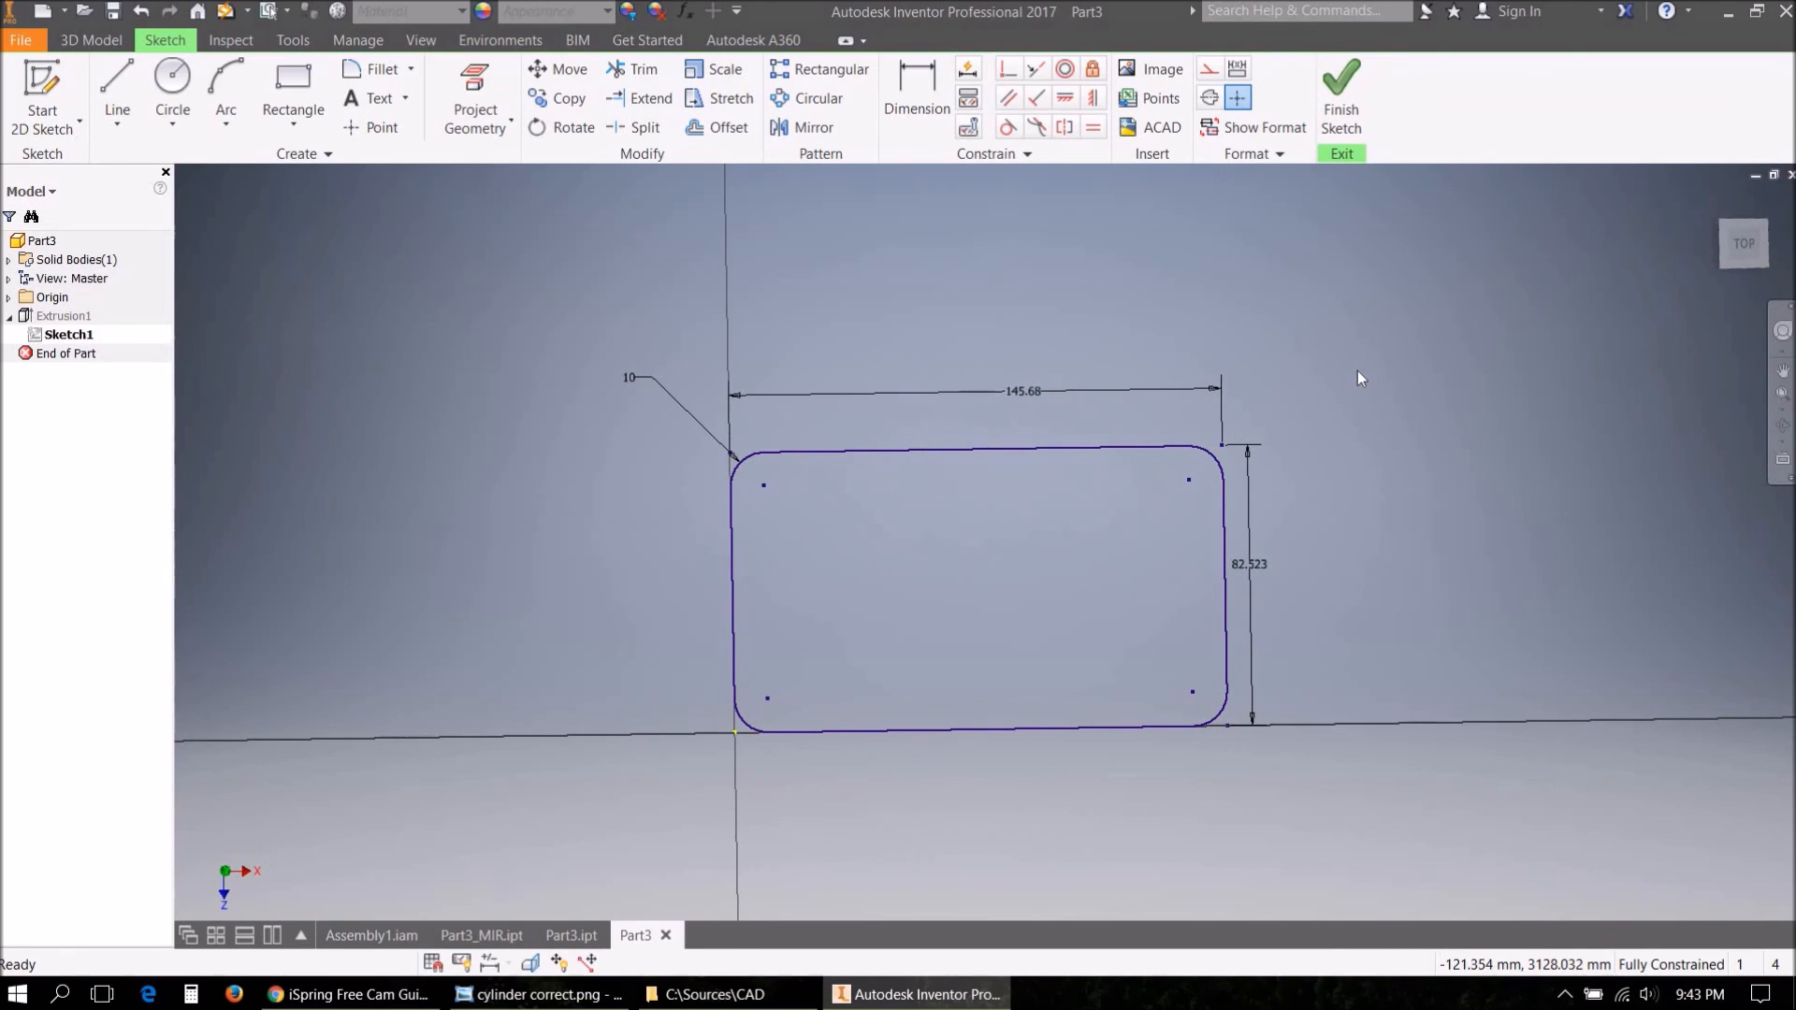
{"action": "mouse_move", "coordinate": [1411, 714]}
{"action": "left_mouse_down"}
{"action": "mouse_move", "coordinate": [970, 412]}
{"action": "mouse_move", "coordinate": [609, 315]}
{"action": "left_mouse_up"}
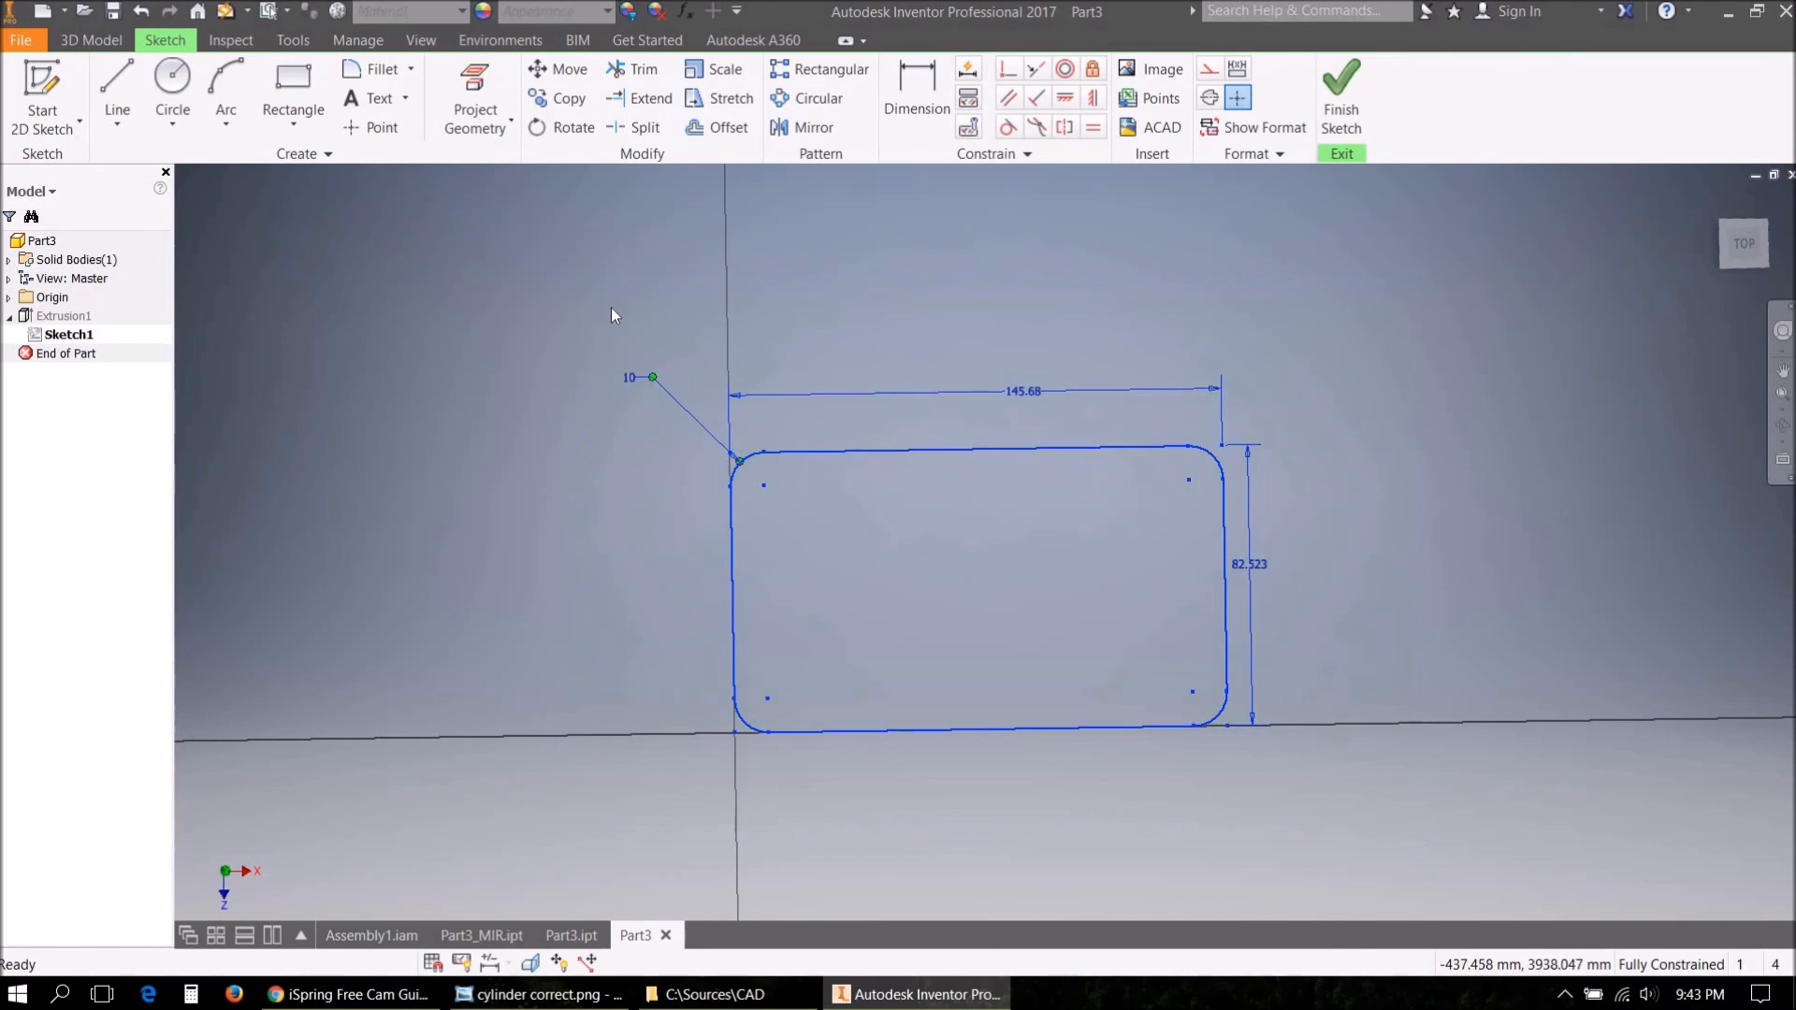
{"action": "key", "text": "Delete"}
{"action": "left_click", "coordinate": [290, 81]}
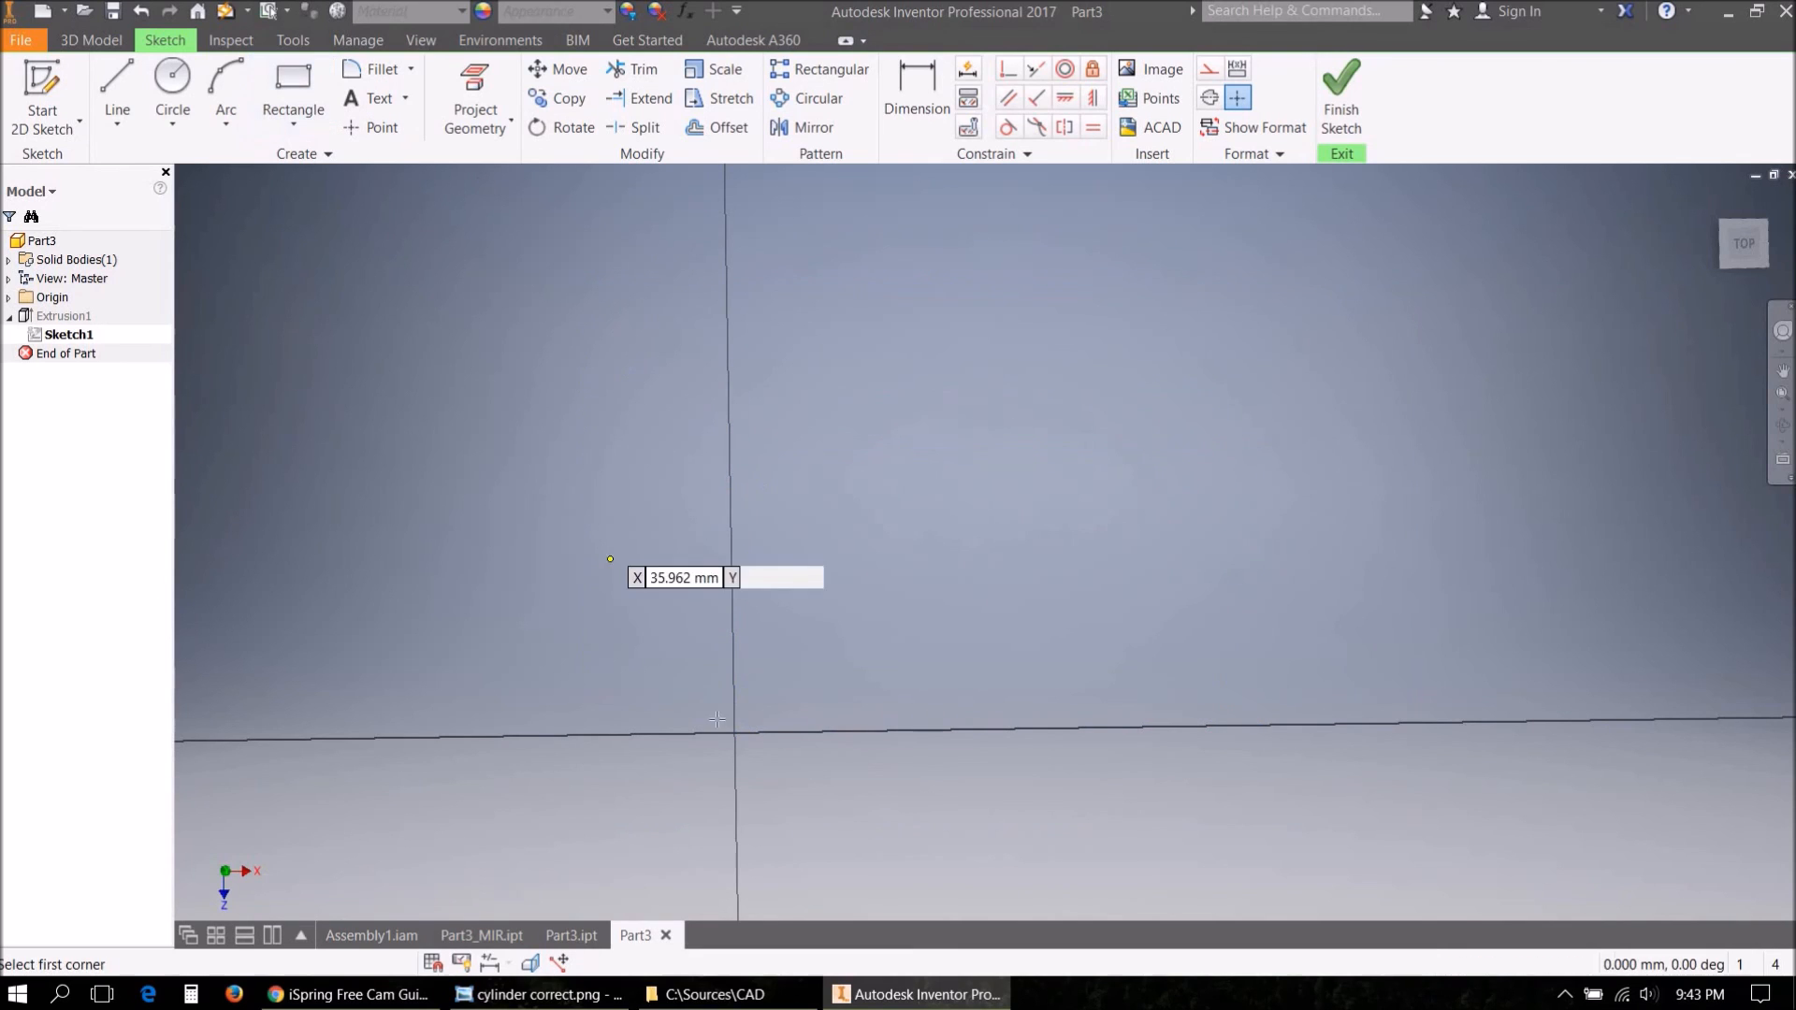
{"action": "left_click", "coordinate": [734, 733]}
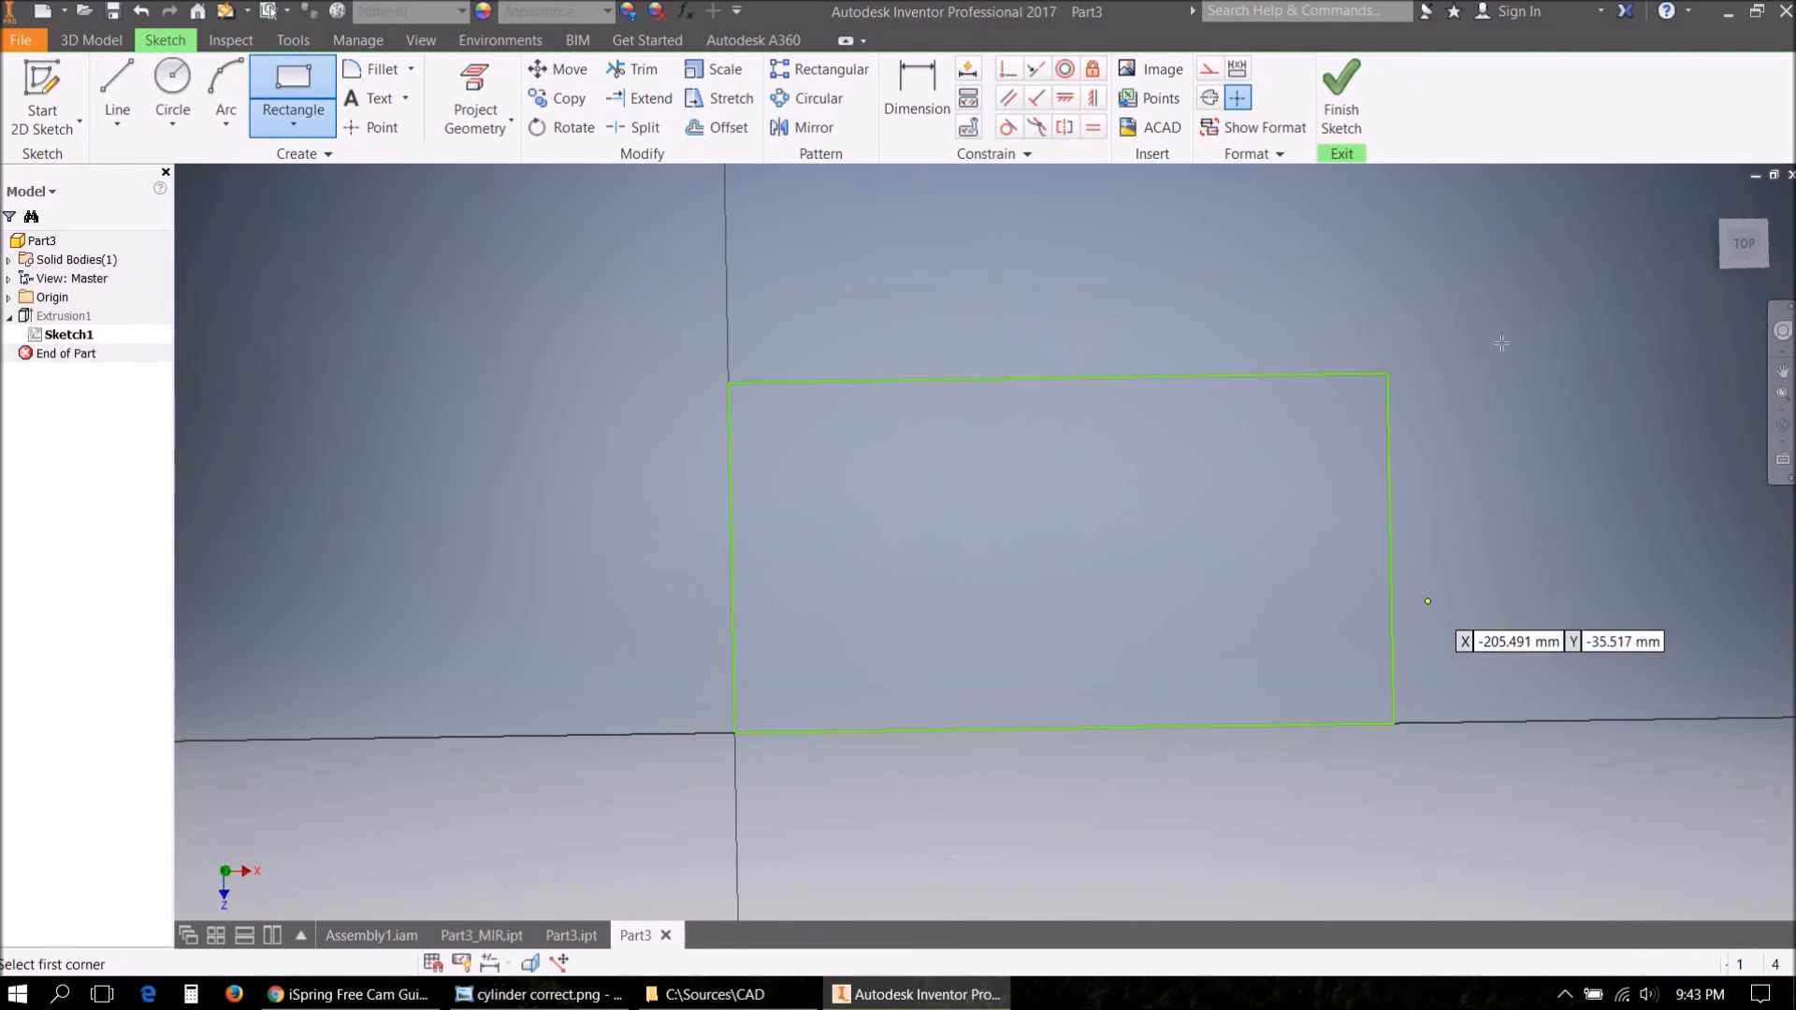
{"action": "left_click", "coordinate": [1328, 105]}
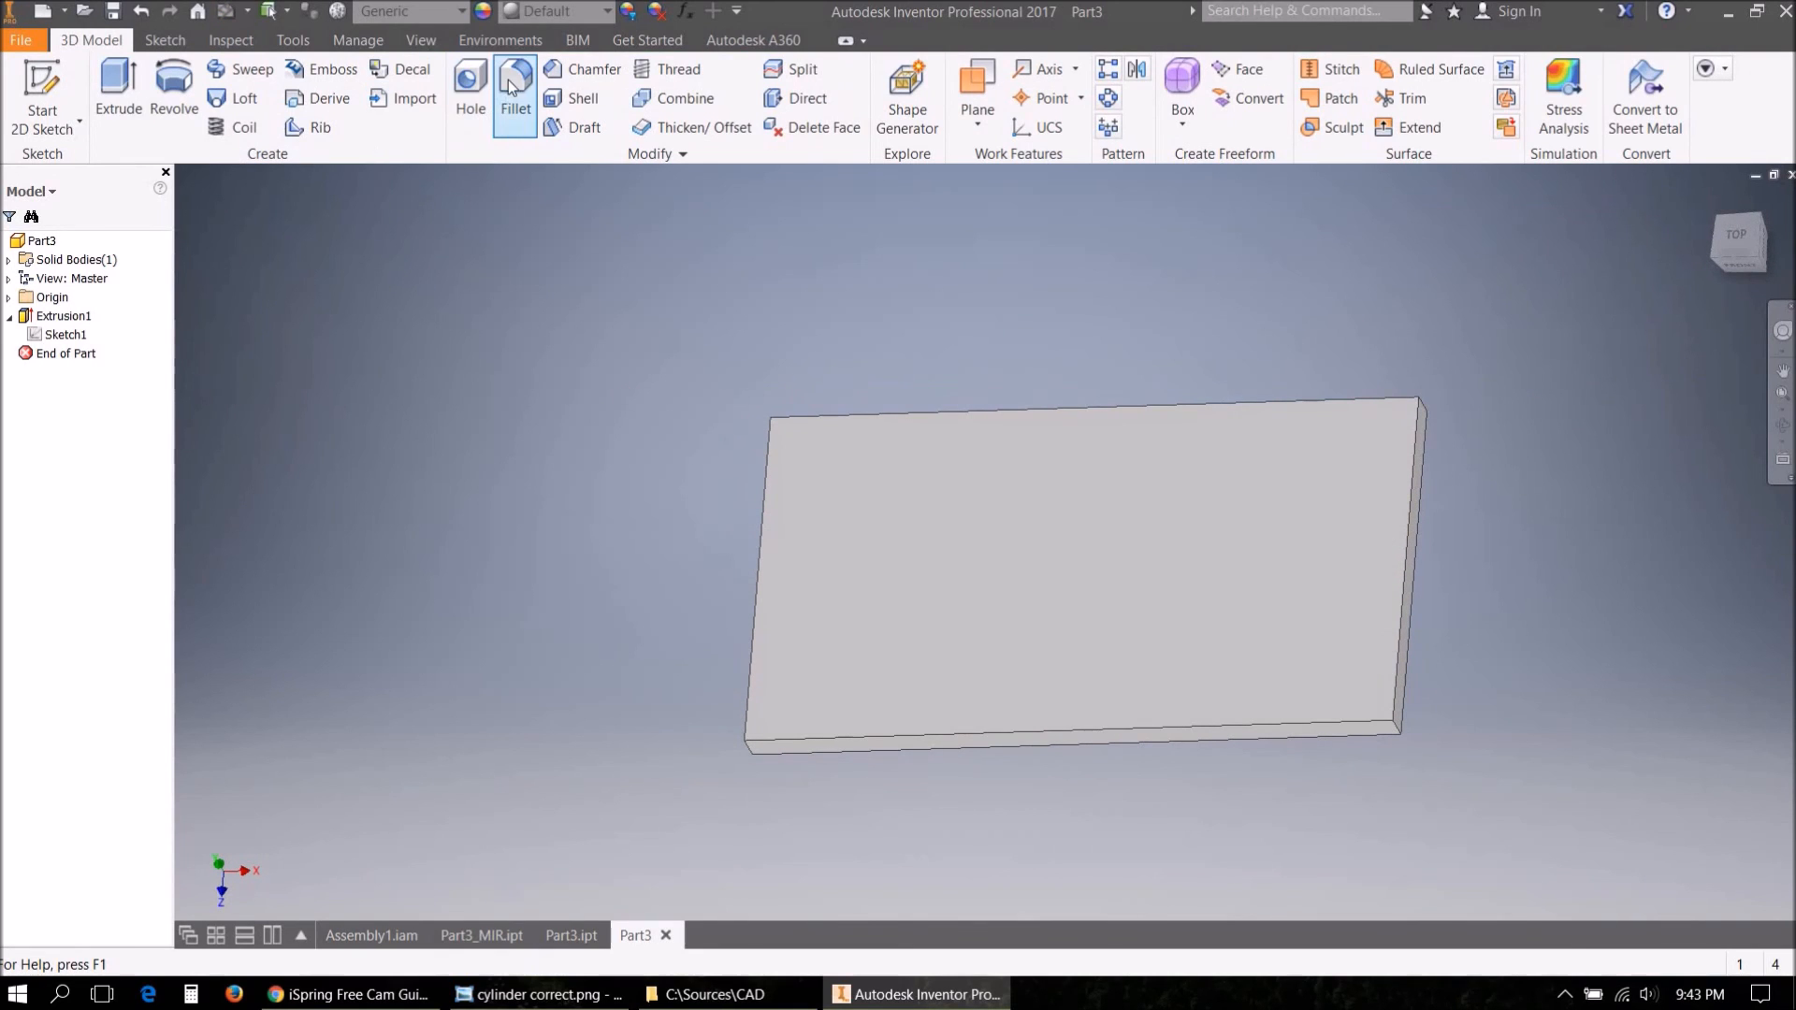
Round the plate's four vertical corner edges with a 10 mm Fillet feature.
{"action": "middle_click_drag", "start_coordinate": [922, 531], "coordinate": [1354, 648], "text": "shift"}
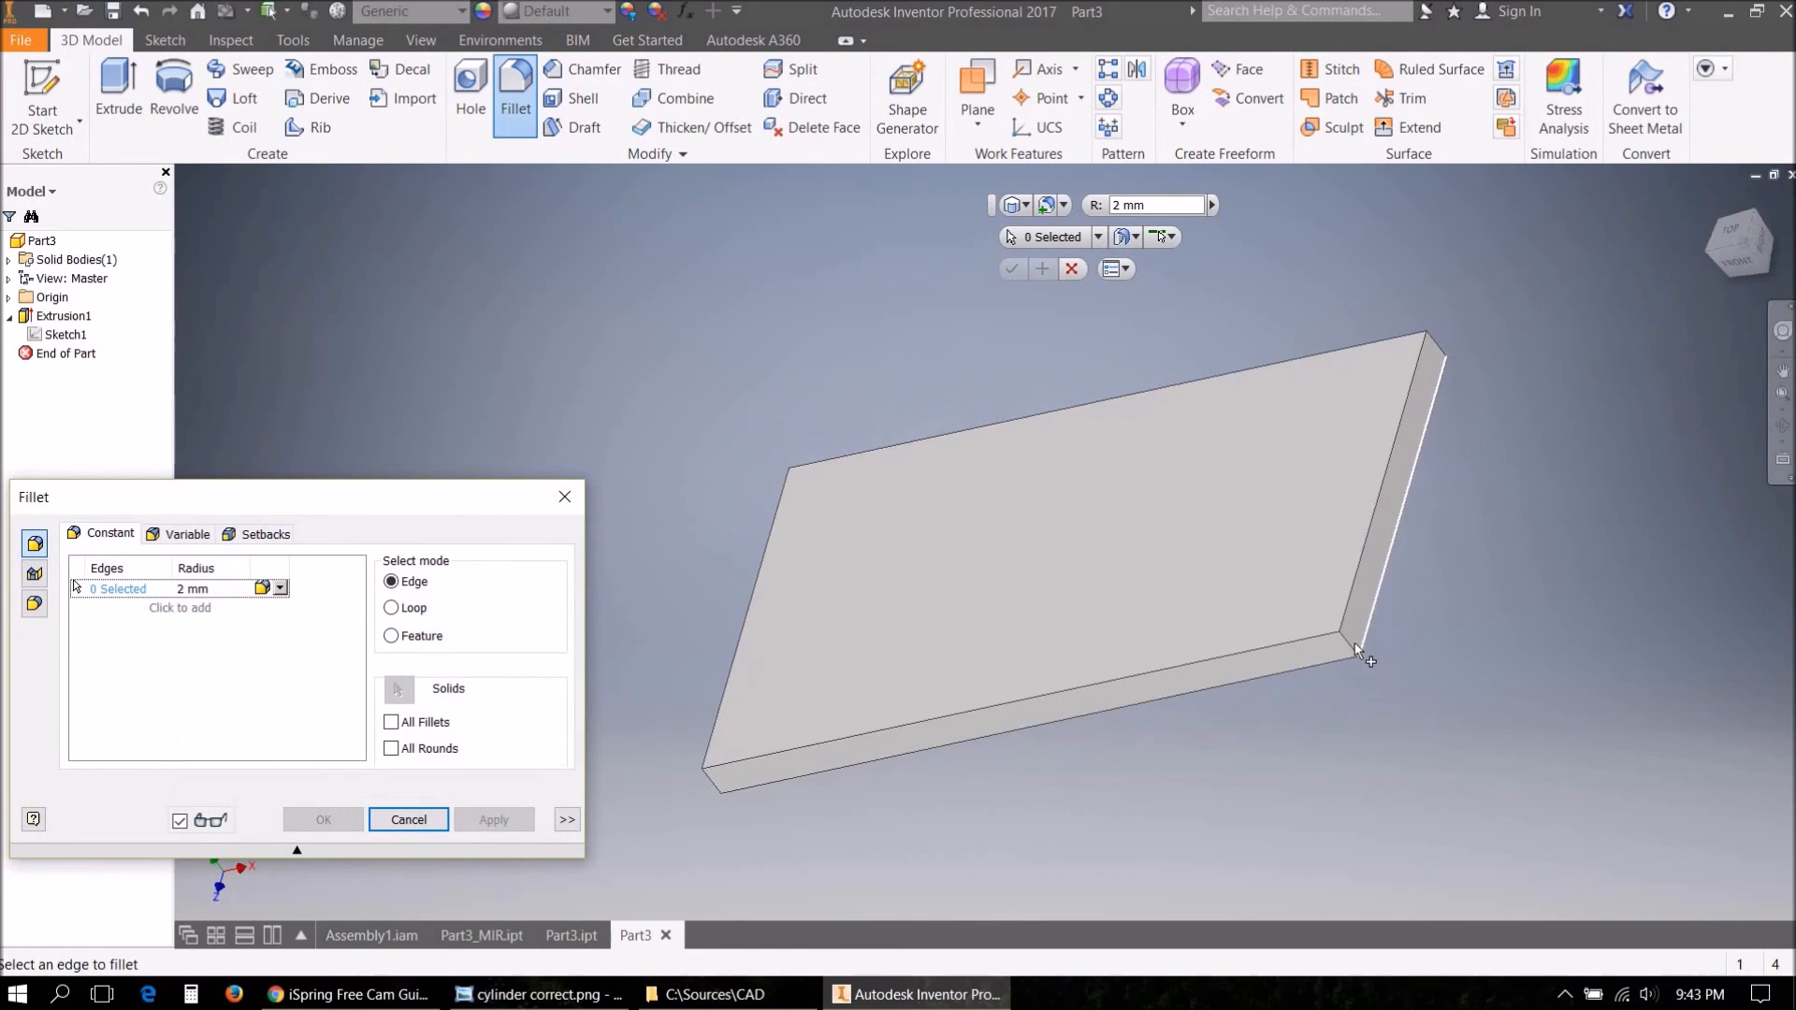
{"action": "left_click", "coordinate": [1346, 647]}
{"action": "middle_click_drag", "start_coordinate": [835, 703], "coordinate": [1095, 546], "text": "shift"}
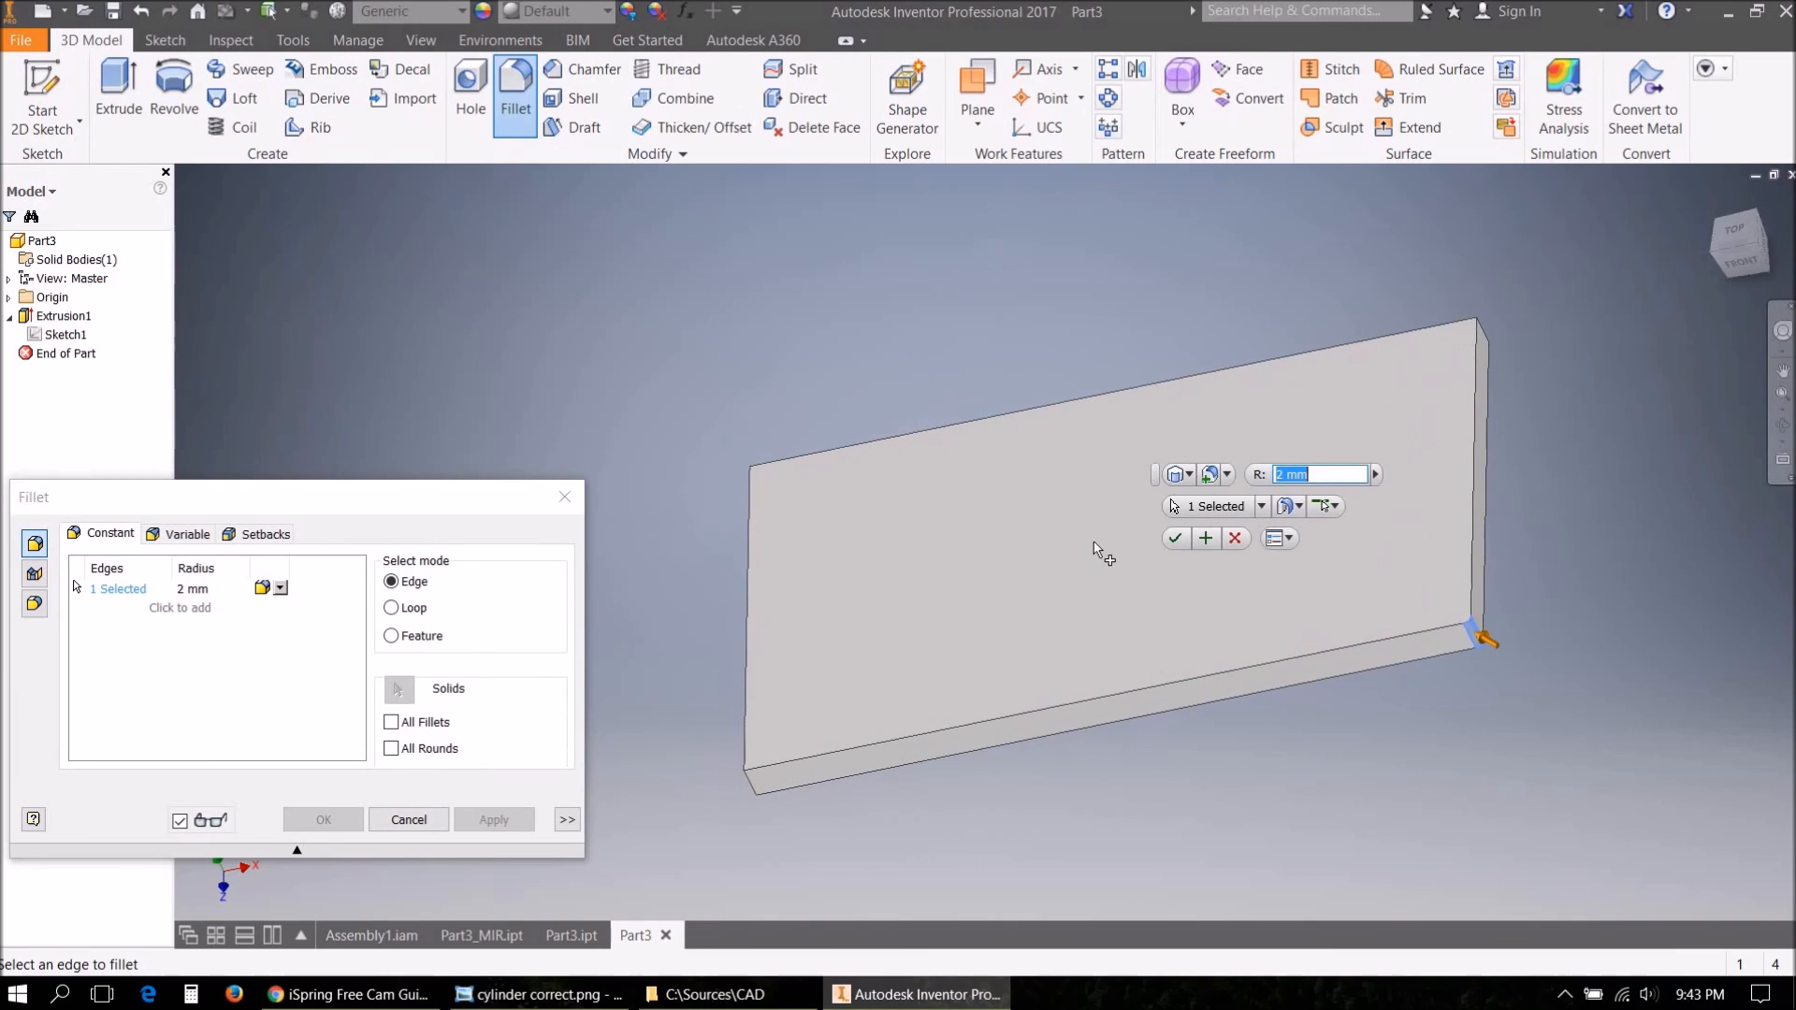
{"action": "middle_click_drag", "start_coordinate": [859, 749], "coordinate": [758, 500], "text": "shift"}
{"action": "left_click", "coordinate": [835, 753]}
{"action": "left_click", "coordinate": [758, 492]}
{"action": "middle_click_drag", "start_coordinate": [1316, 624], "coordinate": [1207, 559], "text": "shift"}
{"action": "left_click", "coordinate": [1194, 534]}
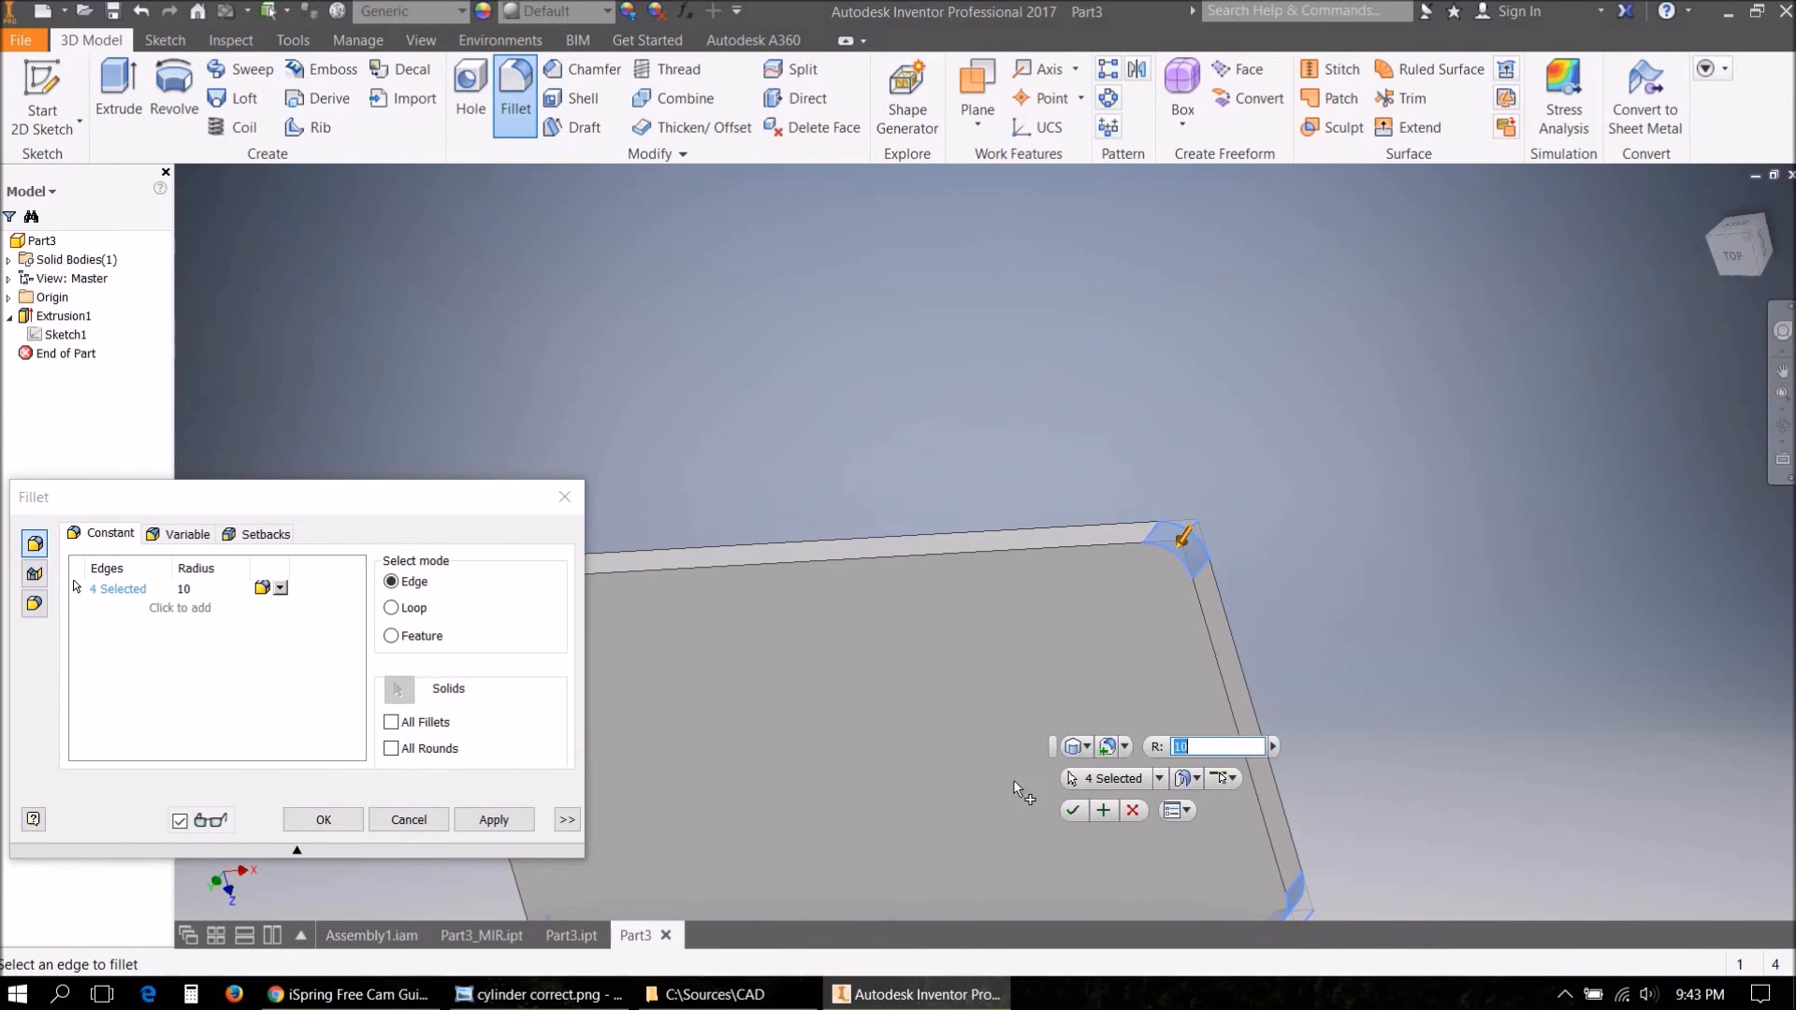
{"action": "left_click", "coordinate": [1072, 812]}
{"action": "key", "text": "F6"}
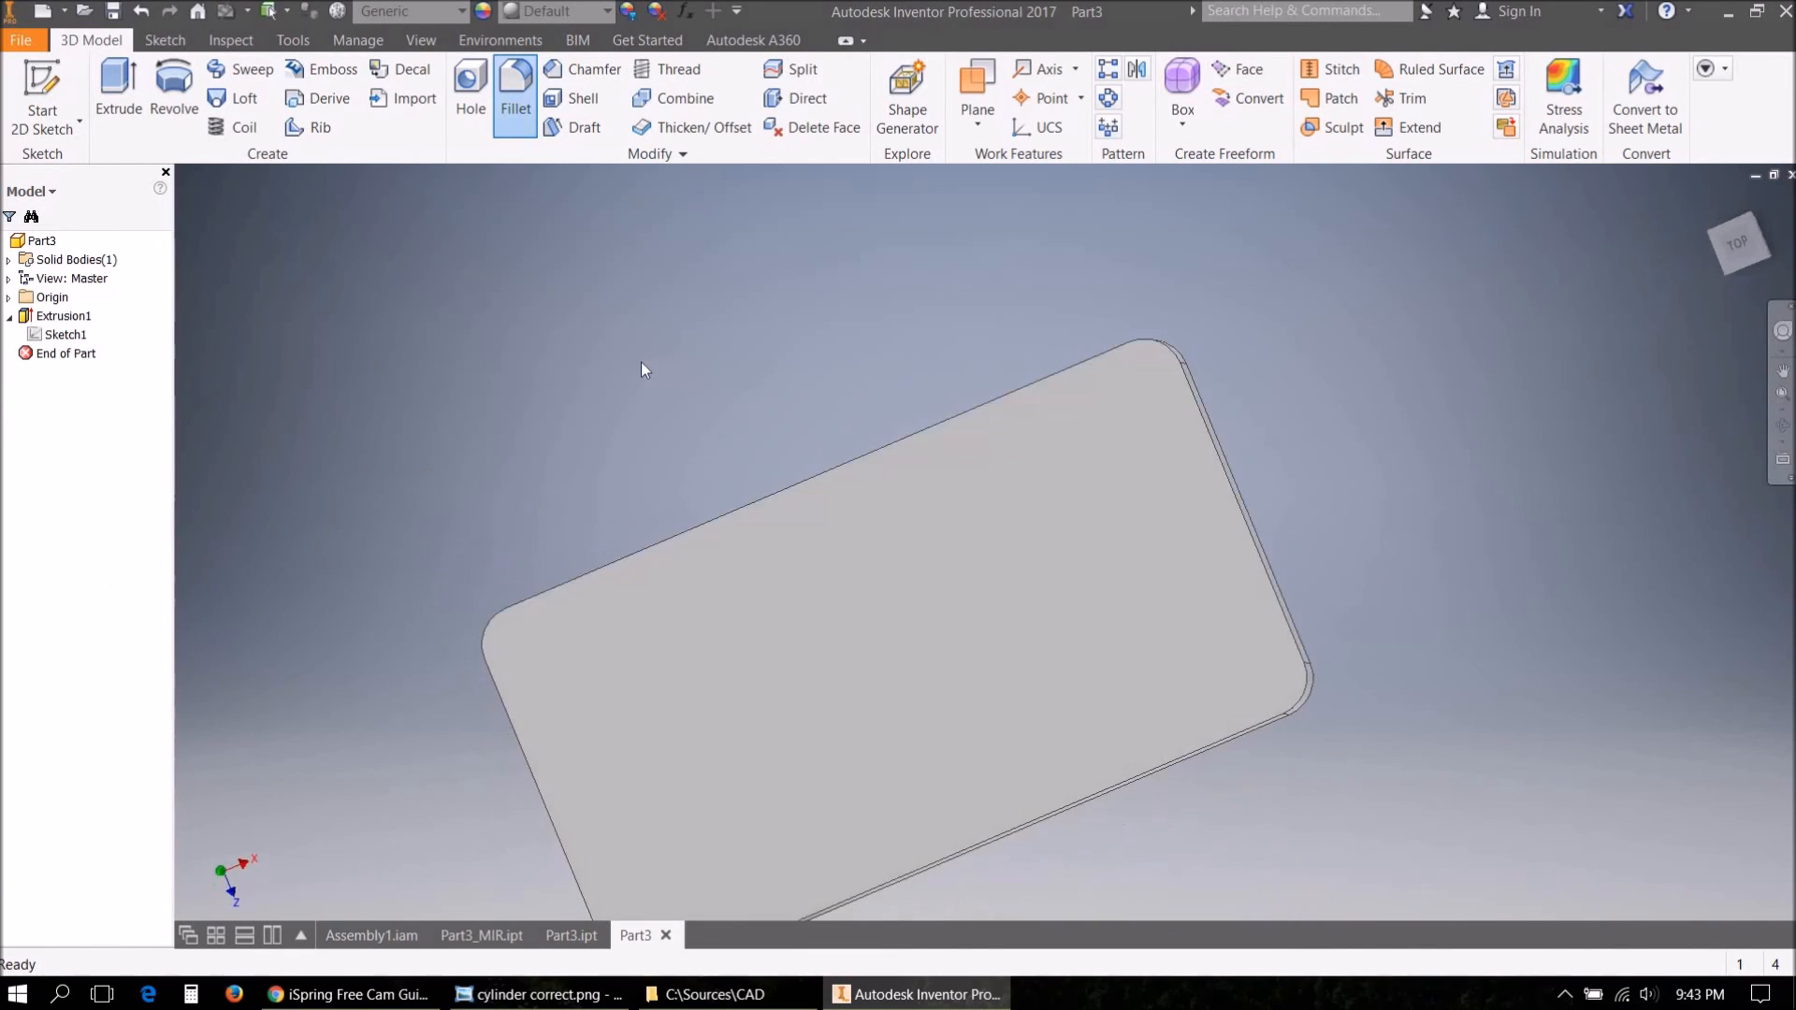
Delete the Fillet feature from the plate's corners.
{"action": "left_click", "coordinate": [48, 357]}
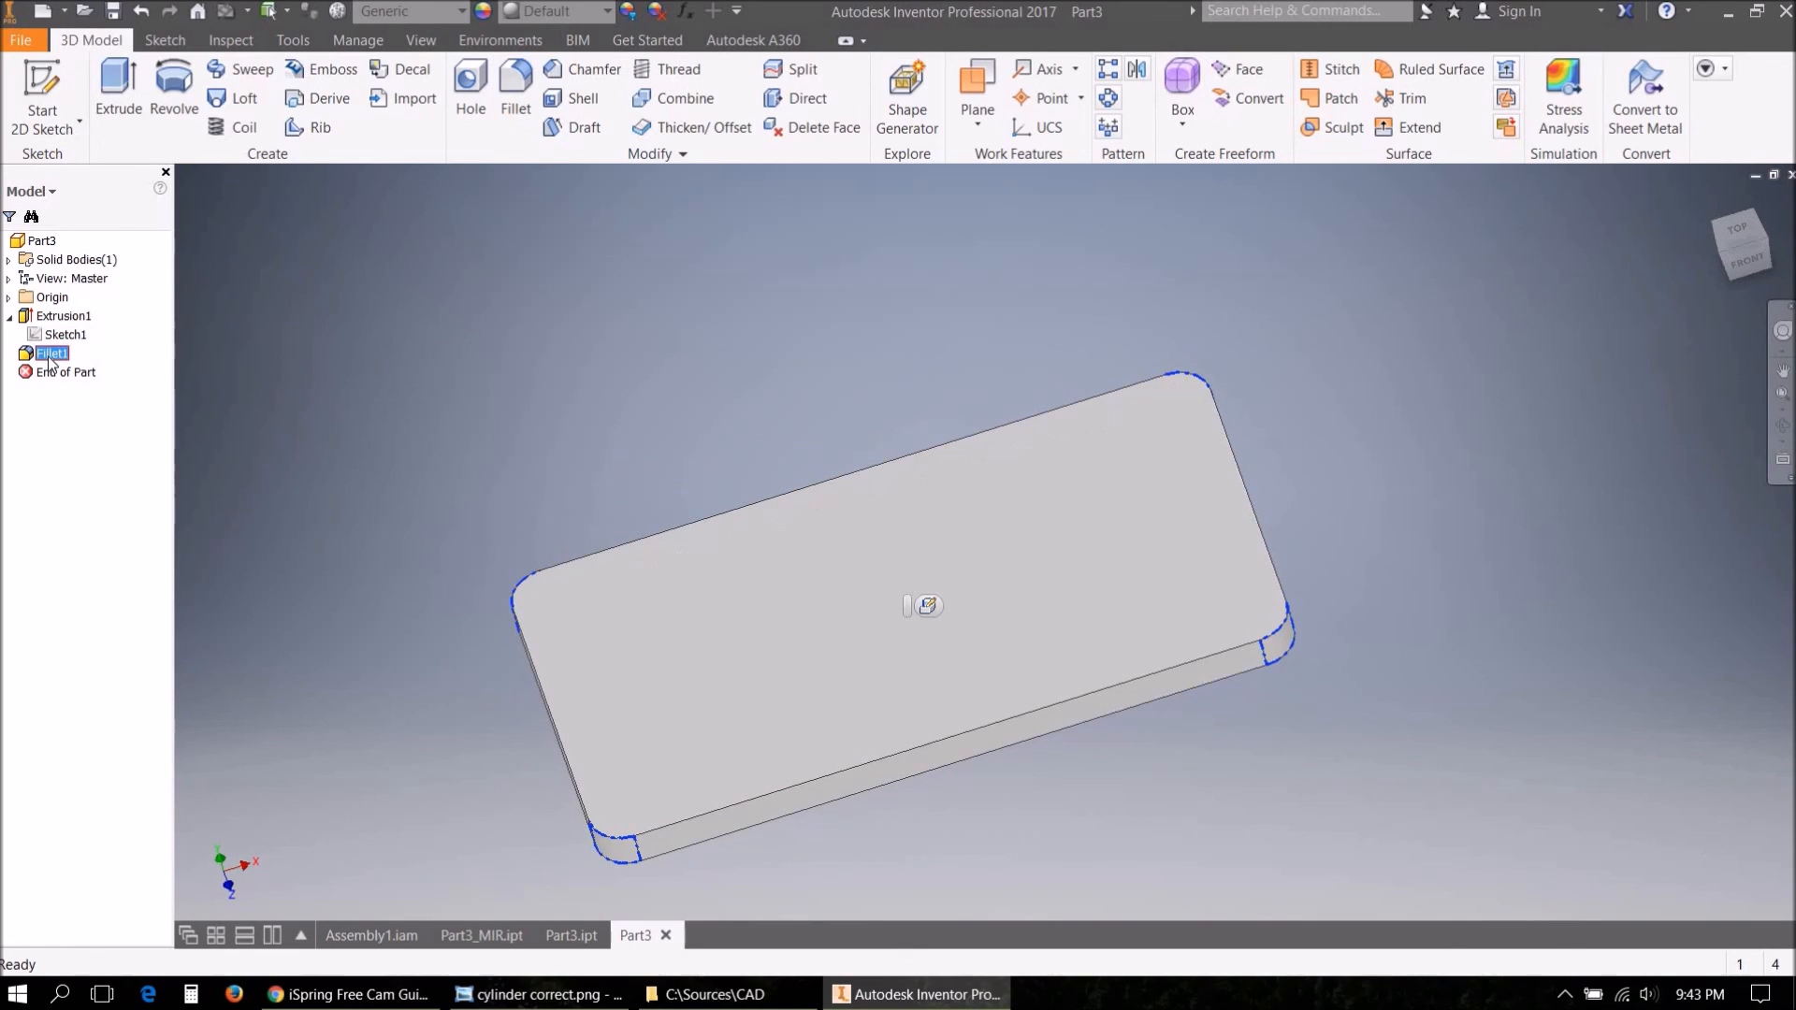
{"action": "key", "text": "Delete"}
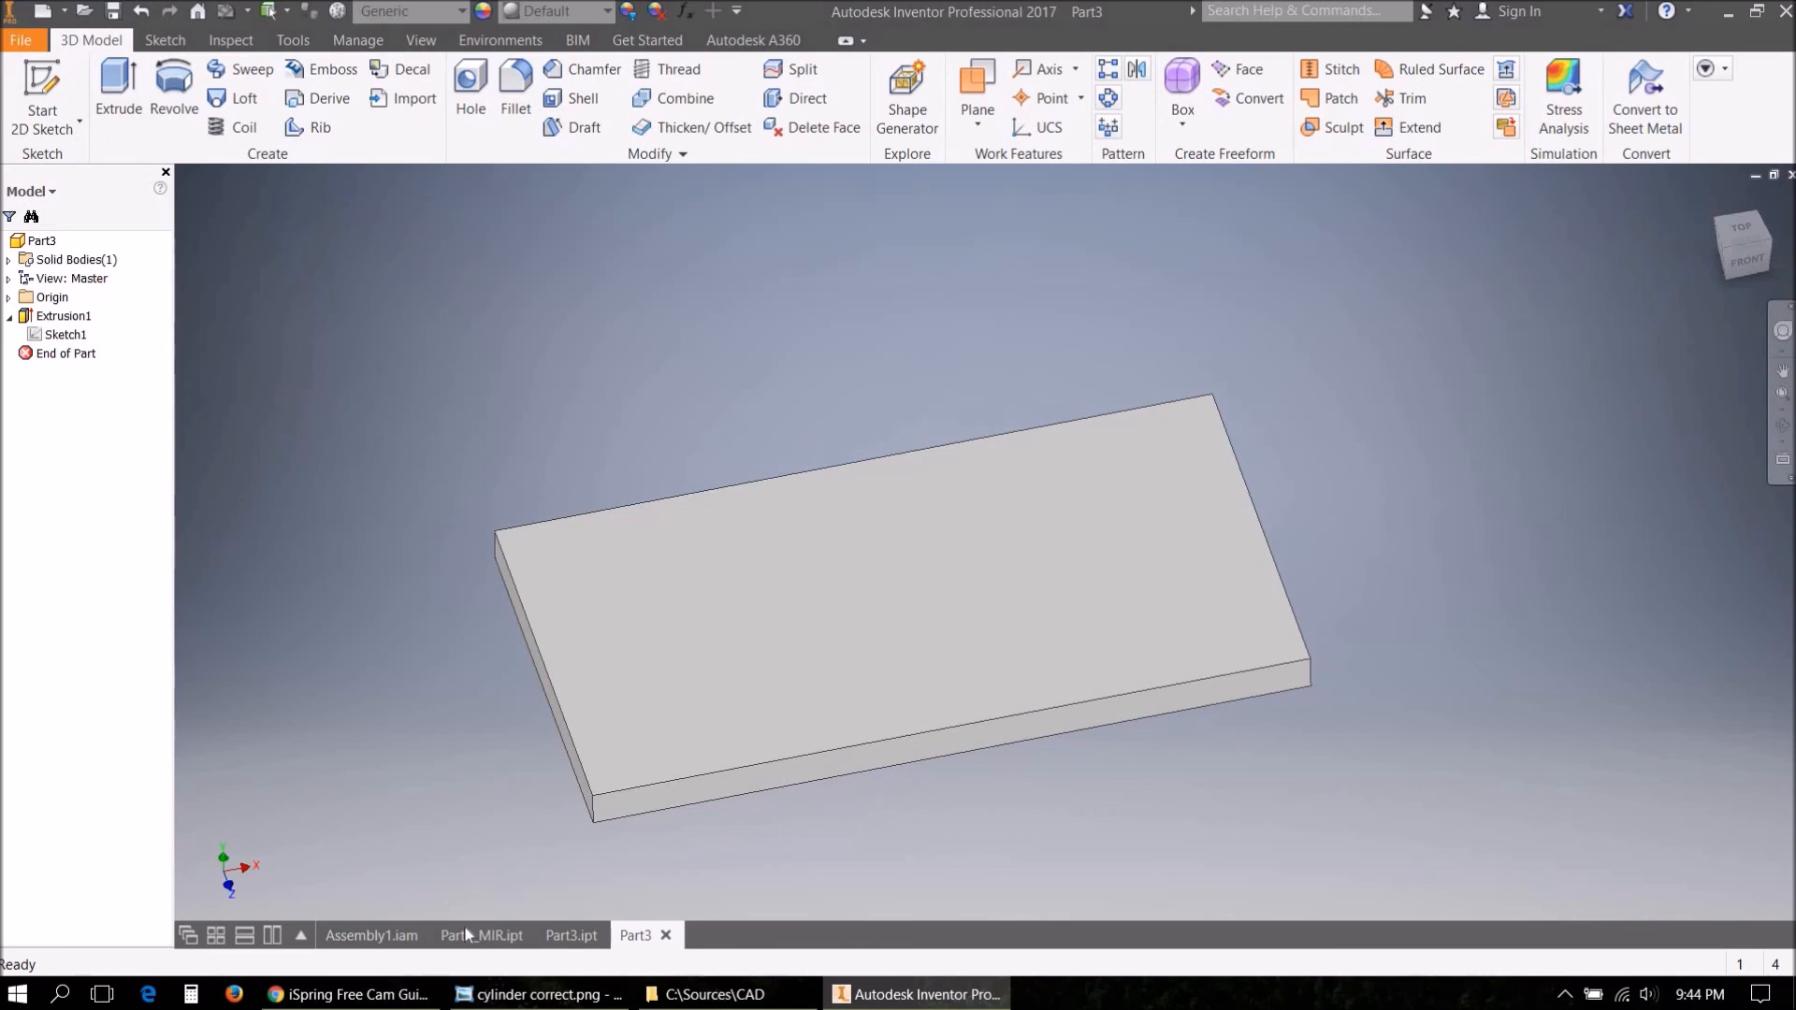
Switch to Assembly1.iam and turn on the ground plane display.
{"action": "left_click", "coordinate": [474, 935]}
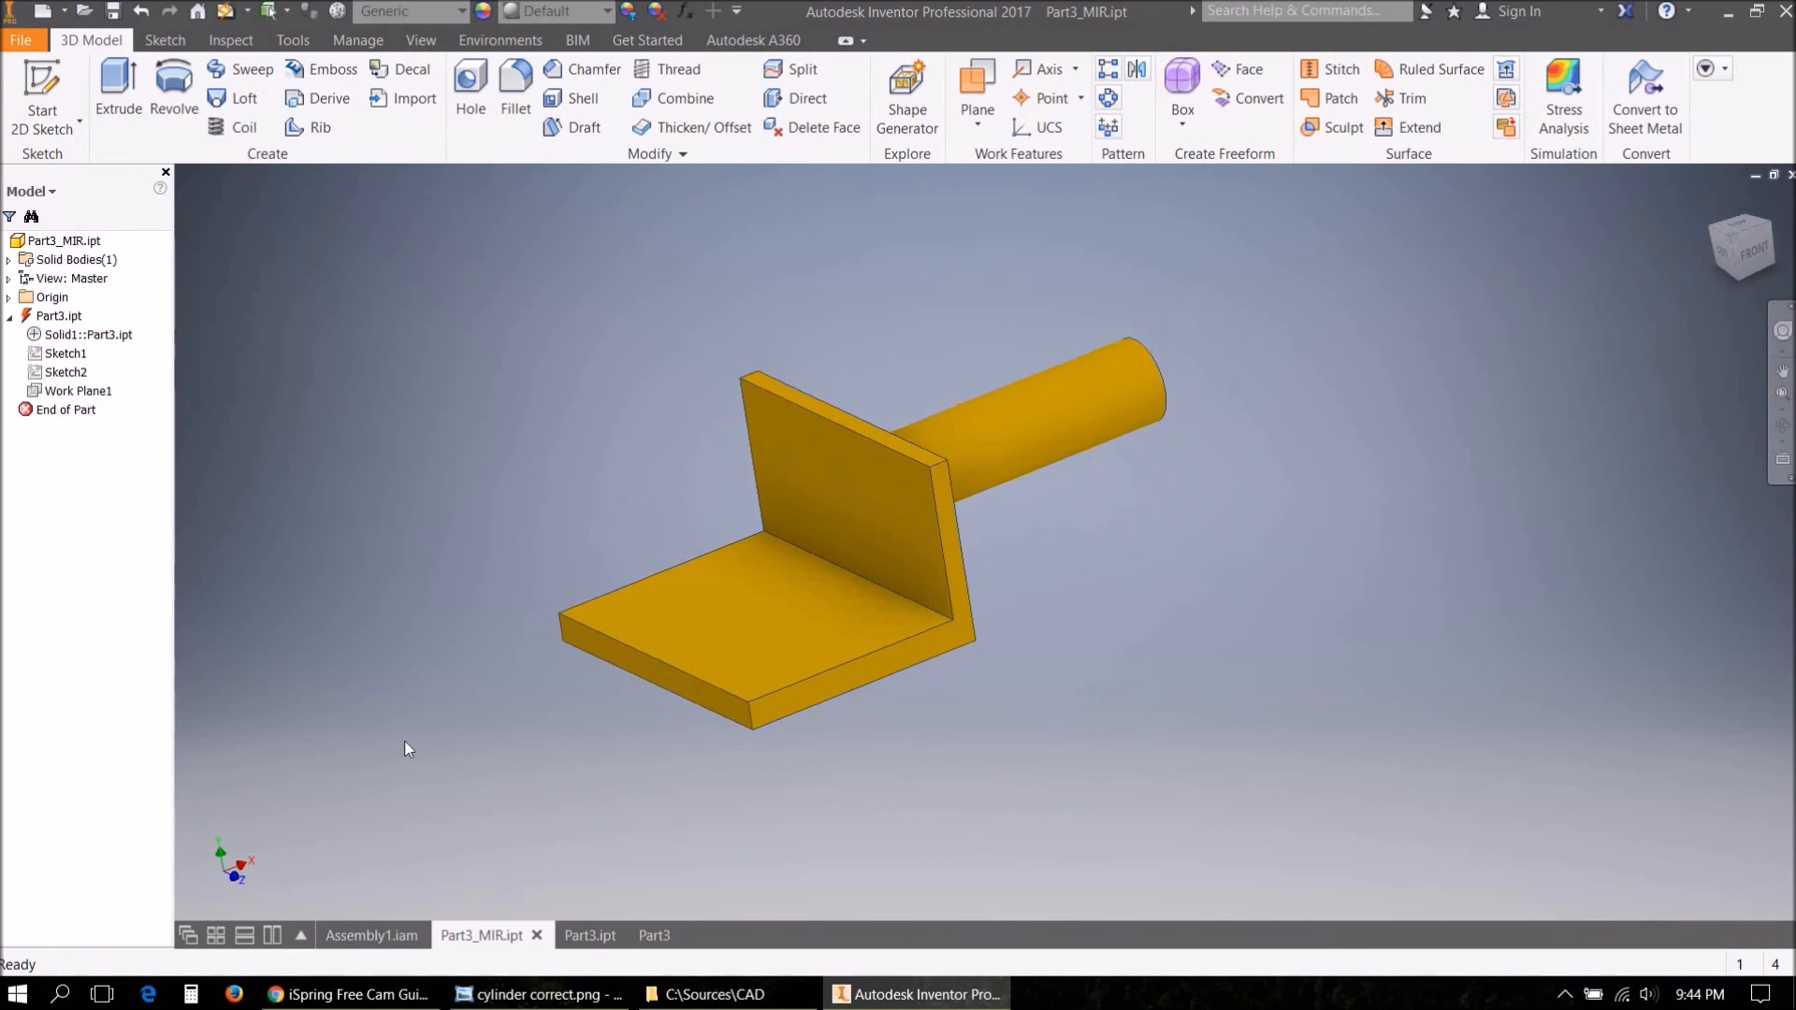
{"action": "left_click", "coordinate": [371, 935]}
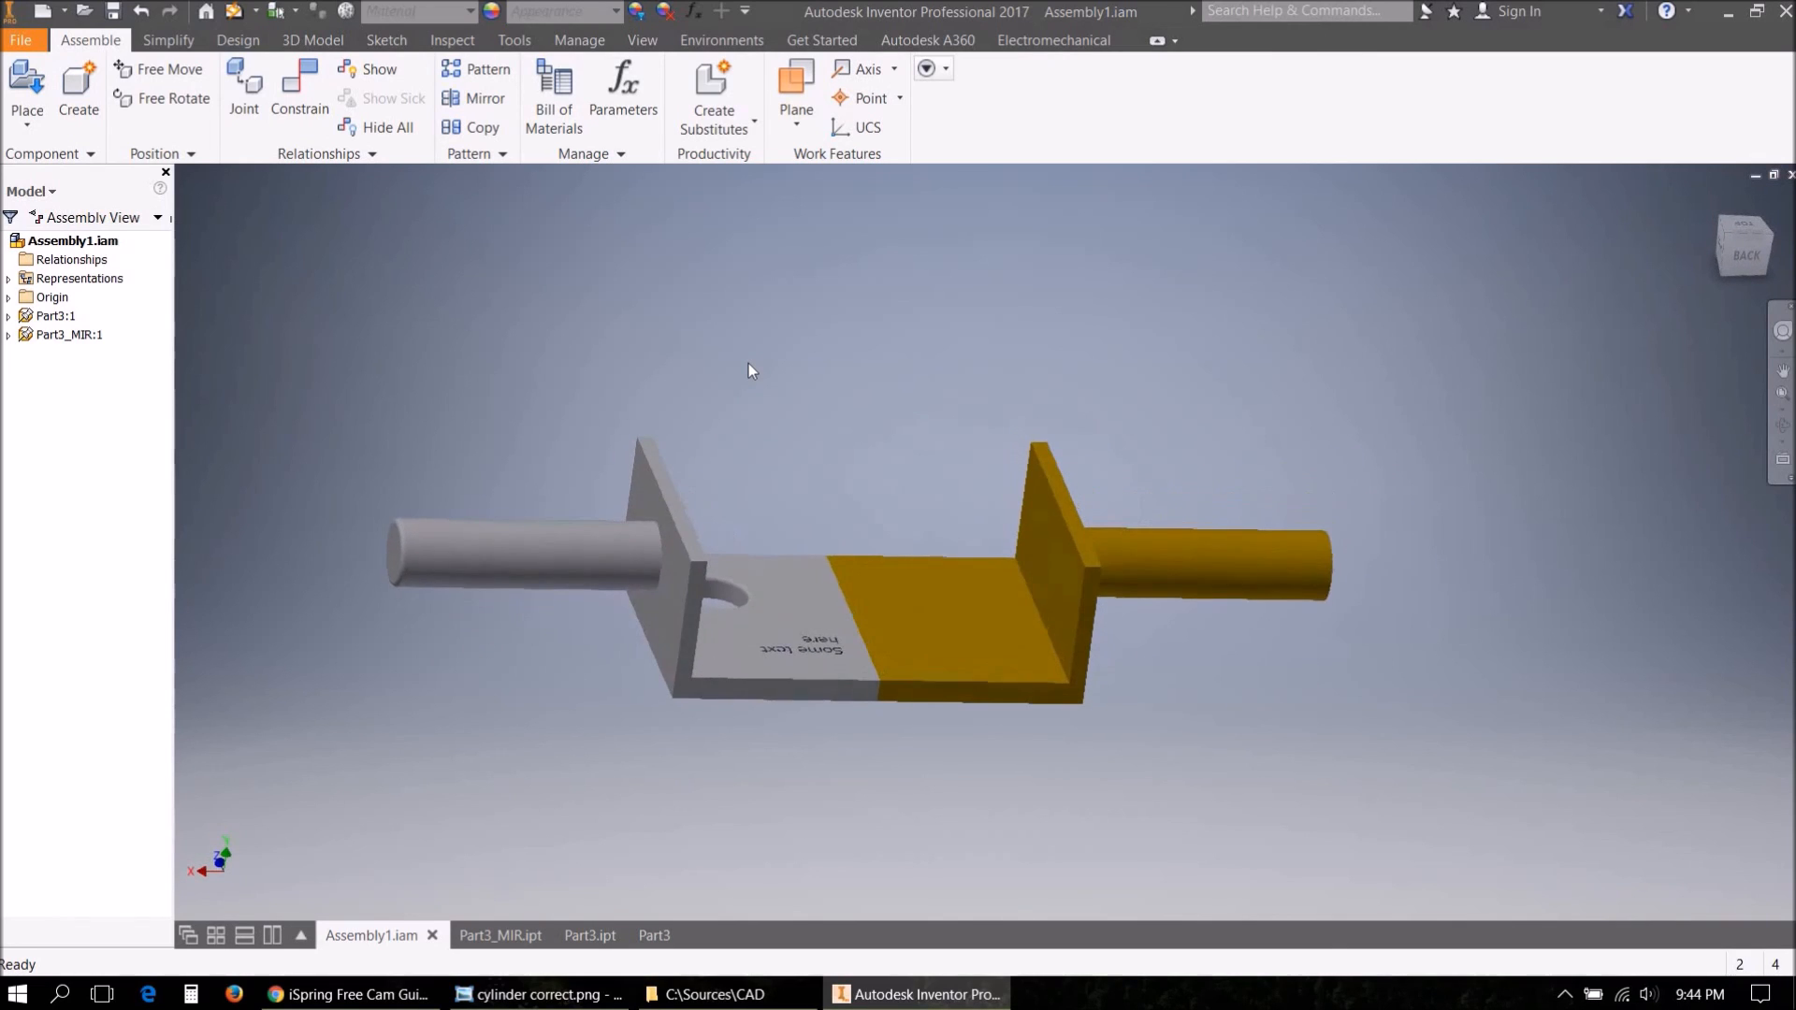
{"action": "left_click", "coordinate": [517, 40]}
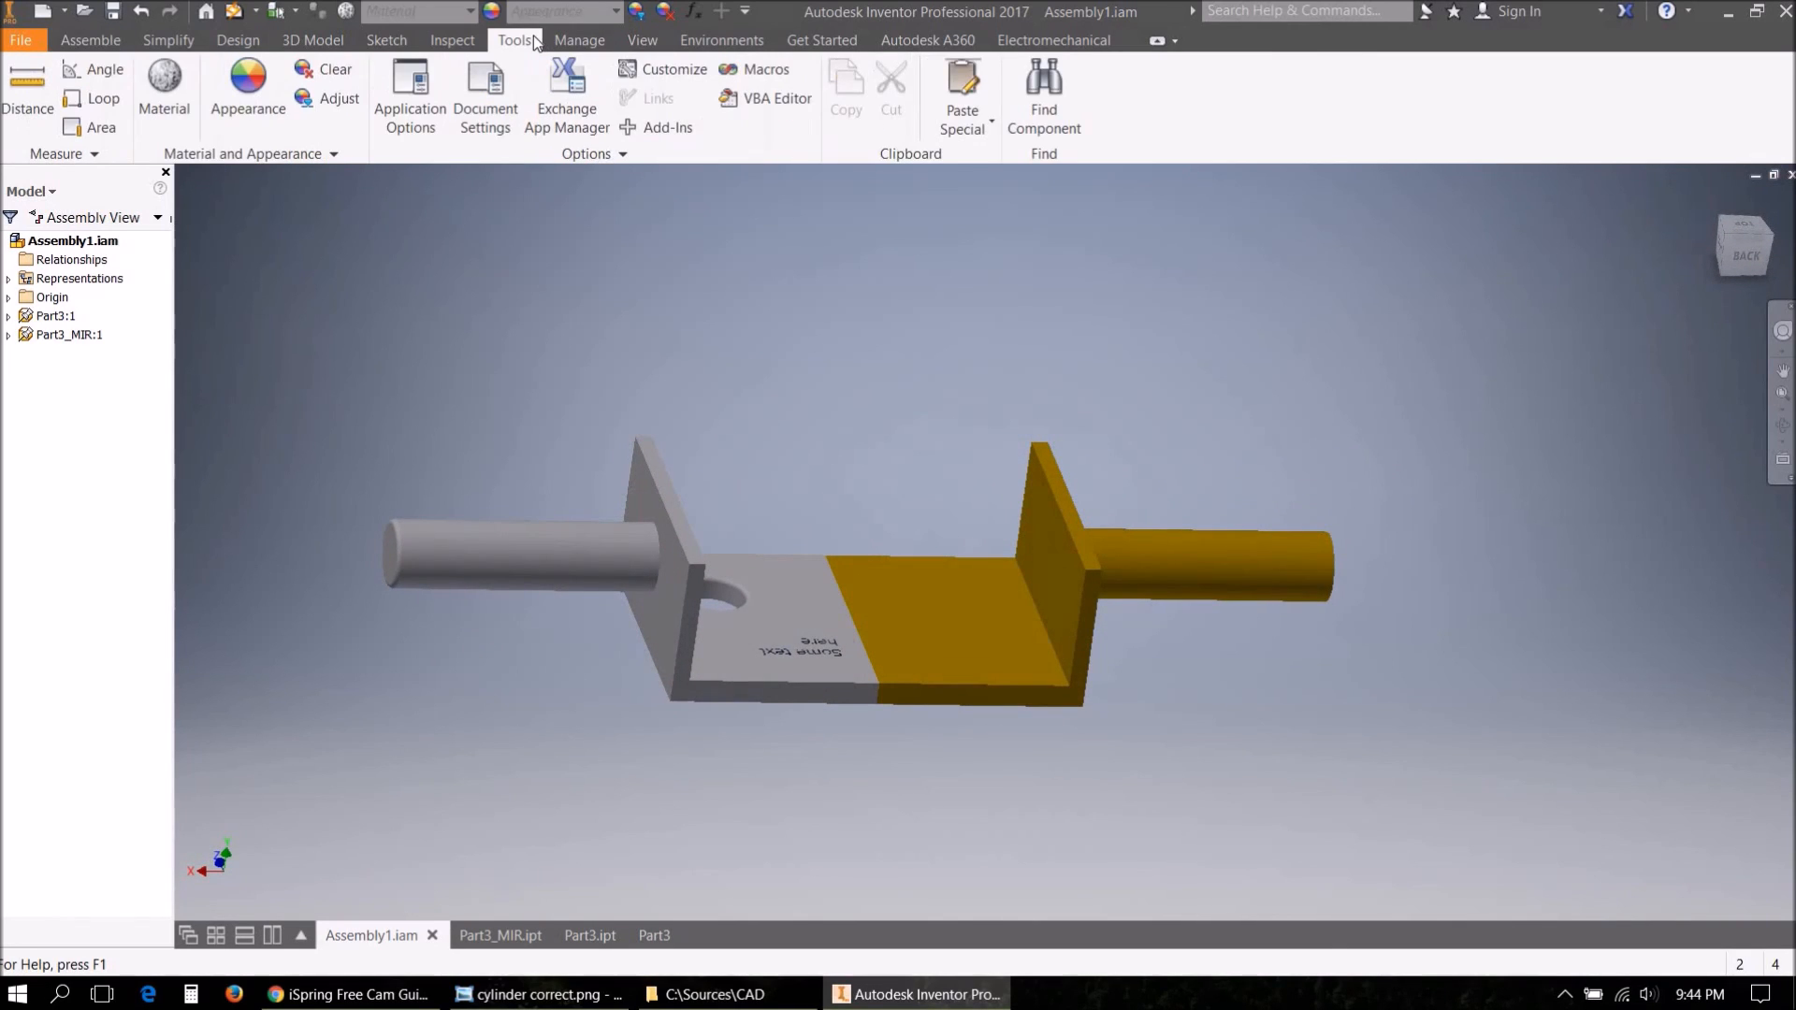
{"action": "left_click", "coordinate": [652, 43]}
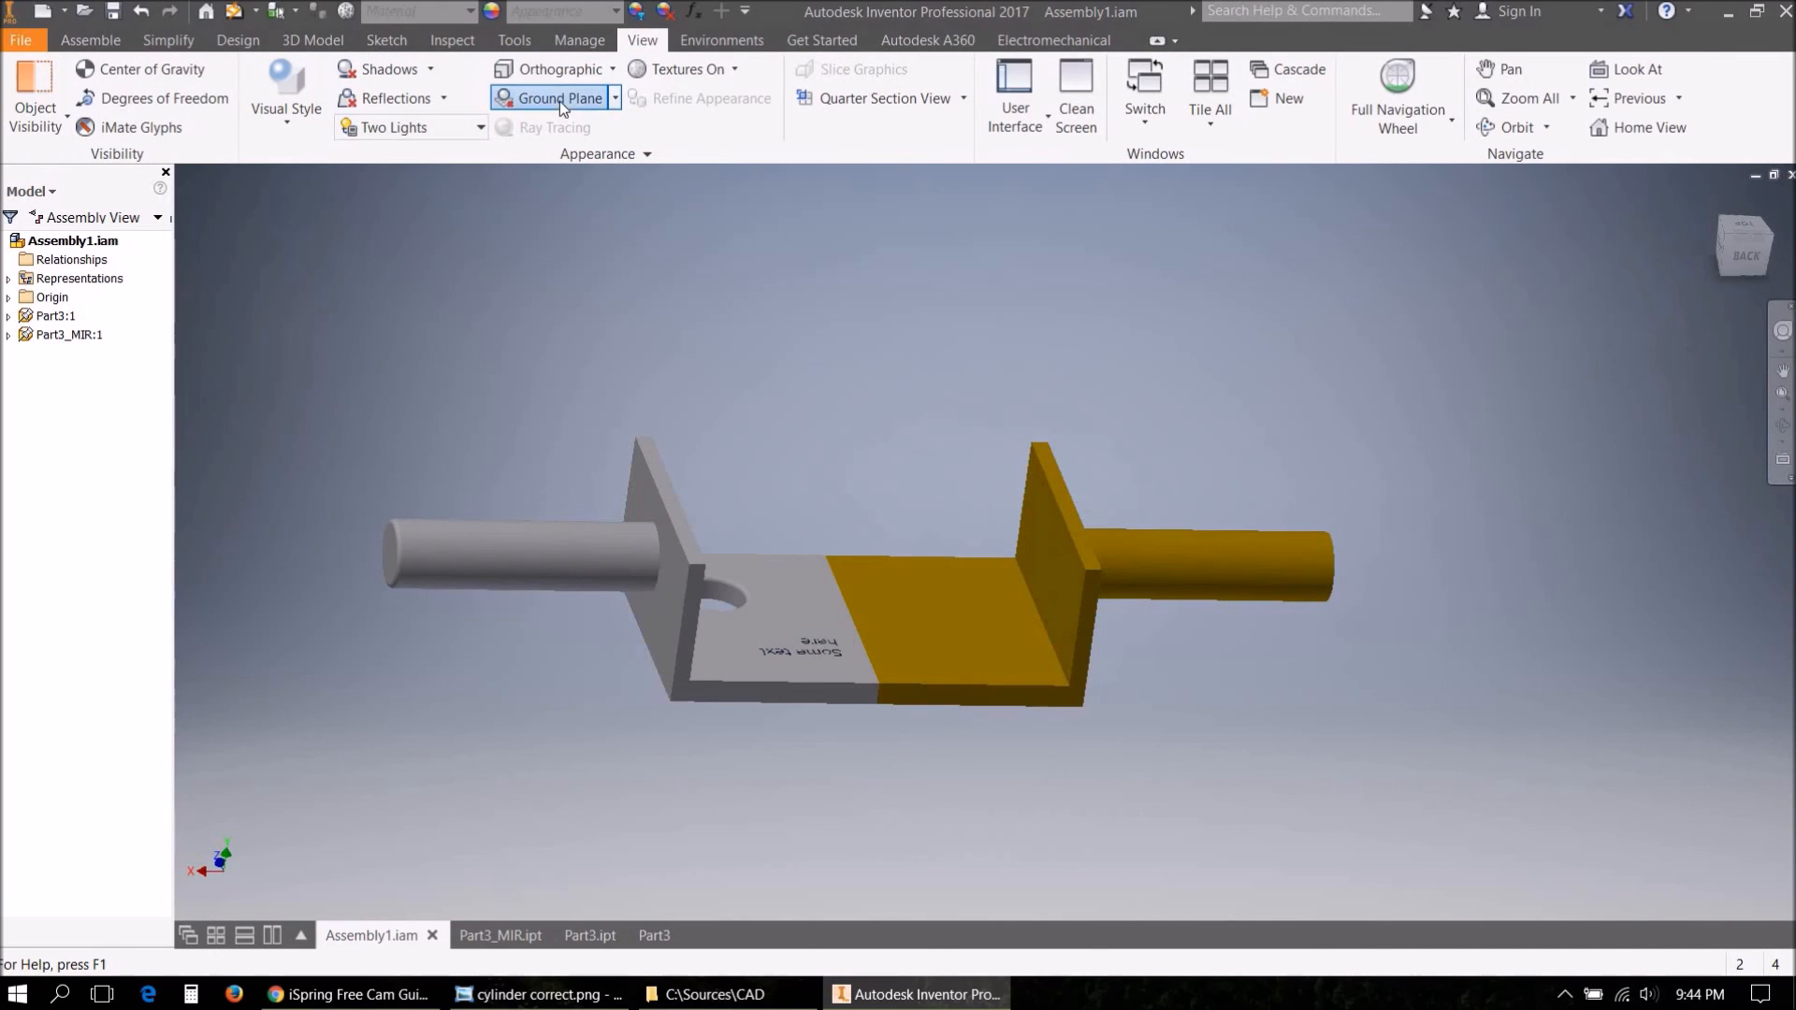
{"action": "left_click", "coordinate": [560, 101]}
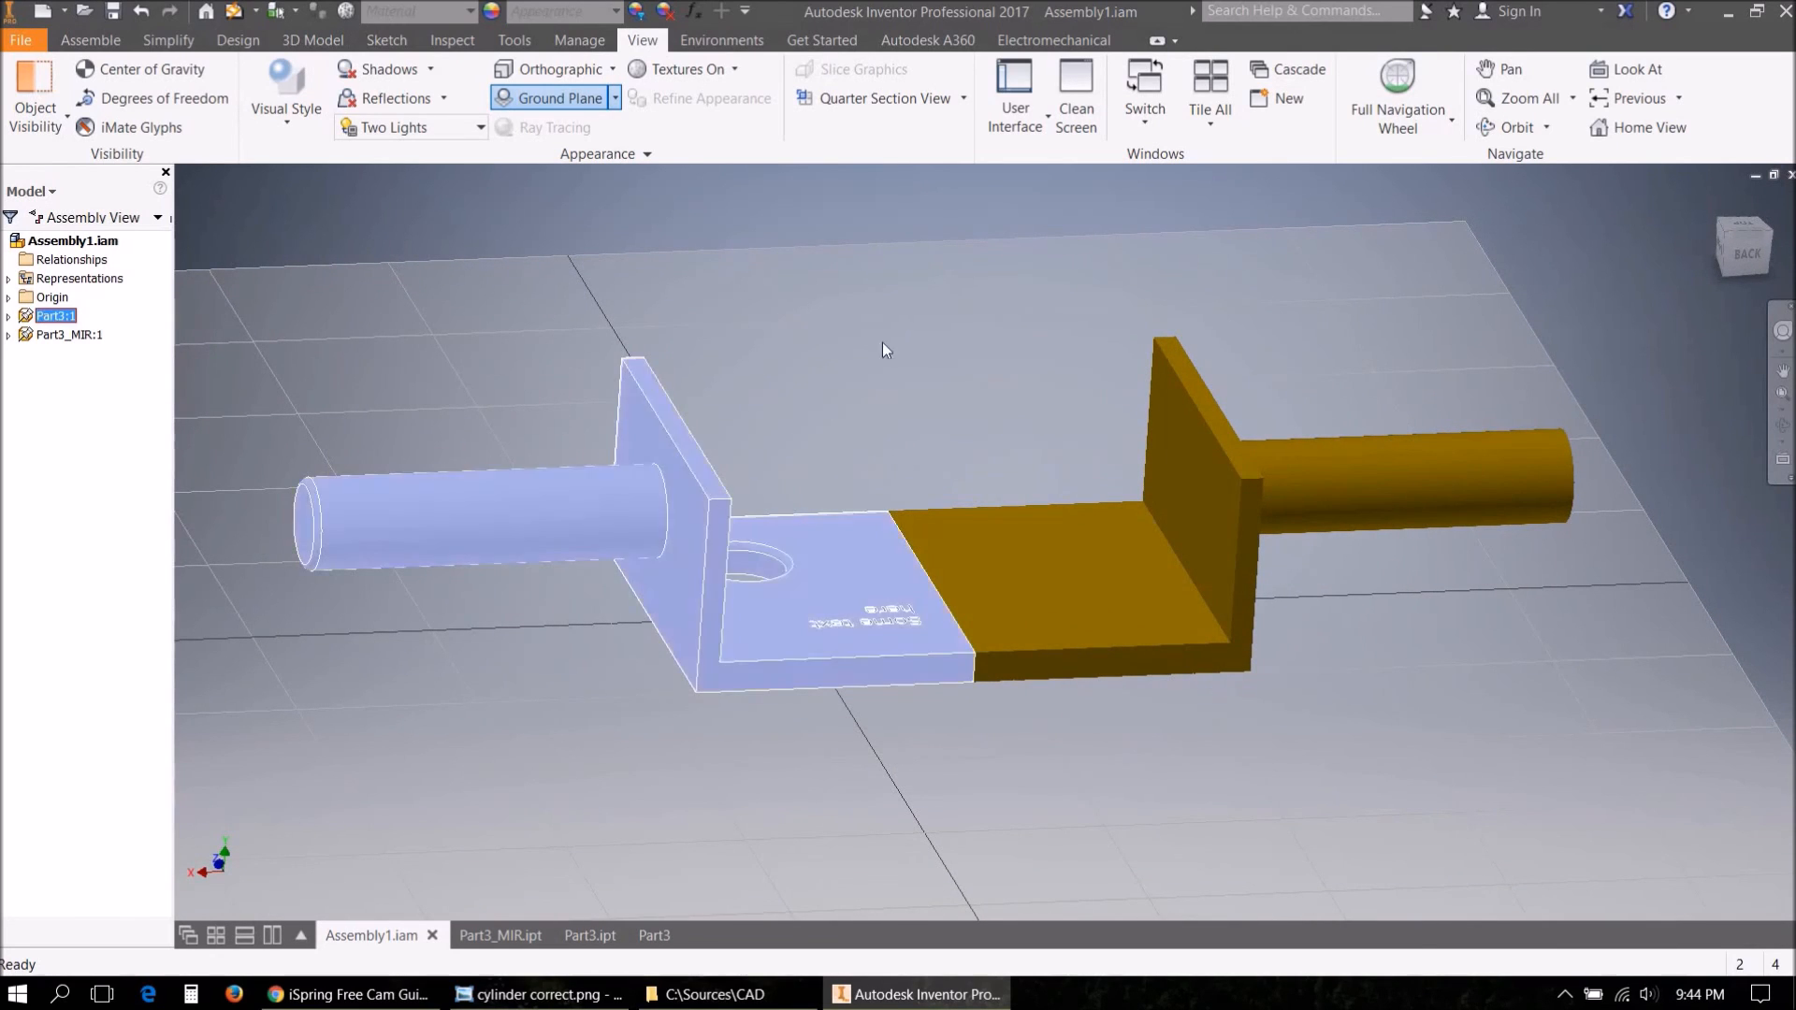
Inspect the assembly's origin by highlighting the YZ and XZ planes, the Y axis and the center point.
{"action": "left_click", "coordinate": [722, 552]}
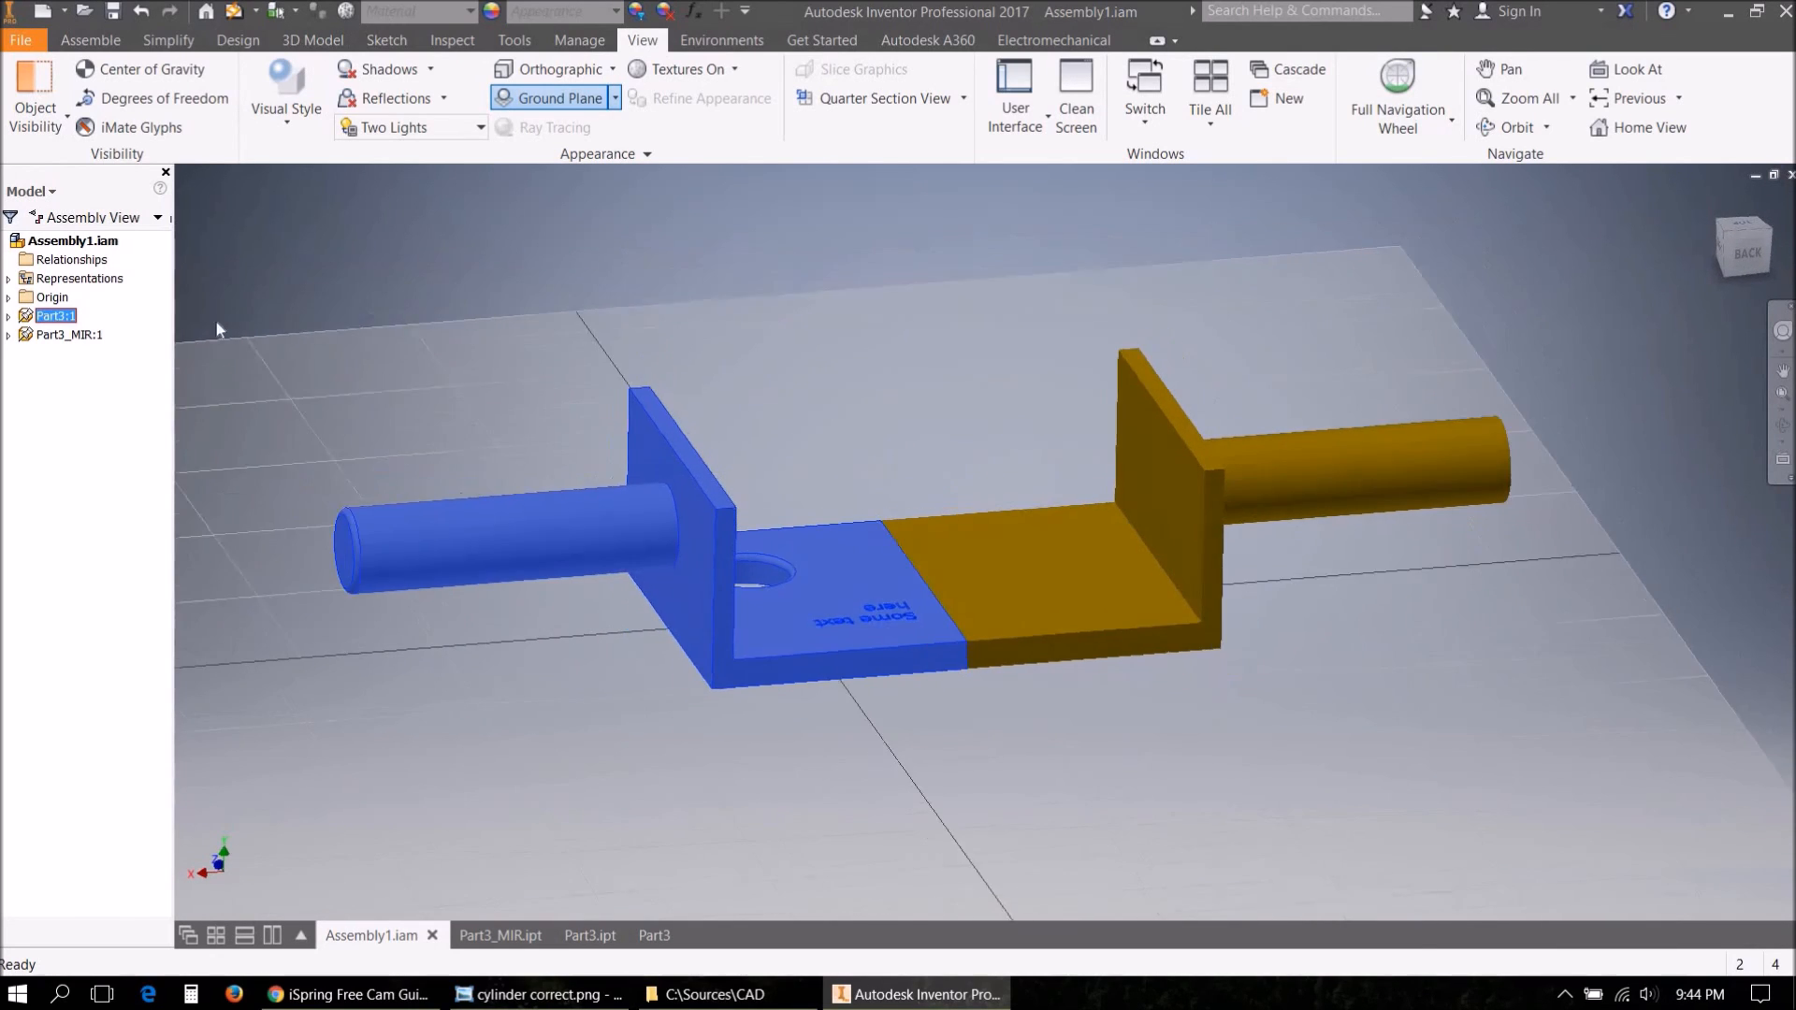
{"action": "left_click", "coordinate": [9, 279]}
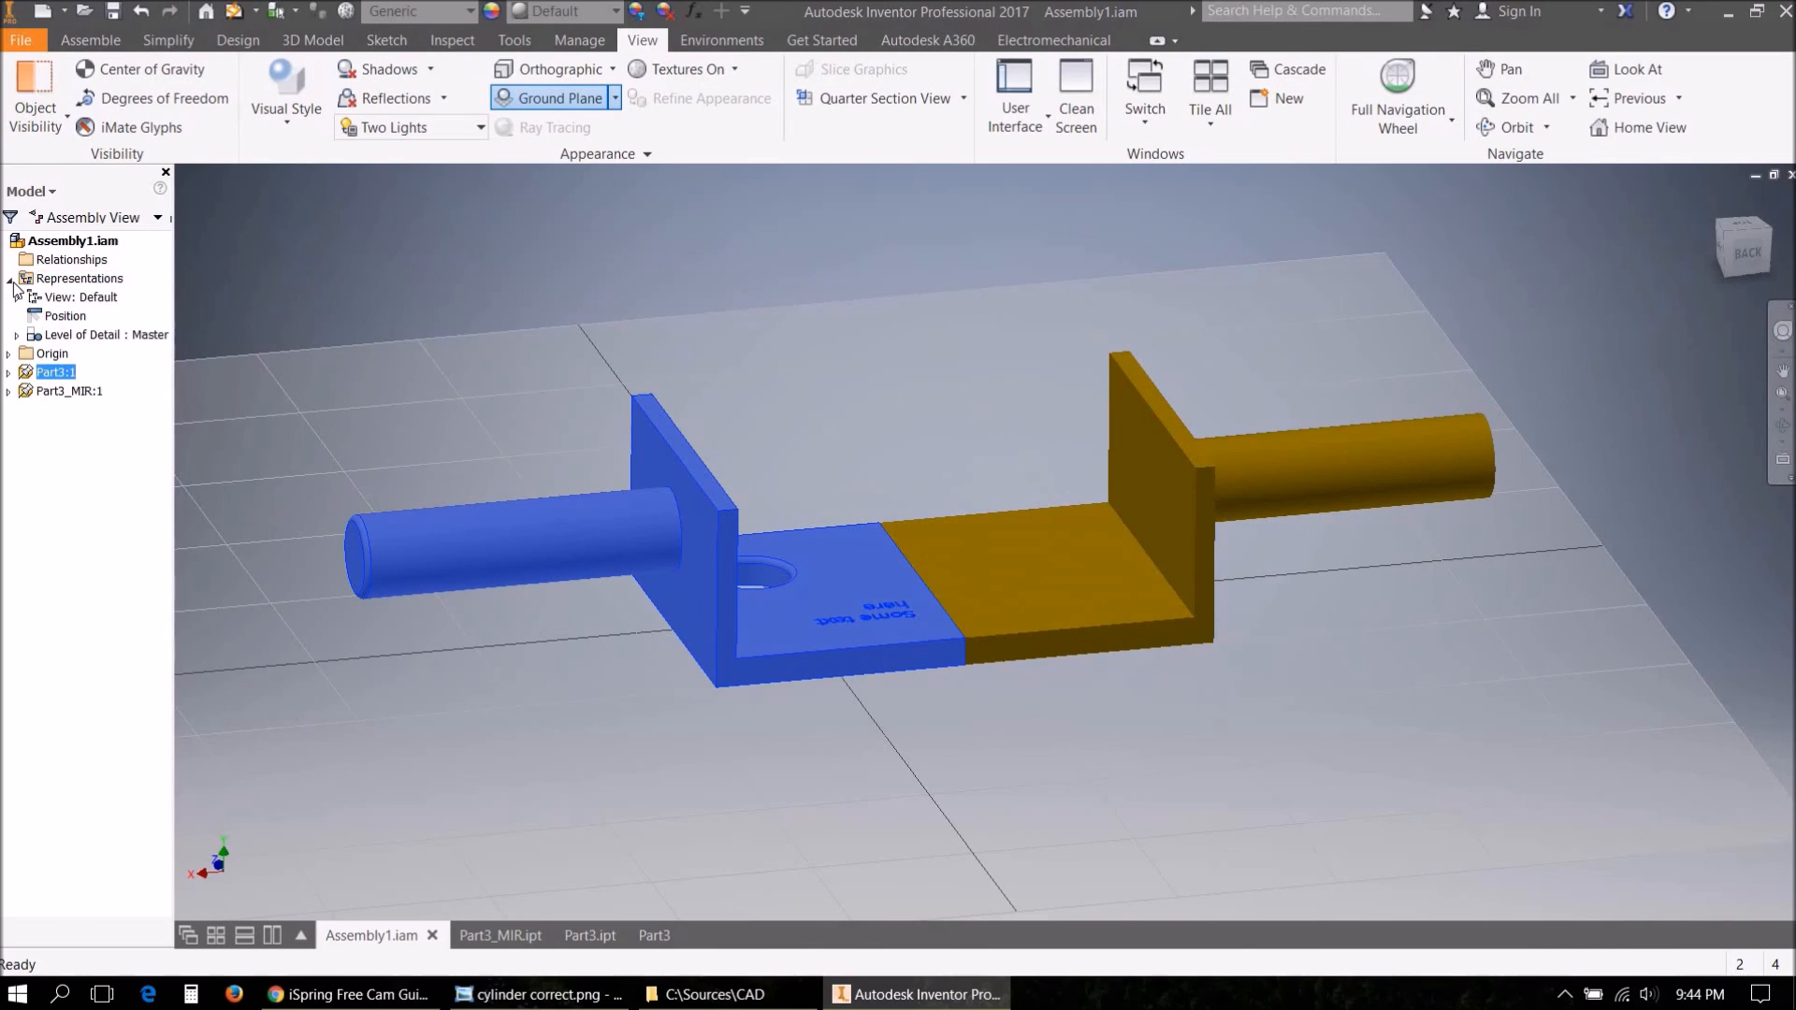
{"action": "left_click", "coordinate": [9, 355]}
{"action": "left_click", "coordinate": [77, 375]}
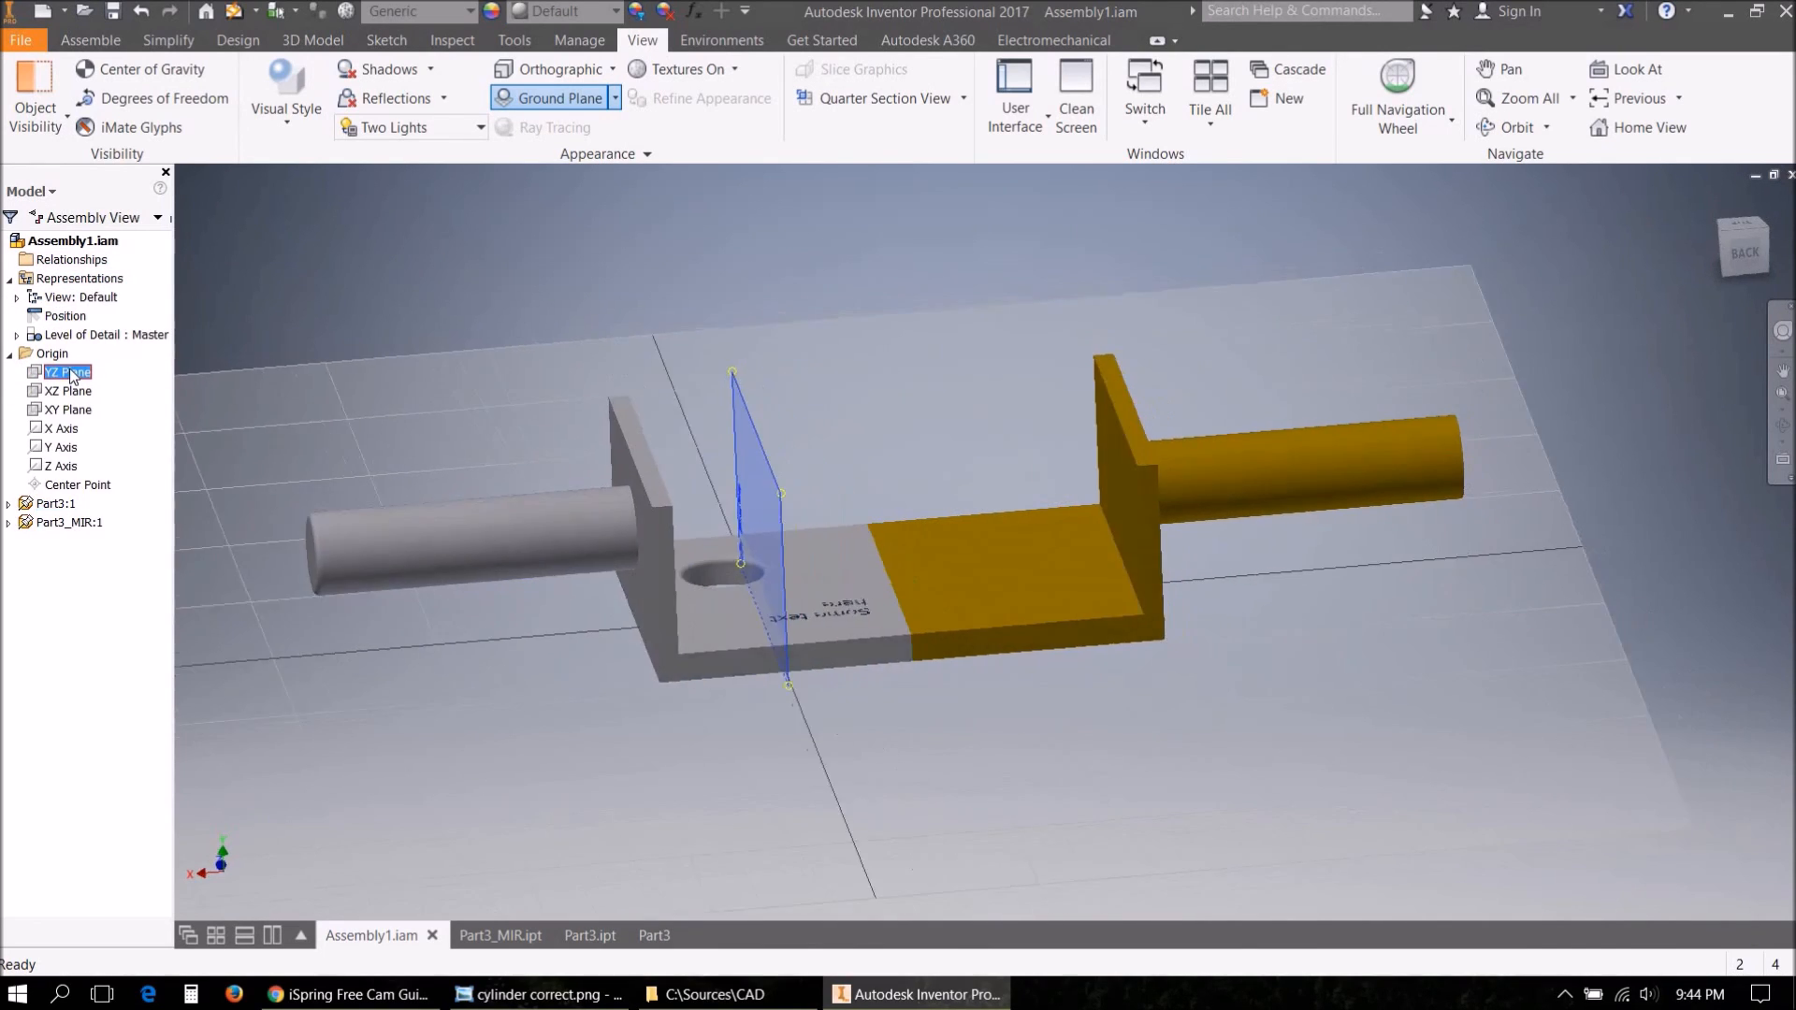
{"action": "left_click", "coordinate": [69, 392]}
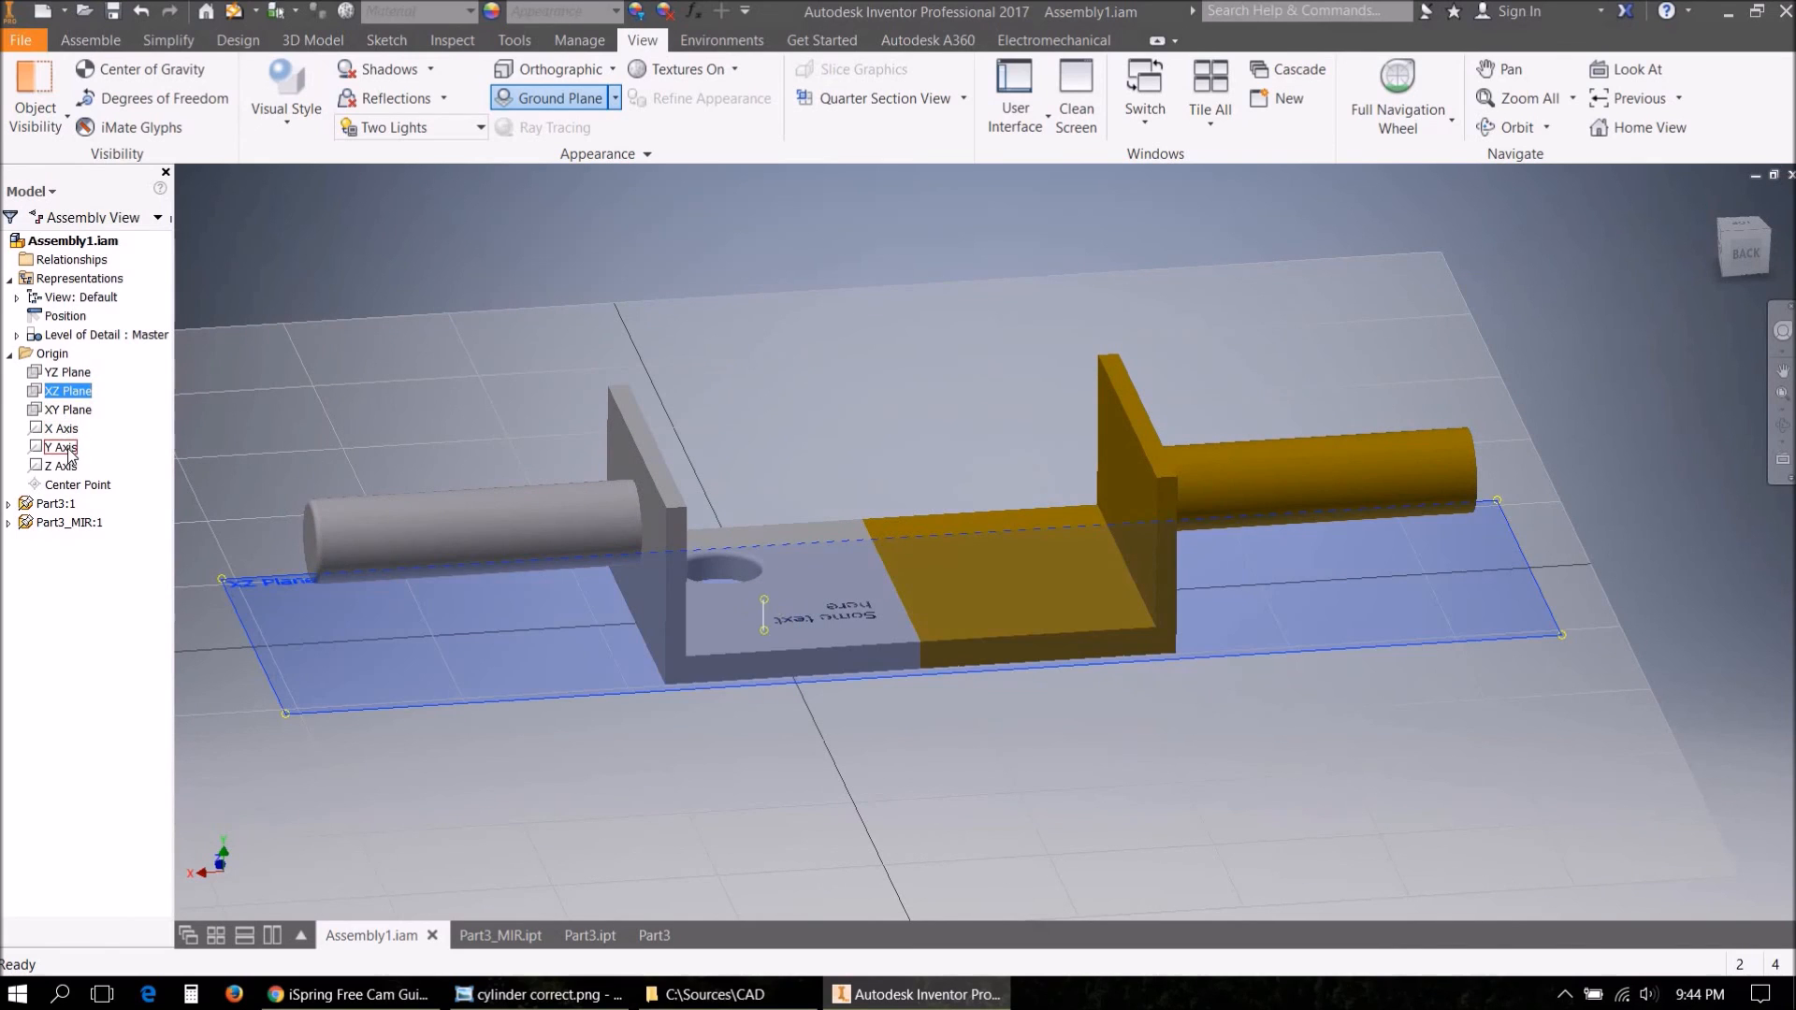
{"action": "left_click", "coordinate": [62, 448]}
{"action": "left_click", "coordinate": [76, 486]}
{"action": "middle_click_drag", "start_coordinate": [392, 319], "coordinate": [392, 319], "text": "shift"}
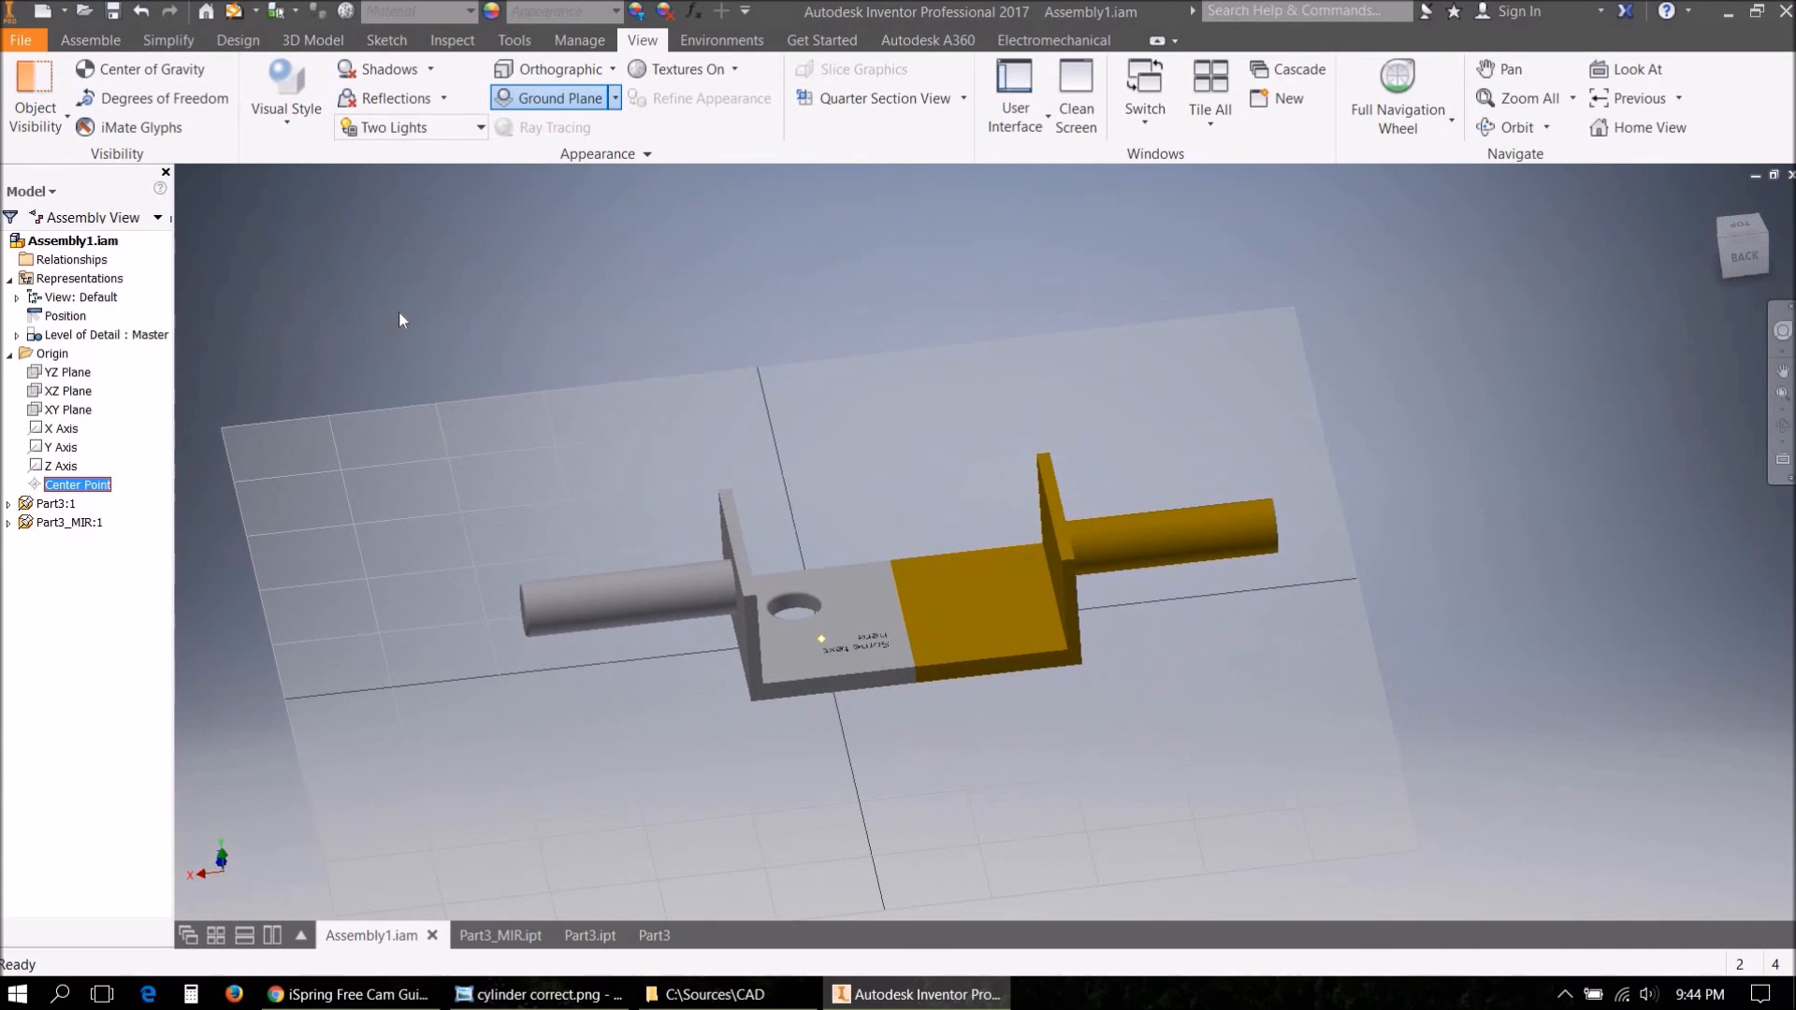
{"action": "left_click", "coordinate": [398, 312]}
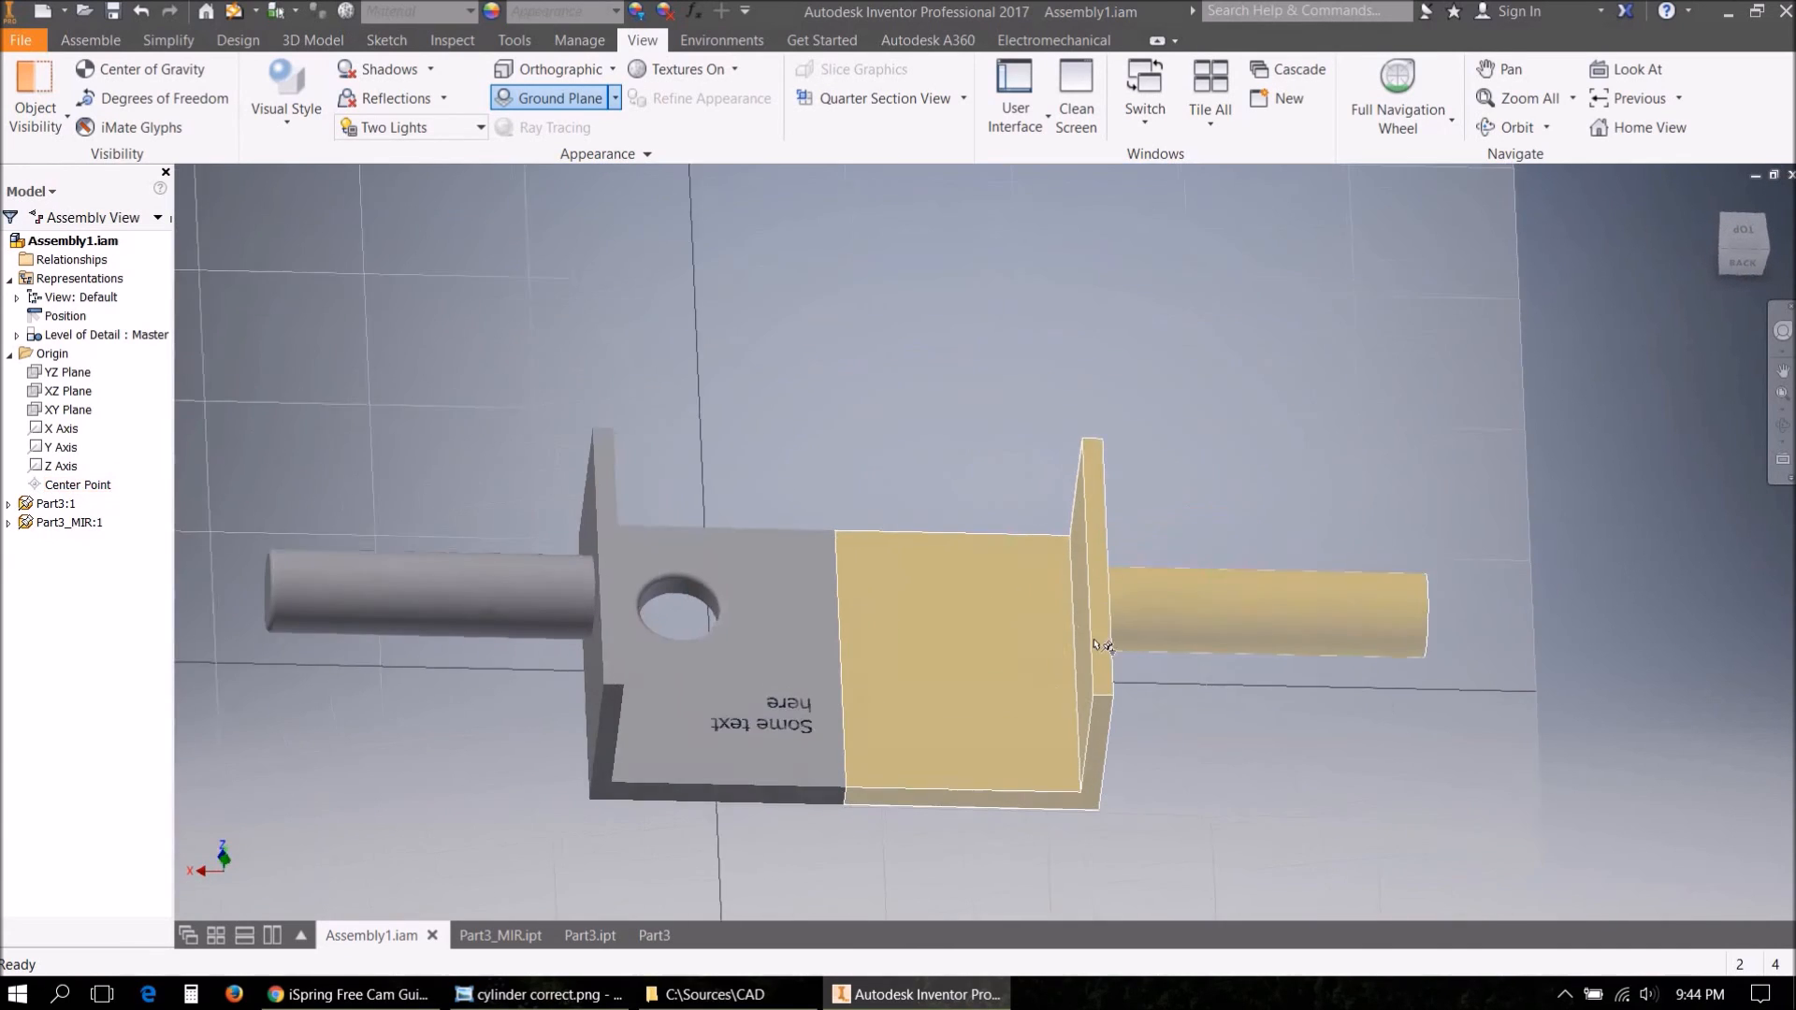
Update the assembly so the mirrored part takes over the hole and text of the original bracket.
{"action": "left_click", "coordinate": [1040, 657]}
{"action": "middle_click_drag", "start_coordinate": [825, 746], "coordinate": [404, 209], "text": "shift"}
{"action": "left_click", "coordinate": [404, 210]}
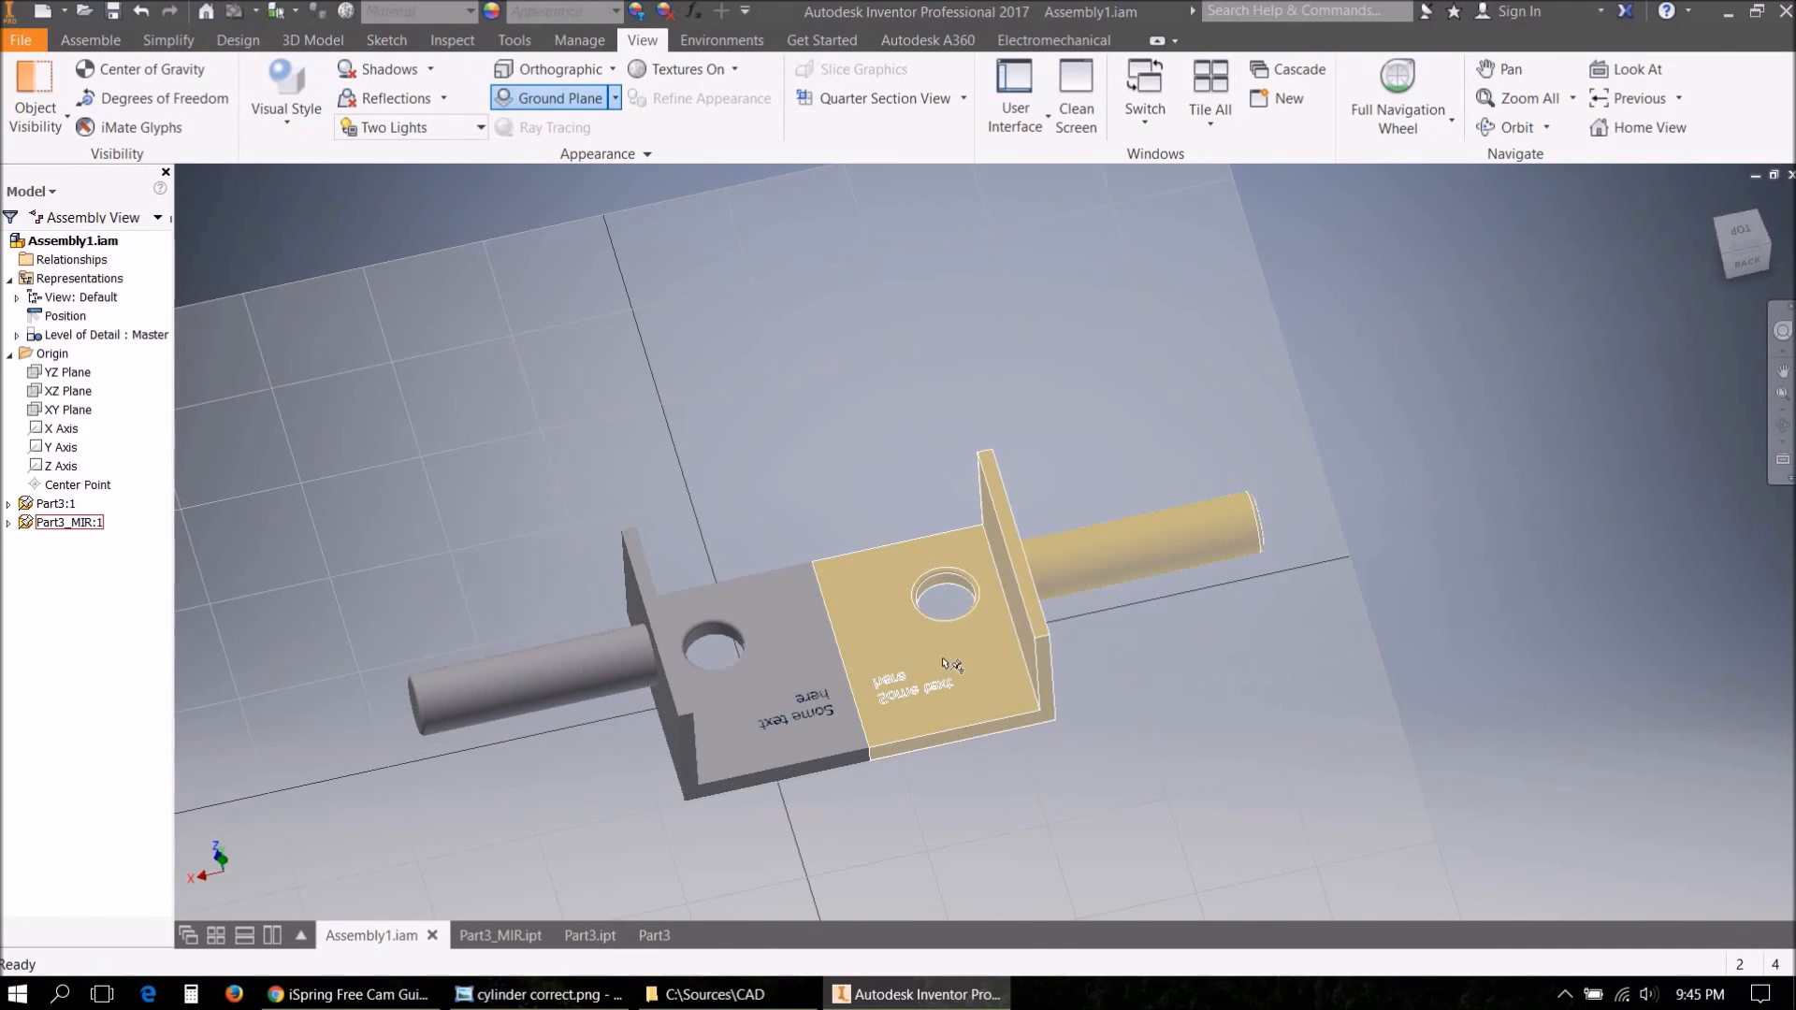
Examine the text and hole on the mirrored part up close and compare them with the original bracket.
{"action": "scroll", "coordinate": [906, 699], "scroll_direction": "up", "scroll_amount": 5}
{"action": "middle_click_drag", "start_coordinate": [1188, 404], "coordinate": [1009, 272], "text": "shift"}
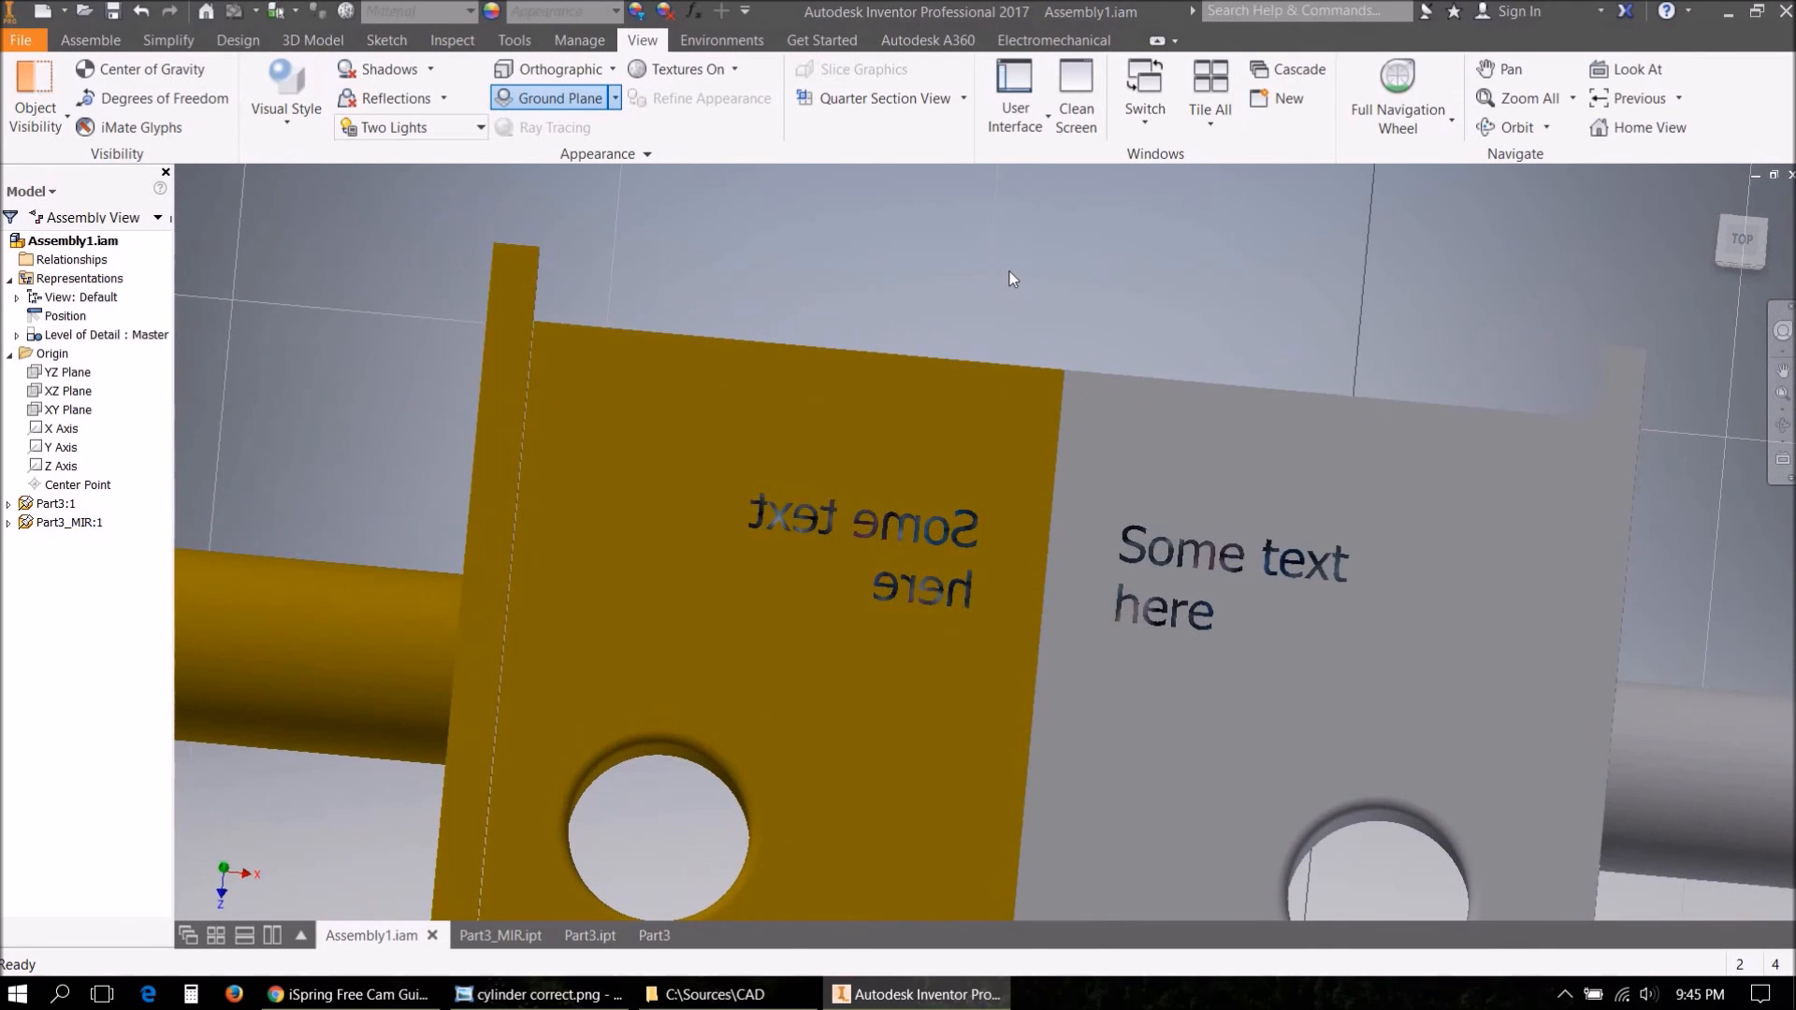
{"action": "middle_click_drag", "start_coordinate": [1008, 272], "coordinate": [1008, 271], "text": "shift"}
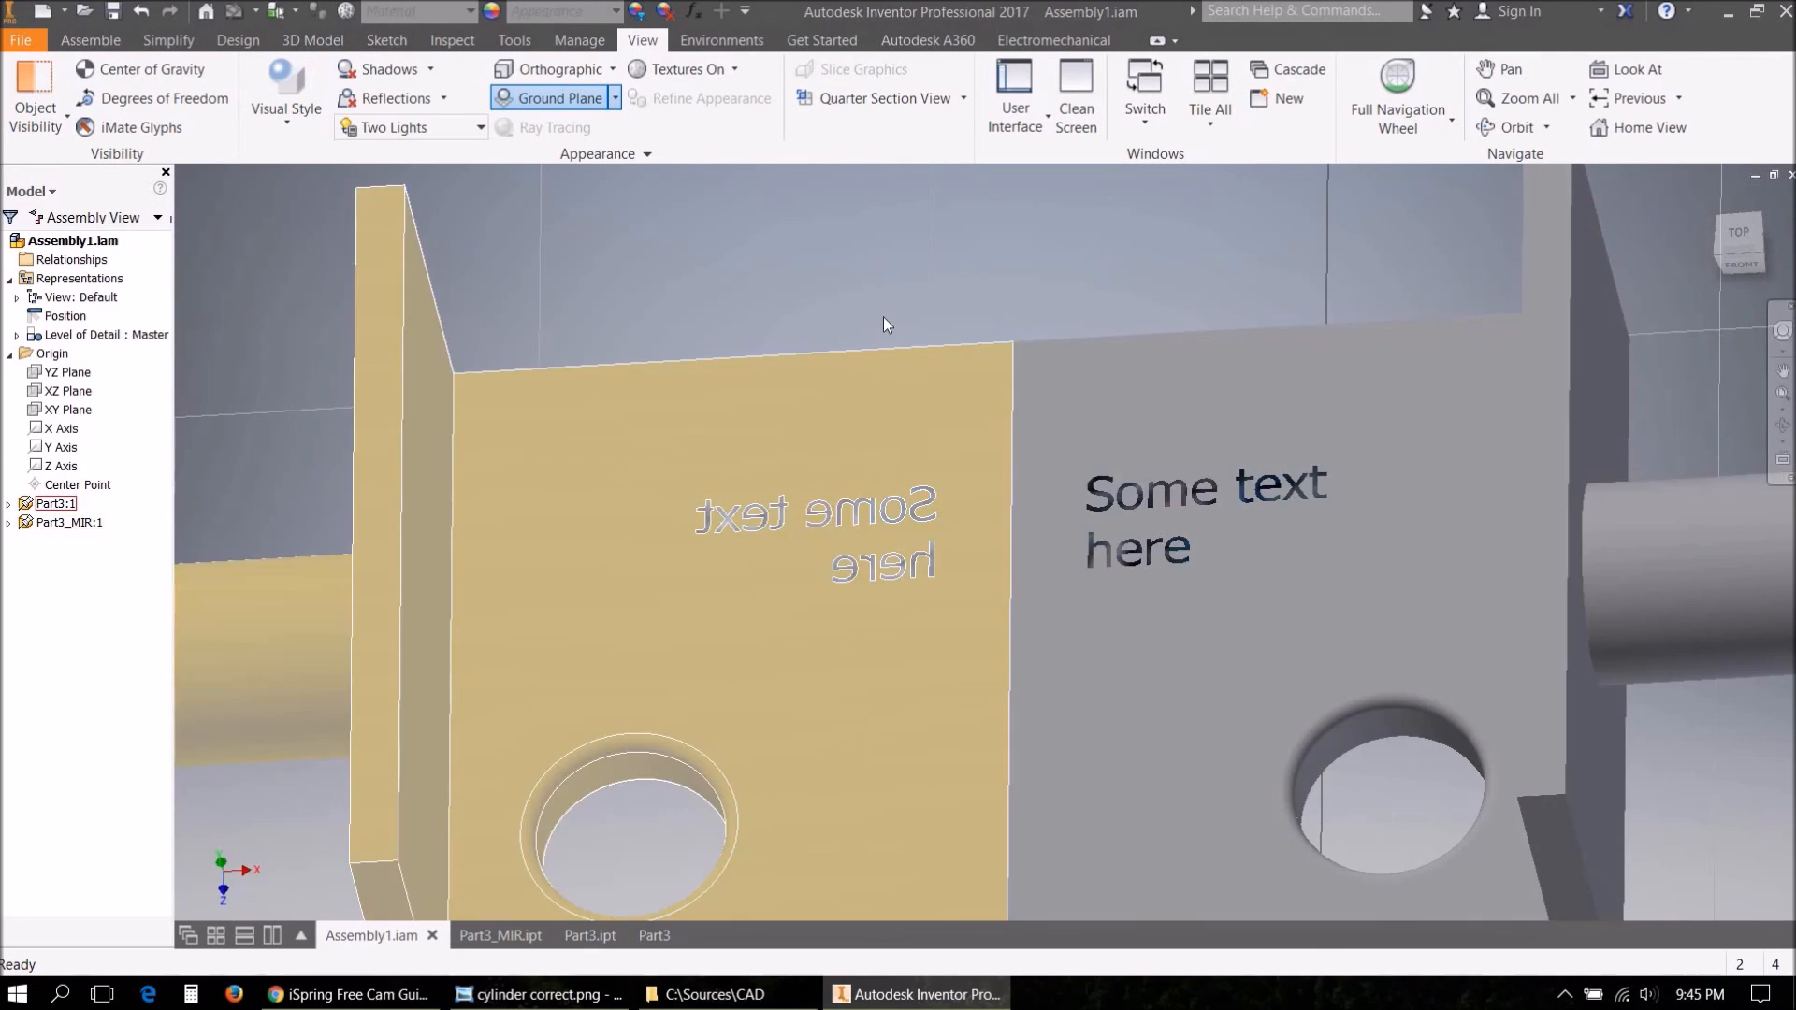
{"action": "scroll", "coordinate": [884, 318], "scroll_direction": "up", "scroll_amount": 2}
{"action": "scroll", "coordinate": [883, 316], "scroll_direction": "up", "scroll_amount": 1}
{"action": "middle_click_drag", "start_coordinate": [883, 316], "coordinate": [869, 324], "text": "shift"}
{"action": "middle_click_drag", "start_coordinate": [677, 381], "coordinate": [672, 378], "text": "shift"}
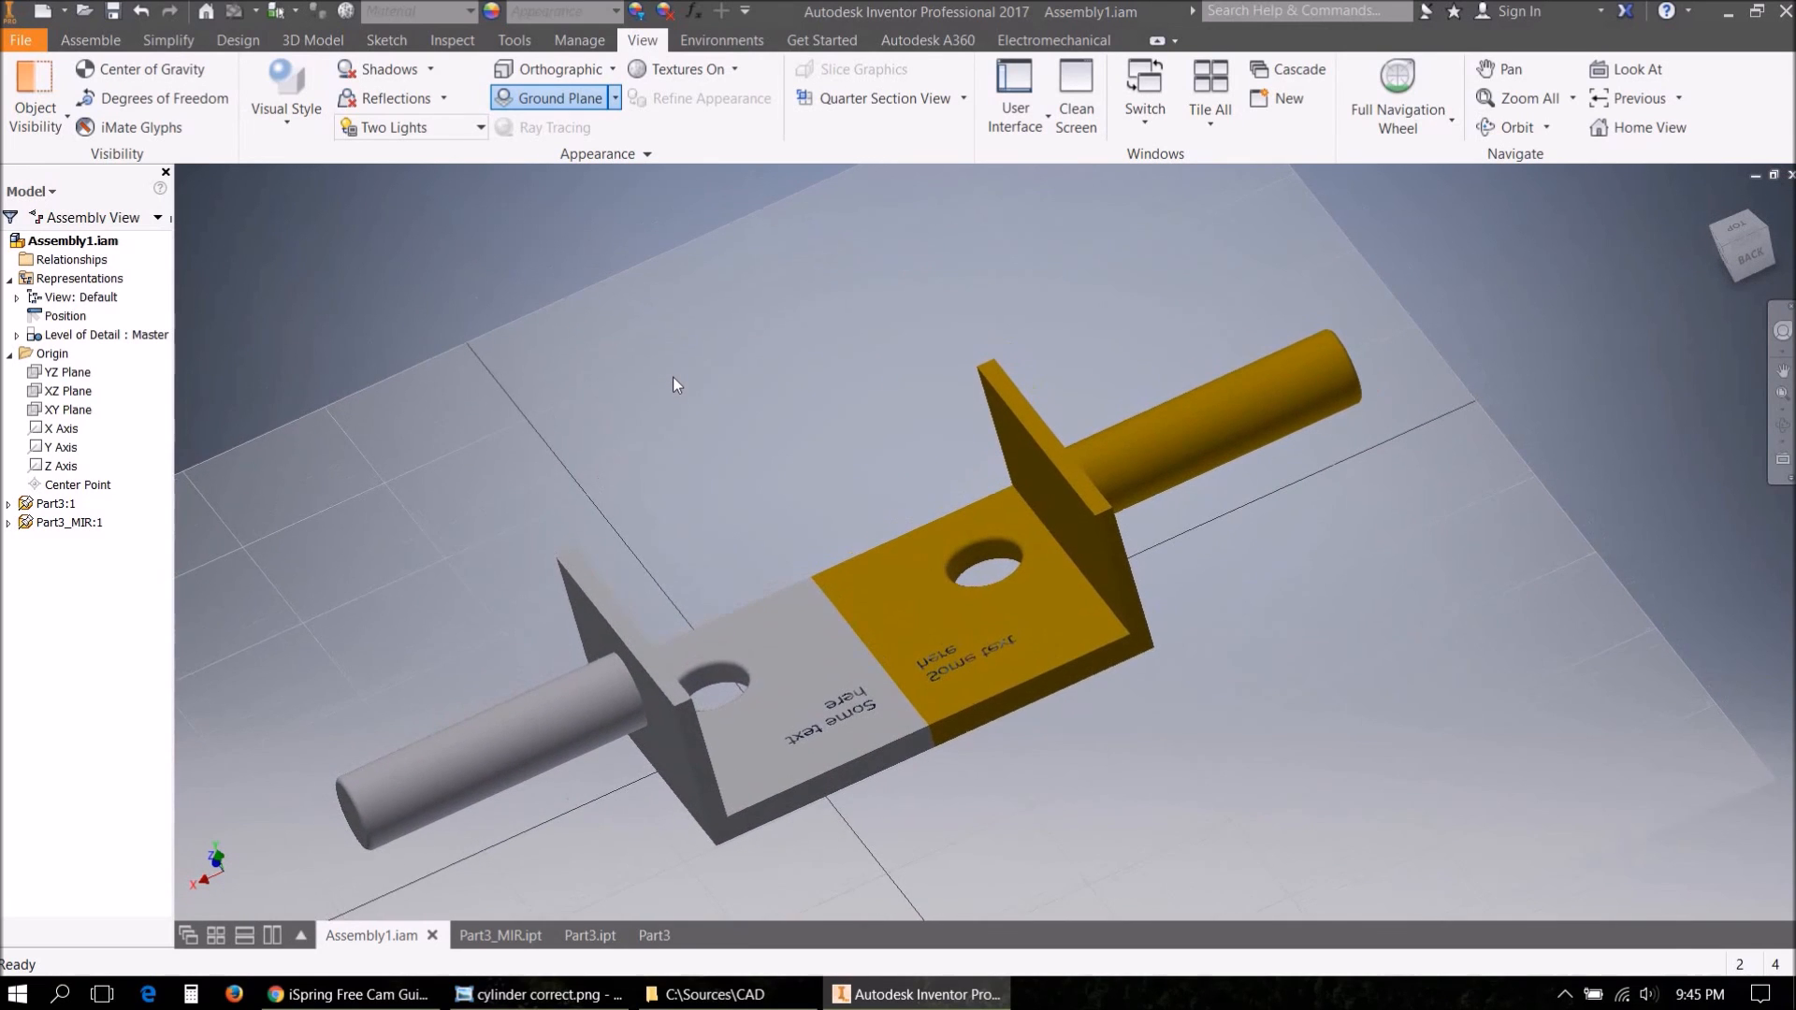
{"action": "left_click", "coordinate": [595, 43]}
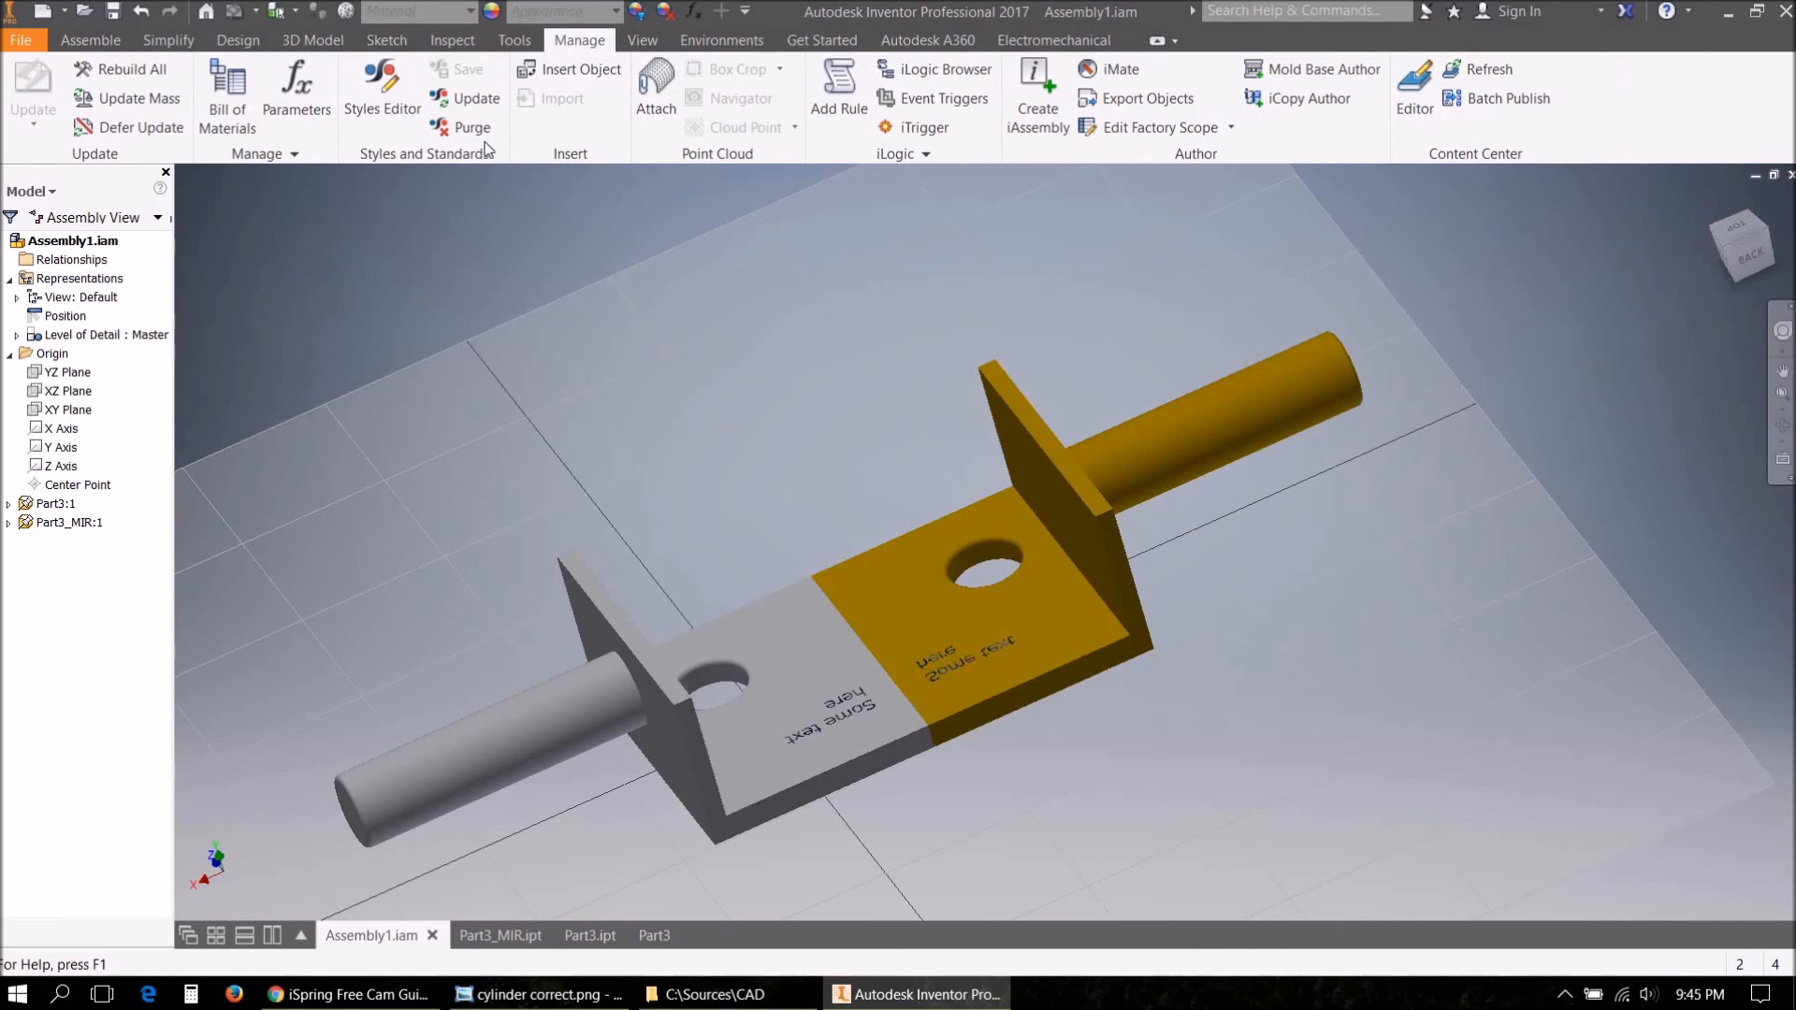
Purge all unused styles and materials from the assembly, comparing materials against the Inventor Material Library.
{"action": "left_click", "coordinate": [458, 131]}
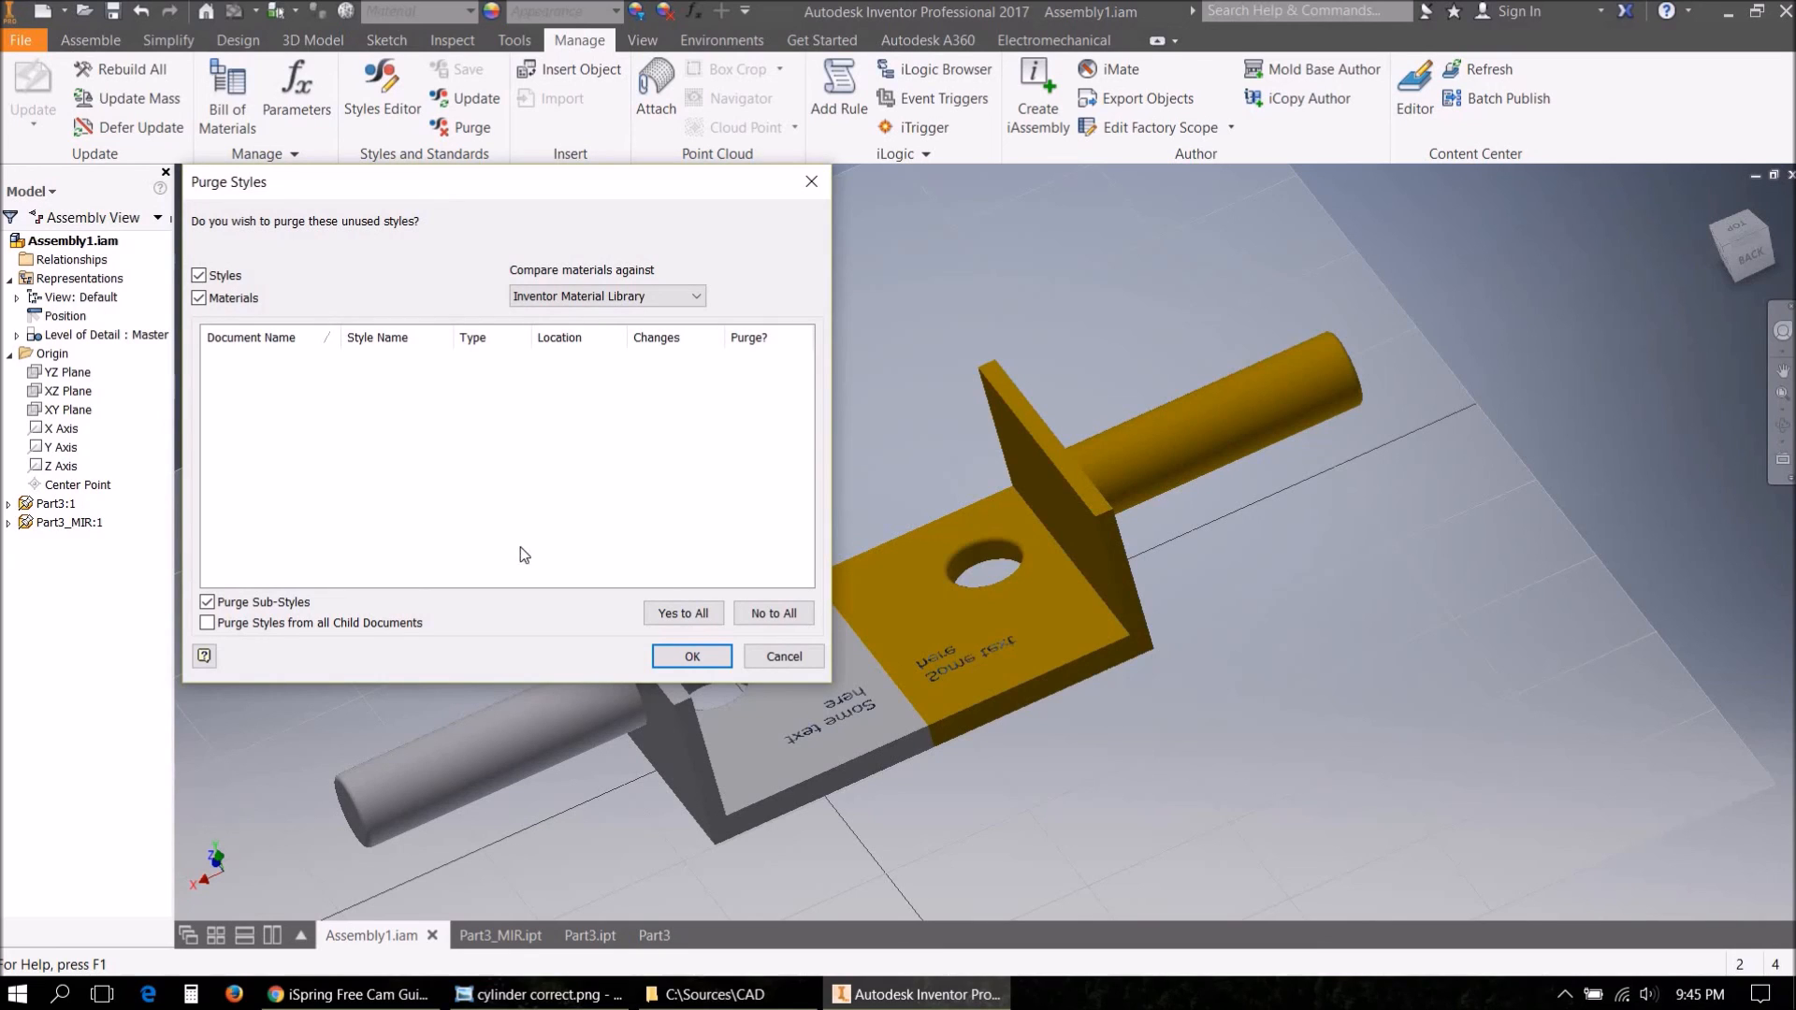
{"action": "left_click", "coordinate": [683, 612]}
{"action": "left_click", "coordinate": [697, 658]}
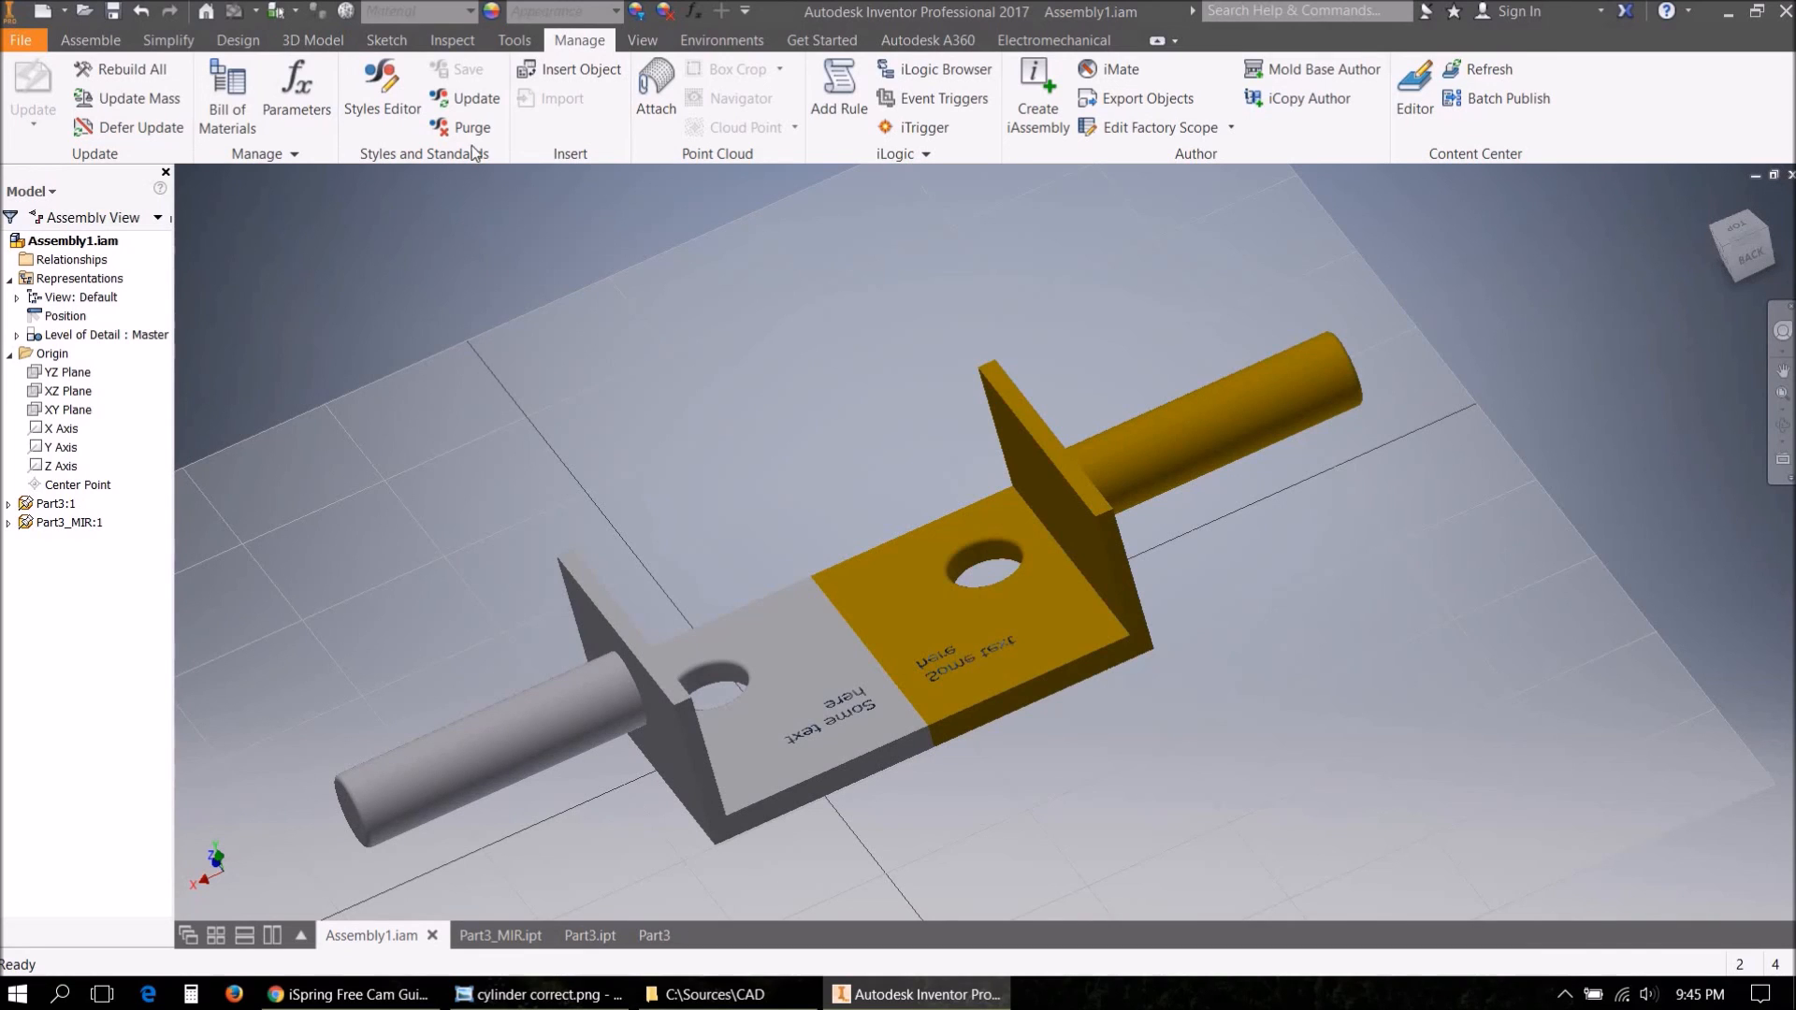
Update the assembly's styles and materials to match the style library, comparing materials against the Inventor Material Library.
{"action": "left_click", "coordinate": [476, 99]}
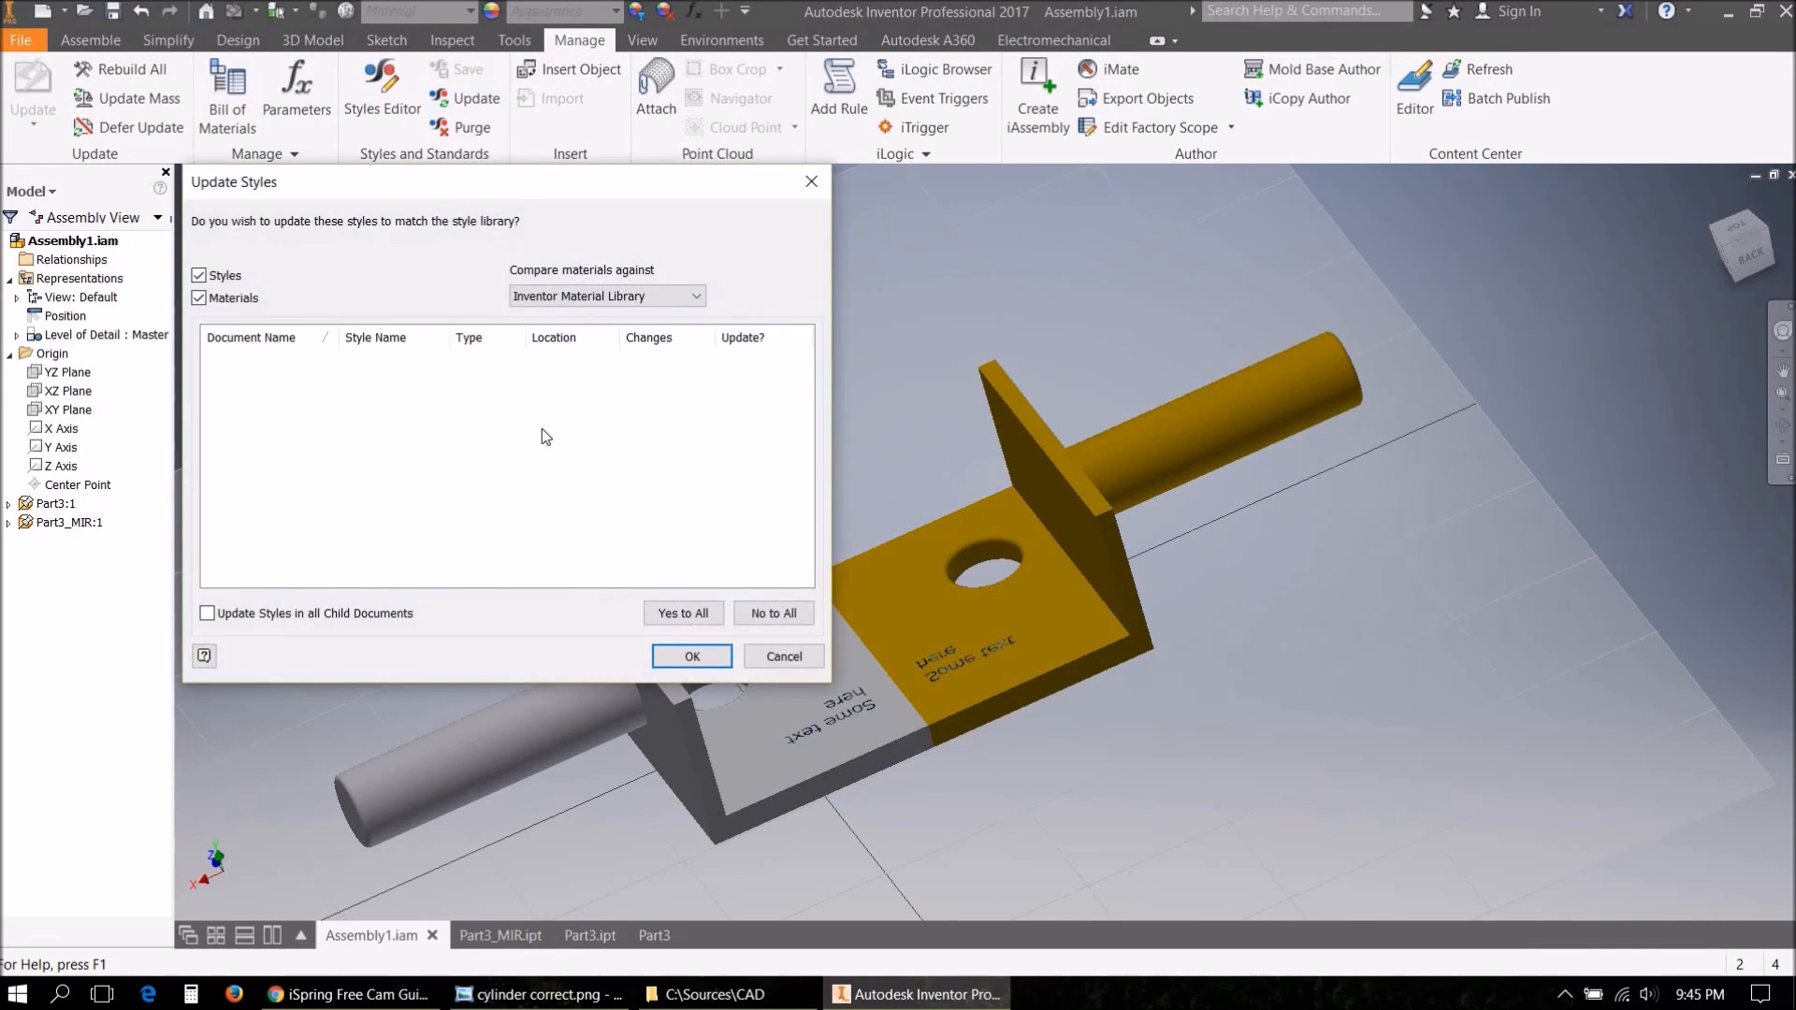
{"action": "left_click", "coordinate": [573, 297]}
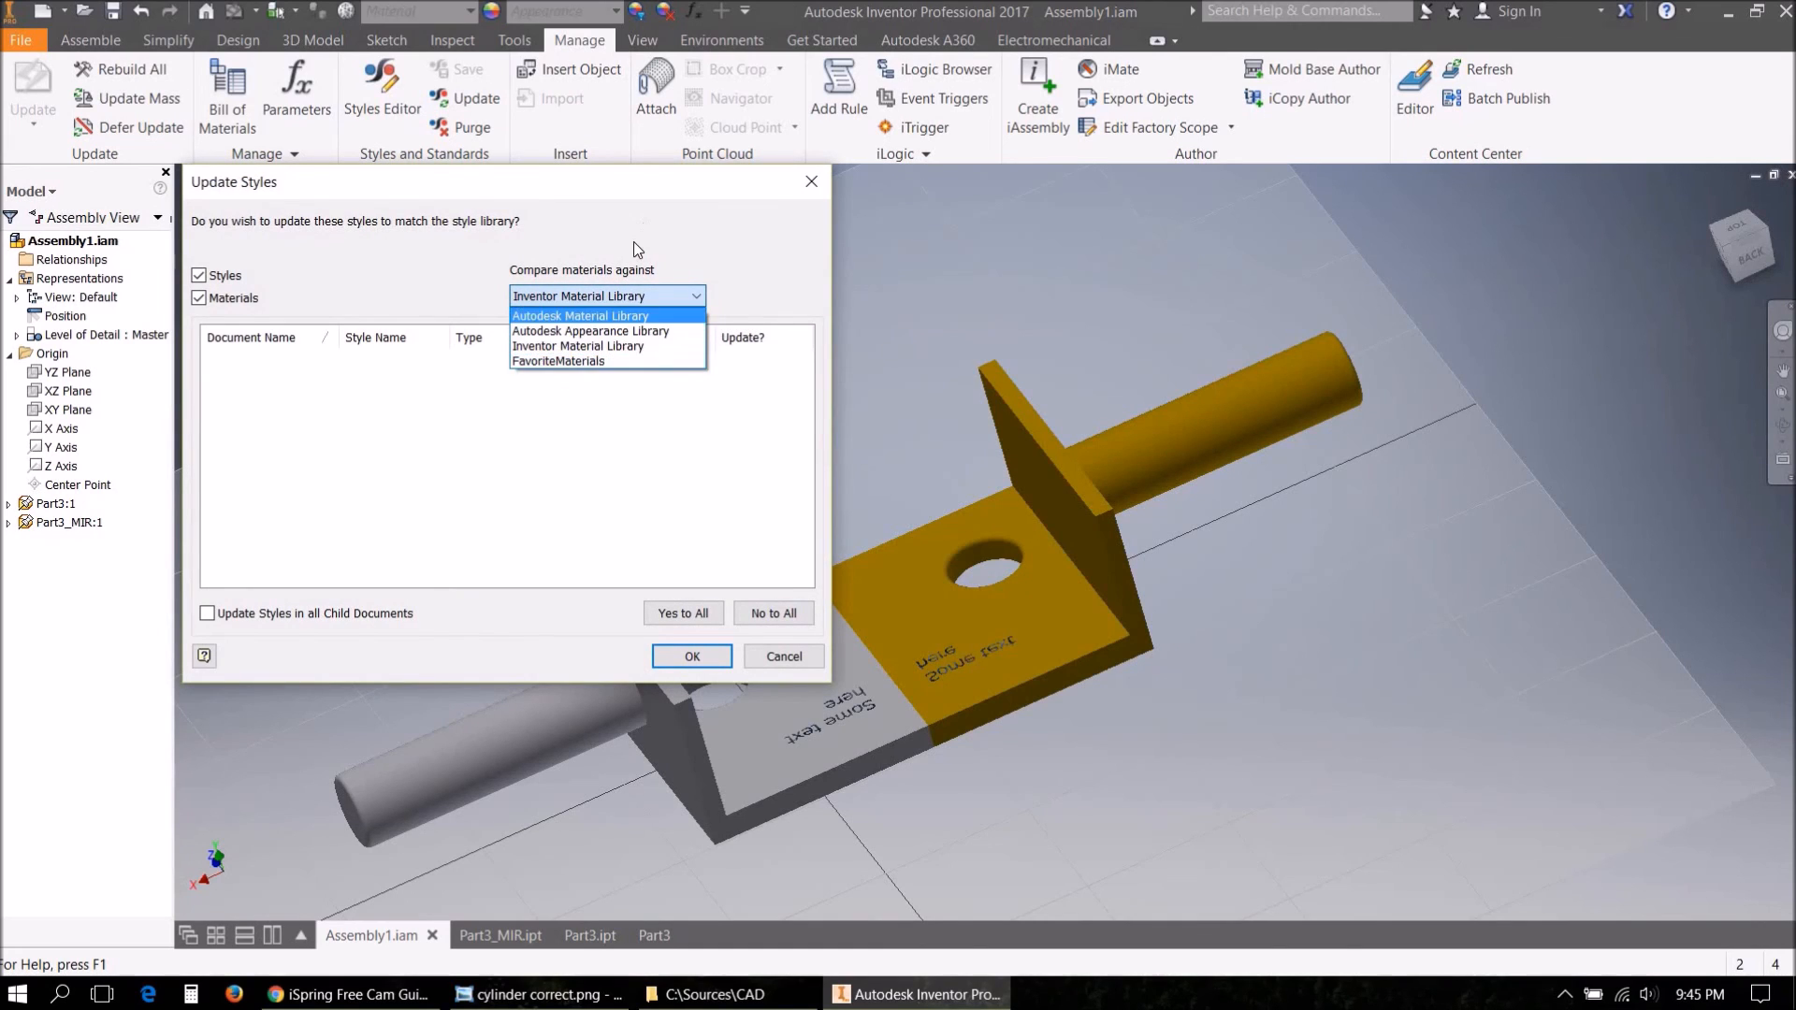
{"action": "left_click", "coordinate": [617, 345]}
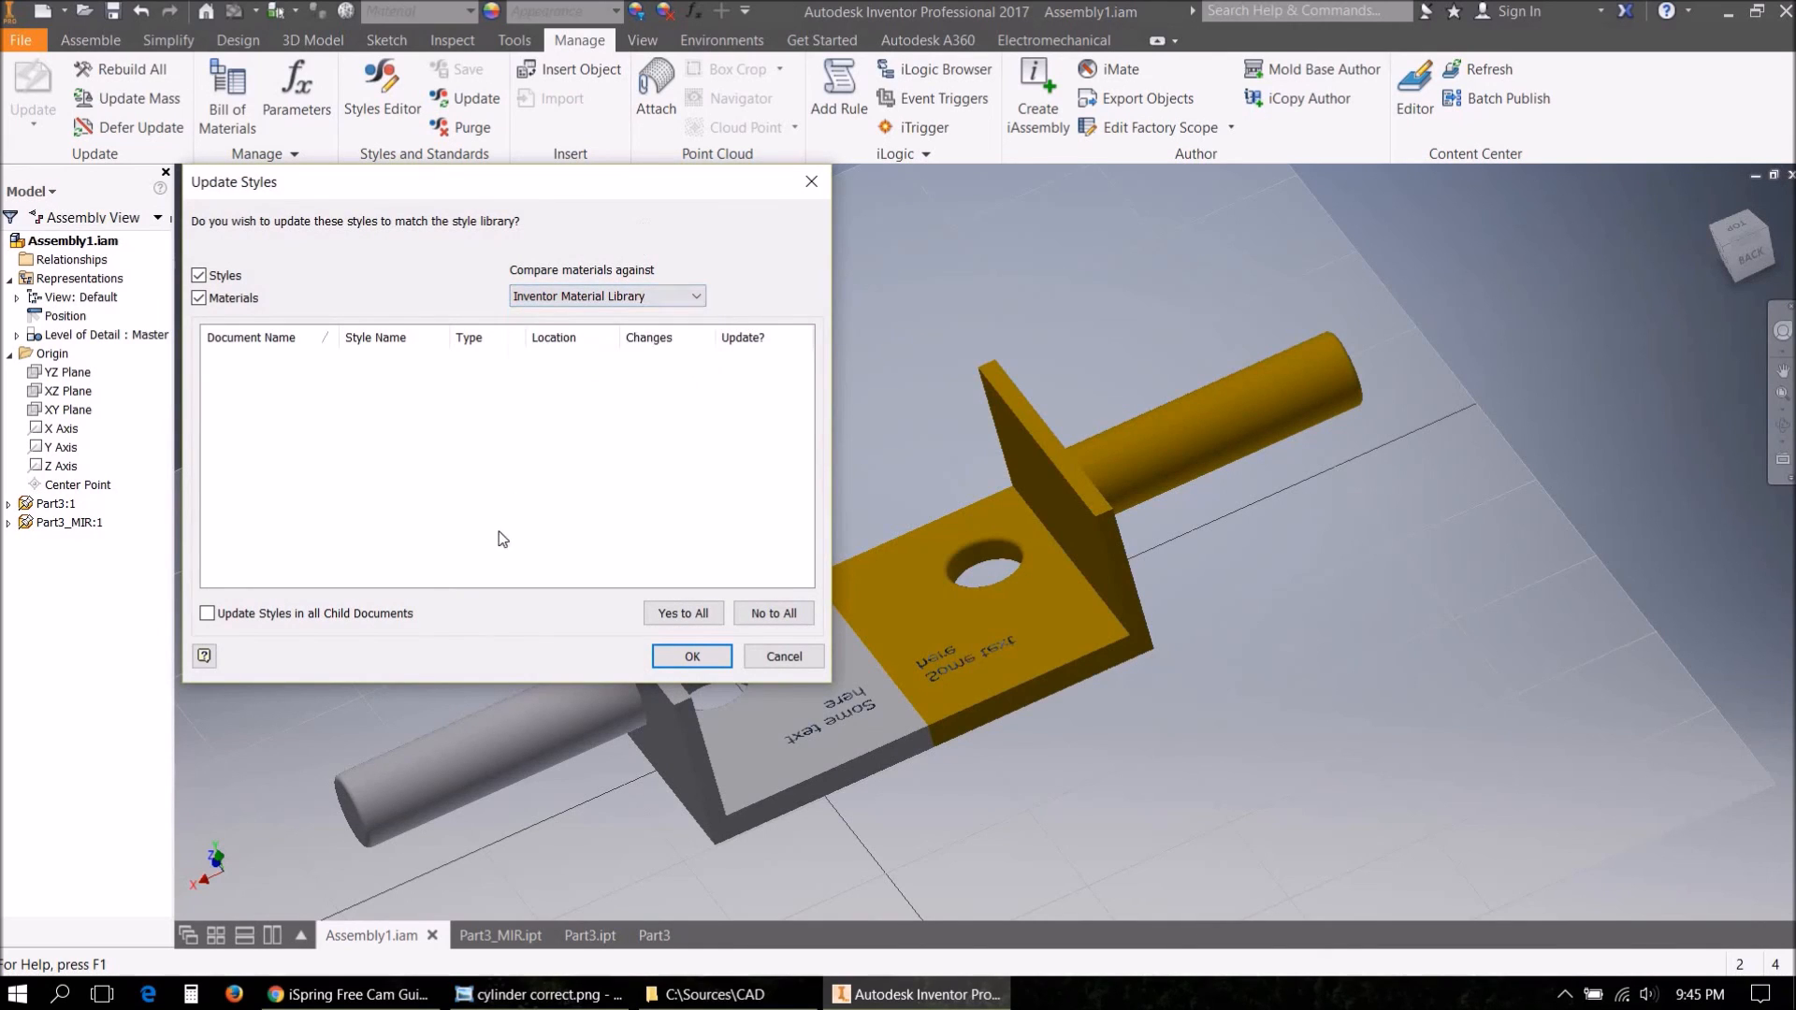
{"action": "left_click", "coordinate": [693, 654]}
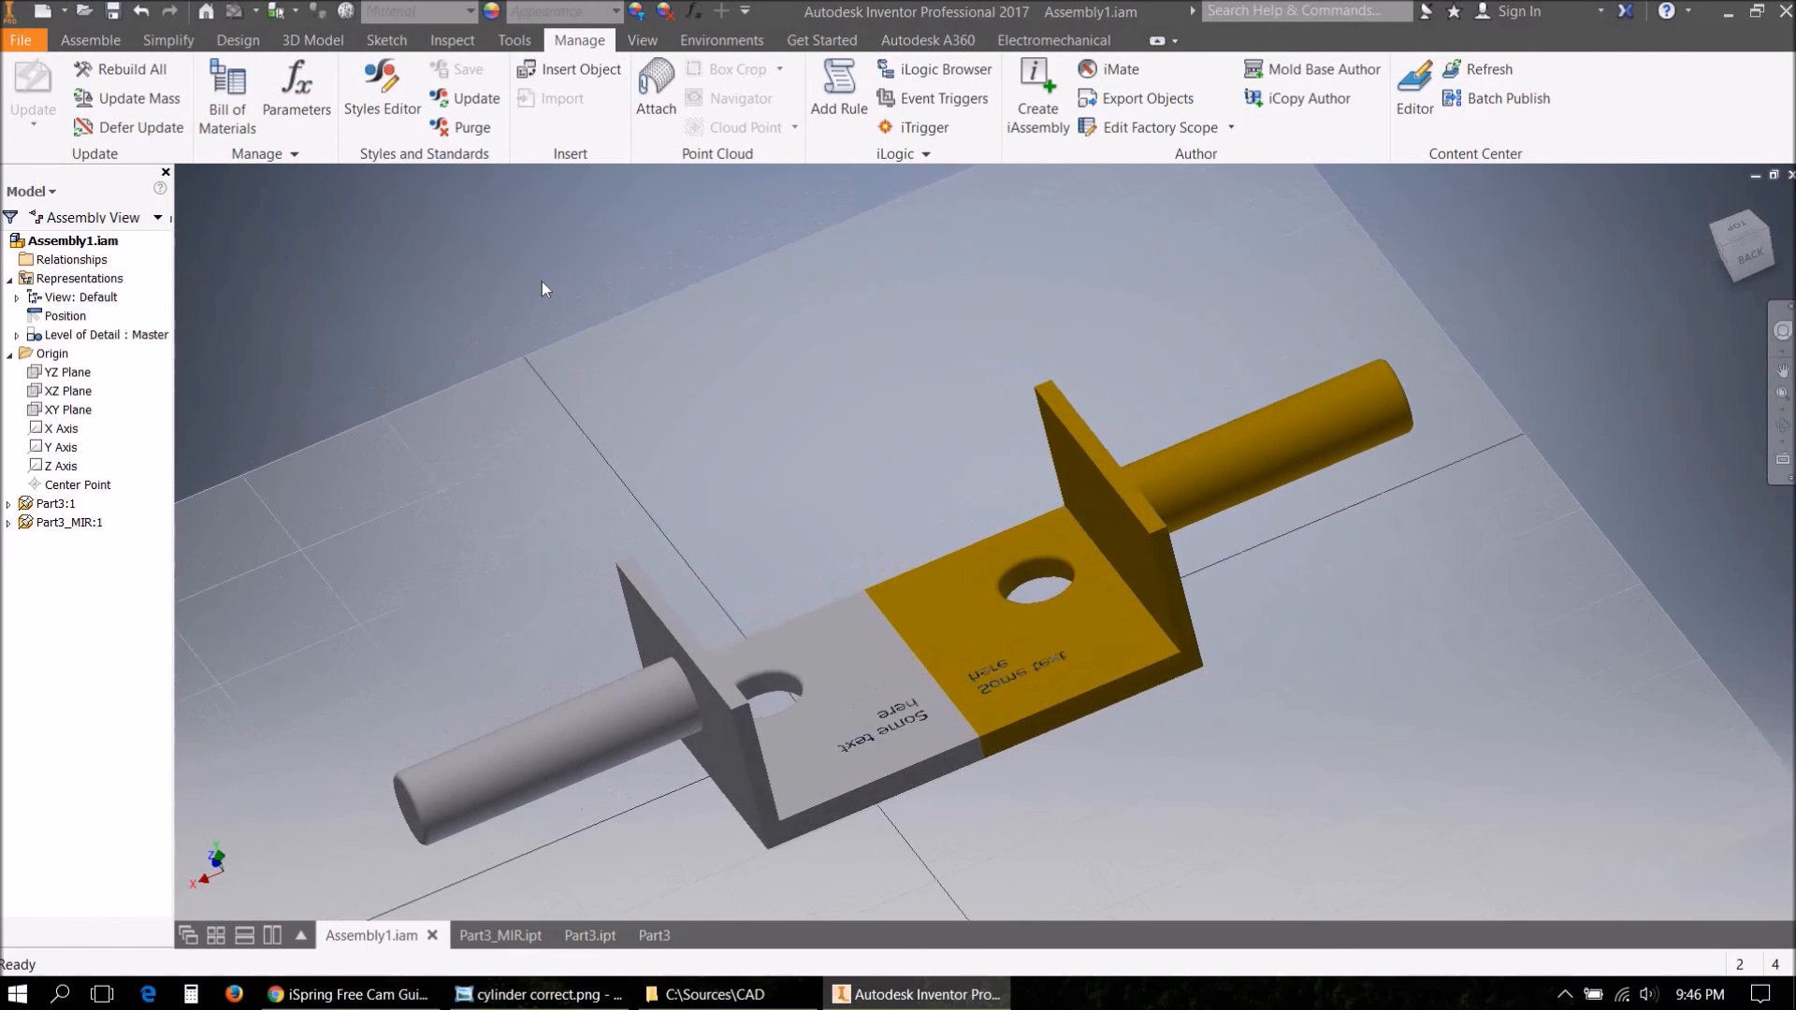